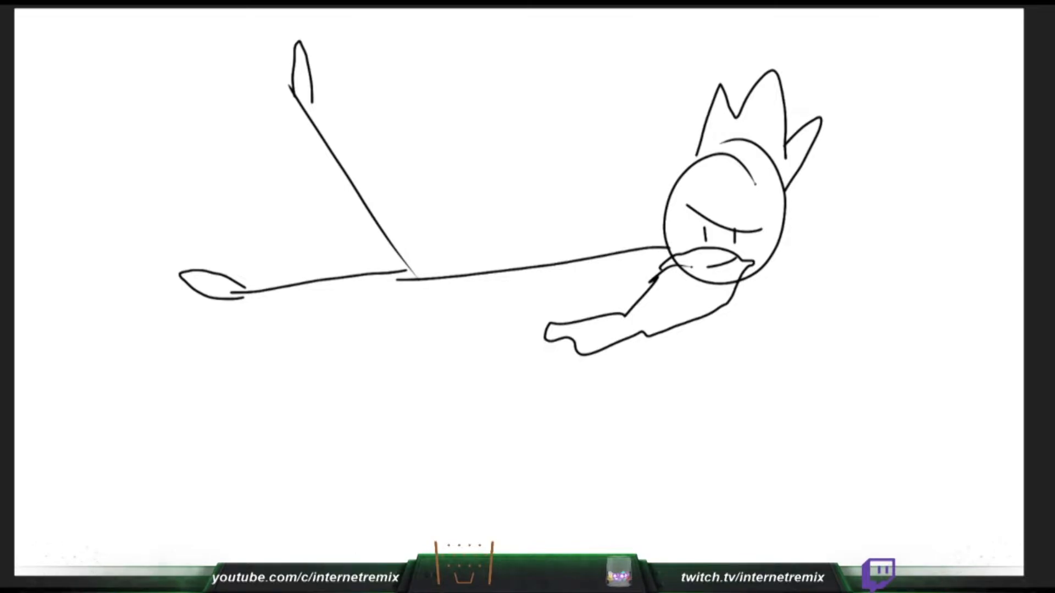
- Undo the earlier stick-figure drawing until the canvas is blank
{"action": "key", "text": "ctrl+z"}
{"action": "key", "text": "ctrl+z"}
{"action": "key", "text": "ctrl+z"}
{"action": "key", "text": "ctrl+z"}
{"action": "key", "text": "ctrl+z"}
{"action": "key", "text": "ctrl+z"}
{"action": "key", "text": "ctrl+z"}
{"action": "key", "text": "ctrl+z"}
{"action": "key", "text": "ctrl+z"}
{"action": "key", "text": "ctrl+z"}
{"action": "key", "text": "ctrl+z"}
{"action": "key", "text": "ctrl+z"}
{"action": "key", "text": "ctrl+z"}
{"action": "key", "text": "ctrl+z"}
{"action": "key", "text": "ctrl+z"}
{"action": "key", "text": "ctrl+z"}
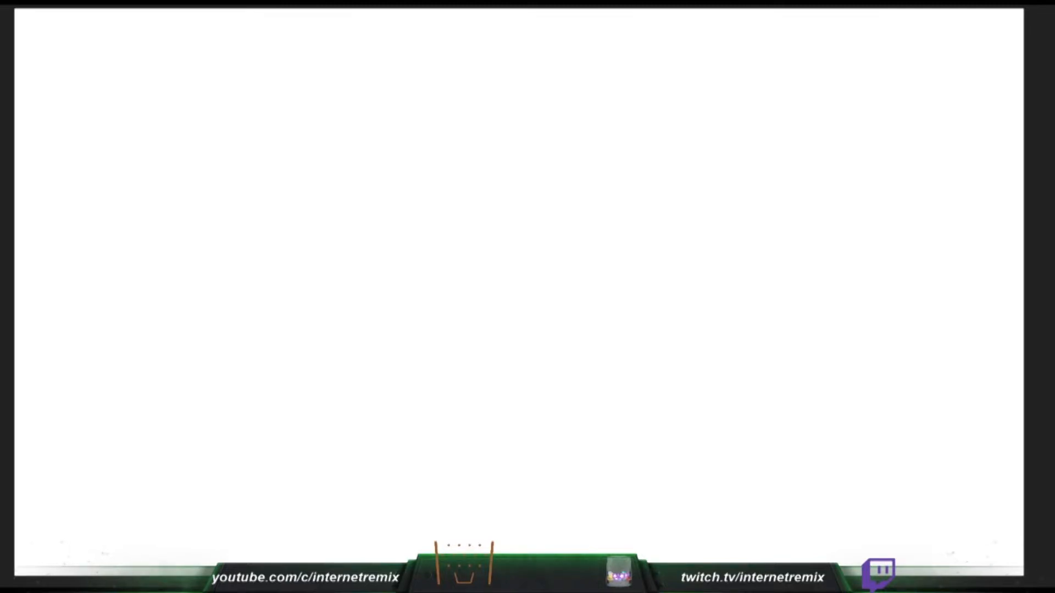
- Handwrite the title "1. KANNOVAK" in black capitals in the upper-left corner of the canvas
{"action": "left_click_drag", "start_coordinate": [43, 14], "coordinate": [38, 68]}
{"action": "left_click", "coordinate": [53, 58]}
{"action": "left_click_drag", "start_coordinate": [80, 19], "coordinate": [85, 81]}
{"action": "mouse_move", "coordinate": [113, 25]}
{"action": "left_mouse_down"}
{"action": "mouse_move", "coordinate": [78, 51]}
{"action": "mouse_move", "coordinate": [141, 63]}
{"action": "mouse_move", "coordinate": [159, 26]}
{"action": "mouse_move", "coordinate": [180, 21]}
{"action": "left_mouse_up"}
{"action": "mouse_move", "coordinate": [188, 57]}
{"action": "left_mouse_down"}
{"action": "mouse_move", "coordinate": [209, 23]}
{"action": "mouse_move", "coordinate": [234, 58]}
{"action": "mouse_move", "coordinate": [242, 30]}
{"action": "mouse_move", "coordinate": [256, 53]}
{"action": "mouse_move", "coordinate": [267, 28]}
{"action": "mouse_move", "coordinate": [286, 21]}
{"action": "left_mouse_up"}
{"action": "mouse_move", "coordinate": [286, 20]}
{"action": "left_mouse_down"}
{"action": "mouse_move", "coordinate": [296, 49]}
{"action": "mouse_move", "coordinate": [294, 37]}
{"action": "left_mouse_up"}
{"action": "mouse_move", "coordinate": [304, 51]}
{"action": "left_mouse_down"}
{"action": "mouse_move", "coordinate": [302, 22]}
{"action": "mouse_move", "coordinate": [305, 39]}
{"action": "mouse_move", "coordinate": [326, 48]}
{"action": "left_mouse_up"}
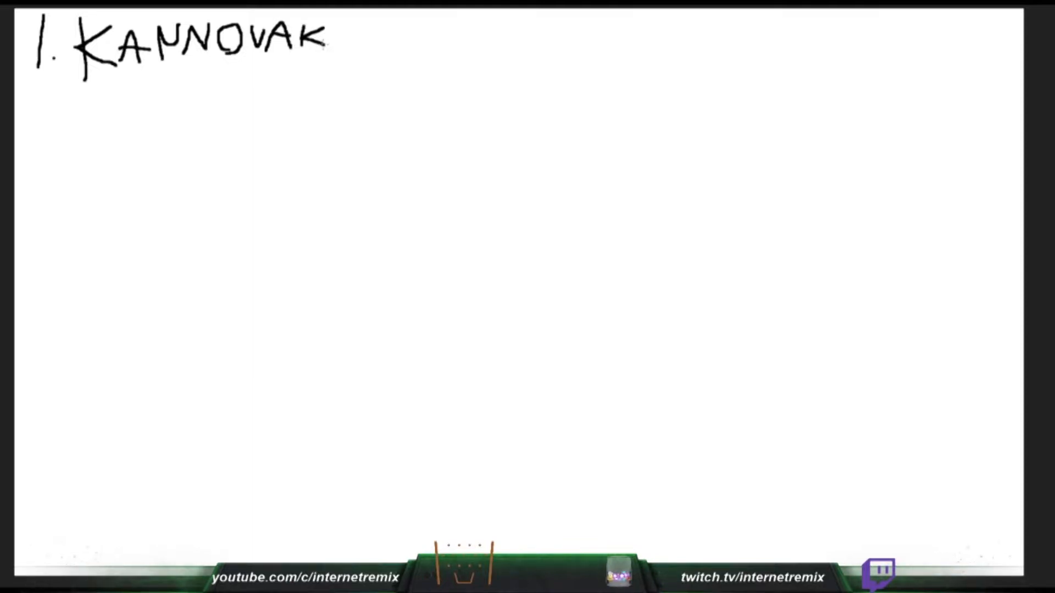
{"action": "left_click_drag", "start_coordinate": [216, 93], "coordinate": [192, 180]}
{"action": "key", "text": "ctrl+z"}
{"action": "mouse_move", "coordinate": [264, 94]}
{"action": "left_mouse_down"}
{"action": "mouse_move", "coordinate": [228, 115]}
{"action": "mouse_move", "coordinate": [223, 158]}
{"action": "left_mouse_up"}
{"action": "key", "text": "ctrl+z"}
{"action": "key", "text": "ctrl+z"}
{"action": "mouse_move", "coordinate": [237, 98]}
{"action": "left_mouse_down"}
{"action": "mouse_move", "coordinate": [223, 236]}
{"action": "mouse_move", "coordinate": [262, 257]}
{"action": "left_mouse_up"}
{"action": "key", "text": "ctrl+z"}
- Sketch a rounded head outline below the title using several overlapping curved strokes
{"action": "mouse_move", "coordinate": [267, 92]}
{"action": "left_mouse_down"}
{"action": "mouse_move", "coordinate": [217, 115]}
{"action": "mouse_move", "coordinate": [281, 210]}
{"action": "left_mouse_up"}
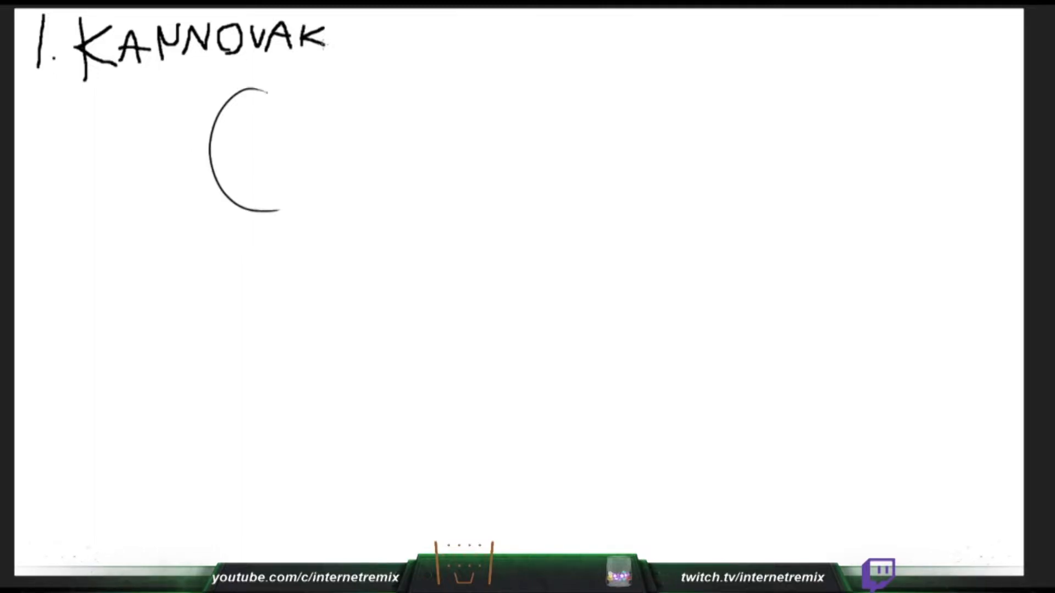
{"action": "mouse_move", "coordinate": [245, 97]}
{"action": "left_mouse_down"}
{"action": "mouse_move", "coordinate": [311, 90]}
{"action": "mouse_move", "coordinate": [327, 168]}
{"action": "left_mouse_up"}
{"action": "left_click_drag", "start_coordinate": [319, 112], "coordinate": [300, 196]}
{"action": "mouse_move", "coordinate": [324, 148]}
{"action": "left_mouse_down"}
{"action": "mouse_move", "coordinate": [279, 216]}
{"action": "mouse_move", "coordinate": [271, 211]}
{"action": "left_mouse_up"}
{"action": "key", "text": "ctrl+z"}
{"action": "left_click_drag", "start_coordinate": [321, 171], "coordinate": [286, 207]}
{"action": "mouse_move", "coordinate": [239, 92]}
{"action": "left_mouse_down"}
{"action": "mouse_move", "coordinate": [296, 80]}
{"action": "mouse_move", "coordinate": [311, 101]}
{"action": "left_mouse_up"}
{"action": "left_click_drag", "start_coordinate": [211, 113], "coordinate": [276, 82]}
{"action": "mouse_move", "coordinate": [216, 133]}
{"action": "left_mouse_down"}
{"action": "mouse_move", "coordinate": [253, 89]}
{"action": "mouse_move", "coordinate": [211, 160]}
{"action": "left_mouse_up"}
- Draw the jaw tapering down to a narrow flat chin beneath the head circle
{"action": "left_click_drag", "start_coordinate": [219, 108], "coordinate": [216, 177]}
{"action": "mouse_move", "coordinate": [219, 128]}
{"action": "left_mouse_down"}
{"action": "mouse_move", "coordinate": [247, 224]}
{"action": "mouse_move", "coordinate": [257, 236]}
{"action": "mouse_move", "coordinate": [293, 234]}
{"action": "left_mouse_up"}
{"action": "left_click_drag", "start_coordinate": [923, 60], "coordinate": [954, 101]}
{"action": "left_click_drag", "start_coordinate": [289, 234], "coordinate": [311, 208]}
{"action": "left_click_drag", "start_coordinate": [329, 122], "coordinate": [307, 215]}
{"action": "left_click_drag", "start_coordinate": [317, 180], "coordinate": [302, 224]}
{"action": "key", "text": "ctrl+z"}
{"action": "key", "text": "ctrl+z"}
- Draw two neck lines flaring out below the jaw and the viewer's-left shoulder line
{"action": "key", "text": "ctrl+z"}
- Reinforce the viewer's-right side of the head and jaw with overlapping strokes
{"action": "left_click_drag", "start_coordinate": [334, 121], "coordinate": [308, 211]}
{"action": "left_click_drag", "start_coordinate": [327, 143], "coordinate": [310, 203]}
{"action": "mouse_move", "coordinate": [294, 84]}
{"action": "left_mouse_down"}
{"action": "mouse_move", "coordinate": [332, 120]}
{"action": "mouse_move", "coordinate": [329, 140]}
{"action": "left_mouse_up"}
{"action": "left_click_drag", "start_coordinate": [318, 104], "coordinate": [327, 175]}
{"action": "left_click_drag", "start_coordinate": [336, 123], "coordinate": [316, 198]}
{"action": "left_click_drag", "start_coordinate": [328, 151], "coordinate": [306, 219]}
{"action": "left_click_drag", "start_coordinate": [928, 170], "coordinate": [943, 205]}
{"action": "mouse_move", "coordinate": [242, 216]}
{"action": "left_mouse_down"}
{"action": "mouse_move", "coordinate": [212, 273]}
{"action": "mouse_move", "coordinate": [233, 239]}
{"action": "mouse_move", "coordinate": [215, 258]}
{"action": "left_mouse_up"}
{"action": "key", "text": "ctrl+z"}
{"action": "left_click_drag", "start_coordinate": [305, 217], "coordinate": [326, 251]}
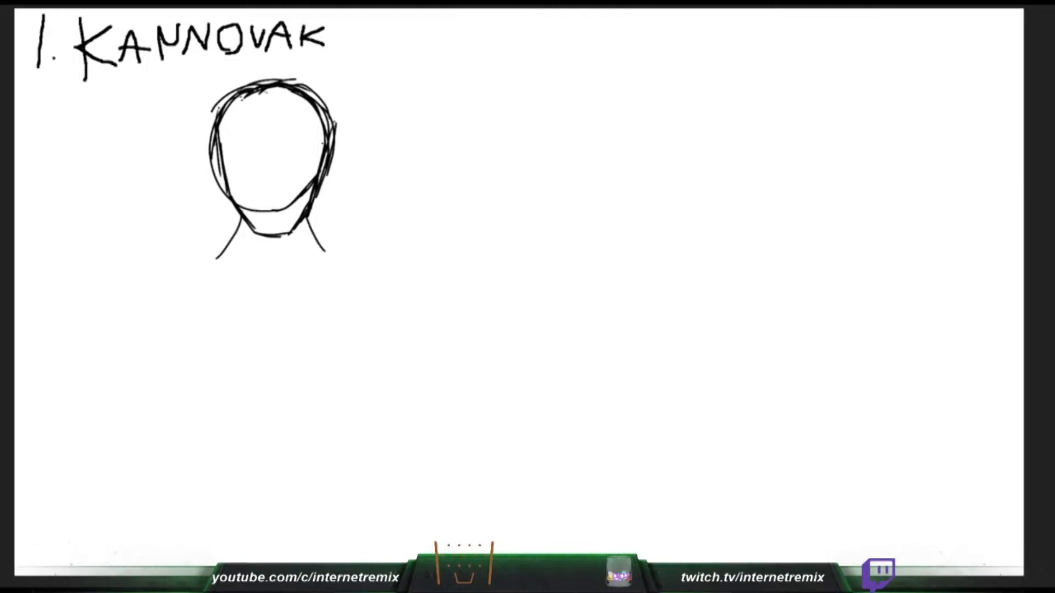
{"action": "mouse_move", "coordinate": [241, 235]}
{"action": "left_mouse_down"}
{"action": "mouse_move", "coordinate": [220, 224]}
{"action": "mouse_move", "coordinate": [149, 243]}
{"action": "left_mouse_up"}
- Sketch the chest outline with two sides curving inward at the base of the ribs
{"action": "mouse_move", "coordinate": [184, 285]}
{"action": "left_mouse_down"}
{"action": "mouse_move", "coordinate": [192, 354]}
{"action": "mouse_move", "coordinate": [212, 382]}
{"action": "mouse_move", "coordinate": [207, 422]}
{"action": "left_mouse_up"}
{"action": "key", "text": "ctrl+z"}
{"action": "key", "text": "ctrl+z"}
{"action": "mouse_move", "coordinate": [190, 311]}
{"action": "left_mouse_down"}
{"action": "mouse_move", "coordinate": [206, 386]}
{"action": "mouse_move", "coordinate": [253, 399]}
{"action": "left_mouse_up"}
{"action": "mouse_move", "coordinate": [350, 288]}
{"action": "left_mouse_down"}
{"action": "mouse_move", "coordinate": [333, 387]}
{"action": "mouse_move", "coordinate": [286, 400]}
{"action": "left_mouse_up"}
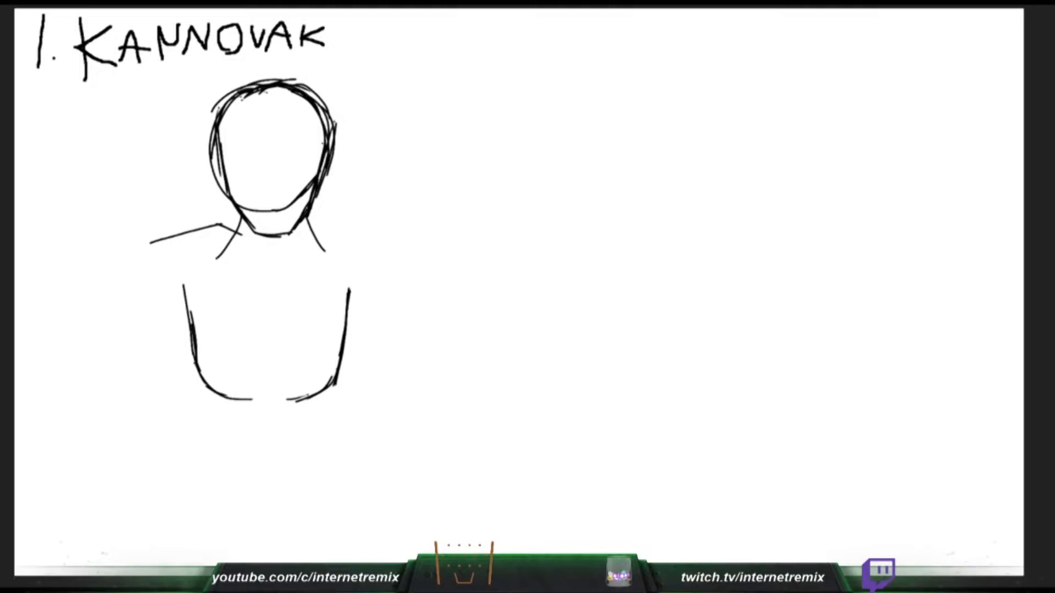
- Add the viewer's-right shoulder line and extend both sides of the torso down to the waist
{"action": "mouse_move", "coordinate": [313, 230]}
{"action": "left_mouse_down"}
{"action": "mouse_move", "coordinate": [332, 226]}
{"action": "mouse_move", "coordinate": [394, 252]}
{"action": "left_mouse_up"}
{"action": "left_click_drag", "start_coordinate": [199, 359], "coordinate": [203, 424]}
{"action": "key", "text": "ctrl+z"}
{"action": "left_click_drag", "start_coordinate": [197, 366], "coordinate": [188, 475]}
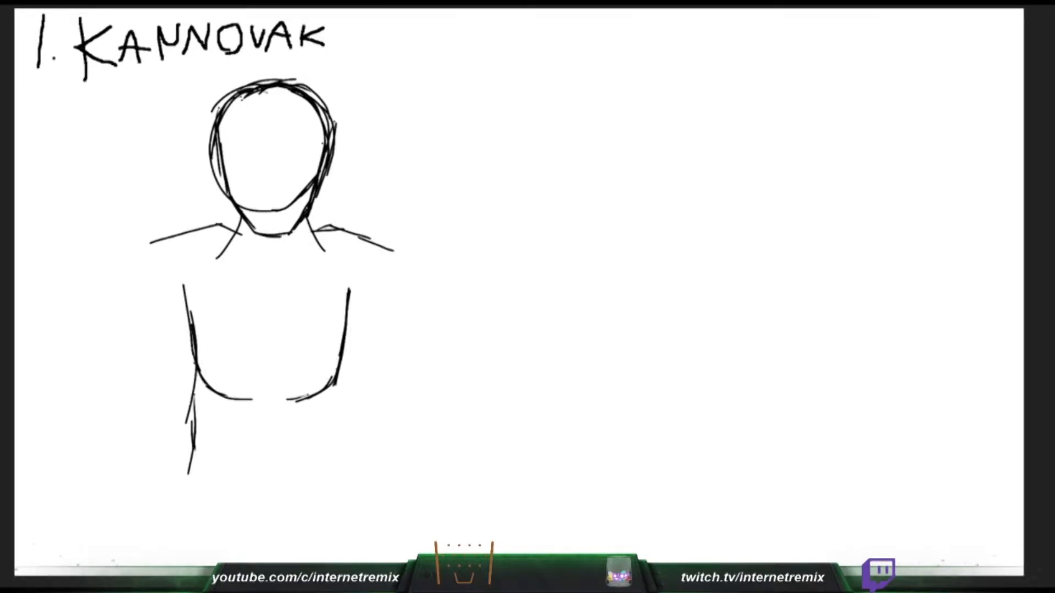
{"action": "left_click_drag", "start_coordinate": [334, 379], "coordinate": [340, 477]}
- Extend the torso outline into hips that flare outward to the lower edge of the canvas
{"action": "left_click_drag", "start_coordinate": [193, 457], "coordinate": [189, 540]}
{"action": "left_click_drag", "start_coordinate": [189, 498], "coordinate": [187, 575]}
{"action": "key", "text": "ctrl+z"}
{"action": "key", "text": "ctrl+z"}
{"action": "left_click_drag", "start_coordinate": [191, 468], "coordinate": [169, 575]}
{"action": "left_click_drag", "start_coordinate": [338, 462], "coordinate": [342, 509]}
{"action": "left_click_drag", "start_coordinate": [343, 482], "coordinate": [363, 564]}
{"action": "left_click_drag", "start_coordinate": [346, 525], "coordinate": [358, 563]}
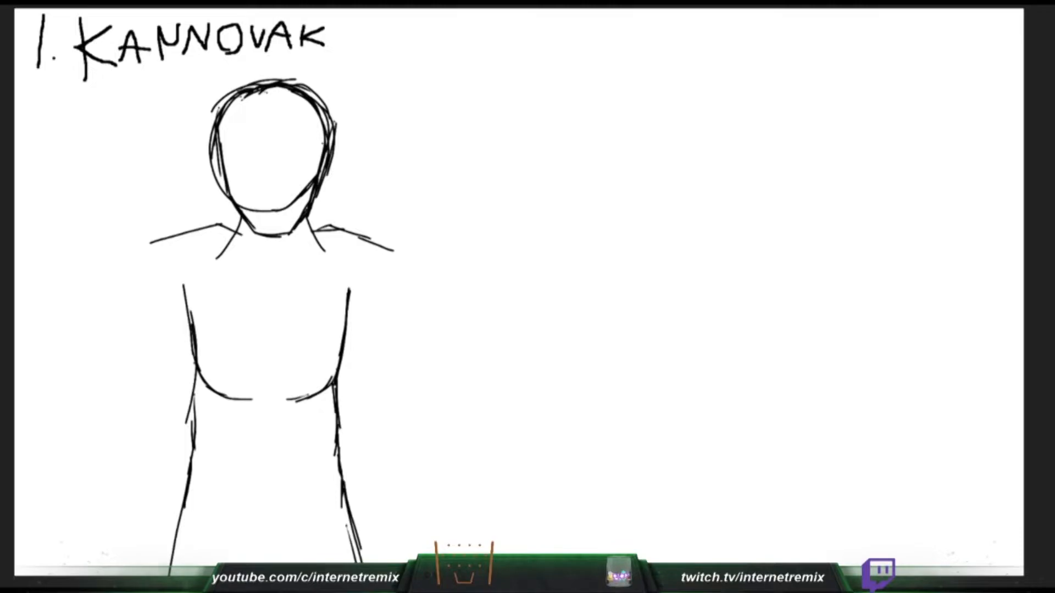
- Draw a wavy waistband across the hips and diagonal cloth folds beneath it
{"action": "left_click_drag", "start_coordinate": [185, 486], "coordinate": [349, 486]}
{"action": "mouse_move", "coordinate": [188, 487]}
{"action": "left_mouse_down"}
{"action": "mouse_move", "coordinate": [234, 498]}
{"action": "mouse_move", "coordinate": [350, 483]}
{"action": "mouse_move", "coordinate": [247, 523]}
{"action": "mouse_move", "coordinate": [344, 507]}
{"action": "left_mouse_up"}
{"action": "key", "text": "ctrl+z"}
{"action": "mouse_move", "coordinate": [185, 511]}
{"action": "left_mouse_down"}
{"action": "mouse_move", "coordinate": [317, 529]}
{"action": "mouse_move", "coordinate": [362, 511]}
{"action": "left_mouse_up"}
{"action": "left_click_drag", "start_coordinate": [250, 524], "coordinate": [333, 564]}
{"action": "left_click_drag", "start_coordinate": [285, 525], "coordinate": [369, 562]}
{"action": "key", "text": "ctrl+z"}
{"action": "left_click_drag", "start_coordinate": [292, 526], "coordinate": [362, 554]}
{"action": "mouse_move", "coordinate": [319, 521]}
{"action": "left_mouse_down"}
{"action": "mouse_move", "coordinate": [361, 546]}
{"action": "mouse_move", "coordinate": [363, 536]}
{"action": "left_mouse_up"}
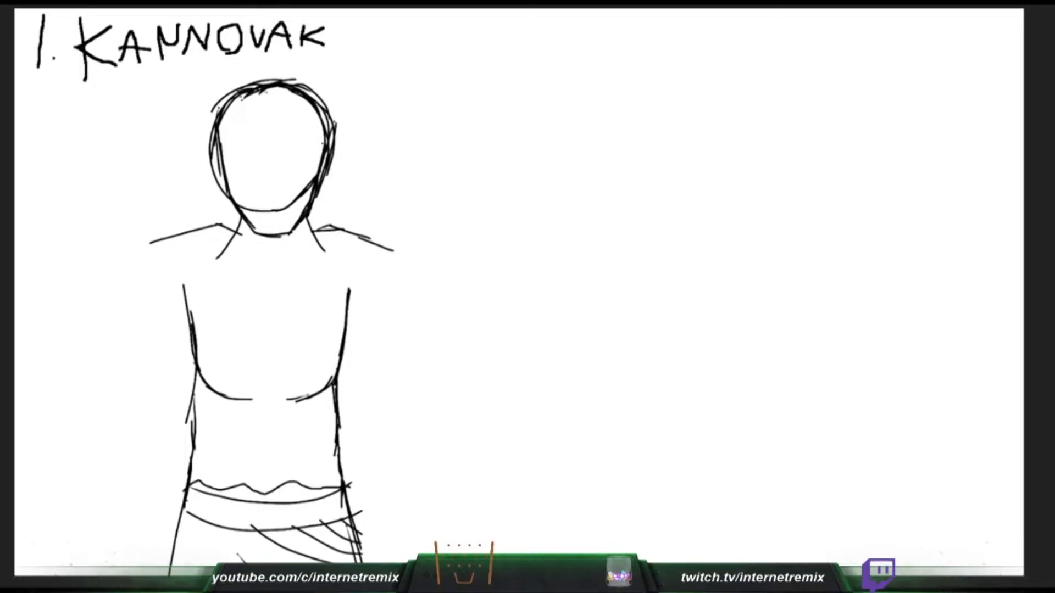
- Sketch the viewer's-left arm bent outward at the elbow with its forearm returning to the hip
{"action": "left_click_drag", "start_coordinate": [190, 296], "coordinate": [113, 375]}
{"action": "key", "text": "ctrl+z"}
{"action": "left_click_drag", "start_coordinate": [188, 309], "coordinate": [104, 397]}
{"action": "left_click_drag", "start_coordinate": [152, 241], "coordinate": [50, 370]}
{"action": "key", "text": "ctrl+z"}
{"action": "left_click_drag", "start_coordinate": [140, 260], "coordinate": [53, 317]}
{"action": "key", "text": "ctrl+z"}
{"action": "mouse_move", "coordinate": [140, 262]}
{"action": "left_mouse_down"}
{"action": "mouse_move", "coordinate": [91, 303]}
{"action": "mouse_move", "coordinate": [52, 364]}
{"action": "mouse_move", "coordinate": [139, 396]}
{"action": "mouse_move", "coordinate": [197, 457]}
{"action": "left_mouse_up"}
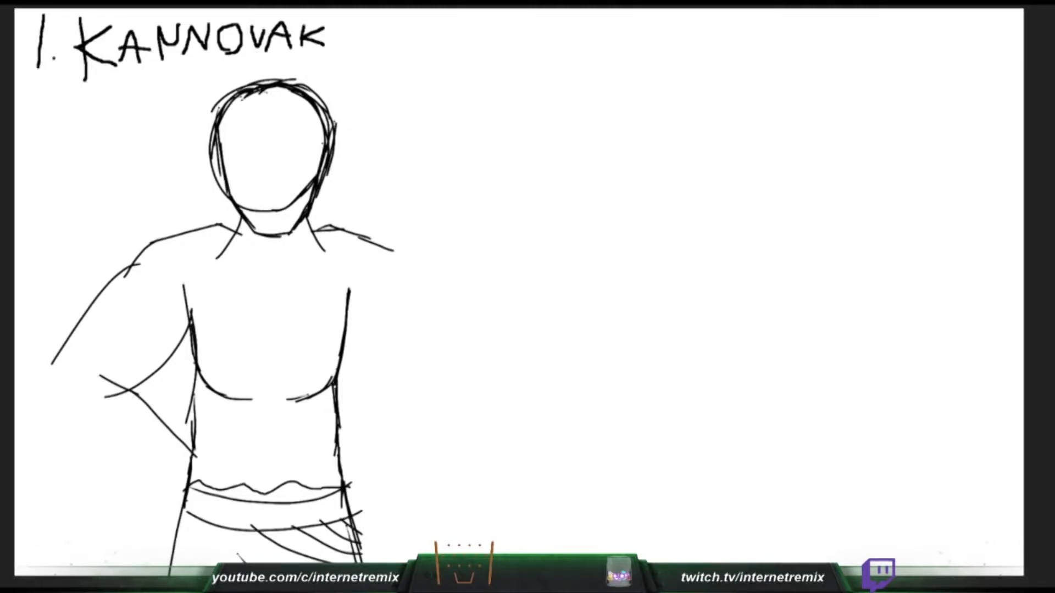
{"action": "left_click_drag", "start_coordinate": [51, 363], "coordinate": [43, 398]}
{"action": "left_click_drag", "start_coordinate": [45, 392], "coordinate": [165, 511]}
- Widen and darken both sides of the torso from the chest down to the hips
{"action": "left_click_drag", "start_coordinate": [174, 291], "coordinate": [188, 369]}
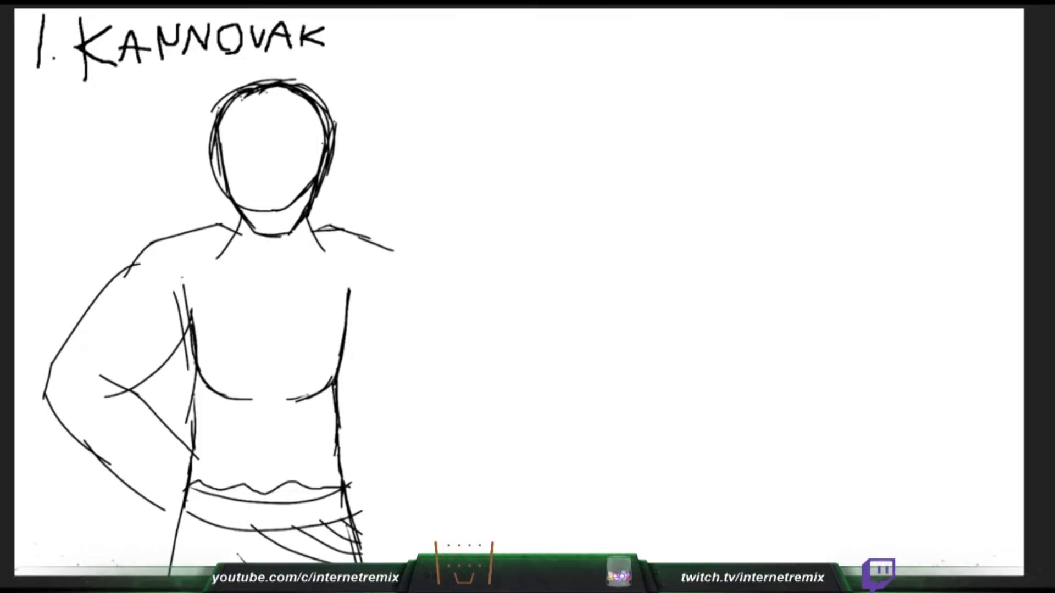
{"action": "left_click_drag", "start_coordinate": [163, 283], "coordinate": [171, 361]}
{"action": "left_click_drag", "start_coordinate": [172, 290], "coordinate": [185, 380]}
{"action": "mouse_move", "coordinate": [176, 338]}
{"action": "left_mouse_down"}
{"action": "mouse_move", "coordinate": [207, 385]}
{"action": "mouse_move", "coordinate": [225, 390]}
{"action": "mouse_move", "coordinate": [183, 465]}
{"action": "left_mouse_up"}
{"action": "left_click_drag", "start_coordinate": [184, 361], "coordinate": [175, 494]}
{"action": "left_click_drag", "start_coordinate": [188, 407], "coordinate": [164, 564]}
{"action": "mouse_move", "coordinate": [361, 285]}
{"action": "left_mouse_down"}
{"action": "mouse_move", "coordinate": [354, 357]}
{"action": "mouse_move", "coordinate": [335, 383]}
{"action": "left_mouse_up"}
{"action": "mouse_move", "coordinate": [335, 378]}
{"action": "left_mouse_down"}
{"action": "mouse_move", "coordinate": [278, 414]}
{"action": "mouse_move", "coordinate": [356, 478]}
{"action": "left_mouse_up"}
{"action": "left_click_drag", "start_coordinate": [343, 435], "coordinate": [372, 563]}
- Sketch the viewer's-right arm bent at the elbow, mirroring the other arm down to the hip
{"action": "mouse_move", "coordinate": [384, 250]}
{"action": "left_mouse_down"}
{"action": "mouse_move", "coordinate": [402, 292]}
{"action": "mouse_move", "coordinate": [441, 328]}
{"action": "mouse_move", "coordinate": [425, 308]}
{"action": "mouse_move", "coordinate": [449, 369]}
{"action": "left_mouse_up"}
{"action": "left_click_drag", "start_coordinate": [440, 342], "coordinate": [471, 387]}
{"action": "left_click_drag", "start_coordinate": [353, 341], "coordinate": [401, 409]}
{"action": "left_click_drag", "start_coordinate": [423, 381], "coordinate": [335, 465]}
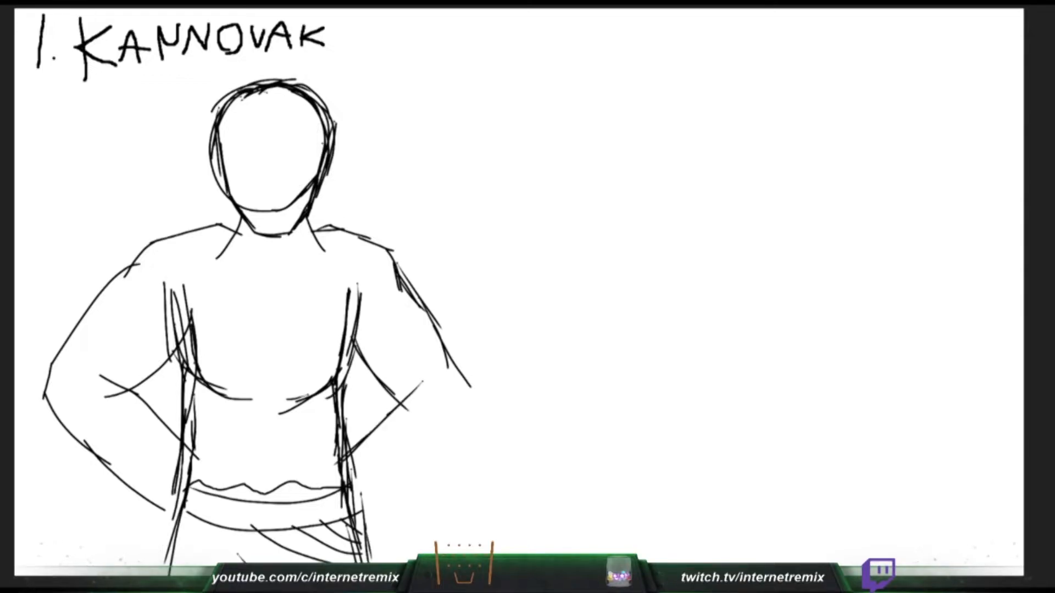
{"action": "left_click_drag", "start_coordinate": [417, 300], "coordinate": [470, 350]}
{"action": "left_click_drag", "start_coordinate": [423, 311], "coordinate": [469, 385]}
{"action": "mouse_move", "coordinate": [449, 334]}
{"action": "left_mouse_down"}
{"action": "mouse_move", "coordinate": [475, 408]}
{"action": "mouse_move", "coordinate": [376, 481]}
{"action": "left_mouse_up"}
{"action": "left_click_drag", "start_coordinate": [451, 412], "coordinate": [372, 495]}
{"action": "left_click", "coordinate": [420, 465]}
{"action": "left_click_drag", "start_coordinate": [420, 464], "coordinate": [354, 529]}
- Draw both hands resting on the hips over the waistband
{"action": "mouse_move", "coordinate": [184, 440]}
{"action": "left_mouse_down"}
{"action": "mouse_move", "coordinate": [212, 434]}
{"action": "mouse_move", "coordinate": [192, 429]}
{"action": "left_mouse_up"}
{"action": "key", "text": "ctrl+z"}
{"action": "mouse_move", "coordinate": [183, 436]}
{"action": "left_mouse_down"}
{"action": "mouse_move", "coordinate": [216, 438]}
{"action": "mouse_move", "coordinate": [230, 461]}
{"action": "mouse_move", "coordinate": [211, 519]}
{"action": "left_mouse_up"}
{"action": "left_click_drag", "start_coordinate": [229, 491], "coordinate": [207, 526]}
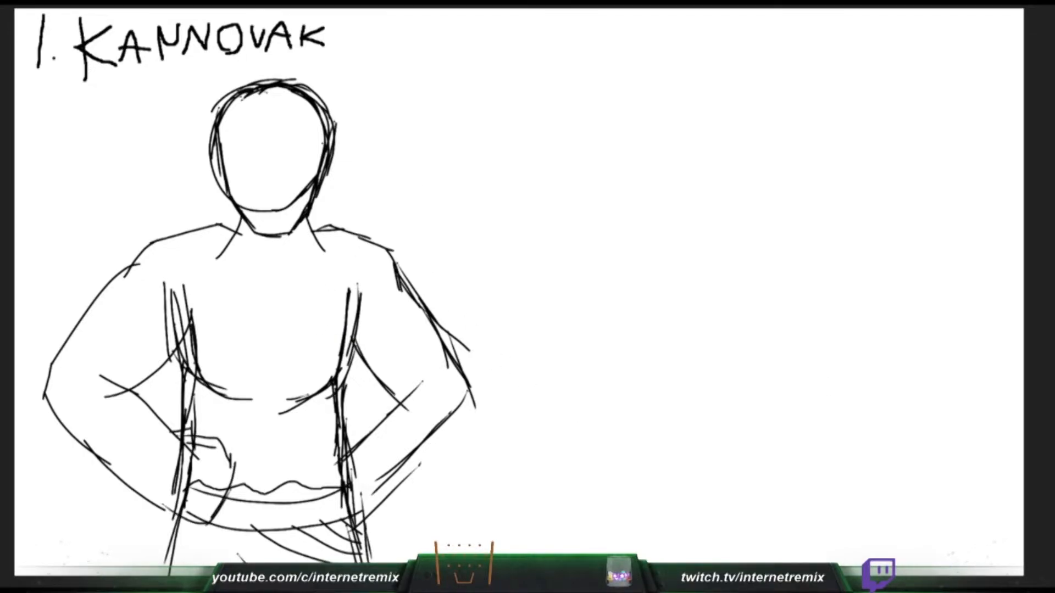
{"action": "mouse_move", "coordinate": [351, 441]}
{"action": "left_mouse_down"}
{"action": "mouse_move", "coordinate": [364, 436]}
{"action": "mouse_move", "coordinate": [336, 442]}
{"action": "mouse_move", "coordinate": [351, 448]}
{"action": "left_mouse_up"}
{"action": "mouse_move", "coordinate": [323, 458]}
{"action": "left_mouse_down"}
{"action": "mouse_move", "coordinate": [342, 450]}
{"action": "mouse_move", "coordinate": [331, 512]}
{"action": "left_mouse_up"}
{"action": "left_click_drag", "start_coordinate": [336, 465], "coordinate": [337, 523]}
{"action": "mouse_move", "coordinate": [317, 480]}
{"action": "left_mouse_down"}
{"action": "mouse_move", "coordinate": [350, 524]}
{"action": "mouse_move", "coordinate": [370, 511]}
{"action": "left_mouse_up"}
- Thicken the head outline around the crown and add a small stroke at the temple
{"action": "mouse_move", "coordinate": [225, 185]}
{"action": "left_mouse_down"}
{"action": "mouse_move", "coordinate": [221, 108]}
{"action": "mouse_move", "coordinate": [279, 81]}
{"action": "left_mouse_up"}
{"action": "left_click_drag", "start_coordinate": [219, 120], "coordinate": [231, 136]}
{"action": "mouse_move", "coordinate": [285, 80]}
{"action": "left_mouse_down"}
{"action": "mouse_move", "coordinate": [333, 122]}
{"action": "mouse_move", "coordinate": [336, 171]}
{"action": "left_mouse_up"}
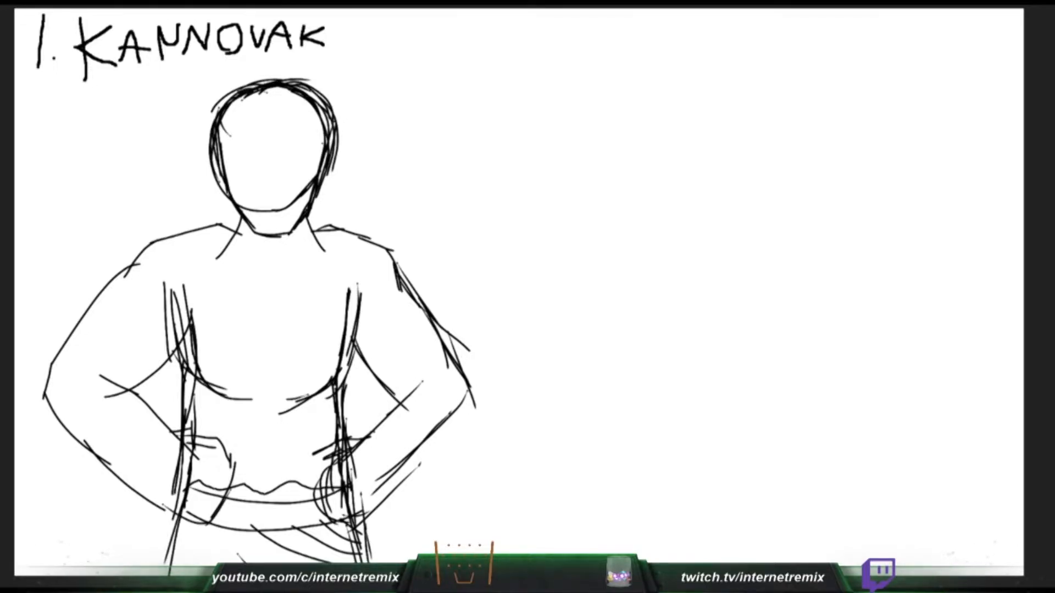
- Draw a vertical centre line and curved abdominal muscle lines on the stomach
{"action": "left_click_drag", "start_coordinate": [264, 405], "coordinate": [265, 491]}
{"action": "left_click_drag", "start_coordinate": [197, 403], "coordinate": [334, 400]}
{"action": "key", "text": "ctrl+z"}
{"action": "mouse_move", "coordinate": [197, 403]}
{"action": "left_mouse_down"}
{"action": "mouse_move", "coordinate": [243, 429]}
{"action": "mouse_move", "coordinate": [319, 415]}
{"action": "left_mouse_up"}
{"action": "mouse_move", "coordinate": [937, 43]}
{"action": "left_mouse_down"}
{"action": "mouse_move", "coordinate": [870, 110]}
{"action": "mouse_move", "coordinate": [959, 132]}
{"action": "left_mouse_up"}
{"action": "key", "text": "ctrl+z"}
{"action": "left_click_drag", "start_coordinate": [199, 440], "coordinate": [258, 457]}
{"action": "left_click_drag", "start_coordinate": [293, 448], "coordinate": [341, 425]}
{"action": "mouse_move", "coordinate": [209, 462]}
{"action": "left_mouse_down"}
{"action": "mouse_move", "coordinate": [275, 475]}
{"action": "mouse_move", "coordinate": [339, 459]}
{"action": "left_mouse_up"}
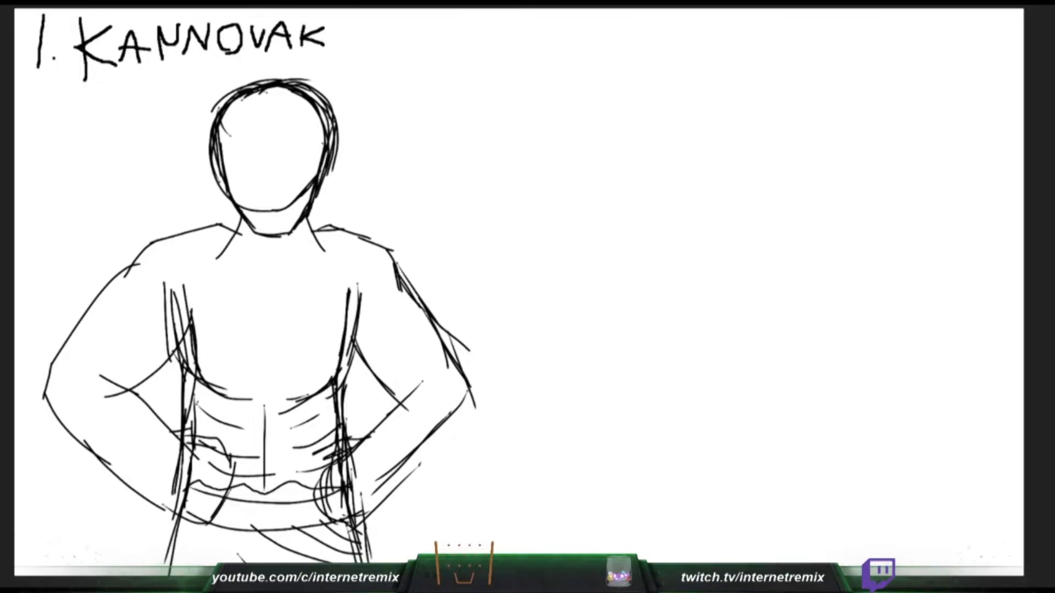
- Add two curved collarbone lines across the upper chest and a short line between the pectorals
{"action": "mouse_move", "coordinate": [829, 50]}
{"action": "left_mouse_down"}
{"action": "mouse_move", "coordinate": [865, 181]}
{"action": "mouse_move", "coordinate": [915, 225]}
{"action": "left_mouse_up"}
{"action": "key", "text": "ctrl+z"}
{"action": "mouse_move", "coordinate": [187, 259]}
{"action": "left_mouse_down"}
{"action": "mouse_move", "coordinate": [266, 302]}
{"action": "mouse_move", "coordinate": [363, 260]}
{"action": "left_mouse_up"}
{"action": "mouse_move", "coordinate": [800, 33]}
{"action": "left_mouse_down"}
{"action": "mouse_move", "coordinate": [871, 180]}
{"action": "mouse_move", "coordinate": [902, 170]}
{"action": "left_mouse_up"}
{"action": "key", "text": "ctrl+z"}
{"action": "mouse_move", "coordinate": [268, 336]}
{"action": "left_mouse_down"}
{"action": "mouse_move", "coordinate": [267, 393]}
{"action": "mouse_move", "coordinate": [264, 383]}
{"action": "left_mouse_up"}
{"action": "key", "text": "ctrl+z"}
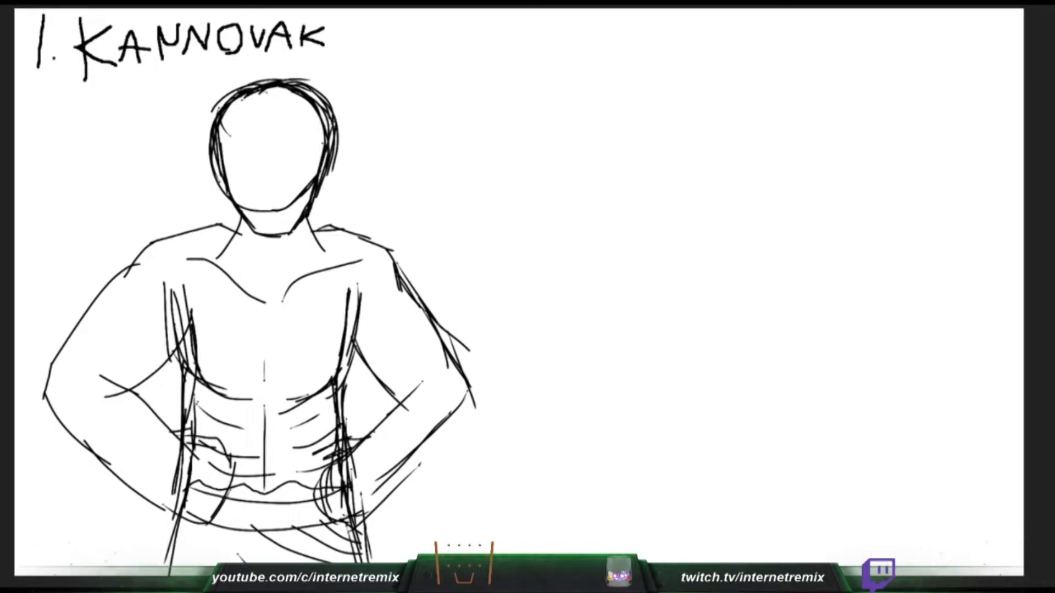
- Erase the stray line ends at both inner elbows and the overlaps around the viewer's-right wrist
{"action": "left_click_drag", "start_coordinate": [106, 397], "coordinate": [122, 393]}
{"action": "left_click_drag", "start_coordinate": [421, 384], "coordinate": [402, 408]}
{"action": "mouse_move", "coordinate": [419, 385]}
{"action": "left_mouse_down"}
{"action": "mouse_move", "coordinate": [336, 450]}
{"action": "mouse_move", "coordinate": [385, 420]}
{"action": "left_mouse_up"}
{"action": "mouse_move", "coordinate": [337, 463]}
{"action": "left_mouse_down"}
{"action": "mouse_move", "coordinate": [420, 383]}
{"action": "mouse_move", "coordinate": [392, 400]}
{"action": "left_mouse_up"}
{"action": "left_click_drag", "start_coordinate": [350, 440], "coordinate": [339, 457]}
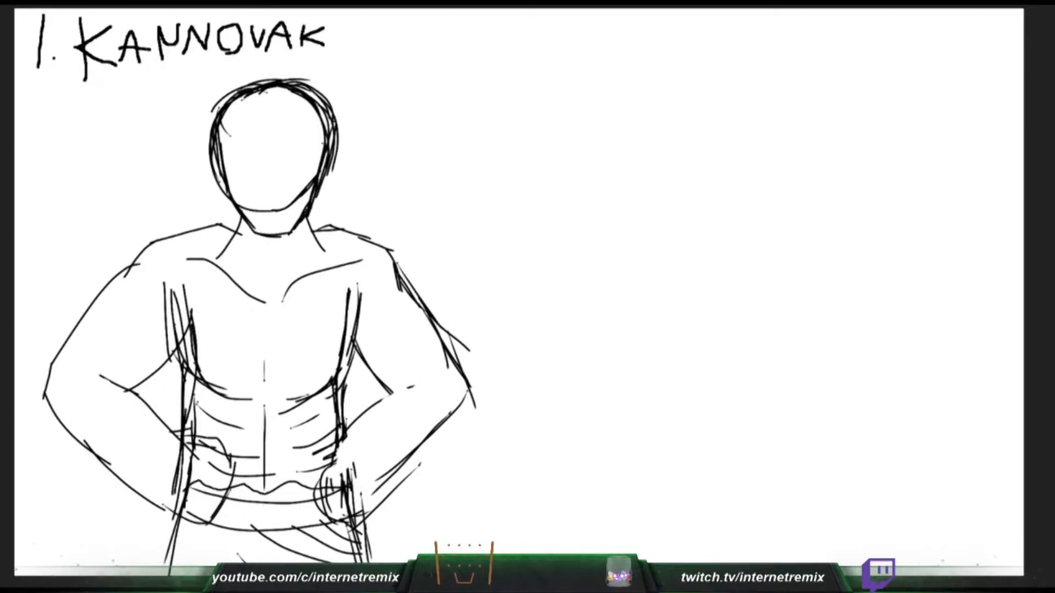
- Redraw the upper and lower contours of the viewer's-right forearm from elbow to wrist
{"action": "left_click_drag", "start_coordinate": [328, 463], "coordinate": [361, 412]}
{"action": "mouse_move", "coordinate": [356, 430]}
{"action": "left_mouse_down"}
{"action": "mouse_move", "coordinate": [403, 378]}
{"action": "mouse_move", "coordinate": [429, 370]}
{"action": "left_mouse_up"}
{"action": "left_click_drag", "start_coordinate": [380, 401], "coordinate": [431, 370]}
{"action": "left_click_drag", "start_coordinate": [662, 49], "coordinate": [680, 42]}
{"action": "left_click_drag", "start_coordinate": [470, 391], "coordinate": [413, 472]}
{"action": "left_click_drag", "start_coordinate": [459, 408], "coordinate": [357, 511]}
{"action": "left_click_drag", "start_coordinate": [432, 443], "coordinate": [354, 505]}
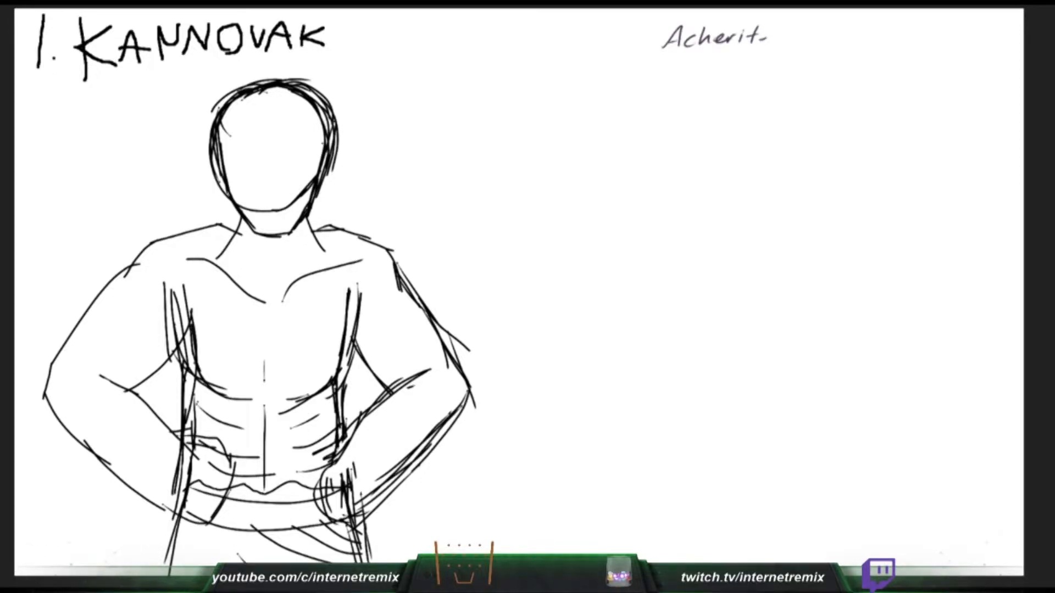
- Outline an ear on each side of the head and erase the torso lines crossing the hands
{"action": "left_click_drag", "start_coordinate": [214, 148], "coordinate": [227, 190]}
{"action": "left_click_drag", "start_coordinate": [333, 146], "coordinate": [318, 196]}
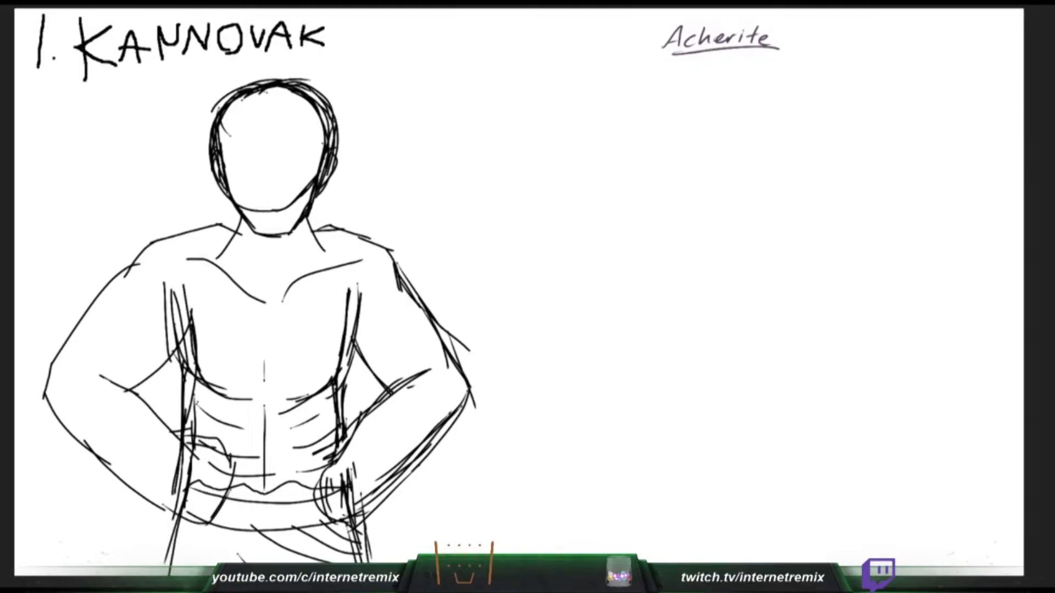
{"action": "mouse_move", "coordinate": [182, 484]}
{"action": "left_mouse_down"}
{"action": "mouse_move", "coordinate": [188, 512]}
{"action": "mouse_move", "coordinate": [181, 473]}
{"action": "mouse_move", "coordinate": [194, 457]}
{"action": "left_mouse_up"}
{"action": "mouse_move", "coordinate": [351, 469]}
{"action": "left_mouse_down"}
{"action": "mouse_move", "coordinate": [337, 491]}
{"action": "mouse_move", "coordinate": [354, 501]}
{"action": "left_mouse_up"}
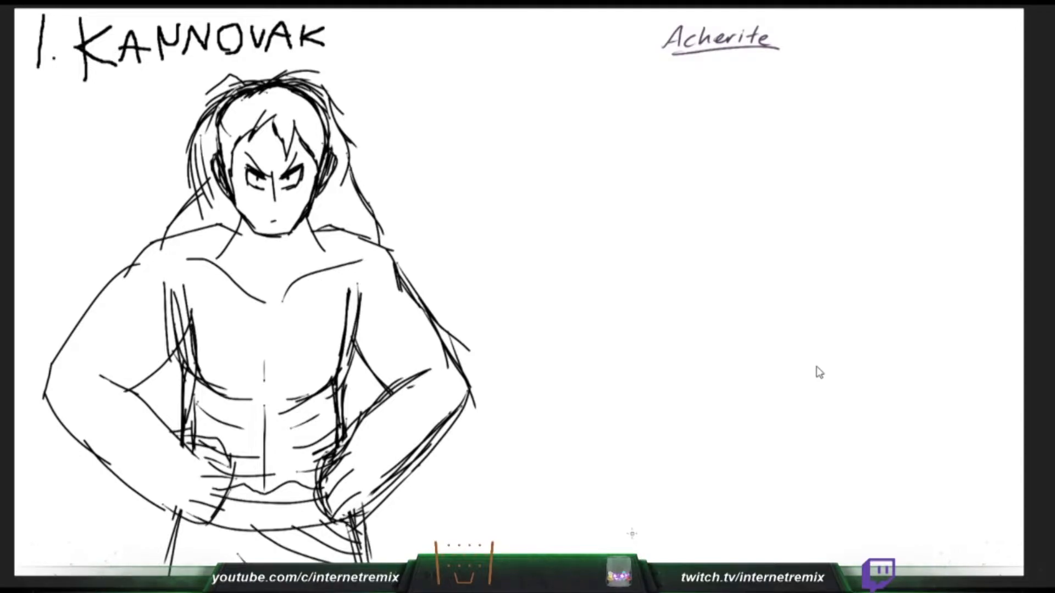
- Draw the mouth and add a scribbled stubble beard along the jaw, chin and upper lip
{"action": "left_click_drag", "start_coordinate": [273, 221], "coordinate": [285, 219]}
{"action": "mouse_move", "coordinate": [233, 179]}
{"action": "left_mouse_down"}
{"action": "mouse_move", "coordinate": [250, 228]}
{"action": "mouse_move", "coordinate": [274, 220]}
{"action": "left_mouse_up"}
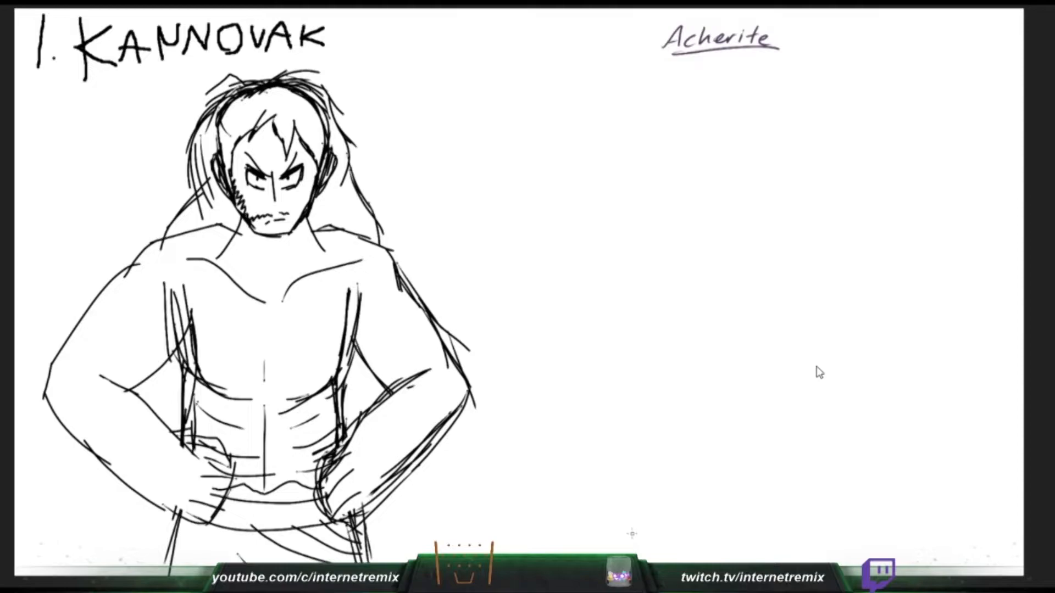
{"action": "left_click_drag", "start_coordinate": [315, 180], "coordinate": [296, 219]}
{"action": "left_click_drag", "start_coordinate": [272, 236], "coordinate": [303, 224]}
{"action": "mouse_move", "coordinate": [237, 199]}
{"action": "left_mouse_down"}
{"action": "mouse_move", "coordinate": [249, 233]}
{"action": "mouse_move", "coordinate": [279, 242]}
{"action": "mouse_move", "coordinate": [315, 199]}
{"action": "left_mouse_up"}
- Shade the long hair with dense hatching and add locks falling over both shoulders
{"action": "mouse_move", "coordinate": [177, 229]}
{"action": "left_mouse_down"}
{"action": "mouse_move", "coordinate": [225, 204]}
{"action": "mouse_move", "coordinate": [208, 162]}
{"action": "mouse_move", "coordinate": [210, 132]}
{"action": "mouse_move", "coordinate": [228, 120]}
{"action": "mouse_move", "coordinate": [234, 178]}
{"action": "mouse_move", "coordinate": [240, 115]}
{"action": "mouse_move", "coordinate": [253, 134]}
{"action": "mouse_move", "coordinate": [269, 99]}
{"action": "mouse_move", "coordinate": [289, 137]}
{"action": "mouse_move", "coordinate": [317, 140]}
{"action": "left_mouse_up"}
{"action": "mouse_move", "coordinate": [304, 104]}
{"action": "left_mouse_down"}
{"action": "mouse_move", "coordinate": [347, 155]}
{"action": "mouse_move", "coordinate": [345, 190]}
{"action": "mouse_move", "coordinate": [323, 230]}
{"action": "mouse_move", "coordinate": [347, 190]}
{"action": "mouse_move", "coordinate": [378, 236]}
{"action": "left_mouse_up"}
{"action": "mouse_move", "coordinate": [204, 214]}
{"action": "left_mouse_down"}
{"action": "mouse_move", "coordinate": [193, 257]}
{"action": "mouse_move", "coordinate": [229, 263]}
{"action": "mouse_move", "coordinate": [219, 300]}
{"action": "mouse_move", "coordinate": [199, 308]}
{"action": "left_mouse_up"}
{"action": "mouse_move", "coordinate": [308, 227]}
{"action": "left_mouse_down"}
{"action": "mouse_move", "coordinate": [316, 275]}
{"action": "mouse_move", "coordinate": [302, 294]}
{"action": "mouse_move", "coordinate": [335, 219]}
{"action": "mouse_move", "coordinate": [344, 278]}
{"action": "left_mouse_up"}
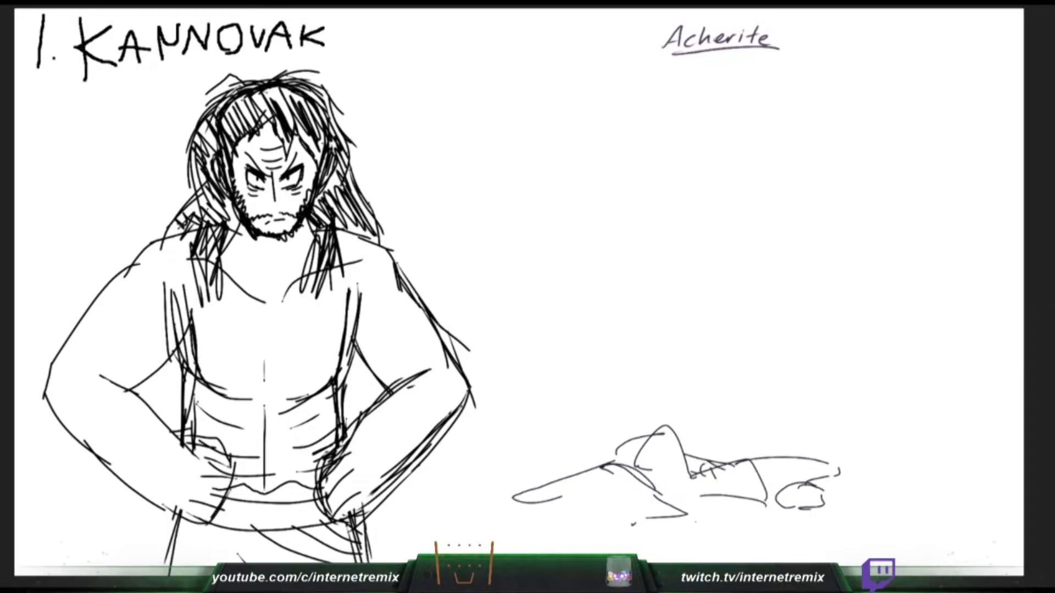
- Write the title "2. PSALM" in large hand-drawn letters above the lying figure
{"action": "mouse_move", "coordinate": [452, 82]}
{"action": "left_mouse_down"}
{"action": "mouse_move", "coordinate": [502, 79]}
{"action": "mouse_move", "coordinate": [509, 114]}
{"action": "left_mouse_up"}
{"action": "left_click", "coordinate": [516, 117]}
{"action": "mouse_move", "coordinate": [535, 79]}
{"action": "left_mouse_down"}
{"action": "mouse_move", "coordinate": [531, 114]}
{"action": "mouse_move", "coordinate": [533, 100]}
{"action": "mouse_move", "coordinate": [579, 105]}
{"action": "mouse_move", "coordinate": [538, 112]}
{"action": "mouse_move", "coordinate": [540, 84]}
{"action": "mouse_move", "coordinate": [521, 83]}
{"action": "left_mouse_up"}
{"action": "key", "text": "ctrl+z"}
{"action": "key", "text": "ctrl+z"}
{"action": "key", "text": "ctrl+z"}
{"action": "mouse_move", "coordinate": [581, 67]}
{"action": "left_mouse_down"}
{"action": "mouse_move", "coordinate": [553, 82]}
{"action": "mouse_move", "coordinate": [555, 116]}
{"action": "left_mouse_up"}
{"action": "key", "text": "ctrl+z"}
{"action": "mouse_move", "coordinate": [593, 68]}
{"action": "left_mouse_down"}
{"action": "mouse_move", "coordinate": [556, 115]}
{"action": "mouse_move", "coordinate": [608, 70]}
{"action": "mouse_move", "coordinate": [628, 122]}
{"action": "mouse_move", "coordinate": [644, 99]}
{"action": "mouse_move", "coordinate": [658, 115]}
{"action": "mouse_move", "coordinate": [680, 116]}
{"action": "mouse_move", "coordinate": [686, 76]}
{"action": "left_mouse_up"}
{"action": "left_click_drag", "start_coordinate": [687, 112], "coordinate": [720, 112]}
- Extend the lying figure sketch with strokes along the hair and ground contour
{"action": "mouse_move", "coordinate": [520, 500]}
{"action": "left_mouse_down"}
{"action": "mouse_move", "coordinate": [620, 466]}
{"action": "mouse_move", "coordinate": [633, 475]}
{"action": "mouse_move", "coordinate": [610, 508]}
{"action": "left_mouse_up"}
{"action": "left_click_drag", "start_coordinate": [640, 501], "coordinate": [630, 518]}
- Sketch a small head with a circular skull and pointed jaw in purple, and add a red wound down Kannovak's forehead
{"action": "mouse_move", "coordinate": [909, 165]}
{"action": "left_mouse_down"}
{"action": "mouse_move", "coordinate": [882, 190]}
{"action": "mouse_move", "coordinate": [865, 144]}
{"action": "mouse_move", "coordinate": [860, 204]}
{"action": "left_mouse_up"}
{"action": "mouse_move", "coordinate": [866, 140]}
{"action": "left_mouse_down"}
{"action": "mouse_move", "coordinate": [860, 212]}
{"action": "mouse_move", "coordinate": [895, 200]}
{"action": "mouse_move", "coordinate": [902, 173]}
{"action": "mouse_move", "coordinate": [898, 198]}
{"action": "left_mouse_up"}
{"action": "mouse_move", "coordinate": [238, 148]}
{"action": "left_mouse_down"}
{"action": "mouse_move", "coordinate": [266, 131]}
{"action": "mouse_move", "coordinate": [239, 185]}
{"action": "mouse_move", "coordinate": [244, 153]}
{"action": "mouse_move", "coordinate": [240, 197]}
{"action": "left_mouse_up"}
{"action": "mouse_move", "coordinate": [878, 141]}
{"action": "left_mouse_down"}
{"action": "mouse_move", "coordinate": [901, 146]}
{"action": "mouse_move", "coordinate": [916, 171]}
{"action": "mouse_move", "coordinate": [837, 171]}
{"action": "left_mouse_up"}
{"action": "left_click_drag", "start_coordinate": [842, 155], "coordinate": [855, 240]}
{"action": "left_click_drag", "start_coordinate": [842, 179], "coordinate": [863, 242]}
{"action": "left_click_drag", "start_coordinate": [841, 202], "coordinate": [869, 242]}
{"action": "left_click_drag", "start_coordinate": [838, 199], "coordinate": [866, 241]}
{"action": "left_click_drag", "start_coordinate": [867, 241], "coordinate": [894, 227]}
{"action": "left_click_drag", "start_coordinate": [872, 240], "coordinate": [902, 218]}
{"action": "left_click_drag", "start_coordinate": [904, 183], "coordinate": [901, 217]}
{"action": "mouse_move", "coordinate": [904, 175]}
{"action": "left_mouse_down"}
{"action": "mouse_move", "coordinate": [904, 202]}
{"action": "mouse_move", "coordinate": [891, 215]}
{"action": "left_mouse_up"}
{"action": "left_click_drag", "start_coordinate": [909, 191], "coordinate": [874, 236]}
{"action": "left_click_drag", "start_coordinate": [842, 175], "coordinate": [846, 208]}
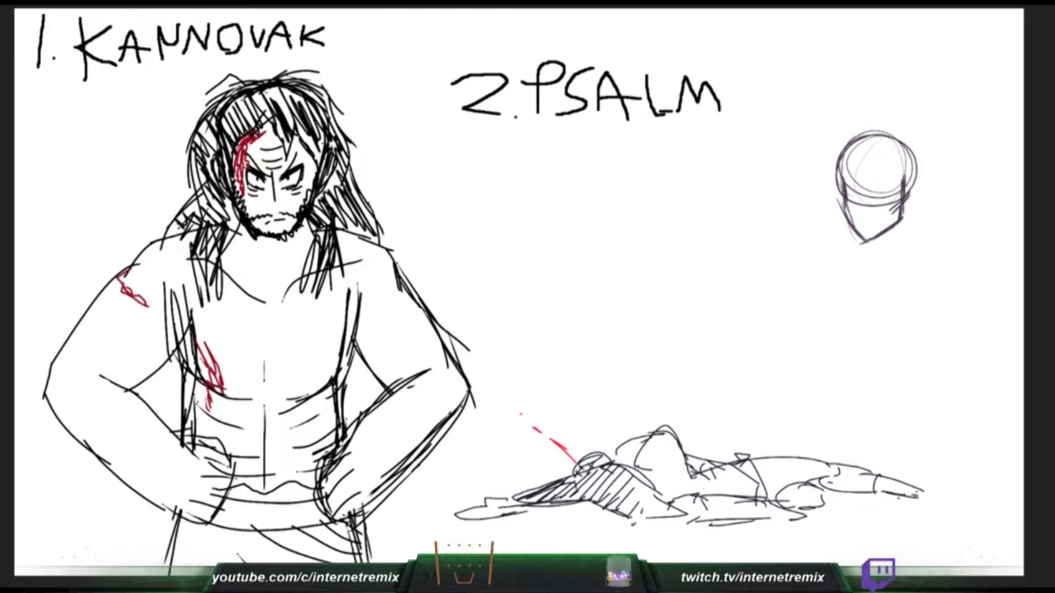
- Draw a dripping red wound on Kannovak's viewer's-left shoulder and sketch the small head's eye guideline and nose
{"action": "mouse_move", "coordinate": [129, 271]}
{"action": "left_mouse_down"}
{"action": "mouse_move", "coordinate": [122, 284]}
{"action": "mouse_move", "coordinate": [144, 304]}
{"action": "mouse_move", "coordinate": [126, 298]}
{"action": "mouse_move", "coordinate": [121, 328]}
{"action": "left_mouse_up"}
{"action": "left_click_drag", "start_coordinate": [849, 201], "coordinate": [902, 198]}
{"action": "left_click_drag", "start_coordinate": [118, 291], "coordinate": [127, 301]}
{"action": "left_click_drag", "start_coordinate": [851, 201], "coordinate": [883, 201]}
{"action": "left_click_drag", "start_coordinate": [128, 297], "coordinate": [133, 339]}
{"action": "left_click_drag", "start_coordinate": [133, 339], "coordinate": [136, 300]}
{"action": "left_click_drag", "start_coordinate": [858, 181], "coordinate": [862, 197]}
{"action": "mouse_move", "coordinate": [133, 298]}
{"action": "left_mouse_down"}
{"action": "mouse_move", "coordinate": [133, 339]}
{"action": "mouse_move", "coordinate": [119, 295]}
{"action": "left_mouse_up"}
{"action": "left_click_drag", "start_coordinate": [860, 195], "coordinate": [861, 206]}
{"action": "left_click_drag", "start_coordinate": [118, 295], "coordinate": [119, 336]}
{"action": "left_click_drag", "start_coordinate": [861, 206], "coordinate": [858, 213]}
{"action": "left_click_drag", "start_coordinate": [122, 301], "coordinate": [120, 330]}
{"action": "key", "text": "ctrl+z"}
{"action": "mouse_move", "coordinate": [126, 286]}
{"action": "left_mouse_down"}
{"action": "mouse_move", "coordinate": [137, 300]}
{"action": "mouse_move", "coordinate": [110, 308]}
{"action": "mouse_move", "coordinate": [108, 319]}
{"action": "mouse_move", "coordinate": [118, 279]}
{"action": "left_mouse_up"}
{"action": "key", "text": "ctrl+z"}
{"action": "left_click_drag", "start_coordinate": [859, 182], "coordinate": [861, 193]}
{"action": "left_click_drag", "start_coordinate": [118, 279], "coordinate": [112, 307]}
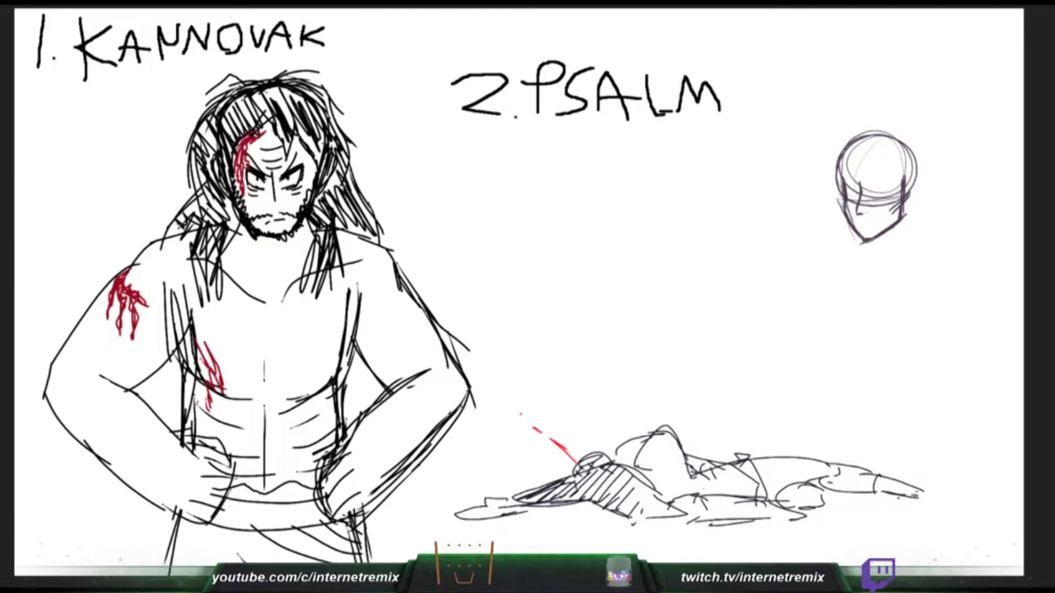
- Scribble a red wound on the viewer's-right side of Kannovak's waist and add the small head's mouth
{"action": "mouse_move", "coordinate": [868, 198]}
{"action": "left_mouse_down"}
{"action": "mouse_move", "coordinate": [899, 191]}
{"action": "mouse_move", "coordinate": [855, 184]}
{"action": "left_mouse_up"}
{"action": "mouse_move", "coordinate": [339, 438]}
{"action": "left_mouse_down"}
{"action": "mouse_move", "coordinate": [319, 453]}
{"action": "mouse_move", "coordinate": [316, 499]}
{"action": "left_mouse_up"}
{"action": "left_click_drag", "start_coordinate": [327, 451], "coordinate": [308, 478]}
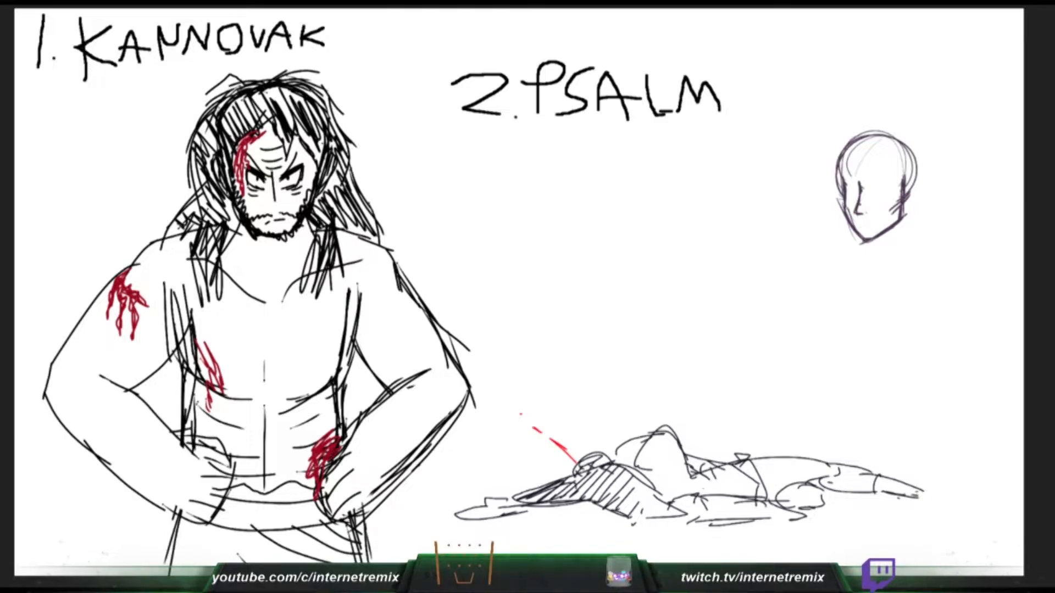
{"action": "left_click_drag", "start_coordinate": [859, 226], "coordinate": [870, 224]}
- Draw a dripping red wound on Kannovak's viewer's-right shoulder and the upper line of the small head's viewer's-right eye
{"action": "mouse_move", "coordinate": [356, 247]}
{"action": "left_mouse_down"}
{"action": "mouse_move", "coordinate": [397, 253]}
{"action": "mouse_move", "coordinate": [393, 296]}
{"action": "left_mouse_up"}
{"action": "left_click_drag", "start_coordinate": [867, 192], "coordinate": [876, 204]}
{"action": "mouse_move", "coordinate": [376, 257]}
{"action": "left_mouse_down"}
{"action": "mouse_move", "coordinate": [368, 296]}
{"action": "mouse_move", "coordinate": [377, 258]}
{"action": "left_mouse_up"}
{"action": "left_click_drag", "start_coordinate": [867, 197], "coordinate": [882, 196]}
{"action": "left_click_drag", "start_coordinate": [373, 255], "coordinate": [374, 295]}
{"action": "left_click_drag", "start_coordinate": [866, 195], "coordinate": [886, 195]}
{"action": "key", "text": "ctrl+z"}
{"action": "key", "text": "ctrl+z"}
{"action": "mouse_move", "coordinate": [375, 272]}
{"action": "left_mouse_down"}
{"action": "mouse_move", "coordinate": [375, 302]}
{"action": "mouse_move", "coordinate": [379, 285]}
{"action": "left_mouse_up"}
{"action": "left_click_drag", "start_coordinate": [868, 194], "coordinate": [886, 193]}
- Scribble a red wound on Kannovak's viewer's-right elbow and draw the lower edge of the small head's viewer's-right eye
{"action": "left_click_drag", "start_coordinate": [450, 381], "coordinate": [465, 403]}
{"action": "left_click_drag", "start_coordinate": [460, 376], "coordinate": [451, 409]}
{"action": "left_click_drag", "start_coordinate": [885, 194], "coordinate": [878, 200]}
{"action": "left_click_drag", "start_coordinate": [447, 371], "coordinate": [467, 402]}
{"action": "left_click_drag", "start_coordinate": [885, 195], "coordinate": [875, 199]}
{"action": "left_click_drag", "start_coordinate": [448, 377], "coordinate": [455, 397]}
{"action": "left_click_drag", "start_coordinate": [458, 390], "coordinate": [469, 402]}
- Scribble a red wound on Kannovak's viewer's-left elbow and draw the upper line of the small head's viewer's-left eye
{"action": "left_click_drag", "start_coordinate": [54, 371], "coordinate": [51, 395]}
{"action": "left_click_drag", "start_coordinate": [848, 194], "coordinate": [860, 194]}
{"action": "left_click_drag", "start_coordinate": [59, 370], "coordinate": [61, 403]}
{"action": "mouse_move", "coordinate": [50, 380]}
{"action": "left_mouse_down"}
{"action": "mouse_move", "coordinate": [80, 386]}
{"action": "mouse_move", "coordinate": [70, 416]}
{"action": "left_mouse_up"}
{"action": "key", "text": "ctrl+z"}
{"action": "left_click_drag", "start_coordinate": [847, 194], "coordinate": [860, 194]}
- Scribble red wounds on Kannovak's chest and viewer's-left forearm, and finish the small head's eyes
{"action": "left_click_drag", "start_coordinate": [318, 316], "coordinate": [322, 334]}
{"action": "left_click_drag", "start_coordinate": [321, 313], "coordinate": [332, 340]}
{"action": "left_click_drag", "start_coordinate": [332, 311], "coordinate": [330, 345]}
{"action": "left_click_drag", "start_coordinate": [874, 195], "coordinate": [879, 199]}
{"action": "left_click_drag", "start_coordinate": [313, 329], "coordinate": [335, 319]}
{"action": "left_click_drag", "start_coordinate": [321, 332], "coordinate": [336, 333]}
{"action": "left_click_drag", "start_coordinate": [855, 193], "coordinate": [858, 201]}
{"action": "mouse_move", "coordinate": [139, 415]}
{"action": "left_mouse_down"}
{"action": "mouse_move", "coordinate": [165, 438]}
{"action": "mouse_move", "coordinate": [152, 429]}
{"action": "left_mouse_up"}
{"action": "left_click_drag", "start_coordinate": [149, 413], "coordinate": [171, 452]}
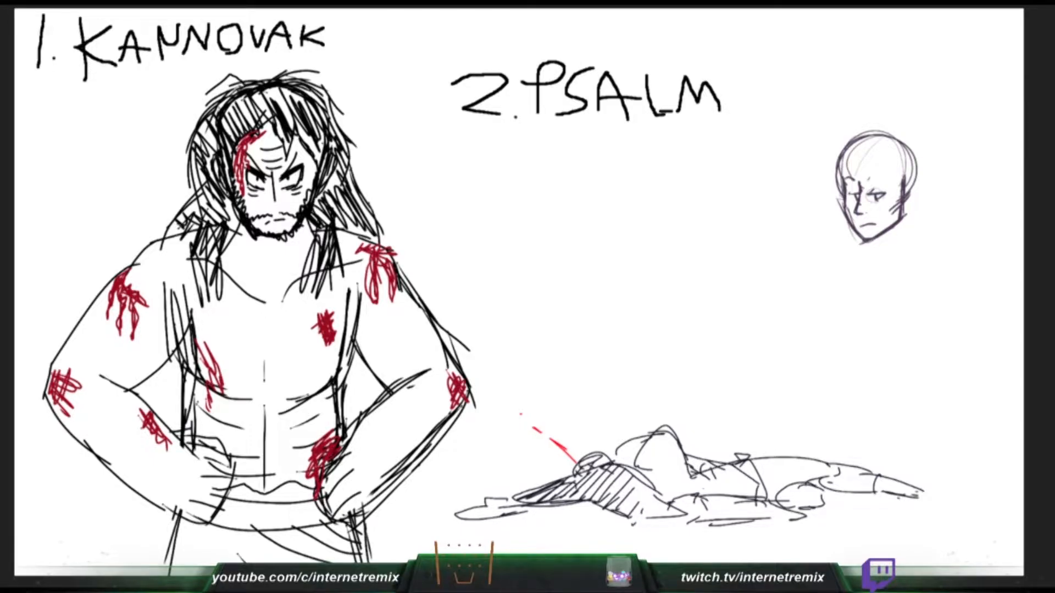
- Shade Kannovak's waistband and sash grey, and draw an eyebrow and neck lines on the small head
{"action": "left_click_drag", "start_coordinate": [372, 550], "coordinate": [366, 563]}
{"action": "left_click_drag", "start_coordinate": [873, 177], "coordinate": [888, 180]}
{"action": "left_click_drag", "start_coordinate": [861, 241], "coordinate": [858, 258]}
{"action": "key", "text": "ctrl+z"}
{"action": "mouse_move", "coordinate": [218, 525]}
{"action": "left_mouse_down"}
{"action": "mouse_move", "coordinate": [234, 511]}
{"action": "mouse_move", "coordinate": [252, 528]}
{"action": "mouse_move", "coordinate": [275, 524]}
{"action": "left_mouse_up"}
{"action": "left_click_drag", "start_coordinate": [898, 223], "coordinate": [892, 250]}
{"action": "left_click_drag", "start_coordinate": [275, 524], "coordinate": [286, 521]}
{"action": "left_click_drag", "start_coordinate": [892, 230], "coordinate": [895, 257]}
{"action": "mouse_move", "coordinate": [273, 523]}
{"action": "left_mouse_down"}
{"action": "mouse_move", "coordinate": [335, 502]}
{"action": "mouse_move", "coordinate": [343, 540]}
{"action": "mouse_move", "coordinate": [355, 527]}
{"action": "left_mouse_up"}
{"action": "left_click_drag", "start_coordinate": [906, 171], "coordinate": [900, 213]}
{"action": "left_click_drag", "start_coordinate": [275, 535], "coordinate": [350, 561]}
- Draw the V-shaped collar and the shoulder lines below the small head's neck
{"action": "left_click_drag", "start_coordinate": [901, 192], "coordinate": [871, 288]}
{"action": "left_click_drag", "start_coordinate": [890, 253], "coordinate": [872, 289]}
{"action": "left_click_drag", "start_coordinate": [896, 254], "coordinate": [921, 265]}
{"action": "left_click_drag", "start_coordinate": [848, 254], "coordinate": [839, 256]}
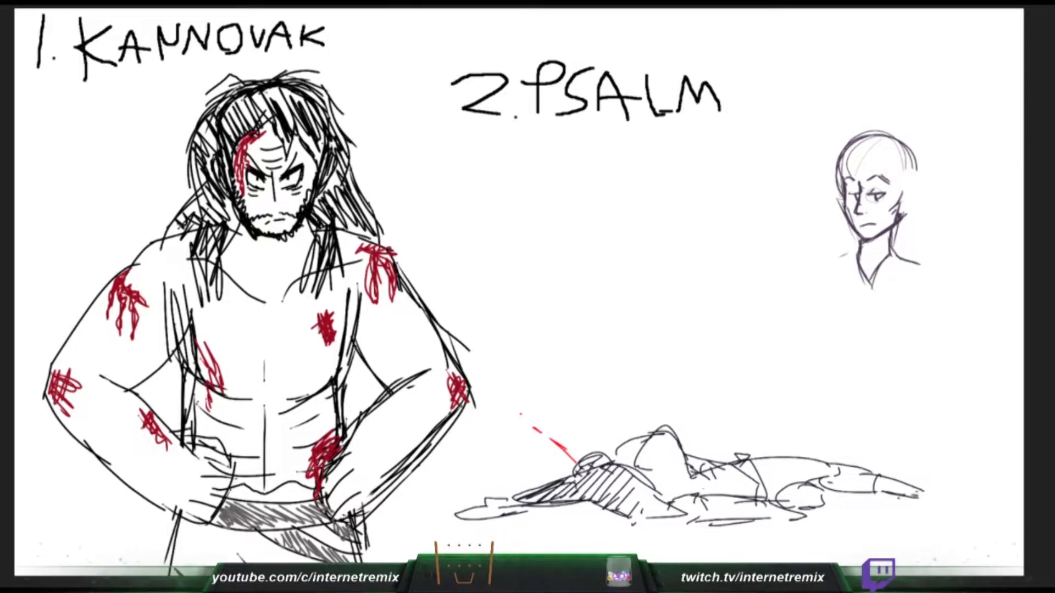
- Tighten the small head's skull outline, including the ear side, and sketch a curved line across its forehead
{"action": "mouse_move", "coordinate": [902, 140]}
{"action": "left_mouse_down"}
{"action": "mouse_move", "coordinate": [839, 164]}
{"action": "mouse_move", "coordinate": [914, 153]}
{"action": "mouse_move", "coordinate": [843, 176]}
{"action": "mouse_move", "coordinate": [904, 145]}
{"action": "mouse_move", "coordinate": [912, 191]}
{"action": "mouse_move", "coordinate": [902, 190]}
{"action": "mouse_move", "coordinate": [910, 181]}
{"action": "mouse_move", "coordinate": [902, 208]}
{"action": "mouse_move", "coordinate": [910, 182]}
{"action": "left_mouse_up"}
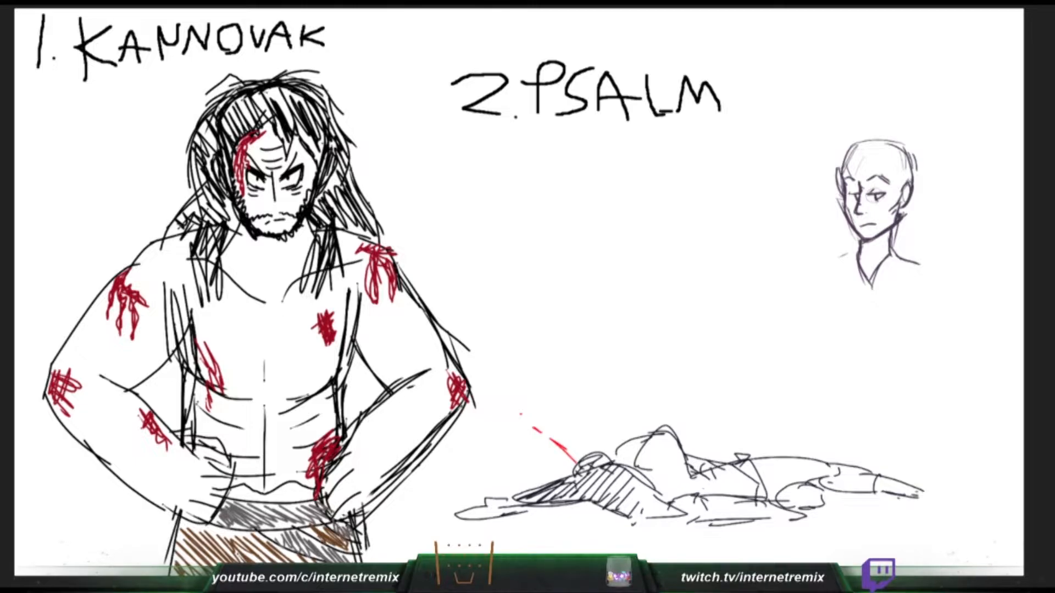
{"action": "key", "text": "ctrl+z"}
{"action": "left_click_drag", "start_coordinate": [852, 149], "coordinate": [840, 180]}
{"action": "left_click_drag", "start_coordinate": [872, 170], "coordinate": [907, 161]}
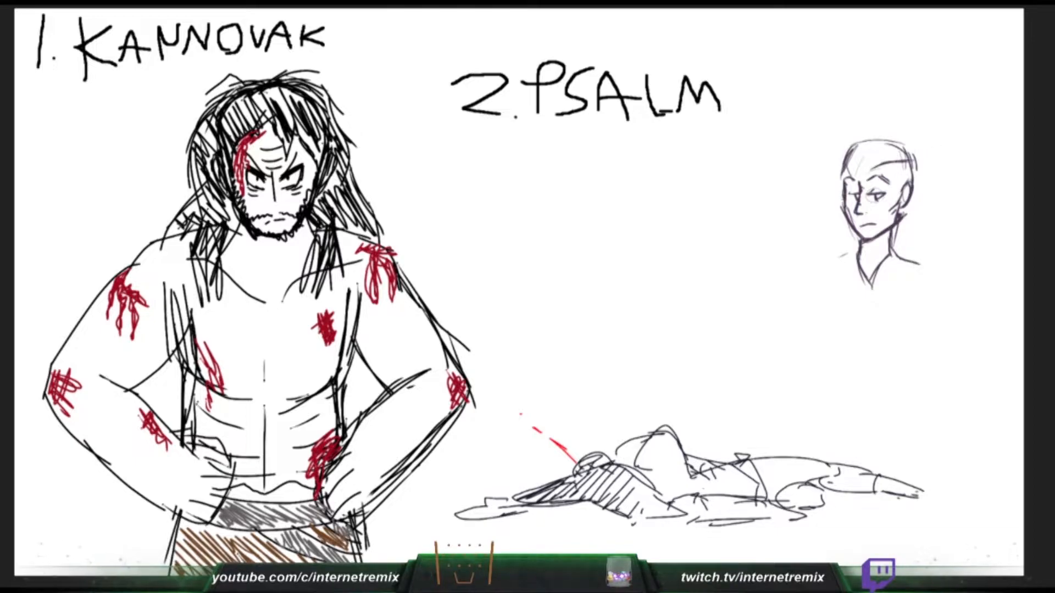
- Draw Kannovak's neck and throat lines, and a curved horn on the viewer's-right side of the small head
{"action": "mouse_move", "coordinate": [871, 170]}
{"action": "left_mouse_down"}
{"action": "mouse_move", "coordinate": [895, 156]}
{"action": "mouse_move", "coordinate": [884, 156]}
{"action": "left_mouse_up"}
{"action": "key", "text": "ctrl+z"}
{"action": "key", "text": "ctrl+z"}
{"action": "key", "text": "ctrl+z"}
{"action": "left_click_drag", "start_coordinate": [244, 235], "coordinate": [262, 269]}
{"action": "left_click_drag", "start_coordinate": [872, 168], "coordinate": [896, 154]}
{"action": "left_click_drag", "start_coordinate": [301, 240], "coordinate": [282, 275]}
{"action": "mouse_move", "coordinate": [895, 154]}
{"action": "left_mouse_down"}
{"action": "mouse_move", "coordinate": [923, 158]}
{"action": "mouse_move", "coordinate": [940, 137]}
{"action": "mouse_move", "coordinate": [941, 151]}
{"action": "left_mouse_up"}
{"action": "key", "text": "ctrl+z"}
{"action": "left_click_drag", "start_coordinate": [302, 235], "coordinate": [286, 262]}
{"action": "mouse_move", "coordinate": [916, 133]}
{"action": "left_mouse_down"}
{"action": "mouse_move", "coordinate": [934, 142]}
{"action": "mouse_move", "coordinate": [925, 153]}
{"action": "left_mouse_up"}
{"action": "left_click_drag", "start_coordinate": [267, 293], "coordinate": [277, 293]}
{"action": "mouse_move", "coordinate": [910, 131]}
{"action": "left_mouse_down"}
{"action": "mouse_move", "coordinate": [936, 136]}
{"action": "mouse_move", "coordinate": [944, 151]}
{"action": "mouse_move", "coordinate": [932, 167]}
{"action": "left_mouse_up"}
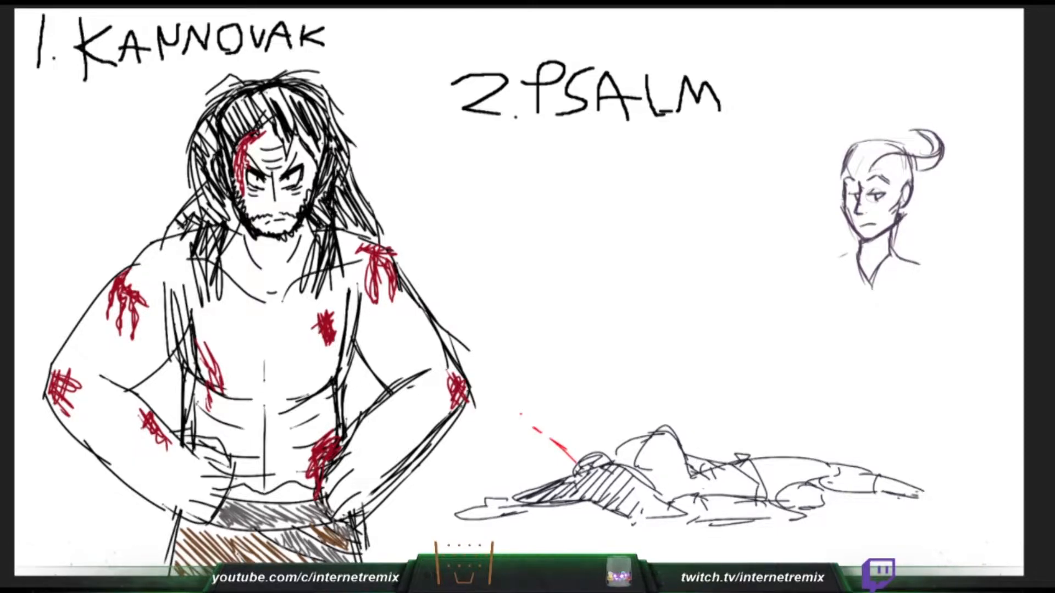
- Darken Kannovak's fringe and add loose side strands, and close the underside of the small head's viewer's-right horn
{"action": "left_click_drag", "start_coordinate": [281, 120], "coordinate": [289, 149]}
{"action": "left_click_drag", "start_coordinate": [930, 169], "coordinate": [907, 172]}
{"action": "left_click_drag", "start_coordinate": [280, 96], "coordinate": [290, 124]}
{"action": "mouse_move", "coordinate": [277, 88]}
{"action": "left_mouse_down"}
{"action": "mouse_move", "coordinate": [299, 127]}
{"action": "mouse_move", "coordinate": [293, 111]}
{"action": "left_mouse_up"}
{"action": "left_click_drag", "start_coordinate": [921, 170], "coordinate": [899, 173]}
{"action": "left_click_drag", "start_coordinate": [303, 107], "coordinate": [323, 153]}
{"action": "mouse_move", "coordinate": [264, 97]}
{"action": "left_mouse_down"}
{"action": "mouse_move", "coordinate": [276, 121]}
{"action": "mouse_move", "coordinate": [264, 124]}
{"action": "left_mouse_up"}
{"action": "left_click_drag", "start_coordinate": [193, 172], "coordinate": [182, 189]}
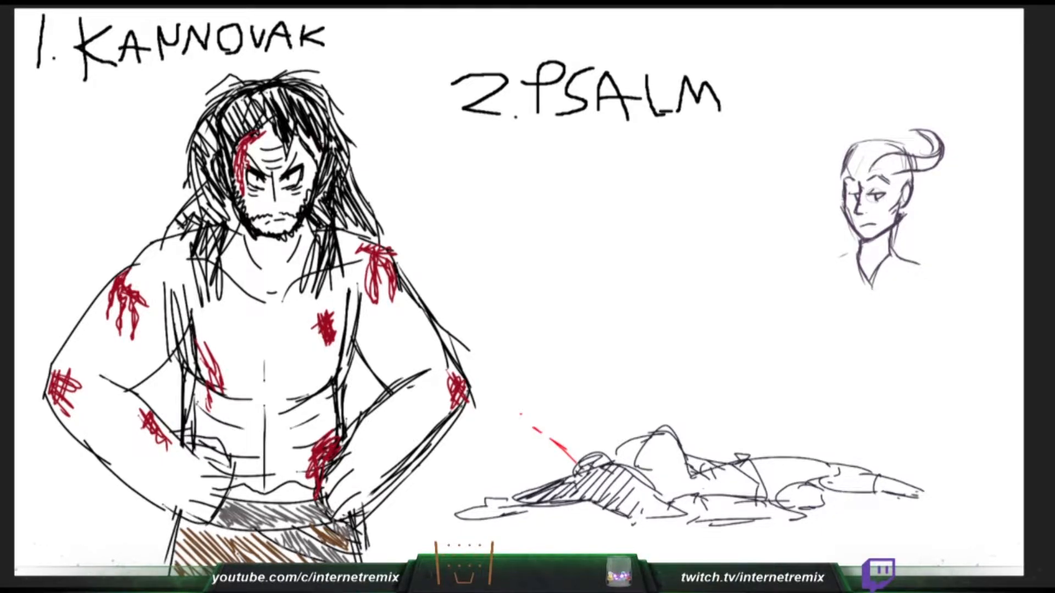
{"action": "left_click_drag", "start_coordinate": [350, 160], "coordinate": [386, 228]}
- Draw a tall rectangular bin with a spoked wheel behind the lying figure's head
{"action": "left_click_drag", "start_coordinate": [551, 348], "coordinate": [562, 423]}
{"action": "key", "text": "ctrl+z"}
{"action": "mouse_move", "coordinate": [550, 349]}
{"action": "left_mouse_down"}
{"action": "mouse_move", "coordinate": [555, 428]}
{"action": "mouse_move", "coordinate": [548, 329]}
{"action": "mouse_move", "coordinate": [618, 327]}
{"action": "mouse_move", "coordinate": [625, 402]}
{"action": "left_mouse_up"}
{"action": "left_click_drag", "start_coordinate": [622, 342], "coordinate": [625, 376]}
{"action": "mouse_move", "coordinate": [597, 416]}
{"action": "left_mouse_down"}
{"action": "mouse_move", "coordinate": [625, 400]}
{"action": "mouse_move", "coordinate": [597, 420]}
{"action": "left_mouse_up"}
{"action": "mouse_move", "coordinate": [608, 407]}
{"action": "left_mouse_down"}
{"action": "mouse_move", "coordinate": [630, 424]}
{"action": "mouse_move", "coordinate": [608, 438]}
{"action": "mouse_move", "coordinate": [609, 419]}
{"action": "left_mouse_up"}
{"action": "left_click_drag", "start_coordinate": [601, 425], "coordinate": [618, 436]}
{"action": "left_click_drag", "start_coordinate": [620, 415], "coordinate": [621, 421]}
{"action": "mouse_move", "coordinate": [600, 435]}
{"action": "left_mouse_down"}
{"action": "mouse_move", "coordinate": [557, 427]}
{"action": "mouse_move", "coordinate": [602, 436]}
{"action": "left_mouse_up"}
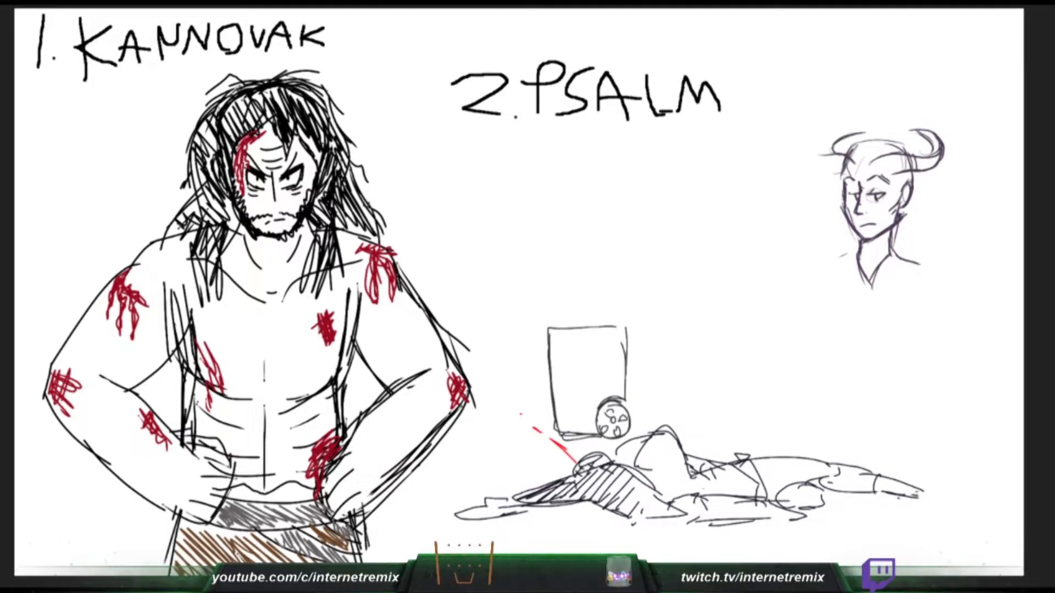
- Draw a slanted open lid hinged at the bin's upper corner above the wheel
{"action": "left_click_drag", "start_coordinate": [618, 322], "coordinate": [623, 330]}
{"action": "left_click_drag", "start_coordinate": [540, 331], "coordinate": [653, 275]}
{"action": "key", "text": "ctrl+z"}
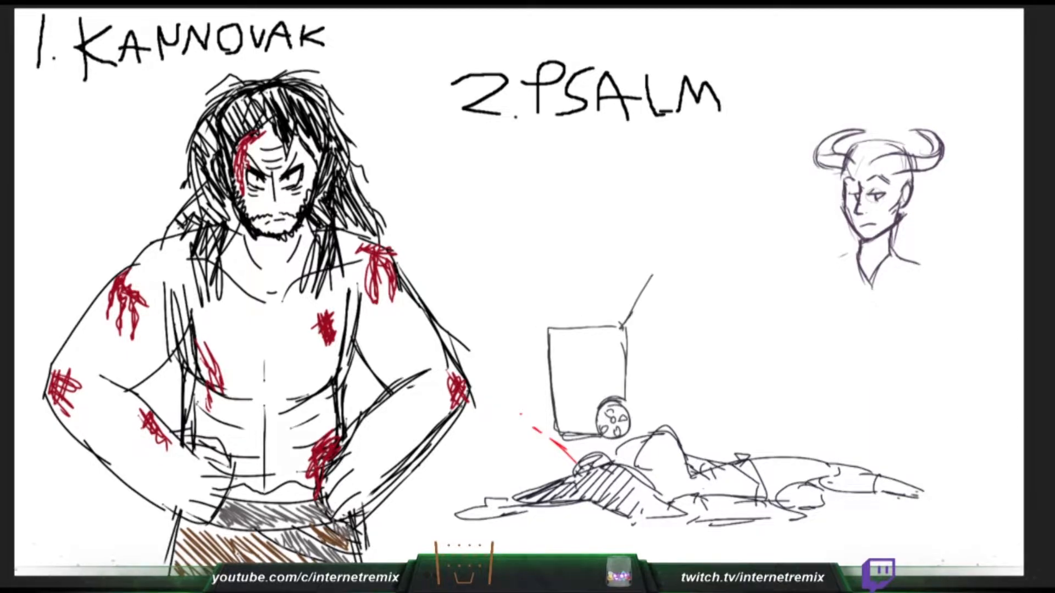
{"action": "key", "text": "ctrl+z"}
{"action": "left_click_drag", "start_coordinate": [621, 326], "coordinate": [556, 270]}
{"action": "left_click_drag", "start_coordinate": [625, 322], "coordinate": [556, 273]}
{"action": "mouse_move", "coordinate": [556, 271]}
{"action": "left_mouse_down"}
{"action": "mouse_move", "coordinate": [587, 277]}
{"action": "mouse_move", "coordinate": [631, 322]}
{"action": "left_mouse_up"}
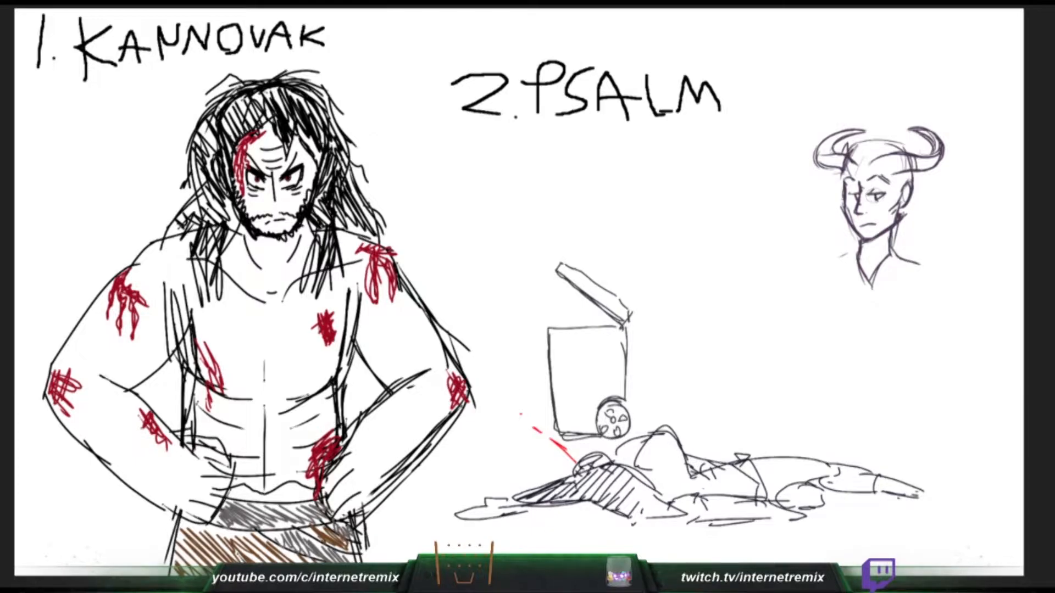
- Fill the open bin with crumpled rubbish, and add a small spike and a pointed tip to the viewer's-right horn
{"action": "left_click_drag", "start_coordinate": [883, 153], "coordinate": [895, 140]}
{"action": "key", "text": "ctrl+z"}
{"action": "mouse_move", "coordinate": [551, 312]}
{"action": "left_mouse_down"}
{"action": "mouse_move", "coordinate": [572, 330]}
{"action": "mouse_move", "coordinate": [569, 303]}
{"action": "left_mouse_up"}
{"action": "left_click_drag", "start_coordinate": [569, 302], "coordinate": [589, 327]}
{"action": "mouse_move", "coordinate": [889, 152]}
{"action": "left_mouse_down"}
{"action": "mouse_move", "coordinate": [896, 139]}
{"action": "mouse_move", "coordinate": [899, 156]}
{"action": "left_mouse_up"}
{"action": "key", "text": "ctrl+z"}
{"action": "mouse_move", "coordinate": [584, 323]}
{"action": "left_mouse_down"}
{"action": "mouse_move", "coordinate": [591, 312]}
{"action": "mouse_move", "coordinate": [604, 319]}
{"action": "mouse_move", "coordinate": [558, 291]}
{"action": "mouse_move", "coordinate": [579, 286]}
{"action": "left_mouse_up"}
{"action": "left_click_drag", "start_coordinate": [588, 302], "coordinate": [591, 311]}
{"action": "left_click_drag", "start_coordinate": [940, 124], "coordinate": [944, 136]}
{"action": "left_click_drag", "start_coordinate": [592, 305], "coordinate": [581, 310]}
{"action": "left_click_drag", "start_coordinate": [944, 136], "coordinate": [942, 145]}
- Draw the bin's protruding handle beside the lid hinge and sharpen the tip of the viewer's-left horn
{"action": "left_click_drag", "start_coordinate": [626, 327], "coordinate": [641, 324]}
{"action": "left_click_drag", "start_coordinate": [823, 144], "coordinate": [828, 129]}
{"action": "left_click_drag", "start_coordinate": [641, 325], "coordinate": [654, 329]}
{"action": "left_click_drag", "start_coordinate": [654, 329], "coordinate": [628, 342]}
{"action": "left_click_drag", "start_coordinate": [828, 129], "coordinate": [822, 143]}
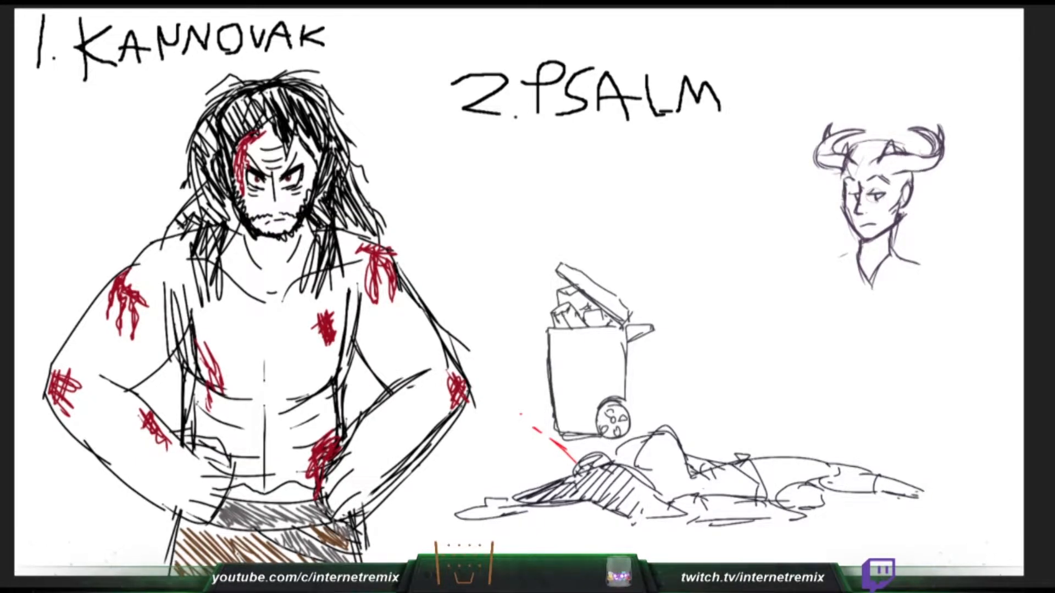
- Add a narrow front edge to the bin and red accent strokes beside its opening
{"action": "left_click_drag", "start_coordinate": [546, 327], "coordinate": [544, 378]}
{"action": "mouse_move", "coordinate": [891, 154]}
{"action": "left_mouse_down"}
{"action": "mouse_move", "coordinate": [930, 156]}
{"action": "mouse_move", "coordinate": [919, 171]}
{"action": "left_mouse_up"}
{"action": "left_click_drag", "start_coordinate": [524, 316], "coordinate": [534, 314]}
- Sketch curved hair lines between the small head's horns and add a contour line inside Kannovak's viewer's-right arm
{"action": "left_click_drag", "start_coordinate": [851, 148], "coordinate": [880, 133]}
{"action": "left_click_drag", "start_coordinate": [363, 352], "coordinate": [391, 387]}
{"action": "left_click_drag", "start_coordinate": [858, 144], "coordinate": [883, 135]}
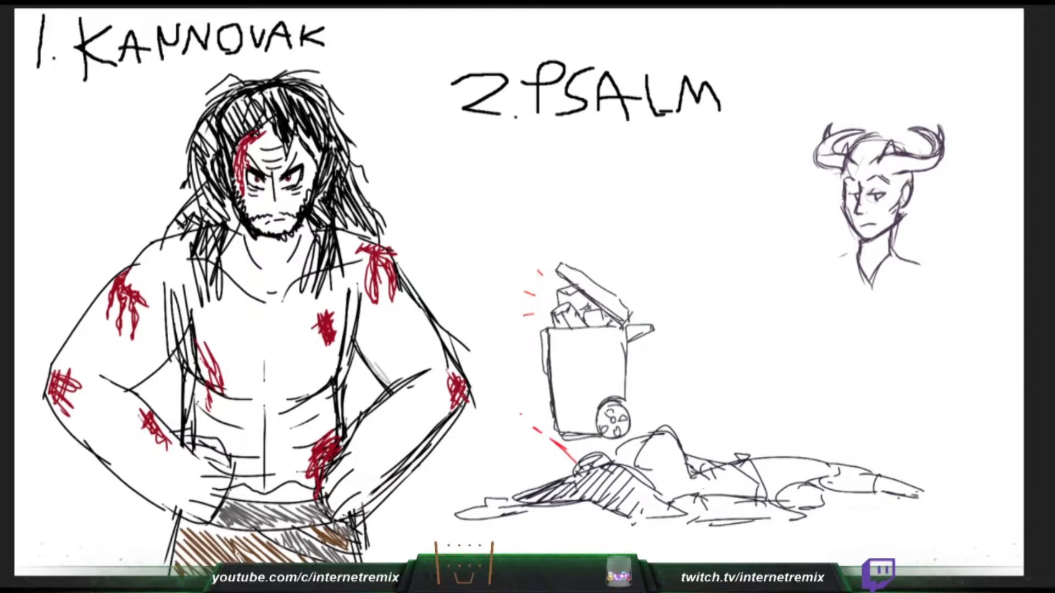
- Shade the inner sides of Kannovak's upper arms in grey and add hair strands across the small horned head's crown
{"action": "left_click_drag", "start_coordinate": [360, 329], "coordinate": [400, 376]}
{"action": "left_click_drag", "start_coordinate": [869, 136], "coordinate": [892, 142]}
{"action": "left_click_drag", "start_coordinate": [400, 377], "coordinate": [412, 370]}
{"action": "left_click_drag", "start_coordinate": [878, 135], "coordinate": [902, 142]}
{"action": "left_click_drag", "start_coordinate": [413, 371], "coordinate": [361, 312]}
{"action": "left_click_drag", "start_coordinate": [891, 137], "coordinate": [909, 153]}
{"action": "left_click_drag", "start_coordinate": [167, 300], "coordinate": [122, 372]}
{"action": "mouse_move", "coordinate": [168, 333]}
{"action": "left_mouse_down"}
{"action": "mouse_move", "coordinate": [116, 380]}
{"action": "mouse_move", "coordinate": [139, 384]}
{"action": "left_mouse_up"}
{"action": "mouse_move", "coordinate": [168, 313]}
{"action": "left_mouse_down"}
{"action": "mouse_move", "coordinate": [107, 380]}
{"action": "mouse_move", "coordinate": [115, 371]}
{"action": "left_mouse_up"}
- Add a scalloped line under the bin's rim and vertical ribs on its front, and shade Kannovak's neck in grey
{"action": "left_click_drag", "start_coordinate": [553, 342], "coordinate": [597, 336]}
{"action": "left_click_drag", "start_coordinate": [229, 247], "coordinate": [231, 260]}
{"action": "left_click_drag", "start_coordinate": [597, 336], "coordinate": [603, 340]}
{"action": "left_click_drag", "start_coordinate": [231, 260], "coordinate": [245, 257]}
{"action": "left_click_drag", "start_coordinate": [603, 341], "coordinate": [616, 336]}
{"action": "left_click_drag", "start_coordinate": [245, 257], "coordinate": [277, 257]}
{"action": "left_click_drag", "start_coordinate": [898, 175], "coordinate": [895, 198]}
{"action": "left_click_drag", "start_coordinate": [266, 242], "coordinate": [284, 254]}
{"action": "left_click_drag", "start_coordinate": [577, 356], "coordinate": [579, 406]}
{"action": "left_click_drag", "start_coordinate": [600, 369], "coordinate": [601, 397]}
{"action": "left_click_drag", "start_coordinate": [300, 240], "coordinate": [311, 236]}
- Draw a long hair lock hanging past the horned figure's viewer's-right cheek and add light shading along the sides of Kannovak's face
{"action": "left_click_drag", "start_coordinate": [893, 174], "coordinate": [893, 224]}
{"action": "left_click_drag", "start_coordinate": [313, 161], "coordinate": [311, 183]}
{"action": "left_click_drag", "start_coordinate": [896, 193], "coordinate": [893, 206]}
{"action": "left_click_drag", "start_coordinate": [310, 191], "coordinate": [306, 204]}
{"action": "left_click_drag", "start_coordinate": [889, 244], "coordinate": [882, 290]}
{"action": "left_click_drag", "start_coordinate": [236, 173], "coordinate": [240, 195]}
{"action": "left_click_drag", "start_coordinate": [901, 174], "coordinate": [883, 299]}
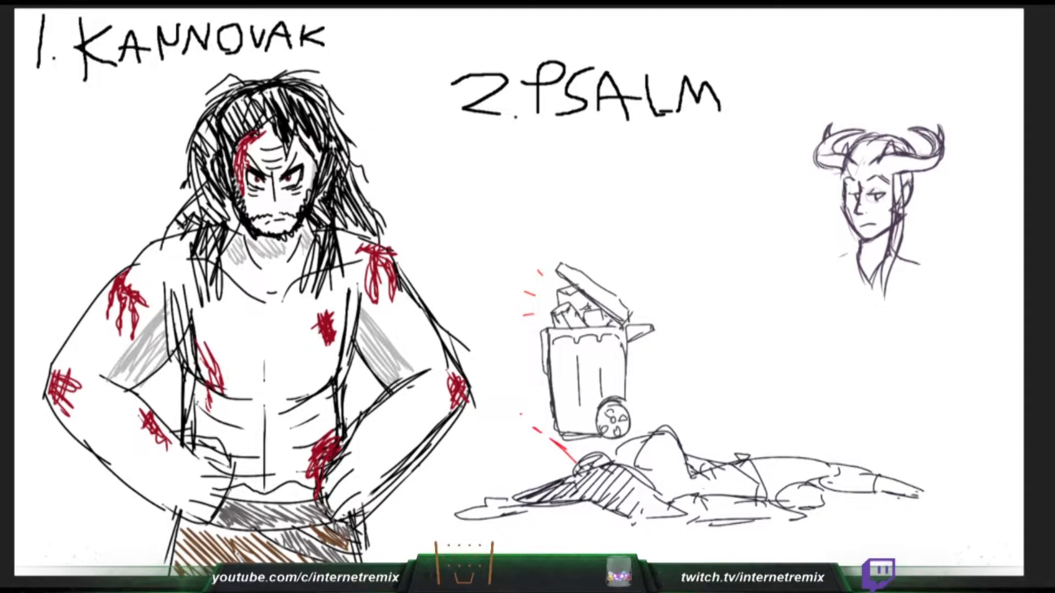
- Draw a long hair lock beside the horned figure's viewer's-left cheek, redoing stray strokes, and shade Kannovak's forearms in grey
{"action": "left_click_drag", "start_coordinate": [843, 177], "coordinate": [839, 259]}
{"action": "key", "text": "ctrl+z"}
{"action": "key", "text": "ctrl+z"}
{"action": "left_click_drag", "start_coordinate": [844, 184], "coordinate": [846, 294]}
{"action": "left_click_drag", "start_coordinate": [851, 232], "coordinate": [846, 296]}
{"action": "key", "text": "ctrl+z"}
{"action": "left_click_drag", "start_coordinate": [856, 232], "coordinate": [848, 306]}
{"action": "mouse_move", "coordinate": [914, 172]}
{"action": "left_mouse_down"}
{"action": "mouse_move", "coordinate": [924, 204]}
{"action": "mouse_move", "coordinate": [918, 191]}
{"action": "mouse_move", "coordinate": [905, 222]}
{"action": "mouse_move", "coordinate": [919, 185]}
{"action": "left_mouse_up"}
{"action": "key", "text": "ctrl+z"}
{"action": "key", "text": "ctrl+z"}
{"action": "left_click_drag", "start_coordinate": [128, 391], "coordinate": [149, 411]}
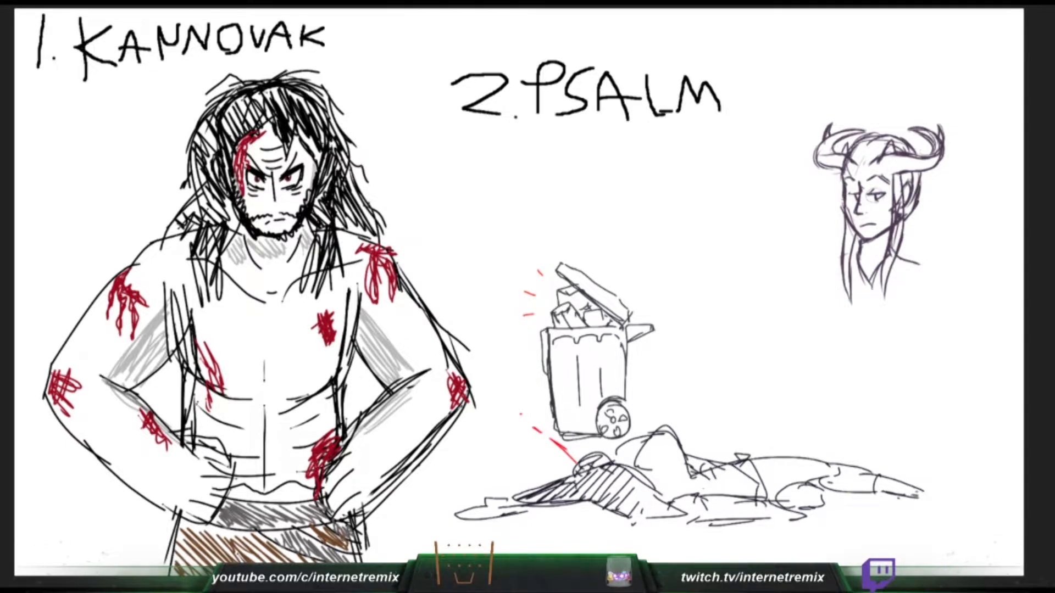
- Shade under Kannovak's chest and ribs in grey and sketch the horned figure's two sloping shoulder lines
{"action": "left_click_drag", "start_coordinate": [211, 399], "coordinate": [238, 404]}
{"action": "left_click_drag", "start_coordinate": [195, 387], "coordinate": [240, 403]}
{"action": "mouse_move", "coordinate": [327, 393]}
{"action": "left_mouse_down"}
{"action": "mouse_move", "coordinate": [293, 412]}
{"action": "mouse_move", "coordinate": [302, 407]}
{"action": "left_mouse_up"}
{"action": "left_click_drag", "start_coordinate": [858, 252], "coordinate": [817, 271]}
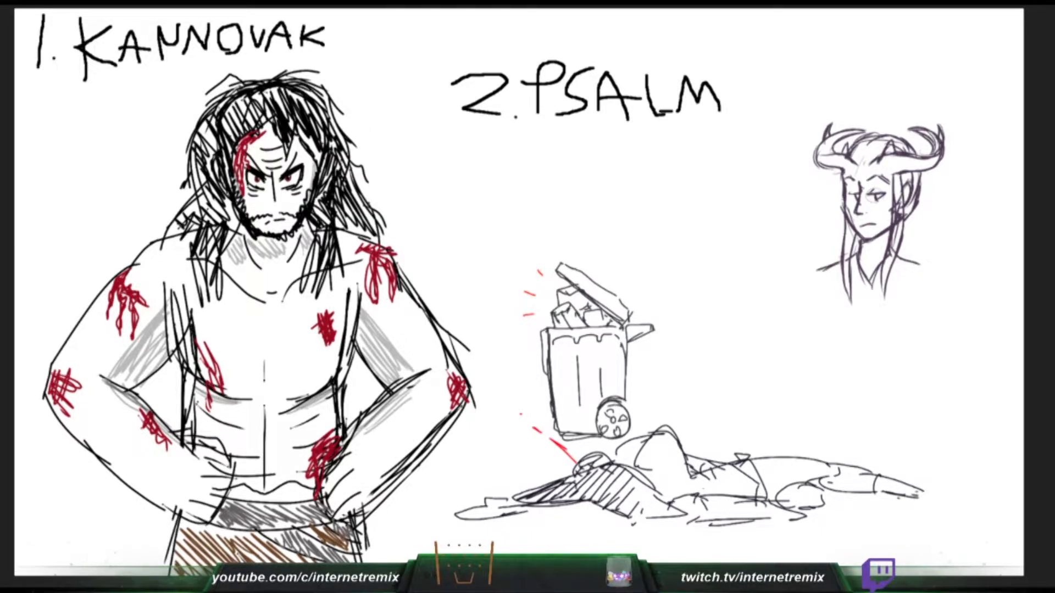
{"action": "left_click_drag", "start_coordinate": [902, 255], "coordinate": [945, 288]}
{"action": "left_click_drag", "start_coordinate": [205, 421], "coordinate": [233, 426]}
{"action": "key", "text": "ctrl+z"}
{"action": "left_click_drag", "start_coordinate": [908, 261], "coordinate": [934, 276]}
{"action": "left_click_drag", "start_coordinate": [200, 417], "coordinate": [235, 429]}
{"action": "left_click_drag", "start_coordinate": [819, 270], "coordinate": [810, 276]}
{"action": "key", "text": "ctrl+z"}
- Draw the horned figure's arm lines down from the shoulders and add grey shading around Kannovak's abdomen
{"action": "left_click_drag", "start_coordinate": [234, 460], "coordinate": [259, 460]}
{"action": "left_click_drag", "start_coordinate": [842, 263], "coordinate": [810, 284]}
{"action": "left_click_drag", "start_coordinate": [312, 452], "coordinate": [238, 483]}
{"action": "mouse_move", "coordinate": [834, 282]}
{"action": "left_mouse_down"}
{"action": "mouse_move", "coordinate": [823, 318]}
{"action": "mouse_move", "coordinate": [843, 367]}
{"action": "left_mouse_up"}
{"action": "left_click_drag", "start_coordinate": [940, 283], "coordinate": [944, 317]}
- Darken the horned figure's long side locks and fill the crown between the horns with more hair strokes
{"action": "mouse_move", "coordinate": [849, 222]}
{"action": "left_mouse_down"}
{"action": "mouse_move", "coordinate": [845, 290]}
{"action": "mouse_move", "coordinate": [848, 257]}
{"action": "left_mouse_up"}
{"action": "mouse_move", "coordinate": [896, 228]}
{"action": "left_mouse_down"}
{"action": "mouse_move", "coordinate": [884, 284]}
{"action": "mouse_move", "coordinate": [890, 266]}
{"action": "left_mouse_up"}
{"action": "left_click_drag", "start_coordinate": [901, 221], "coordinate": [882, 287]}
{"action": "left_click_drag", "start_coordinate": [898, 173], "coordinate": [895, 217]}
{"action": "mouse_move", "coordinate": [903, 168]}
{"action": "left_mouse_down"}
{"action": "mouse_move", "coordinate": [897, 216]}
{"action": "mouse_move", "coordinate": [894, 202]}
{"action": "left_mouse_up"}
{"action": "left_click_drag", "start_coordinate": [869, 138], "coordinate": [857, 160]}
{"action": "mouse_move", "coordinate": [883, 138]}
{"action": "left_mouse_down"}
{"action": "mouse_move", "coordinate": [862, 162]}
{"action": "mouse_move", "coordinate": [896, 150]}
{"action": "left_mouse_up"}
{"action": "mouse_move", "coordinate": [912, 145]}
{"action": "left_mouse_down"}
{"action": "mouse_move", "coordinate": [901, 153]}
{"action": "mouse_move", "coordinate": [929, 139]}
{"action": "left_mouse_up"}
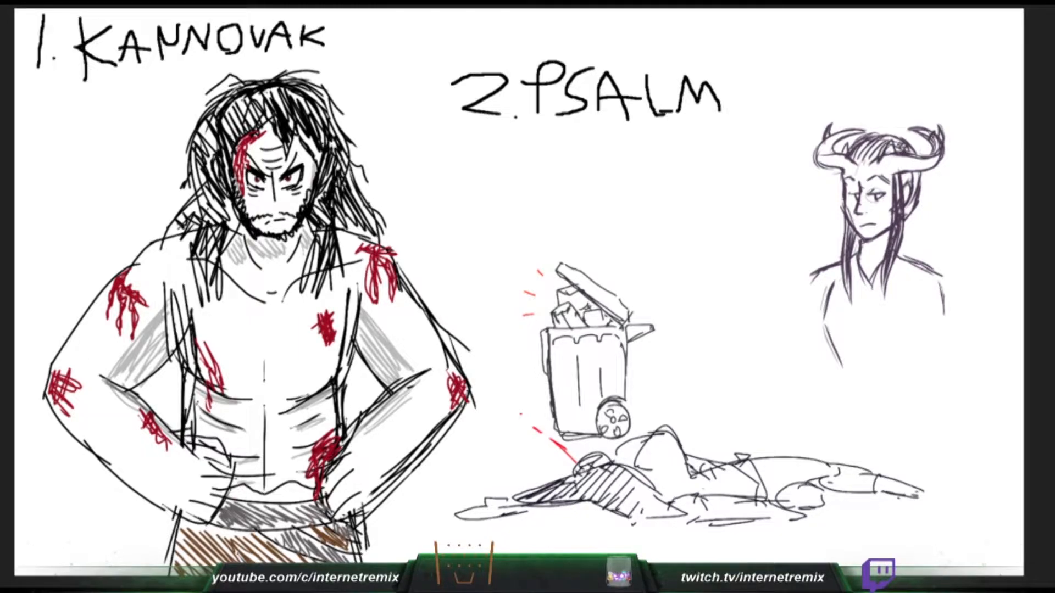
- Sketch a jagged brown fur trim above Kannovak's waistband and add short strokes to the horned figure's viewer's-left horn
{"action": "left_click_drag", "start_coordinate": [232, 489], "coordinate": [238, 499]}
{"action": "left_click_drag", "start_coordinate": [829, 153], "coordinate": [828, 165]}
{"action": "left_click_drag", "start_coordinate": [238, 499], "coordinate": [248, 499]}
{"action": "left_click_drag", "start_coordinate": [830, 153], "coordinate": [829, 164]}
{"action": "left_click_drag", "start_coordinate": [248, 499], "coordinate": [256, 500]}
{"action": "left_click_drag", "start_coordinate": [835, 153], "coordinate": [831, 164]}
{"action": "left_click_drag", "start_coordinate": [257, 501], "coordinate": [279, 496]}
{"action": "left_click_drag", "start_coordinate": [830, 160], "coordinate": [833, 169]}
{"action": "left_click_drag", "start_coordinate": [278, 496], "coordinate": [316, 490]}
- Add curved band lines across both horns and reinforce the horned figure's viewer's-right shoulder line
{"action": "mouse_move", "coordinate": [847, 141]}
{"action": "left_mouse_down"}
{"action": "mouse_move", "coordinate": [931, 129]}
{"action": "mouse_move", "coordinate": [927, 138]}
{"action": "left_mouse_up"}
{"action": "left_click_drag", "start_coordinate": [927, 128], "coordinate": [913, 171]}
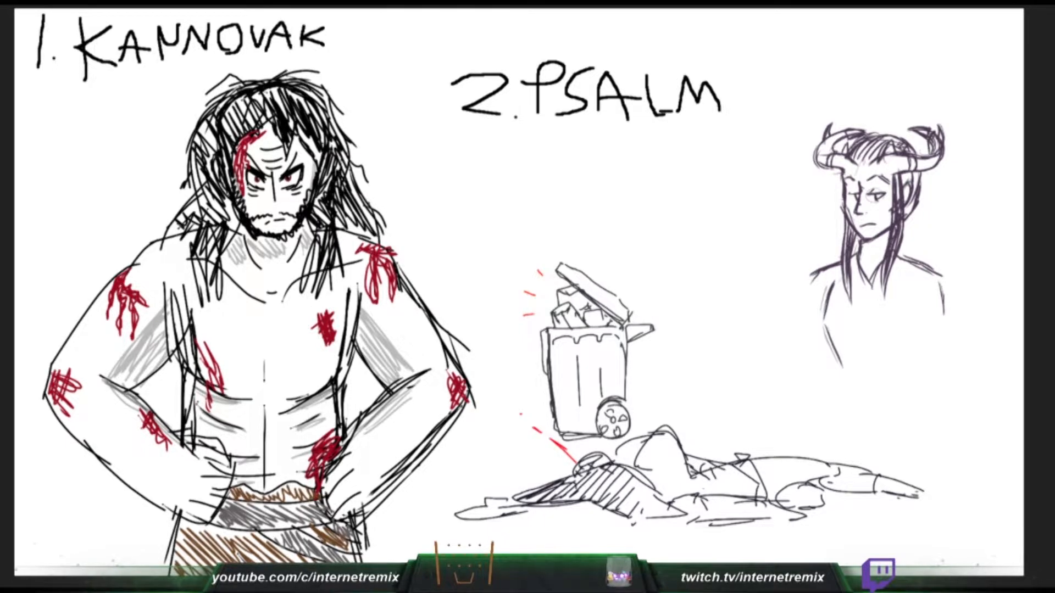
{"action": "left_click_drag", "start_coordinate": [919, 173], "coordinate": [934, 167]}
{"action": "left_click_drag", "start_coordinate": [827, 140], "coordinate": [834, 139]}
{"action": "left_click_drag", "start_coordinate": [902, 254], "coordinate": [945, 264]}
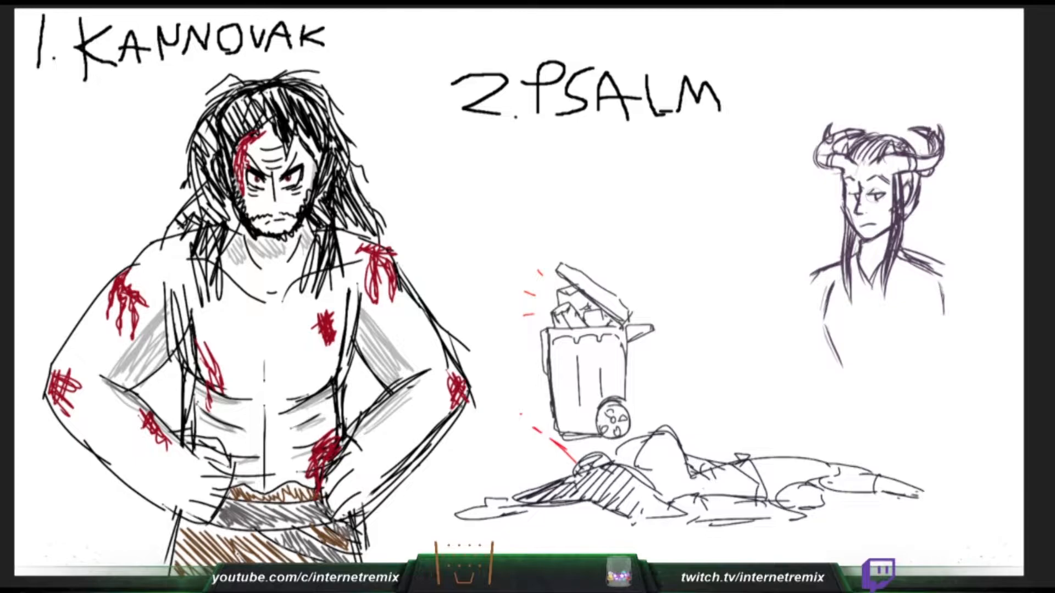
- Draw a wide cuff around Kannovak's viewer's-right forearm and fill it brown
{"action": "left_click_drag", "start_coordinate": [358, 427], "coordinate": [388, 489]}
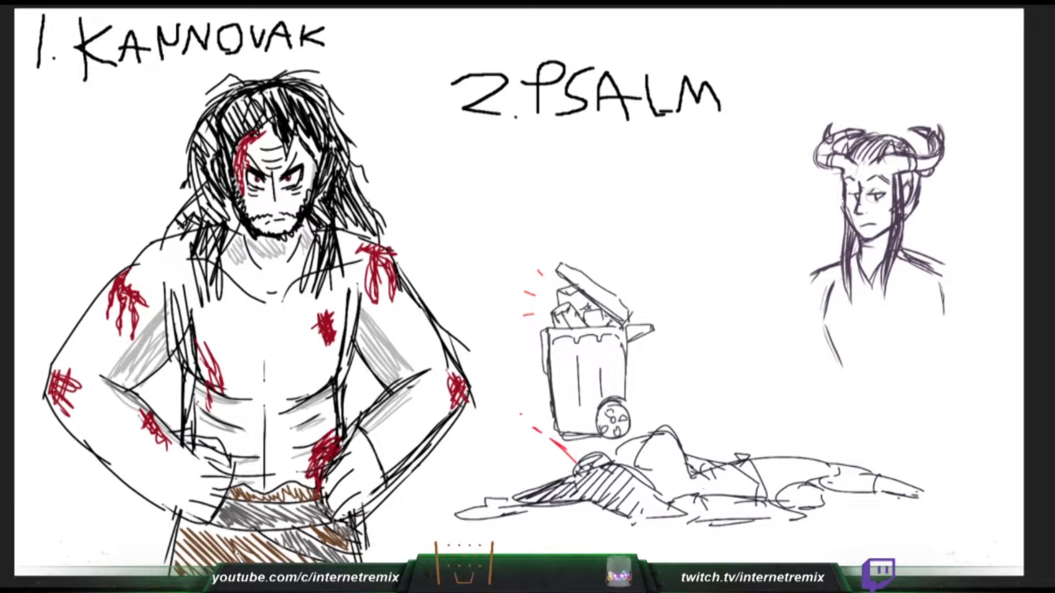
{"action": "mouse_move", "coordinate": [356, 431]}
{"action": "left_mouse_down"}
{"action": "mouse_move", "coordinate": [349, 416]}
{"action": "mouse_move", "coordinate": [366, 407]}
{"action": "mouse_move", "coordinate": [399, 429]}
{"action": "mouse_move", "coordinate": [409, 456]}
{"action": "mouse_move", "coordinate": [404, 481]}
{"action": "mouse_move", "coordinate": [388, 489]}
{"action": "left_mouse_up"}
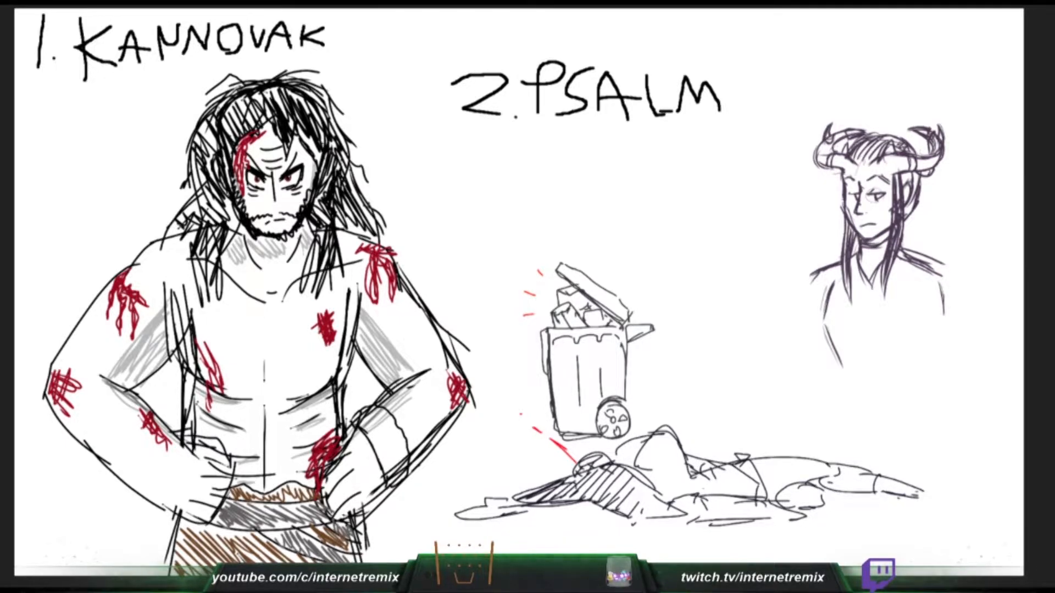
{"action": "mouse_move", "coordinate": [362, 436]}
{"action": "left_mouse_down"}
{"action": "mouse_move", "coordinate": [378, 417]}
{"action": "mouse_move", "coordinate": [399, 416]}
{"action": "mouse_move", "coordinate": [393, 475]}
{"action": "mouse_move", "coordinate": [380, 478]}
{"action": "mouse_move", "coordinate": [395, 434]}
{"action": "mouse_move", "coordinate": [404, 451]}
{"action": "mouse_move", "coordinate": [384, 456]}
{"action": "mouse_move", "coordinate": [373, 445]}
{"action": "left_mouse_up"}
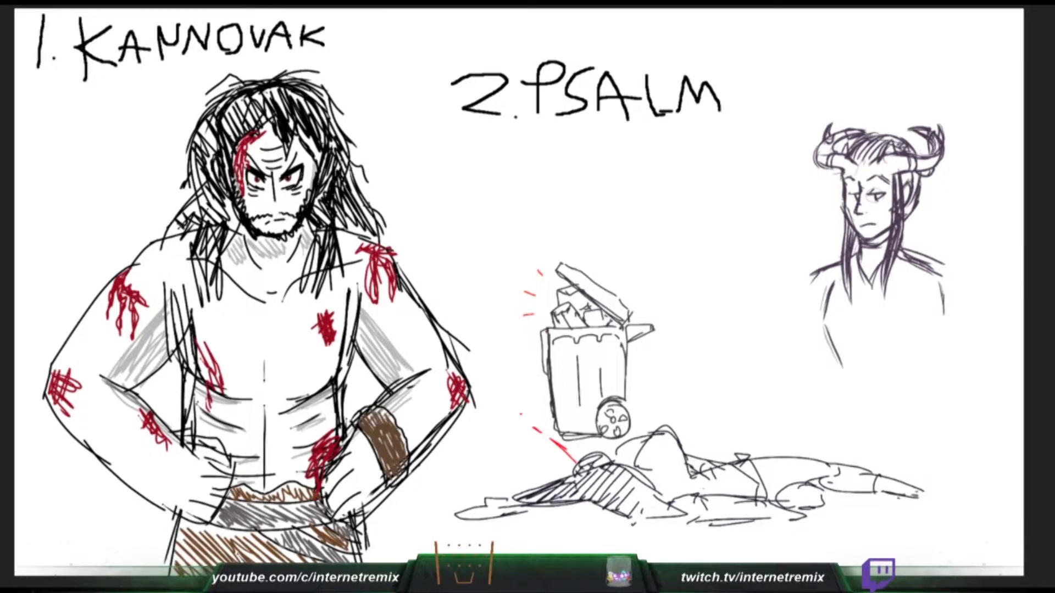
- Draw the horned figure's neck lines and a V-shaped collar between the side locks
{"action": "mouse_move", "coordinate": [866, 279]}
{"action": "left_mouse_down"}
{"action": "mouse_move", "coordinate": [861, 266]}
{"action": "mouse_move", "coordinate": [873, 287]}
{"action": "left_mouse_up"}
{"action": "left_click_drag", "start_coordinate": [870, 248], "coordinate": [869, 263]}
{"action": "mouse_move", "coordinate": [864, 249]}
{"action": "left_mouse_down"}
{"action": "mouse_move", "coordinate": [886, 243]}
{"action": "mouse_move", "coordinate": [868, 273]}
{"action": "mouse_move", "coordinate": [857, 254]}
{"action": "mouse_move", "coordinate": [869, 252]}
{"action": "mouse_move", "coordinate": [866, 281]}
{"action": "mouse_move", "coordinate": [890, 274]}
{"action": "left_mouse_up"}
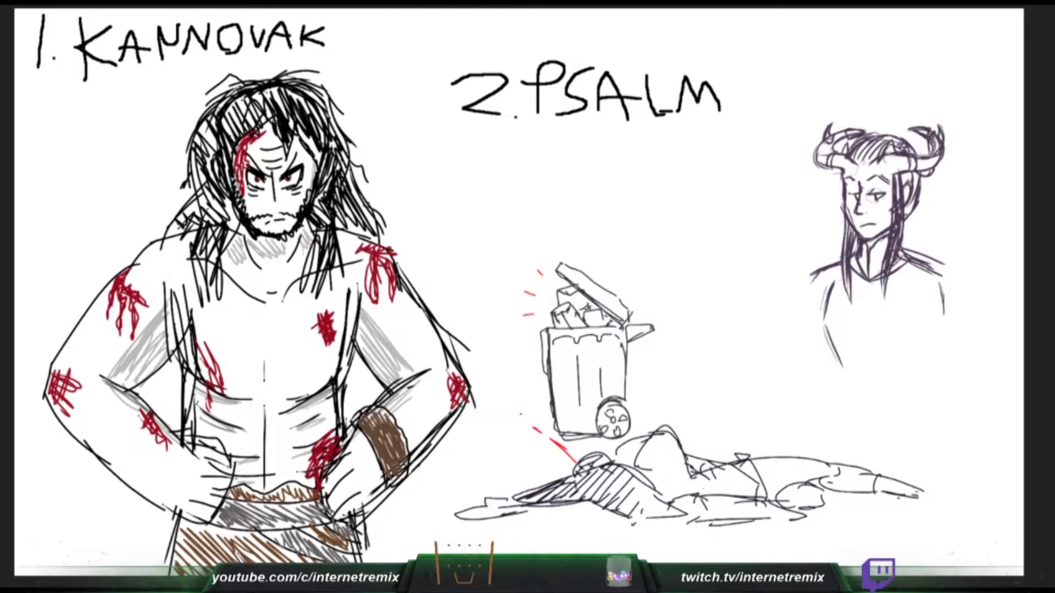
- Add a small round clasp near the horned figure's viewer's-right shoulder and draw the cloak folds running to it from the neck
{"action": "left_click_drag", "start_coordinate": [916, 286], "coordinate": [923, 298]}
{"action": "key", "text": "ctrl+z"}
{"action": "left_click_drag", "start_coordinate": [914, 289], "coordinate": [918, 297]}
{"action": "mouse_move", "coordinate": [907, 250]}
{"action": "left_mouse_down"}
{"action": "mouse_move", "coordinate": [933, 291]}
{"action": "mouse_move", "coordinate": [915, 289]}
{"action": "left_mouse_up"}
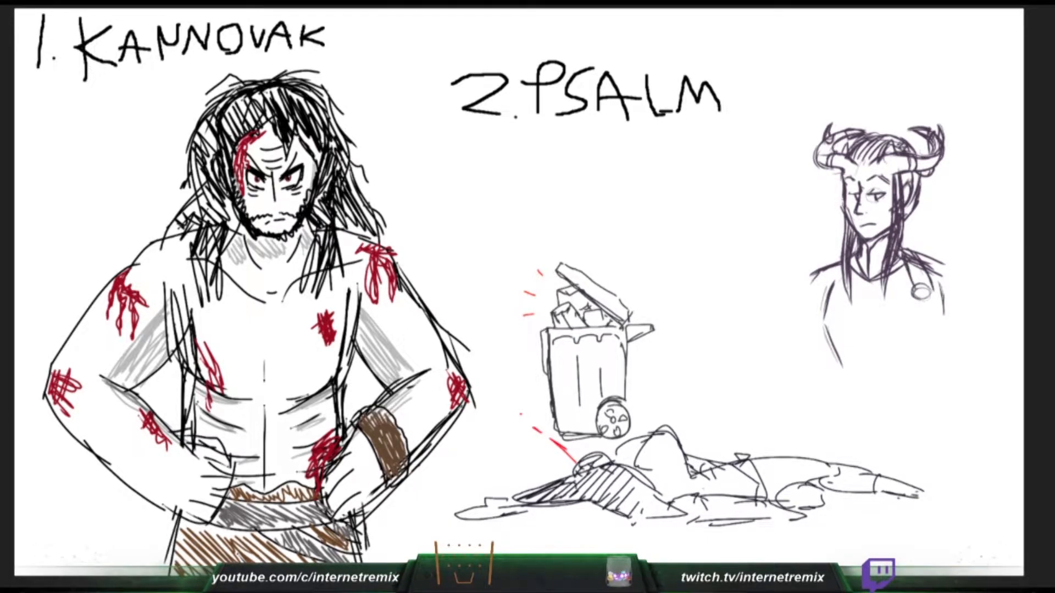
{"action": "left_click_drag", "start_coordinate": [908, 249], "coordinate": [929, 296]}
{"action": "key", "text": "ctrl+z"}
{"action": "left_click_drag", "start_coordinate": [941, 272], "coordinate": [929, 297]}
{"action": "left_click_drag", "start_coordinate": [910, 253], "coordinate": [945, 273]}
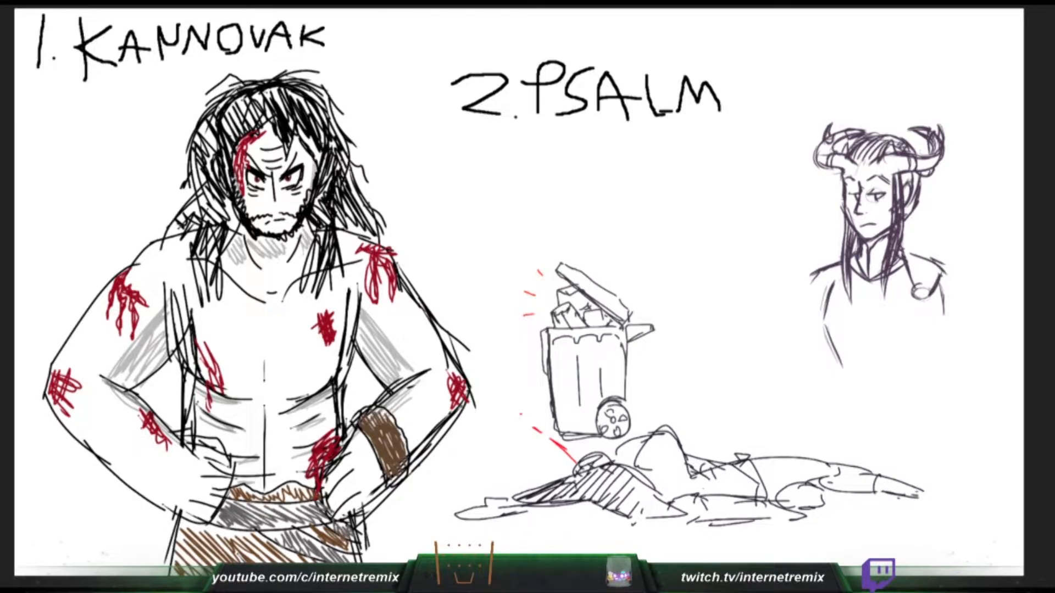
- Draw the cloak's outer edge and diagonal hem from the clasp, remove the inner arm lines, and add a curved neckline
{"action": "mouse_move", "coordinate": [825, 285]}
{"action": "left_mouse_down"}
{"action": "mouse_move", "coordinate": [914, 286]}
{"action": "mouse_move", "coordinate": [884, 332]}
{"action": "left_mouse_up"}
{"action": "mouse_move", "coordinate": [928, 292]}
{"action": "left_mouse_down"}
{"action": "mouse_move", "coordinate": [917, 322]}
{"action": "mouse_move", "coordinate": [826, 410]}
{"action": "left_mouse_up"}
{"action": "left_click_drag", "start_coordinate": [812, 273], "coordinate": [776, 403]}
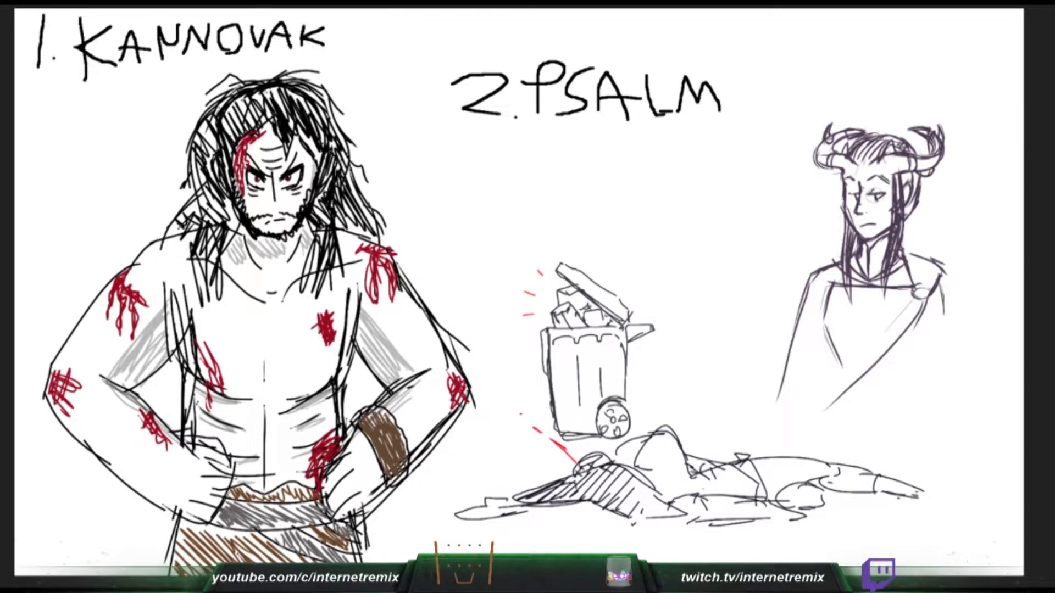
{"action": "key", "text": "ctrl+z"}
{"action": "key", "text": "ctrl+z"}
{"action": "left_click_drag", "start_coordinate": [831, 284], "coordinate": [914, 288]}
{"action": "left_click_drag", "start_coordinate": [788, 370], "coordinate": [769, 425]}
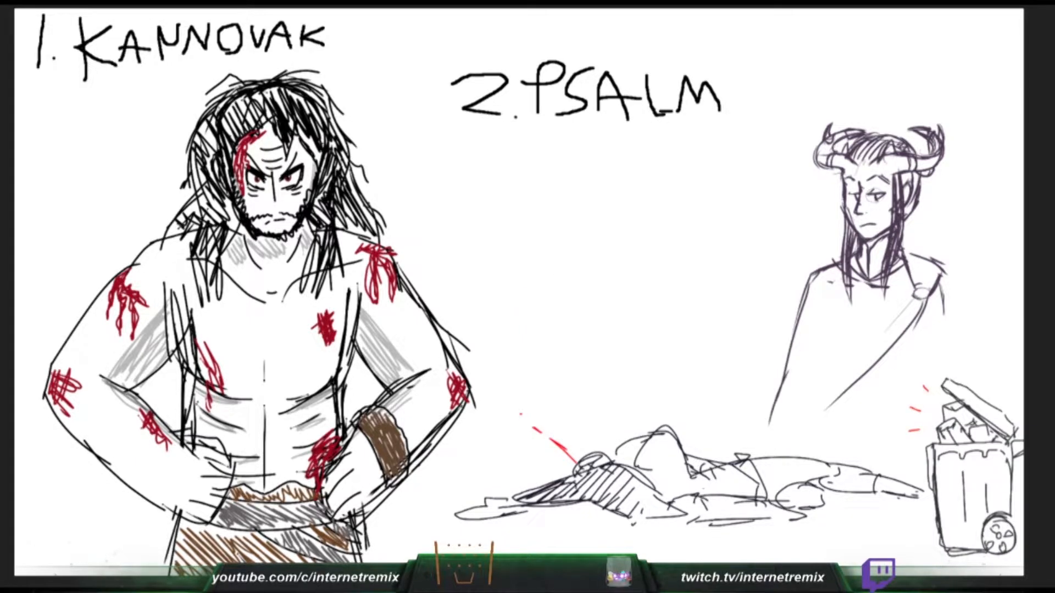
{"action": "left_click_drag", "start_coordinate": [916, 318], "coordinate": [813, 423]}
{"action": "left_click_drag", "start_coordinate": [856, 382], "coordinate": [814, 420]}
{"action": "mouse_move", "coordinate": [847, 278]}
{"action": "left_mouse_down"}
{"action": "mouse_move", "coordinate": [920, 293]}
{"action": "mouse_move", "coordinate": [911, 287]}
{"action": "left_mouse_up"}
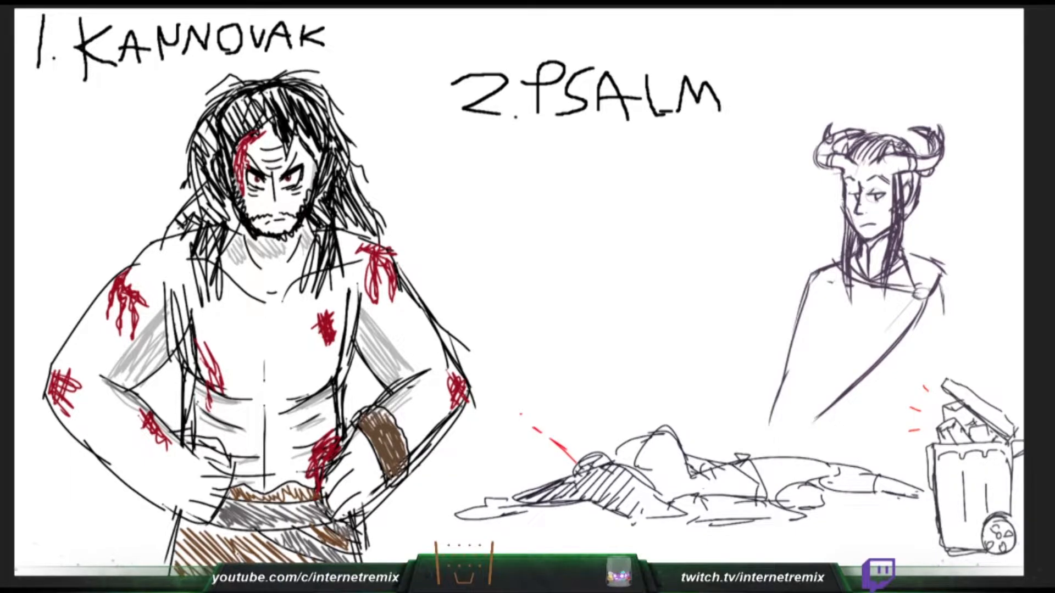
- Surround the horned figure's neck and shoulders with short spiky strokes to form a fur collar on the cloak
{"action": "left_click_drag", "start_coordinate": [902, 245], "coordinate": [910, 227]}
{"action": "left_click_drag", "start_coordinate": [906, 243], "coordinate": [922, 228]}
{"action": "left_click_drag", "start_coordinate": [911, 241], "coordinate": [932, 236]}
{"action": "mouse_move", "coordinate": [918, 250]}
{"action": "left_mouse_down"}
{"action": "mouse_move", "coordinate": [933, 242]}
{"action": "mouse_move", "coordinate": [941, 251]}
{"action": "mouse_move", "coordinate": [908, 252]}
{"action": "mouse_move", "coordinate": [904, 265]}
{"action": "left_mouse_up"}
{"action": "mouse_move", "coordinate": [898, 272]}
{"action": "left_mouse_down"}
{"action": "mouse_move", "coordinate": [905, 282]}
{"action": "mouse_move", "coordinate": [938, 260]}
{"action": "left_mouse_up"}
{"action": "left_click_drag", "start_coordinate": [926, 271], "coordinate": [935, 265]}
{"action": "mouse_move", "coordinate": [925, 278]}
{"action": "left_mouse_down"}
{"action": "mouse_move", "coordinate": [933, 282]}
{"action": "mouse_move", "coordinate": [923, 259]}
{"action": "mouse_move", "coordinate": [927, 269]}
{"action": "left_mouse_up"}
{"action": "mouse_move", "coordinate": [840, 247]}
{"action": "left_mouse_down"}
{"action": "mouse_move", "coordinate": [824, 237]}
{"action": "mouse_move", "coordinate": [814, 251]}
{"action": "left_mouse_up"}
{"action": "mouse_move", "coordinate": [827, 269]}
{"action": "left_mouse_down"}
{"action": "mouse_move", "coordinate": [814, 260]}
{"action": "mouse_move", "coordinate": [824, 271]}
{"action": "left_mouse_up"}
{"action": "mouse_move", "coordinate": [849, 231]}
{"action": "left_mouse_down"}
{"action": "mouse_move", "coordinate": [853, 244]}
{"action": "mouse_move", "coordinate": [844, 238]}
{"action": "left_mouse_up"}
{"action": "left_click_drag", "start_coordinate": [858, 288], "coordinate": [861, 294]}
{"action": "mouse_move", "coordinate": [866, 288]}
{"action": "left_mouse_down"}
{"action": "mouse_move", "coordinate": [865, 276]}
{"action": "mouse_move", "coordinate": [874, 281]}
{"action": "mouse_move", "coordinate": [855, 271]}
{"action": "left_mouse_up"}
{"action": "left_click_drag", "start_coordinate": [867, 256], "coordinate": [870, 272]}
- Double the cloak's diagonal hem, lengthen its lower edges, and draw the outer line below the clasp, undoing the extra inner strokes
{"action": "mouse_move", "coordinate": [881, 260]}
{"action": "left_mouse_down"}
{"action": "mouse_move", "coordinate": [887, 301]}
{"action": "mouse_move", "coordinate": [902, 281]}
{"action": "mouse_move", "coordinate": [913, 302]}
{"action": "mouse_move", "coordinate": [949, 288]}
{"action": "mouse_move", "coordinate": [817, 408]}
{"action": "left_mouse_up"}
{"action": "left_click_drag", "start_coordinate": [857, 374], "coordinate": [793, 427]}
{"action": "left_click_drag", "start_coordinate": [942, 281], "coordinate": [937, 347]}
{"action": "key", "text": "ctrl+z"}
{"action": "left_click_drag", "start_coordinate": [939, 289], "coordinate": [946, 362]}
{"action": "left_click_drag", "start_coordinate": [915, 324], "coordinate": [925, 368]}
{"action": "key", "text": "ctrl+z"}
{"action": "left_click_drag", "start_coordinate": [912, 327], "coordinate": [923, 373]}
{"action": "key", "text": "ctrl+z"}
{"action": "key", "text": "ctrl+z"}
{"action": "key", "text": "ctrl+z"}
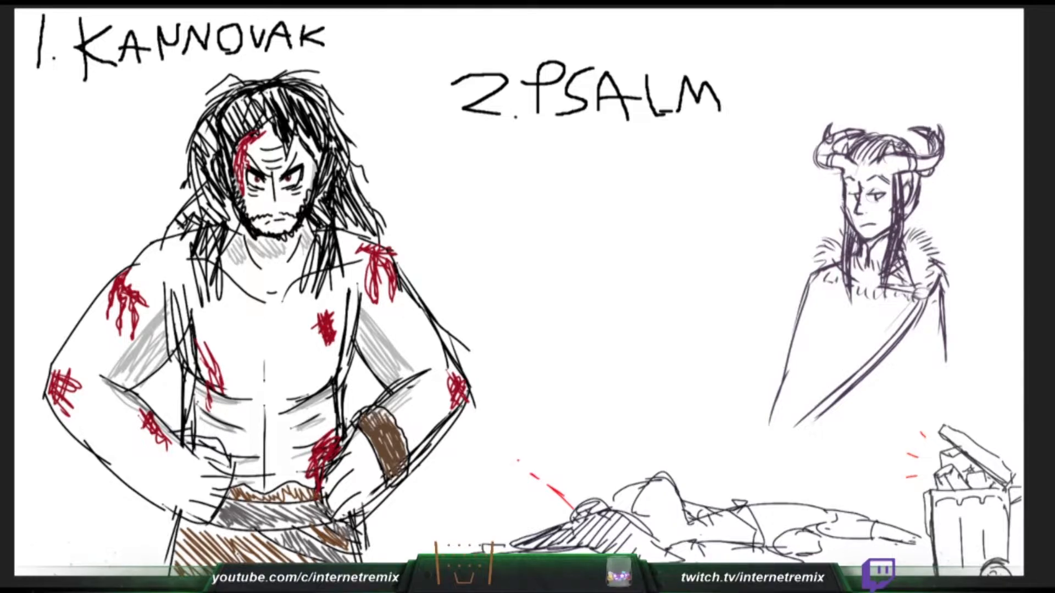
{"action": "left_click_drag", "start_coordinate": [806, 287], "coordinate": [765, 426]}
{"action": "left_click_drag", "start_coordinate": [917, 317], "coordinate": [791, 445]}
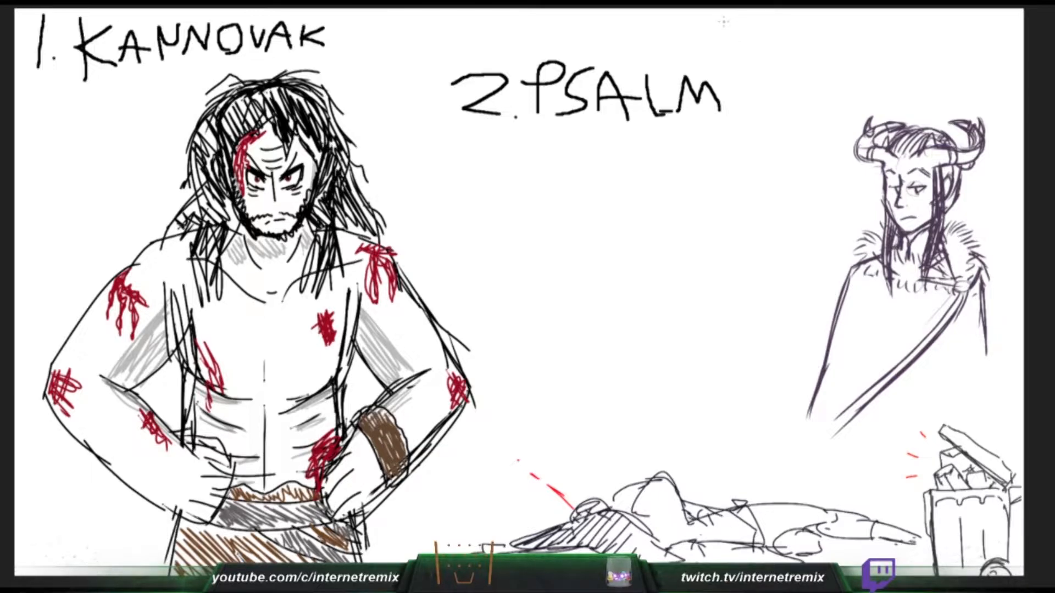
- Write the heading "3. TATAUGOVA" above the horned figure
{"action": "mouse_move", "coordinate": [714, 21]}
{"action": "left_mouse_down"}
{"action": "mouse_move", "coordinate": [741, 11]}
{"action": "mouse_move", "coordinate": [722, 39]}
{"action": "mouse_move", "coordinate": [740, 58]}
{"action": "left_mouse_up"}
{"action": "mouse_move", "coordinate": [770, 16]}
{"action": "left_mouse_down"}
{"action": "mouse_move", "coordinate": [799, 15]}
{"action": "mouse_move", "coordinate": [792, 42]}
{"action": "mouse_move", "coordinate": [824, 35]}
{"action": "mouse_move", "coordinate": [829, 18]}
{"action": "mouse_move", "coordinate": [841, 35]}
{"action": "mouse_move", "coordinate": [849, 12]}
{"action": "mouse_move", "coordinate": [855, 33]}
{"action": "left_mouse_up"}
{"action": "left_click_drag", "start_coordinate": [866, 10], "coordinate": [886, 34]}
{"action": "left_click_drag", "start_coordinate": [899, 10], "coordinate": [894, 33]}
{"action": "mouse_move", "coordinate": [929, 16]}
{"action": "left_mouse_down"}
{"action": "mouse_move", "coordinate": [913, 38]}
{"action": "mouse_move", "coordinate": [959, 46]}
{"action": "left_mouse_up"}
{"action": "mouse_move", "coordinate": [981, 9]}
{"action": "left_mouse_down"}
{"action": "mouse_move", "coordinate": [980, 41]}
{"action": "mouse_move", "coordinate": [1001, 5]}
{"action": "mouse_move", "coordinate": [996, 55]}
{"action": "mouse_move", "coordinate": [1010, 37]}
{"action": "left_mouse_up"}
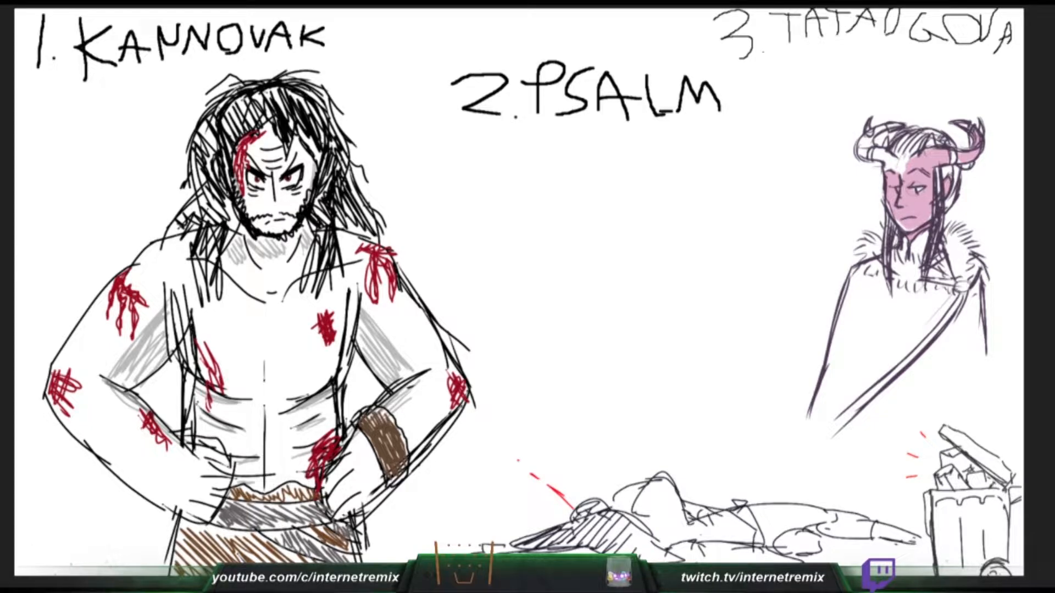
- Colour the horned figure's horns and forehead pink and draw two slanted leg lines for a new figure above the lying one
{"action": "mouse_move", "coordinate": [860, 137]}
{"action": "left_mouse_down"}
{"action": "mouse_move", "coordinate": [869, 157]}
{"action": "mouse_move", "coordinate": [877, 147]}
{"action": "left_mouse_up"}
{"action": "left_click_drag", "start_coordinate": [574, 382], "coordinate": [558, 438]}
{"action": "mouse_move", "coordinate": [648, 382]}
{"action": "left_mouse_down"}
{"action": "mouse_move", "coordinate": [635, 420]}
{"action": "mouse_move", "coordinate": [638, 404]}
{"action": "left_mouse_up"}
{"action": "left_click_drag", "start_coordinate": [639, 406], "coordinate": [626, 443]}
{"action": "left_click_drag", "start_coordinate": [648, 386], "coordinate": [626, 452]}
{"action": "left_click_drag", "start_coordinate": [577, 374], "coordinate": [556, 445]}
{"action": "left_click_drag", "start_coordinate": [881, 150], "coordinate": [905, 168]}
{"action": "left_click_drag", "start_coordinate": [905, 152], "coordinate": [919, 162]}
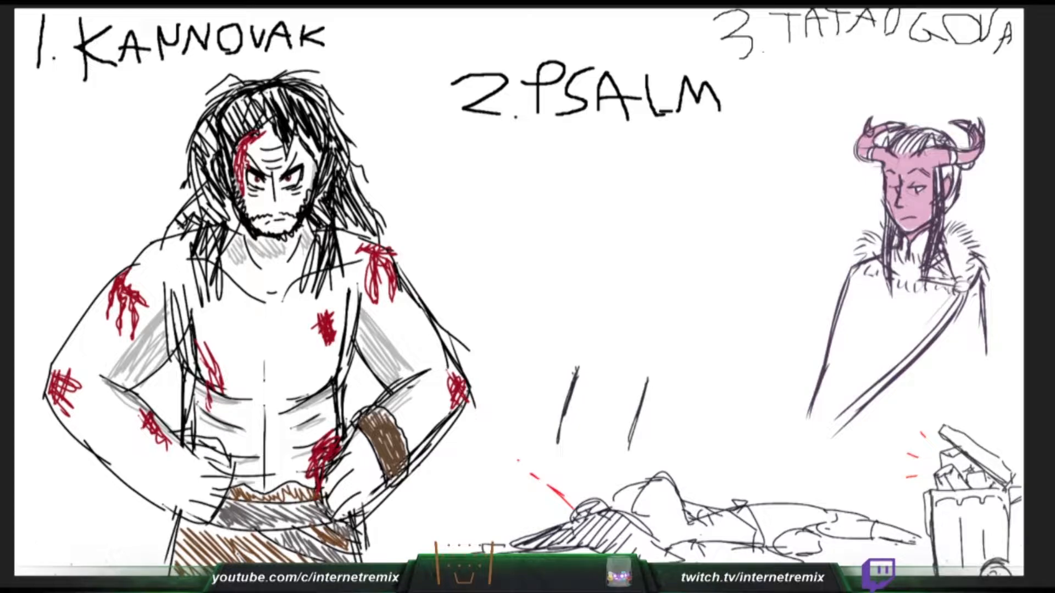
- Extend the new figure's outline upward from both leg lines and add short fur strokes at the top of its side
{"action": "left_click_drag", "start_coordinate": [646, 385], "coordinate": [664, 355]}
{"action": "left_click_drag", "start_coordinate": [571, 387], "coordinate": [564, 324]}
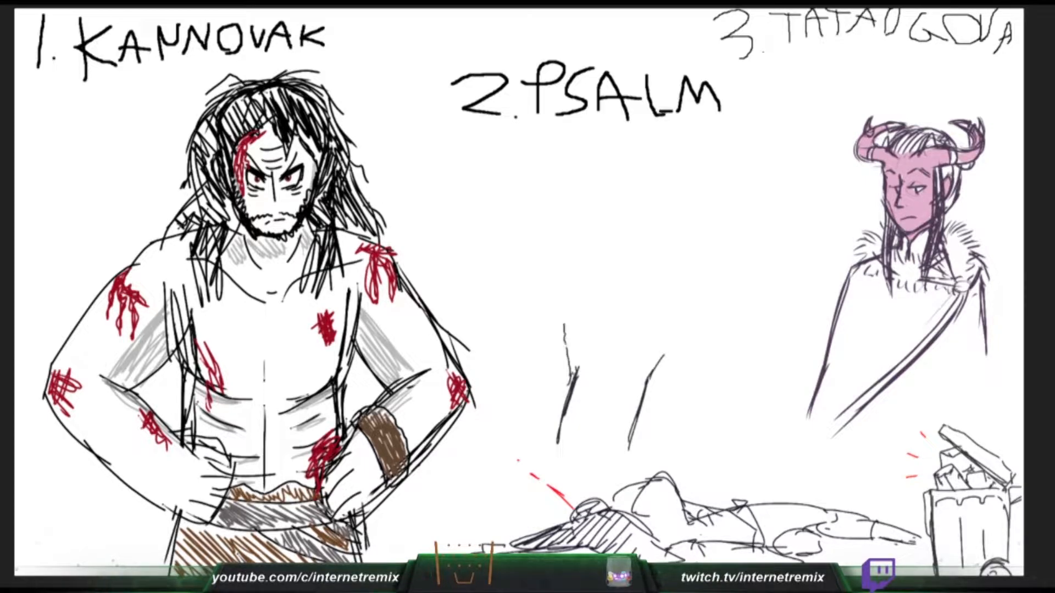
{"action": "left_click_drag", "start_coordinate": [558, 250], "coordinate": [561, 297]}
{"action": "left_click_drag", "start_coordinate": [555, 259], "coordinate": [561, 304]}
{"action": "left_click_drag", "start_coordinate": [562, 216], "coordinate": [550, 228]}
{"action": "left_click_drag", "start_coordinate": [555, 233], "coordinate": [542, 246]}
- Sketch the new figure's broken diagonal contours from the furry shoulder down to the top of its viewer's-right leg line
{"action": "mouse_move", "coordinate": [553, 234]}
{"action": "left_mouse_down"}
{"action": "mouse_move", "coordinate": [543, 246]}
{"action": "mouse_move", "coordinate": [599, 257]}
{"action": "left_mouse_up"}
{"action": "mouse_move", "coordinate": [599, 262]}
{"action": "left_mouse_down"}
{"action": "mouse_move", "coordinate": [601, 273]}
{"action": "mouse_move", "coordinate": [567, 276]}
{"action": "mouse_move", "coordinate": [573, 286]}
{"action": "left_mouse_up"}
{"action": "left_click_drag", "start_coordinate": [581, 292], "coordinate": [601, 312]}
{"action": "left_click_drag", "start_coordinate": [601, 268], "coordinate": [624, 306]}
{"action": "left_click_drag", "start_coordinate": [574, 283], "coordinate": [592, 309]}
{"action": "left_click_drag", "start_coordinate": [590, 301], "coordinate": [623, 335]}
{"action": "mouse_move", "coordinate": [626, 315]}
{"action": "left_mouse_down"}
{"action": "mouse_move", "coordinate": [654, 346]}
{"action": "mouse_move", "coordinate": [632, 354]}
{"action": "left_mouse_up"}
{"action": "left_click_drag", "start_coordinate": [634, 352], "coordinate": [669, 367]}
{"action": "left_click_drag", "start_coordinate": [666, 361], "coordinate": [671, 369]}
{"action": "mouse_move", "coordinate": [569, 208]}
{"action": "left_mouse_down"}
{"action": "mouse_move", "coordinate": [557, 216]}
{"action": "mouse_move", "coordinate": [589, 236]}
{"action": "left_mouse_up"}
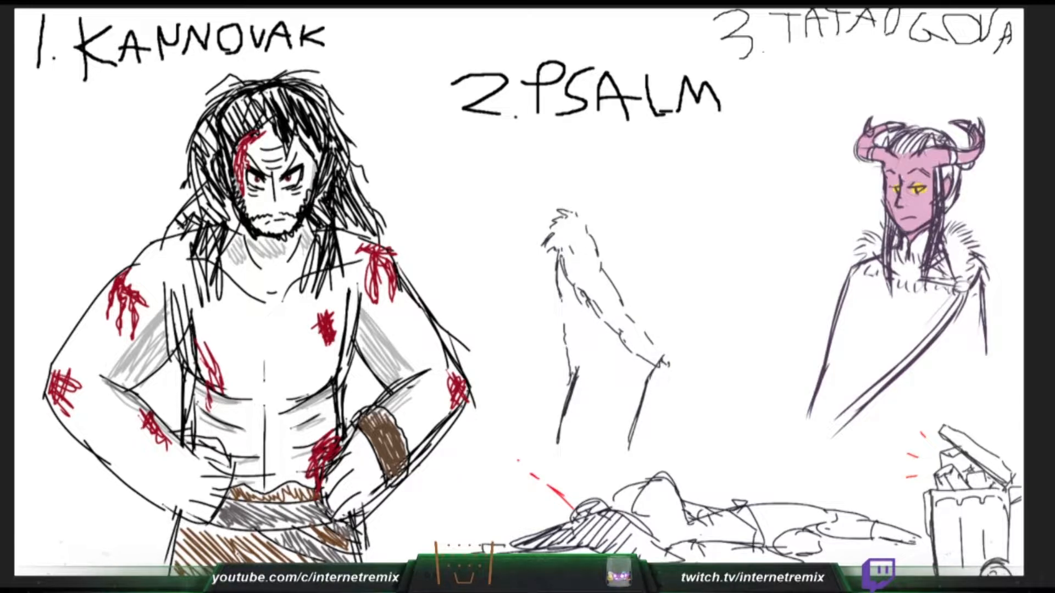
- Reinforce the new figure's viewer's-left contour below the shoulder and add gold tips and bands to the horned figure's horns
{"action": "left_click_drag", "start_coordinate": [561, 282], "coordinate": [555, 300]}
{"action": "left_click_drag", "start_coordinate": [560, 254], "coordinate": [558, 270]}
{"action": "left_click_drag", "start_coordinate": [560, 267], "coordinate": [556, 280]}
{"action": "left_click_drag", "start_coordinate": [954, 151], "coordinate": [952, 165]}
{"action": "left_click_drag", "start_coordinate": [957, 128], "coordinate": [969, 121]}
{"action": "left_click_drag", "start_coordinate": [901, 124], "coordinate": [888, 131]}
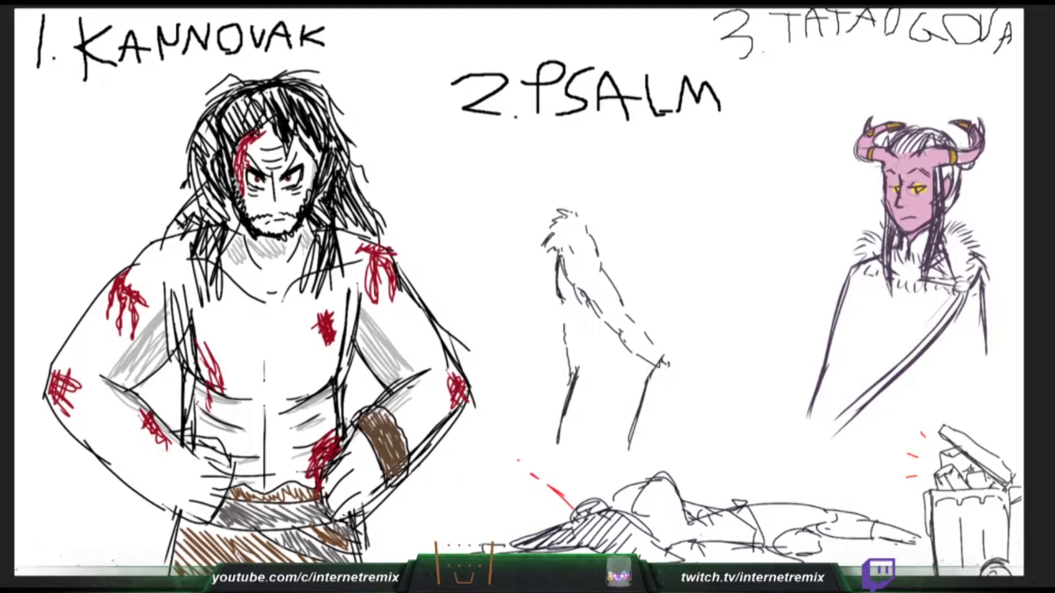
{"action": "left_click_drag", "start_coordinate": [974, 164], "coordinate": [962, 171]}
- Sketch curved segment lines across the new figure's arm and torso, plus the inner contours beside its diagonal limb
{"action": "left_click_drag", "start_coordinate": [566, 338], "coordinate": [594, 318]}
{"action": "left_click_drag", "start_coordinate": [567, 358], "coordinate": [586, 345]}
{"action": "left_click_drag", "start_coordinate": [571, 378], "coordinate": [587, 365]}
{"action": "mouse_move", "coordinate": [590, 321]}
{"action": "left_mouse_down"}
{"action": "mouse_move", "coordinate": [597, 314]}
{"action": "mouse_move", "coordinate": [586, 341]}
{"action": "mouse_move", "coordinate": [625, 369]}
{"action": "left_mouse_up"}
{"action": "left_click_drag", "start_coordinate": [626, 370], "coordinate": [631, 376]}
{"action": "left_click_drag", "start_coordinate": [623, 365], "coordinate": [650, 354]}
{"action": "mouse_move", "coordinate": [592, 319]}
{"action": "left_mouse_down"}
{"action": "mouse_move", "coordinate": [580, 368]}
{"action": "mouse_move", "coordinate": [615, 345]}
{"action": "left_mouse_up"}
{"action": "left_click_drag", "start_coordinate": [580, 378], "coordinate": [609, 381]}
{"action": "left_click_drag", "start_coordinate": [571, 423], "coordinate": [608, 437]}
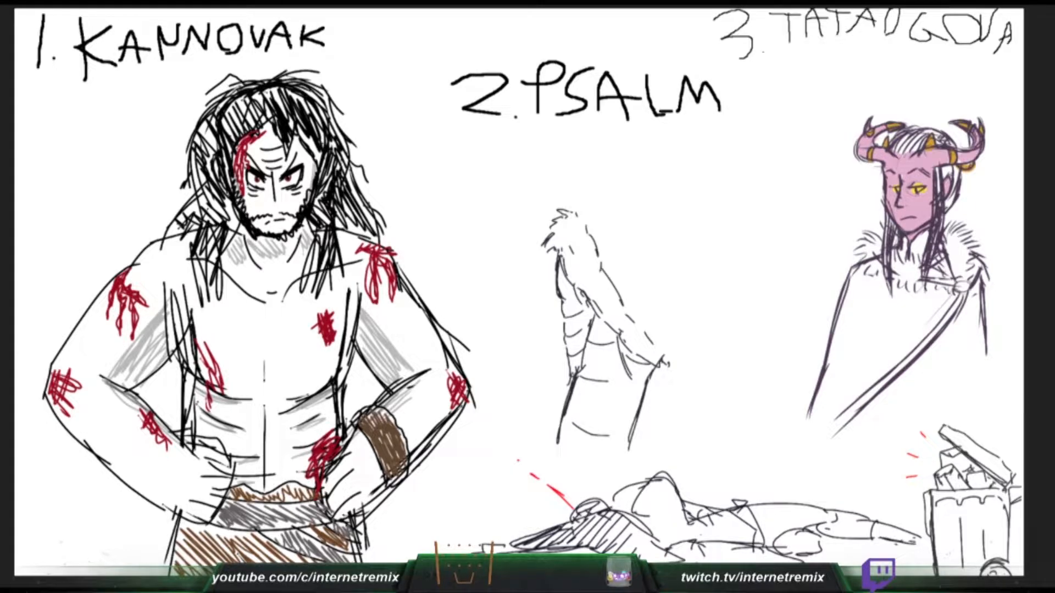
- Begin filling the horned figure's cloak grey-purple and sketch a slanted neckline with a ring pendant beside the furry figure
{"action": "left_click_drag", "start_coordinate": [861, 282], "coordinate": [848, 347]}
{"action": "key", "text": "ctrl+z"}
{"action": "left_click_drag", "start_coordinate": [864, 282], "coordinate": [829, 399]}
{"action": "left_click_drag", "start_coordinate": [608, 255], "coordinate": [665, 229]}
{"action": "key", "text": "ctrl+z"}
{"action": "left_click_drag", "start_coordinate": [862, 284], "coordinate": [825, 396]}
{"action": "mouse_move", "coordinate": [659, 258]}
{"action": "left_mouse_down"}
{"action": "mouse_move", "coordinate": [660, 268]}
{"action": "mouse_move", "coordinate": [660, 257]}
{"action": "left_mouse_up"}
{"action": "left_click_drag", "start_coordinate": [859, 308], "coordinate": [824, 409]}
{"action": "mouse_move", "coordinate": [659, 267]}
{"action": "left_mouse_down"}
{"action": "mouse_move", "coordinate": [653, 292]}
{"action": "mouse_move", "coordinate": [652, 279]}
{"action": "left_mouse_up"}
- Fill the large viewer's-left panel of the horned figure's cloak with grey-purple and finish the winged top of the ring pendant
{"action": "left_click_drag", "start_coordinate": [948, 303], "coordinate": [843, 411]}
{"action": "mouse_move", "coordinate": [653, 283]}
{"action": "left_mouse_down"}
{"action": "mouse_move", "coordinate": [662, 296]}
{"action": "mouse_move", "coordinate": [680, 291]}
{"action": "mouse_move", "coordinate": [655, 273]}
{"action": "left_mouse_up"}
{"action": "key", "text": "ctrl+z"}
{"action": "left_click_drag", "start_coordinate": [947, 301], "coordinate": [836, 404]}
{"action": "left_click_drag", "start_coordinate": [921, 340], "coordinate": [817, 423]}
{"action": "mouse_move", "coordinate": [918, 319]}
{"action": "left_mouse_down"}
{"action": "mouse_move", "coordinate": [844, 385]}
{"action": "mouse_move", "coordinate": [849, 365]}
{"action": "left_mouse_up"}
{"action": "left_click_drag", "start_coordinate": [886, 311], "coordinate": [866, 328]}
{"action": "mouse_move", "coordinate": [859, 273]}
{"action": "left_mouse_down"}
{"action": "mouse_move", "coordinate": [847, 294]}
{"action": "mouse_move", "coordinate": [871, 283]}
{"action": "mouse_move", "coordinate": [881, 313]}
{"action": "mouse_move", "coordinate": [896, 316]}
{"action": "mouse_move", "coordinate": [889, 295]}
{"action": "mouse_move", "coordinate": [898, 297]}
{"action": "left_mouse_up"}
{"action": "left_click_drag", "start_coordinate": [663, 265], "coordinate": [673, 247]}
{"action": "mouse_move", "coordinate": [900, 287]}
{"action": "left_mouse_down"}
{"action": "mouse_move", "coordinate": [904, 309]}
{"action": "mouse_move", "coordinate": [912, 295]}
{"action": "mouse_move", "coordinate": [919, 308]}
{"action": "mouse_move", "coordinate": [922, 290]}
{"action": "mouse_move", "coordinate": [931, 313]}
{"action": "mouse_move", "coordinate": [944, 292]}
{"action": "mouse_move", "coordinate": [962, 302]}
{"action": "mouse_move", "coordinate": [950, 314]}
{"action": "left_mouse_up"}
{"action": "left_click_drag", "start_coordinate": [819, 396], "coordinate": [805, 428]}
- Fill the viewer's-right panel of the horned figure's cloak with the same grey-purple
{"action": "left_click_drag", "start_coordinate": [974, 291], "coordinate": [984, 401]}
{"action": "left_click_drag", "start_coordinate": [961, 308], "coordinate": [953, 411]}
{"action": "left_click_drag", "start_coordinate": [947, 319], "coordinate": [947, 393]}
{"action": "mouse_move", "coordinate": [946, 346]}
{"action": "left_mouse_down"}
{"action": "mouse_move", "coordinate": [962, 426]}
{"action": "mouse_move", "coordinate": [989, 434]}
{"action": "left_mouse_up"}
{"action": "left_click_drag", "start_coordinate": [994, 355], "coordinate": [996, 439]}
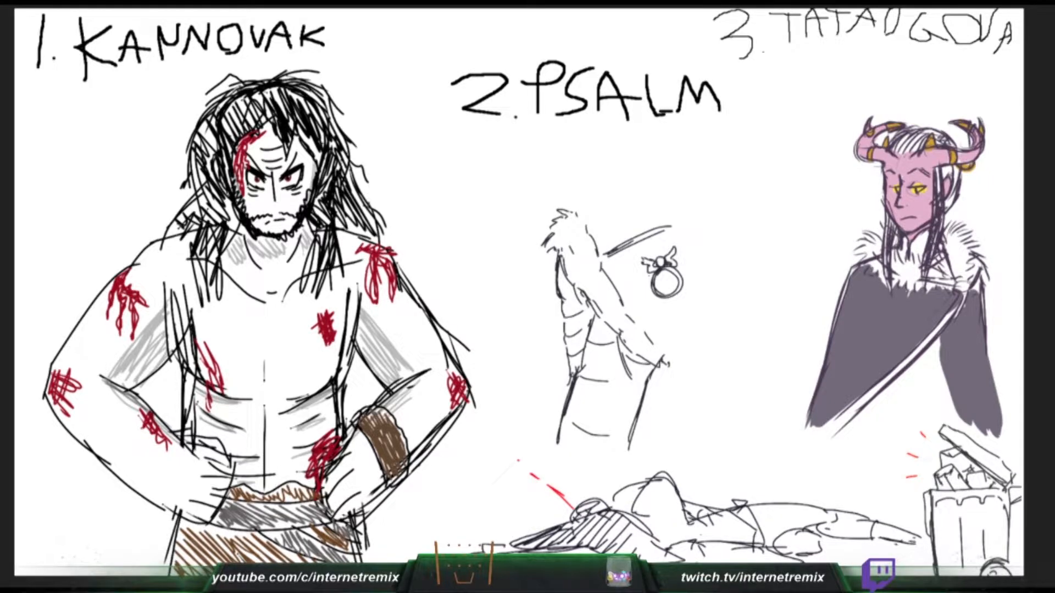
- Draw a chain carrying the ring pendant along the neckline and roughen the furry figure's diagonal limb with fur strokes
{"action": "mouse_move", "coordinate": [603, 265]}
{"action": "left_mouse_down"}
{"action": "mouse_move", "coordinate": [648, 267]}
{"action": "mouse_move", "coordinate": [701, 236]}
{"action": "left_mouse_up"}
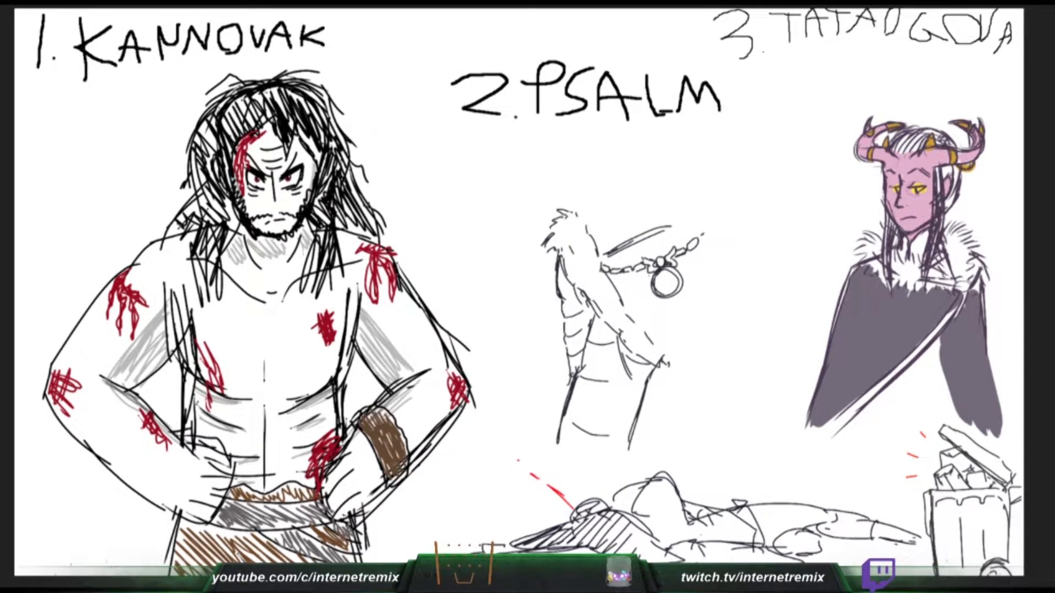
{"action": "left_click_drag", "start_coordinate": [608, 256], "coordinate": [599, 268]}
{"action": "key", "text": "ctrl+z"}
{"action": "key", "text": "ctrl+y"}
{"action": "mouse_move", "coordinate": [623, 305]}
{"action": "left_mouse_down"}
{"action": "mouse_move", "coordinate": [644, 332]}
{"action": "mouse_move", "coordinate": [603, 322]}
{"action": "mouse_move", "coordinate": [611, 327]}
{"action": "left_mouse_up"}
{"action": "left_click_drag", "start_coordinate": [563, 266], "coordinate": [571, 288]}
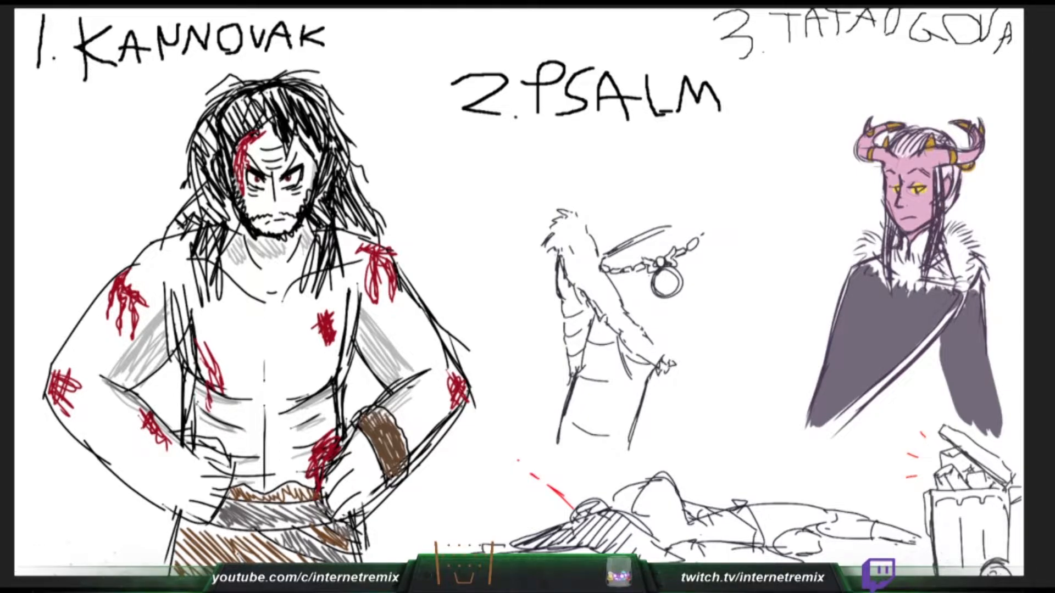
- Outline a snake head with an open, fanged mouth above the furry figure and sweep its back down to the shoulder
{"action": "left_click_drag", "start_coordinate": [667, 374], "coordinate": [646, 400]}
{"action": "mouse_move", "coordinate": [571, 140]}
{"action": "left_mouse_down"}
{"action": "mouse_move", "coordinate": [529, 166]}
{"action": "mouse_move", "coordinate": [525, 192]}
{"action": "mouse_move", "coordinate": [610, 169]}
{"action": "left_mouse_up"}
{"action": "mouse_move", "coordinate": [558, 190]}
{"action": "left_mouse_down"}
{"action": "mouse_move", "coordinate": [555, 201]}
{"action": "mouse_move", "coordinate": [526, 202]}
{"action": "left_mouse_up"}
{"action": "mouse_move", "coordinate": [896, 251]}
{"action": "left_mouse_down"}
{"action": "mouse_move", "coordinate": [901, 275]}
{"action": "mouse_move", "coordinate": [917, 283]}
{"action": "mouse_move", "coordinate": [894, 295]}
{"action": "mouse_move", "coordinate": [893, 276]}
{"action": "mouse_move", "coordinate": [874, 260]}
{"action": "left_mouse_up"}
{"action": "mouse_move", "coordinate": [590, 134]}
{"action": "left_mouse_down"}
{"action": "mouse_move", "coordinate": [651, 152]}
{"action": "mouse_move", "coordinate": [706, 193]}
{"action": "mouse_move", "coordinate": [728, 218]}
{"action": "mouse_move", "coordinate": [716, 228]}
{"action": "mouse_move", "coordinate": [728, 223]}
{"action": "left_mouse_up"}
- Draw the snake figure's collar band above the chain and colour the horned figure's fur collar grey
{"action": "left_click_drag", "start_coordinate": [941, 281], "coordinate": [948, 289]}
{"action": "left_click_drag", "start_coordinate": [668, 227], "coordinate": [719, 206]}
{"action": "left_click_drag", "start_coordinate": [957, 221], "coordinate": [943, 247]}
{"action": "left_click_drag", "start_coordinate": [719, 205], "coordinate": [655, 230]}
{"action": "left_click_drag", "start_coordinate": [963, 229], "coordinate": [947, 253]}
{"action": "left_click_drag", "start_coordinate": [655, 230], "coordinate": [647, 235]}
{"action": "left_click_drag", "start_coordinate": [963, 239], "coordinate": [949, 256]}
- Draw the snake figure's long cloak with its back edge, inner folds and wrist detail, and extend the horned figure's grey fur shading
{"action": "left_click_drag", "start_coordinate": [729, 235], "coordinate": [758, 361]}
{"action": "left_click_drag", "start_coordinate": [971, 243], "coordinate": [952, 269]}
{"action": "left_click_drag", "start_coordinate": [650, 341], "coordinate": [674, 367]}
{"action": "left_click_drag", "start_coordinate": [972, 259], "coordinate": [956, 280]}
{"action": "left_click_drag", "start_coordinate": [951, 254], "coordinate": [936, 279]}
{"action": "left_click_drag", "start_coordinate": [669, 364], "coordinate": [676, 375]}
{"action": "left_click_drag", "start_coordinate": [663, 351], "coordinate": [670, 363]}
{"action": "left_click_drag", "start_coordinate": [706, 305], "coordinate": [732, 434]}
{"action": "left_click_drag", "start_coordinate": [674, 374], "coordinate": [732, 434]}
{"action": "left_click_drag", "start_coordinate": [752, 340], "coordinate": [768, 452]}
{"action": "left_click_drag", "start_coordinate": [973, 282], "coordinate": [959, 297]}
{"action": "left_click_drag", "start_coordinate": [731, 445], "coordinate": [743, 450]}
- Shade the inner edges of the horned figure's cloak opening light grey along both panels
{"action": "mouse_move", "coordinate": [963, 296]}
{"action": "left_mouse_down"}
{"action": "mouse_move", "coordinate": [914, 358]}
{"action": "mouse_move", "coordinate": [962, 297]}
{"action": "left_mouse_up"}
{"action": "left_click_drag", "start_coordinate": [962, 297], "coordinate": [829, 432]}
{"action": "left_click_drag", "start_coordinate": [916, 364], "coordinate": [851, 417]}
{"action": "left_click_drag", "start_coordinate": [939, 344], "coordinate": [956, 414]}
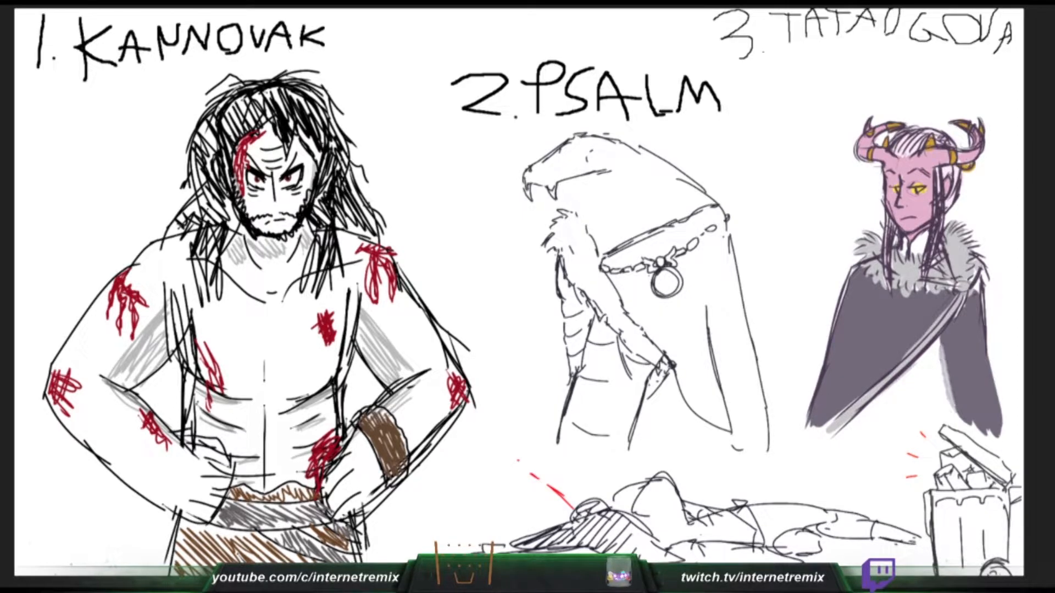
{"action": "left_click_drag", "start_coordinate": [948, 371], "coordinate": [967, 431]}
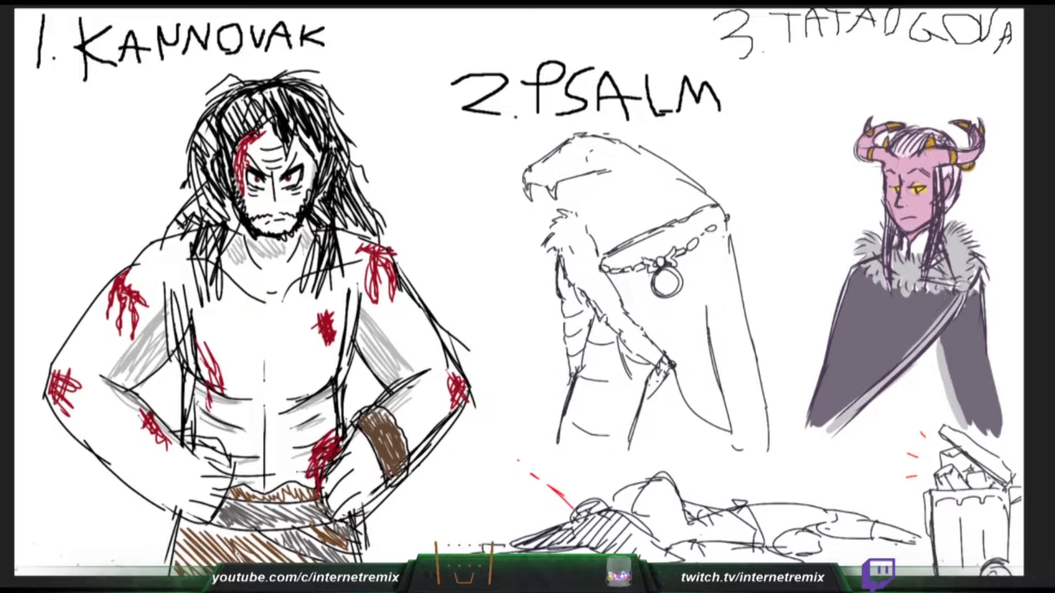
- Add the snake's lower jaw and forked tongue, and give the horned figure a dark grey neckpiece and a gold brooch
{"action": "mouse_move", "coordinate": [905, 238]}
{"action": "left_mouse_down"}
{"action": "mouse_move", "coordinate": [903, 257]}
{"action": "mouse_move", "coordinate": [921, 257]}
{"action": "left_mouse_up"}
{"action": "left_click_drag", "start_coordinate": [554, 190], "coordinate": [588, 194]}
{"action": "left_click_drag", "start_coordinate": [960, 283], "coordinate": [964, 286]}
{"action": "mouse_move", "coordinate": [573, 194]}
{"action": "left_mouse_down"}
{"action": "mouse_move", "coordinate": [605, 186]}
{"action": "mouse_move", "coordinate": [530, 201]}
{"action": "mouse_move", "coordinate": [515, 240]}
{"action": "left_mouse_up"}
{"action": "left_click_drag", "start_coordinate": [527, 200], "coordinate": [516, 260]}
{"action": "left_click_drag", "start_coordinate": [959, 286], "coordinate": [967, 290]}
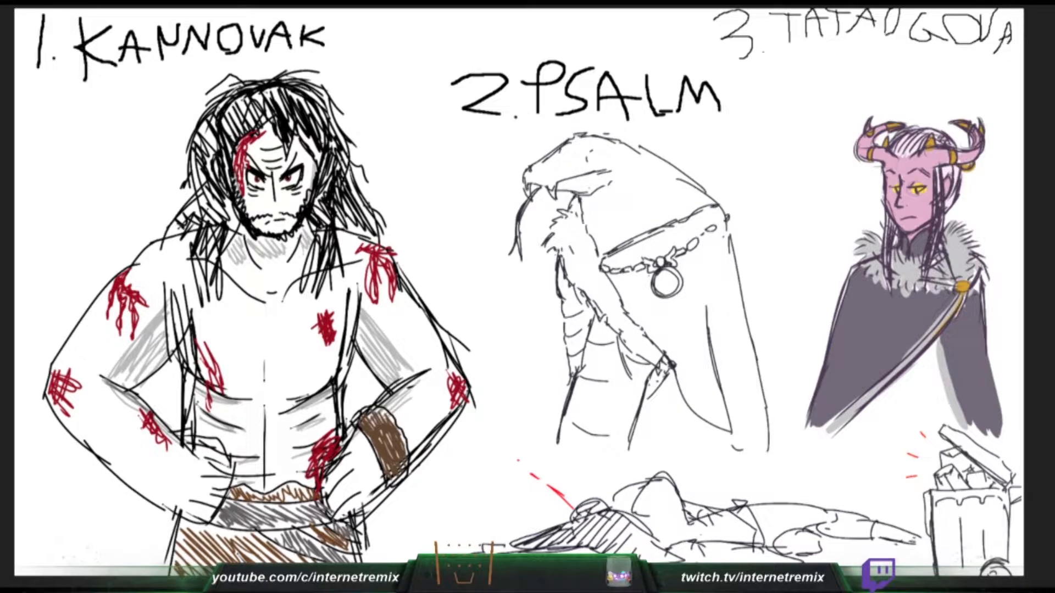
- Paint gold trim along the diagonal edge and the inner viewer's-right edge of the horned figure's cloak
{"action": "left_click_drag", "start_coordinate": [961, 295], "coordinate": [820, 435]}
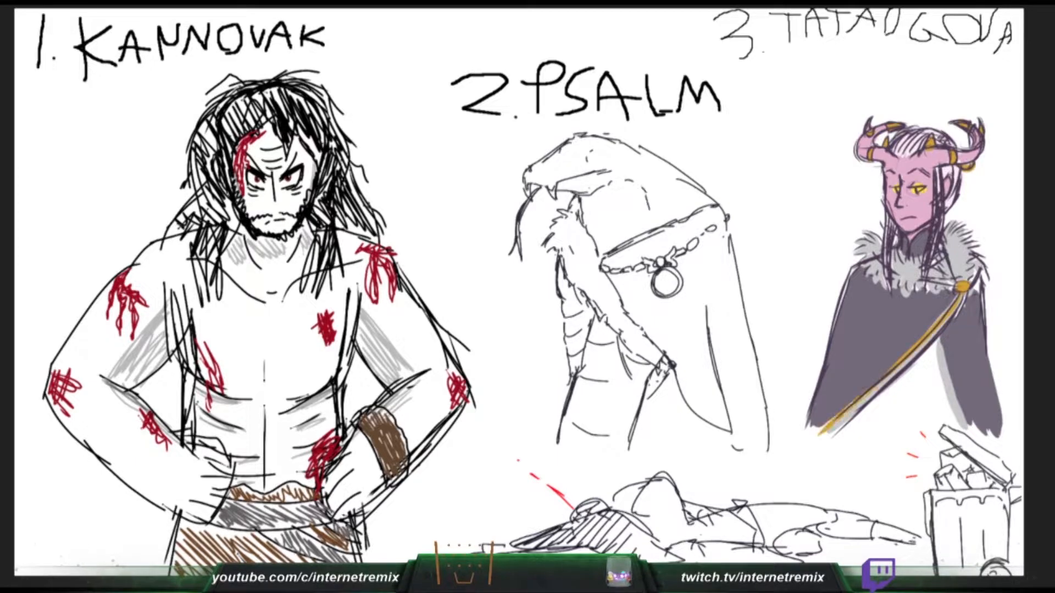
{"action": "left_click_drag", "start_coordinate": [938, 342], "coordinate": [955, 405]}
{"action": "left_click_drag", "start_coordinate": [947, 368], "coordinate": [965, 432]}
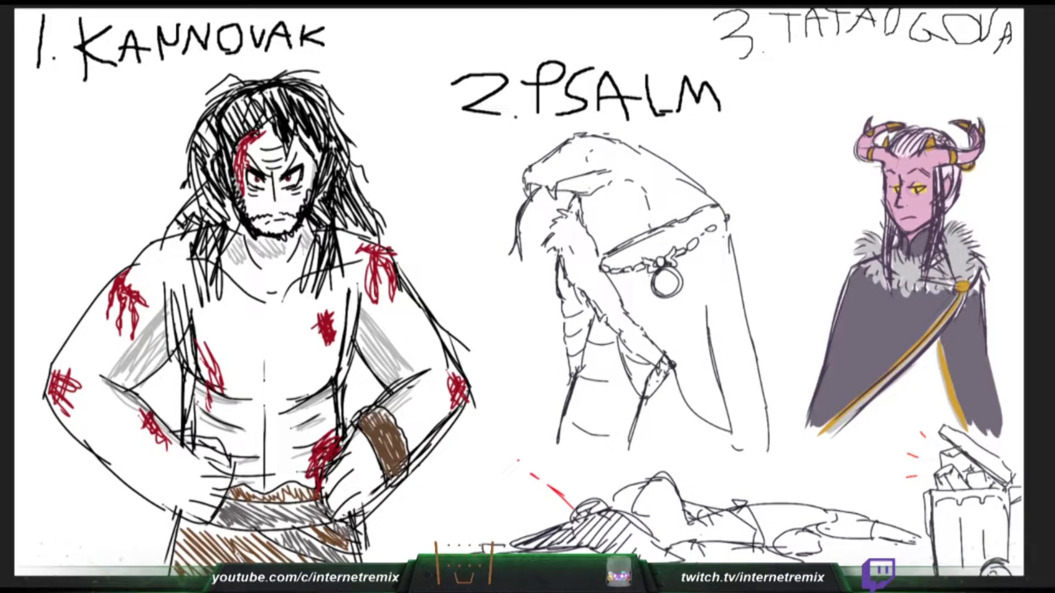
- Detail the snake's brow and eye and darken the outline over the top of its head
{"action": "left_click_drag", "start_coordinate": [569, 140], "coordinate": [614, 140]}
{"action": "left_click_drag", "start_coordinate": [583, 138], "coordinate": [571, 148]}
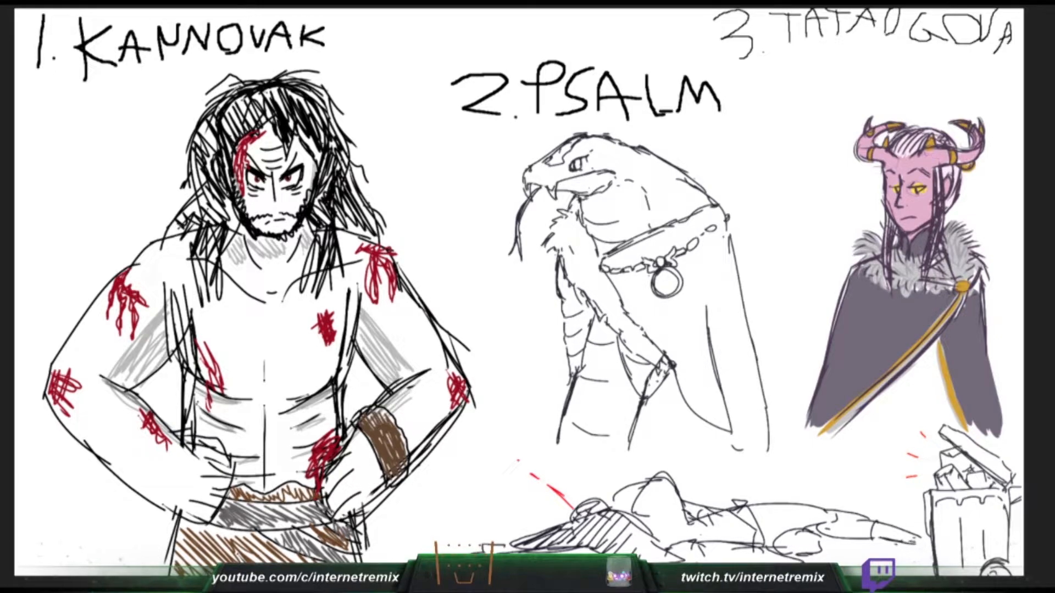
{"action": "left_click_drag", "start_coordinate": [609, 139], "coordinate": [651, 158]}
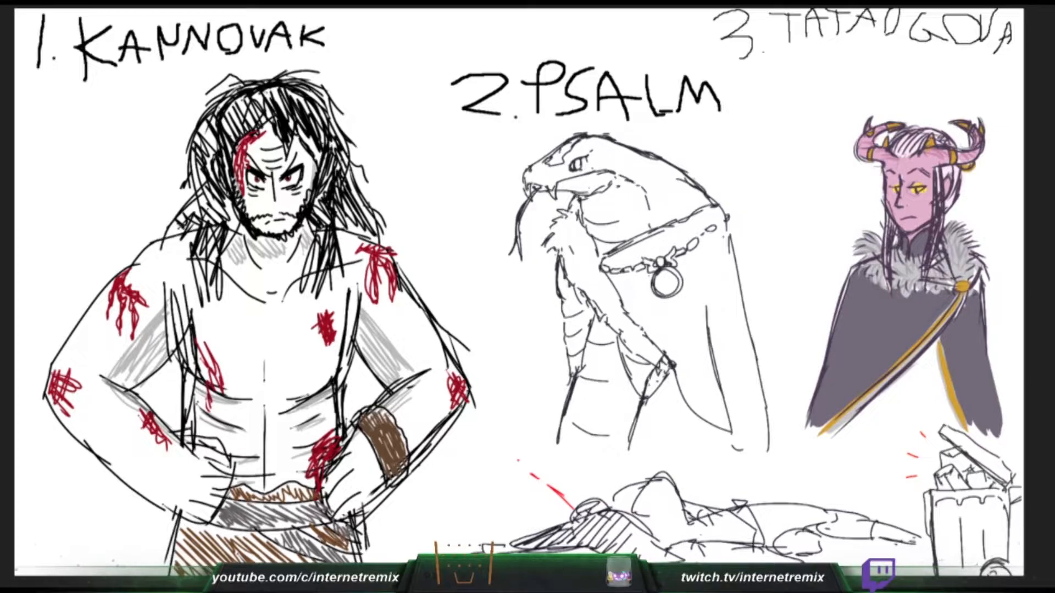
- Hang a gold ring from the horned figure's horn, darken the hair by the ear, and add small spots to the snake's neck
{"action": "left_click_drag", "start_coordinate": [872, 163], "coordinate": [878, 165]}
{"action": "left_click_drag", "start_coordinate": [671, 200], "coordinate": [684, 206]}
{"action": "left_click_drag", "start_coordinate": [678, 207], "coordinate": [681, 209]}
{"action": "left_click_drag", "start_coordinate": [954, 168], "coordinate": [956, 187]}
{"action": "mouse_move", "coordinate": [541, 139]}
{"action": "left_mouse_down"}
{"action": "mouse_move", "coordinate": [545, 152]}
{"action": "mouse_move", "coordinate": [552, 135]}
{"action": "mouse_move", "coordinate": [559, 148]}
{"action": "left_mouse_up"}
{"action": "key", "text": "ctrl+z"}
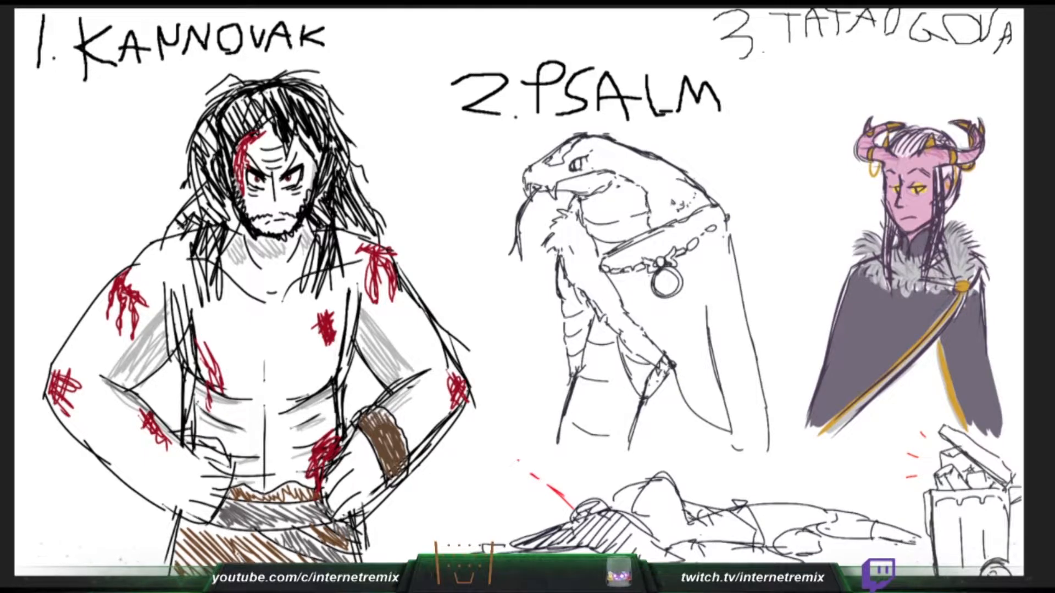
- Draw curved horns on the snake's head and a curved line beneath its lower jaw
{"action": "mouse_move", "coordinate": [562, 153]}
{"action": "left_mouse_down"}
{"action": "mouse_move", "coordinate": [582, 140]}
{"action": "mouse_move", "coordinate": [620, 144]}
{"action": "mouse_move", "coordinate": [631, 190]}
{"action": "mouse_move", "coordinate": [649, 175]}
{"action": "left_mouse_up"}
{"action": "mouse_move", "coordinate": [619, 134]}
{"action": "left_mouse_down"}
{"action": "mouse_move", "coordinate": [650, 121]}
{"action": "mouse_move", "coordinate": [636, 142]}
{"action": "mouse_move", "coordinate": [651, 169]}
{"action": "left_mouse_up"}
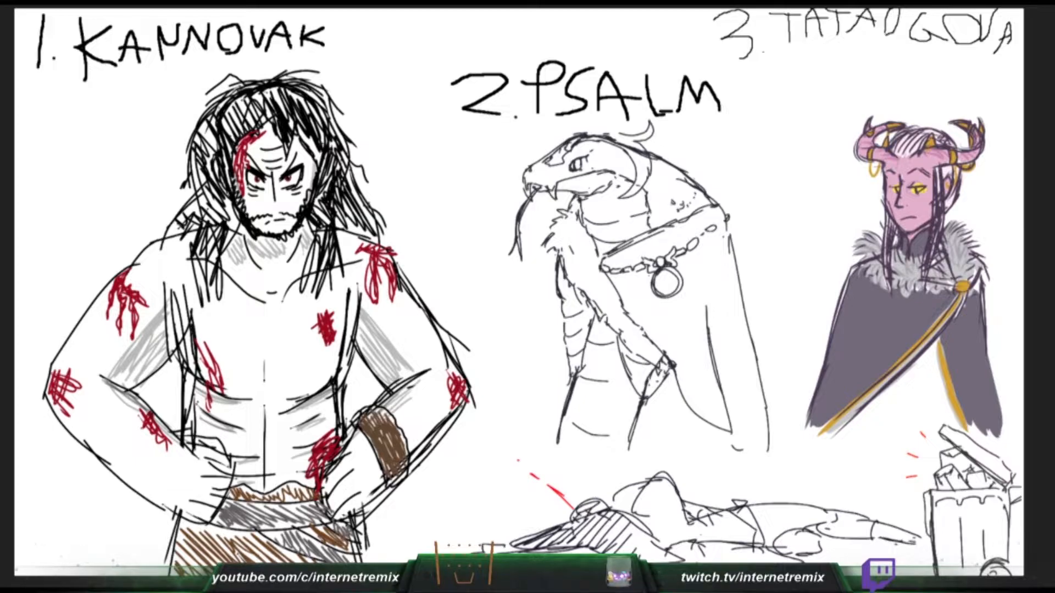
{"action": "mouse_move", "coordinate": [565, 137]}
{"action": "left_mouse_down"}
{"action": "mouse_move", "coordinate": [558, 118]}
{"action": "mouse_move", "coordinate": [620, 134]}
{"action": "left_mouse_up"}
{"action": "left_click_drag", "start_coordinate": [547, 190], "coordinate": [559, 209]}
{"action": "left_click_drag", "start_coordinate": [555, 197], "coordinate": [558, 208]}
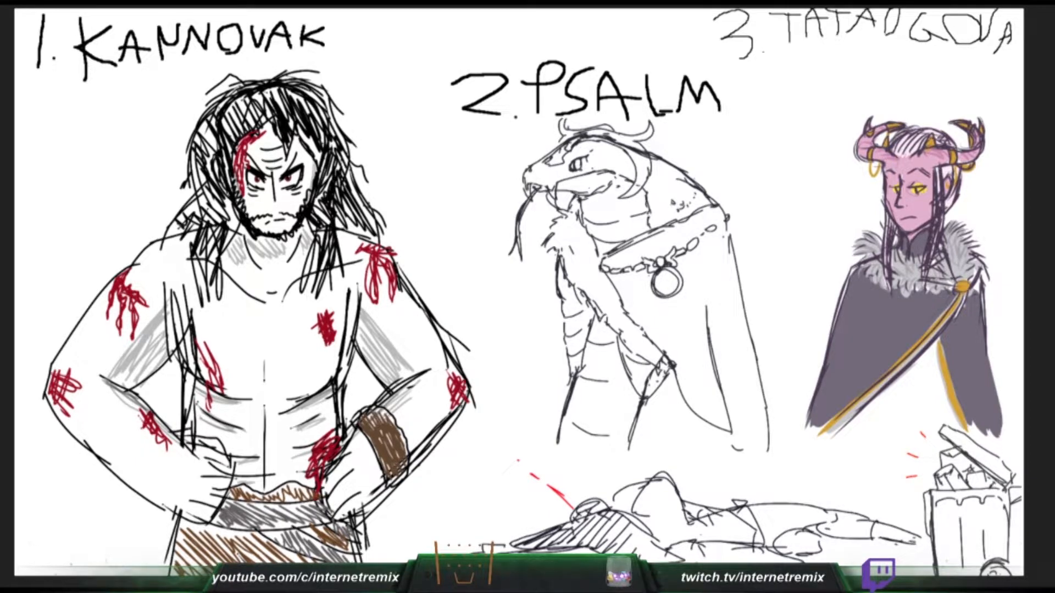
- Add a ridge along the snake's back from the large horn down to a pointed end over the cloak's shoulder
{"action": "mouse_move", "coordinate": [604, 135]}
{"action": "left_mouse_down"}
{"action": "mouse_move", "coordinate": [648, 158]}
{"action": "mouse_move", "coordinate": [635, 181]}
{"action": "left_mouse_up"}
{"action": "left_click_drag", "start_coordinate": [639, 142], "coordinate": [648, 182]}
{"action": "left_click_drag", "start_coordinate": [648, 182], "coordinate": [647, 179]}
{"action": "key", "text": "ctrl+z"}
{"action": "key", "text": "ctrl+z"}
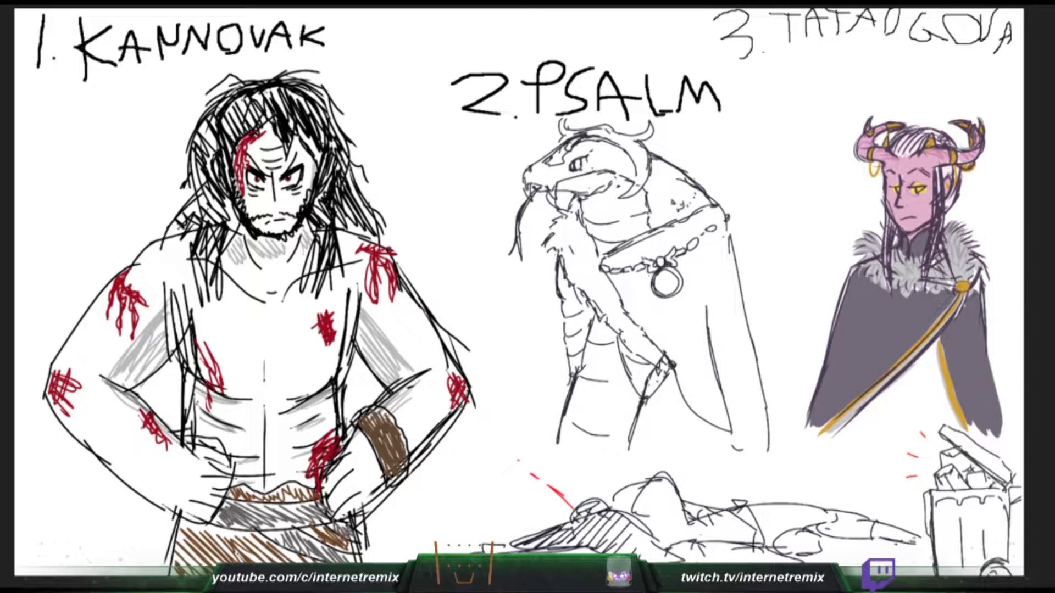
{"action": "mouse_move", "coordinate": [610, 127]}
{"action": "left_mouse_down"}
{"action": "mouse_move", "coordinate": [704, 177]}
{"action": "mouse_move", "coordinate": [737, 217]}
{"action": "mouse_move", "coordinate": [731, 231]}
{"action": "left_mouse_up"}
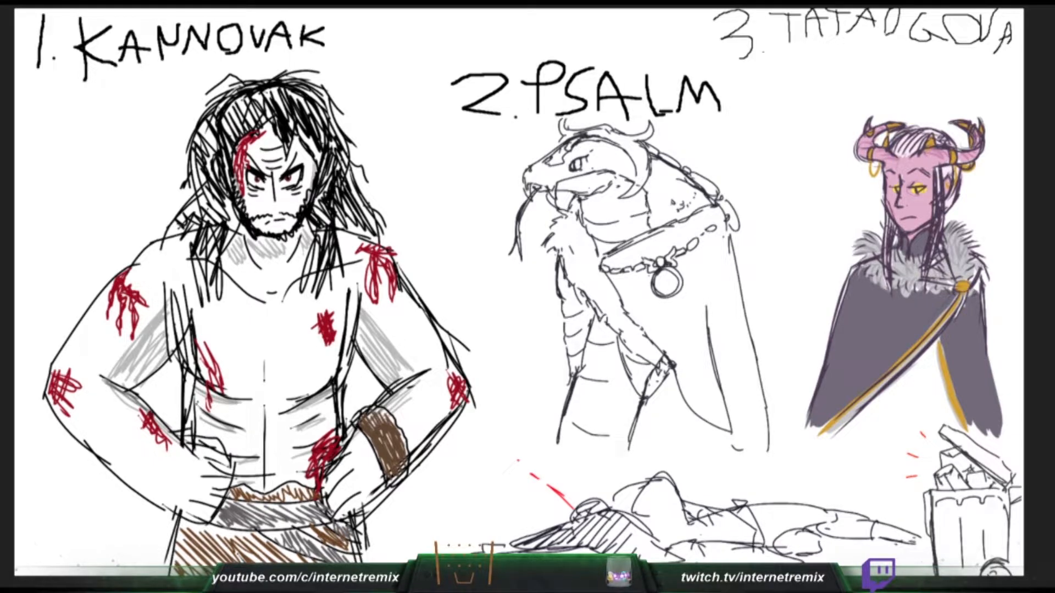
{"action": "left_click_drag", "start_coordinate": [737, 232], "coordinate": [756, 244]}
{"action": "mouse_move", "coordinate": [751, 243]}
{"action": "left_mouse_down"}
{"action": "mouse_move", "coordinate": [756, 254]}
{"action": "mouse_move", "coordinate": [731, 247]}
{"action": "mouse_move", "coordinate": [732, 256]}
{"action": "left_mouse_up"}
- Reinforce the snake's horns, add hanging points below its jaw, and refine the lines around its cheek
{"action": "mouse_move", "coordinate": [606, 133]}
{"action": "left_mouse_down"}
{"action": "mouse_move", "coordinate": [636, 146]}
{"action": "mouse_move", "coordinate": [653, 136]}
{"action": "left_mouse_up"}
{"action": "left_click_drag", "start_coordinate": [560, 130], "coordinate": [571, 116]}
{"action": "mouse_move", "coordinate": [638, 173]}
{"action": "left_mouse_down"}
{"action": "mouse_move", "coordinate": [626, 194]}
{"action": "mouse_move", "coordinate": [643, 188]}
{"action": "mouse_move", "coordinate": [612, 223]}
{"action": "left_mouse_up"}
{"action": "left_click_drag", "start_coordinate": [552, 205], "coordinate": [550, 225]}
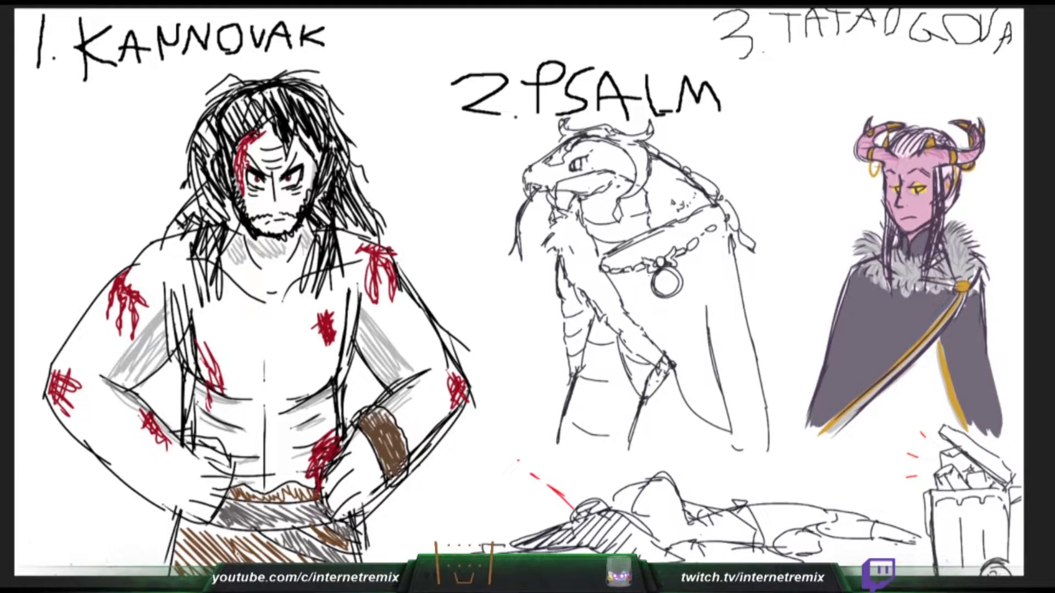
{"action": "left_click_drag", "start_coordinate": [587, 153], "coordinate": [622, 175]}
- Draw a thick black weapon guard behind Kannovak's shoulder and finish the lower hem of the snake figure's cloak
{"action": "left_click_drag", "start_coordinate": [372, 153], "coordinate": [355, 172]}
{"action": "left_click_drag", "start_coordinate": [764, 412], "coordinate": [763, 435]}
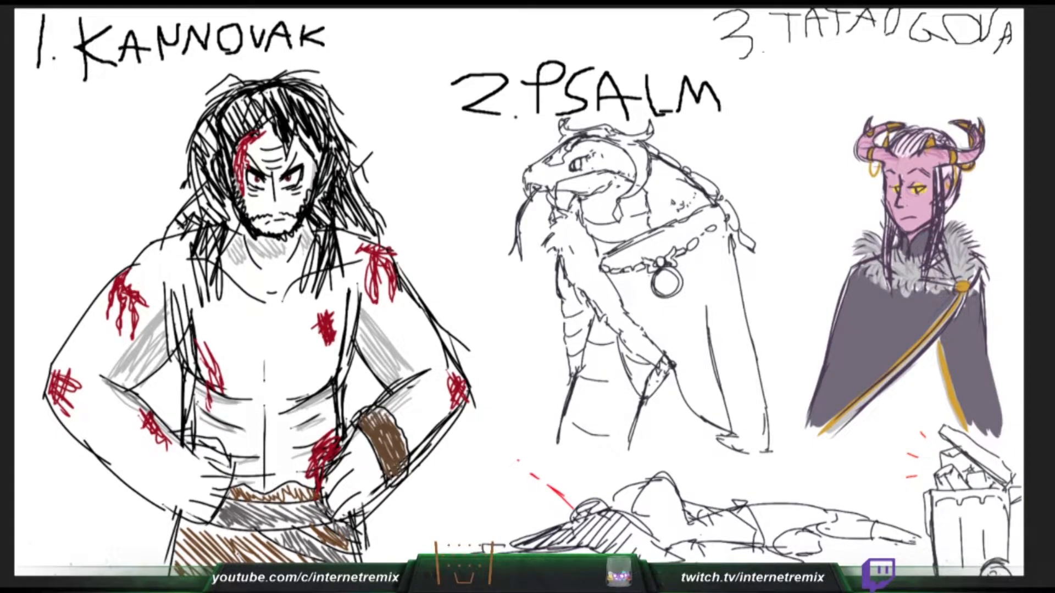
{"action": "mouse_move", "coordinate": [357, 126]}
{"action": "left_mouse_down"}
{"action": "mouse_move", "coordinate": [393, 186]}
{"action": "mouse_move", "coordinate": [418, 198]}
{"action": "left_mouse_up"}
{"action": "mouse_move", "coordinate": [357, 131]}
{"action": "left_mouse_down"}
{"action": "mouse_move", "coordinate": [366, 119]}
{"action": "mouse_move", "coordinate": [431, 190]}
{"action": "mouse_move", "coordinate": [427, 207]}
{"action": "mouse_move", "coordinate": [382, 235]}
{"action": "left_mouse_up"}
{"action": "mouse_move", "coordinate": [412, 204]}
{"action": "left_mouse_down"}
{"action": "mouse_move", "coordinate": [438, 220]}
{"action": "mouse_move", "coordinate": [419, 197]}
{"action": "left_mouse_up"}
{"action": "mouse_move", "coordinate": [366, 134]}
{"action": "left_mouse_down"}
{"action": "mouse_move", "coordinate": [407, 189]}
{"action": "mouse_move", "coordinate": [438, 204]}
{"action": "left_mouse_up"}
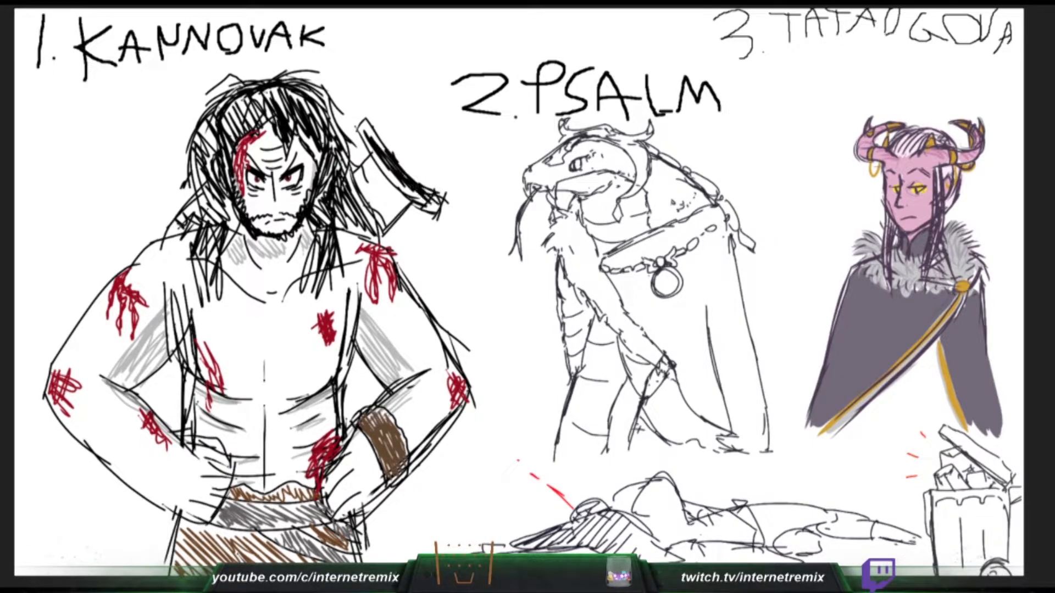
{"action": "mouse_move", "coordinate": [379, 149]}
{"action": "left_mouse_down"}
{"action": "mouse_move", "coordinate": [440, 106]}
{"action": "mouse_move", "coordinate": [459, 122]}
{"action": "left_mouse_up"}
{"action": "key", "text": "ctrl+z"}
{"action": "key", "text": "ctrl+z"}
{"action": "left_click_drag", "start_coordinate": [392, 149], "coordinate": [425, 103]}
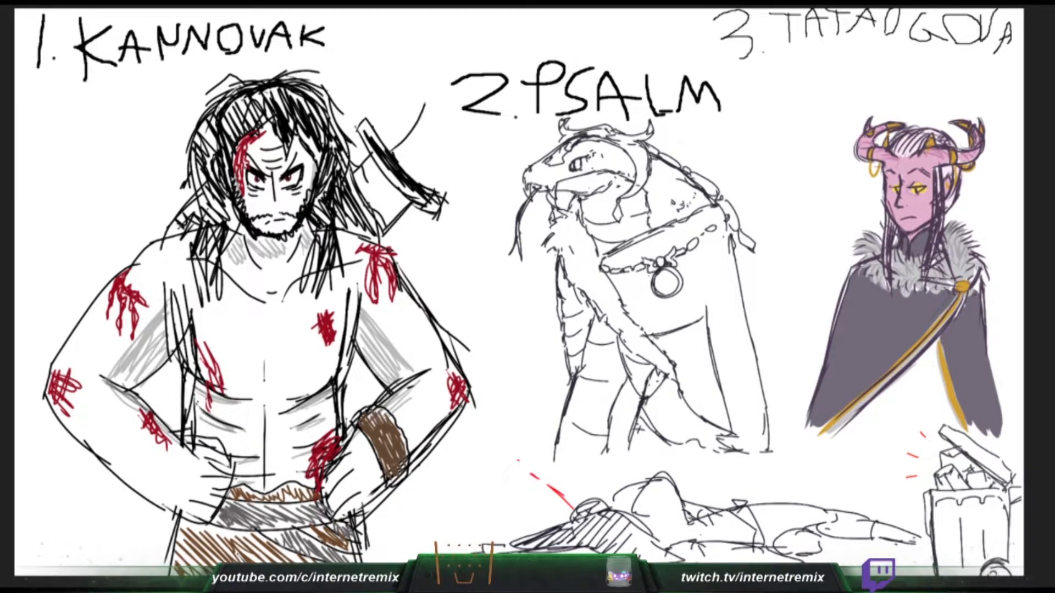
{"action": "key", "text": "ctrl+z"}
{"action": "mouse_move", "coordinate": [389, 140]}
{"action": "left_mouse_down"}
{"action": "mouse_move", "coordinate": [433, 86]}
{"action": "mouse_move", "coordinate": [443, 112]}
{"action": "mouse_move", "coordinate": [471, 126]}
{"action": "mouse_move", "coordinate": [425, 182]}
{"action": "left_mouse_up"}
{"action": "left_click_drag", "start_coordinate": [457, 140], "coordinate": [425, 188]}
{"action": "key", "text": "ctrl+z"}
{"action": "key", "text": "ctrl+z"}
- Draw a flared weapon section above Kannovak's black guard, with straight side edges and curved bands across it
{"action": "key", "text": "ctrl+z"}
{"action": "key", "text": "ctrl+z"}
{"action": "left_click_drag", "start_coordinate": [471, 126], "coordinate": [435, 165]}
{"action": "key", "text": "ctrl+z"}
{"action": "left_click_drag", "start_coordinate": [471, 125], "coordinate": [423, 189]}
{"action": "left_click_drag", "start_coordinate": [397, 137], "coordinate": [422, 173]}
{"action": "mouse_move", "coordinate": [413, 129]}
{"action": "left_mouse_down"}
{"action": "mouse_move", "coordinate": [435, 160]}
{"action": "mouse_move", "coordinate": [421, 173]}
{"action": "left_mouse_up"}
{"action": "key", "text": "ctrl+z"}
{"action": "key", "text": "ctrl+z"}
{"action": "key", "text": "ctrl+z"}
{"action": "key", "text": "ctrl+z"}
{"action": "mouse_move", "coordinate": [417, 124]}
{"action": "left_mouse_down"}
{"action": "mouse_move", "coordinate": [443, 151]}
{"action": "mouse_move", "coordinate": [422, 170]}
{"action": "mouse_move", "coordinate": [429, 134]}
{"action": "mouse_move", "coordinate": [444, 152]}
{"action": "mouse_move", "coordinate": [426, 169]}
{"action": "mouse_move", "coordinate": [441, 157]}
{"action": "left_mouse_up"}
{"action": "key", "text": "ctrl+z"}
{"action": "key", "text": "ctrl+z"}
{"action": "key", "text": "ctrl+z"}
{"action": "left_click_drag", "start_coordinate": [426, 104], "coordinate": [433, 111]}
{"action": "left_click_drag", "start_coordinate": [431, 110], "coordinate": [457, 142]}
{"action": "left_click_drag", "start_coordinate": [366, 175], "coordinate": [388, 205]}
{"action": "key", "text": "ctrl+z"}
{"action": "mouse_move", "coordinate": [359, 171]}
{"action": "left_mouse_down"}
{"action": "mouse_move", "coordinate": [385, 200]}
{"action": "mouse_move", "coordinate": [391, 174]}
{"action": "left_mouse_up"}
{"action": "key", "text": "ctrl+z"}
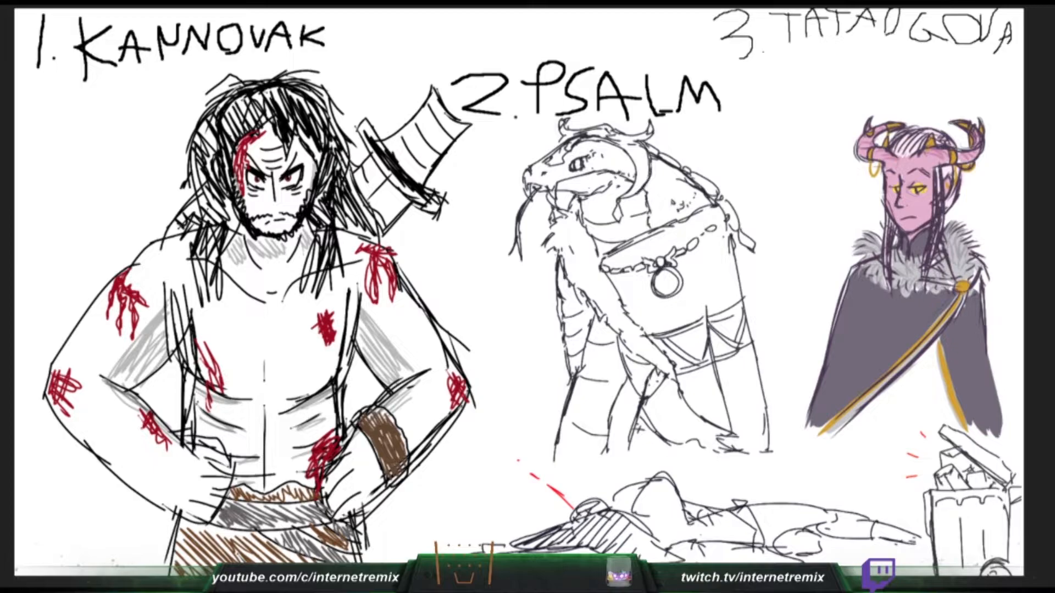
- Band the weapon section below Kannovak's guard and add fur and contour strokes to the snake figure's shoulder, chest and legs
{"action": "left_click_drag", "start_coordinate": [554, 227], "coordinate": [544, 235]}
{"action": "mouse_move", "coordinate": [554, 230]}
{"action": "left_mouse_down"}
{"action": "mouse_move", "coordinate": [542, 260]}
{"action": "mouse_move", "coordinate": [568, 281]}
{"action": "left_mouse_up"}
{"action": "left_click_drag", "start_coordinate": [571, 286], "coordinate": [586, 307]}
{"action": "left_click_drag", "start_coordinate": [367, 164], "coordinate": [386, 198]}
{"action": "key", "text": "ctrl+z"}
{"action": "left_click_drag", "start_coordinate": [366, 164], "coordinate": [398, 212]}
{"action": "left_click_drag", "start_coordinate": [562, 419], "coordinate": [627, 463]}
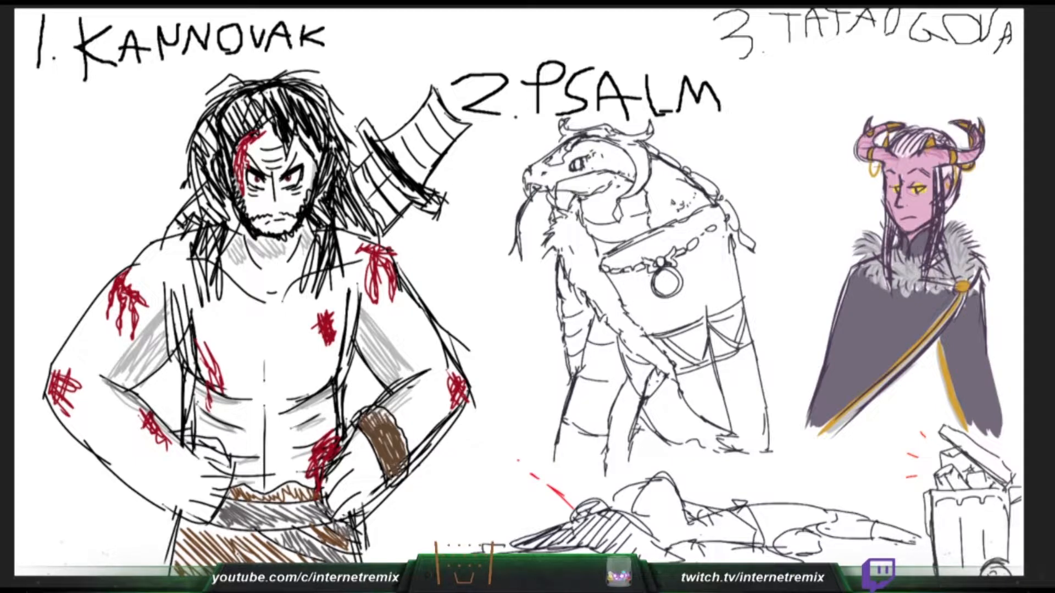
- Outline the angular lower end of the weapon's scabbard sticking out behind Kannovak's bent elbow
{"action": "left_click_drag", "start_coordinate": [154, 375], "coordinate": [132, 391]}
{"action": "key", "text": "ctrl+z"}
{"action": "mouse_move", "coordinate": [82, 443]}
{"action": "left_mouse_down"}
{"action": "mouse_move", "coordinate": [55, 469]}
{"action": "mouse_move", "coordinate": [70, 529]}
{"action": "left_mouse_up"}
{"action": "key", "text": "ctrl+z"}
{"action": "mouse_move", "coordinate": [57, 466]}
{"action": "left_mouse_down"}
{"action": "mouse_move", "coordinate": [60, 525]}
{"action": "mouse_move", "coordinate": [98, 526]}
{"action": "mouse_move", "coordinate": [132, 488]}
{"action": "left_mouse_up"}
{"action": "left_click_drag", "start_coordinate": [170, 431], "coordinate": [183, 424]}
{"action": "key", "text": "ctrl+z"}
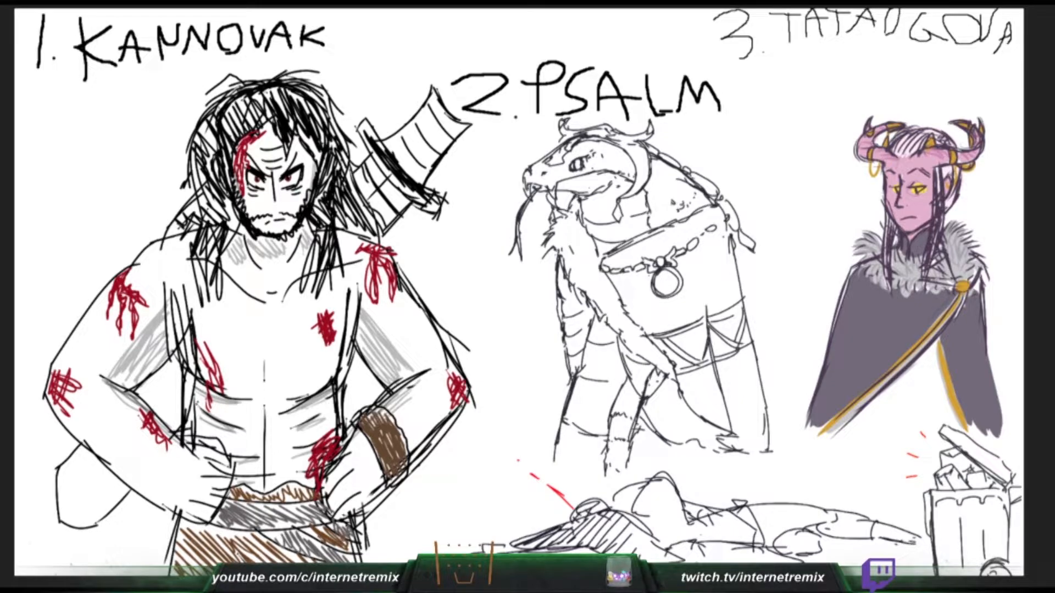
- Hatch in brown the weapon section below Kannovak's guard and the scabbard part visible between his arm and torso
{"action": "left_click_drag", "start_coordinate": [371, 168], "coordinate": [402, 208]}
{"action": "mouse_move", "coordinate": [391, 186]}
{"action": "left_mouse_down"}
{"action": "mouse_move", "coordinate": [408, 203]}
{"action": "mouse_move", "coordinate": [382, 221]}
{"action": "mouse_move", "coordinate": [364, 182]}
{"action": "mouse_move", "coordinate": [394, 215]}
{"action": "left_mouse_up"}
{"action": "left_click_drag", "start_coordinate": [141, 393], "coordinate": [178, 418]}
{"action": "left_click_drag", "start_coordinate": [159, 375], "coordinate": [182, 395]}
{"action": "mouse_move", "coordinate": [169, 366]}
{"action": "left_mouse_down"}
{"action": "mouse_move", "coordinate": [180, 382]}
{"action": "mouse_move", "coordinate": [181, 372]}
{"action": "mouse_move", "coordinate": [157, 385]}
{"action": "mouse_move", "coordinate": [147, 407]}
{"action": "mouse_move", "coordinate": [175, 421]}
{"action": "left_mouse_up"}
- Fill the scabbard end behind Kannovak's elbow with dense diagonal brown hatching
{"action": "left_click_drag", "start_coordinate": [61, 518], "coordinate": [72, 525]}
{"action": "left_click_drag", "start_coordinate": [60, 512], "coordinate": [79, 526]}
{"action": "left_click_drag", "start_coordinate": [59, 501], "coordinate": [91, 526]}
{"action": "left_click_drag", "start_coordinate": [60, 490], "coordinate": [96, 518]}
{"action": "left_click_drag", "start_coordinate": [60, 473], "coordinate": [101, 515]}
{"action": "left_click_drag", "start_coordinate": [65, 471], "coordinate": [111, 507]}
{"action": "mouse_move", "coordinate": [68, 458]}
{"action": "left_mouse_down"}
{"action": "mouse_move", "coordinate": [115, 504]}
{"action": "mouse_move", "coordinate": [122, 493]}
{"action": "left_mouse_up"}
{"action": "mouse_move", "coordinate": [87, 454]}
{"action": "left_mouse_down"}
{"action": "mouse_move", "coordinate": [126, 489]}
{"action": "mouse_move", "coordinate": [120, 482]}
{"action": "left_mouse_up"}
{"action": "mouse_move", "coordinate": [81, 457]}
{"action": "left_mouse_down"}
{"action": "mouse_move", "coordinate": [113, 489]}
{"action": "mouse_move", "coordinate": [103, 503]}
{"action": "left_mouse_up"}
{"action": "left_click_drag", "start_coordinate": [61, 480], "coordinate": [86, 521]}
{"action": "mouse_move", "coordinate": [69, 515]}
{"action": "left_mouse_down"}
{"action": "mouse_move", "coordinate": [82, 525]}
{"action": "mouse_move", "coordinate": [73, 513]}
{"action": "left_mouse_up"}
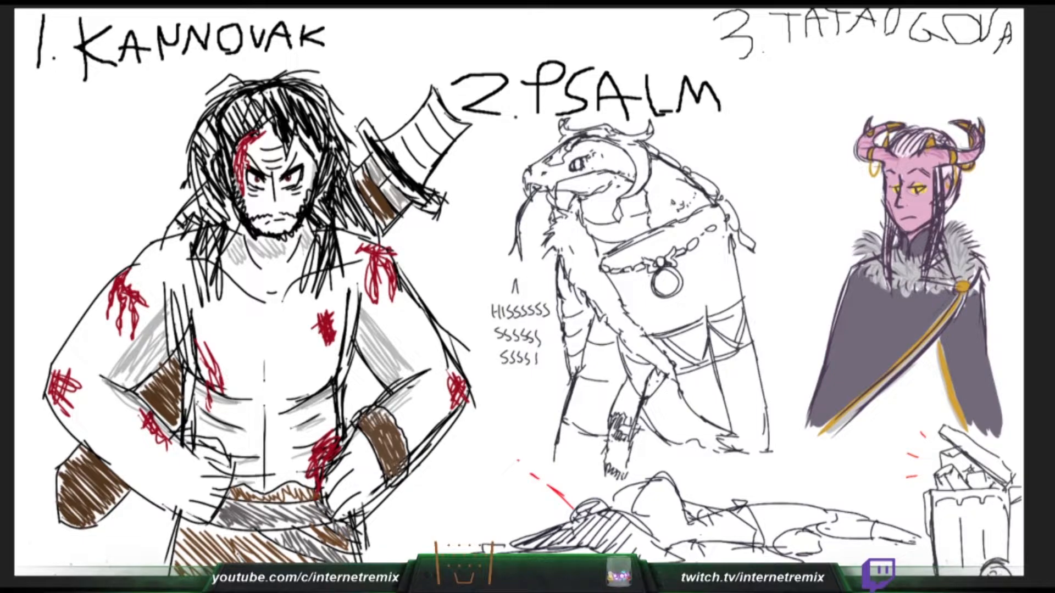
- Hatch the banded weapon handle above Kannovak's guard in brown and reinforce its dark bands
{"action": "left_click_drag", "start_coordinate": [397, 160], "coordinate": [416, 180]}
{"action": "left_click_drag", "start_coordinate": [392, 153], "coordinate": [417, 179]}
{"action": "left_click_drag", "start_coordinate": [391, 144], "coordinate": [415, 169]}
{"action": "left_click_drag", "start_coordinate": [406, 139], "coordinate": [424, 165]}
{"action": "mouse_move", "coordinate": [410, 138]}
{"action": "left_mouse_down"}
{"action": "mouse_move", "coordinate": [427, 160]}
{"action": "mouse_move", "coordinate": [459, 136]}
{"action": "mouse_move", "coordinate": [415, 168]}
{"action": "left_mouse_up"}
{"action": "left_click_drag", "start_coordinate": [407, 158], "coordinate": [424, 177]}
{"action": "mouse_move", "coordinate": [396, 138]}
{"action": "left_mouse_down"}
{"action": "mouse_move", "coordinate": [425, 168]}
{"action": "mouse_move", "coordinate": [413, 159]}
{"action": "left_mouse_up"}
{"action": "left_click_drag", "start_coordinate": [409, 156], "coordinate": [428, 176]}
{"action": "left_click_drag", "start_coordinate": [417, 126], "coordinate": [434, 149]}
{"action": "left_click_drag", "start_coordinate": [424, 139], "coordinate": [443, 154]}
{"action": "left_click_drag", "start_coordinate": [411, 120], "coordinate": [423, 141]}
{"action": "left_click_drag", "start_coordinate": [423, 141], "coordinate": [440, 160]}
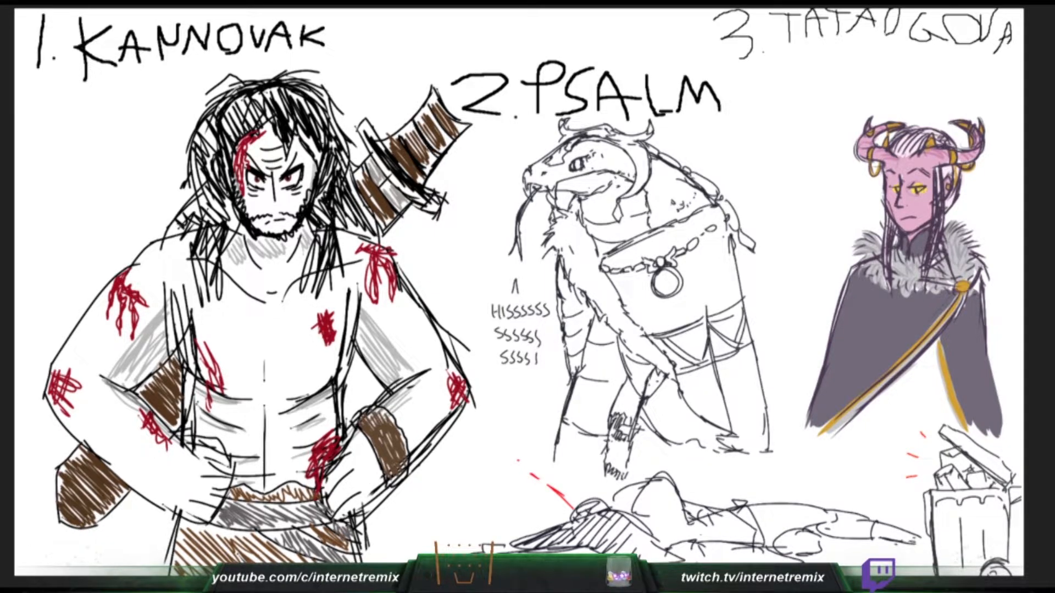
{"action": "left_click_drag", "start_coordinate": [428, 110], "coordinate": [455, 143]}
{"action": "left_click_drag", "start_coordinate": [907, 176], "coordinate": [920, 170]}
{"action": "mouse_move", "coordinate": [406, 133]}
{"action": "left_mouse_down"}
{"action": "mouse_move", "coordinate": [431, 163]}
{"action": "mouse_move", "coordinate": [435, 123]}
{"action": "mouse_move", "coordinate": [462, 122]}
{"action": "left_mouse_up"}
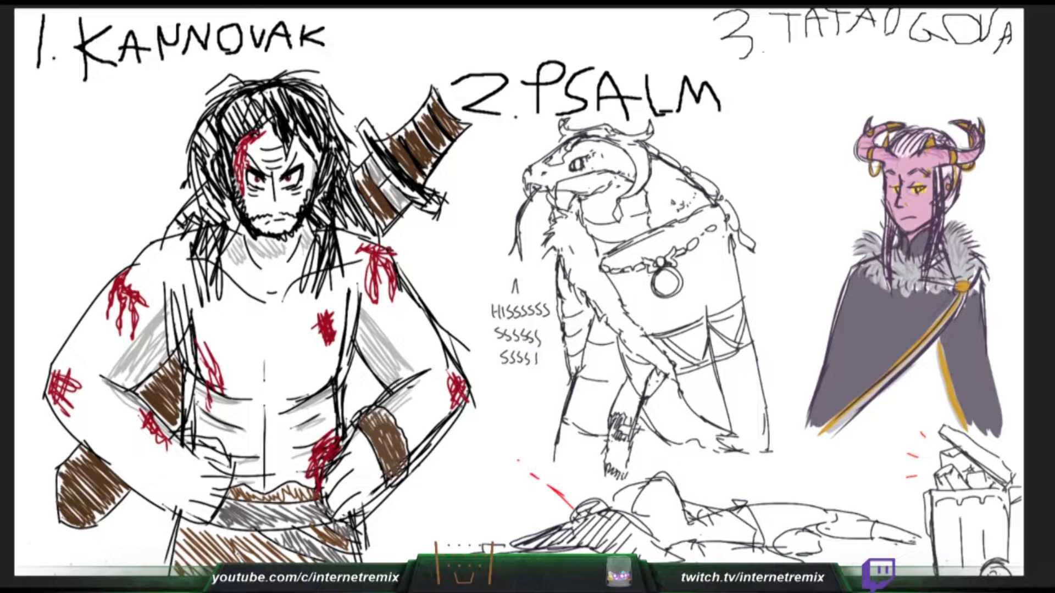
- Draw a wide brown hatched strap running diagonally across Kannovak's chest, from the weapon at his shoulder to the opposite side
{"action": "left_click_drag", "start_coordinate": [242, 318], "coordinate": [286, 341]}
{"action": "key", "text": "ctrl+z"}
{"action": "mouse_move", "coordinate": [364, 178]}
{"action": "left_mouse_down"}
{"action": "mouse_move", "coordinate": [214, 378]}
{"action": "mouse_move", "coordinate": [183, 399]}
{"action": "left_mouse_up"}
{"action": "mouse_move", "coordinate": [393, 196]}
{"action": "left_mouse_down"}
{"action": "mouse_move", "coordinate": [292, 372]}
{"action": "mouse_move", "coordinate": [177, 471]}
{"action": "left_mouse_up"}
{"action": "key", "text": "ctrl+z"}
{"action": "mouse_move", "coordinate": [387, 219]}
{"action": "left_mouse_down"}
{"action": "mouse_move", "coordinate": [278, 354]}
{"action": "mouse_move", "coordinate": [172, 442]}
{"action": "left_mouse_up"}
{"action": "key", "text": "ctrl+z"}
{"action": "key", "text": "ctrl+z"}
{"action": "left_click_drag", "start_coordinate": [358, 191], "coordinate": [179, 393]}
{"action": "mouse_move", "coordinate": [384, 221]}
{"action": "left_mouse_down"}
{"action": "mouse_move", "coordinate": [163, 432]}
{"action": "mouse_move", "coordinate": [305, 319]}
{"action": "mouse_move", "coordinate": [357, 254]}
{"action": "mouse_move", "coordinate": [373, 211]}
{"action": "mouse_move", "coordinate": [301, 330]}
{"action": "mouse_move", "coordinate": [167, 415]}
{"action": "mouse_move", "coordinate": [256, 369]}
{"action": "mouse_move", "coordinate": [369, 229]}
{"action": "mouse_move", "coordinate": [346, 244]}
{"action": "mouse_move", "coordinate": [307, 316]}
{"action": "mouse_move", "coordinate": [201, 404]}
{"action": "mouse_move", "coordinate": [179, 400]}
{"action": "mouse_move", "coordinate": [204, 396]}
{"action": "left_mouse_up"}
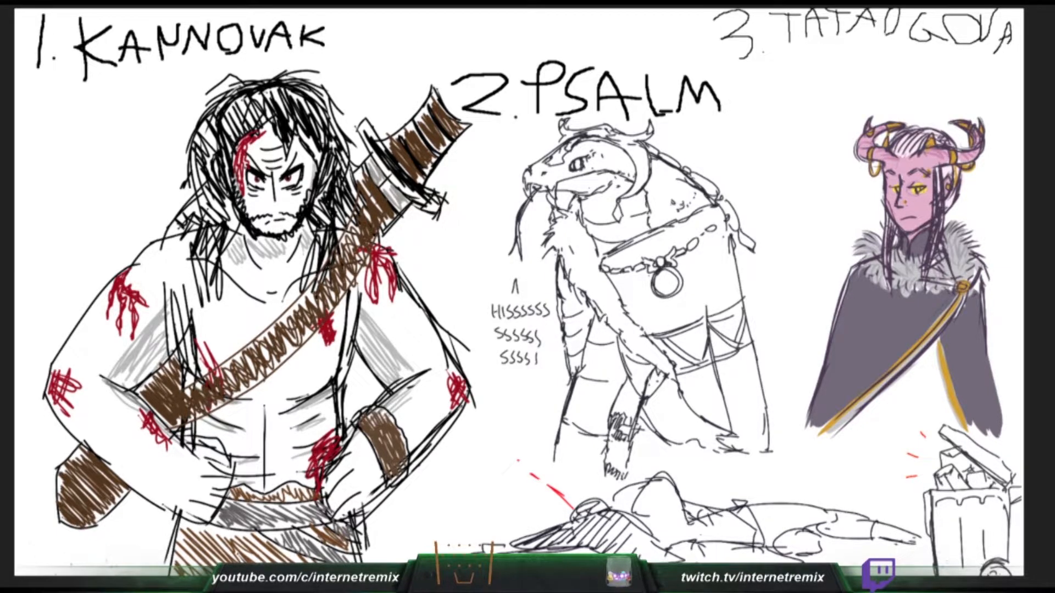
- Add grey touches at both ends of Kannovak's strap and line the gold trim on the horned character's cloak
{"action": "mouse_move", "coordinate": [174, 420]}
{"action": "left_mouse_down"}
{"action": "mouse_move", "coordinate": [169, 404]}
{"action": "mouse_move", "coordinate": [174, 428]}
{"action": "left_mouse_up"}
{"action": "key", "text": "ctrl+z"}
{"action": "mouse_move", "coordinate": [367, 196]}
{"action": "left_mouse_down"}
{"action": "mouse_move", "coordinate": [383, 221]}
{"action": "mouse_move", "coordinate": [369, 199]}
{"action": "left_mouse_up"}
{"action": "left_click_drag", "start_coordinate": [938, 342], "coordinate": [963, 421]}
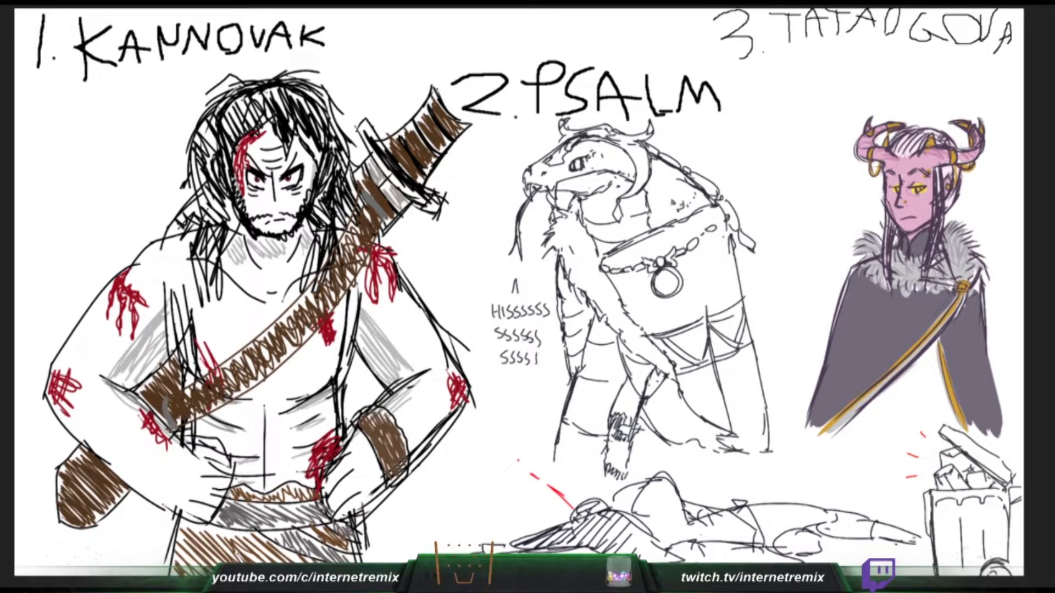
- Undo the latest strokes and close off the upper end of Kannovak's weapon handle with a black outlined cap
{"action": "mouse_move", "coordinate": [832, 420]}
{"action": "left_mouse_down"}
{"action": "mouse_move", "coordinate": [836, 435]}
{"action": "mouse_move", "coordinate": [850, 420]}
{"action": "left_mouse_up"}
{"action": "key", "text": "ctrl+z"}
{"action": "key", "text": "ctrl+z"}
{"action": "key", "text": "ctrl+z"}
{"action": "key", "text": "ctrl+z"}
{"action": "key", "text": "ctrl+z"}
{"action": "key", "text": "ctrl+z"}
{"action": "left_click_drag", "start_coordinate": [434, 86], "coordinate": [472, 123]}
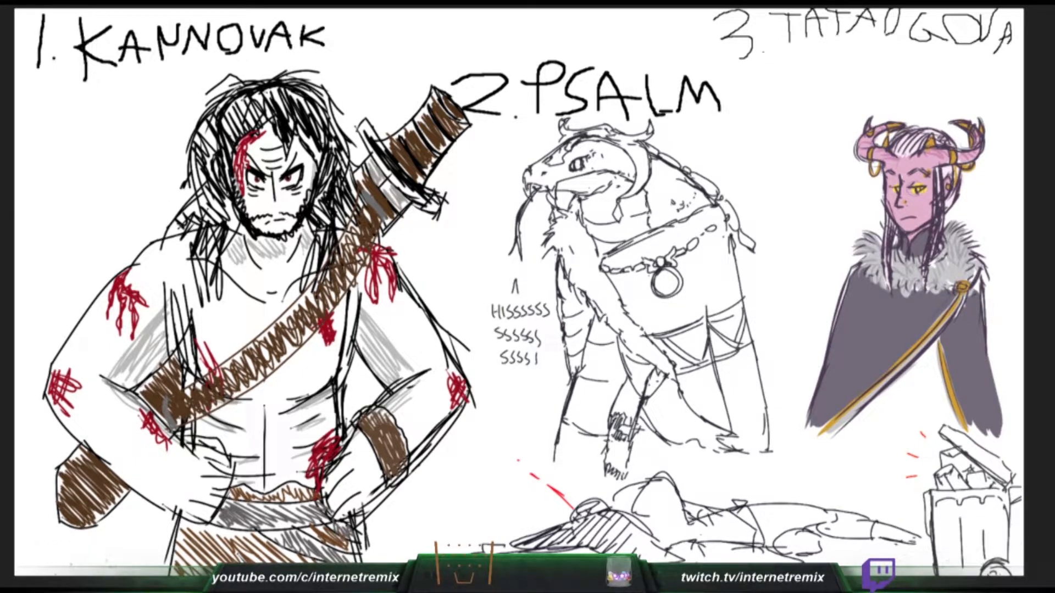
- Erase the large "2. PSALM" and "3. TATAUGOVA" headings above the snake and the horned character
{"action": "mouse_move", "coordinate": [712, 107]}
{"action": "left_mouse_down"}
{"action": "mouse_move", "coordinate": [456, 103]}
{"action": "mouse_move", "coordinate": [500, 107]}
{"action": "left_mouse_up"}
{"action": "mouse_move", "coordinate": [611, 122]}
{"action": "left_mouse_down"}
{"action": "mouse_move", "coordinate": [544, 82]}
{"action": "mouse_move", "coordinate": [478, 87]}
{"action": "mouse_move", "coordinate": [600, 74]}
{"action": "mouse_move", "coordinate": [496, 58]}
{"action": "mouse_move", "coordinate": [691, 85]}
{"action": "mouse_move", "coordinate": [702, 114]}
{"action": "mouse_move", "coordinate": [603, 121]}
{"action": "mouse_move", "coordinate": [604, 100]}
{"action": "left_mouse_up"}
{"action": "mouse_move", "coordinate": [761, 60]}
{"action": "left_mouse_down"}
{"action": "mouse_move", "coordinate": [682, 26]}
{"action": "mouse_move", "coordinate": [824, 19]}
{"action": "mouse_move", "coordinate": [670, 9]}
{"action": "mouse_move", "coordinate": [847, 43]}
{"action": "mouse_move", "coordinate": [803, 32]}
{"action": "mouse_move", "coordinate": [833, 21]}
{"action": "mouse_move", "coordinate": [846, 40]}
{"action": "mouse_move", "coordinate": [853, 28]}
{"action": "mouse_move", "coordinate": [1013, 55]}
{"action": "mouse_move", "coordinate": [1011, 33]}
{"action": "mouse_move", "coordinate": [921, 30]}
{"action": "mouse_move", "coordinate": [1019, 8]}
{"action": "left_mouse_up"}
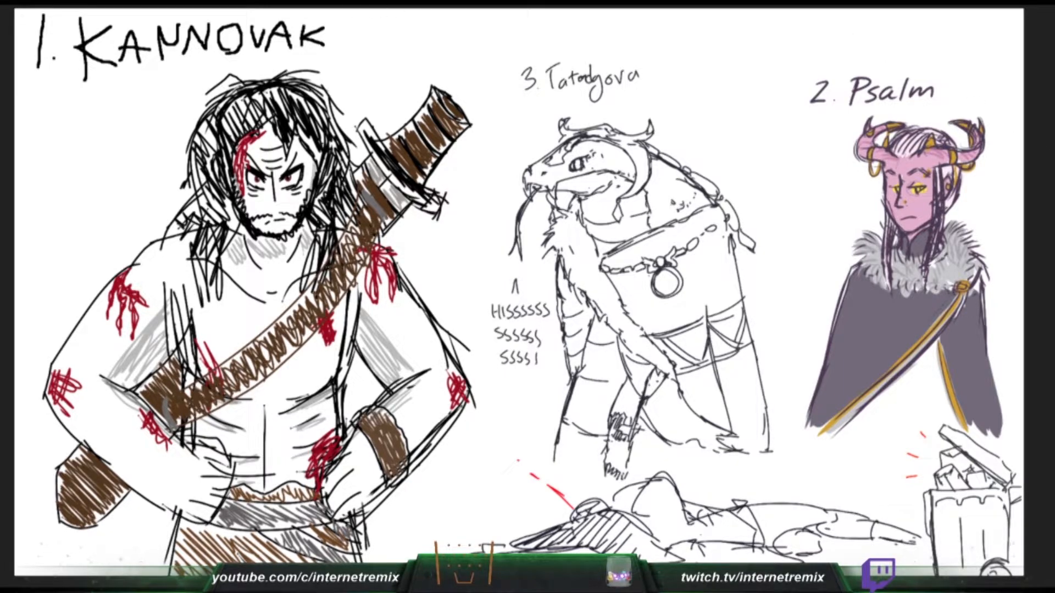
- Clear the finished character drawings from the canvas and erase the "1. KANNOVAK" heading
{"action": "left_click", "coordinate": [10, 2]}
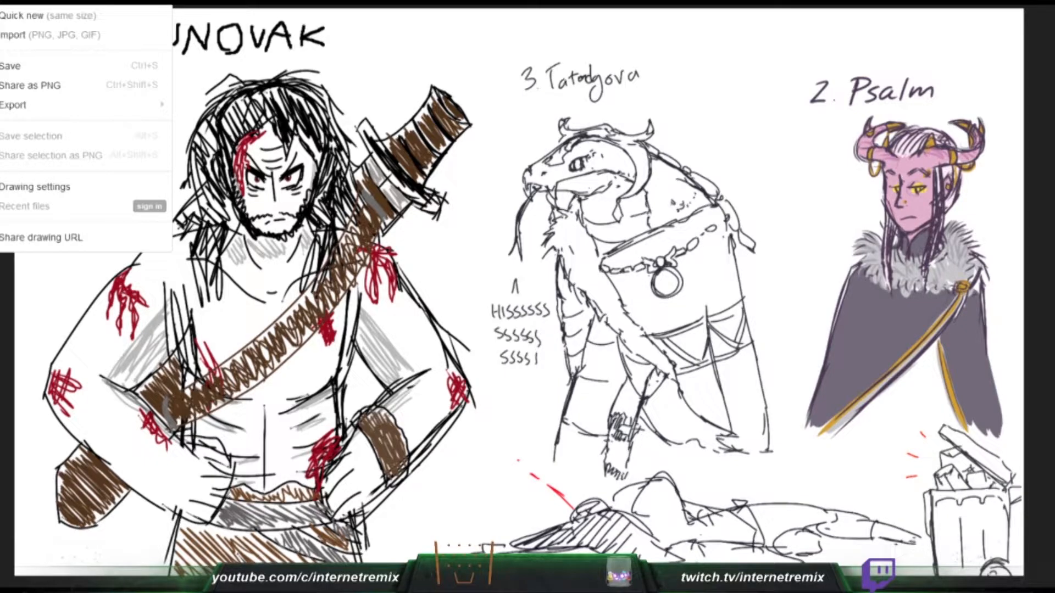
{"action": "key", "text": "Escape"}
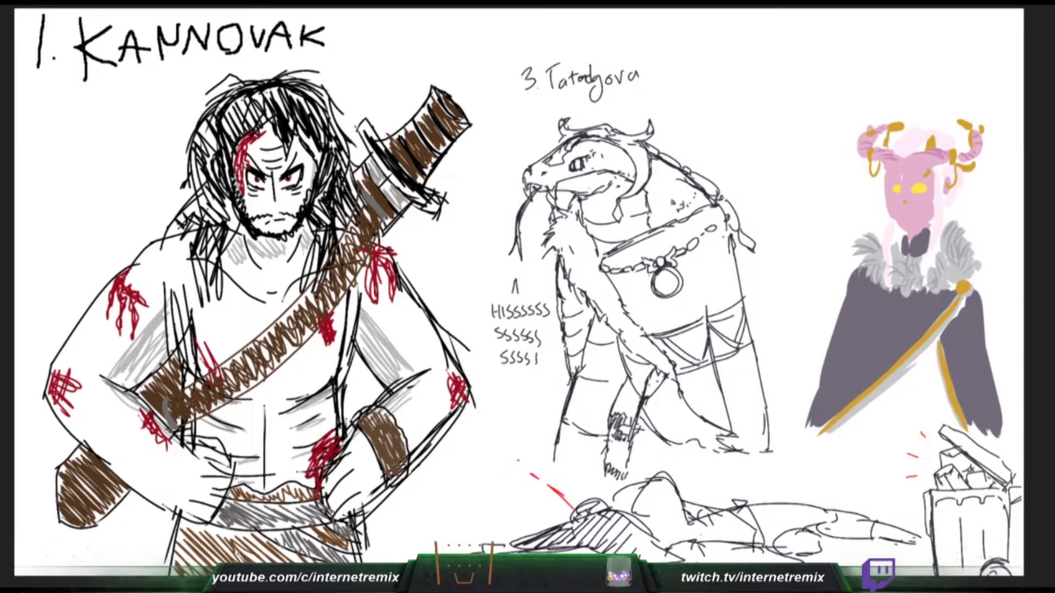
{"action": "mouse_move", "coordinate": [336, 45]}
{"action": "left_mouse_down"}
{"action": "mouse_move", "coordinate": [303, 51]}
{"action": "mouse_move", "coordinate": [319, 42]}
{"action": "mouse_move", "coordinate": [345, 59]}
{"action": "mouse_move", "coordinate": [51, 54]}
{"action": "mouse_move", "coordinate": [260, 34]}
{"action": "left_mouse_up"}
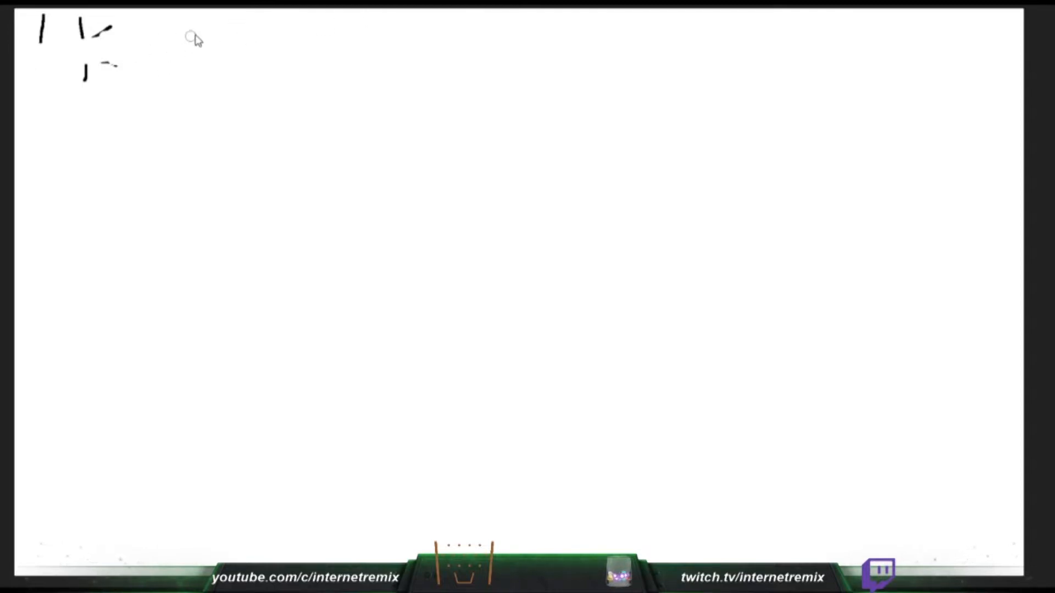
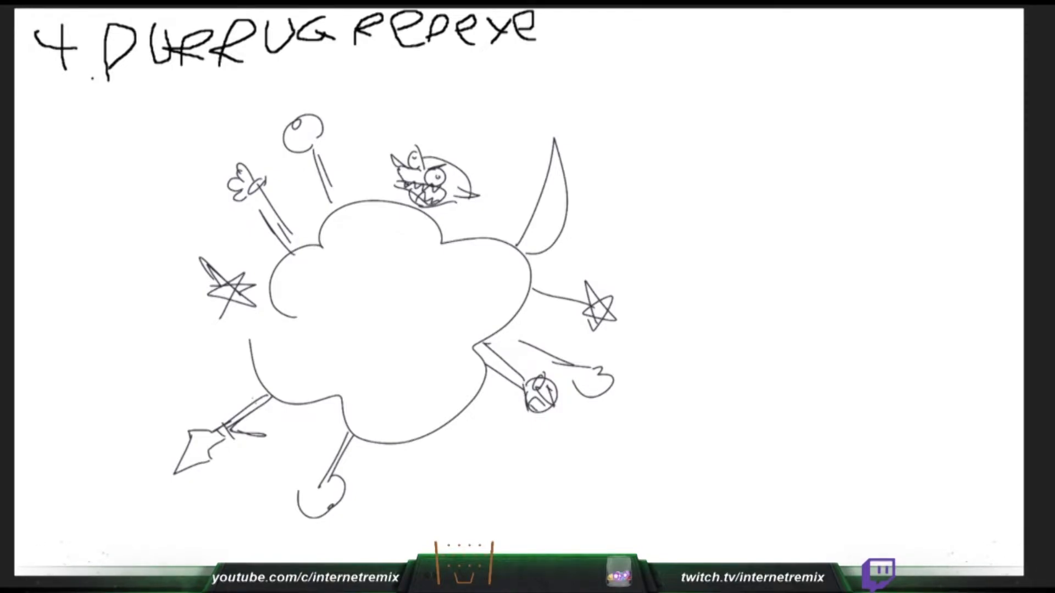
- Write the small note "(4th of his name)" beneath the end of the number 4 heading
{"action": "mouse_move", "coordinate": [417, 56]}
{"action": "left_mouse_down"}
{"action": "mouse_move", "coordinate": [417, 74]}
{"action": "mouse_move", "coordinate": [432, 64]}
{"action": "left_mouse_up"}
{"action": "mouse_move", "coordinate": [430, 58]}
{"action": "left_mouse_down"}
{"action": "mouse_move", "coordinate": [428, 70]}
{"action": "mouse_move", "coordinate": [438, 69]}
{"action": "left_mouse_up"}
{"action": "left_click_drag", "start_coordinate": [437, 61], "coordinate": [449, 68]}
{"action": "left_click_drag", "start_coordinate": [456, 59], "coordinate": [455, 61]}
{"action": "left_click_drag", "start_coordinate": [467, 57], "coordinate": [464, 70]}
{"action": "left_click_drag", "start_coordinate": [460, 65], "coordinate": [478, 71]}
{"action": "left_click_drag", "start_coordinate": [482, 64], "coordinate": [502, 69]}
{"action": "left_click_drag", "start_coordinate": [506, 64], "coordinate": [511, 68]}
{"action": "left_click_drag", "start_coordinate": [513, 62], "coordinate": [531, 67]}
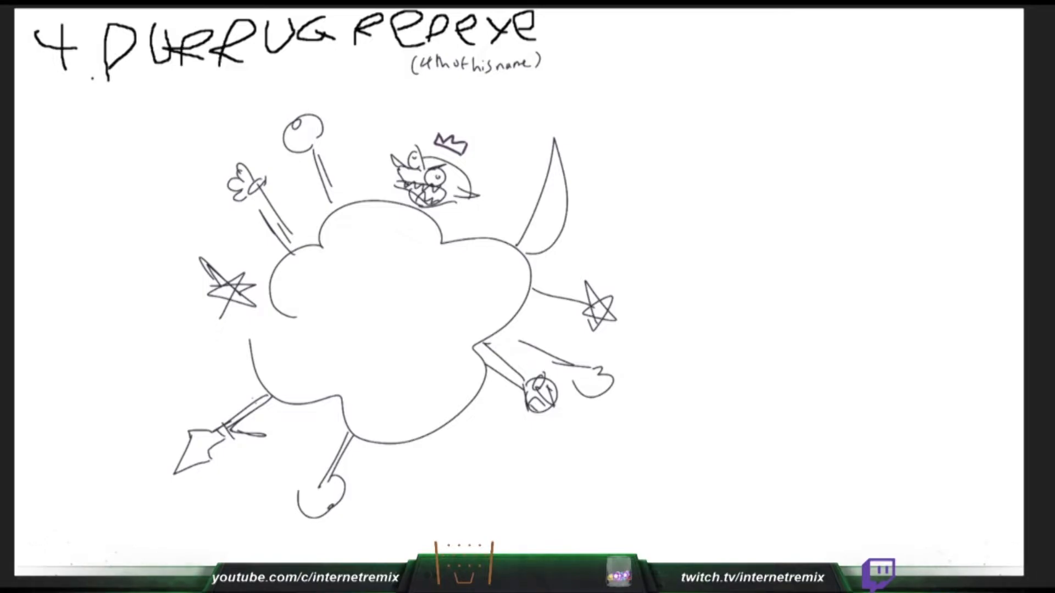
- Clear the large dust-cloud sketch and redraw it as a smaller scalloped cloud under the number 4 heading
{"action": "key", "text": "Delete"}
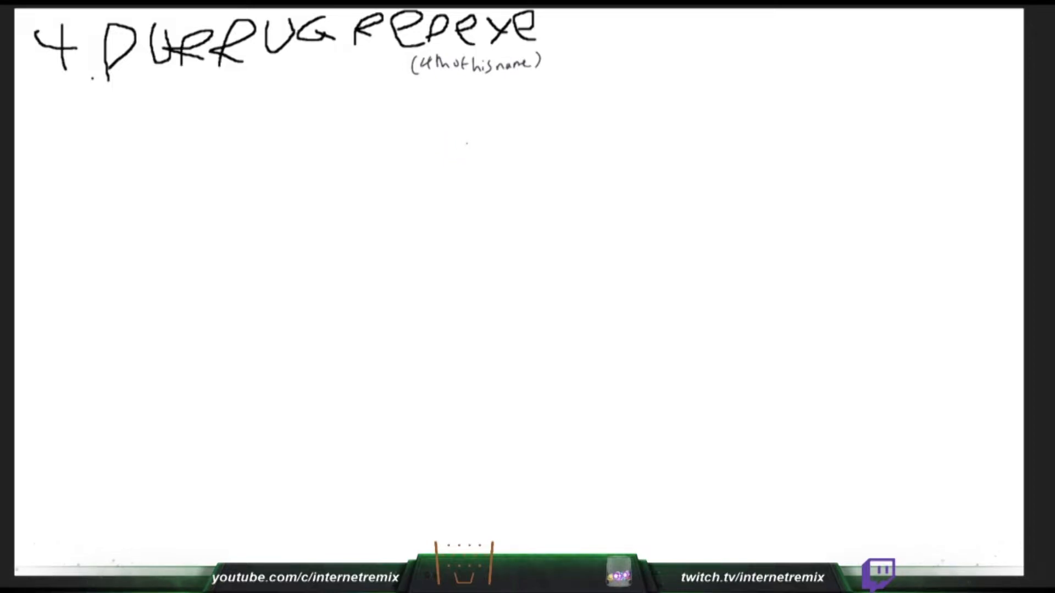
{"action": "mouse_move", "coordinate": [238, 193]}
{"action": "left_mouse_down"}
{"action": "mouse_move", "coordinate": [272, 183]}
{"action": "mouse_move", "coordinate": [313, 206]}
{"action": "mouse_move", "coordinate": [243, 234]}
{"action": "left_mouse_up"}
{"action": "mouse_move", "coordinate": [230, 213]}
{"action": "left_mouse_down"}
{"action": "mouse_move", "coordinate": [215, 250]}
{"action": "mouse_move", "coordinate": [270, 252]}
{"action": "left_mouse_up"}
{"action": "mouse_move", "coordinate": [308, 213]}
{"action": "left_mouse_down"}
{"action": "mouse_move", "coordinate": [322, 214]}
{"action": "mouse_move", "coordinate": [307, 245]}
{"action": "left_mouse_up"}
{"action": "left_click_drag", "start_coordinate": [326, 240], "coordinate": [287, 261]}
{"action": "mouse_move", "coordinate": [238, 196]}
{"action": "left_mouse_down"}
{"action": "mouse_move", "coordinate": [218, 164]}
{"action": "mouse_move", "coordinate": [242, 191]}
{"action": "left_mouse_up"}
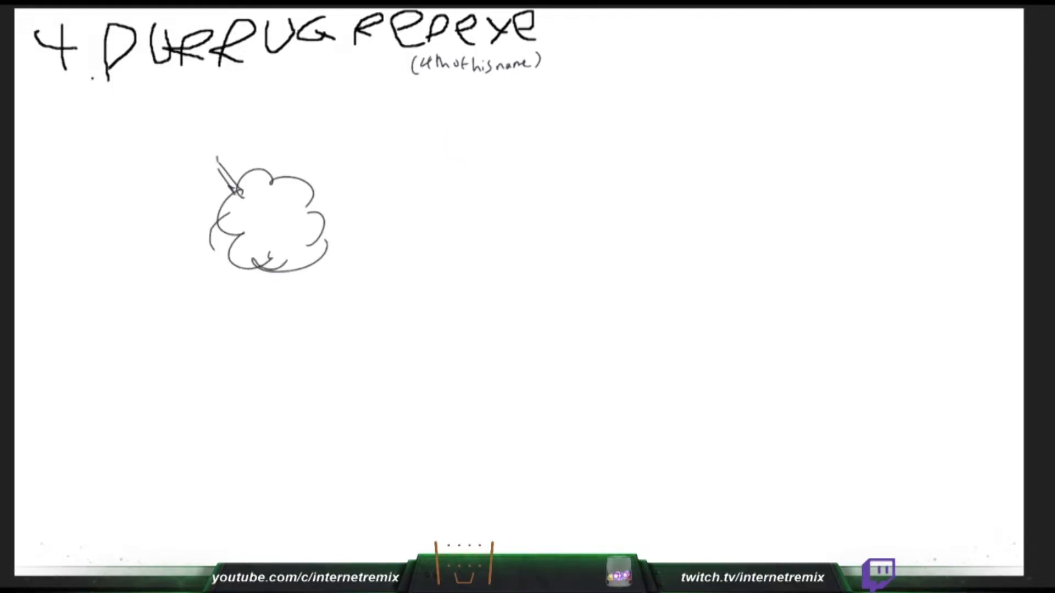
- Draw a fist on the arm sticking out of the cloud and a crowned goblin head above it
{"action": "mouse_move", "coordinate": [216, 153]}
{"action": "left_mouse_down"}
{"action": "mouse_move", "coordinate": [223, 162]}
{"action": "mouse_move", "coordinate": [215, 149]}
{"action": "mouse_move", "coordinate": [200, 156]}
{"action": "left_mouse_up"}
{"action": "left_click_drag", "start_coordinate": [207, 154], "coordinate": [199, 162]}
{"action": "mouse_move", "coordinate": [293, 158]}
{"action": "left_mouse_down"}
{"action": "mouse_move", "coordinate": [307, 160]}
{"action": "mouse_move", "coordinate": [301, 152]}
{"action": "mouse_move", "coordinate": [282, 166]}
{"action": "left_mouse_up"}
{"action": "mouse_move", "coordinate": [292, 159]}
{"action": "left_mouse_down"}
{"action": "mouse_move", "coordinate": [322, 172]}
{"action": "mouse_move", "coordinate": [284, 167]}
{"action": "mouse_move", "coordinate": [345, 171]}
{"action": "mouse_move", "coordinate": [294, 174]}
{"action": "left_mouse_up"}
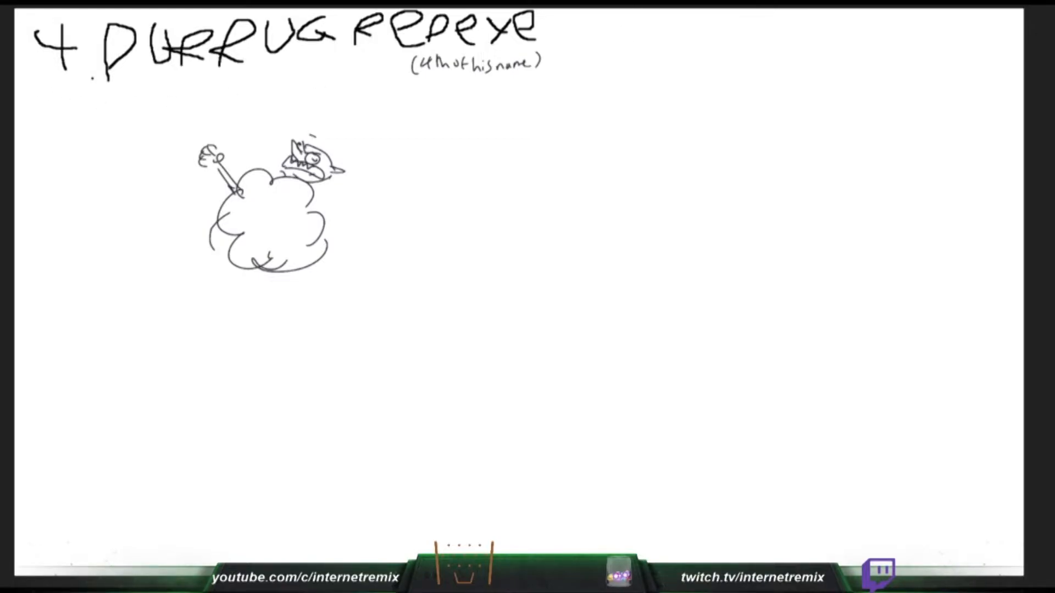
{"action": "mouse_move", "coordinate": [324, 138]}
{"action": "left_mouse_down"}
{"action": "mouse_move", "coordinate": [309, 118]}
{"action": "mouse_move", "coordinate": [331, 138]}
{"action": "left_mouse_up"}
- Write the heading "5. AROLUMIN" with a vertical divider before it, and sketch a limb sticking out beneath the cloud
{"action": "mouse_move", "coordinate": [619, 16]}
{"action": "left_mouse_down"}
{"action": "mouse_move", "coordinate": [604, 47]}
{"action": "mouse_move", "coordinate": [577, 57]}
{"action": "left_mouse_up"}
{"action": "left_click", "coordinate": [629, 59]}
{"action": "left_click_drag", "start_coordinate": [264, 272], "coordinate": [258, 291]}
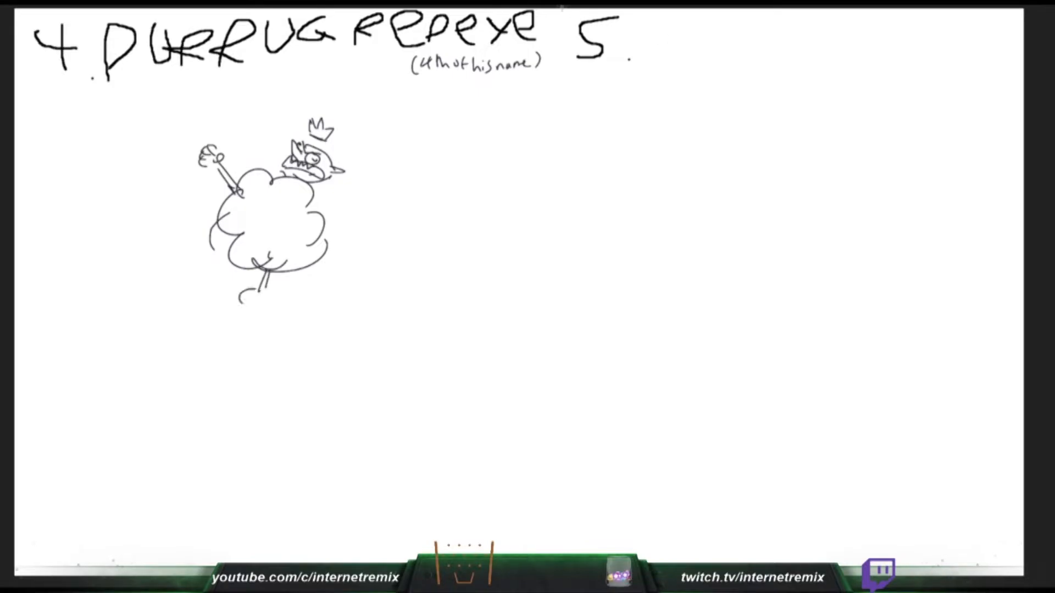
{"action": "left_click_drag", "start_coordinate": [561, 8], "coordinate": [567, 48]}
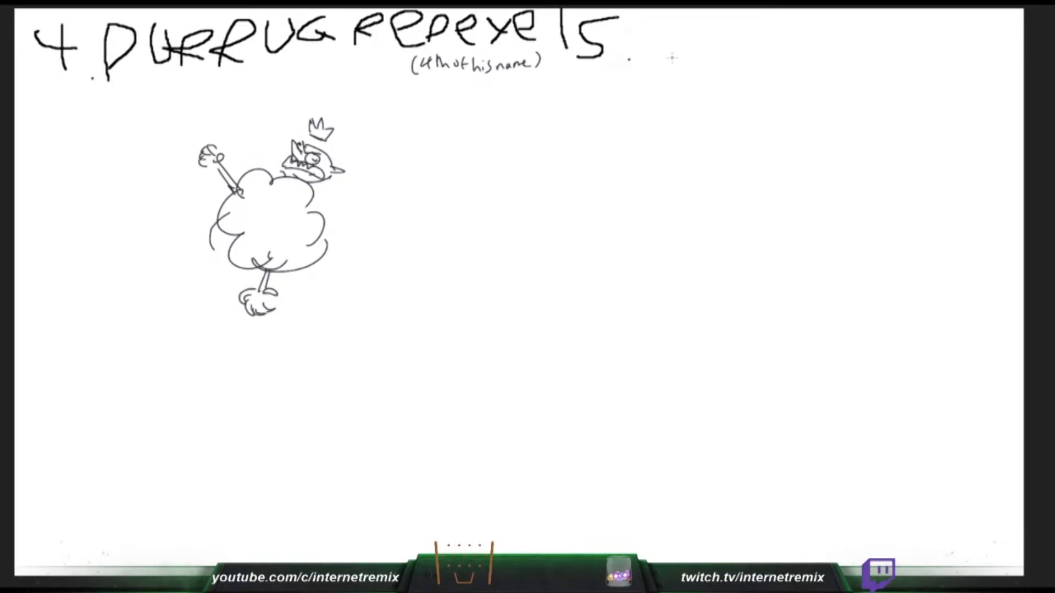
{"action": "mouse_move", "coordinate": [659, 62]}
{"action": "left_mouse_down"}
{"action": "mouse_move", "coordinate": [684, 56]}
{"action": "mouse_move", "coordinate": [687, 39]}
{"action": "mouse_move", "coordinate": [696, 54]}
{"action": "mouse_move", "coordinate": [717, 26]}
{"action": "mouse_move", "coordinate": [718, 48]}
{"action": "mouse_move", "coordinate": [761, 30]}
{"action": "mouse_move", "coordinate": [745, 41]}
{"action": "mouse_move", "coordinate": [794, 38]}
{"action": "mouse_move", "coordinate": [818, 10]}
{"action": "left_mouse_up"}
{"action": "mouse_move", "coordinate": [828, 43]}
{"action": "left_mouse_down"}
{"action": "mouse_move", "coordinate": [831, 25]}
{"action": "mouse_move", "coordinate": [859, 44]}
{"action": "mouse_move", "coordinate": [883, 12]}
{"action": "left_mouse_up"}
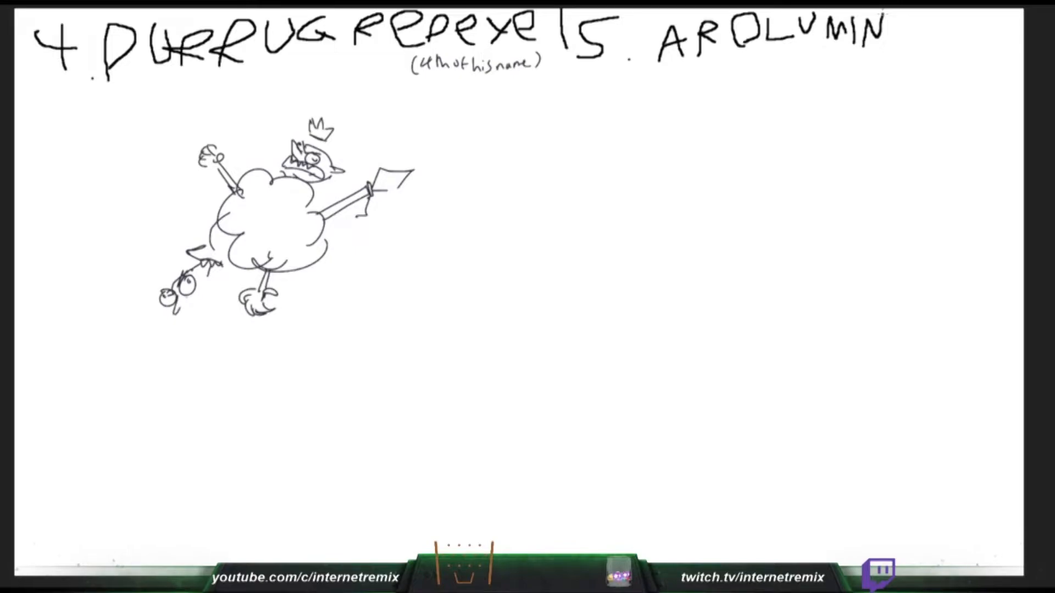
- Add arms and grasping hands below the two goblin heads at the cloud's lower left
{"action": "mouse_move", "coordinate": [195, 288]}
{"action": "left_mouse_down"}
{"action": "mouse_move", "coordinate": [179, 316]}
{"action": "mouse_move", "coordinate": [196, 293]}
{"action": "left_mouse_up"}
{"action": "left_click_drag", "start_coordinate": [195, 293], "coordinate": [200, 297]}
{"action": "mouse_move", "coordinate": [199, 300]}
{"action": "left_mouse_down"}
{"action": "mouse_move", "coordinate": [228, 298]}
{"action": "mouse_move", "coordinate": [212, 253]}
{"action": "mouse_move", "coordinate": [230, 247]}
{"action": "mouse_move", "coordinate": [201, 251]}
{"action": "mouse_move", "coordinate": [230, 242]}
{"action": "mouse_move", "coordinate": [225, 310]}
{"action": "mouse_move", "coordinate": [194, 324]}
{"action": "mouse_move", "coordinate": [190, 339]}
{"action": "left_mouse_up"}
{"action": "left_click_drag", "start_coordinate": [200, 325], "coordinate": [209, 344]}
{"action": "mouse_move", "coordinate": [214, 327]}
{"action": "left_mouse_down"}
{"action": "mouse_move", "coordinate": [220, 343]}
{"action": "mouse_move", "coordinate": [162, 337]}
{"action": "mouse_move", "coordinate": [167, 349]}
{"action": "mouse_move", "coordinate": [150, 365]}
{"action": "left_mouse_up"}
{"action": "left_click_drag", "start_coordinate": [168, 335], "coordinate": [186, 350]}
{"action": "left_click_drag", "start_coordinate": [163, 351], "coordinate": [156, 356]}
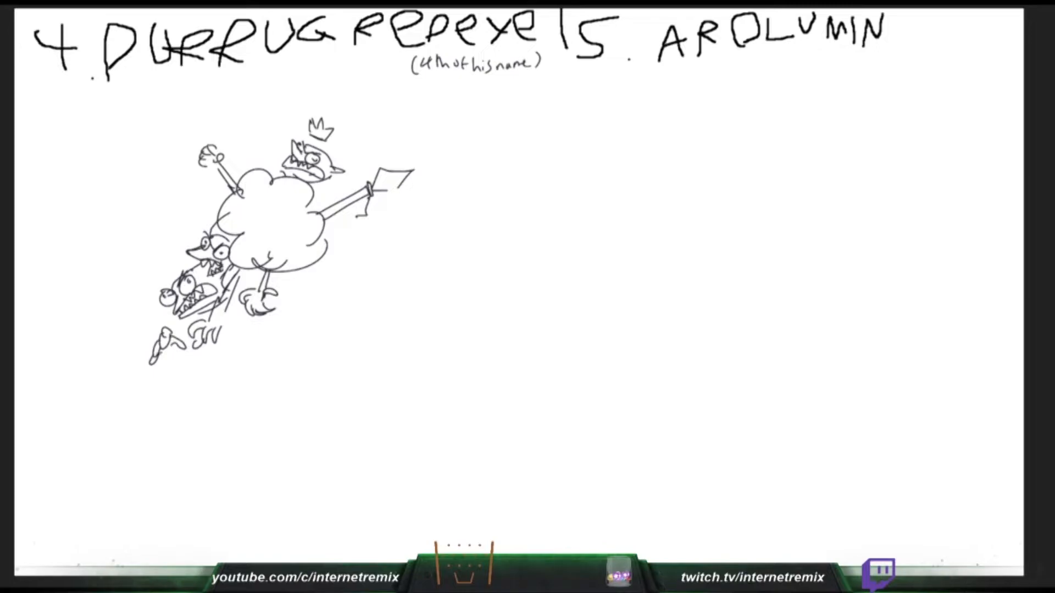
{"action": "left_click_drag", "start_coordinate": [186, 317], "coordinate": [174, 335]}
{"action": "left_click_drag", "start_coordinate": [195, 315], "coordinate": [180, 337]}
- Draw a curved blade pointing down from the cloud's underside, with curved motion lines beside it
{"action": "mouse_move", "coordinate": [306, 270]}
{"action": "left_mouse_down"}
{"action": "mouse_move", "coordinate": [364, 324]}
{"action": "mouse_move", "coordinate": [352, 338]}
{"action": "mouse_move", "coordinate": [373, 324]}
{"action": "mouse_move", "coordinate": [349, 339]}
{"action": "left_mouse_up"}
{"action": "mouse_move", "coordinate": [292, 273]}
{"action": "left_mouse_down"}
{"action": "mouse_move", "coordinate": [307, 264]}
{"action": "mouse_move", "coordinate": [342, 283]}
{"action": "left_mouse_up"}
{"action": "left_click_drag", "start_coordinate": [367, 269], "coordinate": [350, 300]}
{"action": "left_click_drag", "start_coordinate": [377, 271], "coordinate": [356, 302]}
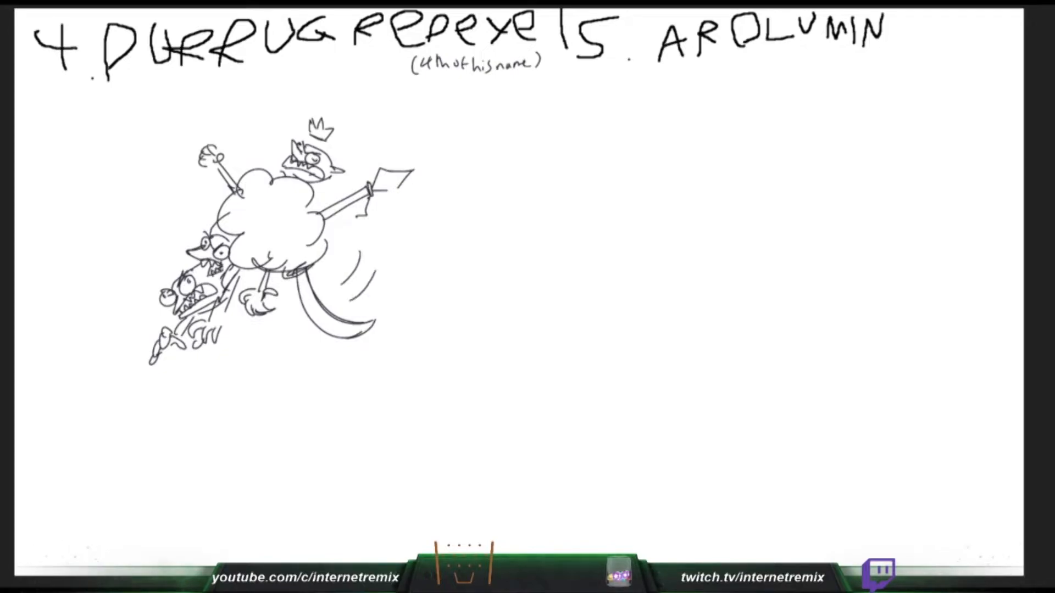
- Add dust puffs with streak lines flying off the left and right sides of the cloud
{"action": "mouse_move", "coordinate": [173, 181]}
{"action": "left_mouse_down"}
{"action": "mouse_move", "coordinate": [206, 208]}
{"action": "mouse_move", "coordinate": [144, 151]}
{"action": "mouse_move", "coordinate": [167, 187]}
{"action": "left_mouse_up"}
{"action": "left_click_drag", "start_coordinate": [348, 247], "coordinate": [401, 238]}
{"action": "mouse_move", "coordinate": [396, 239]}
{"action": "left_mouse_down"}
{"action": "mouse_move", "coordinate": [389, 220]}
{"action": "mouse_move", "coordinate": [422, 233]}
{"action": "left_mouse_up"}
{"action": "left_click_drag", "start_coordinate": [385, 245], "coordinate": [423, 242]}
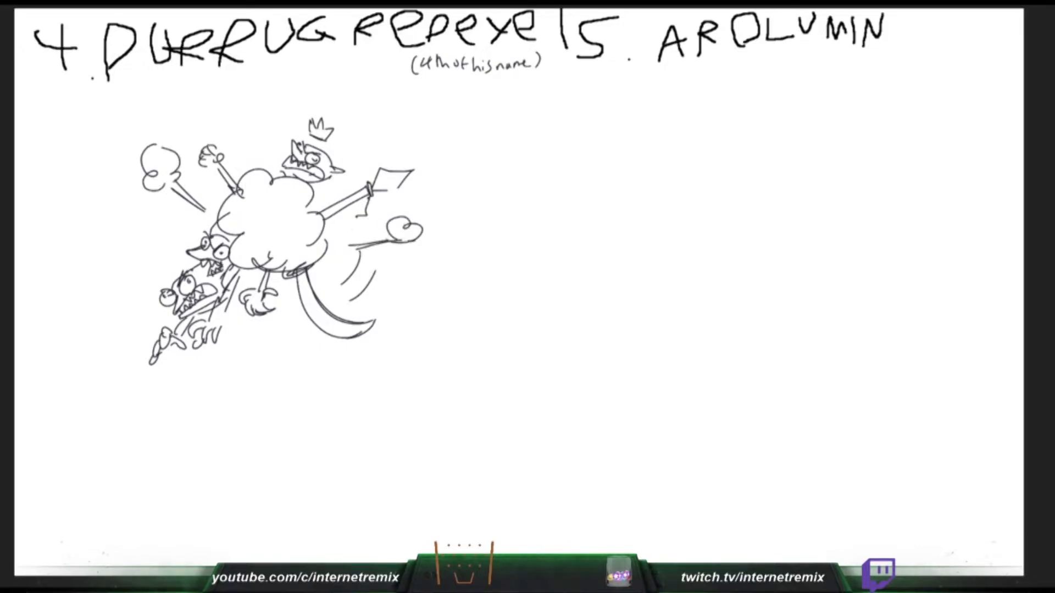
- Add dust puffs with streak lines above and below the cloud, and try an oval head under the AROLUMIN heading
{"action": "mouse_move", "coordinate": [804, 100]}
{"action": "left_mouse_down"}
{"action": "mouse_move", "coordinate": [793, 201]}
{"action": "mouse_move", "coordinate": [791, 100]}
{"action": "left_mouse_up"}
{"action": "left_click_drag", "start_coordinate": [265, 99], "coordinate": [267, 144]}
{"action": "left_click_drag", "start_coordinate": [269, 104], "coordinate": [268, 139]}
{"action": "key", "text": "ctrl+z"}
{"action": "mouse_move", "coordinate": [264, 84]}
{"action": "left_mouse_down"}
{"action": "mouse_move", "coordinate": [273, 67]}
{"action": "mouse_move", "coordinate": [273, 91]}
{"action": "left_mouse_up"}
{"action": "left_click_drag", "start_coordinate": [257, 326], "coordinate": [247, 363]}
{"action": "mouse_move", "coordinate": [821, 91]}
{"action": "left_mouse_down"}
{"action": "mouse_move", "coordinate": [783, 110]}
{"action": "mouse_move", "coordinate": [825, 84]}
{"action": "left_mouse_up"}
{"action": "left_click_drag", "start_coordinate": [259, 326], "coordinate": [243, 377]}
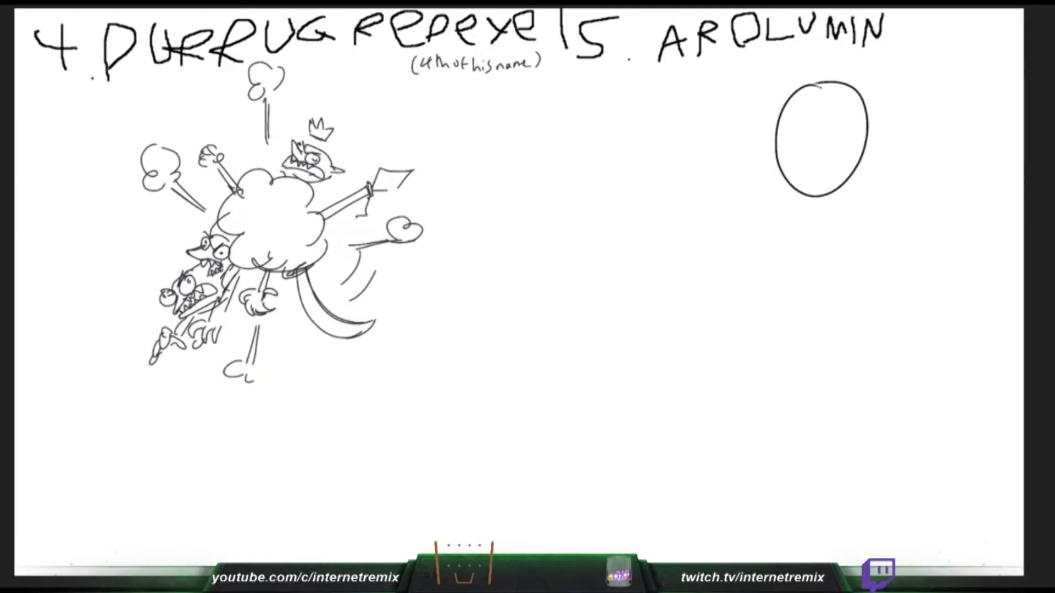
- Redraw Arolumin's oval head slightly farther right and add stars at the upper right and left of the cloud
{"action": "key", "text": "ctrl+z"}
{"action": "left_click_drag", "start_coordinate": [373, 141], "coordinate": [350, 165]}
{"action": "mouse_move", "coordinate": [368, 116]}
{"action": "left_mouse_down"}
{"action": "mouse_move", "coordinate": [393, 142]}
{"action": "mouse_move", "coordinate": [375, 123]}
{"action": "left_mouse_up"}
{"action": "mouse_move", "coordinate": [831, 94]}
{"action": "left_mouse_down"}
{"action": "mouse_move", "coordinate": [867, 90]}
{"action": "mouse_move", "coordinate": [825, 95]}
{"action": "left_mouse_up"}
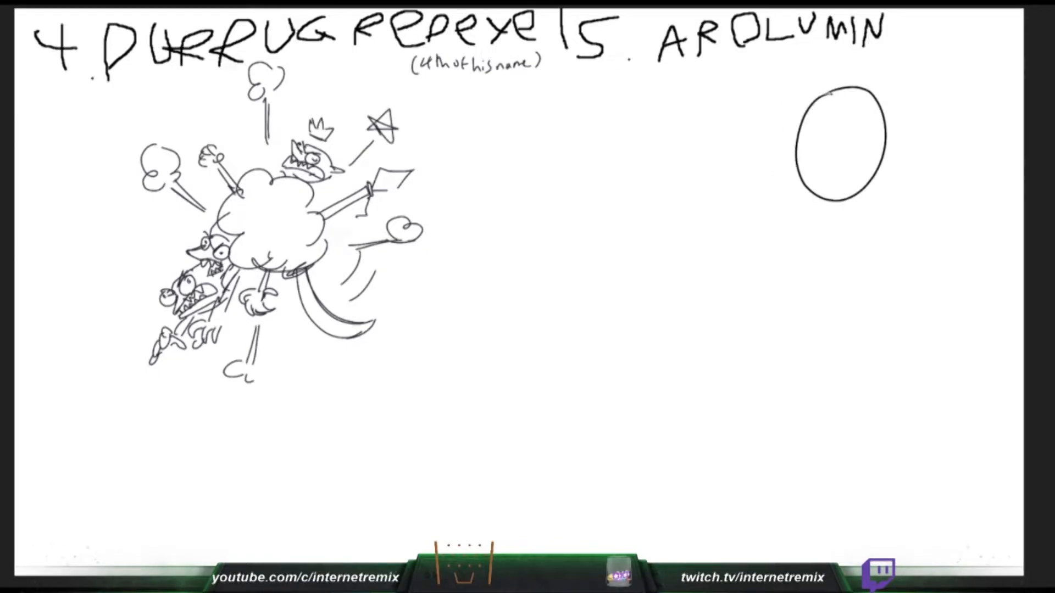
{"action": "left_click_drag", "start_coordinate": [187, 235], "coordinate": [160, 243]}
{"action": "mouse_move", "coordinate": [151, 234]}
{"action": "left_mouse_down"}
{"action": "mouse_move", "coordinate": [169, 248]}
{"action": "mouse_move", "coordinate": [151, 250]}
{"action": "left_mouse_up"}
- Outline the left side of Arolumin's face inside the oval and draw a star with a streak below the cloud
{"action": "left_click_drag", "start_coordinate": [821, 98], "coordinate": [805, 120]}
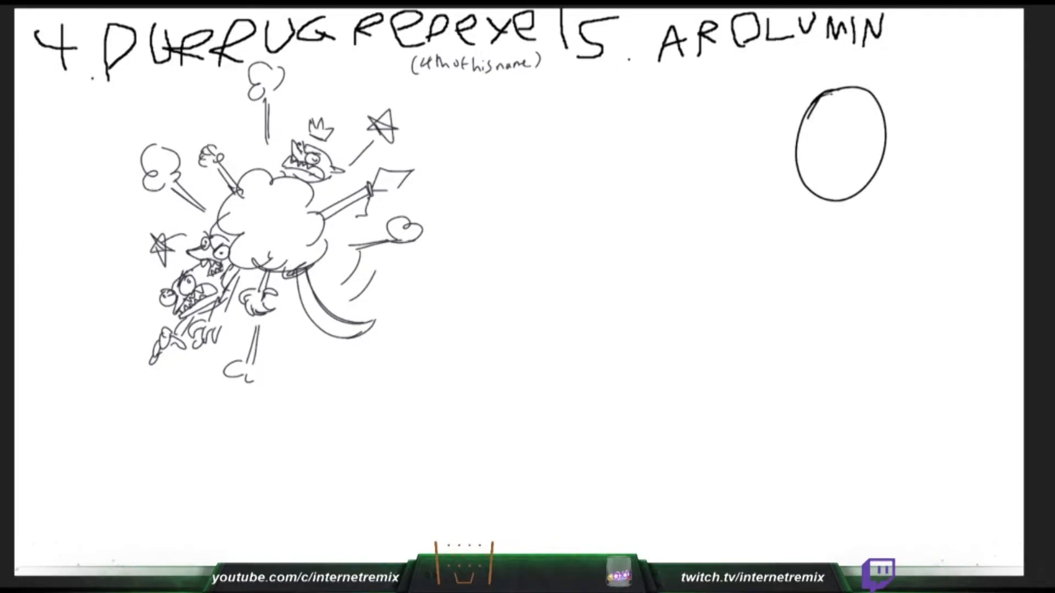
{"action": "left_click_drag", "start_coordinate": [305, 319], "coordinate": [312, 348]}
{"action": "left_click_drag", "start_coordinate": [815, 103], "coordinate": [806, 142]}
{"action": "mouse_move", "coordinate": [302, 354]}
{"action": "left_mouse_down"}
{"action": "mouse_move", "coordinate": [315, 360]}
{"action": "mouse_move", "coordinate": [322, 389]}
{"action": "left_mouse_up"}
{"action": "left_click_drag", "start_coordinate": [807, 116], "coordinate": [809, 149]}
{"action": "left_click_drag", "start_coordinate": [322, 389], "coordinate": [301, 355]}
{"action": "mouse_move", "coordinate": [806, 127]}
{"action": "left_mouse_down"}
{"action": "mouse_move", "coordinate": [808, 183]}
{"action": "mouse_move", "coordinate": [823, 213]}
{"action": "mouse_move", "coordinate": [863, 186]}
{"action": "left_mouse_up"}
- Close Arolumin's pointed chin, and add a circle above the cloud's raised fist and small marks over the right puff
{"action": "mouse_move", "coordinate": [231, 147]}
{"action": "left_mouse_down"}
{"action": "mouse_move", "coordinate": [261, 144]}
{"action": "mouse_move", "coordinate": [239, 154]}
{"action": "left_mouse_up"}
{"action": "key", "text": "ctrl+z"}
{"action": "left_click_drag", "start_coordinate": [234, 148], "coordinate": [241, 150]}
{"action": "left_click_drag", "start_coordinate": [823, 214], "coordinate": [865, 178]}
{"action": "left_click_drag", "start_coordinate": [399, 199], "coordinate": [401, 218]}
{"action": "left_click_drag", "start_coordinate": [395, 203], "coordinate": [395, 213]}
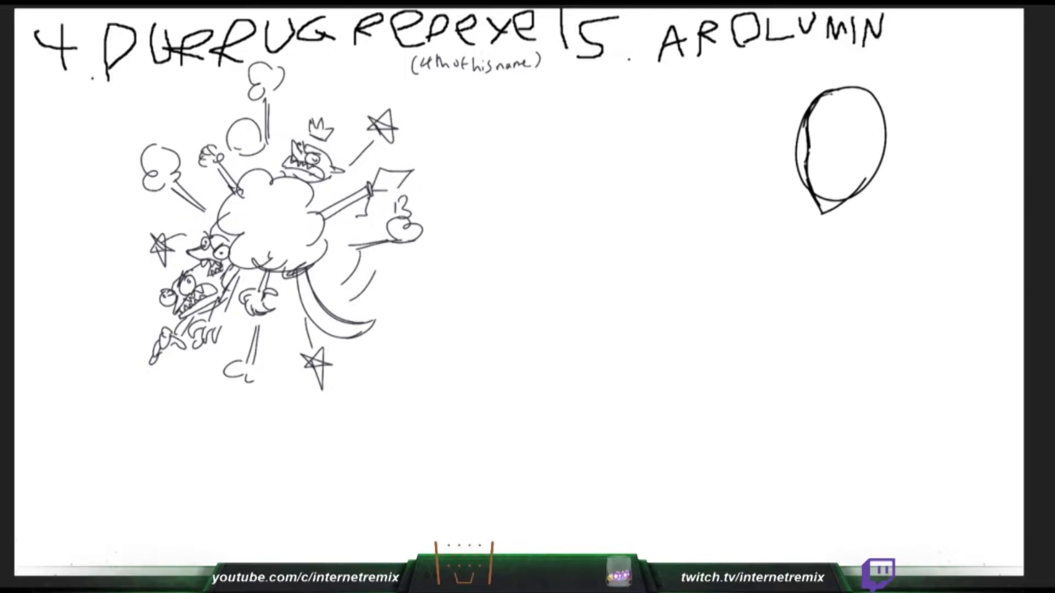
- Add small debris marks below the cloud and darken the upper left edge of Arolumin's head
{"action": "left_click_drag", "start_coordinate": [285, 321], "coordinate": [285, 335]}
{"action": "left_click_drag", "start_coordinate": [210, 355], "coordinate": [213, 354]}
{"action": "left_click_drag", "start_coordinate": [805, 119], "coordinate": [807, 144]}
{"action": "left_click_drag", "start_coordinate": [816, 98], "coordinate": [808, 130]}
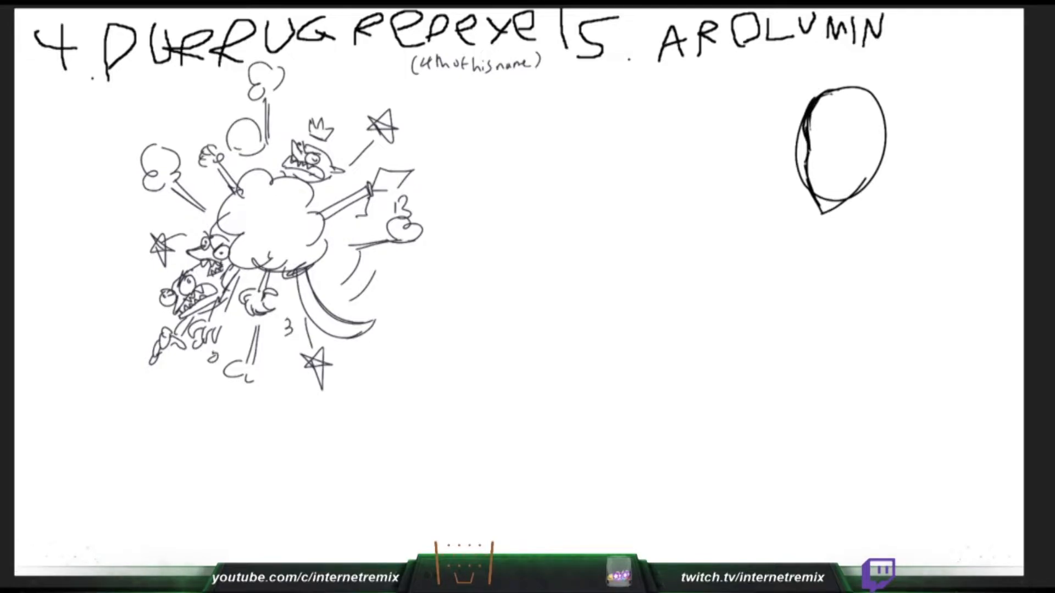
- Draw a long pointed ear on the right side of Arolumin's head and the two neck lines
{"action": "left_click_drag", "start_coordinate": [872, 155], "coordinate": [864, 182]}
{"action": "key", "text": "ctrl+z"}
{"action": "mouse_move", "coordinate": [864, 144]}
{"action": "left_mouse_down"}
{"action": "mouse_move", "coordinate": [919, 103]}
{"action": "mouse_move", "coordinate": [871, 168]}
{"action": "mouse_move", "coordinate": [890, 214]}
{"action": "mouse_move", "coordinate": [836, 223]}
{"action": "mouse_move", "coordinate": [828, 242]}
{"action": "left_mouse_up"}
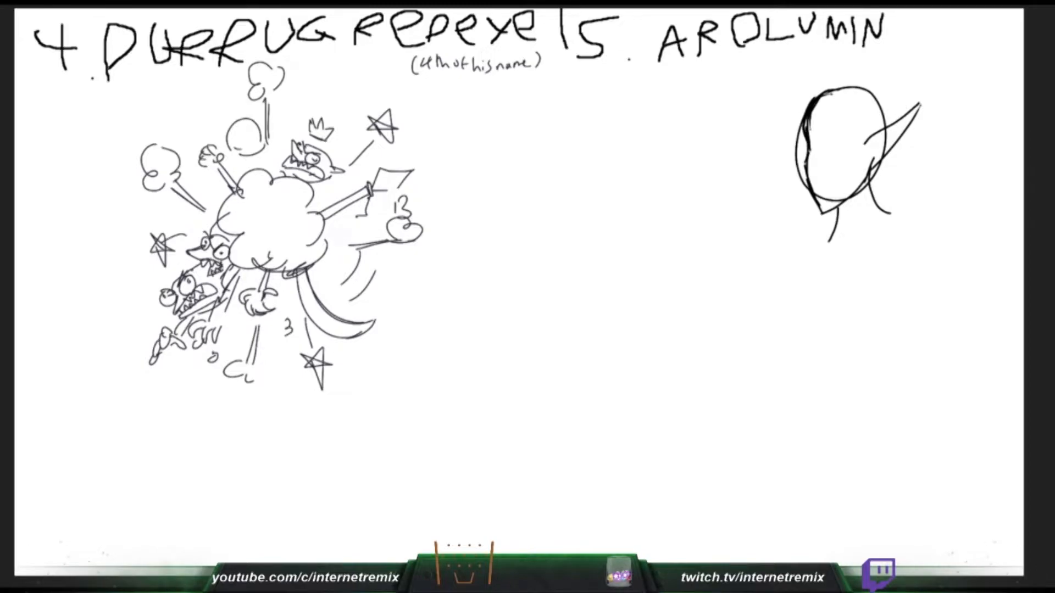
- Draw the narrow pointed ear on the left side of Arolumin's head, undoing and retrying its strokes
{"action": "left_click_drag", "start_coordinate": [807, 144], "coordinate": [769, 102]}
{"action": "key", "text": "ctrl+z"}
{"action": "mouse_move", "coordinate": [807, 142]}
{"action": "left_mouse_down"}
{"action": "mouse_move", "coordinate": [789, 103]}
{"action": "mouse_move", "coordinate": [808, 186]}
{"action": "left_mouse_up"}
{"action": "key", "text": "ctrl+z"}
{"action": "left_click_drag", "start_coordinate": [784, 105], "coordinate": [809, 171]}
{"action": "key", "text": "ctrl+z"}
{"action": "left_click_drag", "start_coordinate": [788, 105], "coordinate": [812, 186]}
{"action": "key", "text": "ctrl+z"}
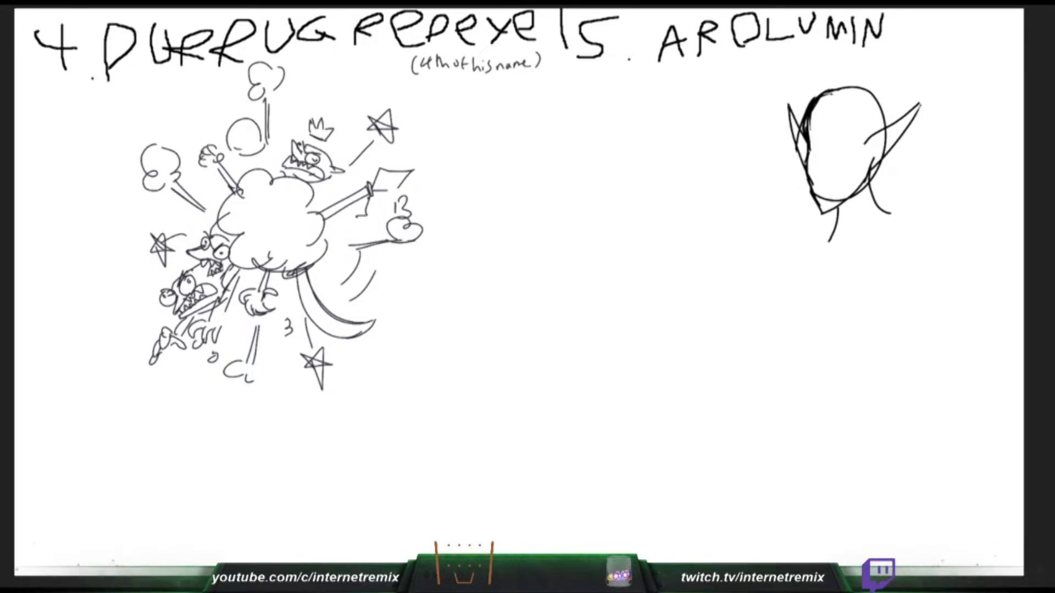
- Refine Arolumin's left ear and draw a ruffled collar line running into the front edge of the coat
{"action": "left_click_drag", "start_coordinate": [802, 141], "coordinate": [795, 138]}
{"action": "left_click_drag", "start_coordinate": [799, 123], "coordinate": [801, 156]}
{"action": "left_click_drag", "start_coordinate": [814, 273], "coordinate": [812, 320]}
{"action": "mouse_move", "coordinate": [817, 256]}
{"action": "left_mouse_down"}
{"action": "mouse_move", "coordinate": [814, 274]}
{"action": "mouse_move", "coordinate": [822, 248]}
{"action": "mouse_move", "coordinate": [890, 213]}
{"action": "left_mouse_up"}
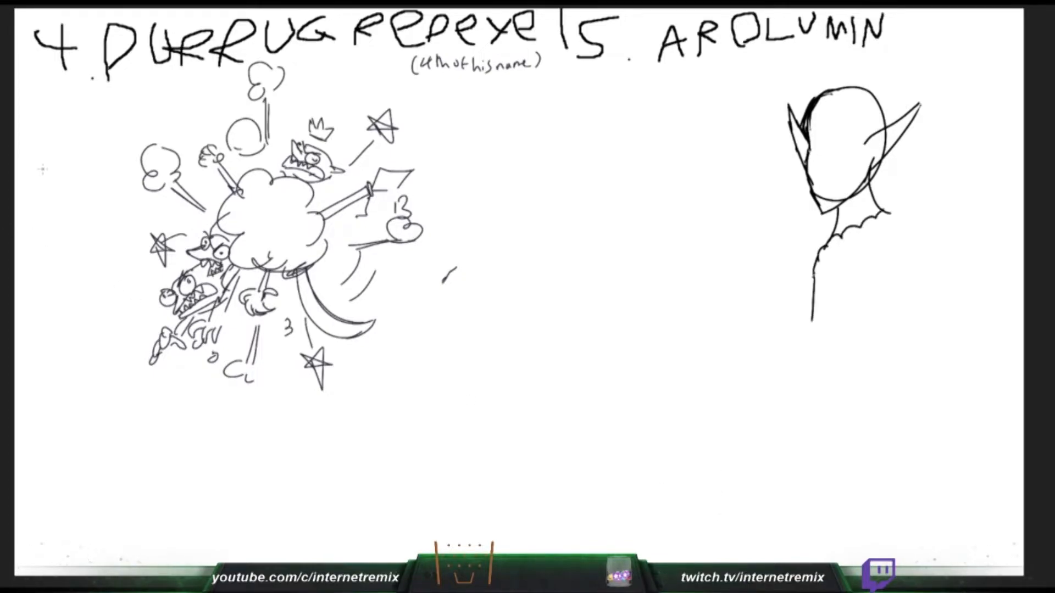
- Write the heading "6. GREYANNA" in large letters below Arolumin
{"action": "left_click_drag", "start_coordinate": [682, 466], "coordinate": [662, 487]}
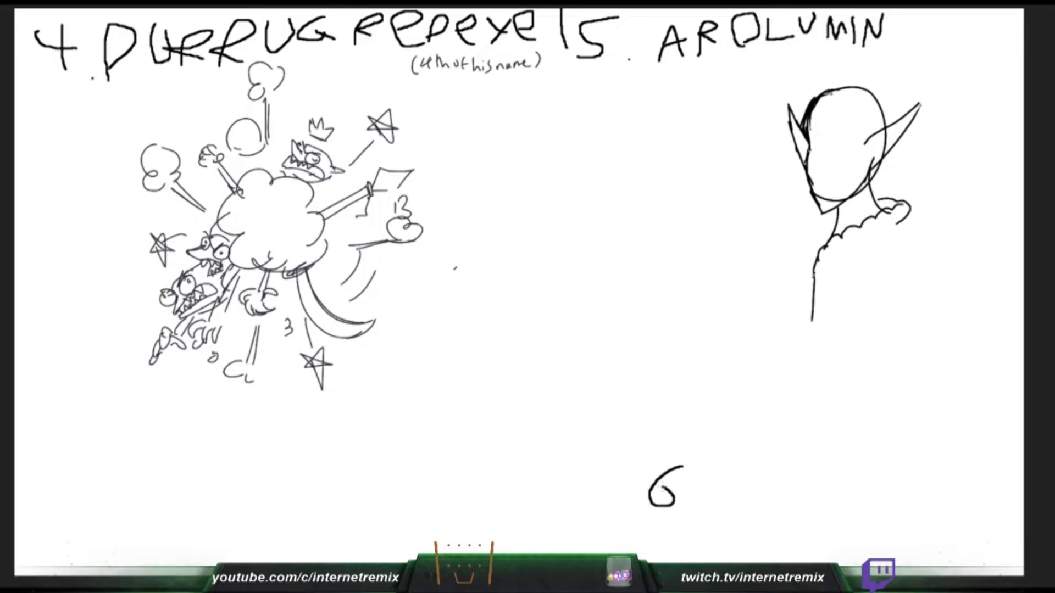
{"action": "left_click", "coordinate": [692, 503]}
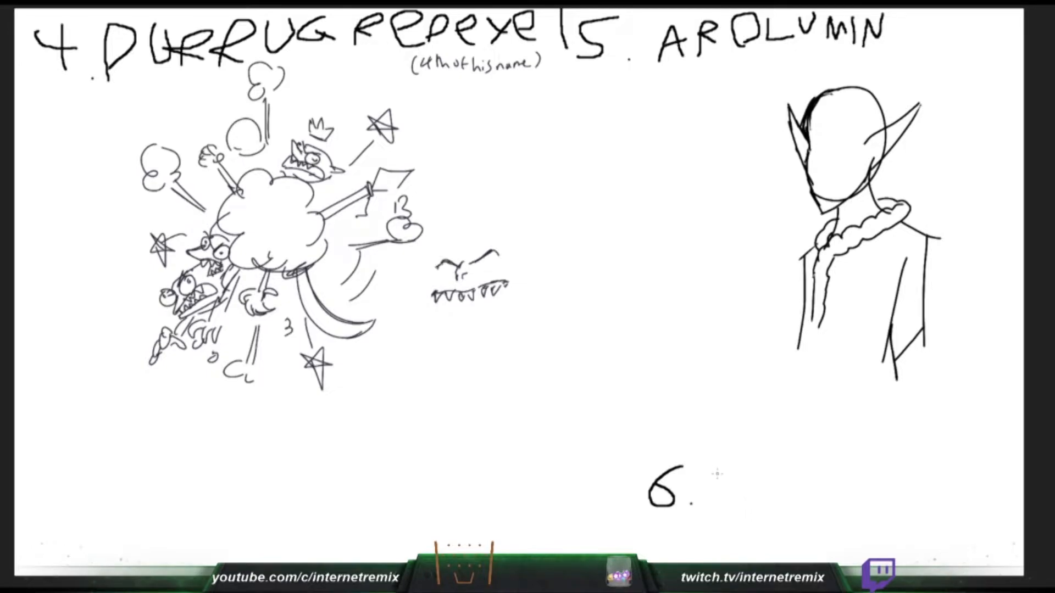
{"action": "mouse_move", "coordinate": [734, 469]}
{"action": "left_mouse_down"}
{"action": "mouse_move", "coordinate": [697, 480]}
{"action": "mouse_move", "coordinate": [728, 498]}
{"action": "mouse_move", "coordinate": [719, 484]}
{"action": "mouse_move", "coordinate": [783, 502]}
{"action": "mouse_move", "coordinate": [802, 480]}
{"action": "mouse_move", "coordinate": [789, 482]}
{"action": "left_mouse_up"}
{"action": "left_click_drag", "start_coordinate": [853, 454], "coordinate": [840, 497]}
{"action": "mouse_move", "coordinate": [824, 461]}
{"action": "left_mouse_down"}
{"action": "mouse_move", "coordinate": [842, 477]}
{"action": "mouse_move", "coordinate": [861, 474]}
{"action": "mouse_move", "coordinate": [868, 498]}
{"action": "mouse_move", "coordinate": [877, 487]}
{"action": "left_mouse_up"}
{"action": "mouse_move", "coordinate": [882, 496]}
{"action": "left_mouse_down"}
{"action": "mouse_move", "coordinate": [909, 469]}
{"action": "mouse_move", "coordinate": [933, 467]}
{"action": "mouse_move", "coordinate": [983, 497]}
{"action": "mouse_move", "coordinate": [989, 480]}
{"action": "left_mouse_up"}
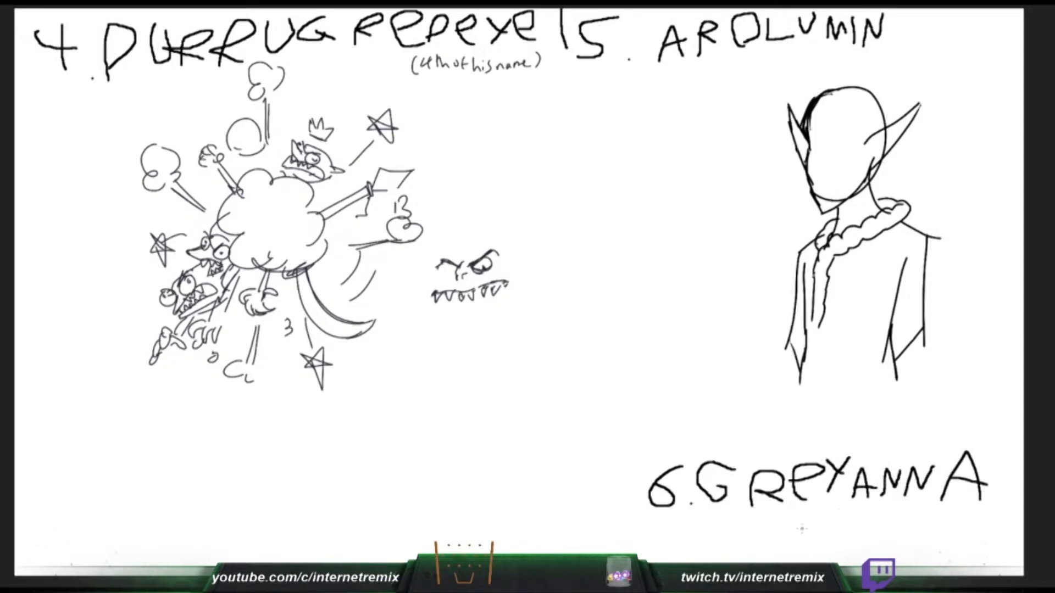
- Write "ABYLLAN" as a second line under the GREYANNA heading
{"action": "mouse_move", "coordinate": [701, 557]}
{"action": "left_mouse_down"}
{"action": "mouse_move", "coordinate": [713, 527]}
{"action": "mouse_move", "coordinate": [725, 548]}
{"action": "mouse_move", "coordinate": [756, 521]}
{"action": "mouse_move", "coordinate": [766, 551]}
{"action": "mouse_move", "coordinate": [757, 556]}
{"action": "left_mouse_up"}
{"action": "left_click_drag", "start_coordinate": [812, 559], "coordinate": [830, 531]}
{"action": "left_click_drag", "start_coordinate": [798, 534], "coordinate": [814, 547]}
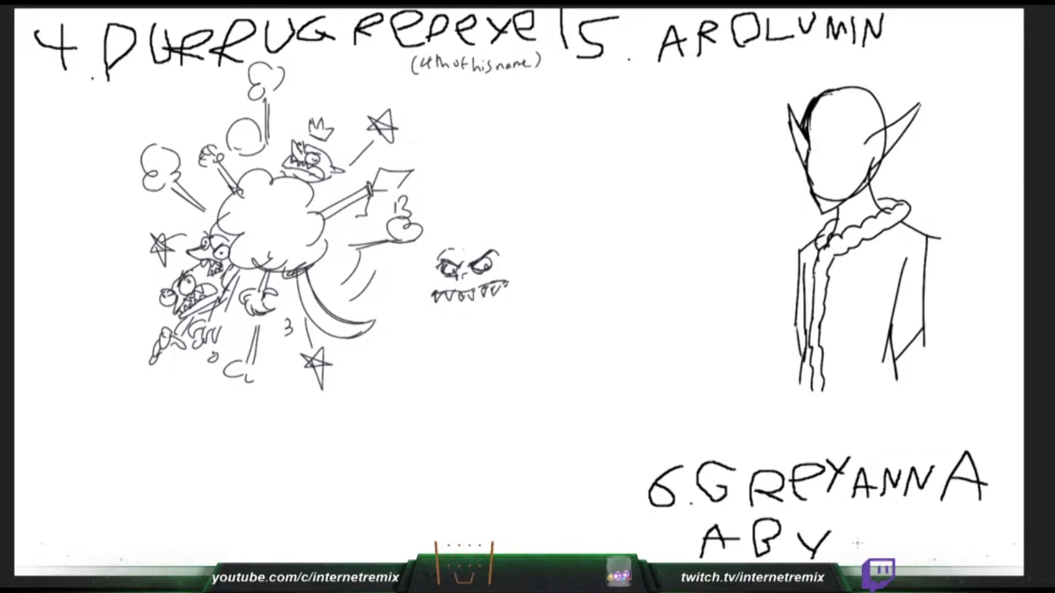
{"action": "mouse_move", "coordinate": [829, 526]}
{"action": "left_mouse_down"}
{"action": "mouse_move", "coordinate": [831, 542]}
{"action": "mouse_move", "coordinate": [856, 555]}
{"action": "mouse_move", "coordinate": [875, 553]}
{"action": "mouse_move", "coordinate": [895, 524]}
{"action": "left_mouse_up"}
{"action": "mouse_move", "coordinate": [894, 524]}
{"action": "left_mouse_down"}
{"action": "mouse_move", "coordinate": [902, 556]}
{"action": "mouse_move", "coordinate": [899, 540]}
{"action": "mouse_move", "coordinate": [922, 524]}
{"action": "left_mouse_up"}
{"action": "mouse_move", "coordinate": [921, 524]}
{"action": "left_mouse_down"}
{"action": "mouse_move", "coordinate": [938, 552]}
{"action": "mouse_move", "coordinate": [948, 524]}
{"action": "left_mouse_up"}
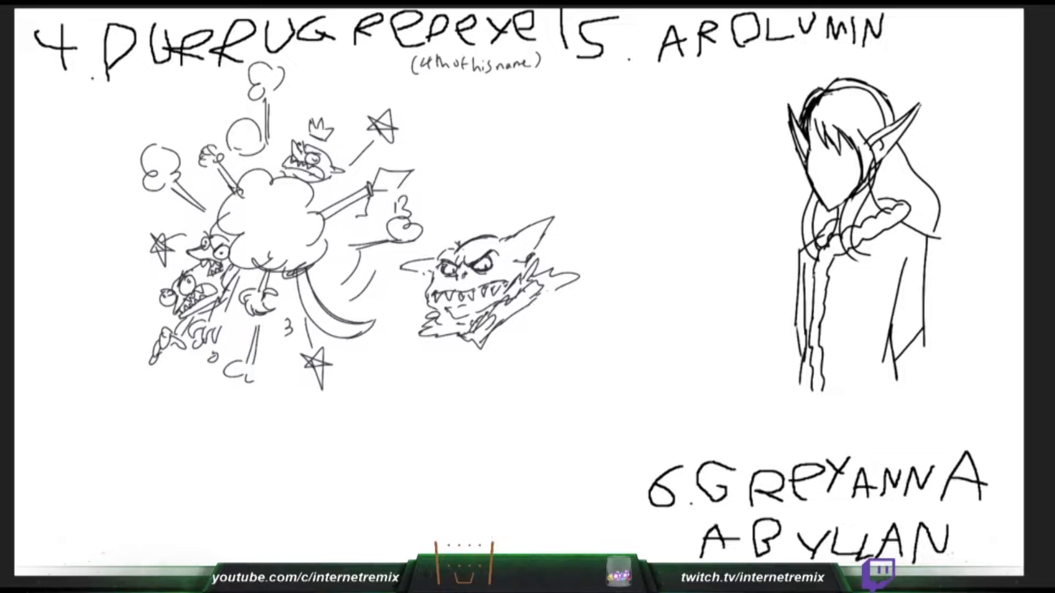
- Add a long hair strand down Arolumin's left side and sketch an oval head with a jaw for Greyanna
{"action": "mouse_move", "coordinate": [803, 167]}
{"action": "left_mouse_down"}
{"action": "mouse_move", "coordinate": [789, 220]}
{"action": "mouse_move", "coordinate": [807, 259]}
{"action": "left_mouse_up"}
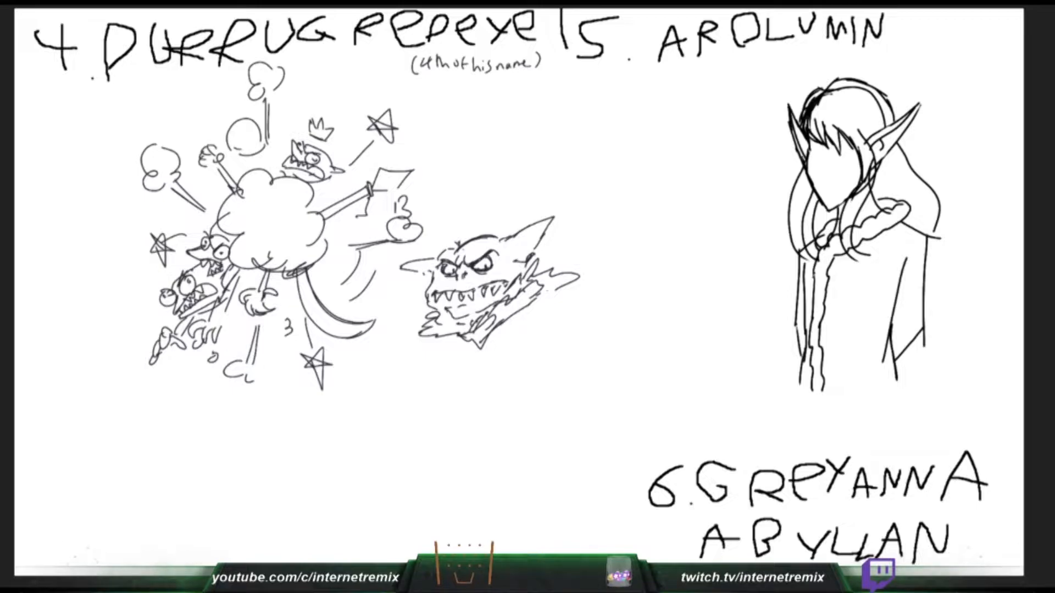
{"action": "mouse_move", "coordinate": [559, 376]}
{"action": "left_mouse_down"}
{"action": "mouse_move", "coordinate": [576, 414]}
{"action": "mouse_move", "coordinate": [582, 406]}
{"action": "mouse_move", "coordinate": [534, 420]}
{"action": "mouse_move", "coordinate": [536, 439]}
{"action": "left_mouse_up"}
{"action": "key", "text": "ctrl+z"}
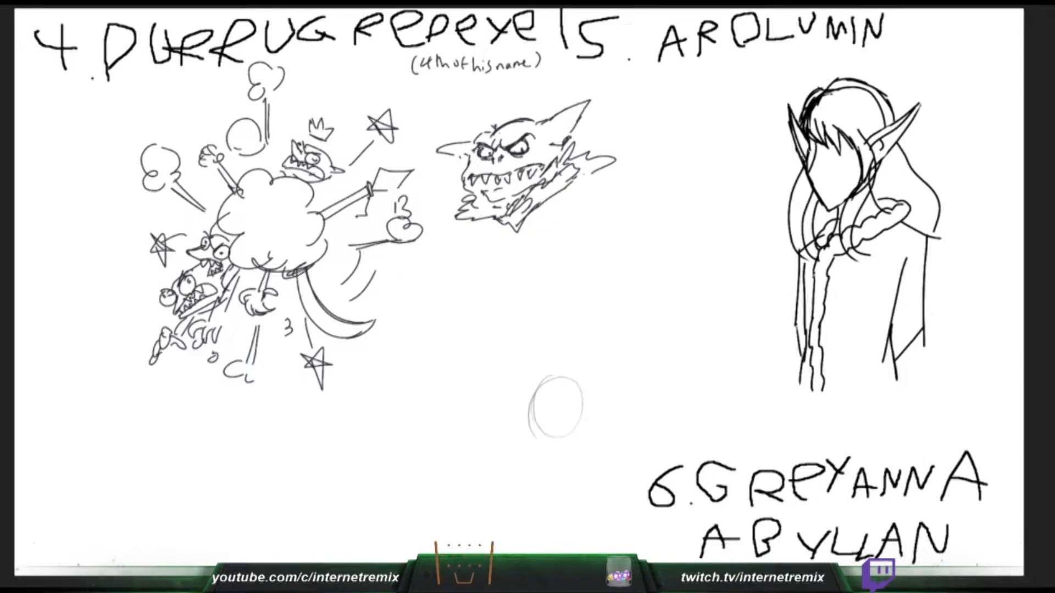
{"action": "key", "text": "ctrl+z"}
{"action": "mouse_move", "coordinate": [553, 344]}
{"action": "left_mouse_down"}
{"action": "mouse_move", "coordinate": [586, 369]}
{"action": "mouse_move", "coordinate": [536, 431]}
{"action": "left_mouse_up"}
{"action": "left_click_drag", "start_coordinate": [529, 388], "coordinate": [556, 439]}
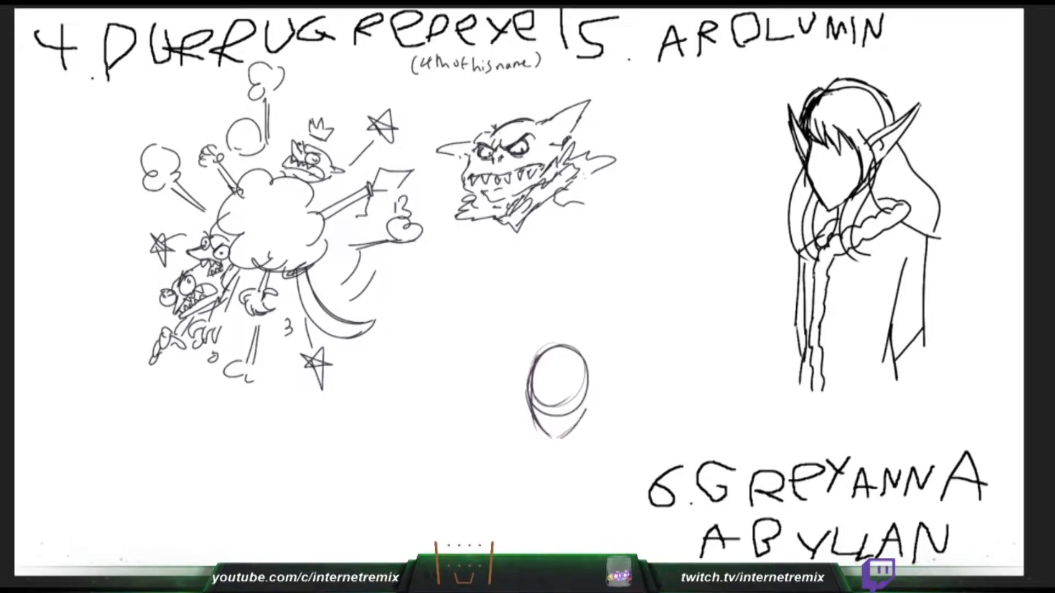
- Draw the large goblin's shoulder armor and add a centre line and a cross guideline to Greyanna's face
{"action": "left_click_drag", "start_coordinate": [610, 178], "coordinate": [584, 194]}
{"action": "left_click_drag", "start_coordinate": [585, 366], "coordinate": [586, 412]}
{"action": "left_click_drag", "start_coordinate": [556, 349], "coordinate": [555, 442]}
{"action": "left_click_drag", "start_coordinate": [560, 207], "coordinate": [590, 225]}
{"action": "left_click_drag", "start_coordinate": [529, 407], "coordinate": [587, 407]}
{"action": "left_click_drag", "start_coordinate": [590, 225], "coordinate": [605, 220]}
{"action": "left_click_drag", "start_coordinate": [612, 197], "coordinate": [623, 226]}
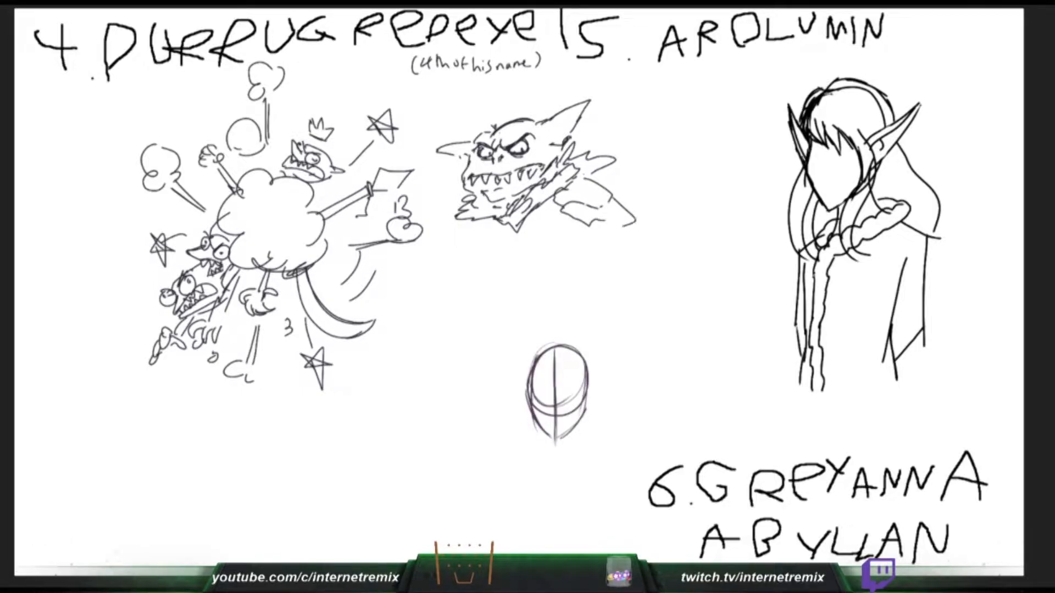
- Extend the large goblin's arm down from the shoulder, sketch Greyanna's neck, and begin Arolumin's facial features
{"action": "left_click_drag", "start_coordinate": [523, 402], "coordinate": [587, 409]}
{"action": "left_click_drag", "start_coordinate": [821, 157], "coordinate": [824, 166]}
{"action": "left_click_drag", "start_coordinate": [613, 221], "coordinate": [627, 236]}
{"action": "left_click_drag", "start_coordinate": [586, 226], "coordinate": [625, 245]}
{"action": "left_click_drag", "start_coordinate": [541, 431], "coordinate": [548, 461]}
{"action": "left_click_drag", "start_coordinate": [621, 226], "coordinate": [639, 243]}
{"action": "key", "text": "ctrl+z"}
{"action": "left_click_drag", "start_coordinate": [820, 157], "coordinate": [820, 177]}
{"action": "left_click_drag", "start_coordinate": [623, 244], "coordinate": [642, 273]}
{"action": "left_click_drag", "start_coordinate": [570, 434], "coordinate": [569, 452]}
{"action": "left_click_drag", "start_coordinate": [624, 245], "coordinate": [623, 274]}
{"action": "left_click_drag", "start_coordinate": [832, 159], "coordinate": [828, 163]}
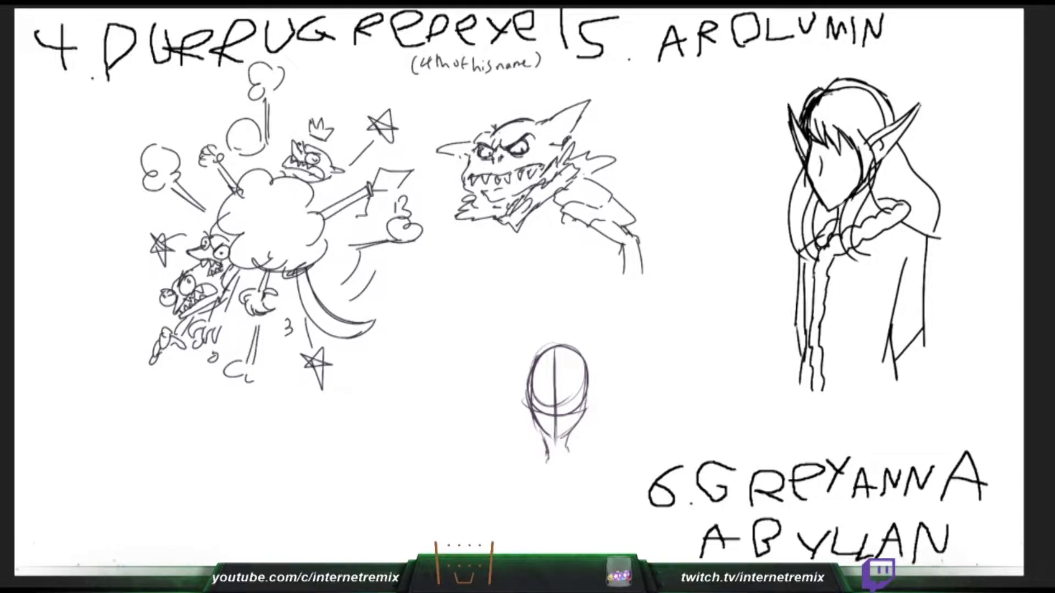
- Draw the large goblin's clawed fingers, Greyanna's sloping shoulders, and Arolumin's right eye outline
{"action": "left_click_drag", "start_coordinate": [623, 276], "coordinate": [606, 300]}
{"action": "mouse_move", "coordinate": [544, 441]}
{"action": "left_mouse_down"}
{"action": "mouse_move", "coordinate": [513, 460]}
{"action": "mouse_move", "coordinate": [527, 456]}
{"action": "left_mouse_up"}
{"action": "left_click_drag", "start_coordinate": [608, 294], "coordinate": [611, 300]}
{"action": "left_click_drag", "start_coordinate": [541, 451], "coordinate": [497, 466]}
{"action": "left_click_drag", "start_coordinate": [608, 295], "coordinate": [660, 281]}
{"action": "left_click_drag", "start_coordinate": [832, 156], "coordinate": [845, 160]}
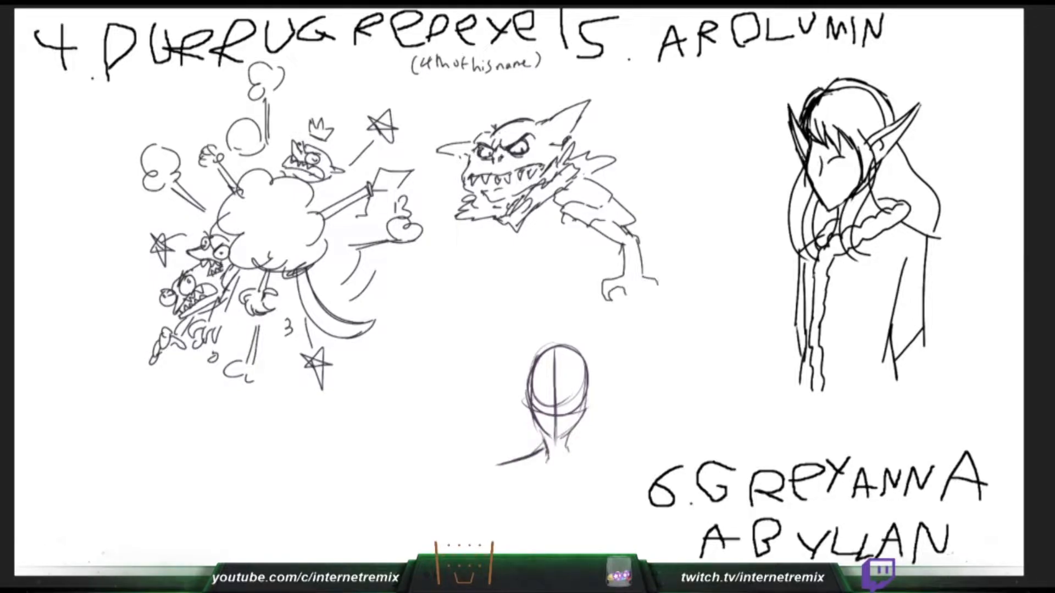
{"action": "left_click_drag", "start_coordinate": [659, 281], "coordinate": [660, 309]}
{"action": "left_click_drag", "start_coordinate": [837, 160], "coordinate": [846, 170]}
{"action": "left_click_drag", "start_coordinate": [563, 446], "coordinate": [608, 465]}
{"action": "left_click_drag", "start_coordinate": [626, 305], "coordinate": [622, 317]}
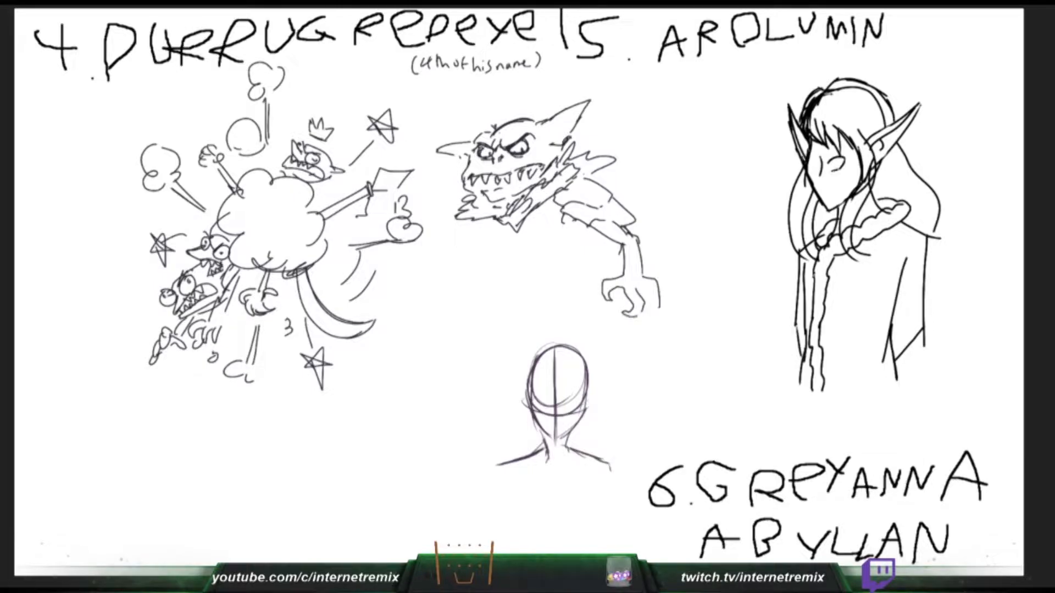
- Sketch Greyanna's neckline and upper arms, finish the goblin's last claw, outline Arolumin's left eye, and start the goblin's other hand
{"action": "left_click_drag", "start_coordinate": [514, 471], "coordinate": [590, 469]}
{"action": "mouse_move", "coordinate": [658, 283]}
{"action": "left_mouse_down"}
{"action": "mouse_move", "coordinate": [673, 300]}
{"action": "mouse_move", "coordinate": [666, 307]}
{"action": "left_mouse_up"}
{"action": "left_click_drag", "start_coordinate": [515, 463], "coordinate": [491, 488]}
{"action": "left_click_drag", "start_coordinate": [456, 225], "coordinate": [450, 233]}
{"action": "left_click_drag", "start_coordinate": [817, 160], "coordinate": [815, 173]}
{"action": "left_click_drag", "start_coordinate": [596, 472], "coordinate": [605, 494]}
{"action": "key", "text": "ctrl+z"}
{"action": "mouse_move", "coordinate": [408, 288]}
{"action": "left_mouse_down"}
{"action": "mouse_move", "coordinate": [422, 272]}
{"action": "mouse_move", "coordinate": [407, 289]}
{"action": "left_mouse_up"}
{"action": "left_click_drag", "start_coordinate": [592, 473], "coordinate": [596, 491]}
{"action": "left_click_drag", "start_coordinate": [412, 274], "coordinate": [404, 284]}
{"action": "left_click_drag", "start_coordinate": [592, 474], "coordinate": [602, 500]}
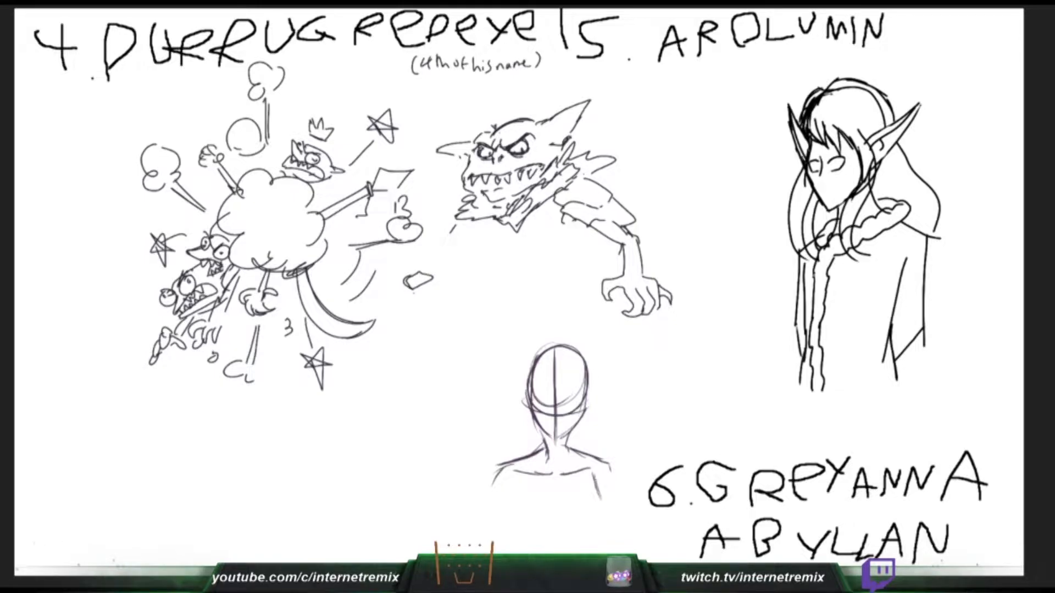
- Sketch the large goblin's gripping fist and Greyanna's upper arms, and add pupils to Arolumin's eyes
{"action": "left_click_drag", "start_coordinate": [422, 282], "coordinate": [440, 284]}
{"action": "left_click_drag", "start_coordinate": [592, 473], "coordinate": [600, 499]}
{"action": "left_click_drag", "start_coordinate": [440, 284], "coordinate": [412, 293]}
{"action": "key", "text": "ctrl+z"}
{"action": "left_click", "coordinate": [838, 164]}
{"action": "left_click_drag", "start_coordinate": [591, 473], "coordinate": [601, 505]}
{"action": "mouse_move", "coordinate": [419, 301]}
{"action": "left_mouse_down"}
{"action": "mouse_move", "coordinate": [431, 309]}
{"action": "mouse_move", "coordinate": [444, 295]}
{"action": "left_mouse_up"}
{"action": "left_click_drag", "start_coordinate": [609, 468], "coordinate": [611, 501]}
{"action": "left_click_drag", "start_coordinate": [428, 270], "coordinate": [440, 263]}
{"action": "left_click_drag", "start_coordinate": [609, 472], "coordinate": [607, 505]}
{"action": "left_click_drag", "start_coordinate": [440, 263], "coordinate": [446, 279]}
{"action": "left_click_drag", "start_coordinate": [817, 162], "coordinate": [818, 170]}
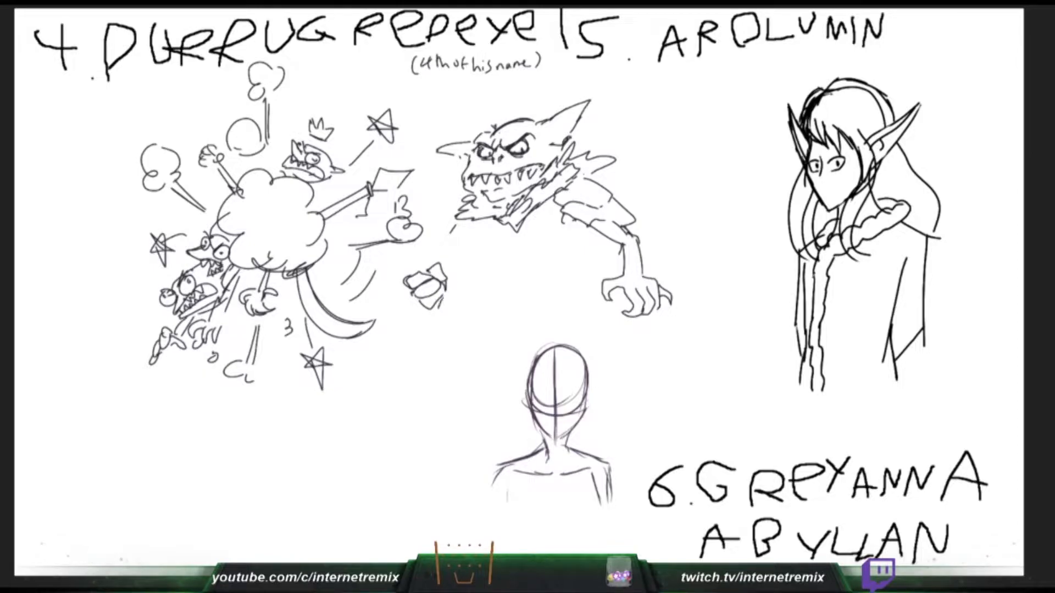
- Draw the cuff and grip lines around the goblin's fist, and rough in Greyanna's shoulder and inner arm
{"action": "left_click_drag", "start_coordinate": [441, 301], "coordinate": [446, 313]}
{"action": "left_click_drag", "start_coordinate": [446, 313], "coordinate": [429, 308]}
{"action": "left_click_drag", "start_coordinate": [508, 497], "coordinate": [508, 520]}
{"action": "key", "text": "ctrl+z"}
- Draw the long tapering spike below the goblin's fist, and try out lower arm lines for Greyanna
{"action": "key", "text": "ctrl+z"}
{"action": "mouse_move", "coordinate": [402, 257]}
{"action": "left_mouse_down"}
{"action": "mouse_move", "coordinate": [421, 254]}
{"action": "mouse_move", "coordinate": [397, 266]}
{"action": "mouse_move", "coordinate": [427, 261]}
{"action": "left_mouse_up"}
{"action": "left_click_drag", "start_coordinate": [498, 488], "coordinate": [520, 477]}
{"action": "left_click_drag", "start_coordinate": [407, 275], "coordinate": [426, 266]}
{"action": "left_click_drag", "start_coordinate": [519, 477], "coordinate": [507, 500]}
{"action": "left_click_drag", "start_coordinate": [501, 492], "coordinate": [500, 517]}
{"action": "left_click_drag", "start_coordinate": [451, 299], "coordinate": [476, 344]}
{"action": "left_click_drag", "start_coordinate": [502, 487], "coordinate": [499, 525]}
{"action": "left_click_drag", "start_coordinate": [447, 314], "coordinate": [484, 360]}
{"action": "left_click_drag", "start_coordinate": [817, 161], "coordinate": [817, 170]}
{"action": "left_click_drag", "start_coordinate": [446, 315], "coordinate": [487, 366]}
{"action": "left_click_drag", "start_coordinate": [471, 473], "coordinate": [488, 511]}
{"action": "left_click_drag", "start_coordinate": [477, 486], "coordinate": [497, 533]}
{"action": "key", "text": "ctrl+z"}
{"action": "key", "text": "ctrl+z"}
- Draw the rounded head of the goblin's weapon above the fist, and sketch both edges of Greyanna's arm
{"action": "left_click_drag", "start_coordinate": [395, 268], "coordinate": [413, 262]}
{"action": "left_click_drag", "start_coordinate": [412, 263], "coordinate": [426, 262]}
{"action": "left_click_drag", "start_coordinate": [499, 476], "coordinate": [489, 509]}
{"action": "left_click_drag", "start_coordinate": [397, 270], "coordinate": [404, 274]}
{"action": "left_click_drag", "start_coordinate": [497, 479], "coordinate": [485, 526]}
{"action": "left_click_drag", "start_coordinate": [407, 265], "coordinate": [411, 269]}
{"action": "left_click_drag", "start_coordinate": [514, 500], "coordinate": [497, 532]}
{"action": "left_click_drag", "start_coordinate": [416, 269], "coordinate": [429, 262]}
{"action": "left_click_drag", "start_coordinate": [511, 490], "coordinate": [522, 522]}
{"action": "left_click_drag", "start_coordinate": [828, 156], "coordinate": [843, 151]}
{"action": "left_click_drag", "start_coordinate": [512, 498], "coordinate": [527, 548]}
- Connect the goblin's weapon arm to its shoulder, and sketch the side of Greyanna's torso curving in at the waist
{"action": "mouse_move", "coordinate": [468, 222]}
{"action": "left_mouse_down"}
{"action": "mouse_move", "coordinate": [476, 219]}
{"action": "mouse_move", "coordinate": [470, 243]}
{"action": "left_mouse_up"}
{"action": "left_click_drag", "start_coordinate": [594, 483], "coordinate": [600, 506]}
{"action": "left_click", "coordinate": [828, 196]}
{"action": "left_click_drag", "start_coordinate": [471, 242], "coordinate": [454, 269]}
{"action": "left_click_drag", "start_coordinate": [601, 503], "coordinate": [585, 524]}
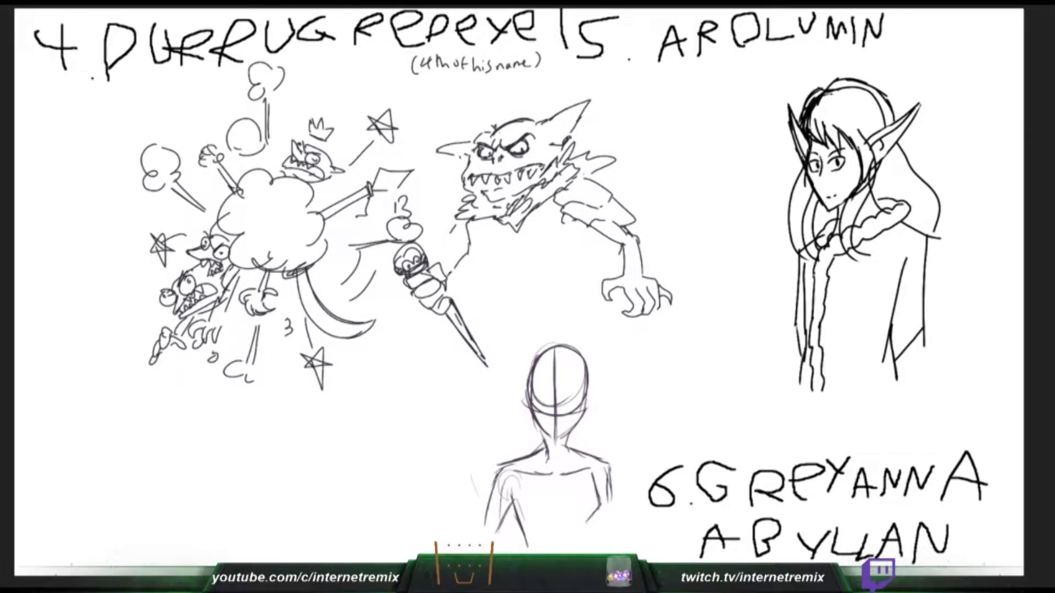
{"action": "left_click_drag", "start_coordinate": [477, 265], "coordinate": [451, 293]}
{"action": "left_click_drag", "start_coordinate": [601, 474], "coordinate": [588, 525]}
{"action": "left_click_drag", "start_coordinate": [483, 231], "coordinate": [479, 268]}
{"action": "left_click_drag", "start_coordinate": [592, 524], "coordinate": [588, 549]}
{"action": "left_click_drag", "start_coordinate": [476, 229], "coordinate": [484, 240]}
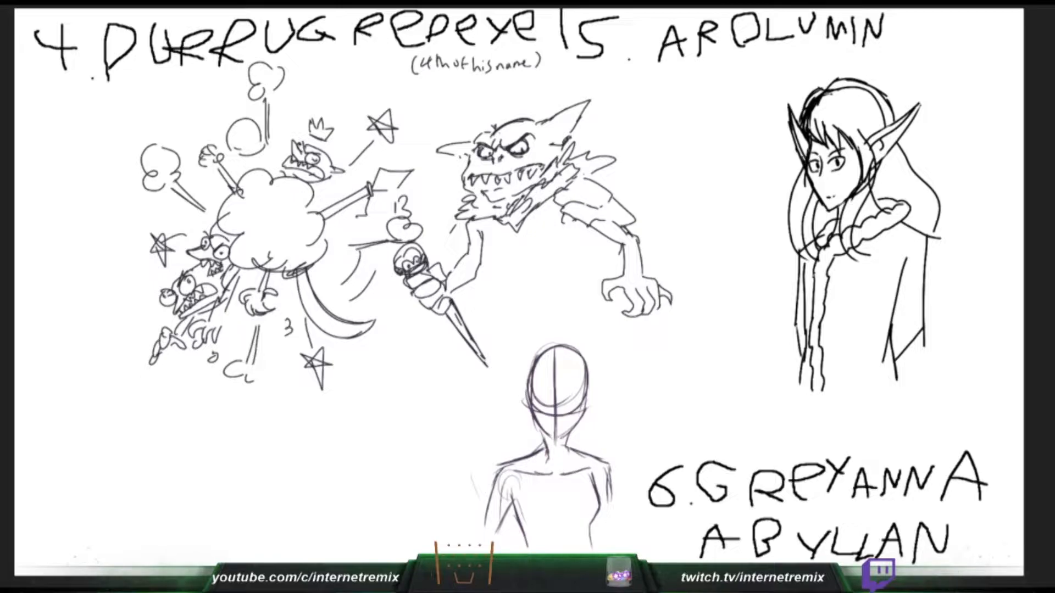
{"action": "left_click_drag", "start_coordinate": [591, 525], "coordinate": [591, 550]}
- Draw the goblin's tunic folds below the collar, and darken the inner line between Greyanna's arm and torso
{"action": "left_click_drag", "start_coordinate": [478, 226], "coordinate": [480, 234]}
{"action": "mouse_move", "coordinate": [521, 495]}
{"action": "left_mouse_down"}
{"action": "mouse_move", "coordinate": [502, 521]}
{"action": "mouse_move", "coordinate": [527, 496]}
{"action": "left_mouse_up"}
{"action": "left_click_drag", "start_coordinate": [524, 496], "coordinate": [530, 503]}
{"action": "left_click_drag", "start_coordinate": [502, 225], "coordinate": [518, 232]}
{"action": "left_click_drag", "start_coordinate": [516, 505], "coordinate": [534, 548]}
{"action": "mouse_move", "coordinate": [475, 220]}
{"action": "left_mouse_down"}
{"action": "mouse_move", "coordinate": [484, 238]}
{"action": "mouse_move", "coordinate": [521, 235]}
{"action": "left_mouse_up"}
{"action": "left_click_drag", "start_coordinate": [520, 235], "coordinate": [546, 275]}
{"action": "left_click_drag", "start_coordinate": [542, 253], "coordinate": [561, 267]}
{"action": "left_click_drag", "start_coordinate": [525, 533], "coordinate": [535, 553]}
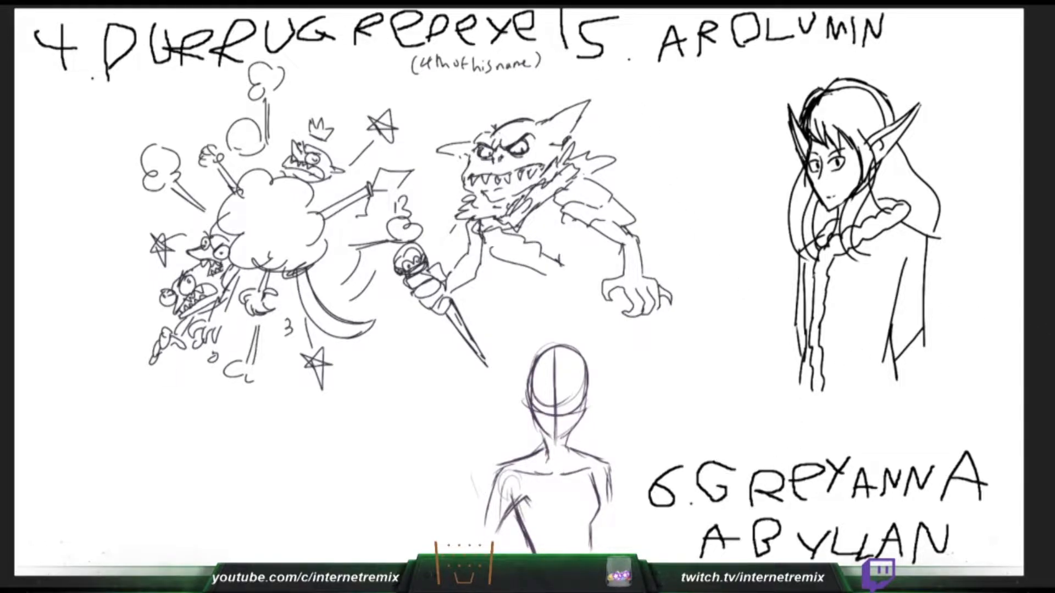
- Add the goblin's side and first leg line, and draw a divider between headings 4 and 5
{"action": "left_click_drag", "start_coordinate": [572, 216], "coordinate": [561, 264]}
{"action": "left_click_drag", "start_coordinate": [566, 49], "coordinate": [569, 66]}
{"action": "left_click_drag", "start_coordinate": [537, 409], "coordinate": [590, 405]}
{"action": "left_click_drag", "start_coordinate": [569, 65], "coordinate": [602, 62]}
{"action": "left_click_drag", "start_coordinate": [499, 262], "coordinate": [478, 287]}
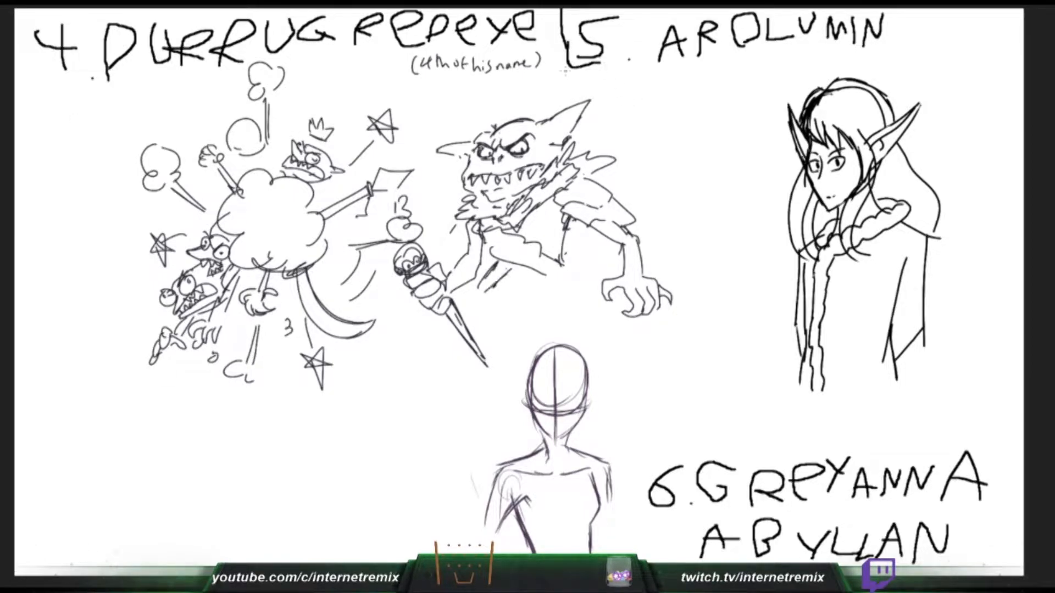
{"action": "left_click_drag", "start_coordinate": [574, 67], "coordinate": [536, 76]}
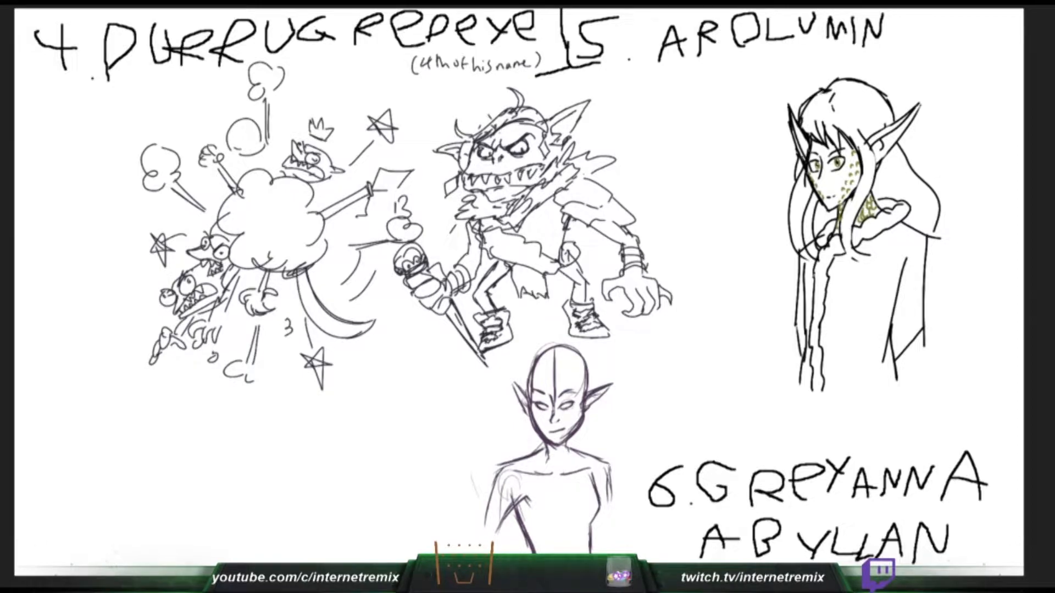
- Replace the top of Greyanna's head with a circlet across the forehead, and add a hoop earring to Arolumin
{"action": "mouse_move", "coordinate": [555, 369]}
{"action": "left_mouse_down"}
{"action": "mouse_move", "coordinate": [531, 376]}
{"action": "mouse_move", "coordinate": [587, 375]}
{"action": "left_mouse_up"}
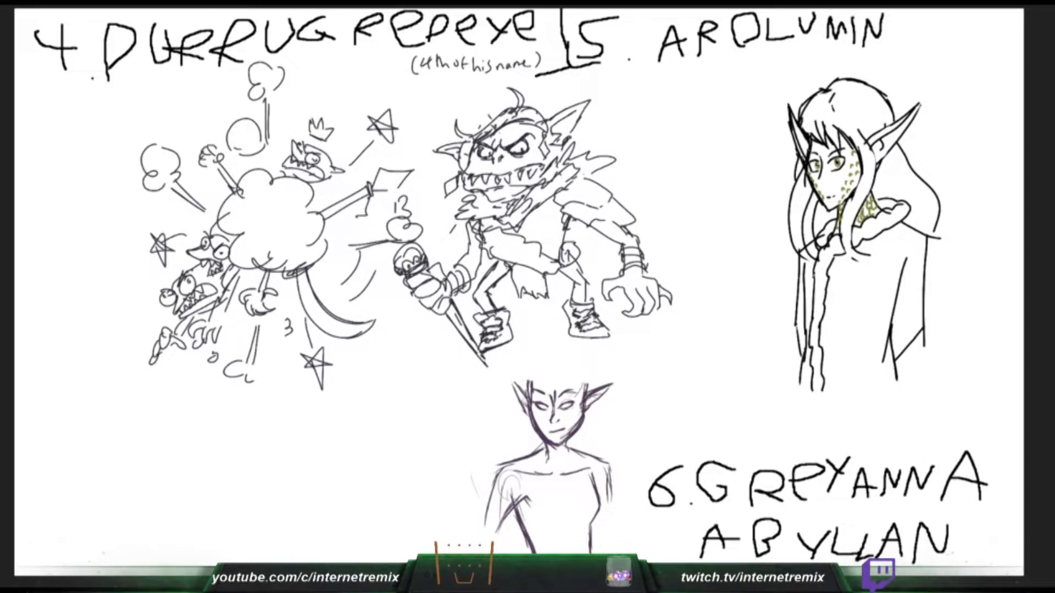
{"action": "key", "text": "ctrl+z"}
{"action": "left_click_drag", "start_coordinate": [473, 308], "coordinate": [490, 308]}
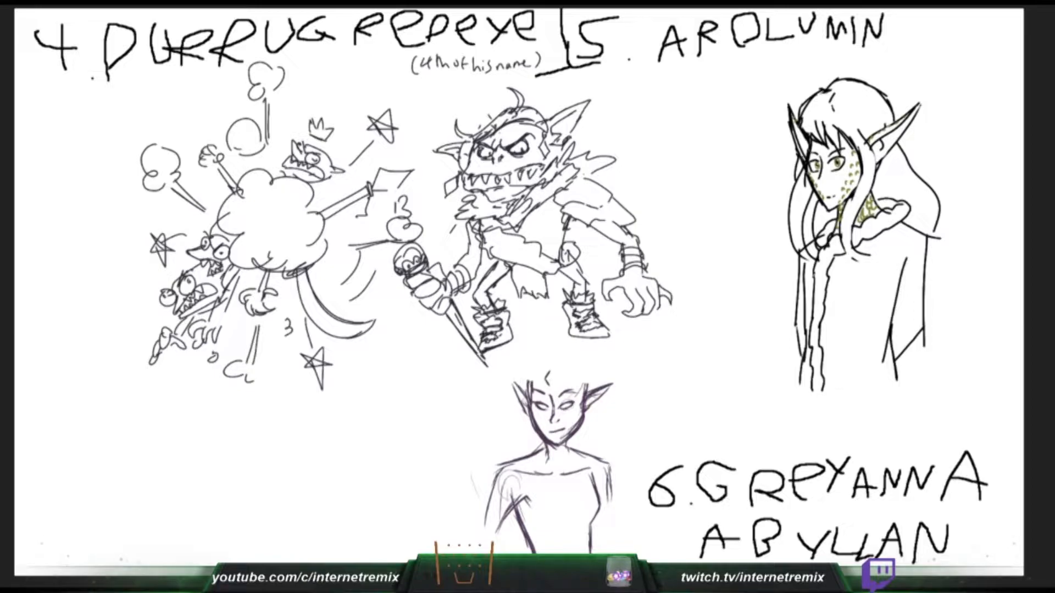
{"action": "left_click_drag", "start_coordinate": [550, 372], "coordinate": [586, 375]}
{"action": "left_click_drag", "start_coordinate": [882, 157], "coordinate": [888, 165]}
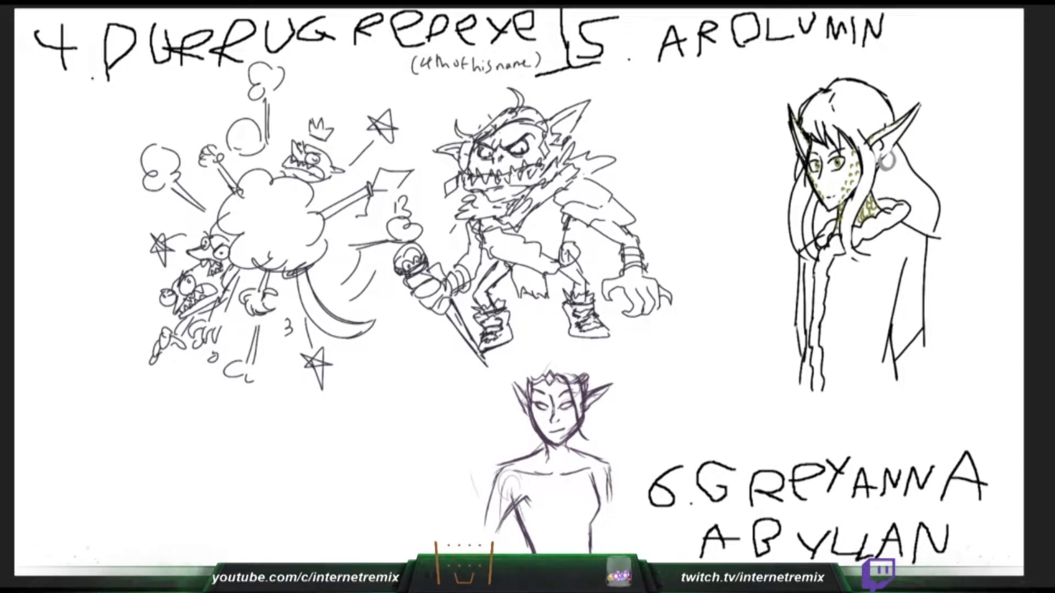
- Sketch the outer edges of Greyanna's face-framing locks, and try a line beside Arolumin's far ear
{"action": "left_click_drag", "start_coordinate": [588, 411], "coordinate": [589, 439]}
{"action": "mouse_move", "coordinate": [544, 376]}
{"action": "left_mouse_down"}
{"action": "mouse_move", "coordinate": [532, 401]}
{"action": "mouse_move", "coordinate": [532, 382]}
{"action": "mouse_move", "coordinate": [524, 443]}
{"action": "mouse_move", "coordinate": [525, 433]}
{"action": "mouse_move", "coordinate": [538, 438]}
{"action": "left_mouse_up"}
{"action": "key", "text": "ctrl+z"}
{"action": "left_click_drag", "start_coordinate": [799, 160], "coordinate": [806, 175]}
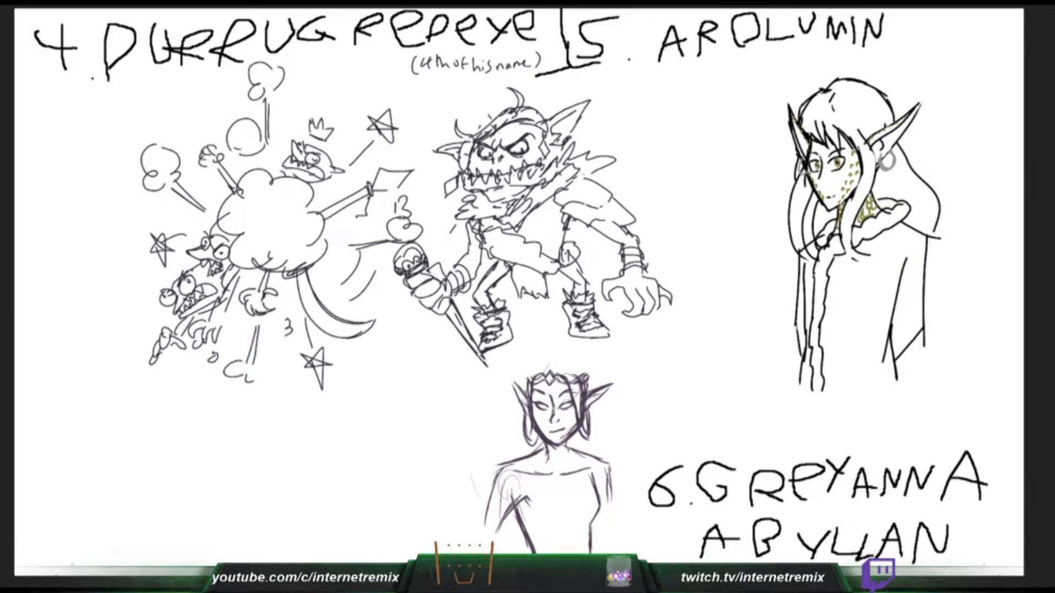
{"action": "left_click_drag", "start_coordinate": [535, 387], "coordinate": [534, 443]}
{"action": "key", "text": "ctrl+z"}
{"action": "left_click_drag", "start_coordinate": [800, 160], "coordinate": [799, 175]}
{"action": "key", "text": "ctrl+z"}
- Draw the inner edges of the two hair locks framing Greyanna's face
{"action": "left_click_drag", "start_coordinate": [533, 411], "coordinate": [535, 432]}
{"action": "left_click_drag", "start_coordinate": [799, 159], "coordinate": [800, 174]}
{"action": "left_click_drag", "start_coordinate": [581, 405], "coordinate": [581, 435]}
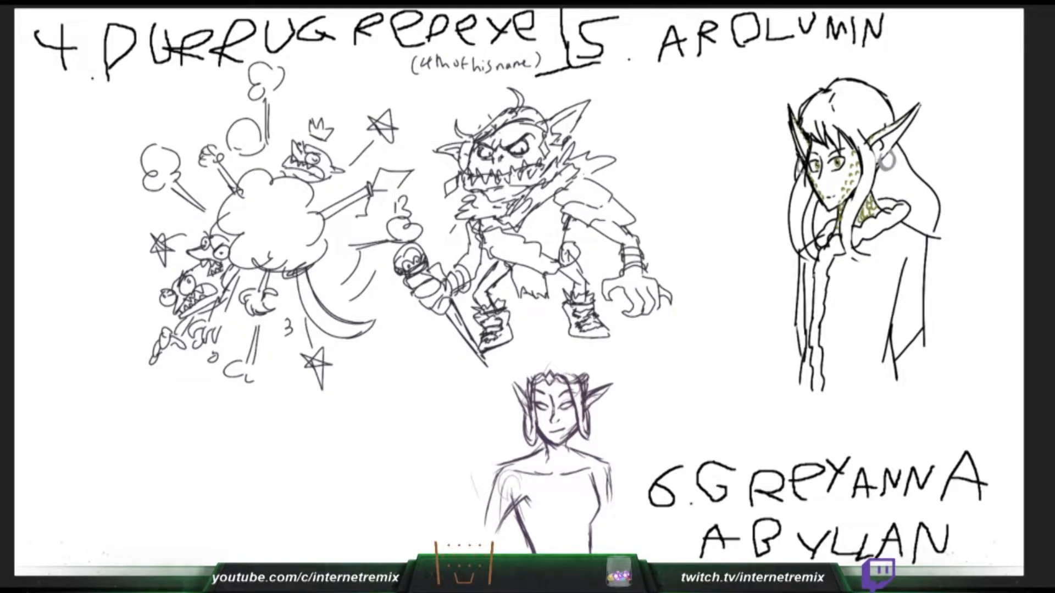
{"action": "left_click_drag", "start_coordinate": [531, 386], "coordinate": [531, 425]}
{"action": "key", "text": "ctrl+z"}
{"action": "left_click_drag", "start_coordinate": [531, 391], "coordinate": [537, 437]}
{"action": "left_click_drag", "start_coordinate": [581, 404], "coordinate": [585, 438]}
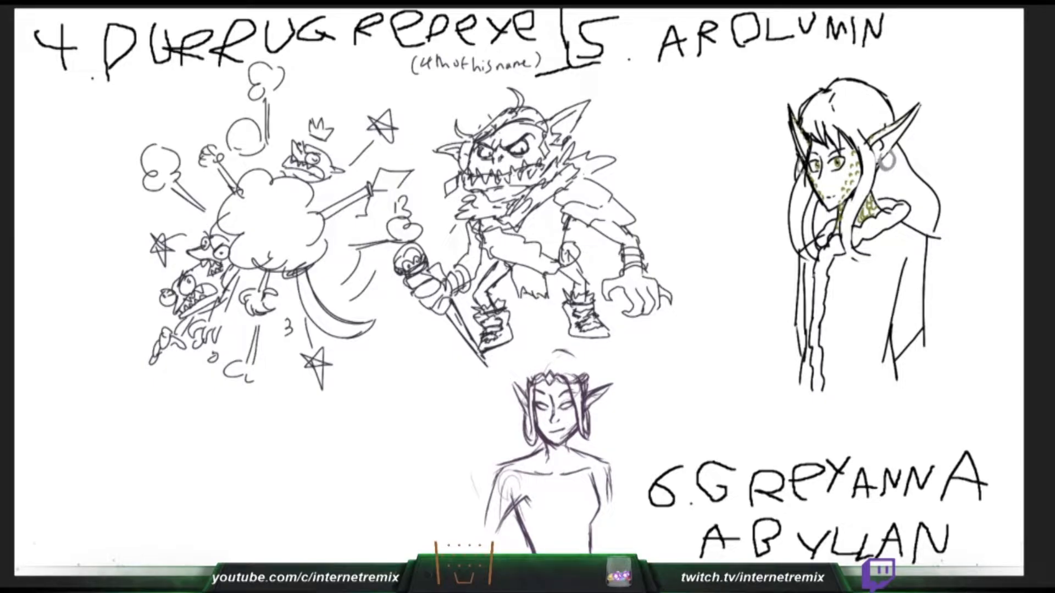
- Draw the rounded crown of Greyanna's hair and long wavy strands falling to both shoulders
{"action": "mouse_move", "coordinate": [552, 356]}
{"action": "left_mouse_down"}
{"action": "mouse_move", "coordinate": [586, 374]}
{"action": "mouse_move", "coordinate": [529, 356]}
{"action": "mouse_move", "coordinate": [529, 393]}
{"action": "left_mouse_up"}
{"action": "key", "text": "ctrl+z"}
{"action": "key", "text": "ctrl+z"}
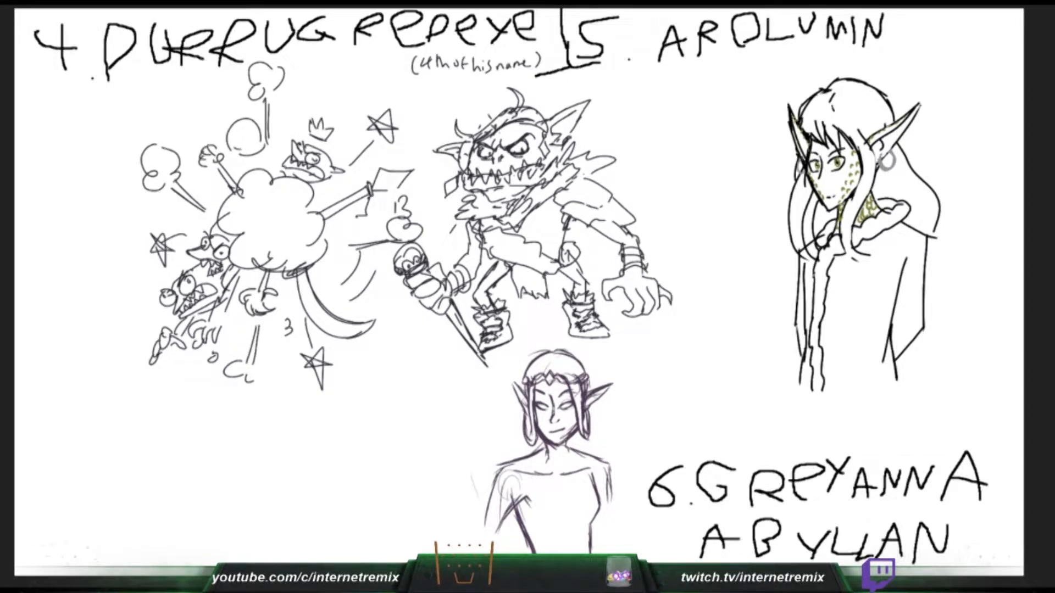
{"action": "left_click_drag", "start_coordinate": [522, 404], "coordinate": [501, 462]}
{"action": "key", "text": "ctrl+z"}
{"action": "mouse_move", "coordinate": [598, 405]}
{"action": "left_mouse_down"}
{"action": "mouse_move", "coordinate": [597, 432]}
{"action": "mouse_move", "coordinate": [613, 447]}
{"action": "mouse_move", "coordinate": [573, 467]}
{"action": "mouse_move", "coordinate": [580, 494]}
{"action": "left_mouse_up"}
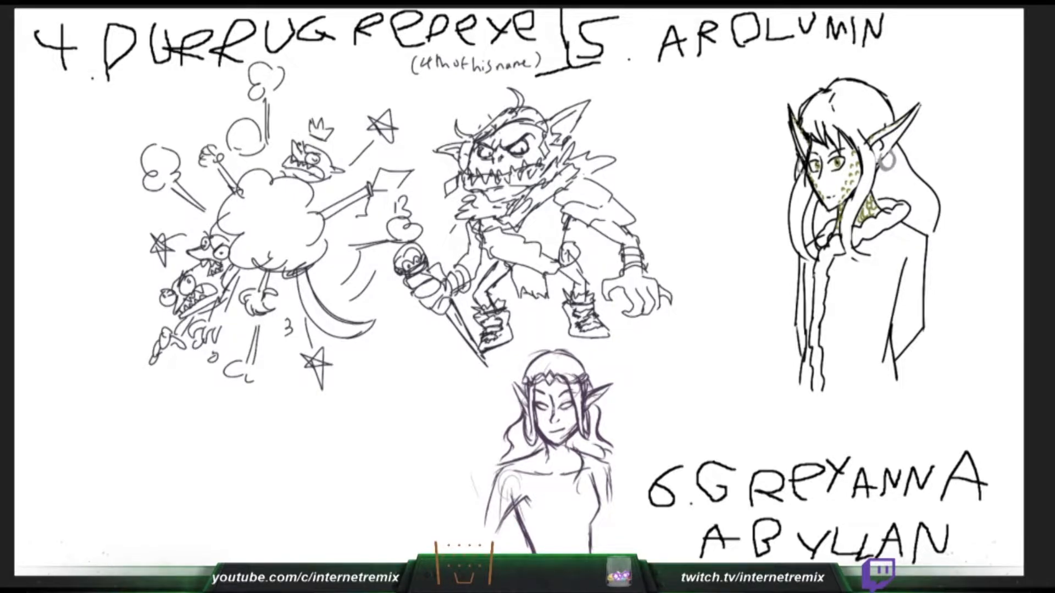
- Draw the outer line of Greyanna's arm below the wavy hair, and erase stray lines inside the opposite arm
{"action": "mouse_move", "coordinate": [595, 460]}
{"action": "left_mouse_down"}
{"action": "mouse_move", "coordinate": [579, 494]}
{"action": "mouse_move", "coordinate": [599, 460]}
{"action": "mouse_move", "coordinate": [602, 482]}
{"action": "left_mouse_up"}
{"action": "key", "text": "ctrl+z"}
{"action": "left_click_drag", "start_coordinate": [537, 514], "coordinate": [548, 525]}
{"action": "left_click_drag", "start_coordinate": [599, 469], "coordinate": [615, 536]}
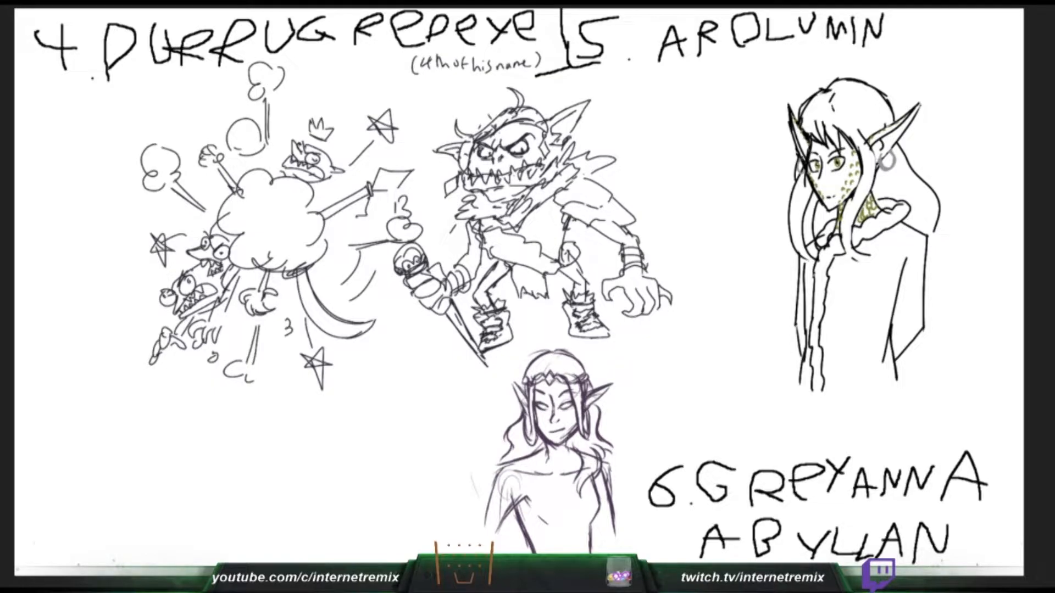
{"action": "left_click_drag", "start_coordinate": [516, 502], "coordinate": [529, 532]}
{"action": "mouse_move", "coordinate": [520, 493]}
{"action": "left_mouse_down"}
{"action": "mouse_move", "coordinate": [505, 543]}
{"action": "mouse_move", "coordinate": [511, 518]}
{"action": "left_mouse_up"}
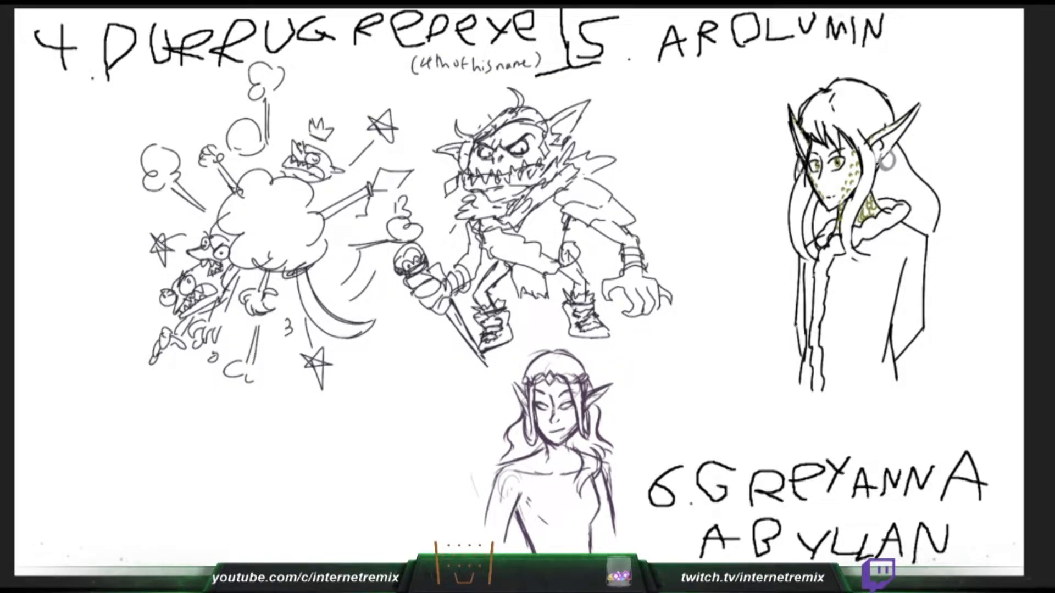
- Darken the outer edge of Greyanna's arm, and try an orange fill at the bottom of Arolumin's robe
{"action": "left_click_drag", "start_coordinate": [499, 477], "coordinate": [489, 539]}
{"action": "left_click_drag", "start_coordinate": [495, 488], "coordinate": [486, 554]}
{"action": "key", "text": "ctrl+z"}
{"action": "mouse_move", "coordinate": [829, 384]}
{"action": "left_mouse_down"}
{"action": "mouse_move", "coordinate": [876, 390]}
{"action": "mouse_move", "coordinate": [884, 379]}
{"action": "left_mouse_up"}
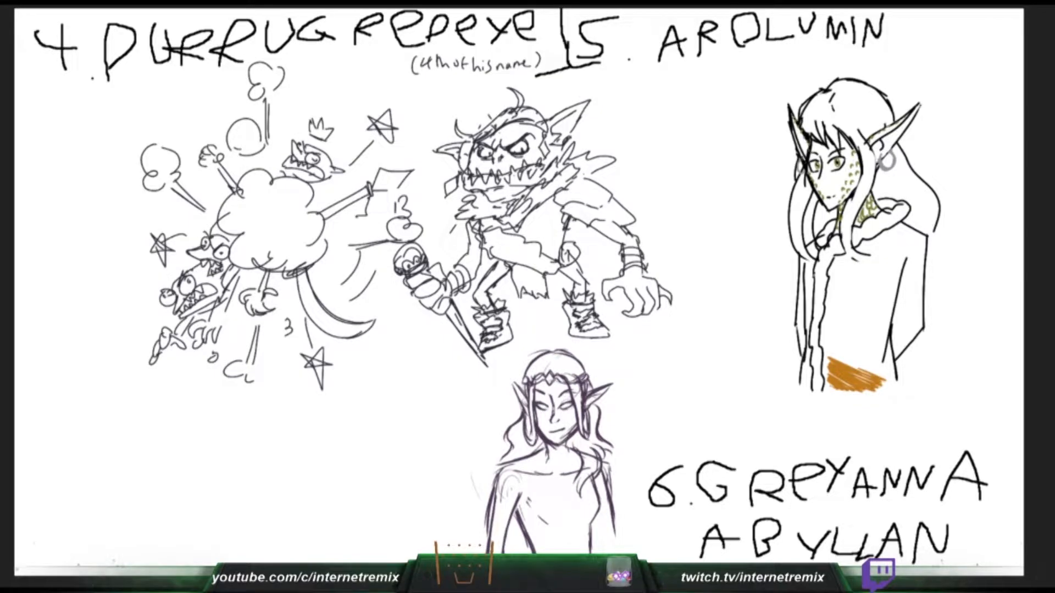
{"action": "key", "text": "ctrl+z"}
- Redraw the outer line of Greyanna's arm beside the waist, and clean up the opposite arm's edges
{"action": "left_click_drag", "start_coordinate": [605, 465], "coordinate": [614, 525]}
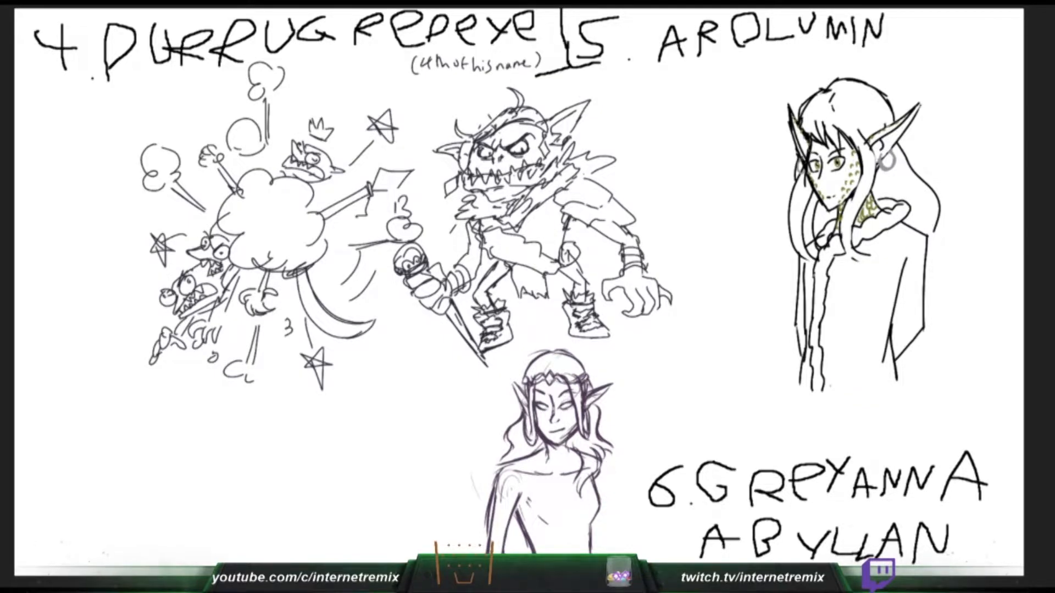
{"action": "left_click_drag", "start_coordinate": [597, 469], "coordinate": [615, 553]}
{"action": "left_click_drag", "start_coordinate": [519, 526], "coordinate": [534, 553]}
{"action": "mouse_move", "coordinate": [491, 514]}
{"action": "left_mouse_down"}
{"action": "mouse_move", "coordinate": [488, 552]}
{"action": "mouse_move", "coordinate": [520, 493]}
{"action": "left_mouse_up"}
- Shade the lower part of Arolumin's garment orange inside the open cloak, and strengthen Greyanna's inner and outer arm lines
{"action": "left_click_drag", "start_coordinate": [830, 379], "coordinate": [886, 367]}
{"action": "left_click_drag", "start_coordinate": [524, 498], "coordinate": [508, 544]}
{"action": "left_click_drag", "start_coordinate": [886, 376], "coordinate": [864, 358]}
{"action": "left_click_drag", "start_coordinate": [524, 494], "coordinate": [508, 546]}
{"action": "left_click_drag", "start_coordinate": [864, 358], "coordinate": [853, 340]}
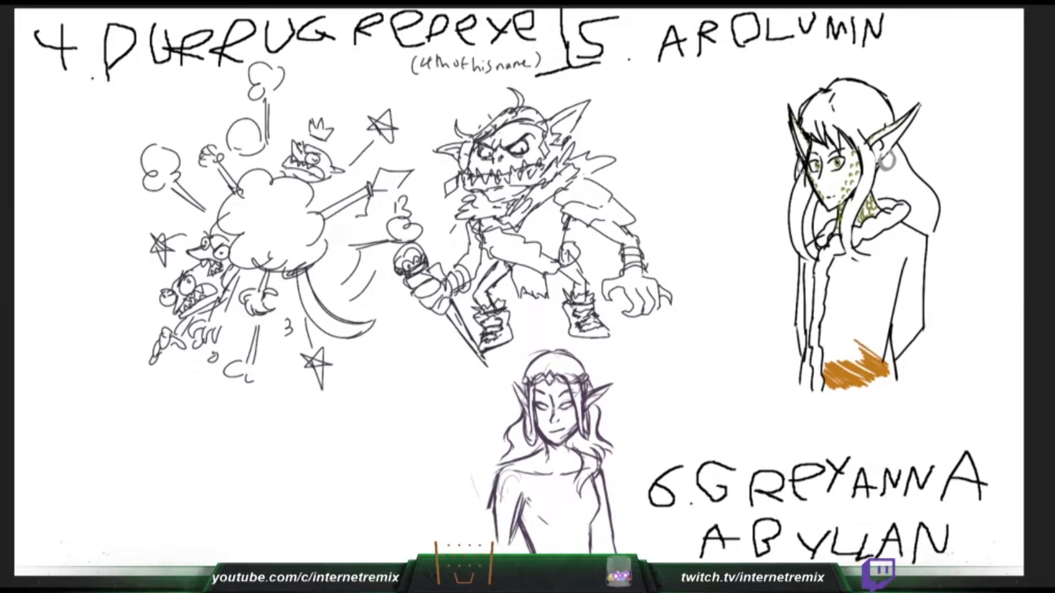
{"action": "left_click_drag", "start_coordinate": [526, 499], "coordinate": [513, 533]}
{"action": "mouse_move", "coordinate": [854, 340]}
{"action": "left_mouse_down"}
{"action": "mouse_move", "coordinate": [837, 329]}
{"action": "mouse_move", "coordinate": [863, 360]}
{"action": "left_mouse_up"}
{"action": "left_click_drag", "start_coordinate": [495, 514], "coordinate": [493, 552]}
{"action": "left_click_drag", "start_coordinate": [834, 342], "coordinate": [868, 373]}
{"action": "left_click_drag", "start_coordinate": [493, 539], "coordinate": [490, 553]}
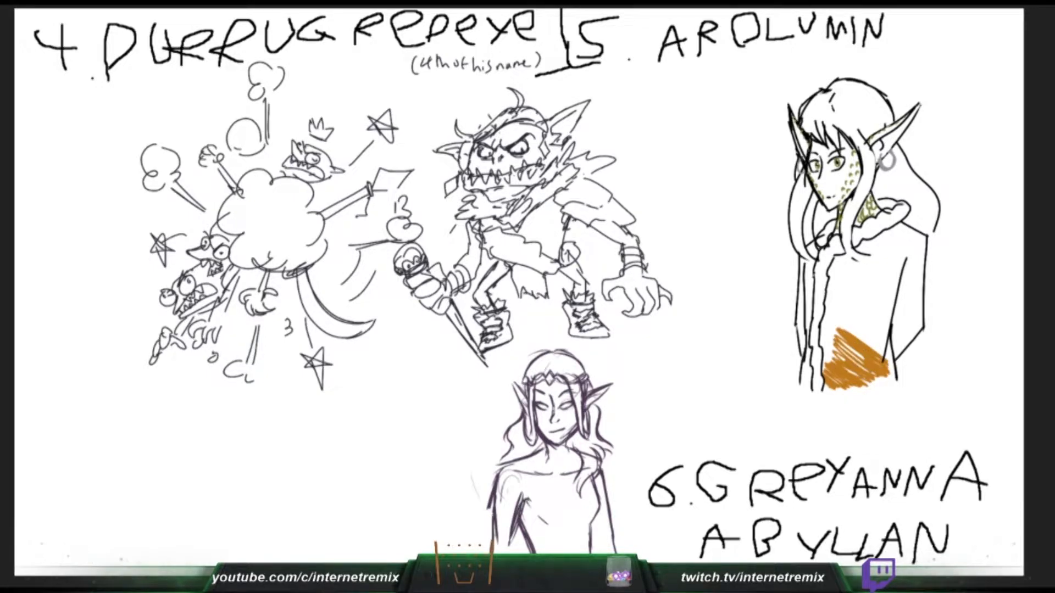
- Extend the orange shading up to the middle of Arolumin's garment, and try a shoulder line on Greyanna
{"action": "mouse_move", "coordinate": [831, 359]}
{"action": "left_mouse_down"}
{"action": "mouse_move", "coordinate": [854, 374]}
{"action": "mouse_move", "coordinate": [825, 361]}
{"action": "left_mouse_up"}
{"action": "left_click_drag", "start_coordinate": [510, 544], "coordinate": [508, 553]}
{"action": "mouse_move", "coordinate": [825, 361]}
{"action": "left_mouse_down"}
{"action": "mouse_move", "coordinate": [846, 359]}
{"action": "mouse_move", "coordinate": [824, 338]}
{"action": "mouse_move", "coordinate": [858, 359]}
{"action": "left_mouse_up"}
{"action": "left_click_drag", "start_coordinate": [524, 499], "coordinate": [533, 511]}
{"action": "mouse_move", "coordinate": [824, 330]}
{"action": "left_mouse_down"}
{"action": "mouse_move", "coordinate": [863, 359]}
{"action": "mouse_move", "coordinate": [842, 339]}
{"action": "mouse_move", "coordinate": [882, 356]}
{"action": "left_mouse_up"}
{"action": "left_click_drag", "start_coordinate": [546, 450], "coordinate": [523, 463]}
{"action": "left_click_drag", "start_coordinate": [882, 355], "coordinate": [838, 317]}
{"action": "left_click_drag", "start_coordinate": [524, 464], "coordinate": [499, 473]}
{"action": "left_click_drag", "start_coordinate": [882, 350], "coordinate": [837, 312]}
{"action": "mouse_move", "coordinate": [834, 308]}
{"action": "left_mouse_down"}
{"action": "mouse_move", "coordinate": [869, 337]}
{"action": "mouse_move", "coordinate": [835, 316]}
{"action": "left_mouse_up"}
{"action": "key", "text": "ctrl+z"}
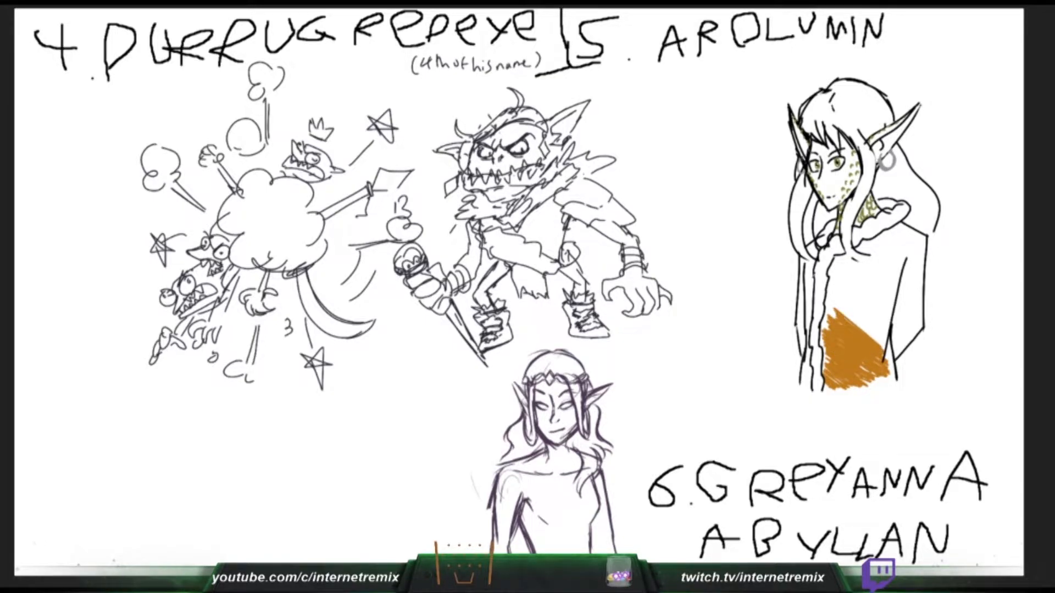
- Extend the orange shading up toward Arolumin's chest, and rework the collar and hair lines over Greyanna's shoulders
{"action": "left_click_drag", "start_coordinate": [545, 454], "coordinate": [500, 476]}
{"action": "left_click_drag", "start_coordinate": [830, 302], "coordinate": [866, 334]}
{"action": "left_click_drag", "start_coordinate": [867, 333], "coordinate": [827, 286]}
{"action": "left_click_drag", "start_coordinate": [597, 467], "coordinate": [567, 451]}
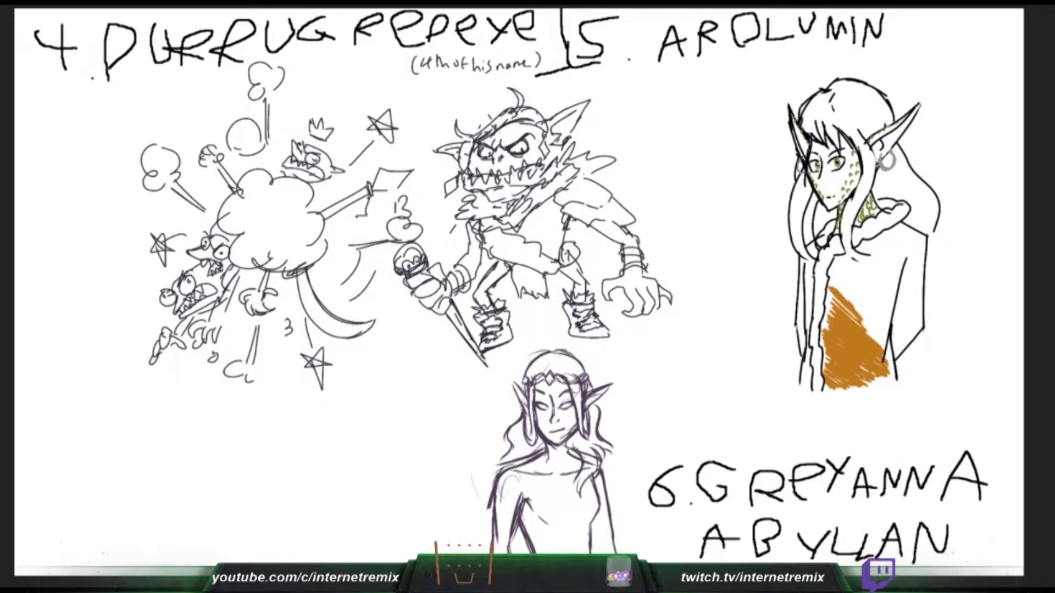
{"action": "left_click_drag", "start_coordinate": [857, 308], "coordinate": [831, 274]}
{"action": "left_click_drag", "start_coordinate": [575, 453], "coordinate": [608, 478]}
{"action": "mouse_move", "coordinate": [866, 306]}
{"action": "left_mouse_down"}
{"action": "mouse_move", "coordinate": [834, 268]}
{"action": "mouse_move", "coordinate": [860, 290]}
{"action": "left_mouse_up"}
{"action": "mouse_move", "coordinate": [858, 284]}
{"action": "left_mouse_down"}
{"action": "mouse_move", "coordinate": [837, 261]}
{"action": "mouse_move", "coordinate": [858, 280]}
{"action": "left_mouse_up"}
{"action": "left_click_drag", "start_coordinate": [581, 452], "coordinate": [593, 471]}
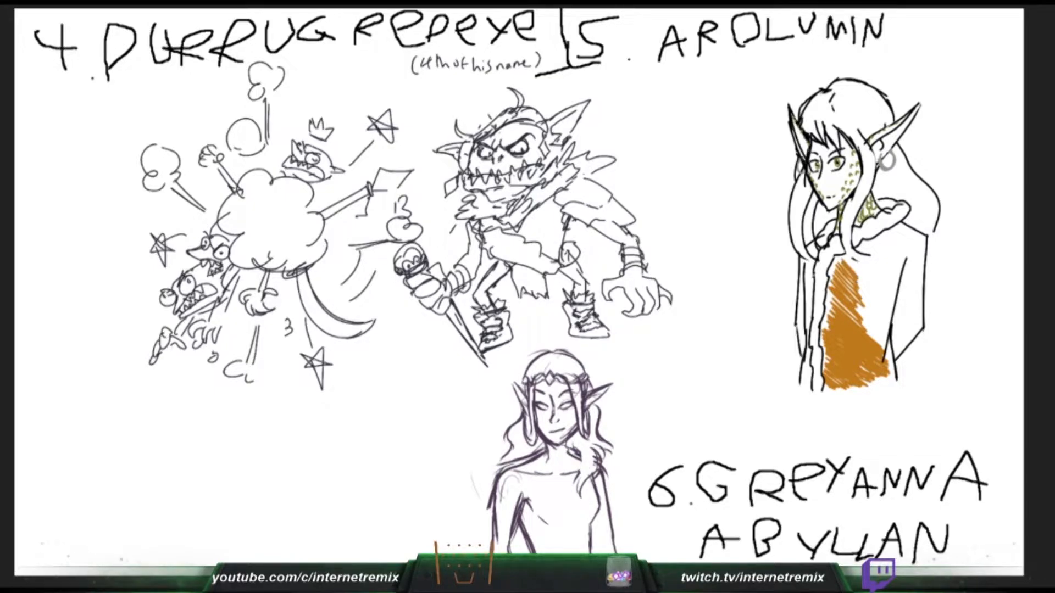
{"action": "left_click_drag", "start_coordinate": [839, 257], "coordinate": [873, 297]}
- Shade the right part of Arolumin's garment orange down along the sleeve line, and redraw Greyanna's shoulder and waist lines
{"action": "mouse_move", "coordinate": [873, 304]}
{"action": "left_mouse_down"}
{"action": "mouse_move", "coordinate": [846, 283]}
{"action": "mouse_move", "coordinate": [875, 316]}
{"action": "left_mouse_up"}
{"action": "mouse_move", "coordinate": [874, 325]}
{"action": "left_mouse_down"}
{"action": "mouse_move", "coordinate": [858, 306]}
{"action": "mouse_move", "coordinate": [879, 338]}
{"action": "left_mouse_up"}
{"action": "left_click_drag", "start_coordinate": [529, 455], "coordinate": [494, 473]}
{"action": "mouse_move", "coordinate": [881, 345]}
{"action": "left_mouse_down"}
{"action": "mouse_move", "coordinate": [858, 322]}
{"action": "mouse_move", "coordinate": [882, 346]}
{"action": "left_mouse_up"}
{"action": "mouse_move", "coordinate": [537, 450]}
{"action": "left_mouse_down"}
{"action": "mouse_move", "coordinate": [496, 477]}
{"action": "mouse_move", "coordinate": [487, 510]}
{"action": "left_mouse_up"}
{"action": "mouse_move", "coordinate": [882, 340]}
{"action": "left_mouse_down"}
{"action": "mouse_move", "coordinate": [859, 313]}
{"action": "mouse_move", "coordinate": [886, 328]}
{"action": "left_mouse_up"}
{"action": "mouse_move", "coordinate": [887, 329]}
{"action": "left_mouse_down"}
{"action": "mouse_move", "coordinate": [861, 301]}
{"action": "mouse_move", "coordinate": [892, 327]}
{"action": "left_mouse_up"}
{"action": "mouse_move", "coordinate": [891, 325]}
{"action": "left_mouse_down"}
{"action": "mouse_move", "coordinate": [859, 293]}
{"action": "mouse_move", "coordinate": [887, 319]}
{"action": "left_mouse_up"}
{"action": "mouse_move", "coordinate": [883, 313]}
{"action": "left_mouse_down"}
{"action": "mouse_move", "coordinate": [858, 283]}
{"action": "mouse_move", "coordinate": [889, 306]}
{"action": "left_mouse_up"}
{"action": "left_click_drag", "start_coordinate": [591, 531], "coordinate": [599, 547]}
{"action": "left_click_drag", "start_coordinate": [887, 303], "coordinate": [851, 268]}
{"action": "left_click_drag", "start_coordinate": [592, 526], "coordinate": [597, 548]}
- Fill Arolumin's upper chest and shoulder with orange below the fur collar, and strengthen Greyanna's waist line
{"action": "mouse_move", "coordinate": [847, 262]}
{"action": "left_mouse_down"}
{"action": "mouse_move", "coordinate": [883, 297]}
{"action": "mouse_move", "coordinate": [875, 286]}
{"action": "left_mouse_up"}
{"action": "mouse_move", "coordinate": [861, 271]}
{"action": "left_mouse_down"}
{"action": "mouse_move", "coordinate": [890, 303]}
{"action": "mouse_move", "coordinate": [865, 273]}
{"action": "left_mouse_up"}
{"action": "left_click_drag", "start_coordinate": [863, 268], "coordinate": [891, 293]}
{"action": "mouse_move", "coordinate": [890, 283]}
{"action": "left_mouse_down"}
{"action": "mouse_move", "coordinate": [873, 256]}
{"action": "mouse_move", "coordinate": [888, 274]}
{"action": "left_mouse_up"}
{"action": "left_click_drag", "start_coordinate": [881, 262], "coordinate": [871, 255]}
{"action": "left_click_drag", "start_coordinate": [590, 513], "coordinate": [594, 539]}
{"action": "mouse_move", "coordinate": [869, 252]}
{"action": "left_mouse_down"}
{"action": "mouse_move", "coordinate": [895, 269]}
{"action": "mouse_move", "coordinate": [908, 225]}
{"action": "mouse_move", "coordinate": [898, 235]}
{"action": "left_mouse_up"}
{"action": "mouse_move", "coordinate": [885, 266]}
{"action": "left_mouse_down"}
{"action": "mouse_move", "coordinate": [898, 249]}
{"action": "mouse_move", "coordinate": [896, 265]}
{"action": "left_mouse_up"}
{"action": "left_click_drag", "start_coordinate": [880, 290], "coordinate": [894, 273]}
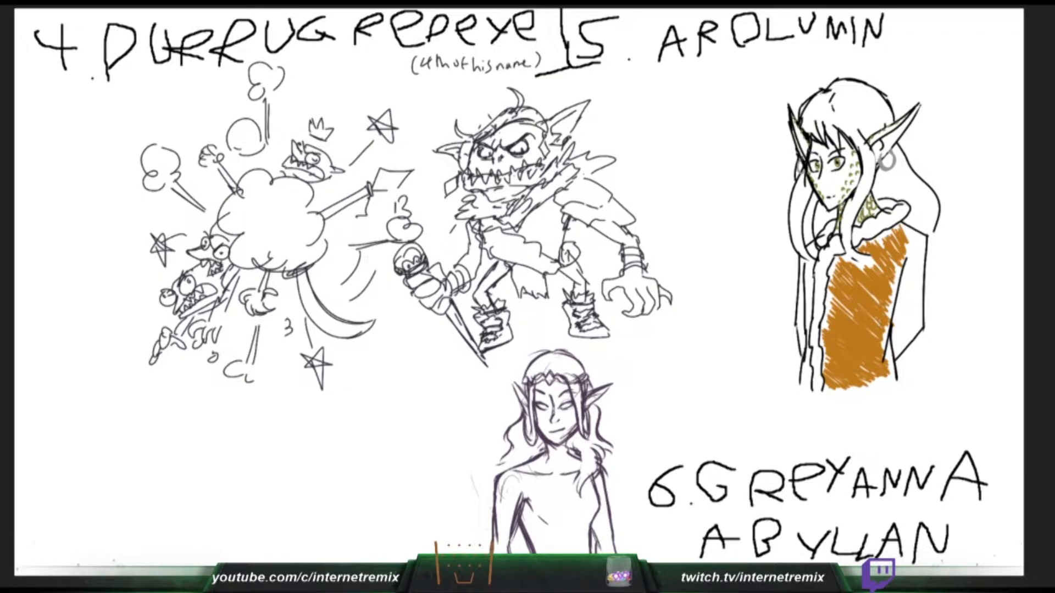
- Close the white gaps in the orange on Arolumin's chest, hem and sleeve edge
{"action": "mouse_move", "coordinate": [882, 348]}
{"action": "left_mouse_down"}
{"action": "mouse_move", "coordinate": [890, 333]}
{"action": "mouse_move", "coordinate": [895, 362]}
{"action": "left_mouse_up"}
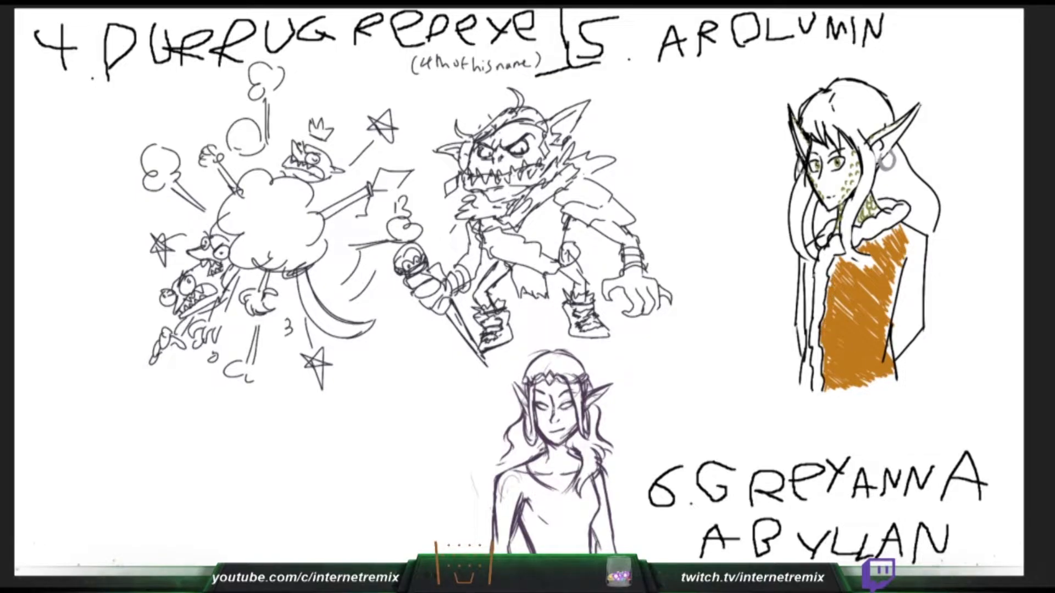
{"action": "mouse_move", "coordinate": [830, 275]}
{"action": "left_mouse_down"}
{"action": "mouse_move", "coordinate": [841, 257]}
{"action": "mouse_move", "coordinate": [872, 269]}
{"action": "left_mouse_up"}
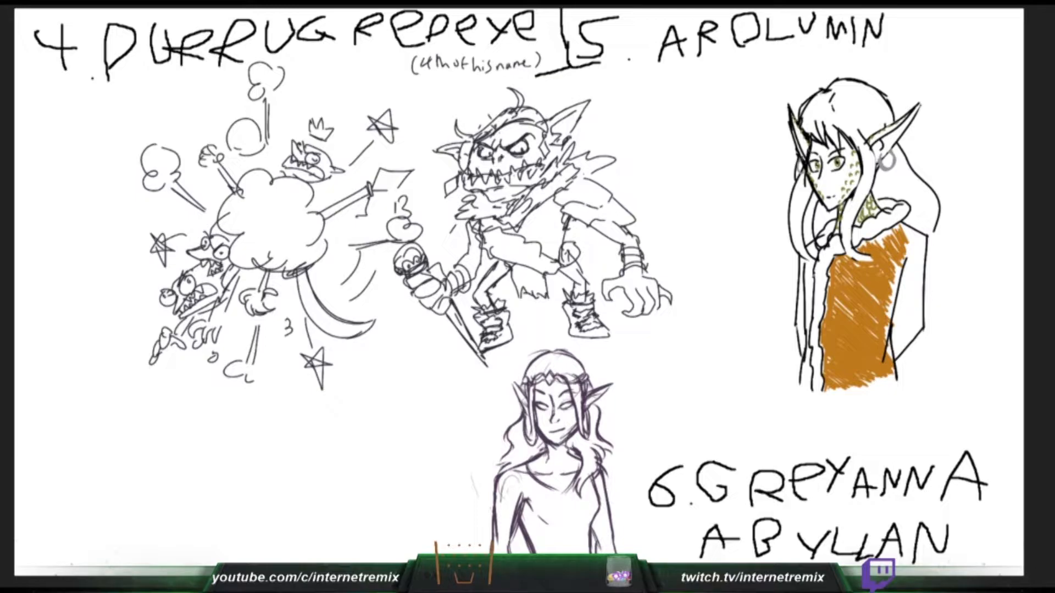
{"action": "mouse_move", "coordinate": [861, 249]}
{"action": "left_mouse_down"}
{"action": "mouse_move", "coordinate": [896, 228]}
{"action": "mouse_move", "coordinate": [891, 360]}
{"action": "left_mouse_up"}
{"action": "mouse_move", "coordinate": [862, 287]}
{"action": "left_mouse_down"}
{"action": "mouse_move", "coordinate": [879, 304]}
{"action": "mouse_move", "coordinate": [871, 295]}
{"action": "left_mouse_up"}
{"action": "mouse_move", "coordinate": [851, 282]}
{"action": "left_mouse_down"}
{"action": "mouse_move", "coordinate": [843, 275]}
{"action": "mouse_move", "coordinate": [853, 319]}
{"action": "left_mouse_up"}
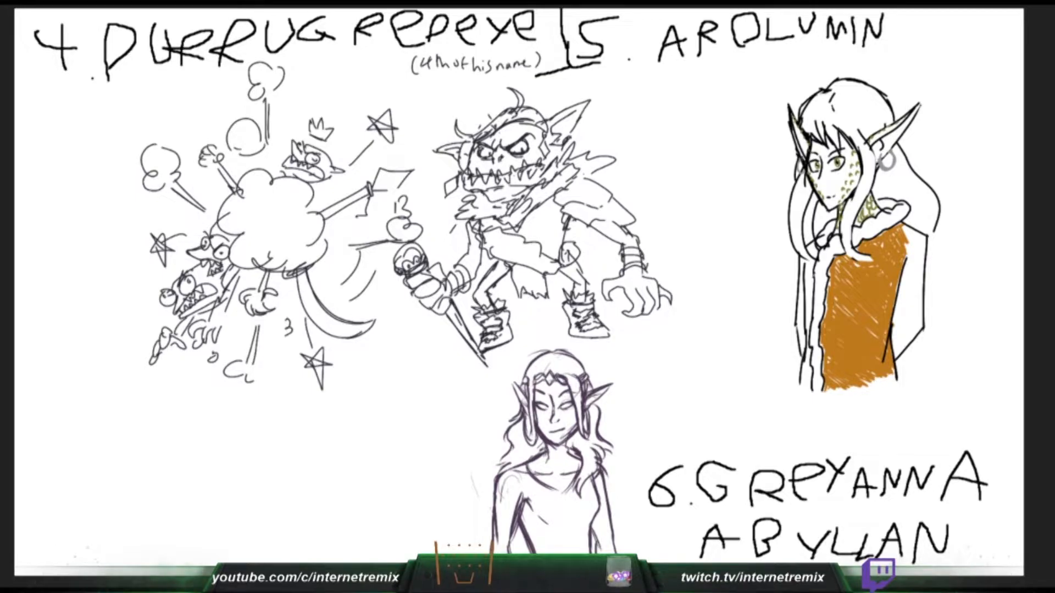
{"action": "mouse_move", "coordinate": [908, 253]}
{"action": "left_mouse_down"}
{"action": "mouse_move", "coordinate": [921, 226]}
{"action": "mouse_move", "coordinate": [904, 249]}
{"action": "left_mouse_up"}
{"action": "mouse_move", "coordinate": [903, 323]}
{"action": "left_mouse_down"}
{"action": "mouse_move", "coordinate": [893, 286]}
{"action": "mouse_move", "coordinate": [902, 295]}
{"action": "mouse_move", "coordinate": [905, 272]}
{"action": "left_mouse_up"}
- Redraw Greyanna's neckline as a lower V shape, and color the shoulder and outer edge of Arolumin's sleeve orange
{"action": "left_click_drag", "start_coordinate": [526, 466], "coordinate": [558, 490]}
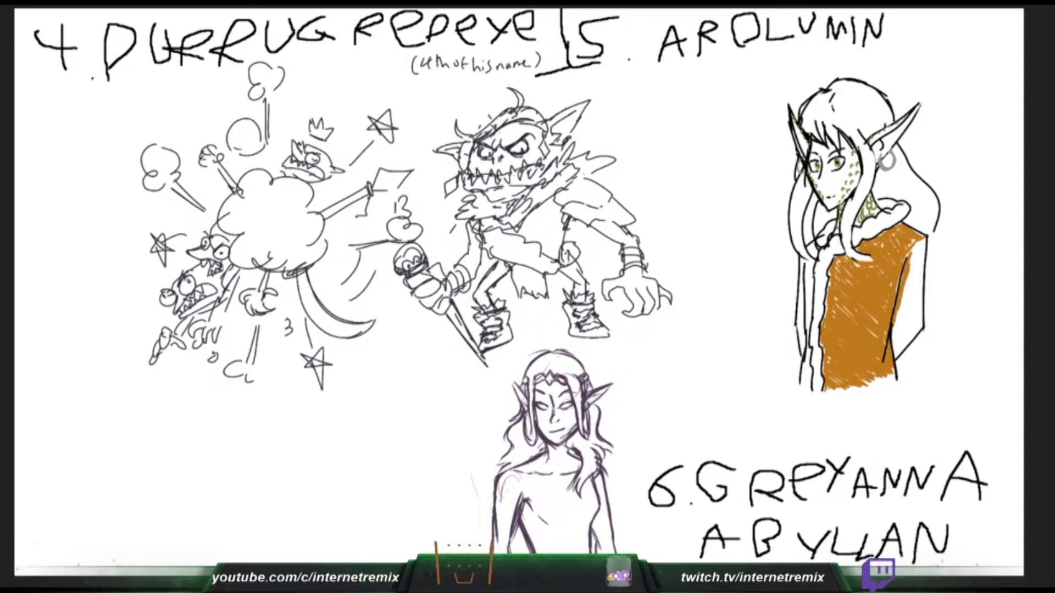
{"action": "left_click_drag", "start_coordinate": [912, 254], "coordinate": [922, 243]}
{"action": "left_click_drag", "start_coordinate": [535, 461], "coordinate": [557, 485]}
{"action": "left_click_drag", "start_coordinate": [924, 241], "coordinate": [921, 273]}
{"action": "left_click_drag", "start_coordinate": [535, 460], "coordinate": [571, 496]}
{"action": "left_click_drag", "start_coordinate": [925, 255], "coordinate": [921, 279]}
{"action": "left_click_drag", "start_coordinate": [554, 483], "coordinate": [575, 496]}
{"action": "left_click_drag", "start_coordinate": [922, 263], "coordinate": [920, 324]}
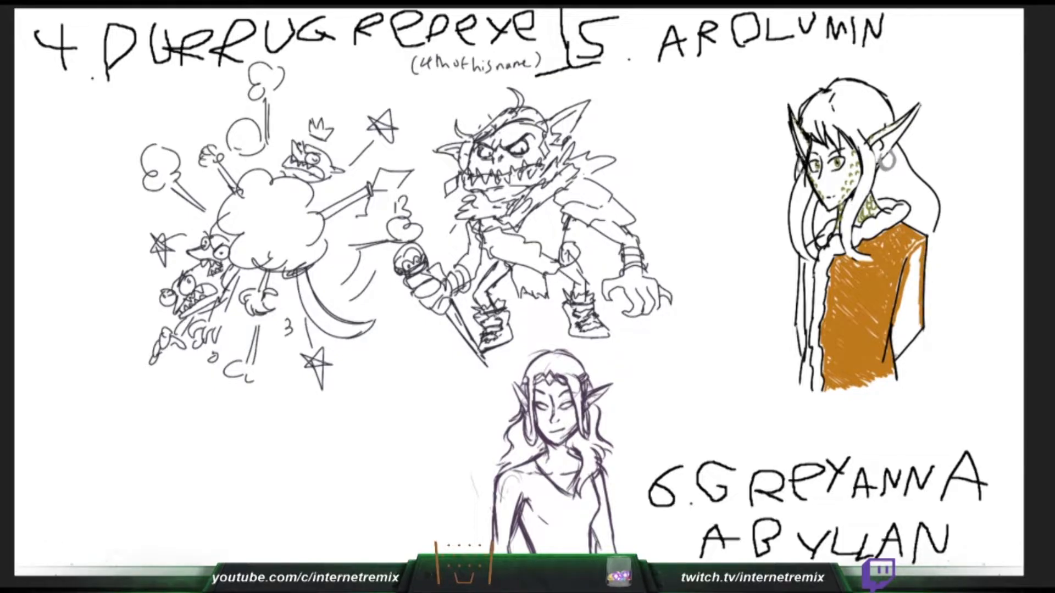
- Fill the rest of Arolumin's sleeve with orange, and draw a choker line across Greyanna's neck
{"action": "mouse_move", "coordinate": [893, 358]}
{"action": "left_mouse_down"}
{"action": "mouse_move", "coordinate": [918, 331]}
{"action": "mouse_move", "coordinate": [899, 348]}
{"action": "left_mouse_up"}
{"action": "mouse_move", "coordinate": [902, 313]}
{"action": "left_mouse_down"}
{"action": "mouse_move", "coordinate": [898, 347]}
{"action": "mouse_move", "coordinate": [899, 333]}
{"action": "left_mouse_up"}
{"action": "left_click_drag", "start_coordinate": [908, 273], "coordinate": [901, 322]}
{"action": "mouse_move", "coordinate": [917, 252]}
{"action": "left_mouse_down"}
{"action": "mouse_move", "coordinate": [906, 284]}
{"action": "mouse_move", "coordinate": [918, 267]}
{"action": "mouse_move", "coordinate": [918, 329]}
{"action": "mouse_move", "coordinate": [904, 341]}
{"action": "left_mouse_up"}
{"action": "left_click_drag", "start_coordinate": [550, 456], "coordinate": [567, 453]}
{"action": "mouse_move", "coordinate": [908, 314]}
{"action": "left_mouse_down"}
{"action": "mouse_move", "coordinate": [909, 333]}
{"action": "mouse_move", "coordinate": [917, 273]}
{"action": "mouse_move", "coordinate": [908, 309]}
{"action": "left_mouse_up"}
- Draw the draped lower neckline of Greyanna's top and a second choker line, undoing the strokes that miss
{"action": "left_click_drag", "start_coordinate": [584, 501], "coordinate": [566, 525]}
{"action": "key", "text": "ctrl+z"}
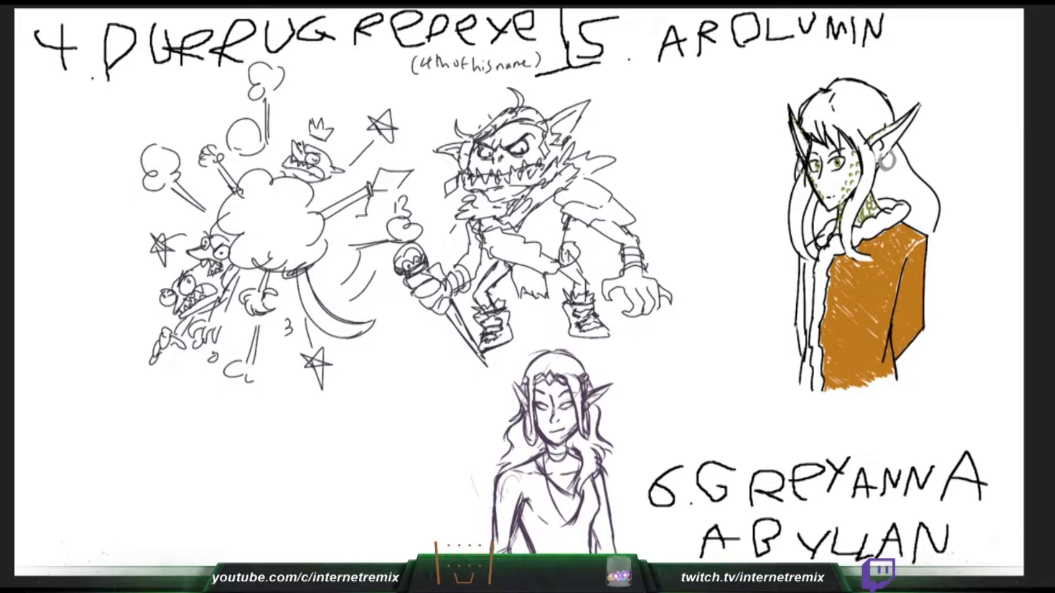
{"action": "key", "text": "ctrl+z"}
{"action": "left_click_drag", "start_coordinate": [583, 487], "coordinate": [568, 522]}
{"action": "left_click_drag", "start_coordinate": [546, 454], "coordinate": [562, 501]}
{"action": "key", "text": "ctrl+z"}
{"action": "left_click_drag", "start_coordinate": [912, 251], "coordinate": [924, 239]}
{"action": "key", "text": "ctrl+z"}
{"action": "left_click_drag", "start_coordinate": [548, 448], "coordinate": [565, 447]}
{"action": "key", "text": "ctrl+z"}
{"action": "key", "text": "ctrl+z"}
{"action": "key", "text": "ctrl+z"}
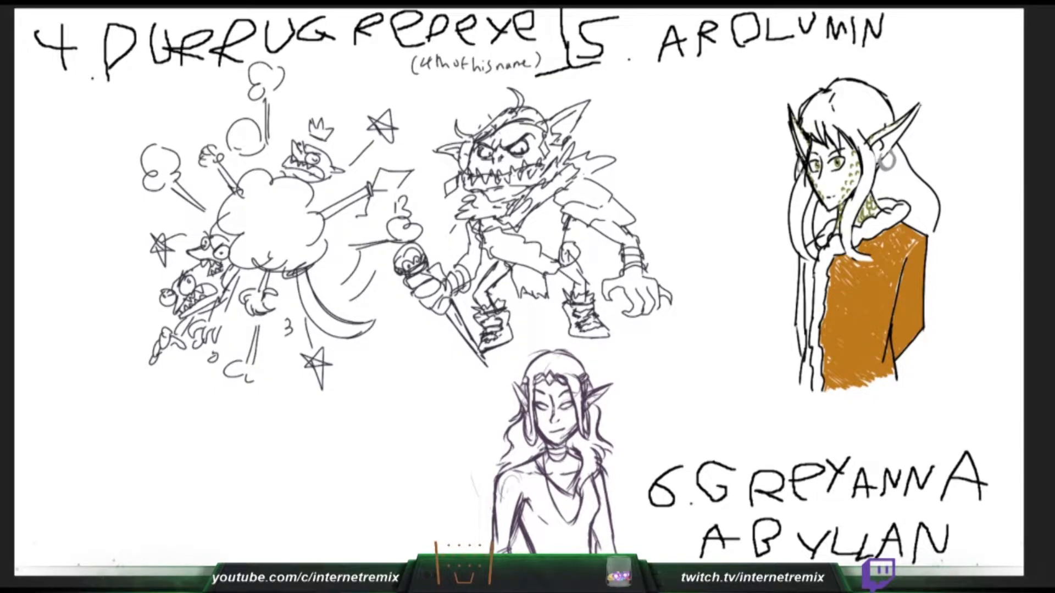
- Color the narrow opposite side of Arolumin's cloak orange beside the fur trim, and add a hair line by Greyanna's ear
{"action": "mouse_move", "coordinate": [803, 260]}
{"action": "left_mouse_down"}
{"action": "mouse_move", "coordinate": [804, 275]}
{"action": "mouse_move", "coordinate": [805, 260]}
{"action": "left_mouse_up"}
{"action": "left_click_drag", "start_coordinate": [520, 399], "coordinate": [515, 415]}
{"action": "left_click_drag", "start_coordinate": [802, 259], "coordinate": [803, 279]}
{"action": "mouse_move", "coordinate": [802, 294]}
{"action": "left_mouse_down"}
{"action": "mouse_move", "coordinate": [801, 385]}
{"action": "mouse_move", "coordinate": [810, 395]}
{"action": "mouse_move", "coordinate": [803, 305]}
{"action": "mouse_move", "coordinate": [800, 345]}
{"action": "mouse_move", "coordinate": [811, 259]}
{"action": "mouse_move", "coordinate": [809, 335]}
{"action": "left_mouse_up"}
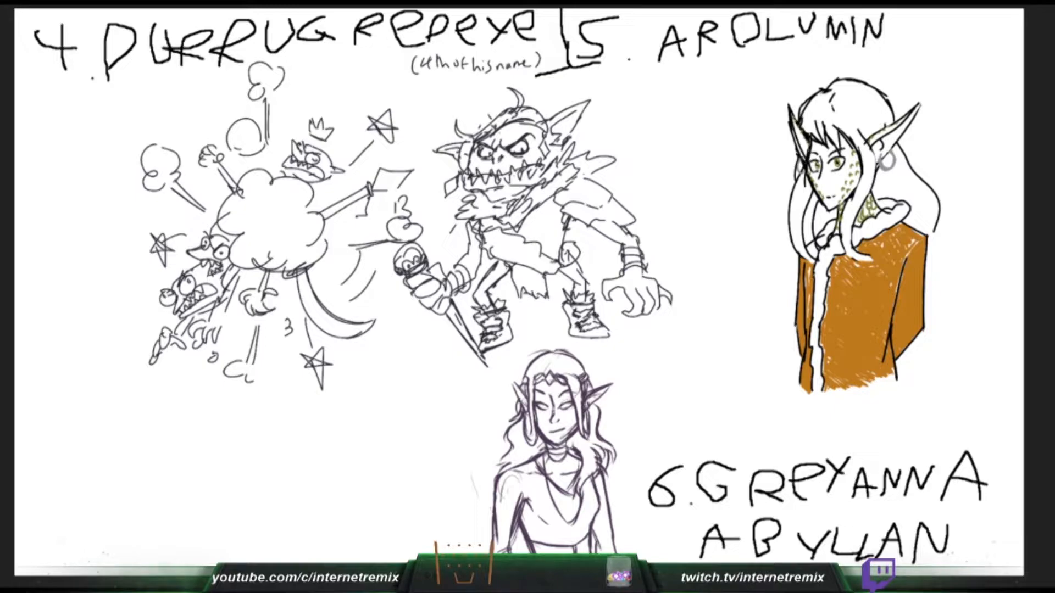
{"action": "left_click_drag", "start_coordinate": [809, 294], "coordinate": [808, 318]}
{"action": "left_click_drag", "start_coordinate": [809, 269], "coordinate": [808, 284]}
{"action": "mouse_move", "coordinate": [810, 257]}
{"action": "left_mouse_down"}
{"action": "mouse_move", "coordinate": [809, 245]}
{"action": "mouse_move", "coordinate": [816, 250]}
{"action": "left_mouse_up"}
- Cover the remaining white specks in Arolumin's orange cloak, and strengthen the line between Greyanna's waist and arm
{"action": "left_click_drag", "start_coordinate": [858, 261], "coordinate": [873, 261]}
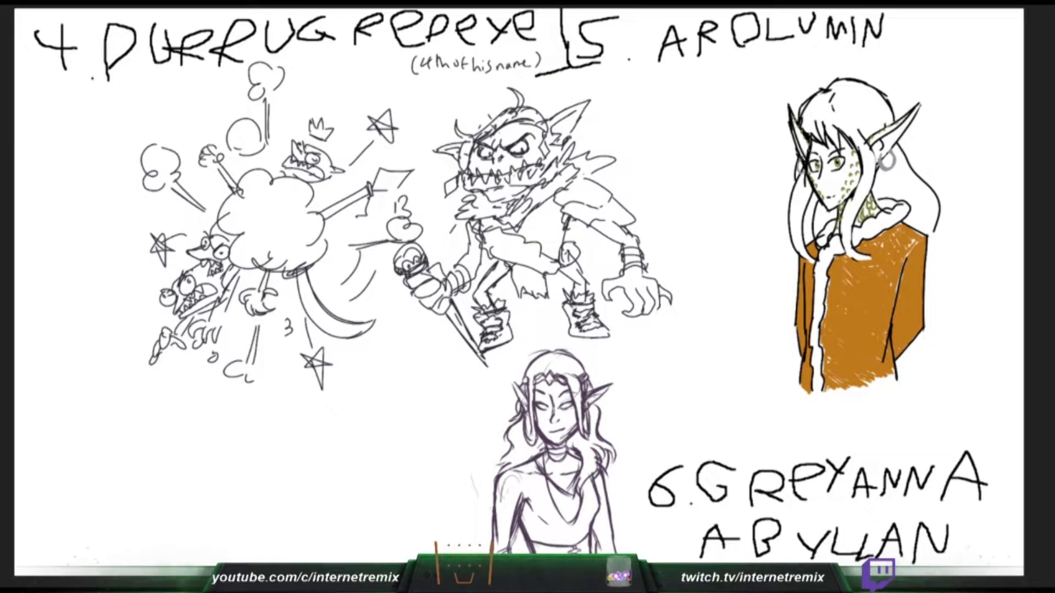
{"action": "left_click_drag", "start_coordinate": [827, 290], "coordinate": [827, 302]}
{"action": "left_click_drag", "start_coordinate": [914, 239], "coordinate": [907, 248]}
{"action": "left_click_drag", "start_coordinate": [593, 528], "coordinate": [599, 555]}
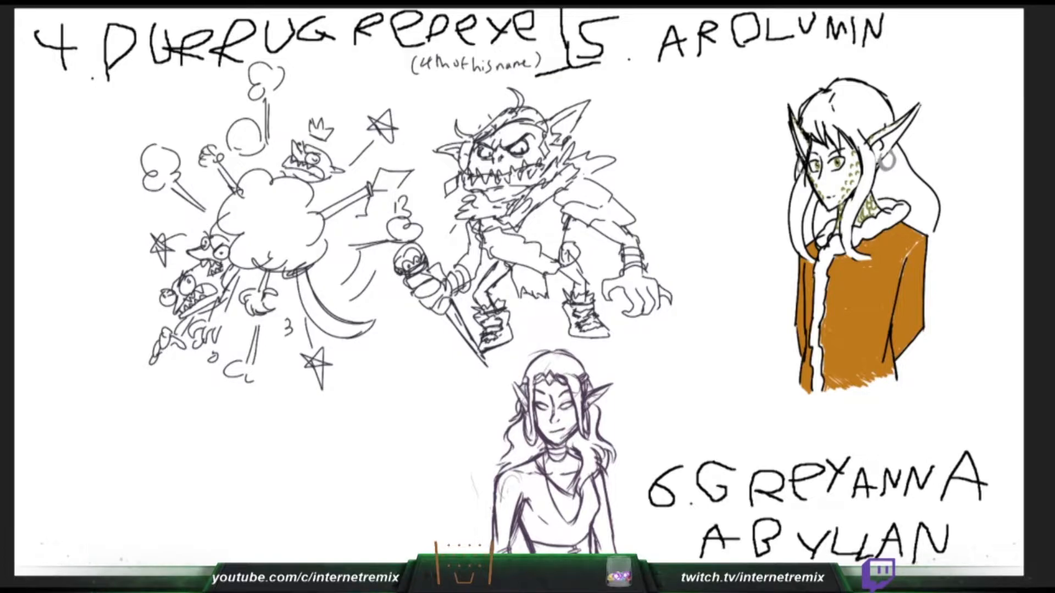
- Fill Greyanna's face with dark grey, and draw a long hair strand behind Arolumin's ear, undoing the misplaced tries
{"action": "left_click_drag", "start_coordinate": [541, 386], "coordinate": [545, 419]}
{"action": "left_click_drag", "start_coordinate": [839, 109], "coordinate": [862, 156]}
{"action": "mouse_move", "coordinate": [538, 410]}
{"action": "left_mouse_down"}
{"action": "mouse_move", "coordinate": [554, 441]}
{"action": "mouse_move", "coordinate": [575, 423]}
{"action": "mouse_move", "coordinate": [559, 413]}
{"action": "left_mouse_up"}
{"action": "key", "text": "ctrl+z"}
{"action": "left_click_drag", "start_coordinate": [900, 151], "coordinate": [935, 228]}
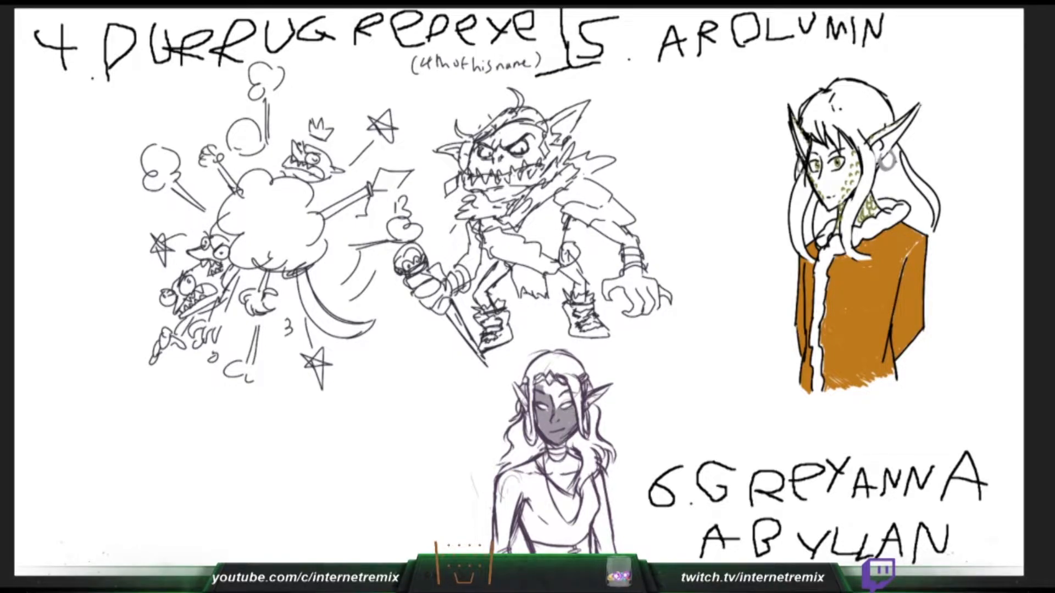
{"action": "key", "text": "ctrl+z"}
{"action": "left_click_drag", "start_coordinate": [899, 153], "coordinate": [930, 224]}
{"action": "key", "text": "ctrl+z"}
{"action": "left_click_drag", "start_coordinate": [897, 154], "coordinate": [930, 235]}
- Finish the grey on Greyanna's forehead and around her eyes, and add strands to Arolumin's back and front hair
{"action": "left_click_drag", "start_coordinate": [537, 389], "coordinate": [545, 382]}
{"action": "left_click_drag", "start_coordinate": [893, 176], "coordinate": [918, 229]}
{"action": "mouse_move", "coordinate": [544, 381]}
{"action": "left_mouse_down"}
{"action": "mouse_move", "coordinate": [548, 394]}
{"action": "mouse_move", "coordinate": [555, 384]}
{"action": "left_mouse_up"}
{"action": "left_click_drag", "start_coordinate": [884, 178], "coordinate": [882, 192]}
{"action": "left_click_drag", "start_coordinate": [554, 383], "coordinate": [556, 406]}
{"action": "mouse_move", "coordinate": [855, 134]}
{"action": "left_mouse_down"}
{"action": "mouse_move", "coordinate": [872, 173]}
{"action": "mouse_move", "coordinate": [858, 210]}
{"action": "left_mouse_up"}
{"action": "left_click_drag", "start_coordinate": [556, 406], "coordinate": [568, 391]}
{"action": "key", "text": "ctrl+z"}
{"action": "left_click_drag", "start_coordinate": [842, 224], "coordinate": [870, 258]}
{"action": "mouse_move", "coordinate": [568, 391]}
{"action": "left_mouse_down"}
{"action": "mouse_move", "coordinate": [559, 387]}
{"action": "mouse_move", "coordinate": [560, 399]}
{"action": "left_mouse_up"}
{"action": "left_click_drag", "start_coordinate": [845, 223], "coordinate": [856, 251]}
{"action": "key", "text": "ctrl+z"}
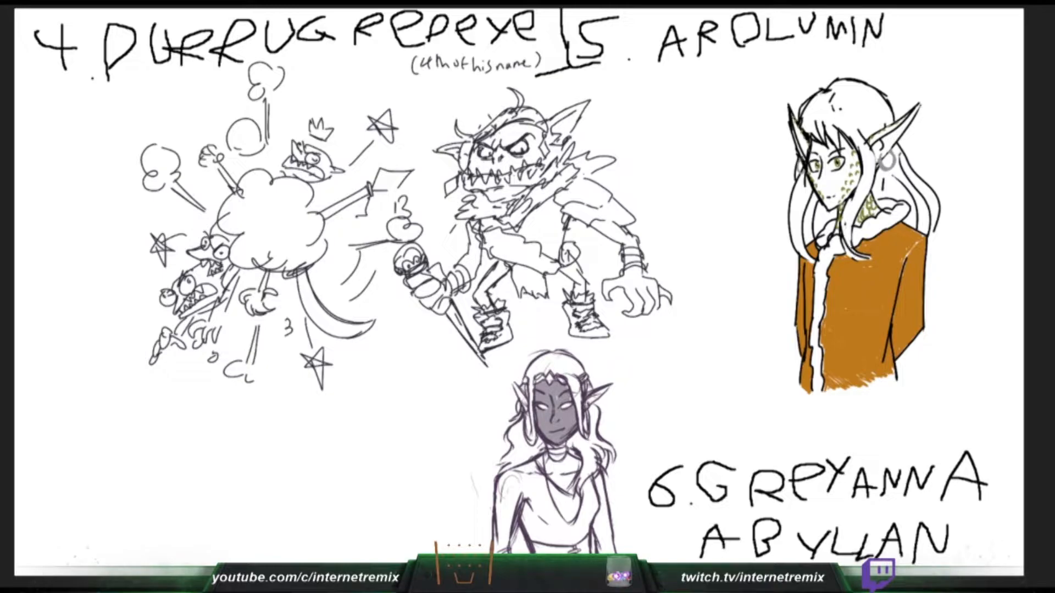
- Color Greyanna's ears dark grey, and add strands to the tips of Arolumin's front hair
{"action": "left_click_drag", "start_coordinate": [587, 406], "coordinate": [605, 389]}
{"action": "key", "text": "ctrl+z"}
{"action": "left_click_drag", "start_coordinate": [517, 389], "coordinate": [528, 414]}
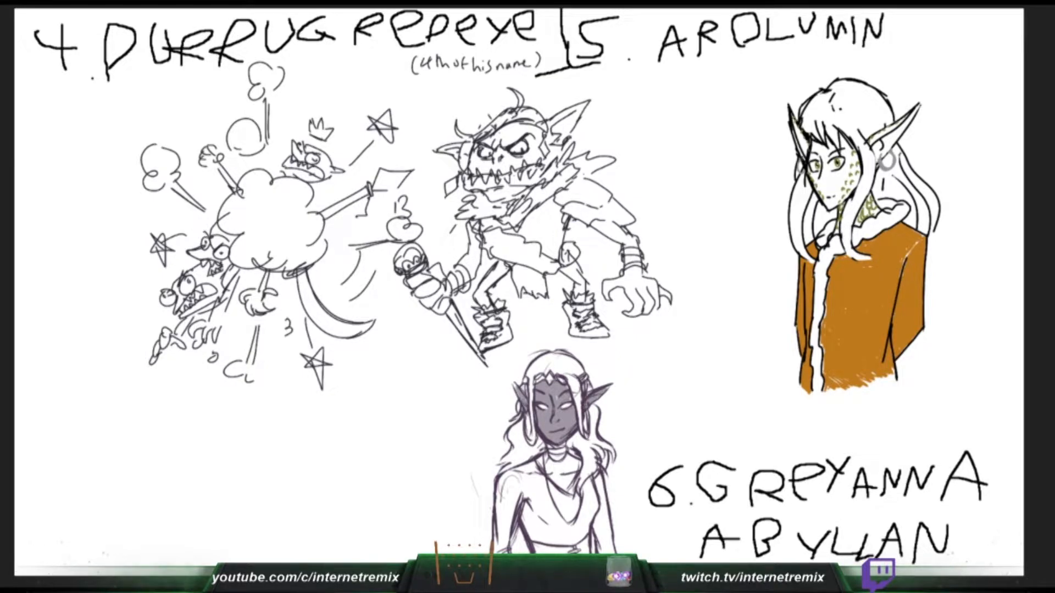
{"action": "left_click_drag", "start_coordinate": [843, 226], "coordinate": [869, 258]}
{"action": "key", "text": "ctrl+z"}
{"action": "left_click_drag", "start_coordinate": [793, 215], "coordinate": [807, 260]}
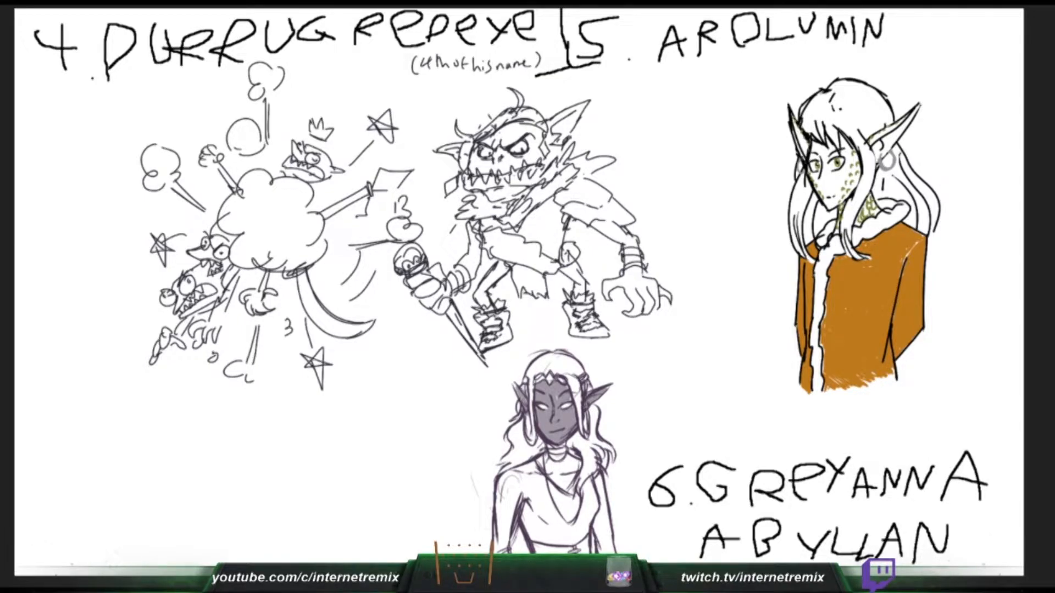
- Fill Greyanna's neck and chest with dark grey, and draw strands across the crown of Arolumin's hair
{"action": "left_click_drag", "start_coordinate": [541, 461], "coordinate": [556, 485]}
{"action": "left_click_drag", "start_coordinate": [841, 95], "coordinate": [881, 127]}
{"action": "left_click_drag", "start_coordinate": [541, 460], "coordinate": [566, 461]}
{"action": "left_click_drag", "start_coordinate": [841, 112], "coordinate": [859, 147]}
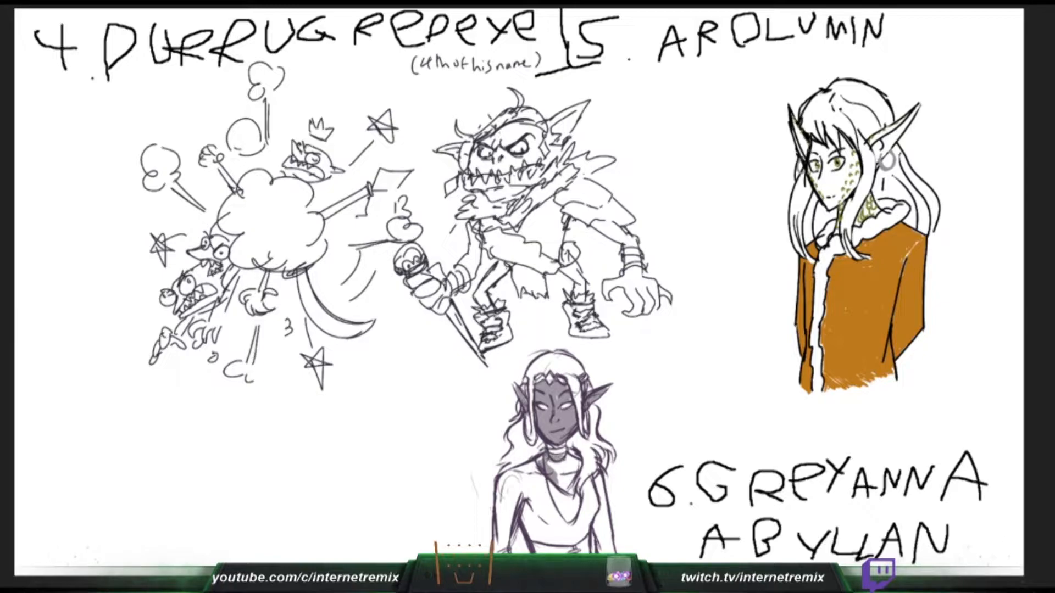
{"action": "left_click_drag", "start_coordinate": [555, 461], "coordinate": [568, 485]}
{"action": "left_click_drag", "start_coordinate": [842, 110], "coordinate": [863, 134]}
{"action": "left_click_drag", "start_coordinate": [850, 106], "coordinate": [872, 129]}
{"action": "left_click_drag", "start_coordinate": [568, 485], "coordinate": [571, 493]}
{"action": "left_click_drag", "start_coordinate": [855, 89], "coordinate": [882, 112]}
{"action": "mouse_move", "coordinate": [570, 493]}
{"action": "left_mouse_down"}
{"action": "mouse_move", "coordinate": [577, 458]}
{"action": "mouse_move", "coordinate": [532, 465]}
{"action": "left_mouse_up"}
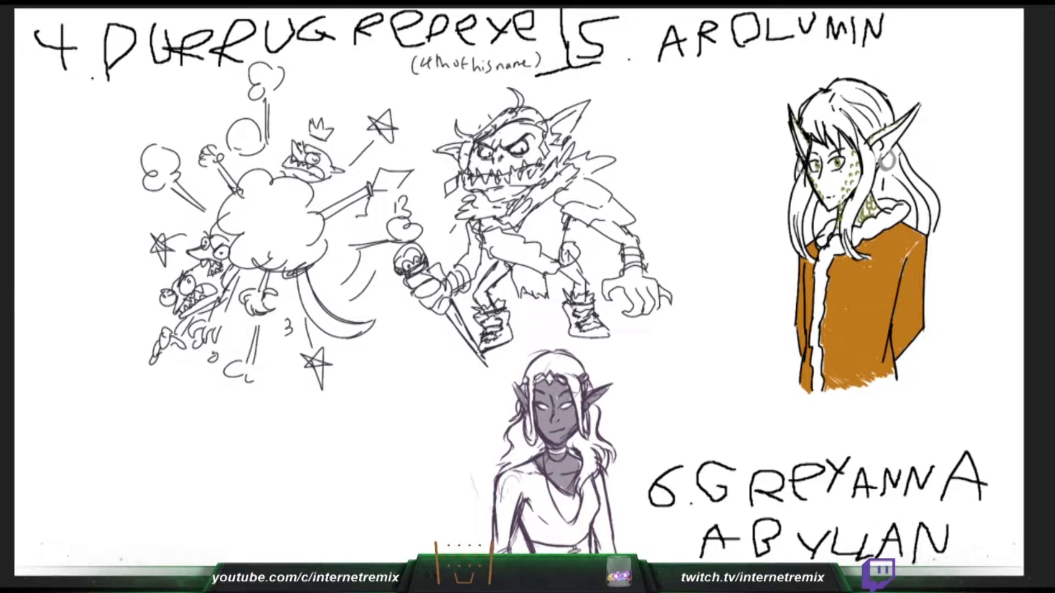
- Add strands to Arolumin's fringe and side locks, and shade Greyanna's hair light grey around the neck and crown
{"action": "mouse_move", "coordinate": [825, 96]}
{"action": "left_mouse_down"}
{"action": "mouse_move", "coordinate": [806, 132]}
{"action": "mouse_move", "coordinate": [816, 126]}
{"action": "left_mouse_up"}
{"action": "left_click_drag", "start_coordinate": [805, 174], "coordinate": [797, 214]}
{"action": "left_click_drag", "start_coordinate": [867, 151], "coordinate": [845, 229]}
{"action": "mouse_move", "coordinate": [524, 443]}
{"action": "left_mouse_down"}
{"action": "mouse_move", "coordinate": [517, 456]}
{"action": "mouse_move", "coordinate": [538, 443]}
{"action": "mouse_move", "coordinate": [592, 444]}
{"action": "left_mouse_up"}
{"action": "left_click_drag", "start_coordinate": [586, 449], "coordinate": [597, 440]}
{"action": "left_click_drag", "start_coordinate": [563, 362], "coordinate": [582, 375]}
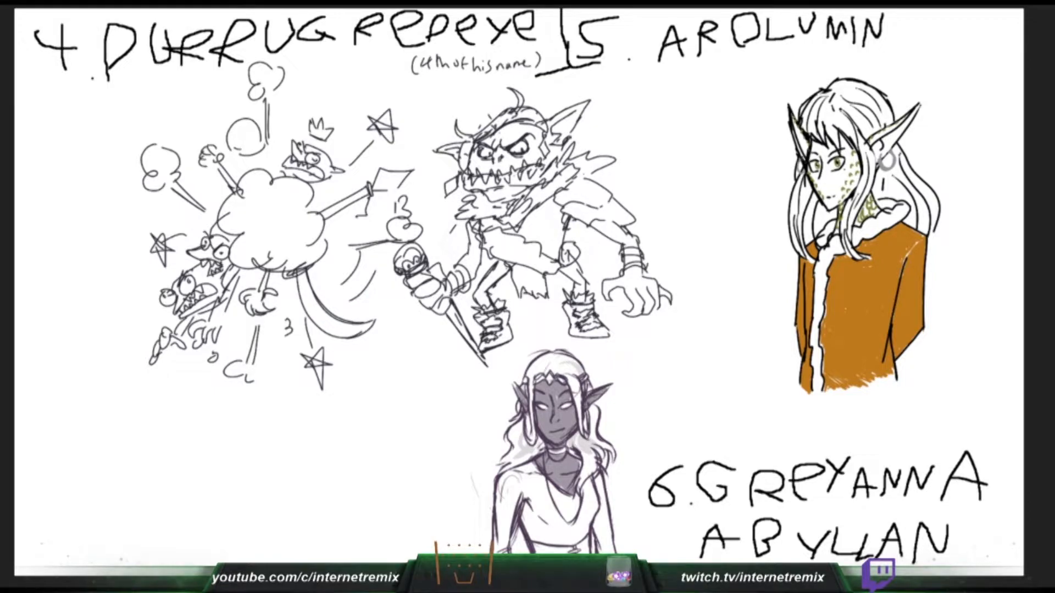
- Draw a fold line across Arolumin's garment, and add light strokes to Greyanna's choker and the side of her neck
{"action": "left_click_drag", "start_coordinate": [837, 316], "coordinate": [871, 317]}
{"action": "key", "text": "ctrl+z"}
{"action": "key", "text": "ctrl+z"}
{"action": "key", "text": "ctrl+z"}
{"action": "left_click_drag", "start_coordinate": [550, 450], "coordinate": [566, 451]}
{"action": "left_click_drag", "start_coordinate": [545, 456], "coordinate": [549, 477]}
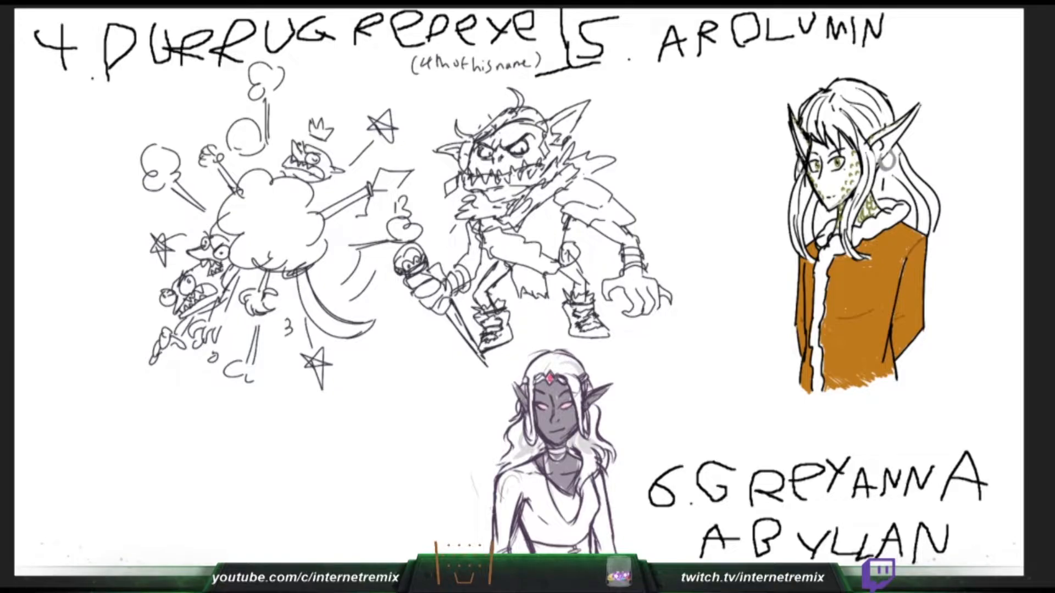
- Color Greyanna's top and nearer sleeve magenta, undoing the fills that go wrong
{"action": "left_click_drag", "start_coordinate": [521, 489], "coordinate": [563, 523]}
{"action": "key", "text": "ctrl+z"}
{"action": "left_click_drag", "start_coordinate": [533, 468], "coordinate": [574, 504]}
{"action": "key", "text": "ctrl+z"}
{"action": "key", "text": "ctrl+z"}
{"action": "left_click_drag", "start_coordinate": [531, 467], "coordinate": [569, 504]}
{"action": "key", "text": "ctrl+z"}
{"action": "mouse_move", "coordinate": [531, 468]}
{"action": "left_mouse_down"}
{"action": "mouse_move", "coordinate": [569, 506]}
{"action": "mouse_move", "coordinate": [585, 489]}
{"action": "mouse_move", "coordinate": [581, 539]}
{"action": "mouse_move", "coordinate": [568, 538]}
{"action": "mouse_move", "coordinate": [522, 473]}
{"action": "mouse_move", "coordinate": [497, 464]}
{"action": "mouse_move", "coordinate": [500, 549]}
{"action": "mouse_move", "coordinate": [508, 483]}
{"action": "mouse_move", "coordinate": [522, 478]}
{"action": "left_mouse_up"}
{"action": "mouse_move", "coordinate": [506, 548]}
{"action": "left_mouse_down"}
{"action": "mouse_move", "coordinate": [524, 483]}
{"action": "mouse_move", "coordinate": [536, 534]}
{"action": "mouse_move", "coordinate": [525, 514]}
{"action": "mouse_move", "coordinate": [550, 538]}
{"action": "mouse_move", "coordinate": [566, 537]}
{"action": "mouse_move", "coordinate": [541, 543]}
{"action": "mouse_move", "coordinate": [583, 536]}
{"action": "left_mouse_up"}
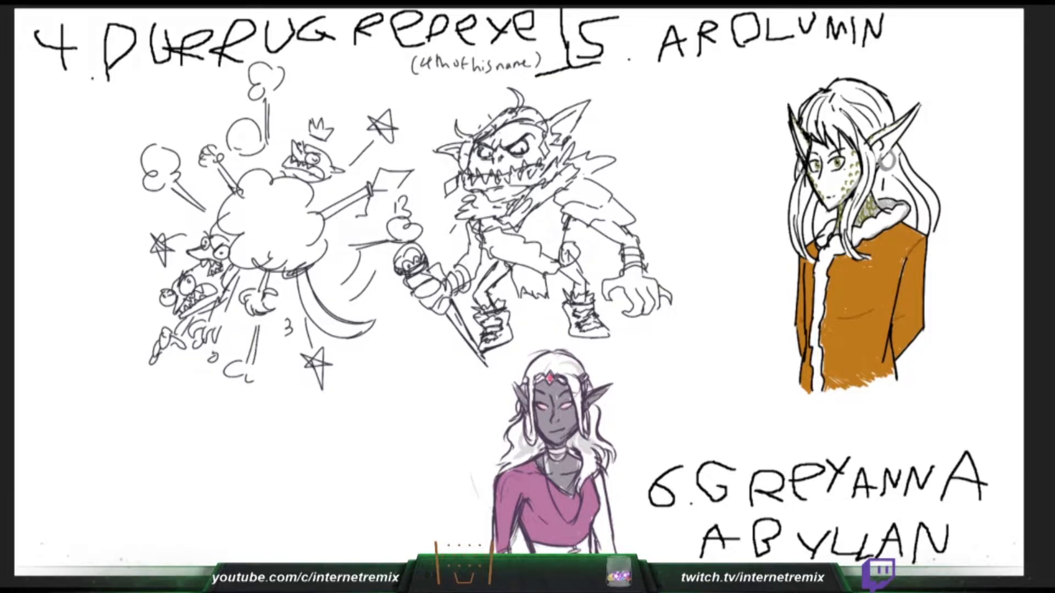
- Fill Greyanna's other sleeve and the sleeve edge with magenta, and draw a light necklace over the top
{"action": "left_click_drag", "start_coordinate": [600, 479], "coordinate": [604, 516]}
{"action": "left_click_drag", "start_coordinate": [598, 476], "coordinate": [613, 554]}
{"action": "left_click_drag", "start_coordinate": [604, 505], "coordinate": [595, 553]}
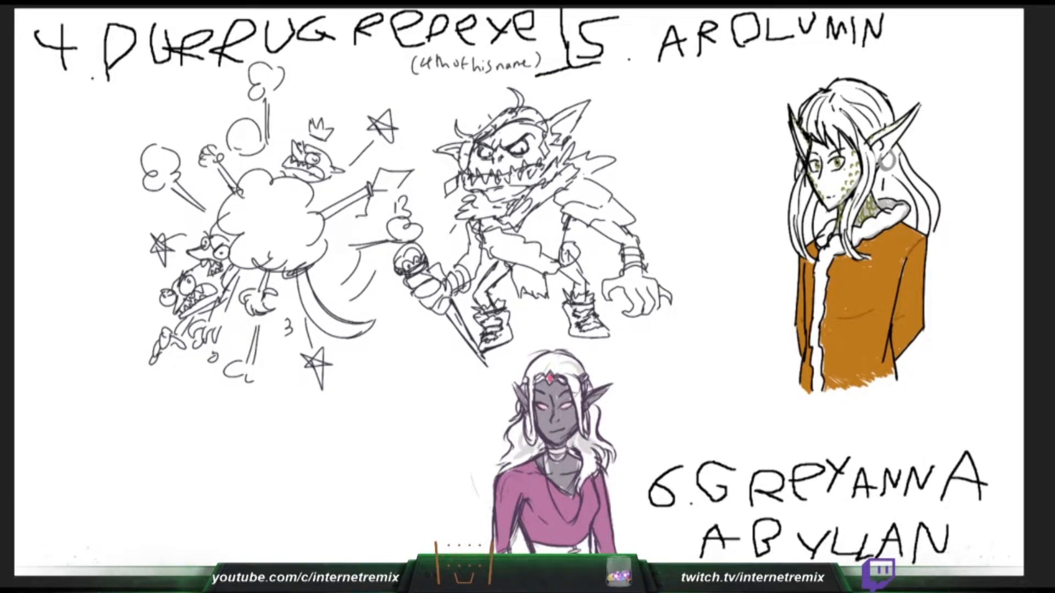
{"action": "left_click_drag", "start_coordinate": [495, 553], "coordinate": [495, 523]}
{"action": "mouse_move", "coordinate": [548, 480]}
{"action": "left_mouse_down"}
{"action": "mouse_move", "coordinate": [560, 518]}
{"action": "mouse_move", "coordinate": [578, 522]}
{"action": "mouse_move", "coordinate": [584, 486]}
{"action": "left_mouse_up"}
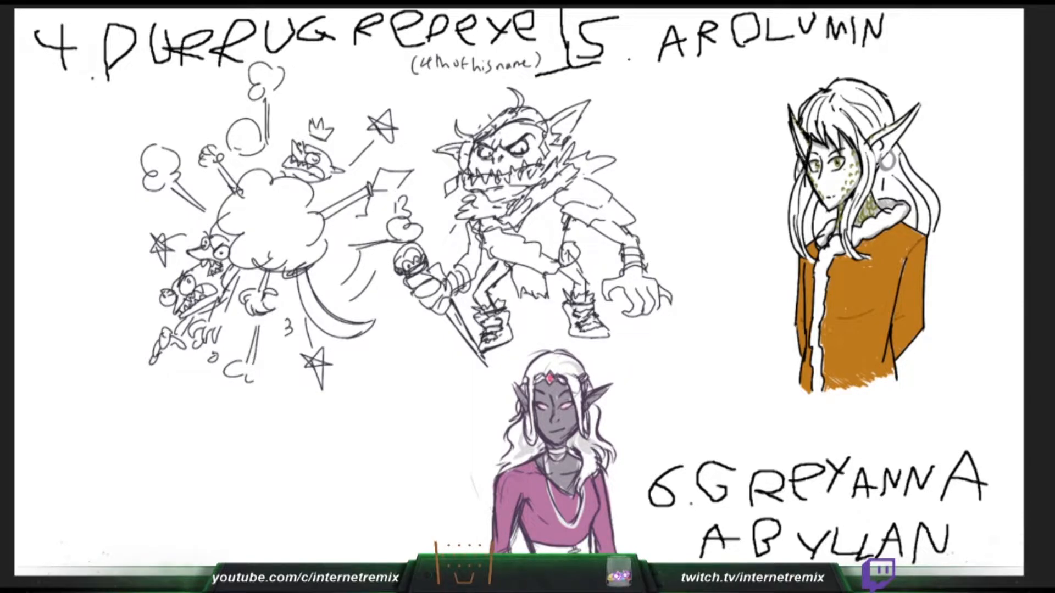
- Shade the insides of Arolumin's ears grey, and replace the dark fill on Greyanna's waistband with grey
{"action": "left_click_drag", "start_coordinate": [532, 550], "coordinate": [563, 549]}
{"action": "mouse_move", "coordinate": [588, 539]}
{"action": "left_mouse_down"}
{"action": "mouse_move", "coordinate": [584, 553]}
{"action": "mouse_move", "coordinate": [563, 551]}
{"action": "mouse_move", "coordinate": [569, 546]}
{"action": "left_mouse_up"}
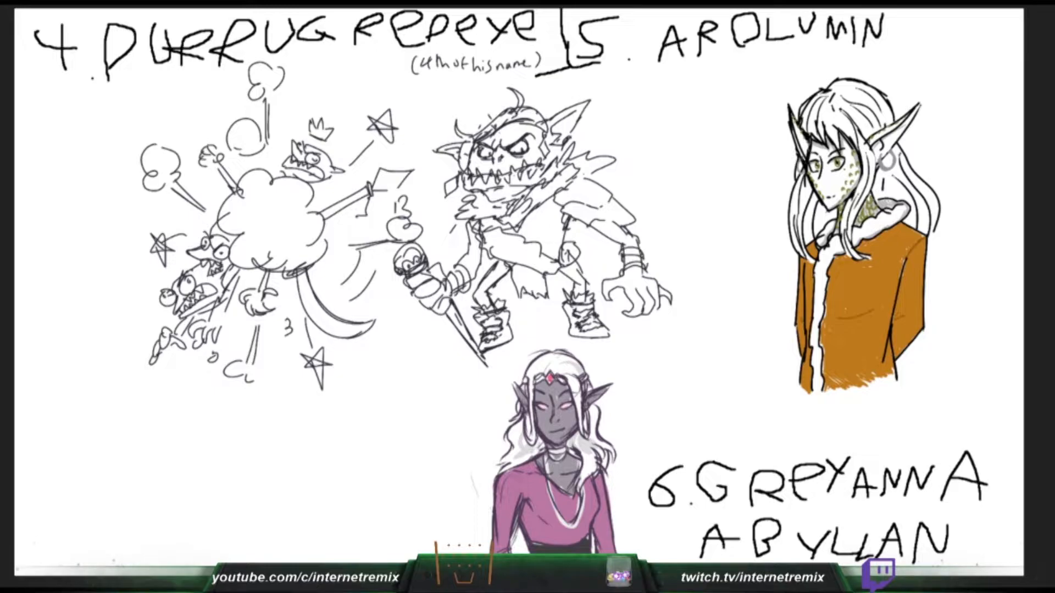
{"action": "left_click_drag", "start_coordinate": [912, 111], "coordinate": [873, 151]}
{"action": "key", "text": "ctrl+z"}
{"action": "key", "text": "ctrl+z"}
{"action": "key", "text": "ctrl+z"}
{"action": "key", "text": "ctrl+z"}
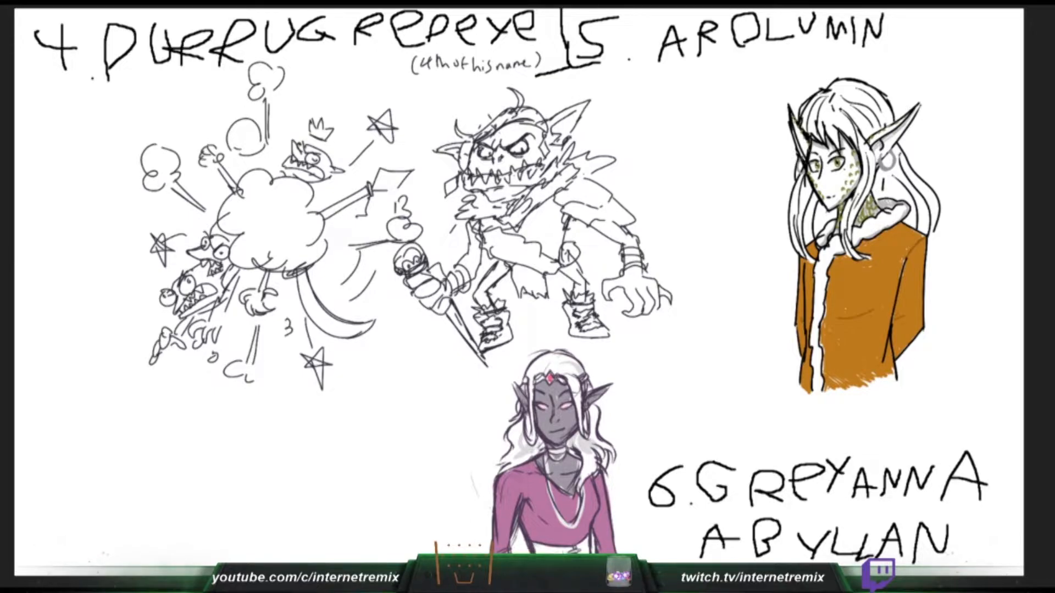
{"action": "left_click_drag", "start_coordinate": [796, 145], "coordinate": [799, 150]}
{"action": "left_click_drag", "start_coordinate": [533, 546], "coordinate": [588, 545]}
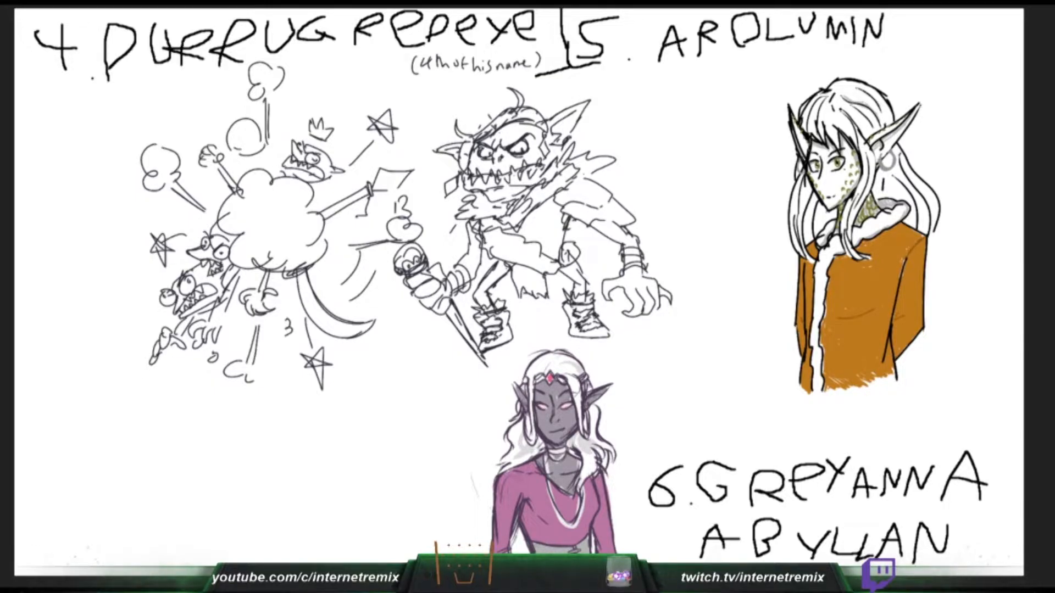
- Add light grey shading to the crown of Arolumin's hair and the long locks behind the ear
{"action": "mouse_move", "coordinate": [860, 87]}
{"action": "left_mouse_down"}
{"action": "mouse_move", "coordinate": [890, 122]}
{"action": "mouse_move", "coordinate": [887, 110]}
{"action": "left_mouse_up"}
{"action": "mouse_move", "coordinate": [898, 146]}
{"action": "left_mouse_down"}
{"action": "mouse_move", "coordinate": [930, 192]}
{"action": "mouse_move", "coordinate": [938, 236]}
{"action": "left_mouse_up"}
{"action": "left_click_drag", "start_coordinate": [931, 193], "coordinate": [937, 223]}
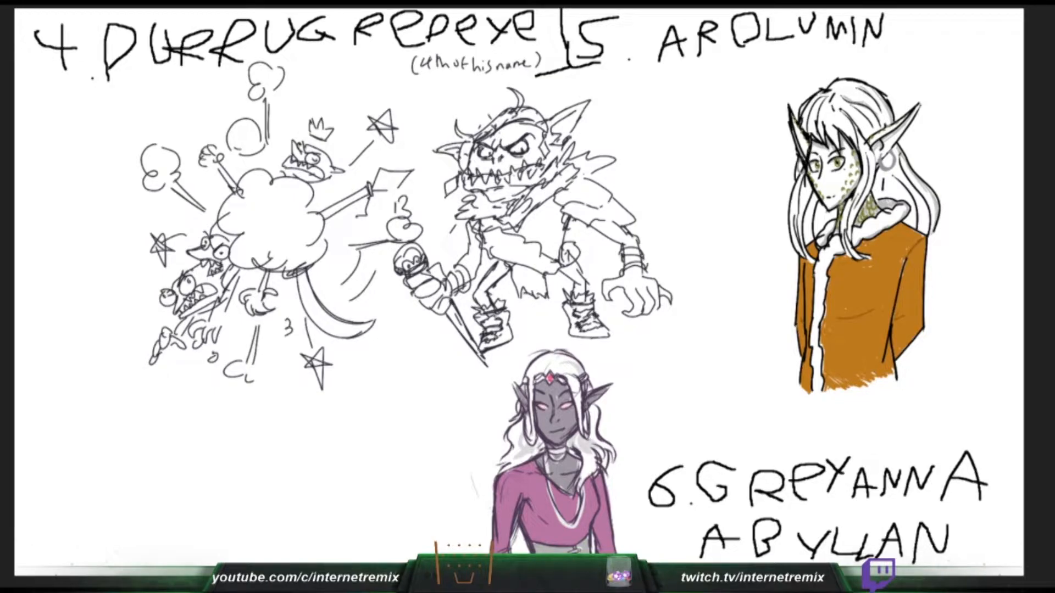
{"action": "left_click_drag", "start_coordinate": [903, 159], "coordinate": [930, 201]}
{"action": "left_click_drag", "start_coordinate": [928, 202], "coordinate": [936, 212]}
{"action": "left_click_drag", "start_coordinate": [896, 176], "coordinate": [920, 230]}
{"action": "mouse_move", "coordinate": [875, 169]}
{"action": "left_mouse_down"}
{"action": "mouse_move", "coordinate": [878, 187]}
{"action": "mouse_move", "coordinate": [888, 164]}
{"action": "mouse_move", "coordinate": [877, 192]}
{"action": "left_mouse_up"}
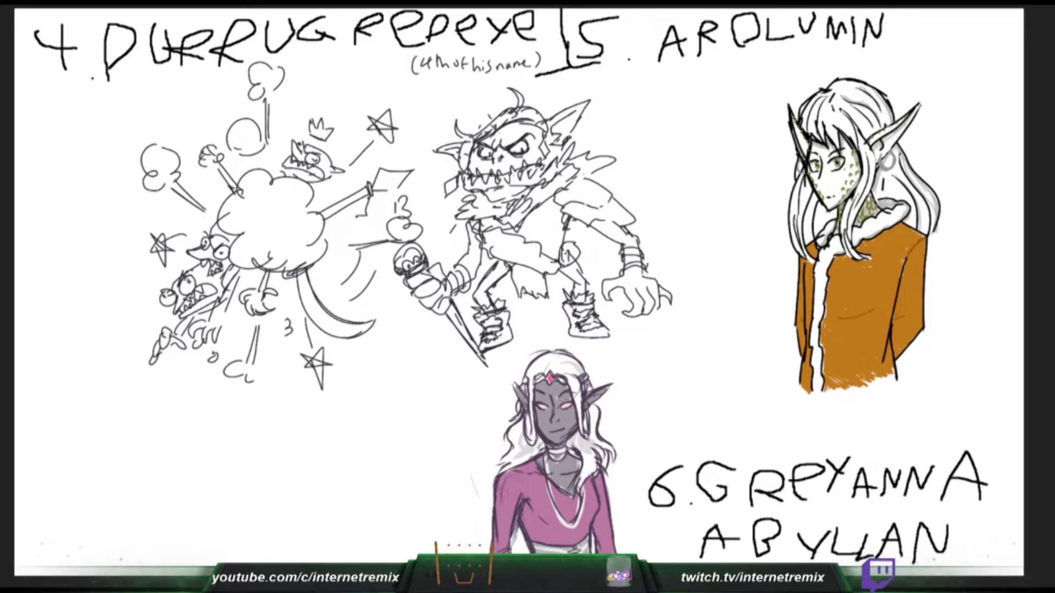
- Shade Arolumin's fringe, the side of the face and the inner front locks light grey, undoing the misplaced strokes
{"action": "left_click_drag", "start_coordinate": [805, 179], "coordinate": [811, 190]}
{"action": "mouse_move", "coordinate": [840, 129]}
{"action": "left_mouse_down"}
{"action": "mouse_move", "coordinate": [834, 150]}
{"action": "mouse_move", "coordinate": [821, 139]}
{"action": "left_mouse_up"}
{"action": "mouse_move", "coordinate": [823, 103]}
{"action": "left_mouse_down"}
{"action": "mouse_move", "coordinate": [818, 127]}
{"action": "mouse_move", "coordinate": [805, 128]}
{"action": "left_mouse_up"}
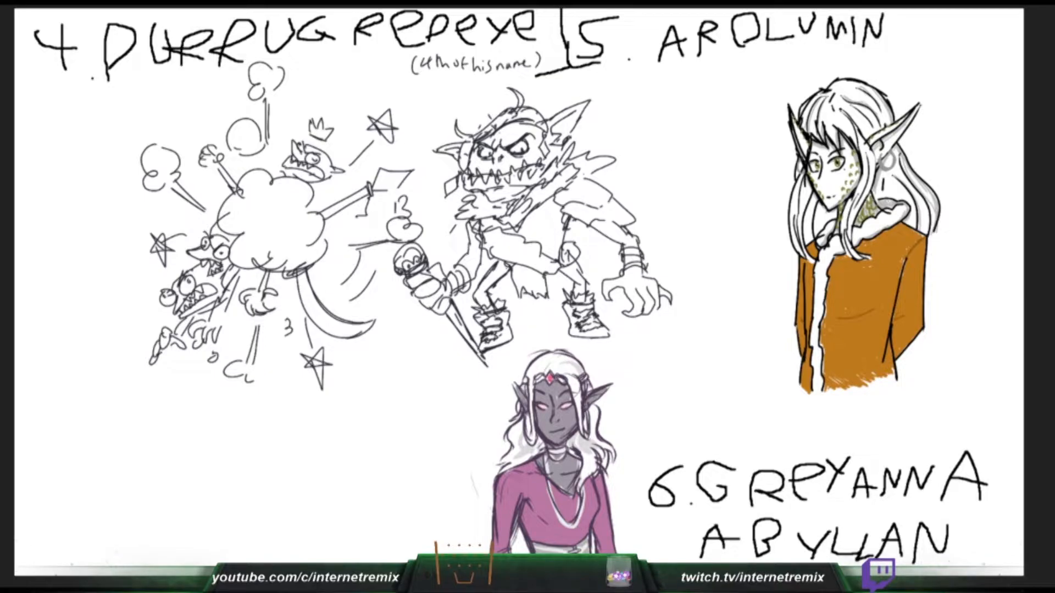
{"action": "left_click_drag", "start_coordinate": [815, 199], "coordinate": [810, 242]}
{"action": "key", "text": "ctrl+z"}
{"action": "key", "text": "ctrl+z"}
{"action": "mouse_move", "coordinate": [837, 212]}
{"action": "left_mouse_down"}
{"action": "mouse_move", "coordinate": [816, 236]}
{"action": "mouse_move", "coordinate": [819, 219]}
{"action": "mouse_move", "coordinate": [803, 216]}
{"action": "mouse_move", "coordinate": [801, 252]}
{"action": "left_mouse_up"}
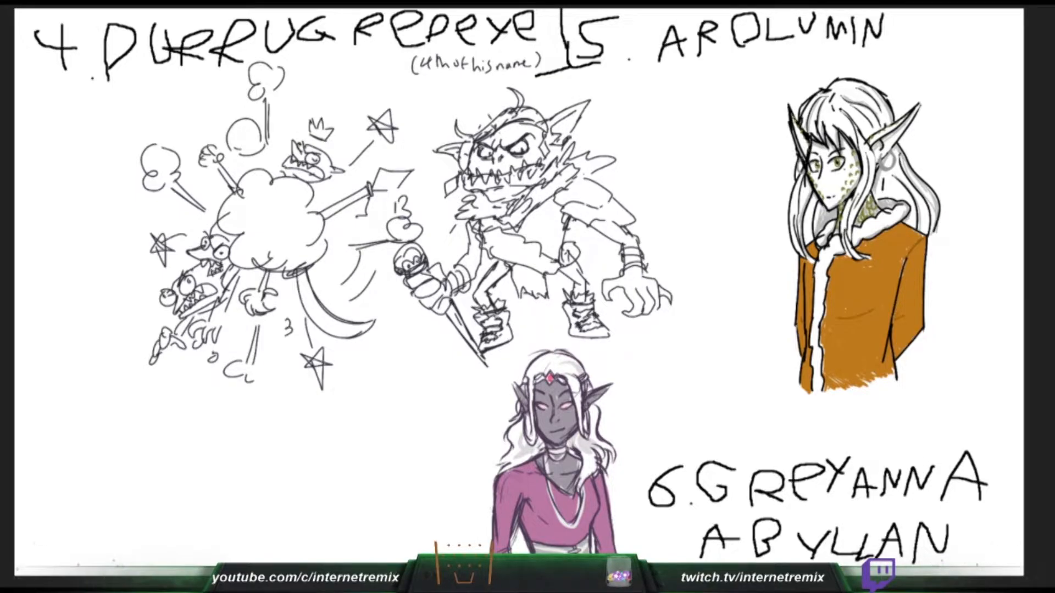
- Shade Arolumin's front hair lock beside the face and add a short stroke on the orange coat below the collar, undoing misplaced strokes
{"action": "left_click_drag", "start_coordinate": [810, 185], "coordinate": [798, 223]}
{"action": "mouse_move", "coordinate": [886, 251]}
{"action": "left_mouse_down"}
{"action": "mouse_move", "coordinate": [877, 262]}
{"action": "mouse_move", "coordinate": [892, 264]}
{"action": "left_mouse_up"}
{"action": "key", "text": "ctrl+z"}
{"action": "left_click_drag", "start_coordinate": [876, 263], "coordinate": [882, 277]}
{"action": "key", "text": "ctrl+z"}
{"action": "key", "text": "ctrl+z"}
{"action": "left_click_drag", "start_coordinate": [884, 260], "coordinate": [884, 268]}
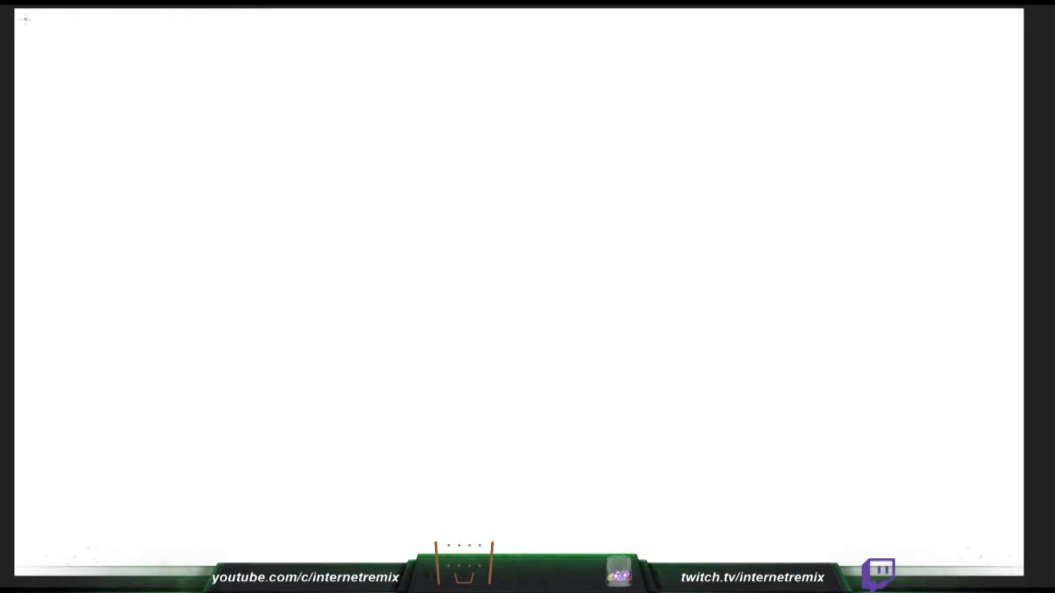
- Handwrite the black heading "7. Neptimus" at the upper left of the blank canvas, and undo the stray stroke below it
{"action": "mouse_move", "coordinate": [24, 19]}
{"action": "left_mouse_down"}
{"action": "mouse_move", "coordinate": [70, 21]}
{"action": "mouse_move", "coordinate": [14, 61]}
{"action": "left_mouse_up"}
{"action": "left_click", "coordinate": [56, 58]}
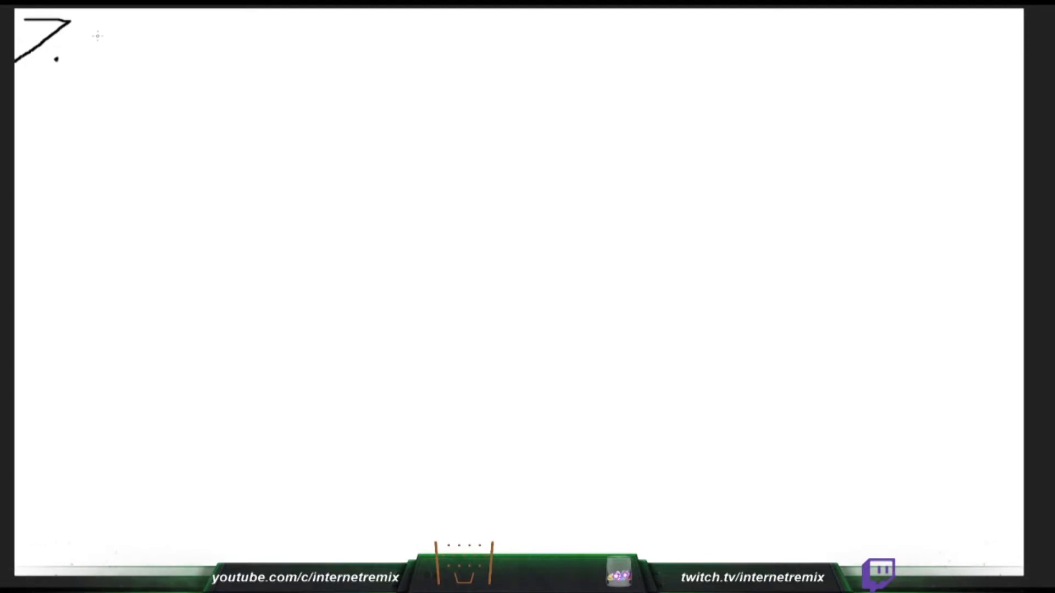
{"action": "mouse_move", "coordinate": [83, 70]}
{"action": "left_mouse_down"}
{"action": "mouse_move", "coordinate": [84, 30]}
{"action": "mouse_move", "coordinate": [108, 44]}
{"action": "mouse_move", "coordinate": [117, 20]}
{"action": "mouse_move", "coordinate": [134, 31]}
{"action": "mouse_move", "coordinate": [148, 65]}
{"action": "mouse_move", "coordinate": [176, 35]}
{"action": "mouse_move", "coordinate": [155, 49]}
{"action": "mouse_move", "coordinate": [257, 60]}
{"action": "mouse_move", "coordinate": [266, 38]}
{"action": "mouse_move", "coordinate": [284, 51]}
{"action": "mouse_move", "coordinate": [278, 65]}
{"action": "left_mouse_up"}
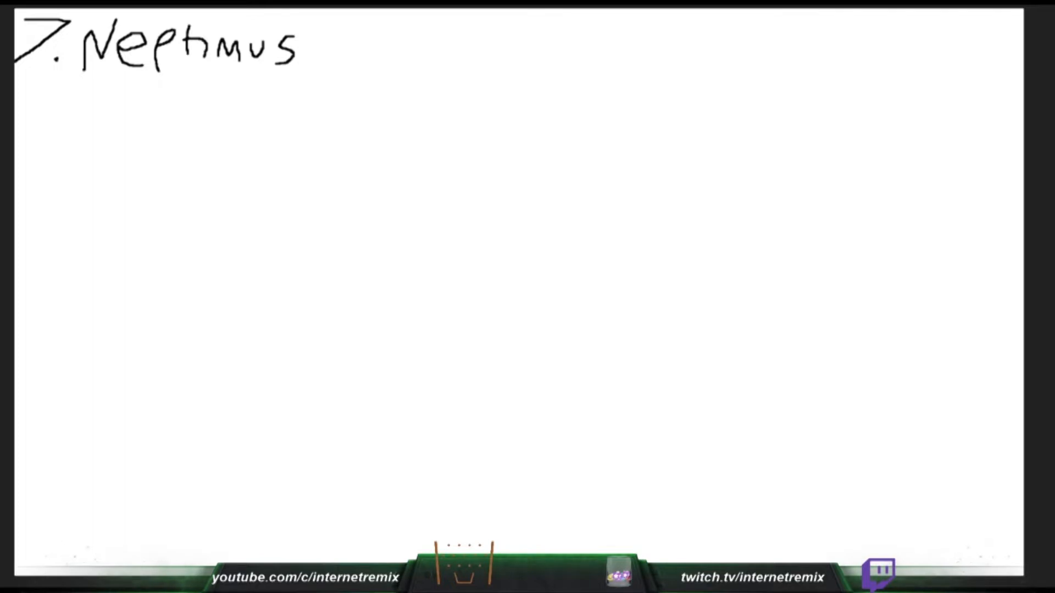
{"action": "mouse_move", "coordinate": [156, 127]}
{"action": "left_mouse_down"}
{"action": "mouse_move", "coordinate": [169, 167]}
{"action": "mouse_move", "coordinate": [151, 177]}
{"action": "left_mouse_up"}
{"action": "key", "text": "ctrl+z"}
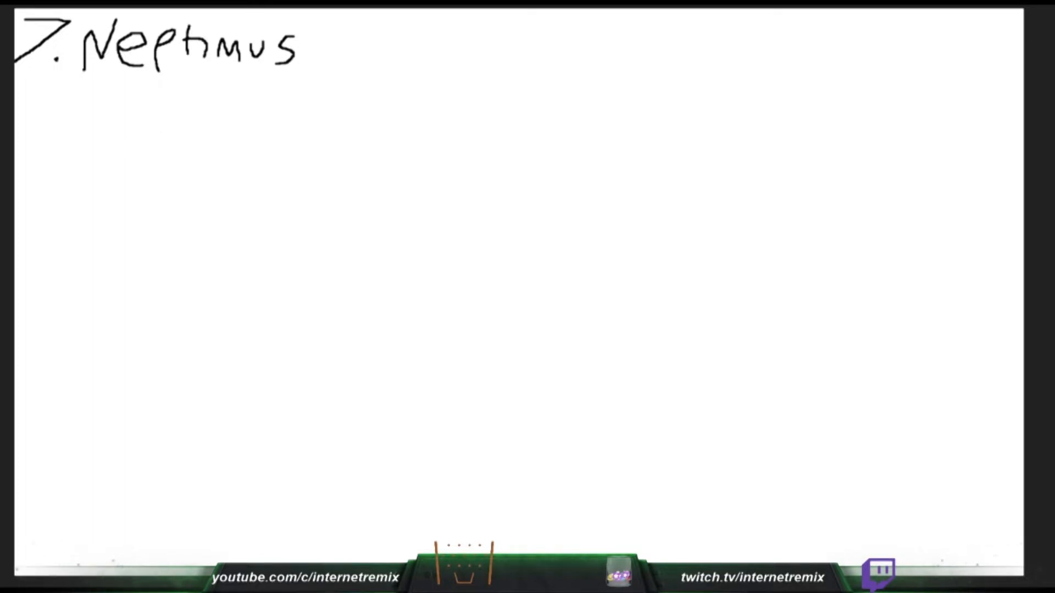
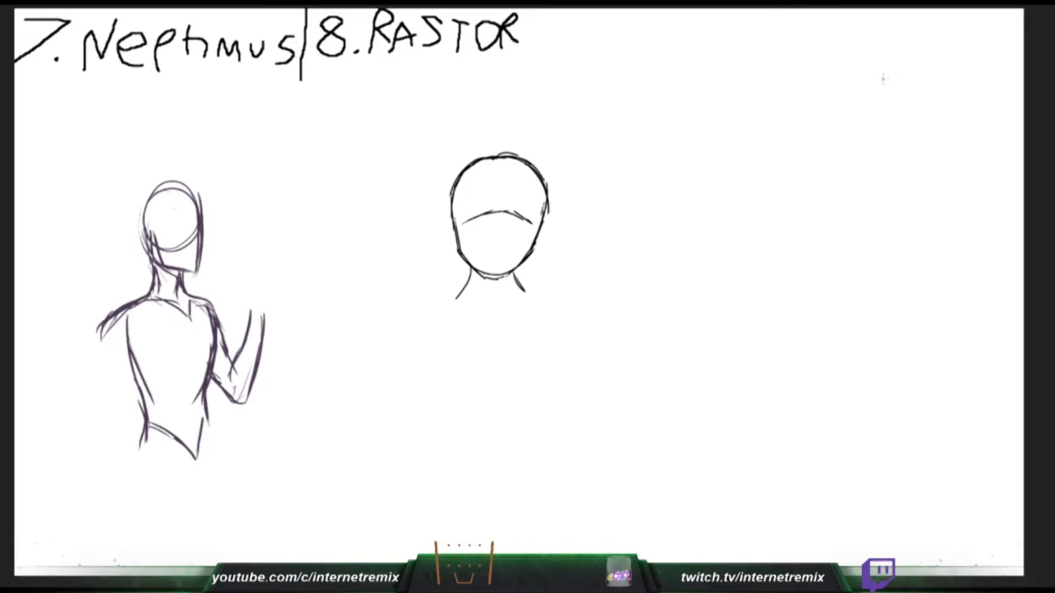
- Sketch the two slanted sides of Rastor's torso, undoing misplaced strokes, and draw a short vertical divider well after the "8. RASTOR" heading
{"action": "key", "text": "ctrl+z"}
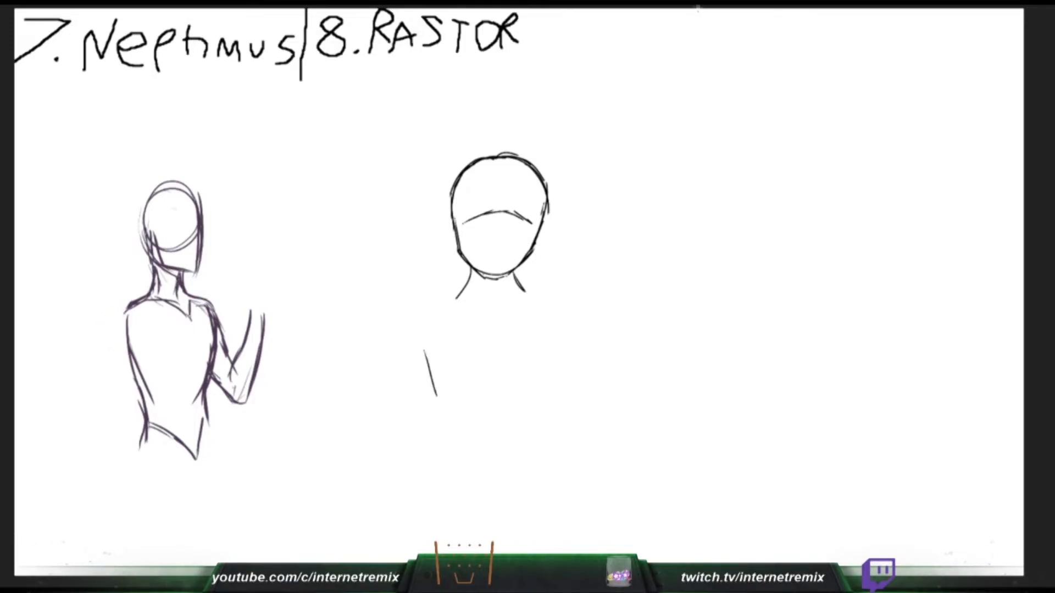
{"action": "key", "text": "ctrl+z"}
{"action": "key", "text": "ctrl+y"}
{"action": "left_click_drag", "start_coordinate": [437, 328], "coordinate": [449, 406]}
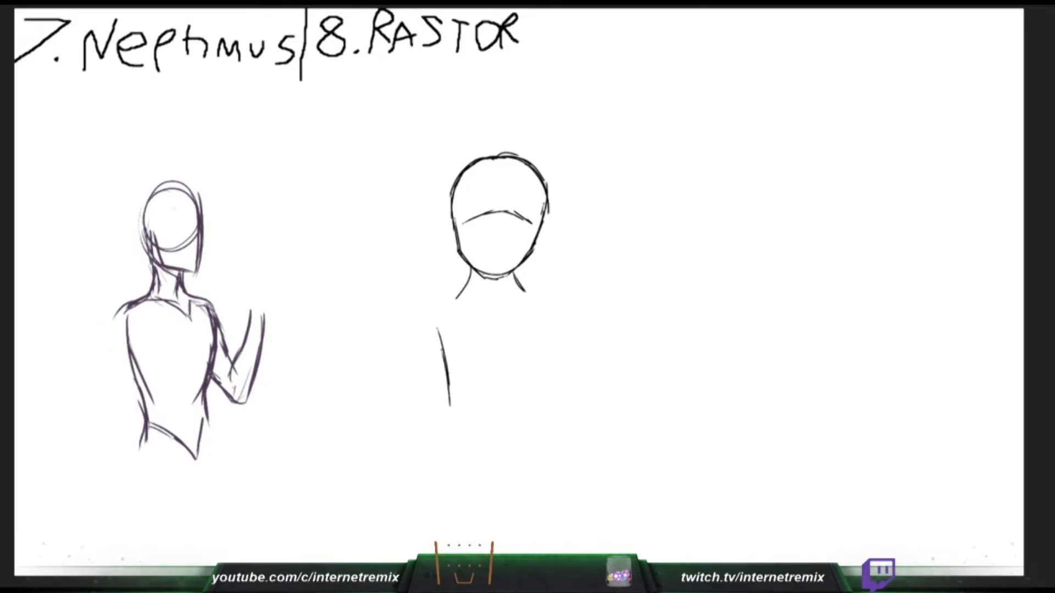
{"action": "left_click_drag", "start_coordinate": [539, 324], "coordinate": [526, 379]}
{"action": "key", "text": "ctrl+z"}
{"action": "left_click_drag", "start_coordinate": [545, 327], "coordinate": [529, 399]}
{"action": "left_click_drag", "start_coordinate": [702, 8], "coordinate": [705, 53]}
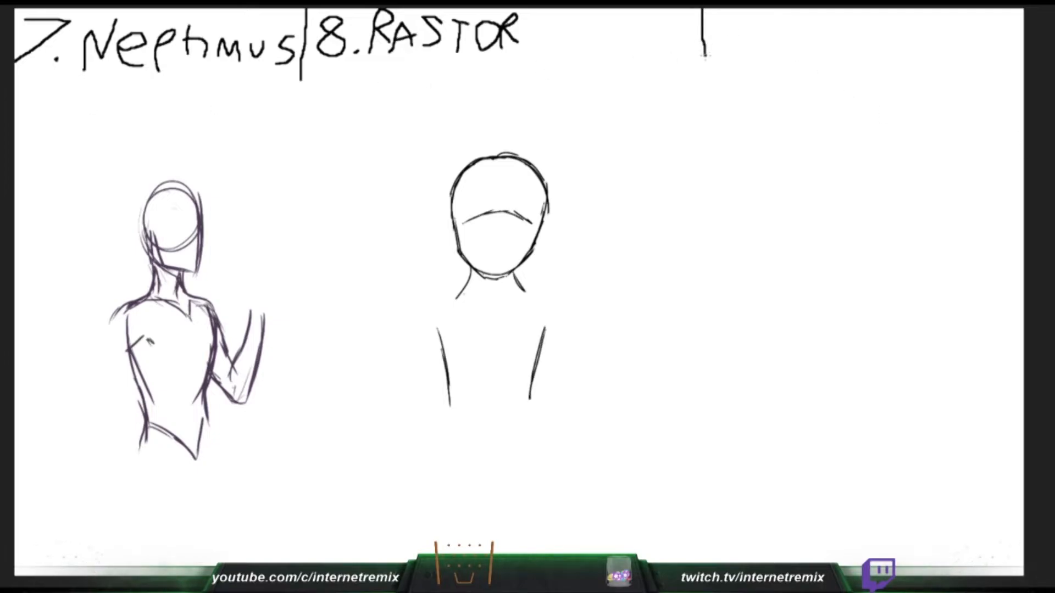
- Sketch Rastor's shoulder lines on both sides of the neck, undoing the misplaced stroke, and start Neptimus's outer hip
{"action": "left_click_drag", "start_coordinate": [461, 296], "coordinate": [402, 288]}
{"action": "key", "text": "ctrl+z"}
{"action": "key", "text": "ctrl+z"}
{"action": "left_click_drag", "start_coordinate": [520, 289], "coordinate": [584, 289]}
{"action": "left_click_drag", "start_coordinate": [145, 433], "coordinate": [137, 479]}
{"action": "left_click_drag", "start_coordinate": [464, 288], "coordinate": [442, 291]}
- Continue Neptimus's outer hip into the thigh and draw the inner leg line down from the crotch
{"action": "mouse_move", "coordinate": [139, 457]}
{"action": "left_mouse_down"}
{"action": "mouse_move", "coordinate": [153, 500]}
{"action": "mouse_move", "coordinate": [135, 471]}
{"action": "mouse_move", "coordinate": [143, 494]}
{"action": "left_mouse_up"}
{"action": "left_click_drag", "start_coordinate": [137, 472], "coordinate": [150, 499]}
{"action": "left_click_drag", "start_coordinate": [443, 290], "coordinate": [401, 316]}
{"action": "left_click_drag", "start_coordinate": [194, 468], "coordinate": [186, 542]}
{"action": "key", "text": "ctrl+z"}
{"action": "left_click_drag", "start_coordinate": [189, 503], "coordinate": [182, 556]}
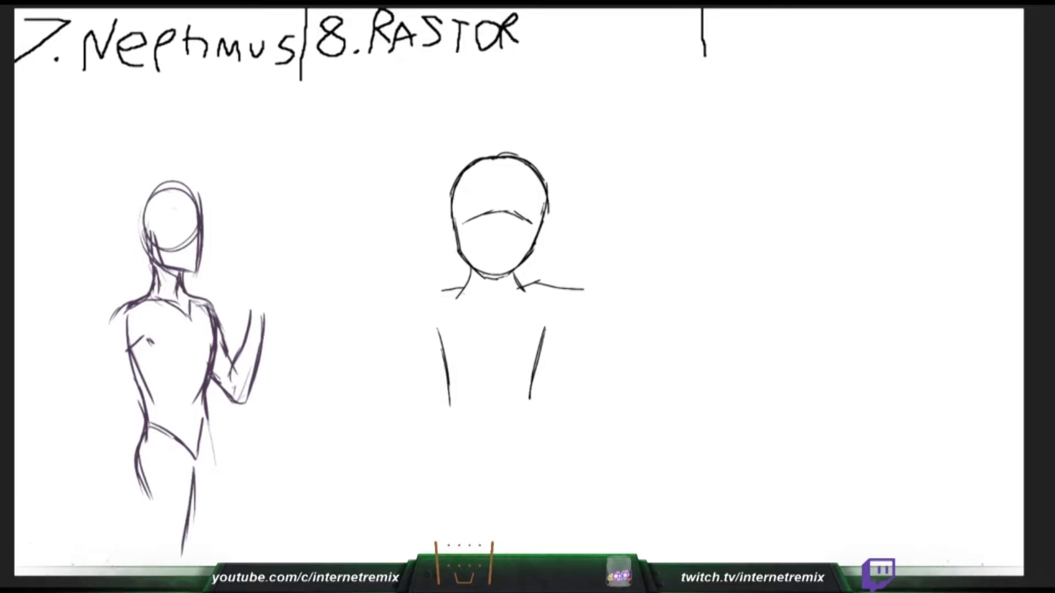
- Draw Rastor's bent upper arm on the left side and extend Neptimus's outer leg and opposite hip line
{"action": "left_click_drag", "start_coordinate": [442, 291], "coordinate": [419, 308]}
{"action": "left_click_drag", "start_coordinate": [143, 477], "coordinate": [147, 539]}
{"action": "left_click_drag", "start_coordinate": [425, 304], "coordinate": [376, 355]}
{"action": "left_click_drag", "start_coordinate": [143, 476], "coordinate": [147, 550]}
{"action": "left_click_drag", "start_coordinate": [147, 496], "coordinate": [150, 556]}
{"action": "left_click_drag", "start_coordinate": [443, 344], "coordinate": [413, 379]}
{"action": "left_click_drag", "start_coordinate": [204, 415], "coordinate": [210, 442]}
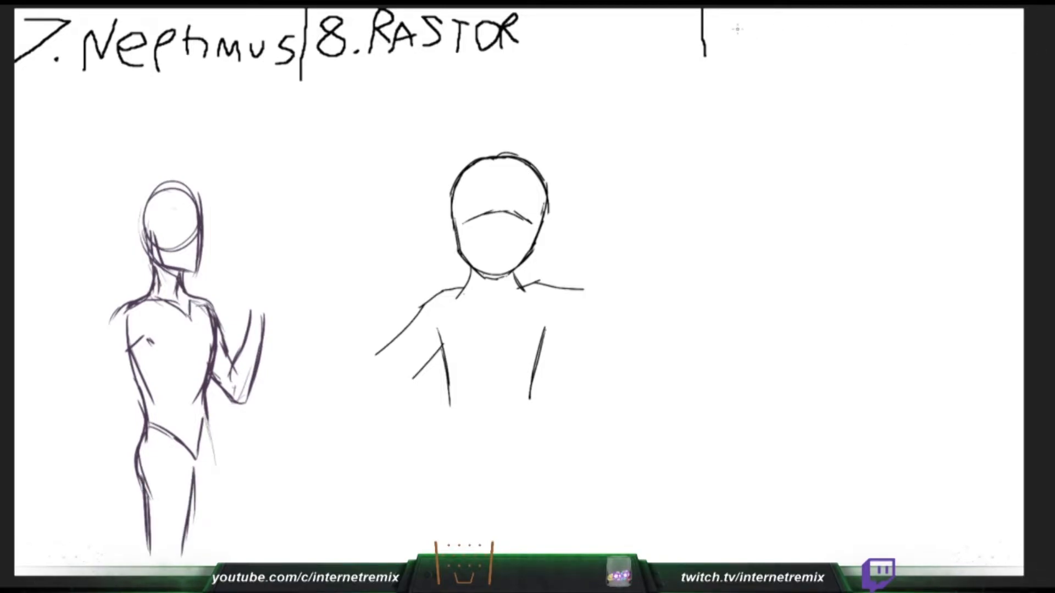
- Handwrite the heading number "9." after the new divider
{"action": "mouse_move", "coordinate": [719, 46]}
{"action": "left_mouse_down"}
{"action": "mouse_move", "coordinate": [733, 14]}
{"action": "mouse_move", "coordinate": [730, 26]}
{"action": "mouse_move", "coordinate": [742, 23]}
{"action": "left_mouse_up"}
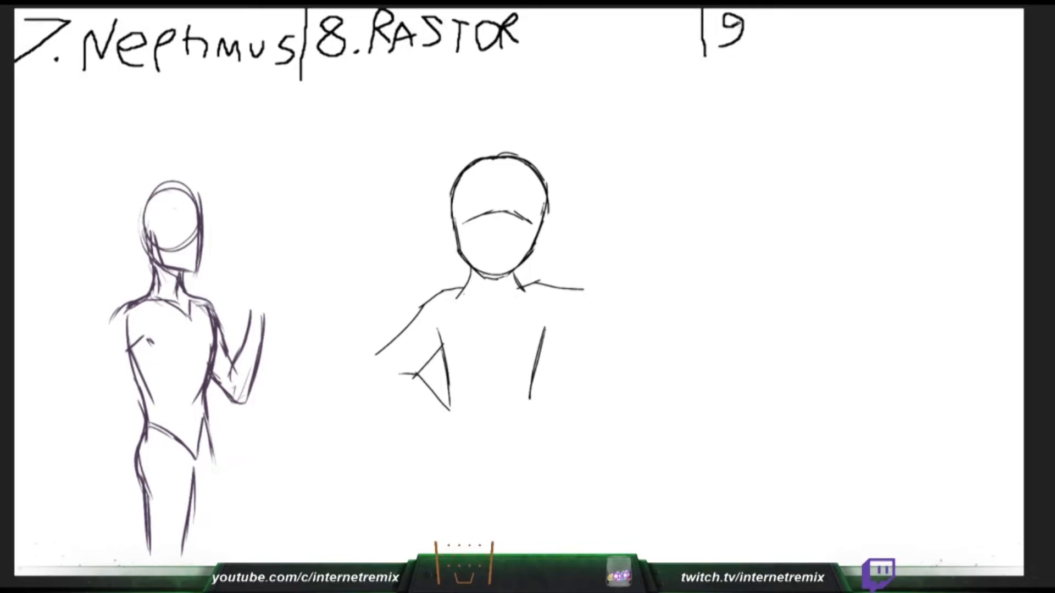
{"action": "left_click", "coordinate": [747, 50]}
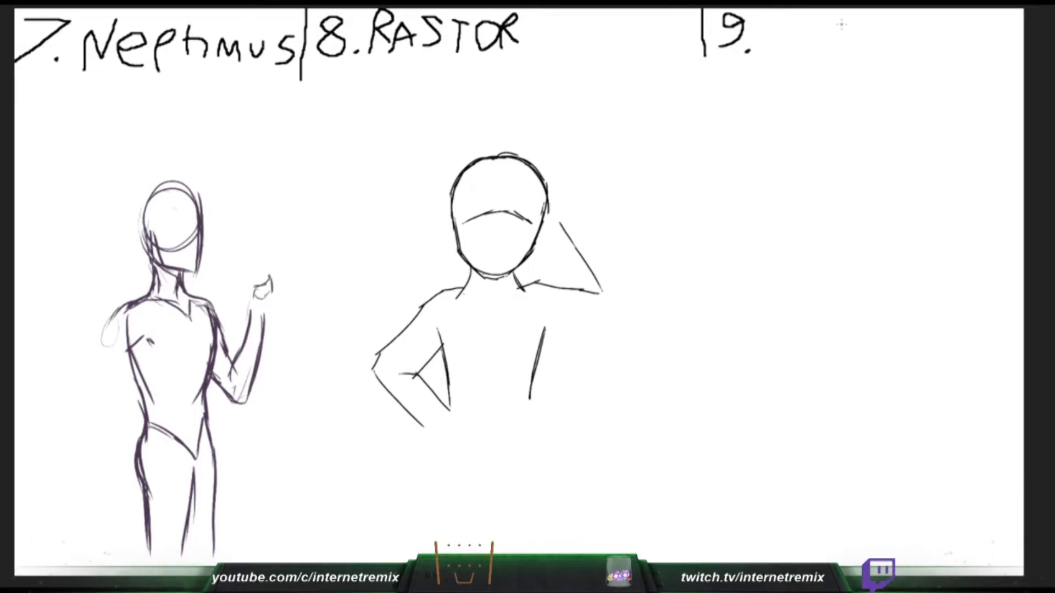
- Sketch Rastor's raised arm with the upper arm reaching outward and the forearm bent up toward the head
{"action": "mouse_move", "coordinate": [543, 341]}
{"action": "left_mouse_down"}
{"action": "mouse_move", "coordinate": [593, 320]}
{"action": "mouse_move", "coordinate": [617, 323]}
{"action": "left_mouse_up"}
{"action": "key", "text": "ctrl+z"}
{"action": "left_click_drag", "start_coordinate": [573, 289], "coordinate": [599, 287]}
{"action": "left_click_drag", "start_coordinate": [551, 225], "coordinate": [587, 287]}
{"action": "left_click_drag", "start_coordinate": [566, 245], "coordinate": [595, 289]}
{"action": "left_click_drag", "start_coordinate": [577, 218], "coordinate": [607, 262]}
{"action": "mouse_move", "coordinate": [583, 219]}
{"action": "left_mouse_down"}
{"action": "mouse_move", "coordinate": [630, 290]}
{"action": "mouse_move", "coordinate": [627, 307]}
{"action": "left_mouse_up"}
- Sketch two tall body lines for the figure under "9." and round off Rastor's raised elbow
{"action": "left_click_drag", "start_coordinate": [820, 256], "coordinate": [821, 361]}
{"action": "left_click_drag", "start_coordinate": [824, 234], "coordinate": [815, 335]}
{"action": "left_click_drag", "start_coordinate": [628, 300], "coordinate": [614, 325]}
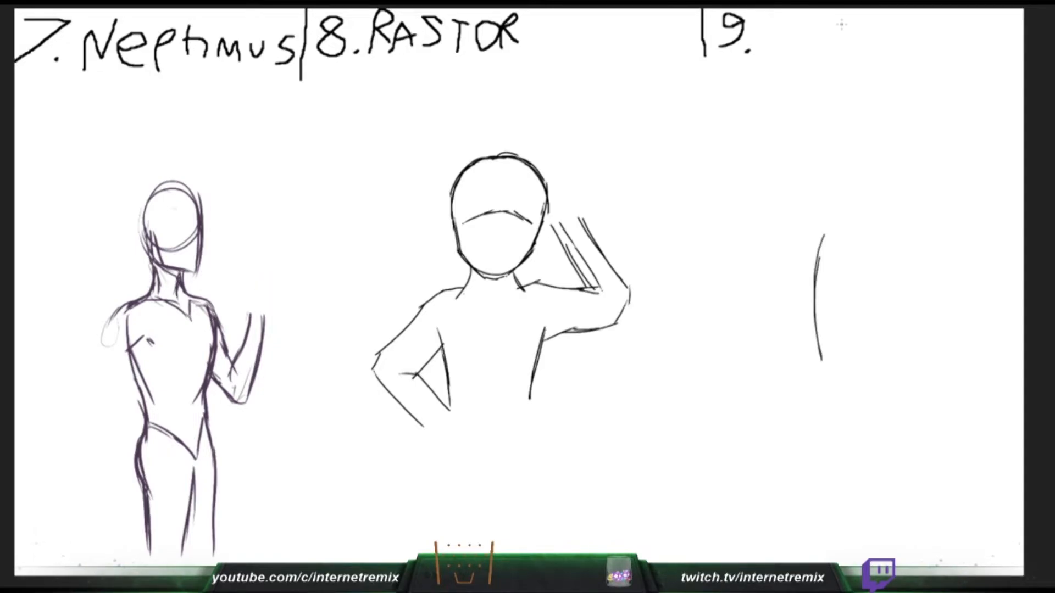
{"action": "left_click_drag", "start_coordinate": [876, 209], "coordinate": [869, 350]}
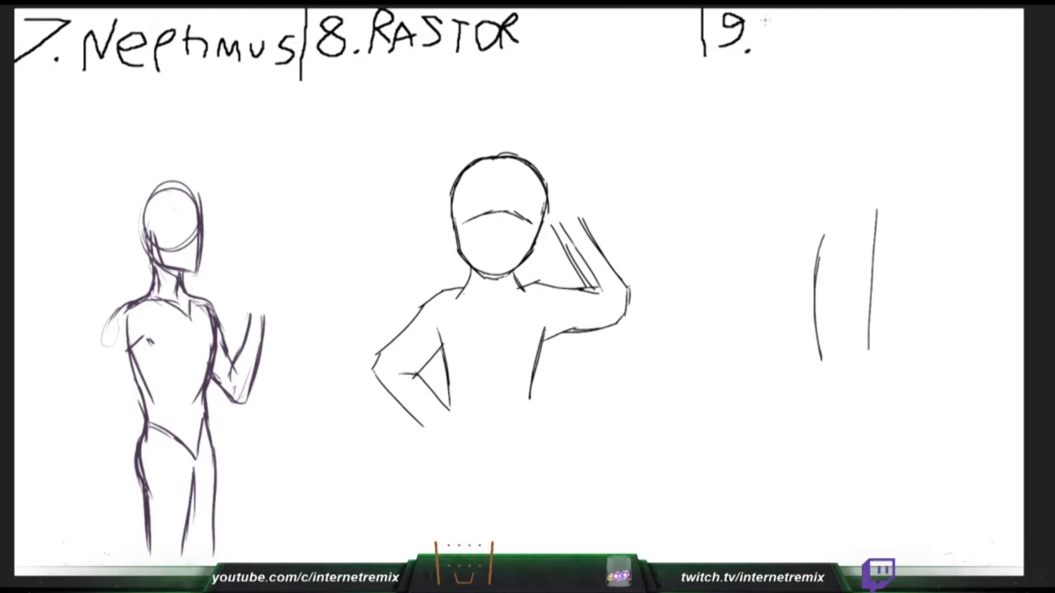
- Handwrite the name "ITSHAHI" after "9.", undoing the miswritten letters
{"action": "mouse_move", "coordinate": [765, 19]}
{"action": "left_mouse_down"}
{"action": "mouse_move", "coordinate": [798, 15]}
{"action": "mouse_move", "coordinate": [784, 41]}
{"action": "mouse_move", "coordinate": [827, 18]}
{"action": "mouse_move", "coordinate": [819, 44]}
{"action": "mouse_move", "coordinate": [861, 36]}
{"action": "mouse_move", "coordinate": [863, 22]}
{"action": "left_mouse_up"}
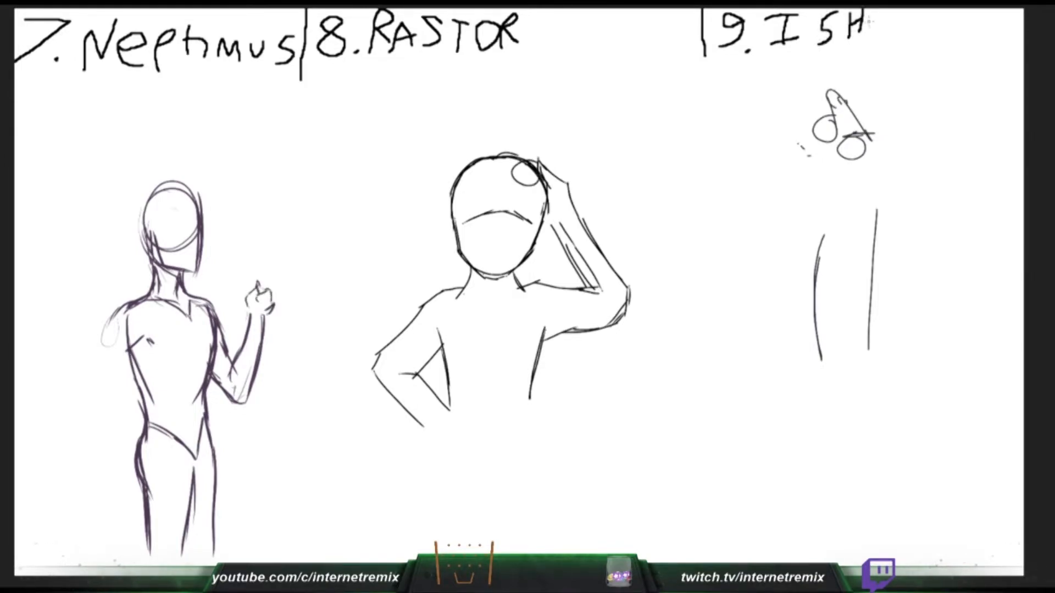
{"action": "key", "text": "ctrl+z"}
{"action": "key", "text": "ctrl+z"}
{"action": "key", "text": "ctrl+z"}
{"action": "key", "text": "ctrl+z"}
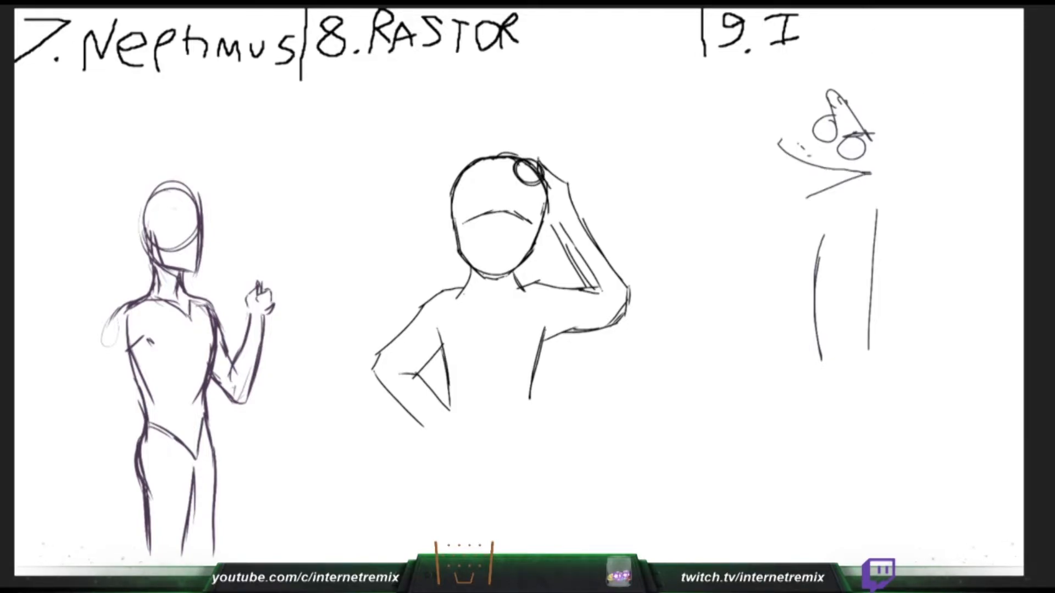
{"action": "mouse_move", "coordinate": [819, 40]}
{"action": "left_mouse_down"}
{"action": "mouse_move", "coordinate": [819, 16]}
{"action": "mouse_move", "coordinate": [831, 14]}
{"action": "mouse_move", "coordinate": [845, 42]}
{"action": "mouse_move", "coordinate": [879, 43]}
{"action": "mouse_move", "coordinate": [878, 27]}
{"action": "mouse_move", "coordinate": [895, 23]}
{"action": "mouse_move", "coordinate": [922, 45]}
{"action": "mouse_move", "coordinate": [981, 18]}
{"action": "mouse_move", "coordinate": [966, 47]}
{"action": "mouse_move", "coordinate": [982, 47]}
{"action": "left_mouse_up"}
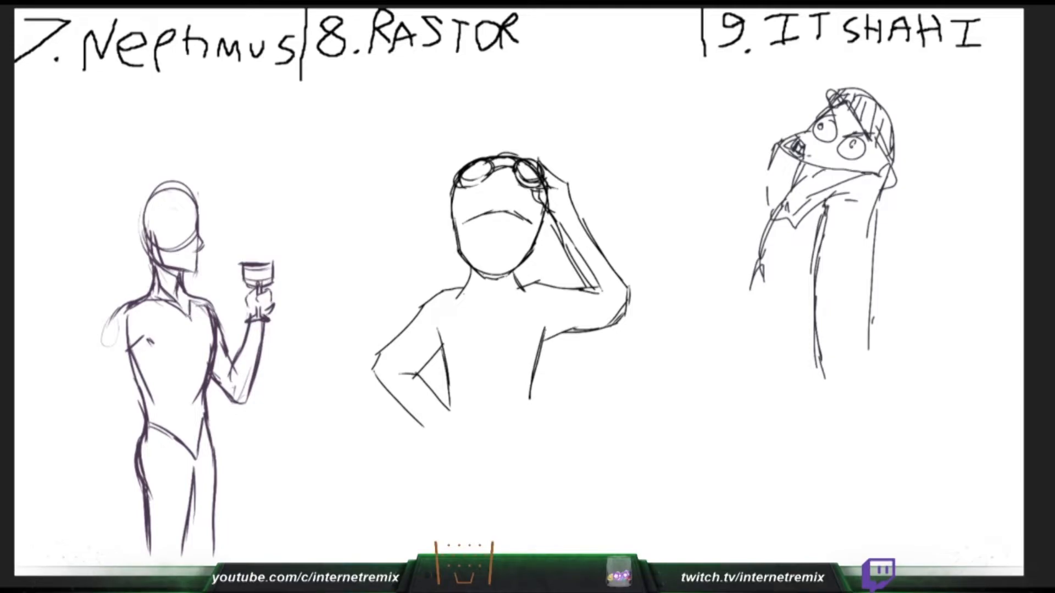
- Draw Neptimus's mouth below the nose, and undo the stray strokes there and on Rastor's raised hand
{"action": "mouse_move", "coordinate": [176, 257]}
{"action": "left_mouse_down"}
{"action": "mouse_move", "coordinate": [201, 263]}
{"action": "mouse_move", "coordinate": [192, 261]}
{"action": "left_mouse_up"}
{"action": "key", "text": "ctrl+z"}
{"action": "left_click_drag", "start_coordinate": [180, 258], "coordinate": [199, 266]}
{"action": "left_click_drag", "start_coordinate": [542, 167], "coordinate": [556, 187]}
{"action": "key", "text": "ctrl+z"}
{"action": "left_click_drag", "start_coordinate": [179, 259], "coordinate": [195, 264]}
- Rework Rastor's raised forearm and elbow, and clear the first figure sketch under "9. ITSHAHI"
{"action": "mouse_move", "coordinate": [546, 178]}
{"action": "left_mouse_down"}
{"action": "mouse_move", "coordinate": [572, 228]}
{"action": "mouse_move", "coordinate": [597, 231]}
{"action": "mouse_move", "coordinate": [615, 255]}
{"action": "mouse_move", "coordinate": [590, 284]}
{"action": "mouse_move", "coordinate": [591, 271]}
{"action": "mouse_move", "coordinate": [626, 282]}
{"action": "mouse_move", "coordinate": [552, 343]}
{"action": "left_mouse_up"}
{"action": "key", "text": "Delete"}
{"action": "mouse_move", "coordinate": [626, 308]}
{"action": "left_mouse_down"}
{"action": "mouse_move", "coordinate": [628, 290]}
{"action": "mouse_move", "coordinate": [596, 330]}
{"action": "left_mouse_up"}
- Sketch a large snake head under "9. ITSHAHI" with a rounded crown, brow strokes and the curved neck behind it
{"action": "mouse_move", "coordinate": [808, 149]}
{"action": "left_mouse_down"}
{"action": "mouse_move", "coordinate": [821, 146]}
{"action": "mouse_move", "coordinate": [912, 211]}
{"action": "left_mouse_up"}
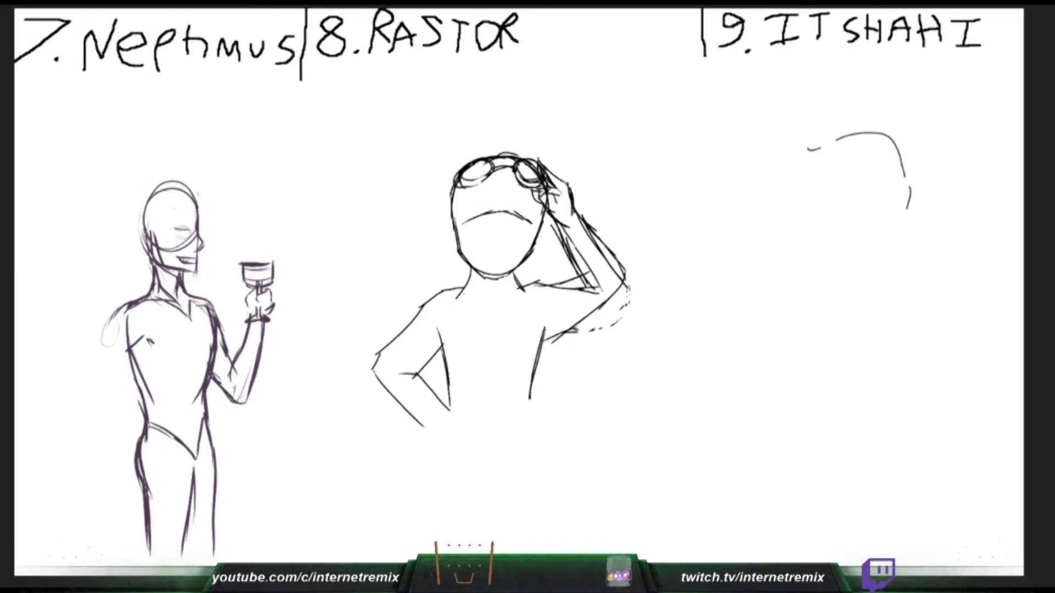
{"action": "mouse_move", "coordinate": [827, 205]}
{"action": "left_mouse_down"}
{"action": "mouse_move", "coordinate": [840, 203]}
{"action": "mouse_move", "coordinate": [857, 239]}
{"action": "left_mouse_up"}
{"action": "left_click_drag", "start_coordinate": [905, 173], "coordinate": [905, 272]}
{"action": "left_click_drag", "start_coordinate": [860, 218], "coordinate": [847, 275]}
{"action": "left_click_drag", "start_coordinate": [912, 195], "coordinate": [916, 215]}
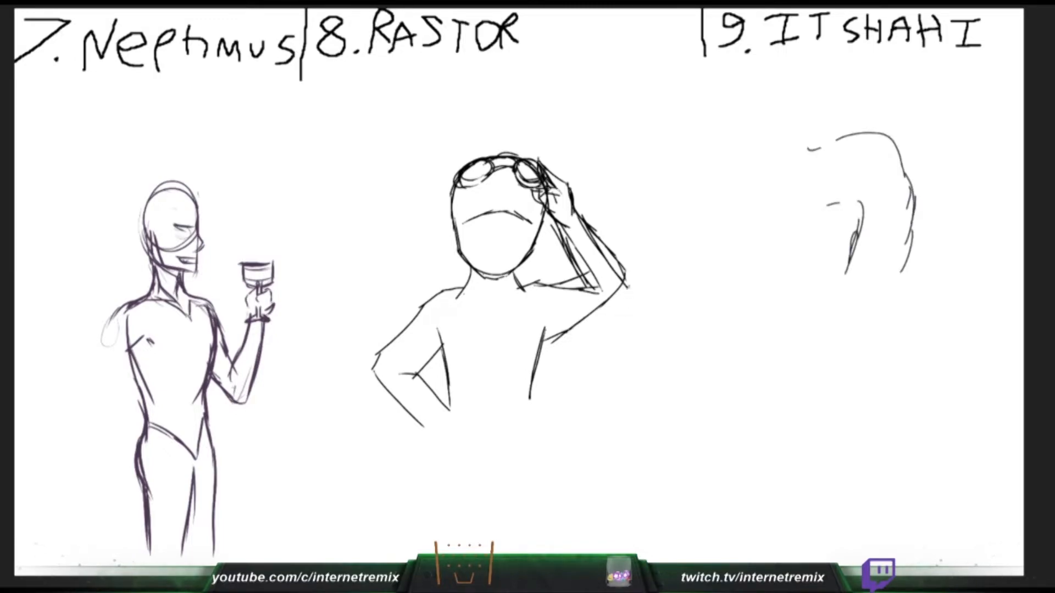
{"action": "left_click_drag", "start_coordinate": [893, 138], "coordinate": [917, 196]}
{"action": "left_click_drag", "start_coordinate": [794, 151], "coordinate": [854, 135]}
{"action": "left_click_drag", "start_coordinate": [781, 175], "coordinate": [796, 168]}
- Outline the snake's left eye and begin the right one, and clean up the overlapping lines at Rastor's raised elbow
{"action": "left_click_drag", "start_coordinate": [840, 214], "coordinate": [820, 236]}
{"action": "left_click_drag", "start_coordinate": [569, 286], "coordinate": [597, 285]}
{"action": "left_click_drag", "start_coordinate": [753, 225], "coordinate": [775, 225]}
{"action": "left_click_drag", "start_coordinate": [593, 294], "coordinate": [601, 289]}
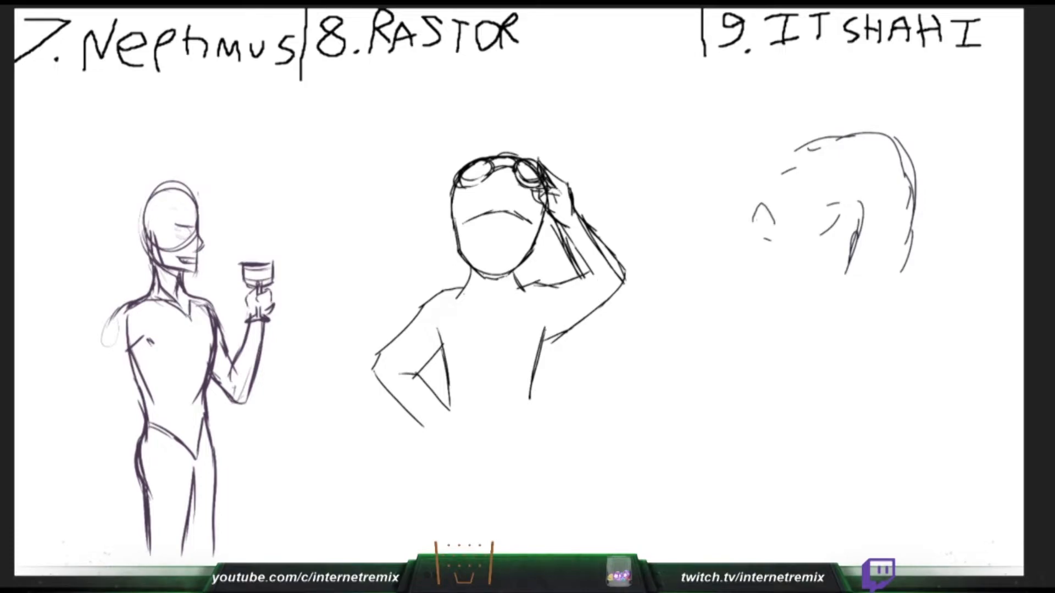
{"action": "left_click_drag", "start_coordinate": [755, 221], "coordinate": [770, 223]}
{"action": "left_click_drag", "start_coordinate": [761, 209], "coordinate": [754, 225]}
{"action": "left_click_drag", "start_coordinate": [607, 260], "coordinate": [623, 278]}
- Close the snake's eye outlines and add the left pupil, and erase the doubled forearm lines on Rastor's raised arm
{"action": "left_click_drag", "start_coordinate": [761, 204], "coordinate": [756, 226]}
{"action": "left_click_drag", "start_coordinate": [764, 206], "coordinate": [771, 230]}
{"action": "left_click_drag", "start_coordinate": [590, 236], "coordinate": [605, 257]}
{"action": "left_click_drag", "start_coordinate": [762, 214], "coordinate": [763, 230]}
{"action": "left_click_drag", "start_coordinate": [593, 274], "coordinate": [573, 242]}
{"action": "left_click_drag", "start_coordinate": [834, 206], "coordinate": [821, 227]}
{"action": "mouse_move", "coordinate": [817, 229]}
{"action": "left_mouse_down"}
{"action": "mouse_move", "coordinate": [830, 231]}
{"action": "mouse_move", "coordinate": [816, 232]}
{"action": "left_mouse_up"}
- Draw Neptimus's narrowed eye and finish the snake's right eye, undoing the misplaced strokes
{"action": "left_click_drag", "start_coordinate": [173, 229], "coordinate": [185, 235]}
{"action": "left_click_drag", "start_coordinate": [821, 211], "coordinate": [818, 217]}
{"action": "left_click_drag", "start_coordinate": [174, 230], "coordinate": [190, 234]}
{"action": "left_click_drag", "start_coordinate": [822, 231], "coordinate": [826, 229]}
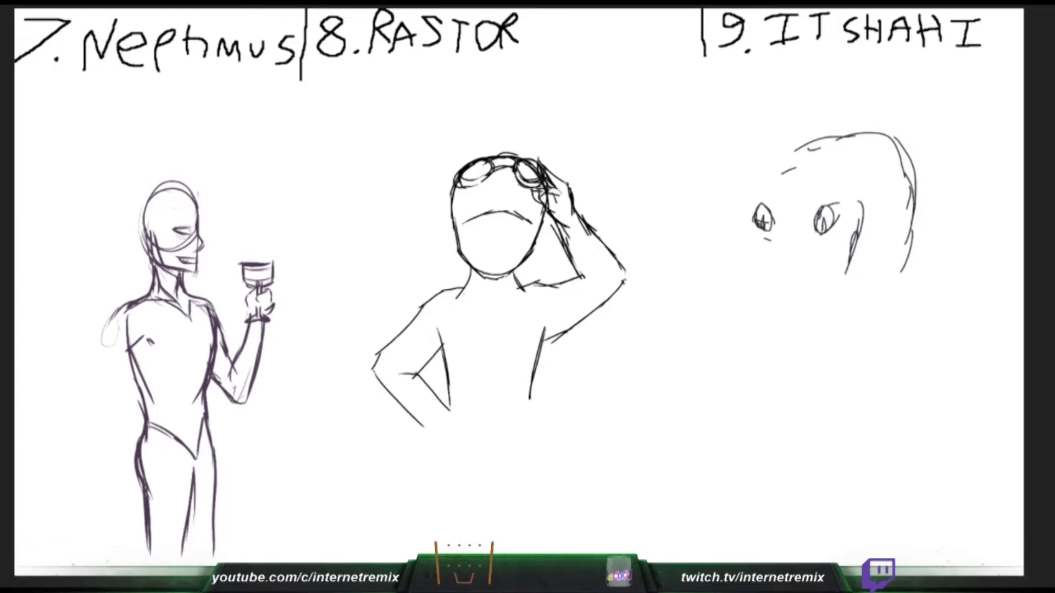
{"action": "key", "text": "ctrl+z"}
{"action": "key", "text": "ctrl+z"}
{"action": "left_click_drag", "start_coordinate": [747, 233], "coordinate": [764, 256]}
{"action": "key", "text": "ctrl+z"}
{"action": "left_click_drag", "start_coordinate": [176, 235], "coordinate": [193, 232]}
- Sketch the snake's wide-open mouth with long jaw lines and small fangs at the lower end
{"action": "mouse_move", "coordinate": [756, 249]}
{"action": "left_mouse_down"}
{"action": "mouse_move", "coordinate": [818, 262]}
{"action": "mouse_move", "coordinate": [780, 288]}
{"action": "mouse_move", "coordinate": [814, 288]}
{"action": "left_mouse_up"}
{"action": "mouse_move", "coordinate": [757, 254]}
{"action": "left_mouse_down"}
{"action": "mouse_move", "coordinate": [782, 334]}
{"action": "mouse_move", "coordinate": [796, 333]}
{"action": "left_mouse_up"}
{"action": "left_click_drag", "start_coordinate": [807, 331], "coordinate": [805, 337]}
- Sketch Rastor's spiky hair from the crown down the left side of the head, and clear the snake head sketch
{"action": "left_click_drag", "start_coordinate": [471, 131], "coordinate": [510, 144]}
{"action": "mouse_move", "coordinate": [470, 130]}
{"action": "left_mouse_down"}
{"action": "mouse_move", "coordinate": [483, 144]}
{"action": "mouse_move", "coordinate": [431, 153]}
{"action": "mouse_move", "coordinate": [441, 209]}
{"action": "left_mouse_up"}
{"action": "key", "text": "ctrl+z"}
{"action": "left_click_drag", "start_coordinate": [451, 164], "coordinate": [446, 209]}
{"action": "mouse_move", "coordinate": [438, 183]}
{"action": "left_mouse_down"}
{"action": "mouse_move", "coordinate": [447, 210]}
{"action": "mouse_move", "coordinate": [423, 225]}
{"action": "mouse_move", "coordinate": [457, 265]}
{"action": "left_mouse_up"}
{"action": "key", "text": "Delete"}
{"action": "left_click_drag", "start_coordinate": [450, 229], "coordinate": [465, 269]}
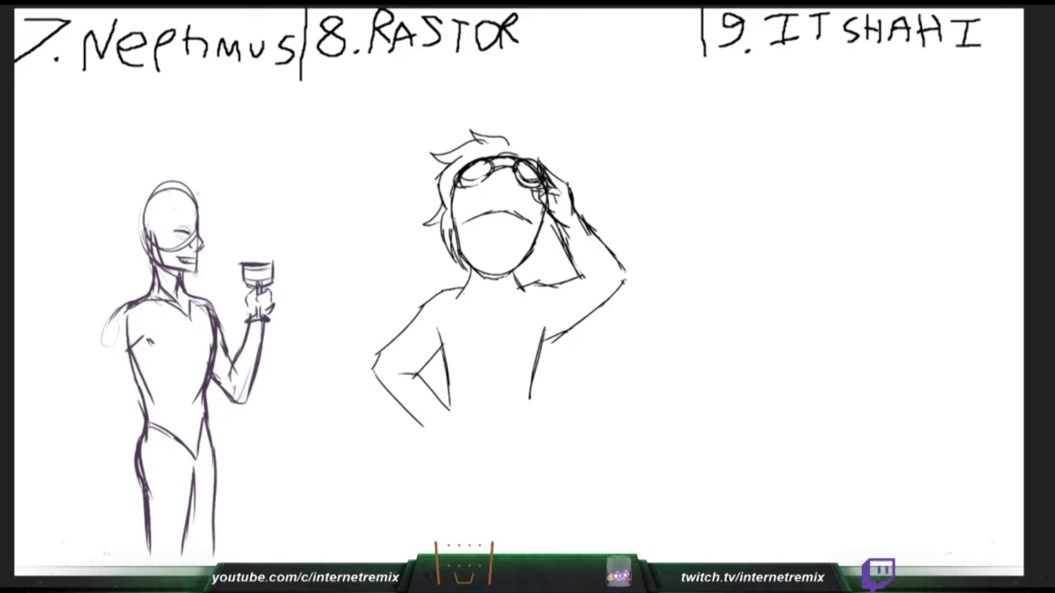
- Try more hair strands beside Rastor's left cheek and undo the clearing of the snake head
{"action": "left_click_drag", "start_coordinate": [458, 214], "coordinate": [466, 269]}
{"action": "key", "text": "ctrl+z"}
{"action": "left_click_drag", "start_coordinate": [442, 196], "coordinate": [450, 231]}
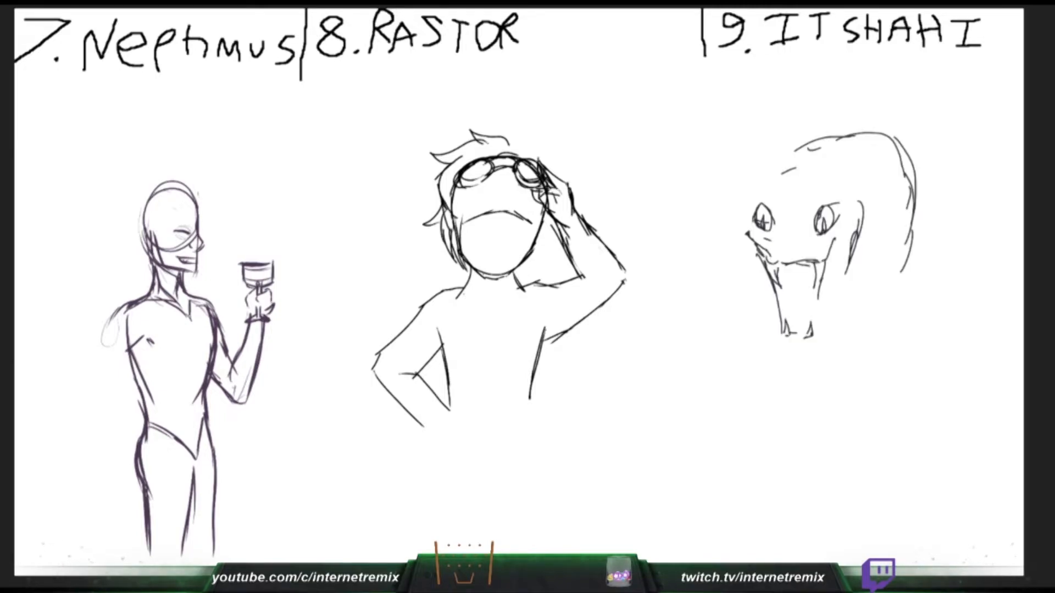
{"action": "key", "text": "ctrl+z"}
- Erase the construction lines across Neptimus's face and jaw, and add hair strands at Rastor's left temple
{"action": "left_click_drag", "start_coordinate": [149, 230], "coordinate": [155, 263]}
{"action": "left_click_drag", "start_coordinate": [455, 192], "coordinate": [447, 210]}
{"action": "left_click_drag", "start_coordinate": [160, 248], "coordinate": [185, 247]}
{"action": "left_click_drag", "start_coordinate": [449, 190], "coordinate": [442, 203]}
{"action": "left_click_drag", "start_coordinate": [443, 207], "coordinate": [457, 243]}
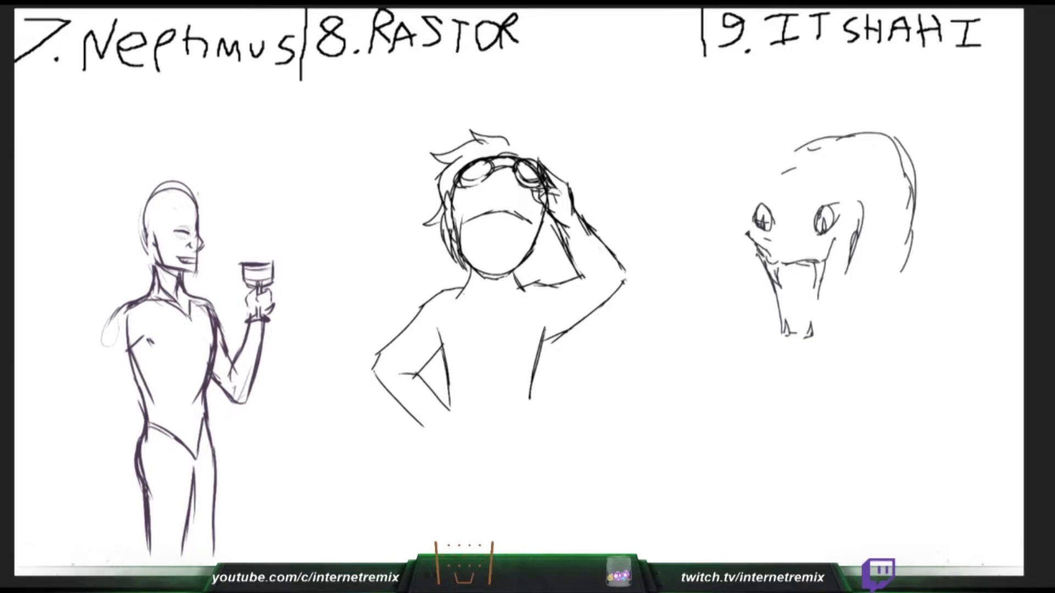
- Sketch Rastor's hair down the right side of the face, undoing the first stroke, and clear the snake head under "9. ITSHAHI"
{"action": "left_click_drag", "start_coordinate": [550, 215], "coordinate": [536, 242]}
{"action": "key", "text": "ctrl+z"}
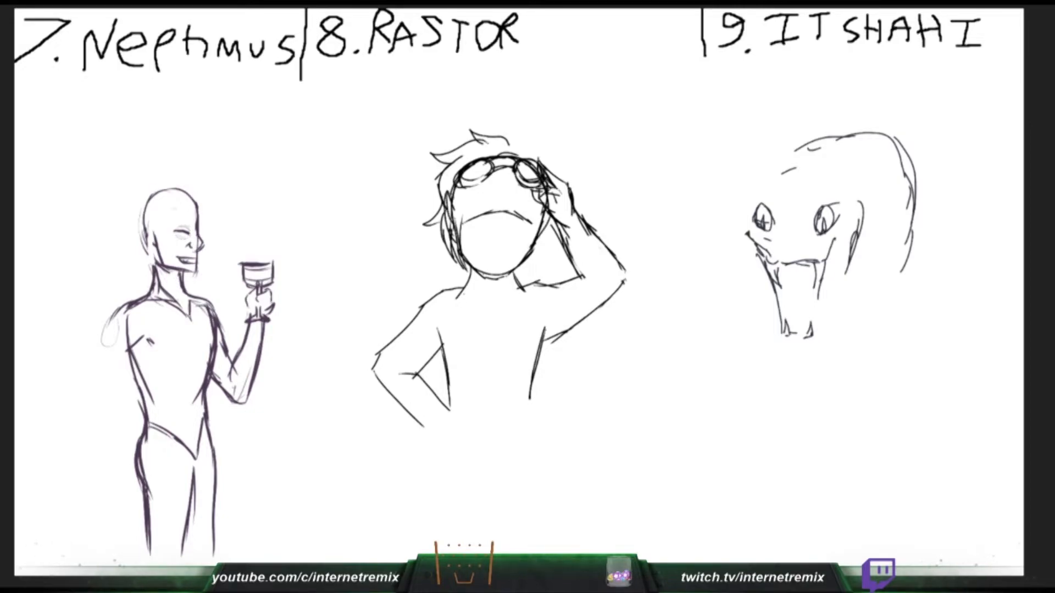
{"action": "left_click_drag", "start_coordinate": [537, 199], "coordinate": [525, 263]}
{"action": "key", "text": "Delete"}
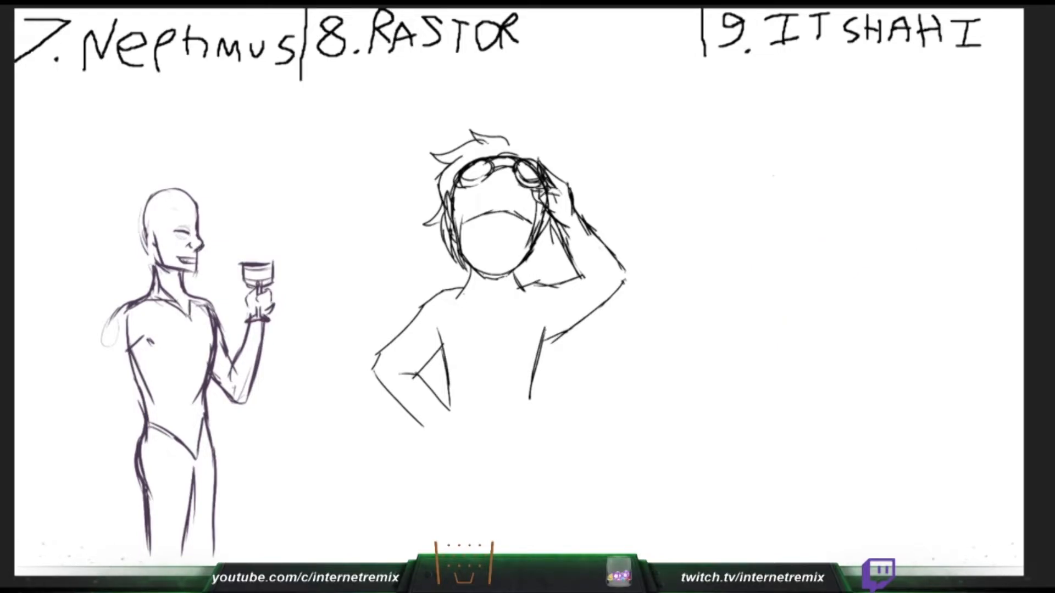
- Draw a tall rectangular frame under "9. ITSHAHI" and sketch the curved neck lines of a small snake figure inside it
{"action": "mouse_move", "coordinate": [774, 165]}
{"action": "left_mouse_down"}
{"action": "mouse_move", "coordinate": [775, 339]}
{"action": "mouse_move", "coordinate": [908, 166]}
{"action": "mouse_move", "coordinate": [910, 362]}
{"action": "left_mouse_up"}
{"action": "left_click_drag", "start_coordinate": [779, 305], "coordinate": [786, 407]}
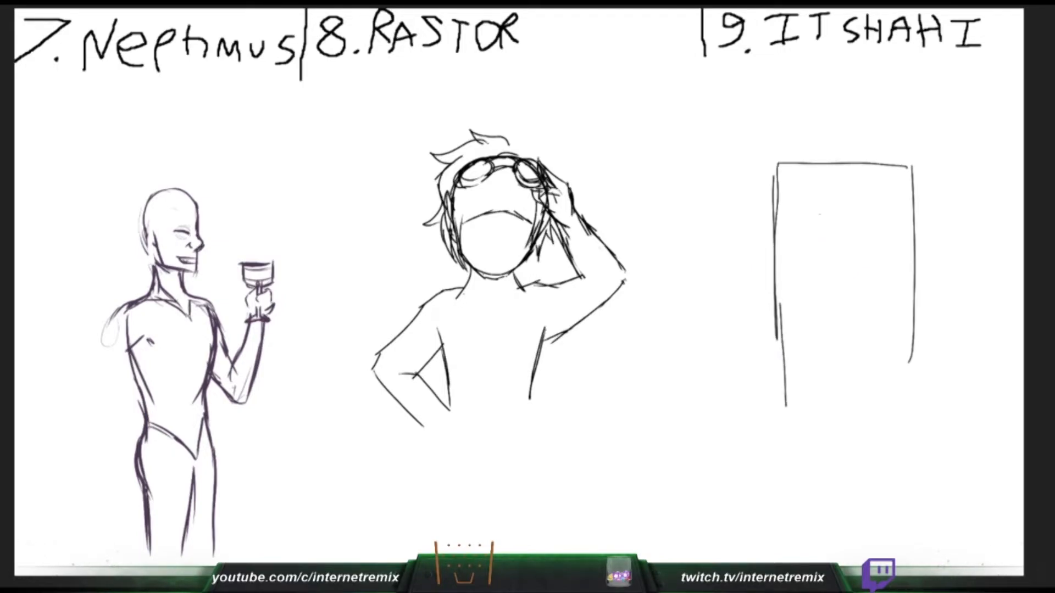
{"action": "left_click_drag", "start_coordinate": [819, 209], "coordinate": [839, 285]}
{"action": "left_click_drag", "start_coordinate": [824, 235], "coordinate": [815, 284]}
{"action": "left_click_drag", "start_coordinate": [849, 263], "coordinate": [838, 287]}
- Try the snake figure's upper contour and raised arm plus hair strands at Rastor's left temple, undoing the misplaced strokes
{"action": "mouse_move", "coordinate": [819, 206]}
{"action": "left_mouse_down"}
{"action": "mouse_move", "coordinate": [790, 230]}
{"action": "mouse_move", "coordinate": [873, 220]}
{"action": "left_mouse_up"}
{"action": "left_click_drag", "start_coordinate": [871, 262], "coordinate": [891, 197]}
{"action": "left_click_drag", "start_coordinate": [457, 160], "coordinate": [442, 187]}
{"action": "mouse_move", "coordinate": [463, 161]}
{"action": "left_mouse_down"}
{"action": "mouse_move", "coordinate": [446, 184]}
{"action": "mouse_move", "coordinate": [429, 171]}
{"action": "left_mouse_up"}
{"action": "key", "text": "ctrl+z"}
{"action": "key", "text": "ctrl+z"}
- Redraw the snake figure's raised arm up to the hand, and undo the misplaced hair strokes above Rastor's goggles
{"action": "key", "text": "ctrl+z"}
{"action": "key", "text": "ctrl+z"}
{"action": "mouse_move", "coordinate": [851, 281]}
{"action": "left_mouse_down"}
{"action": "mouse_move", "coordinate": [876, 247]}
{"action": "mouse_move", "coordinate": [890, 255]}
{"action": "left_mouse_up"}
{"action": "left_click_drag", "start_coordinate": [876, 242], "coordinate": [879, 198]}
{"action": "left_click_drag", "start_coordinate": [878, 203], "coordinate": [881, 188]}
{"action": "left_click_drag", "start_coordinate": [437, 156], "coordinate": [486, 147]}
{"action": "key", "text": "ctrl+z"}
{"action": "key", "text": "ctrl+z"}
- Shape the open hand on the snake figure's raised arm, and reinforce the tuft at the top of Rastor's hair
{"action": "left_click_drag", "start_coordinate": [877, 216], "coordinate": [885, 204]}
{"action": "left_click_drag", "start_coordinate": [471, 144], "coordinate": [493, 147]}
{"action": "left_click_drag", "start_coordinate": [886, 203], "coordinate": [906, 208]}
{"action": "left_click_drag", "start_coordinate": [470, 128], "coordinate": [505, 139]}
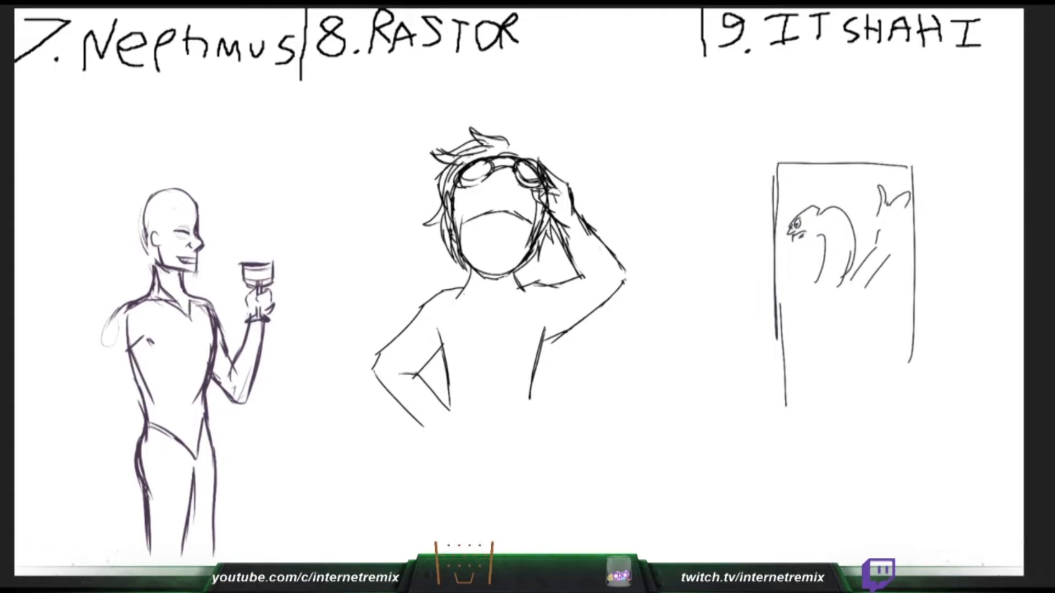
{"action": "left_click_drag", "start_coordinate": [906, 210], "coordinate": [886, 213]}
{"action": "mouse_move", "coordinate": [895, 210]}
{"action": "left_mouse_down"}
{"action": "mouse_move", "coordinate": [902, 198]}
{"action": "mouse_move", "coordinate": [882, 230]}
{"action": "left_mouse_up"}
- Extend Rastor's spiky hair with an upright tuft and over the raised hand, and finish the snake figure's raised forearm
{"action": "left_click_drag", "start_coordinate": [508, 147], "coordinate": [529, 125]}
{"action": "mouse_move", "coordinate": [882, 223]}
{"action": "left_mouse_down"}
{"action": "mouse_move", "coordinate": [876, 247]}
{"action": "mouse_move", "coordinate": [888, 257]}
{"action": "left_mouse_up"}
{"action": "left_click_drag", "start_coordinate": [528, 125], "coordinate": [524, 143]}
{"action": "left_click_drag", "start_coordinate": [888, 255], "coordinate": [861, 292]}
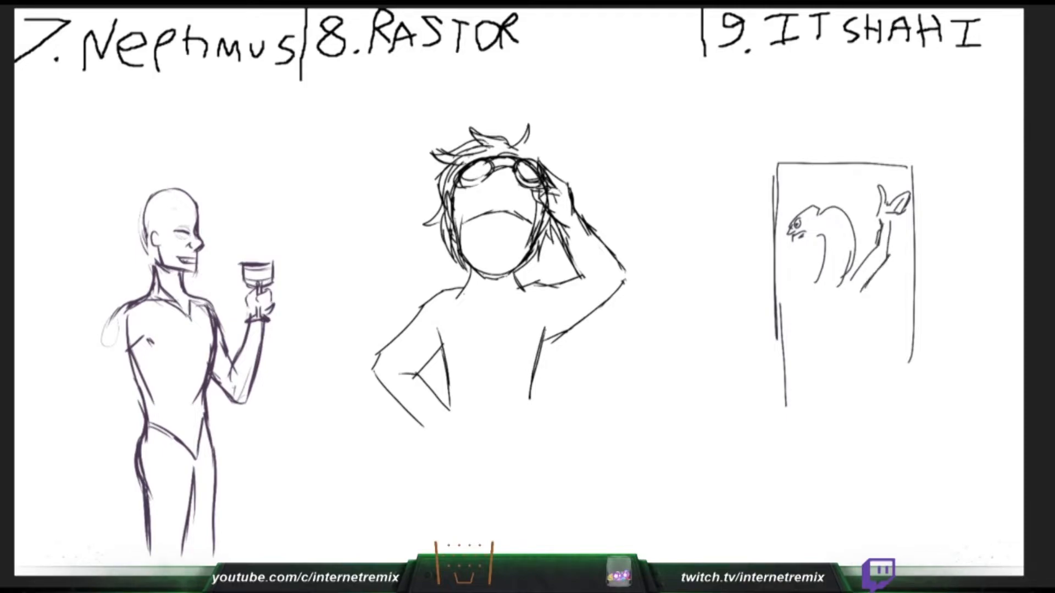
{"action": "left_click_drag", "start_coordinate": [891, 219], "coordinate": [887, 262]}
{"action": "left_click_drag", "start_coordinate": [526, 145], "coordinate": [569, 160]}
{"action": "left_click_drag", "start_coordinate": [815, 285], "coordinate": [810, 289]}
{"action": "left_click_drag", "start_coordinate": [569, 160], "coordinate": [567, 186]}
- Sketch the snake figure's lowered arm, hand and first torso line, and try a small facial mark on Rastor, undoing the misplaced stroke
{"action": "mouse_move", "coordinate": [811, 285]}
{"action": "left_mouse_down"}
{"action": "mouse_move", "coordinate": [797, 292]}
{"action": "mouse_move", "coordinate": [803, 318]}
{"action": "left_mouse_up"}
{"action": "mouse_move", "coordinate": [817, 296]}
{"action": "left_mouse_down"}
{"action": "mouse_move", "coordinate": [828, 340]}
{"action": "mouse_move", "coordinate": [818, 351]}
{"action": "left_mouse_up"}
{"action": "mouse_move", "coordinate": [821, 314]}
{"action": "left_mouse_down"}
{"action": "mouse_move", "coordinate": [833, 350]}
{"action": "mouse_move", "coordinate": [805, 361]}
{"action": "left_mouse_up"}
{"action": "left_click_drag", "start_coordinate": [829, 338], "coordinate": [813, 379]}
{"action": "left_click_drag", "start_coordinate": [506, 209], "coordinate": [524, 209]}
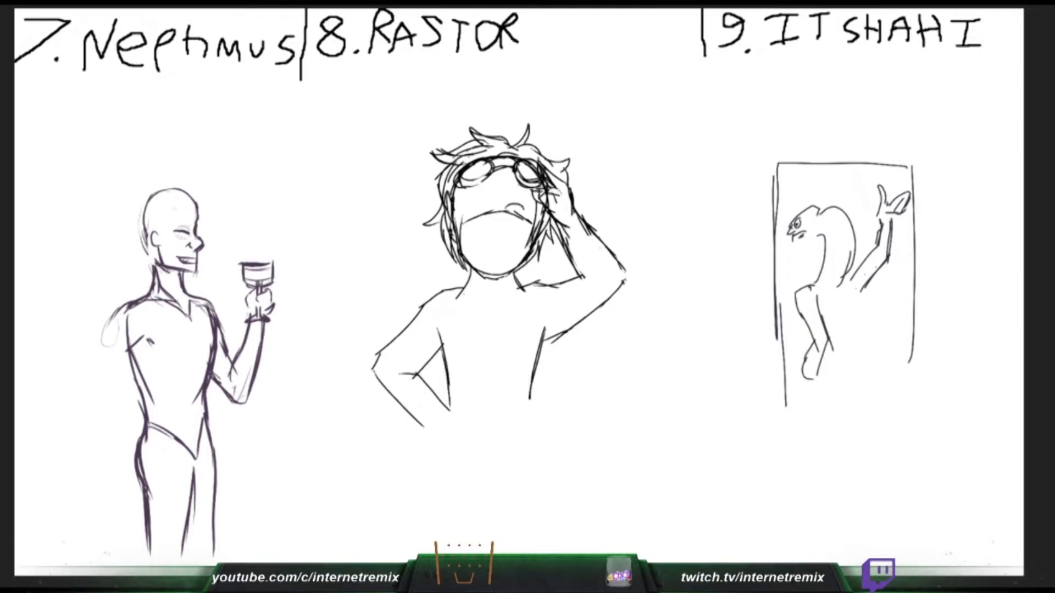
{"action": "left_click_drag", "start_coordinate": [859, 291], "coordinate": [844, 330]}
{"action": "left_click_drag", "start_coordinate": [859, 301], "coordinate": [848, 338]}
{"action": "key", "text": "ctrl+z"}
- Draw curved bands around the base of the snake figure's neck and Rastor's central nose line, and try the figure's leg strokes, undoing misplaced lines
{"action": "mouse_move", "coordinate": [805, 282]}
{"action": "left_mouse_down"}
{"action": "mouse_move", "coordinate": [848, 263]}
{"action": "mouse_move", "coordinate": [855, 279]}
{"action": "left_mouse_up"}
{"action": "left_click_drag", "start_coordinate": [804, 279], "coordinate": [844, 283]}
{"action": "left_click_drag", "start_coordinate": [498, 205], "coordinate": [496, 236]}
{"action": "left_click_drag", "start_coordinate": [175, 223], "coordinate": [187, 219]}
{"action": "mouse_move", "coordinate": [854, 331]}
{"action": "left_mouse_down"}
{"action": "mouse_move", "coordinate": [837, 383]}
{"action": "mouse_move", "coordinate": [804, 422]}
{"action": "left_mouse_up"}
{"action": "left_click_drag", "start_coordinate": [829, 379], "coordinate": [804, 451]}
{"action": "key", "text": "ctrl+z"}
{"action": "key", "text": "ctrl+z"}
- Sketch the snake figure's running legs and hips, and redraw Rastor's vertical nose line
{"action": "left_click_drag", "start_coordinate": [858, 372], "coordinate": [857, 416]}
{"action": "left_click_drag", "start_coordinate": [497, 195], "coordinate": [498, 229]}
{"action": "left_click_drag", "start_coordinate": [863, 403], "coordinate": [885, 387]}
{"action": "left_click_drag", "start_coordinate": [866, 411], "coordinate": [886, 393]}
{"action": "left_click_drag", "start_coordinate": [886, 387], "coordinate": [907, 423]}
{"action": "left_click_drag", "start_coordinate": [851, 381], "coordinate": [836, 383]}
- Refine Neptimus's face profile, draw Rastor's open grin, and reinforce the side edges of the doorway around the snake figure
{"action": "left_click_drag", "start_coordinate": [197, 215], "coordinate": [202, 242]}
{"action": "left_click_drag", "start_coordinate": [486, 256], "coordinate": [510, 246]}
{"action": "left_click_drag", "start_coordinate": [779, 385], "coordinate": [781, 443]}
{"action": "left_click_drag", "start_coordinate": [778, 369], "coordinate": [780, 434]}
{"action": "left_click_drag", "start_coordinate": [516, 240], "coordinate": [487, 266]}
{"action": "left_click_drag", "start_coordinate": [912, 317], "coordinate": [906, 354]}
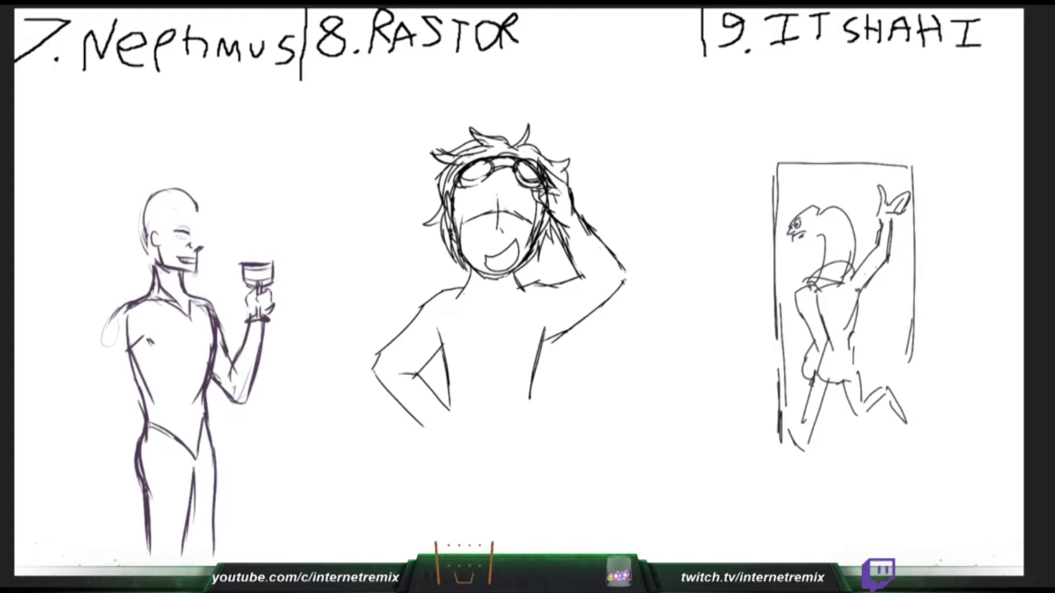
- Add the teeth line in Rastor's grin, small marks on the snake's head, and a speech tick beside the doorway, and start the lettering above
{"action": "left_click_drag", "start_coordinate": [487, 264], "coordinate": [512, 253]}
{"action": "left_click_drag", "start_coordinate": [814, 207], "coordinate": [840, 211]}
{"action": "left_click_drag", "start_coordinate": [198, 226], "coordinate": [196, 234]}
{"action": "key", "text": "ctrl+z"}
{"action": "left_click_drag", "start_coordinate": [753, 203], "coordinate": [739, 181]}
{"action": "left_click_drag", "start_coordinate": [486, 264], "coordinate": [513, 253]}
{"action": "left_click_drag", "start_coordinate": [728, 120], "coordinate": [734, 140]}
{"action": "left_click_drag", "start_coordinate": [197, 233], "coordinate": [202, 247]}
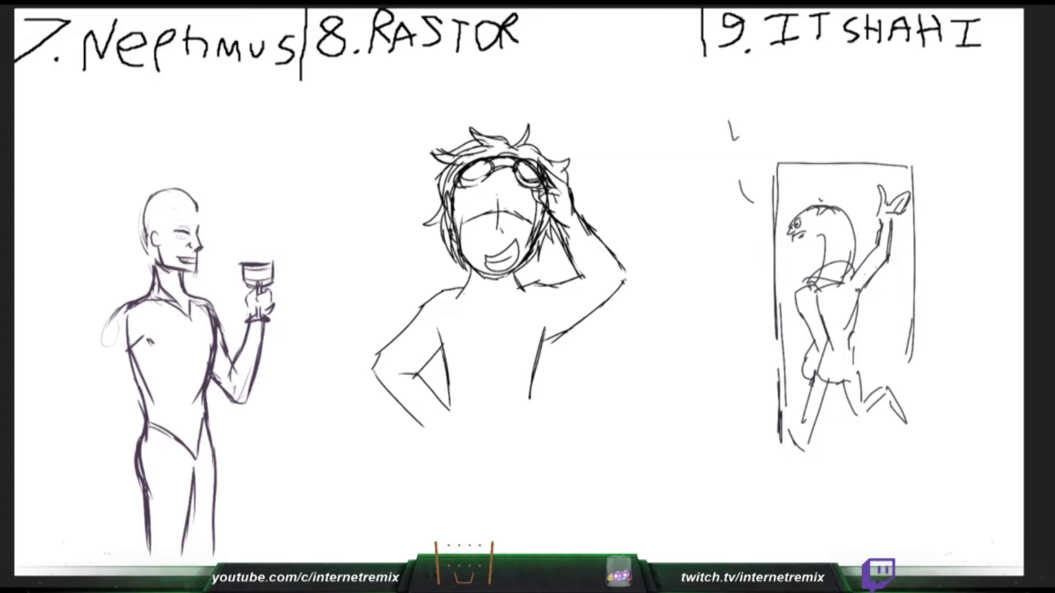
- Letter "LATER SUCKERS" above the snake figure's doorway, and touch up the brow and profile of Neptimus and Rastor's face
{"action": "left_click_drag", "start_coordinate": [734, 140], "coordinate": [745, 131]}
{"action": "left_click_drag", "start_coordinate": [748, 136], "coordinate": [755, 135]}
{"action": "left_click_drag", "start_coordinate": [197, 234], "coordinate": [202, 247]}
{"action": "left_click_drag", "start_coordinate": [768, 130], "coordinate": [776, 128]}
{"action": "left_click_drag", "start_coordinate": [500, 211], "coordinate": [514, 213]}
{"action": "left_click_drag", "start_coordinate": [780, 114], "coordinate": [781, 129]}
{"action": "left_click_drag", "start_coordinate": [197, 206], "coordinate": [199, 225]}
{"action": "mouse_move", "coordinate": [779, 115]}
{"action": "left_mouse_down"}
{"action": "mouse_move", "coordinate": [814, 127]}
{"action": "mouse_move", "coordinate": [833, 112]}
{"action": "left_mouse_up"}
{"action": "mouse_move", "coordinate": [835, 112]}
{"action": "left_mouse_down"}
{"action": "mouse_move", "coordinate": [848, 108]}
{"action": "mouse_move", "coordinate": [849, 123]}
{"action": "left_mouse_up"}
{"action": "mouse_move", "coordinate": [860, 108]}
{"action": "left_mouse_down"}
{"action": "mouse_move", "coordinate": [853, 116]}
{"action": "mouse_move", "coordinate": [877, 122]}
{"action": "left_mouse_up"}
{"action": "left_click_drag", "start_coordinate": [890, 107], "coordinate": [882, 123]}
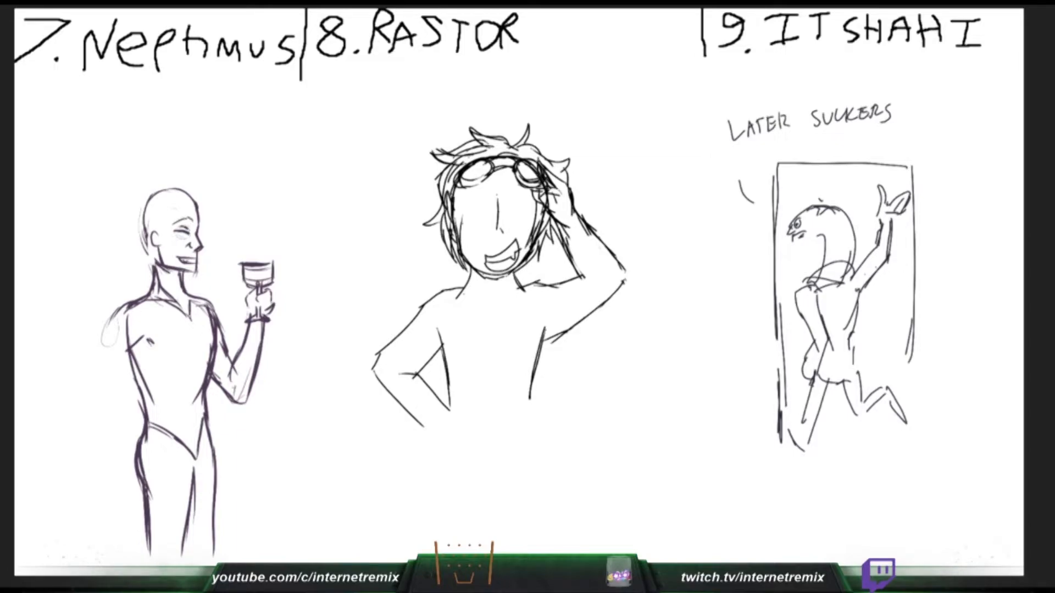
- Undo the misplaced face strokes, start the snake figure's tail below the hips, and extend the lettering with extra S letters
{"action": "left_click_drag", "start_coordinate": [507, 210], "coordinate": [529, 208]}
{"action": "key", "text": "ctrl+z"}
{"action": "key", "text": "ctrl+z"}
{"action": "left_click_drag", "start_coordinate": [826, 382], "coordinate": [857, 467]}
{"action": "left_click_drag", "start_coordinate": [811, 110], "coordinate": [790, 128]}
{"action": "mouse_move", "coordinate": [913, 102]}
{"action": "left_mouse_down"}
{"action": "mouse_move", "coordinate": [893, 128]}
{"action": "mouse_move", "coordinate": [924, 132]}
{"action": "left_mouse_up"}
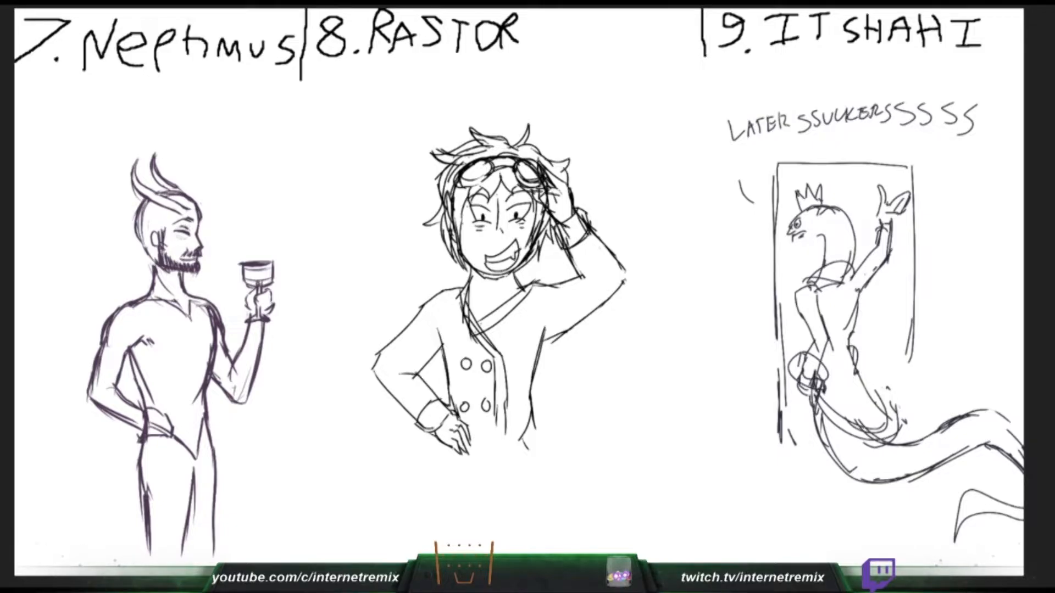
- Draw the pointed front tuft of Neptimus's hair, and start colouring the side and crown of Rastor's hair yellow-green
{"action": "left_click_drag", "start_coordinate": [186, 194], "coordinate": [211, 203]}
{"action": "left_click_drag", "start_coordinate": [460, 226], "coordinate": [452, 237]}
{"action": "left_click_drag", "start_coordinate": [196, 201], "coordinate": [208, 206]}
{"action": "left_click_drag", "start_coordinate": [453, 240], "coordinate": [448, 186]}
{"action": "left_click_drag", "start_coordinate": [213, 205], "coordinate": [199, 210]}
{"action": "left_click_drag", "start_coordinate": [446, 207], "coordinate": [446, 173]}
{"action": "left_click_drag", "start_coordinate": [210, 209], "coordinate": [200, 217]}
{"action": "left_click_drag", "start_coordinate": [456, 169], "coordinate": [491, 147]}
- Hatch the hair on the back and side of Neptimus's head down to the ear and nape
{"action": "mouse_move", "coordinate": [166, 195]}
{"action": "left_mouse_down"}
{"action": "mouse_move", "coordinate": [206, 206]}
{"action": "mouse_move", "coordinate": [160, 232]}
{"action": "mouse_move", "coordinate": [130, 210]}
{"action": "mouse_move", "coordinate": [144, 264]}
{"action": "left_mouse_up"}
{"action": "left_click_drag", "start_coordinate": [152, 258], "coordinate": [149, 269]}
{"action": "left_click_drag", "start_coordinate": [148, 202], "coordinate": [135, 237]}
{"action": "left_click_drag", "start_coordinate": [150, 202], "coordinate": [143, 236]}
{"action": "left_click_drag", "start_coordinate": [152, 203], "coordinate": [148, 233]}
{"action": "left_click_drag", "start_coordinate": [162, 205], "coordinate": [155, 228]}
{"action": "left_click_drag", "start_coordinate": [169, 211], "coordinate": [143, 249]}
{"action": "left_click_drag", "start_coordinate": [151, 232], "coordinate": [146, 259]}
{"action": "left_click_drag", "start_coordinate": [155, 246], "coordinate": [153, 264]}
{"action": "left_click_drag", "start_coordinate": [159, 224], "coordinate": [153, 235]}
{"action": "left_click_drag", "start_coordinate": [161, 226], "coordinate": [157, 237]}
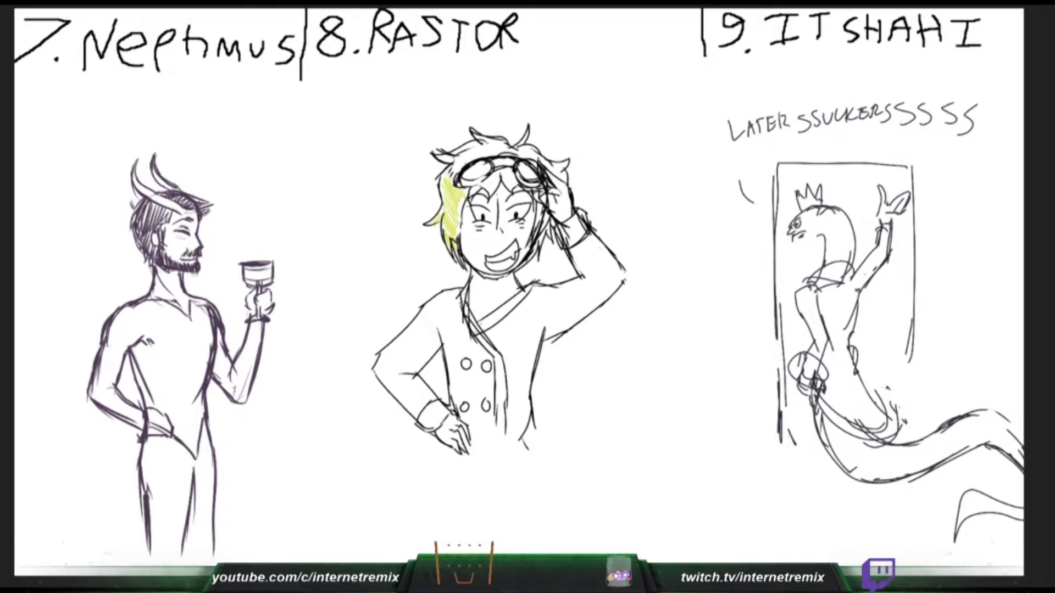
- Colour the crown and raised-hand side of Rastor's hair yellow-green, and add strokes to Neptimus's neck and hip hand
{"action": "left_click_drag", "start_coordinate": [456, 163], "coordinate": [448, 175]}
{"action": "left_click_drag", "start_coordinate": [461, 157], "coordinate": [458, 166]}
{"action": "left_click_drag", "start_coordinate": [467, 151], "coordinate": [465, 162]}
{"action": "mouse_move", "coordinate": [480, 150]}
{"action": "left_mouse_down"}
{"action": "mouse_move", "coordinate": [475, 158]}
{"action": "mouse_move", "coordinate": [496, 155]}
{"action": "left_mouse_up"}
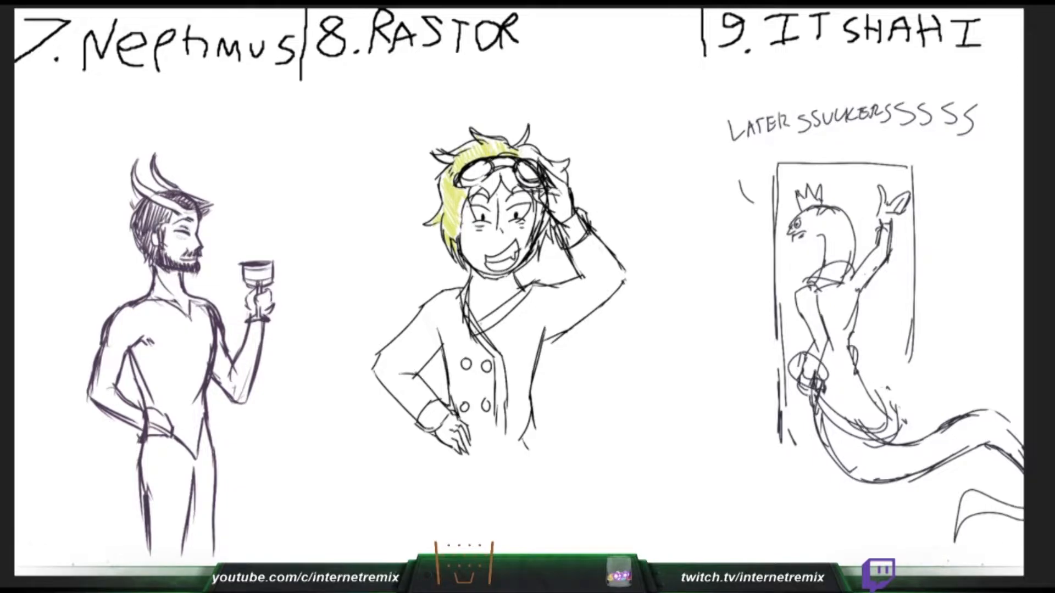
{"action": "left_click_drag", "start_coordinate": [154, 264], "coordinate": [150, 282]}
{"action": "mouse_move", "coordinate": [538, 152]}
{"action": "left_mouse_down"}
{"action": "mouse_move", "coordinate": [530, 164]}
{"action": "mouse_move", "coordinate": [556, 176]}
{"action": "left_mouse_up"}
{"action": "left_click_drag", "start_coordinate": [561, 163], "coordinate": [558, 171]}
{"action": "left_click_drag", "start_coordinate": [540, 212], "coordinate": [536, 224]}
{"action": "left_click_drag", "start_coordinate": [148, 413], "coordinate": [144, 436]}
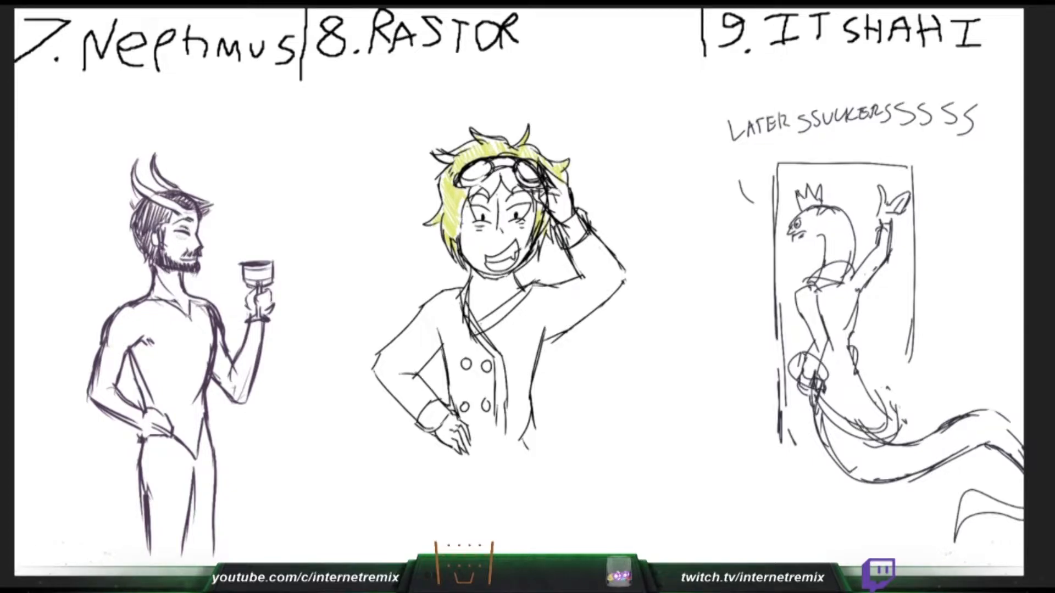
- Finish the yellow-green on Rastor's side locks and outer tuft, and shape Neptimus's hand resting on the hip
{"action": "left_click_drag", "start_coordinate": [543, 230], "coordinate": [538, 245]}
{"action": "left_click_drag", "start_coordinate": [148, 299], "coordinate": [179, 302]}
{"action": "left_click_drag", "start_coordinate": [144, 416], "coordinate": [152, 440]}
{"action": "left_click_drag", "start_coordinate": [149, 436], "coordinate": [171, 439]}
{"action": "left_click_drag", "start_coordinate": [475, 144], "coordinate": [456, 153]}
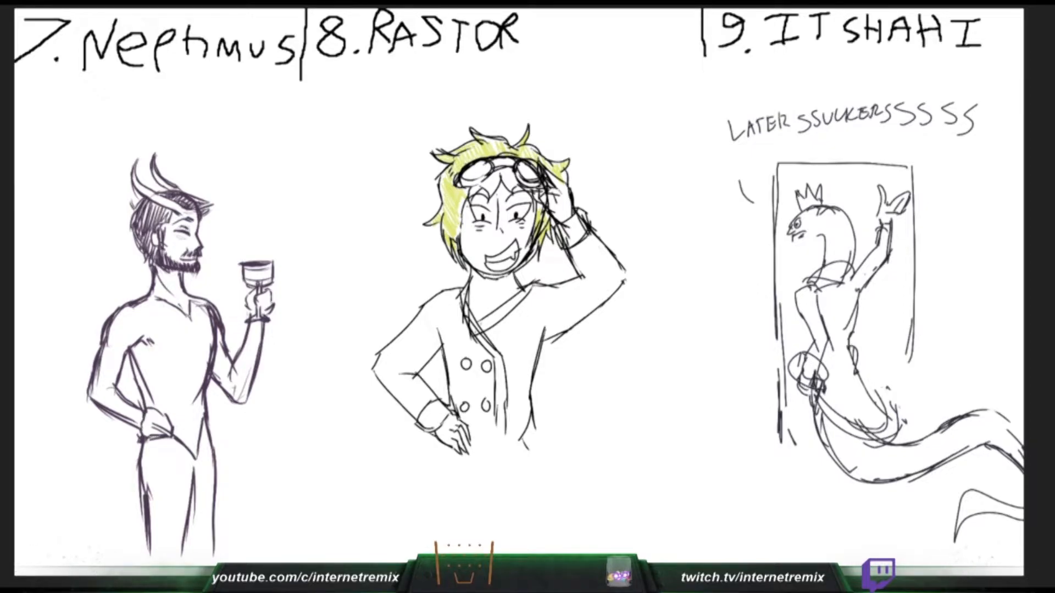
- Colour the frames of Rastor's goggles orange, and try Neptimus's robe collar across the chest, undoing the misplaced strokes
{"action": "key", "text": "ctrl+z"}
{"action": "key", "text": "ctrl+z"}
{"action": "left_click_drag", "start_coordinate": [517, 172], "coordinate": [538, 186]}
{"action": "mouse_move", "coordinate": [462, 180]}
{"action": "left_mouse_down"}
{"action": "mouse_move", "coordinate": [475, 185]}
{"action": "mouse_move", "coordinate": [513, 163]}
{"action": "left_mouse_up"}
{"action": "mouse_move", "coordinate": [128, 302]}
{"action": "left_mouse_down"}
{"action": "mouse_move", "coordinate": [151, 287]}
{"action": "mouse_move", "coordinate": [182, 303]}
{"action": "mouse_move", "coordinate": [199, 336]}
{"action": "left_mouse_up"}
{"action": "key", "text": "ctrl+z"}
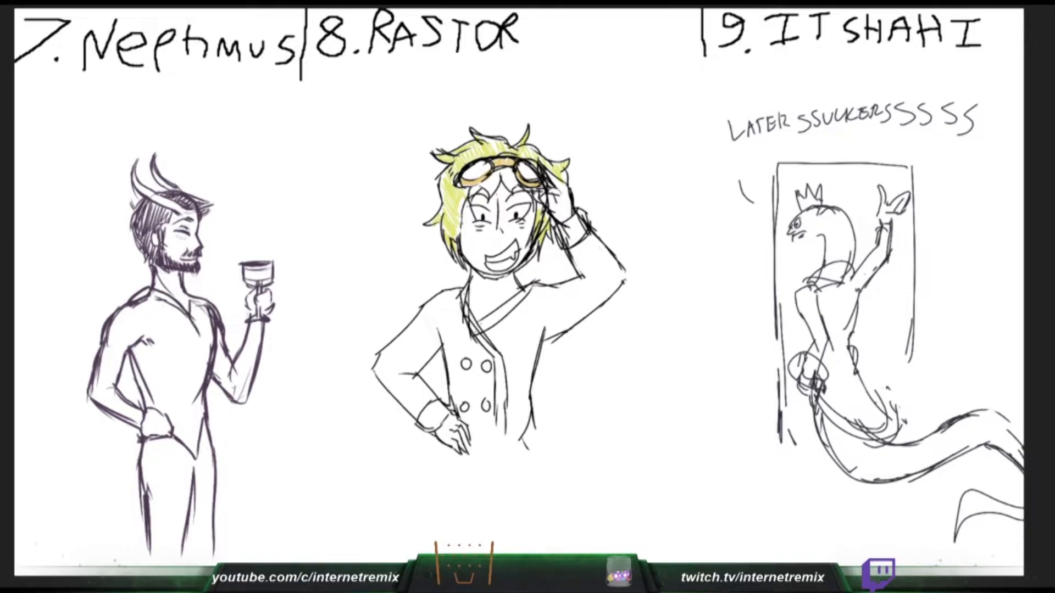
- Draw the collar and lapels of Neptimus's robe from shoulders to waist, and shade the lenses of Rastor's goggles grey
{"action": "left_click_drag", "start_coordinate": [188, 297], "coordinate": [197, 327]}
{"action": "left_click_drag", "start_coordinate": [465, 175], "coordinate": [485, 161]}
{"action": "left_click_drag", "start_coordinate": [186, 286], "coordinate": [206, 303]}
{"action": "mouse_move", "coordinate": [477, 177]}
{"action": "left_mouse_down"}
{"action": "mouse_move", "coordinate": [490, 163]}
{"action": "mouse_move", "coordinate": [525, 164]}
{"action": "left_mouse_up"}
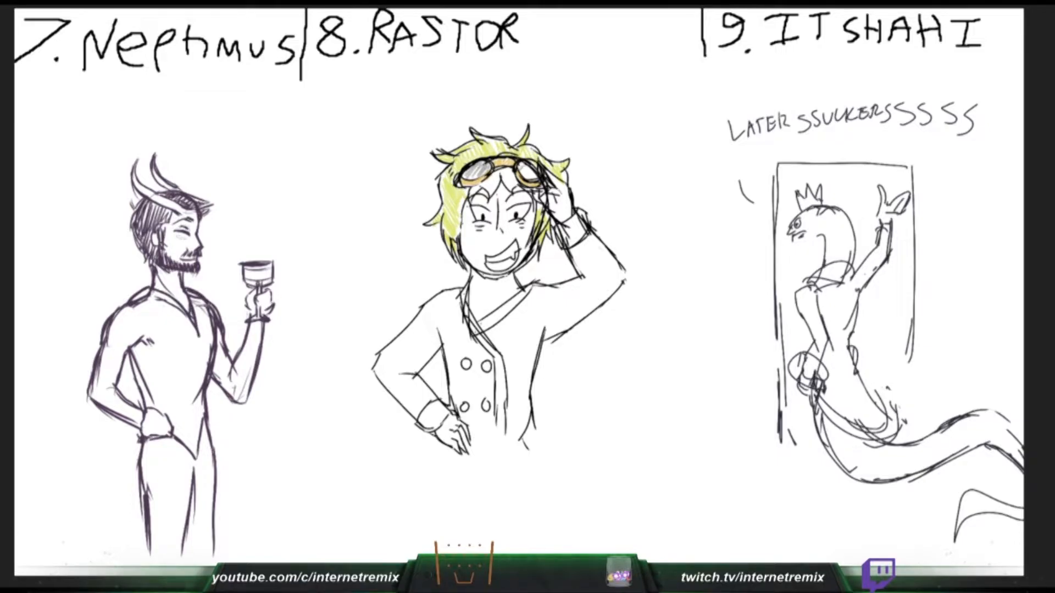
{"action": "left_click_drag", "start_coordinate": [210, 306], "coordinate": [204, 352]}
{"action": "left_click_drag", "start_coordinate": [521, 174], "coordinate": [537, 174]}
{"action": "left_click_drag", "start_coordinate": [128, 306], "coordinate": [184, 334]}
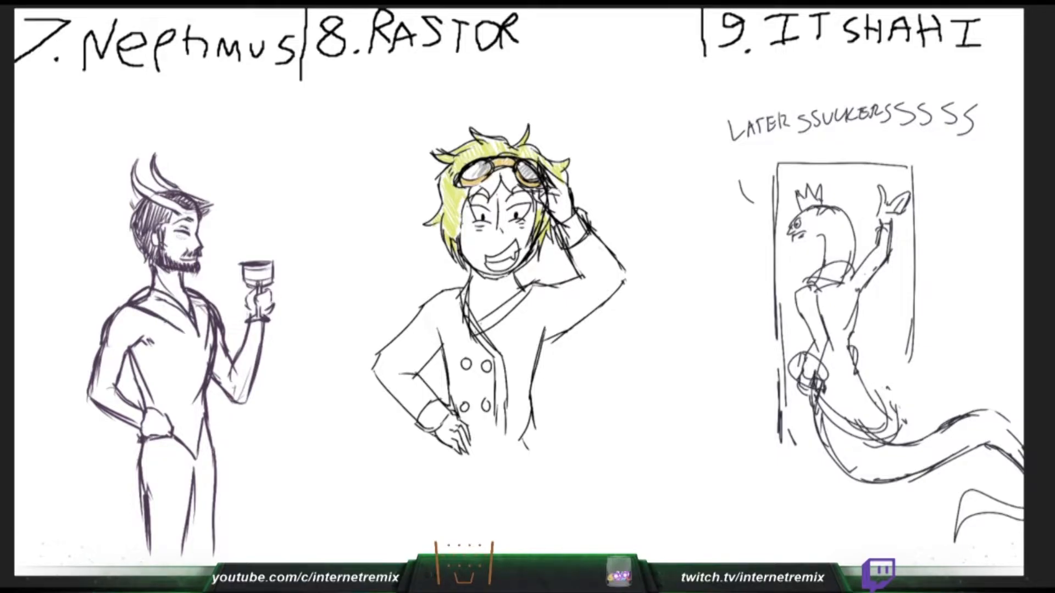
{"action": "left_click_drag", "start_coordinate": [467, 178], "coordinate": [479, 165]}
{"action": "mouse_move", "coordinate": [178, 329]}
{"action": "left_mouse_down"}
{"action": "mouse_move", "coordinate": [194, 347]}
{"action": "mouse_move", "coordinate": [199, 406]}
{"action": "left_mouse_up"}
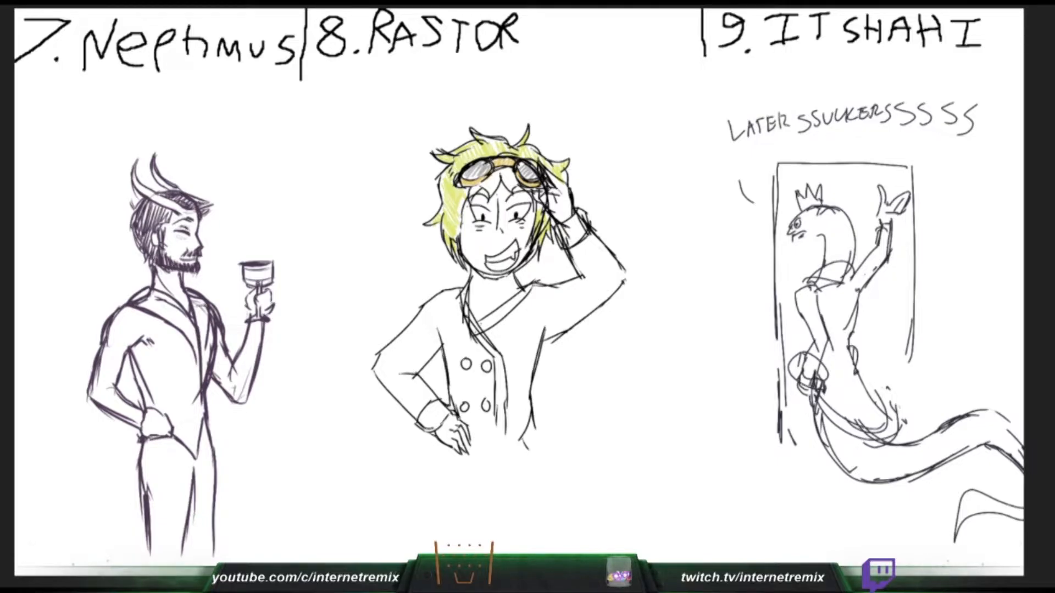
{"action": "left_click_drag", "start_coordinate": [467, 175], "coordinate": [479, 166]}
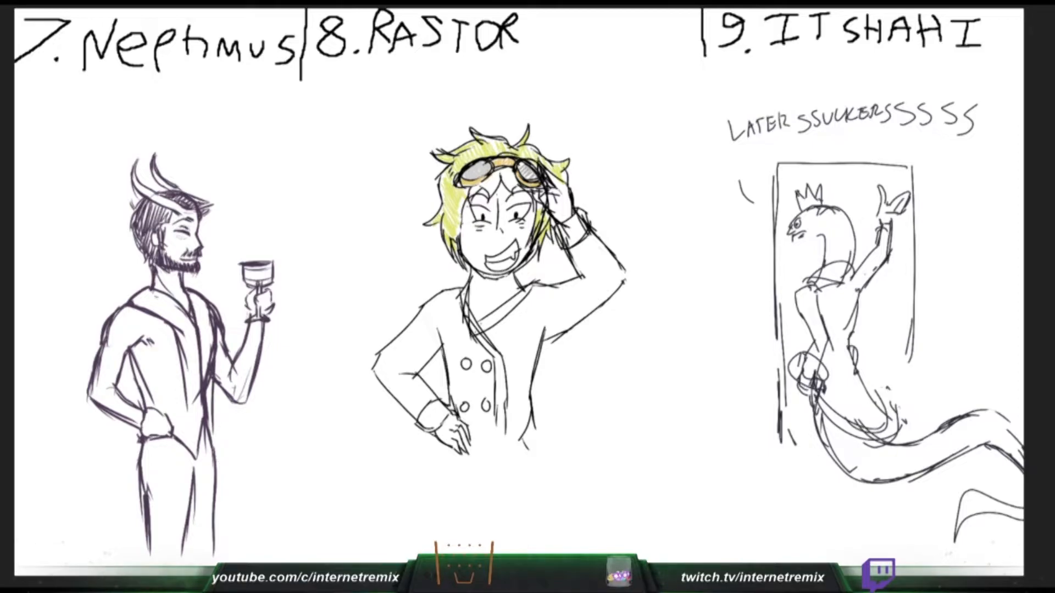
- Draw the flared outer side of Neptimus's robe below the raised arm and the front opening down to the hem
{"action": "left_click_drag", "start_coordinate": [215, 400], "coordinate": [229, 514]}
{"action": "left_click_drag", "start_coordinate": [219, 438], "coordinate": [242, 555]}
{"action": "left_click_drag", "start_coordinate": [188, 388], "coordinate": [183, 469]}
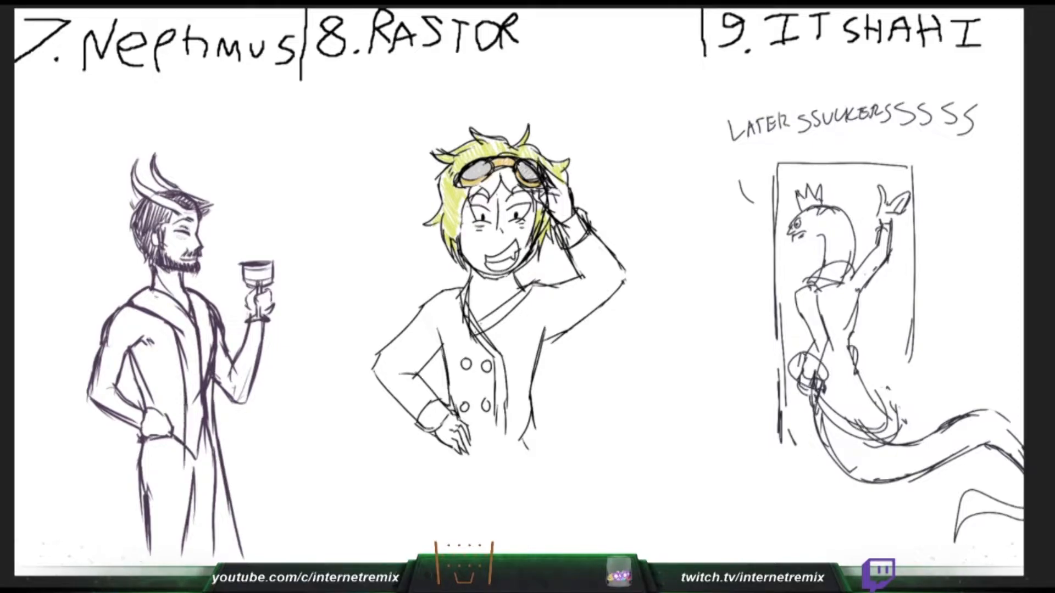
{"action": "left_click_drag", "start_coordinate": [210, 427], "coordinate": [203, 567]}
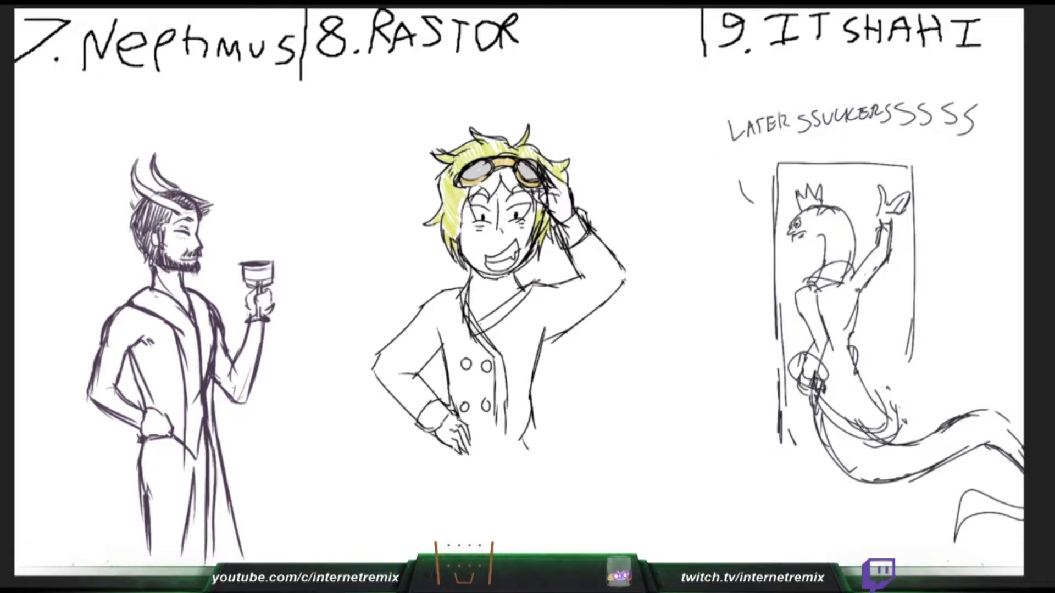
- Clean up and reinforce both front edges of Neptimus's robe from the waist down to the hem
{"action": "mouse_move", "coordinate": [198, 394]}
{"action": "left_mouse_down"}
{"action": "mouse_move", "coordinate": [194, 459]}
{"action": "mouse_move", "coordinate": [189, 391]}
{"action": "left_mouse_up"}
{"action": "left_click_drag", "start_coordinate": [211, 454], "coordinate": [211, 557]}
{"action": "left_click_drag", "start_coordinate": [208, 358], "coordinate": [210, 456]}
{"action": "left_click_drag", "start_coordinate": [211, 360], "coordinate": [211, 465]}
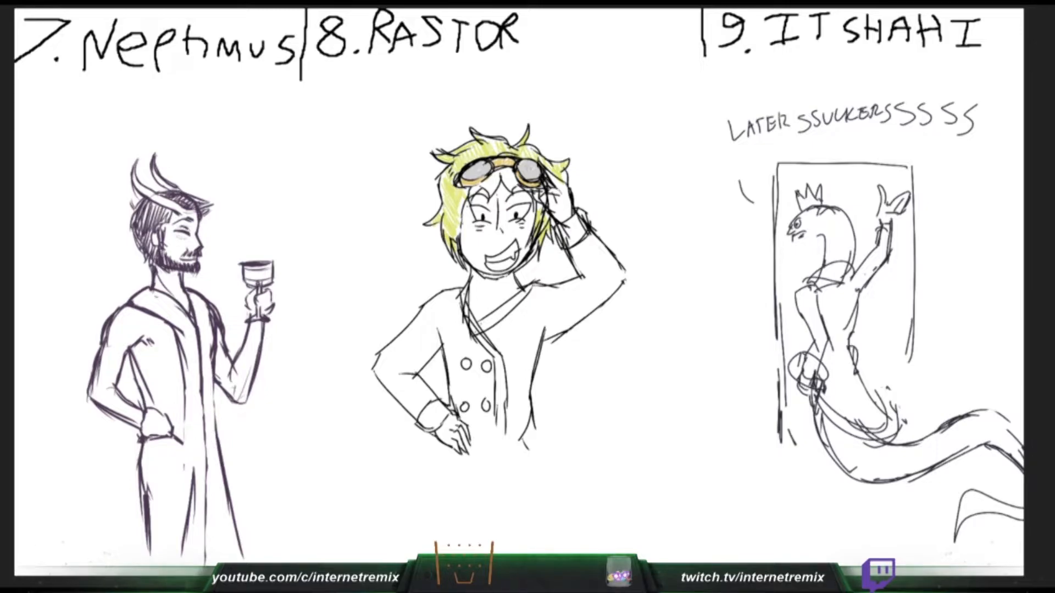
{"action": "left_click_drag", "start_coordinate": [182, 343], "coordinate": [183, 463]}
{"action": "left_click_drag", "start_coordinate": [185, 387], "coordinate": [171, 558]}
{"action": "left_click_drag", "start_coordinate": [186, 452], "coordinate": [169, 568]}
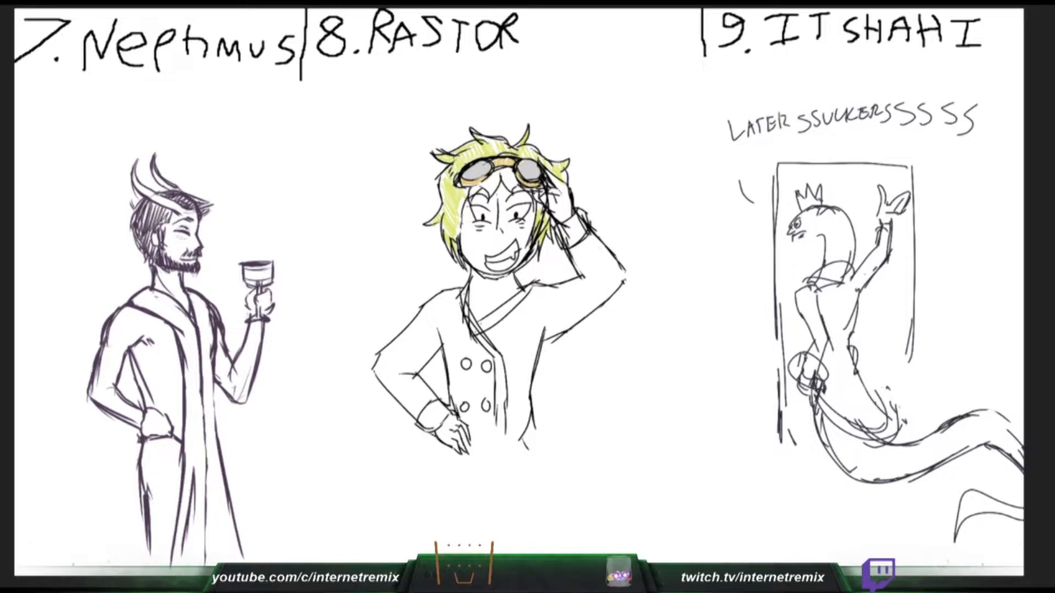
- Try another front edge line on Neptimus's robe, and undo it together with the lower front strokes and the flared outer side
{"action": "left_click_drag", "start_coordinate": [204, 445], "coordinate": [216, 565]}
{"action": "key", "text": "ctrl+z"}
{"action": "mouse_move", "coordinate": [205, 453]}
{"action": "left_mouse_down"}
{"action": "mouse_move", "coordinate": [224, 562]}
{"action": "mouse_move", "coordinate": [203, 523]}
{"action": "mouse_move", "coordinate": [202, 574]}
{"action": "left_mouse_up"}
{"action": "key", "text": "ctrl+z"}
{"action": "key", "text": "ctrl+z"}
{"action": "key", "text": "ctrl+z"}
{"action": "key", "text": "ctrl+z"}
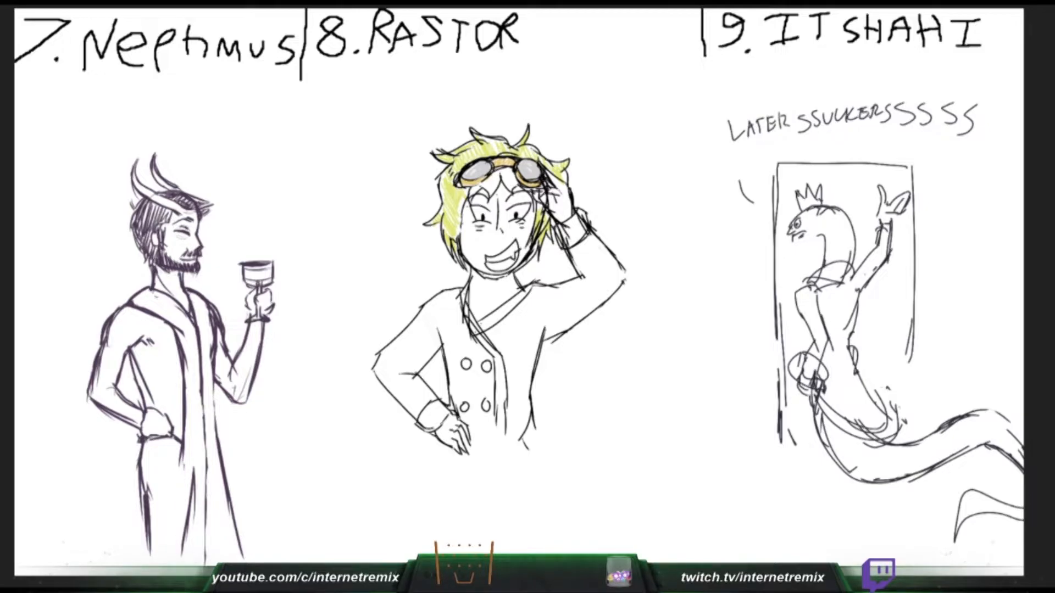
{"action": "key", "text": "ctrl+z"}
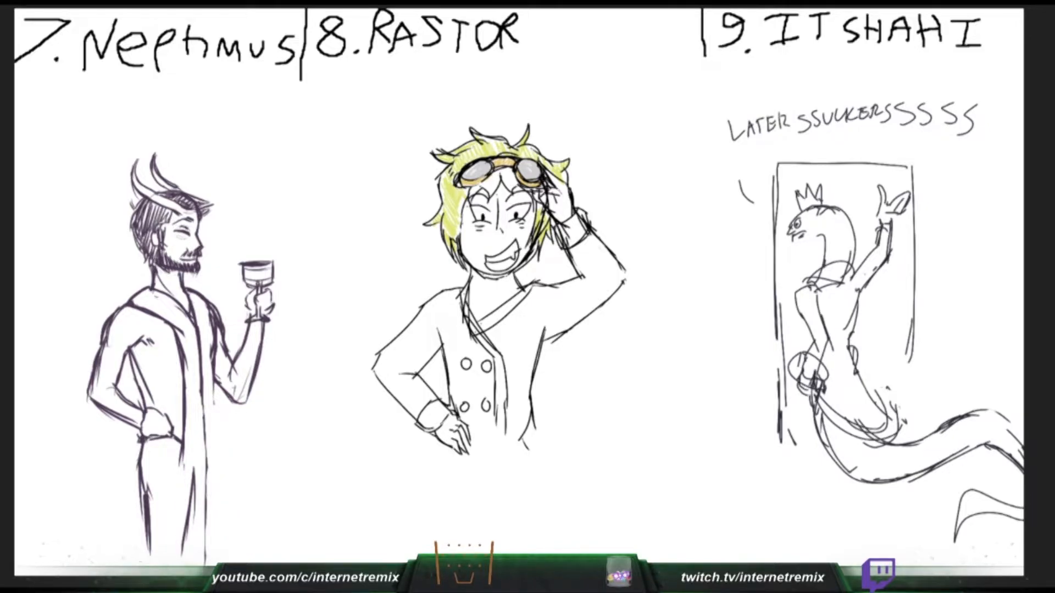
- Redraw the outer side of Neptimus's robe with a narrower fall, and retrace both front edges down to the hem
{"action": "left_click_drag", "start_coordinate": [211, 373], "coordinate": [218, 525]}
{"action": "left_click_drag", "start_coordinate": [214, 388], "coordinate": [229, 562]}
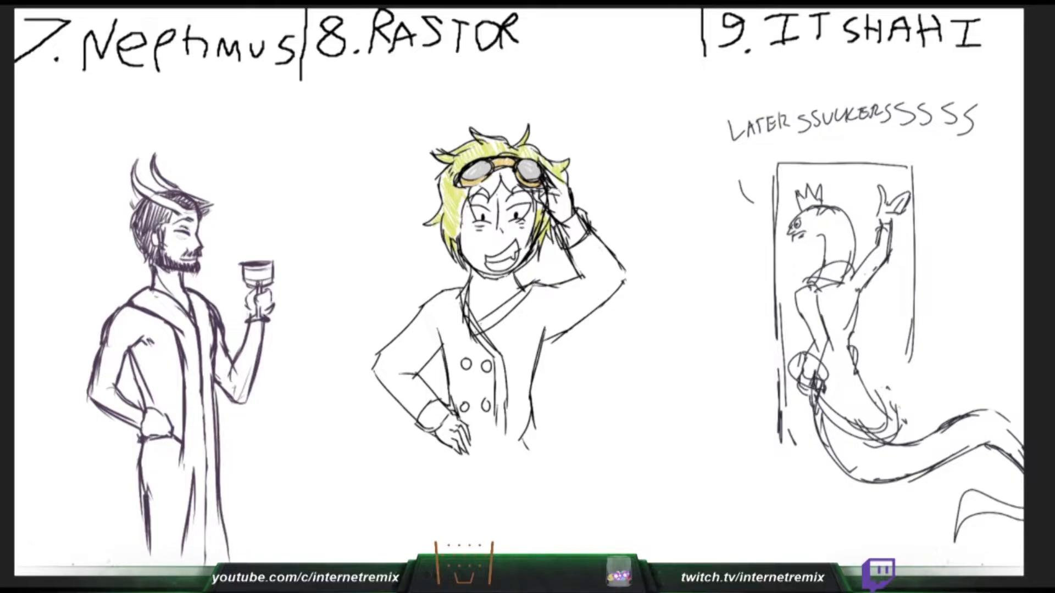
{"action": "left_click_drag", "start_coordinate": [203, 387], "coordinate": [207, 571]}
{"action": "left_click_drag", "start_coordinate": [189, 390], "coordinate": [179, 549]}
{"action": "left_click_drag", "start_coordinate": [185, 450], "coordinate": [174, 565]}
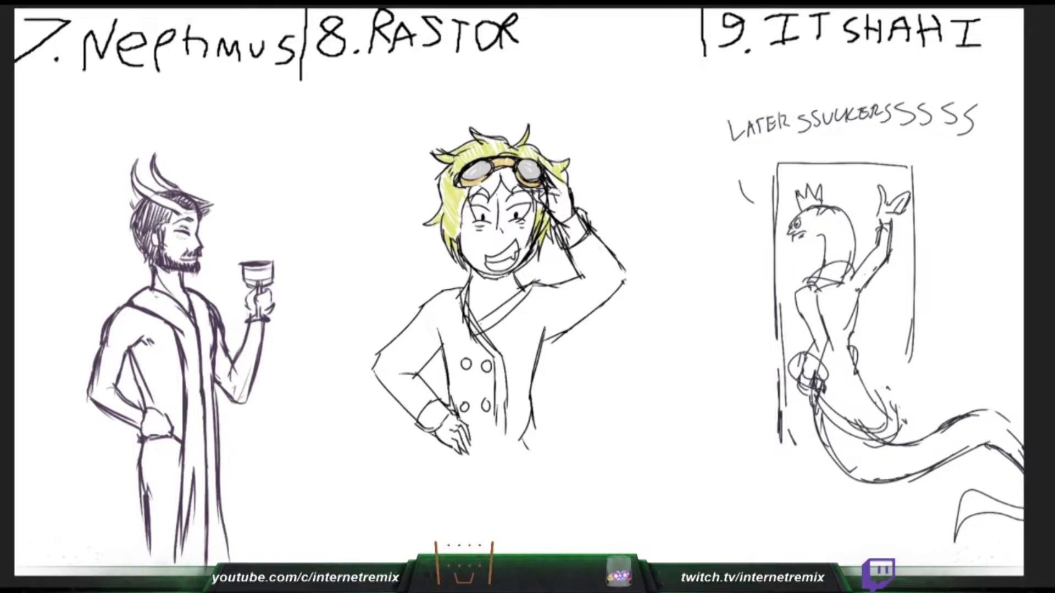
- Draw the flared back side of Neptimus's robe from the hip hand to the hem, redoing the outer line wider
{"action": "left_click_drag", "start_coordinate": [125, 350], "coordinate": [143, 408]}
{"action": "key", "text": "ctrl+z"}
{"action": "mouse_move", "coordinate": [124, 361]}
{"action": "left_mouse_down"}
{"action": "mouse_move", "coordinate": [142, 415]}
{"action": "mouse_move", "coordinate": [127, 527]}
{"action": "left_mouse_up"}
{"action": "left_click_drag", "start_coordinate": [139, 442], "coordinate": [111, 561]}
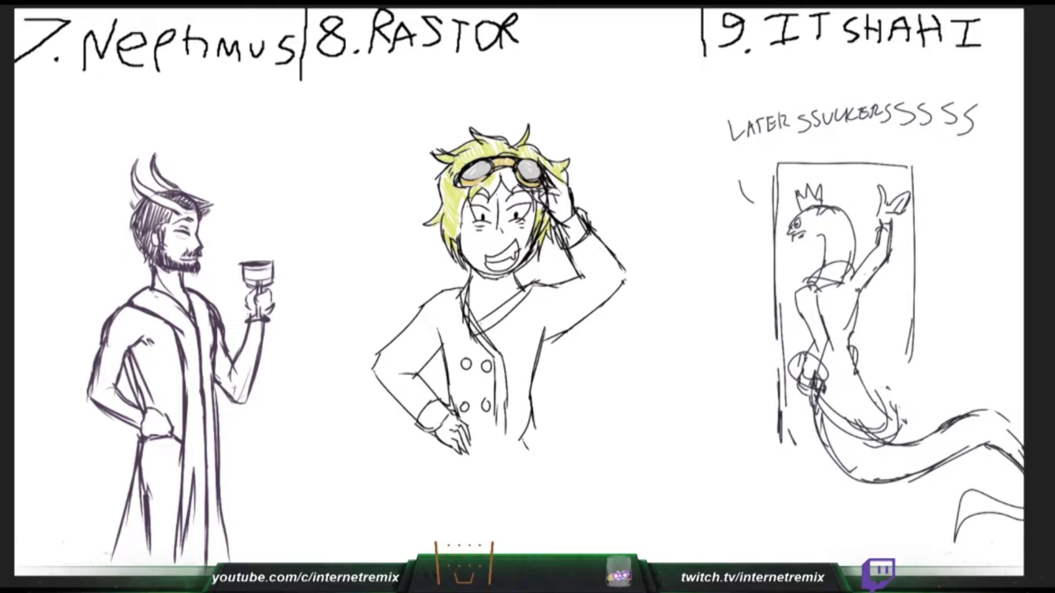
{"action": "key", "text": "ctrl+z"}
{"action": "left_click_drag", "start_coordinate": [140, 438], "coordinate": [101, 566]}
{"action": "left_click_drag", "start_coordinate": [132, 477], "coordinate": [103, 573]}
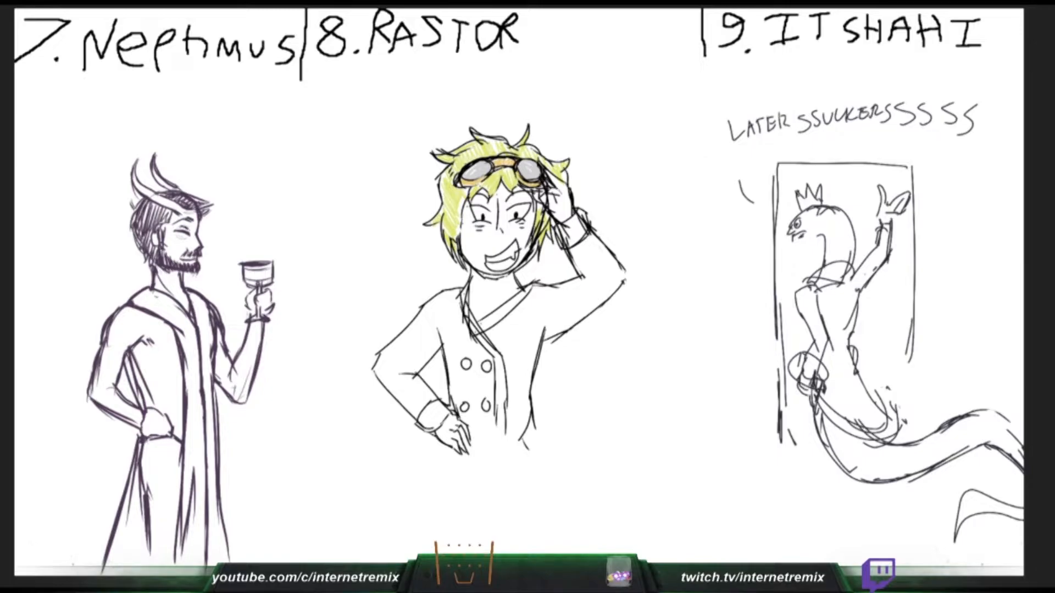
- Sketch a sleeve and cuff around Neptimus's hip-side forearm, undoing the misplaced strokes
{"action": "mouse_move", "coordinate": [140, 418]}
{"action": "left_mouse_down"}
{"action": "mouse_move", "coordinate": [135, 448]}
{"action": "mouse_move", "coordinate": [124, 442]}
{"action": "mouse_move", "coordinate": [134, 453]}
{"action": "mouse_move", "coordinate": [131, 409]}
{"action": "left_mouse_up"}
{"action": "key", "text": "ctrl+z"}
{"action": "key", "text": "ctrl+z"}
{"action": "left_click_drag", "start_coordinate": [129, 425], "coordinate": [131, 445]}
{"action": "left_click_drag", "start_coordinate": [136, 408], "coordinate": [122, 441]}
{"action": "left_click_drag", "start_coordinate": [134, 408], "coordinate": [119, 442]}
{"action": "key", "text": "ctrl+z"}
{"action": "left_click_drag", "start_coordinate": [90, 402], "coordinate": [121, 438]}
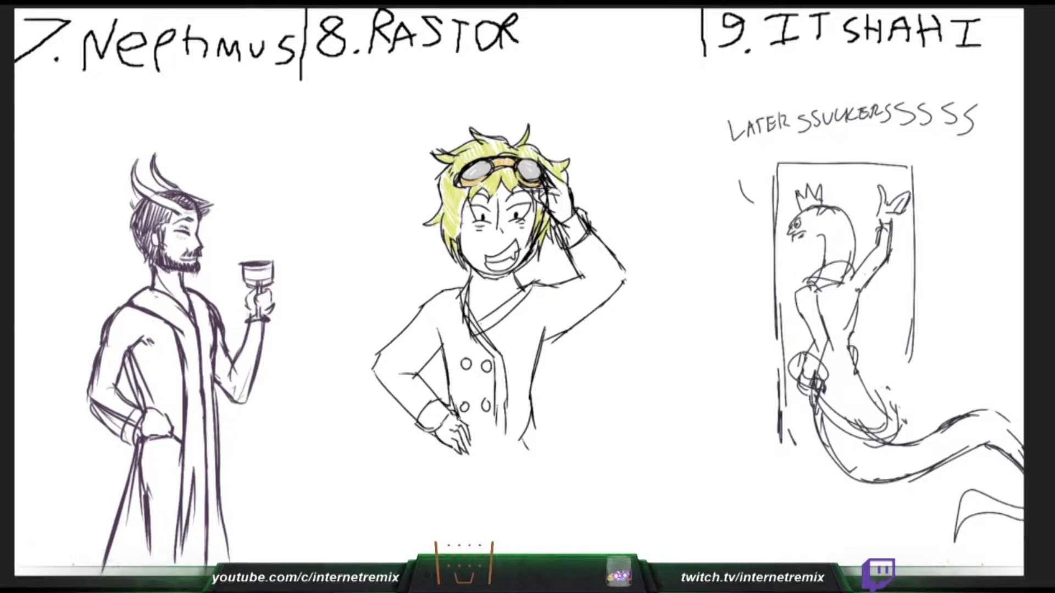
{"action": "key", "text": "ctrl+z"}
- Erase the leg lines showing through Neptimus's robe, and draw sleeve cuffs at the raised wrist and the hip-side wrist
{"action": "left_click_drag", "start_coordinate": [128, 421], "coordinate": [149, 555]}
{"action": "mouse_move", "coordinate": [142, 462]}
{"action": "left_mouse_down"}
{"action": "mouse_move", "coordinate": [140, 448]}
{"action": "mouse_move", "coordinate": [182, 462]}
{"action": "mouse_move", "coordinate": [184, 556]}
{"action": "left_mouse_up"}
{"action": "mouse_move", "coordinate": [211, 381]}
{"action": "left_mouse_down"}
{"action": "mouse_move", "coordinate": [209, 301]}
{"action": "mouse_move", "coordinate": [213, 379]}
{"action": "left_mouse_up"}
{"action": "mouse_move", "coordinate": [211, 312]}
{"action": "left_mouse_down"}
{"action": "mouse_move", "coordinate": [225, 330]}
{"action": "mouse_move", "coordinate": [261, 331]}
{"action": "mouse_move", "coordinate": [240, 336]}
{"action": "mouse_move", "coordinate": [263, 347]}
{"action": "left_mouse_up"}
{"action": "left_click_drag", "start_coordinate": [274, 321], "coordinate": [272, 339]}
{"action": "mouse_move", "coordinate": [135, 407]}
{"action": "left_mouse_down"}
{"action": "mouse_move", "coordinate": [118, 422]}
{"action": "mouse_move", "coordinate": [122, 442]}
{"action": "left_mouse_up"}
{"action": "mouse_move", "coordinate": [122, 418]}
{"action": "left_mouse_down"}
{"action": "mouse_move", "coordinate": [138, 408]}
{"action": "mouse_move", "coordinate": [136, 444]}
{"action": "left_mouse_up"}
{"action": "left_click_drag", "start_coordinate": [143, 418], "coordinate": [139, 444]}
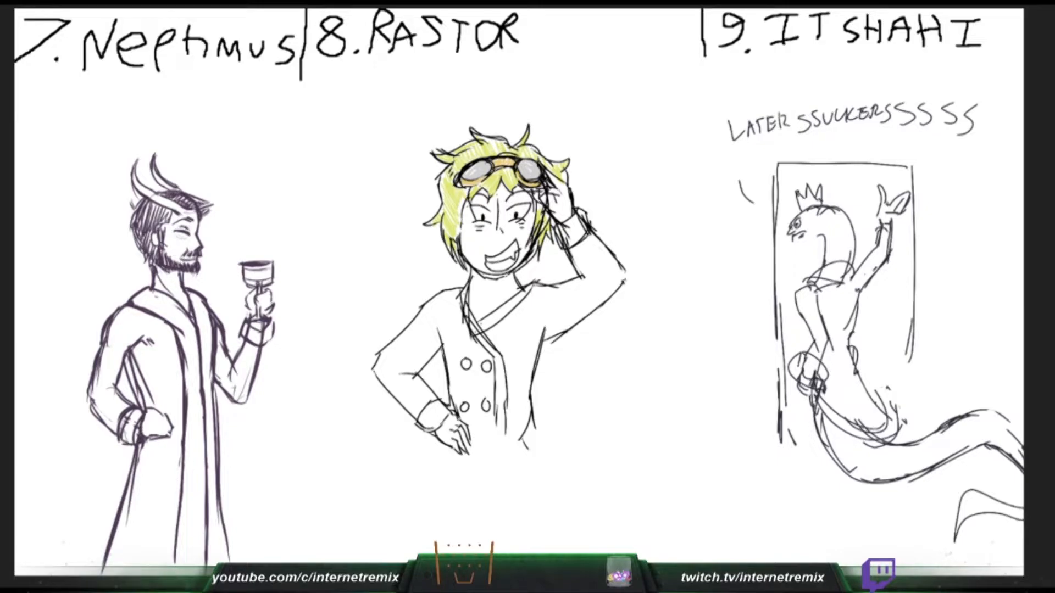
- Clean up the cuff lines at Neptimus's raised wrist and dot the robe's collar trim with small dark spots
{"action": "left_click_drag", "start_coordinate": [252, 326], "coordinate": [254, 343]}
{"action": "left_click_drag", "start_coordinate": [261, 344], "coordinate": [262, 330]}
{"action": "left_click", "coordinate": [151, 298]}
{"action": "left_click", "coordinate": [151, 306]}
{"action": "left_click", "coordinate": [165, 303]}
- Hatch Rastor's hip-side sleeve navy from the shoulder to the cuff
{"action": "mouse_move", "coordinate": [414, 411]}
{"action": "left_mouse_down"}
{"action": "mouse_move", "coordinate": [376, 370]}
{"action": "mouse_move", "coordinate": [414, 409]}
{"action": "mouse_move", "coordinate": [385, 362]}
{"action": "mouse_move", "coordinate": [425, 401]}
{"action": "mouse_move", "coordinate": [393, 359]}
{"action": "mouse_move", "coordinate": [433, 398]}
{"action": "mouse_move", "coordinate": [415, 413]}
{"action": "left_mouse_up"}
{"action": "mouse_move", "coordinate": [391, 354]}
{"action": "left_mouse_down"}
{"action": "mouse_move", "coordinate": [383, 375]}
{"action": "mouse_move", "coordinate": [389, 350]}
{"action": "mouse_move", "coordinate": [440, 304]}
{"action": "mouse_move", "coordinate": [395, 350]}
{"action": "left_mouse_up"}
{"action": "mouse_move", "coordinate": [440, 298]}
{"action": "left_mouse_down"}
{"action": "mouse_move", "coordinate": [406, 337]}
{"action": "mouse_move", "coordinate": [401, 361]}
{"action": "mouse_move", "coordinate": [438, 334]}
{"action": "mouse_move", "coordinate": [420, 365]}
{"action": "mouse_move", "coordinate": [406, 367]}
{"action": "left_mouse_up"}
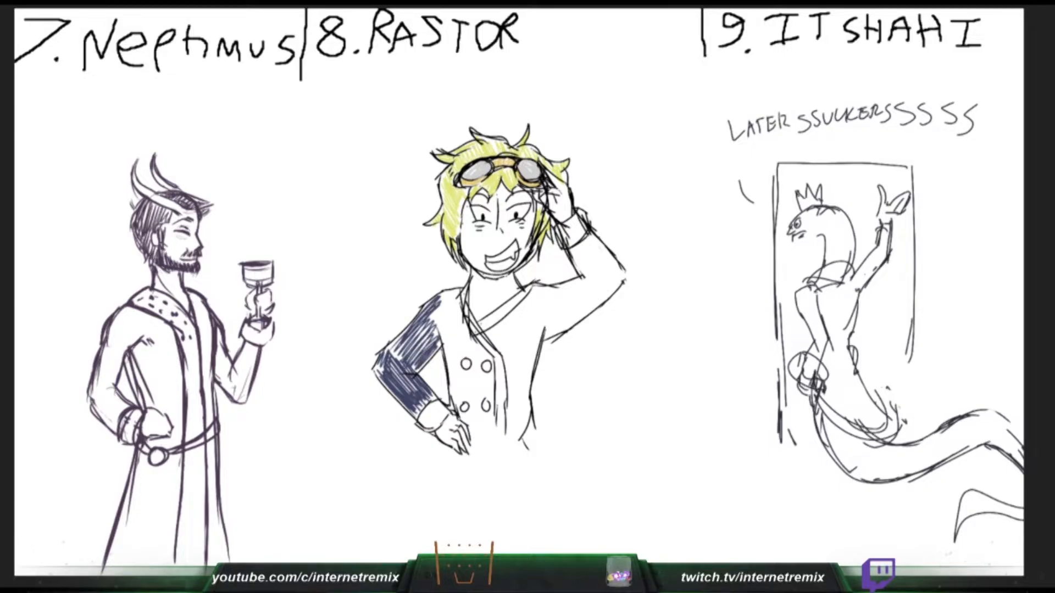
{"action": "mouse_move", "coordinate": [423, 328]}
{"action": "left_mouse_down"}
{"action": "mouse_move", "coordinate": [400, 359]}
{"action": "mouse_move", "coordinate": [387, 355]}
{"action": "mouse_move", "coordinate": [431, 333]}
{"action": "mouse_move", "coordinate": [438, 369]}
{"action": "left_mouse_up"}
- Hatch the torso of Rastor's coat navy on both sides of the front opening
{"action": "mouse_move", "coordinate": [455, 299]}
{"action": "left_mouse_down"}
{"action": "mouse_move", "coordinate": [442, 359]}
{"action": "mouse_move", "coordinate": [449, 331]}
{"action": "mouse_move", "coordinate": [487, 360]}
{"action": "mouse_move", "coordinate": [480, 440]}
{"action": "left_mouse_up"}
{"action": "left_click_drag", "start_coordinate": [483, 378], "coordinate": [476, 435]}
{"action": "mouse_move", "coordinate": [477, 377]}
{"action": "left_mouse_down"}
{"action": "mouse_move", "coordinate": [470, 426]}
{"action": "mouse_move", "coordinate": [451, 412]}
{"action": "left_mouse_up"}
{"action": "mouse_move", "coordinate": [460, 345]}
{"action": "left_mouse_down"}
{"action": "mouse_move", "coordinate": [449, 406]}
{"action": "mouse_move", "coordinate": [473, 384]}
{"action": "mouse_move", "coordinate": [488, 393]}
{"action": "mouse_move", "coordinate": [461, 406]}
{"action": "mouse_move", "coordinate": [462, 432]}
{"action": "left_mouse_up"}
{"action": "left_click_drag", "start_coordinate": [516, 381], "coordinate": [512, 443]}
{"action": "left_click_drag", "start_coordinate": [528, 346], "coordinate": [520, 420]}
{"action": "mouse_move", "coordinate": [535, 328]}
{"action": "left_mouse_down"}
{"action": "mouse_move", "coordinate": [526, 389]}
{"action": "mouse_move", "coordinate": [513, 393]}
{"action": "left_mouse_up"}
{"action": "mouse_move", "coordinate": [542, 333]}
{"action": "left_mouse_down"}
{"action": "mouse_move", "coordinate": [531, 368]}
{"action": "mouse_move", "coordinate": [506, 384]}
{"action": "left_mouse_up"}
{"action": "left_click_drag", "start_coordinate": [509, 335], "coordinate": [500, 378]}
{"action": "mouse_move", "coordinate": [506, 332]}
{"action": "left_mouse_down"}
{"action": "mouse_move", "coordinate": [494, 359]}
{"action": "mouse_move", "coordinate": [489, 338]}
{"action": "left_mouse_up"}
{"action": "left_click_drag", "start_coordinate": [504, 321], "coordinate": [508, 359]}
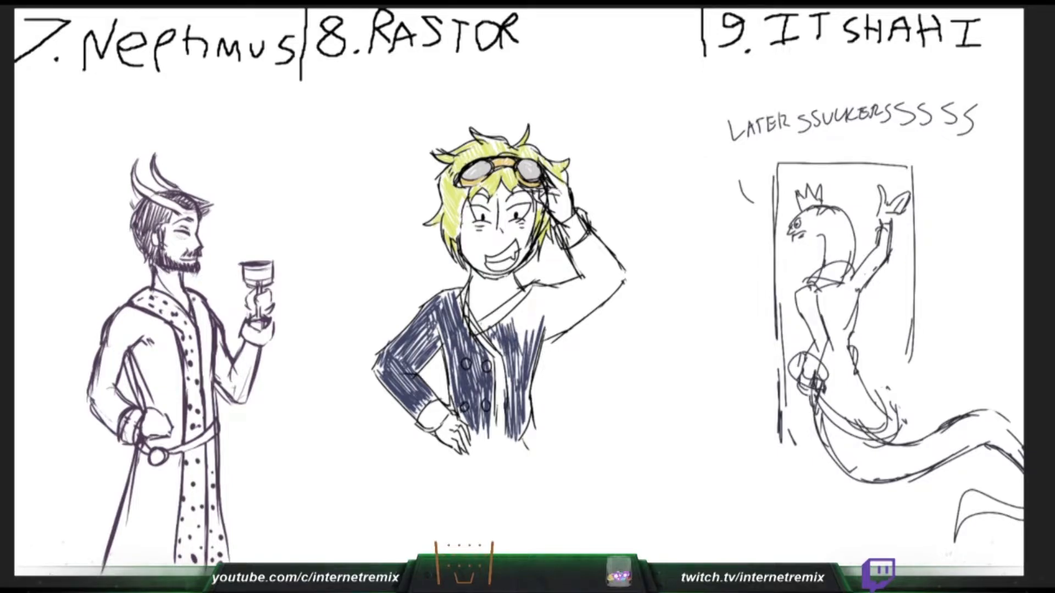
- Extend the navy hatching over the chest and shoulder of Rastor's coat below the raised arm
{"action": "left_click_drag", "start_coordinate": [531, 308], "coordinate": [516, 355]}
{"action": "mouse_move", "coordinate": [541, 302]}
{"action": "left_mouse_down"}
{"action": "mouse_move", "coordinate": [522, 342]}
{"action": "mouse_move", "coordinate": [532, 326]}
{"action": "left_mouse_up"}
{"action": "left_click_drag", "start_coordinate": [547, 289], "coordinate": [522, 330]}
{"action": "left_click_drag", "start_coordinate": [528, 305], "coordinate": [511, 333]}
{"action": "mouse_move", "coordinate": [514, 314]}
{"action": "left_mouse_down"}
{"action": "mouse_move", "coordinate": [503, 340]}
{"action": "mouse_move", "coordinate": [508, 328]}
{"action": "left_mouse_up"}
{"action": "mouse_move", "coordinate": [529, 292]}
{"action": "left_mouse_down"}
{"action": "mouse_move", "coordinate": [519, 329]}
{"action": "mouse_move", "coordinate": [532, 329]}
{"action": "left_mouse_up"}
{"action": "left_click_drag", "start_coordinate": [550, 318], "coordinate": [541, 340]}
{"action": "left_click_drag", "start_coordinate": [553, 291], "coordinate": [545, 337]}
{"action": "left_click_drag", "start_coordinate": [557, 289], "coordinate": [553, 331]}
- Colour Rastor's raised sleeve navy and fill white gaps in the coat's chest and hip-side sleeve
{"action": "mouse_move", "coordinate": [571, 284]}
{"action": "left_mouse_down"}
{"action": "mouse_move", "coordinate": [555, 329]}
{"action": "mouse_move", "coordinate": [591, 274]}
{"action": "mouse_move", "coordinate": [615, 263]}
{"action": "mouse_move", "coordinate": [621, 281]}
{"action": "left_mouse_up"}
{"action": "mouse_move", "coordinate": [573, 253]}
{"action": "left_mouse_down"}
{"action": "mouse_move", "coordinate": [583, 276]}
{"action": "mouse_move", "coordinate": [581, 253]}
{"action": "mouse_move", "coordinate": [593, 276]}
{"action": "mouse_move", "coordinate": [608, 272]}
{"action": "left_mouse_up"}
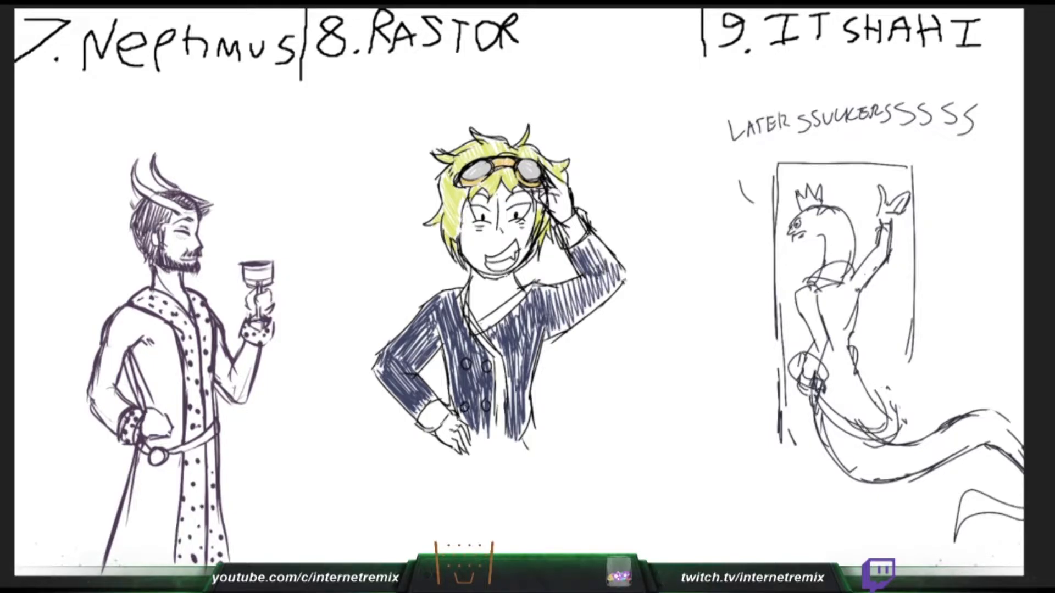
{"action": "mouse_move", "coordinate": [590, 236]}
{"action": "left_mouse_down"}
{"action": "mouse_move", "coordinate": [617, 279]}
{"action": "mouse_move", "coordinate": [566, 324]}
{"action": "mouse_move", "coordinate": [555, 328]}
{"action": "mouse_move", "coordinate": [544, 309]}
{"action": "mouse_move", "coordinate": [527, 325]}
{"action": "mouse_move", "coordinate": [519, 400]}
{"action": "mouse_move", "coordinate": [501, 329]}
{"action": "left_mouse_up"}
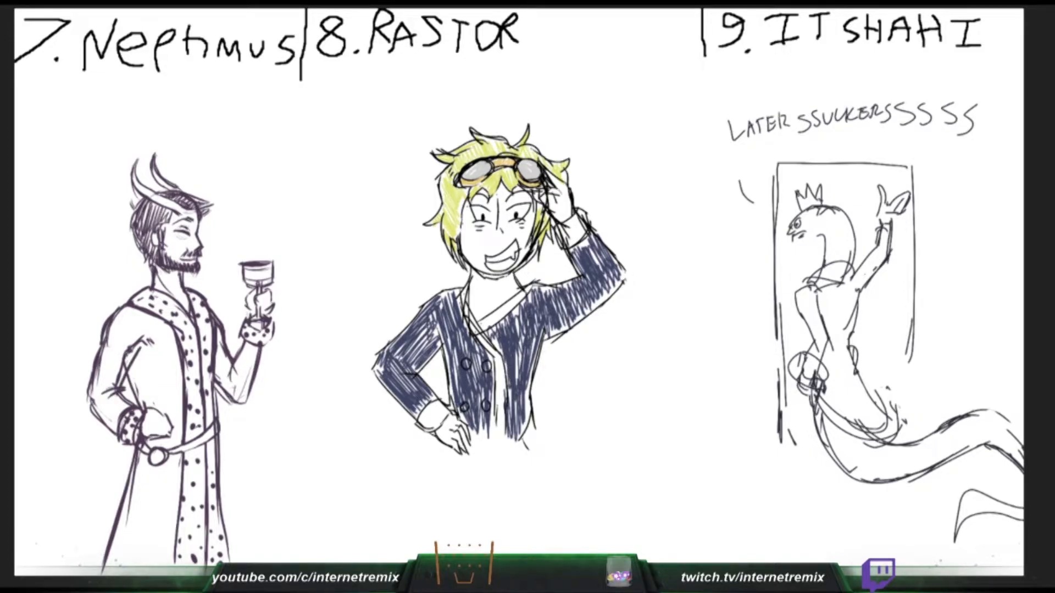
{"action": "mouse_move", "coordinate": [525, 306]}
{"action": "left_mouse_down"}
{"action": "mouse_move", "coordinate": [515, 382]}
{"action": "mouse_move", "coordinate": [492, 377]}
{"action": "left_mouse_up"}
{"action": "mouse_move", "coordinate": [438, 314]}
{"action": "left_mouse_down"}
{"action": "mouse_move", "coordinate": [435, 344]}
{"action": "mouse_move", "coordinate": [409, 357]}
{"action": "left_mouse_up"}
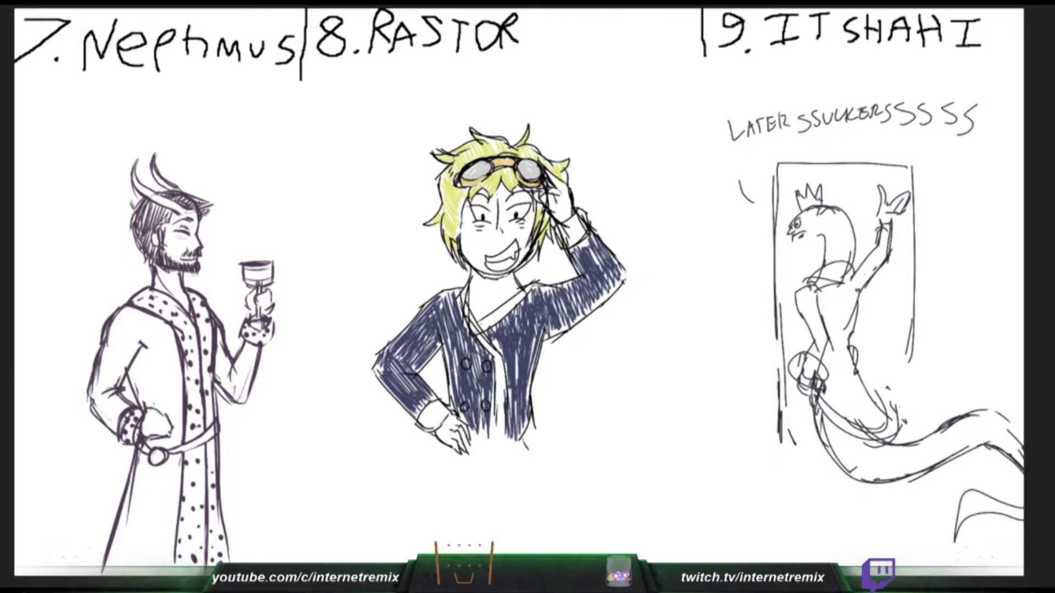
- Colour the four buttons on Rastor's coat yellow
{"action": "left_click", "coordinate": [466, 364]}
{"action": "left_click", "coordinate": [487, 366]}
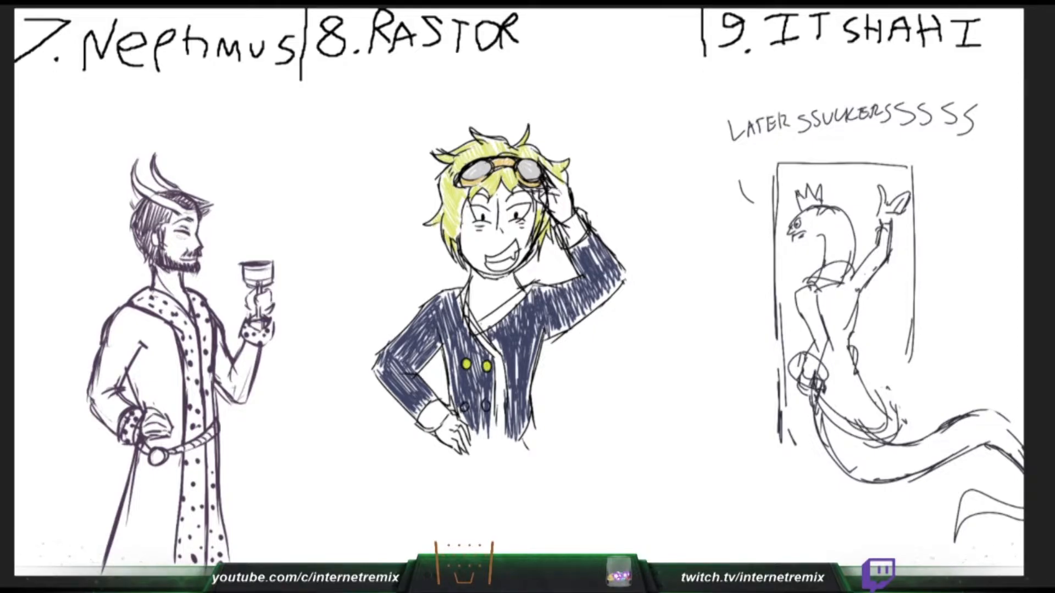
{"action": "left_click", "coordinate": [464, 406]}
{"action": "left_click", "coordinate": [486, 406]}
- Colour both of Rastor's sleeve cuffs yellow with small blue marks, and touch up the tip of Neptimus's horn
{"action": "left_click_drag", "start_coordinate": [423, 427], "coordinate": [445, 408]}
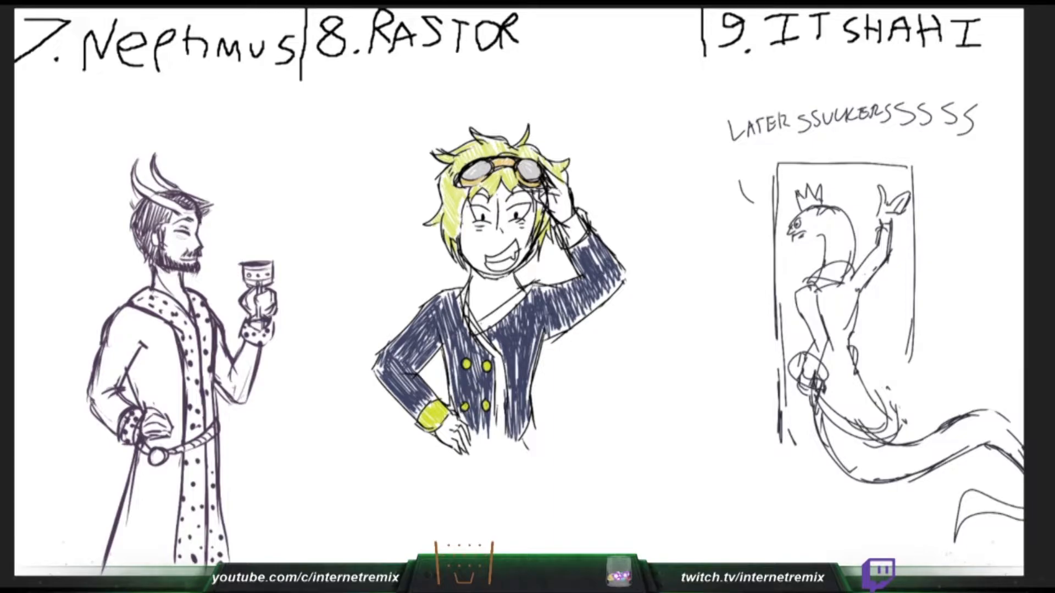
{"action": "mouse_move", "coordinate": [562, 242]}
{"action": "left_mouse_down"}
{"action": "mouse_move", "coordinate": [577, 221]}
{"action": "mouse_move", "coordinate": [582, 236]}
{"action": "mouse_move", "coordinate": [582, 219]}
{"action": "left_mouse_up"}
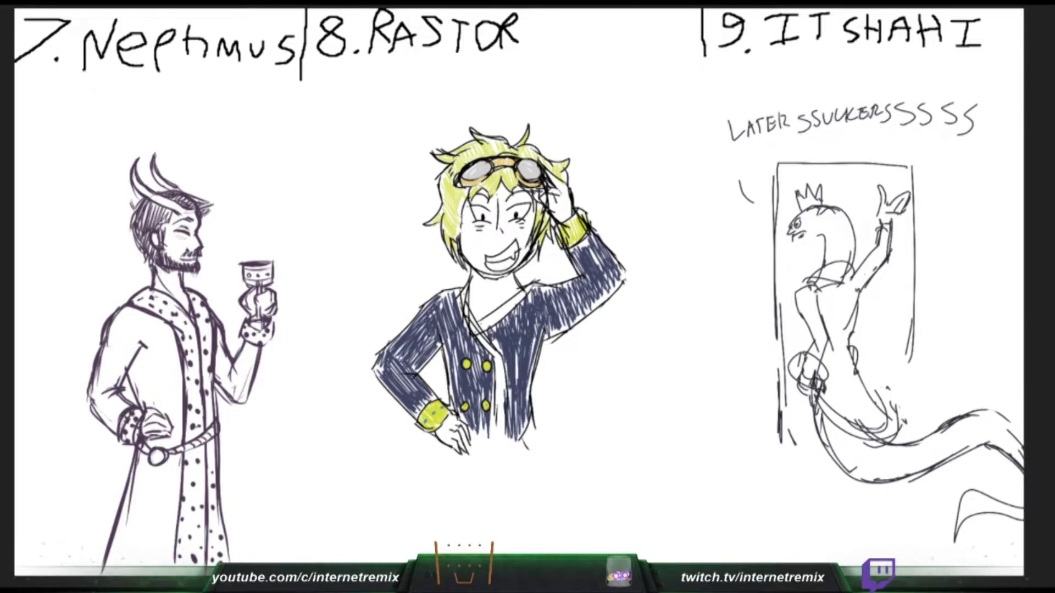
{"action": "mouse_move", "coordinate": [137, 160]}
{"action": "left_mouse_down"}
{"action": "mouse_move", "coordinate": [140, 194]}
{"action": "mouse_move", "coordinate": [137, 179]}
{"action": "left_mouse_up"}
{"action": "left_click_drag", "start_coordinate": [557, 245], "coordinate": [588, 213]}
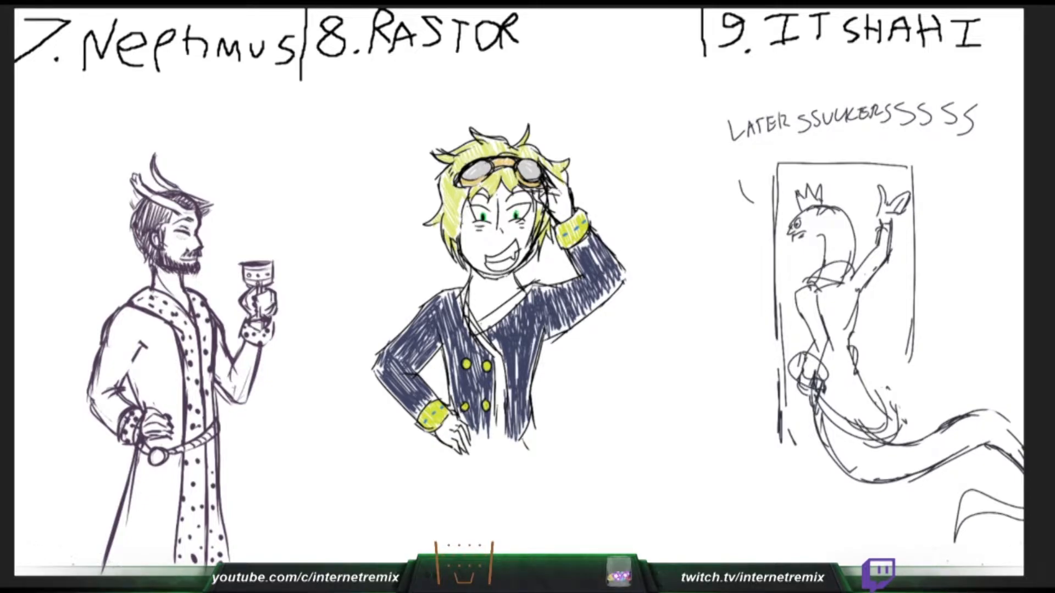
- Redraw Neptimus's sleeve fold, thicken the robe's outer edges, and redo the misplaced line near the hem
{"action": "left_click_drag", "start_coordinate": [141, 353], "coordinate": [119, 386]}
{"action": "left_click_drag", "start_coordinate": [220, 507], "coordinate": [230, 565]}
{"action": "left_click_drag", "start_coordinate": [141, 450], "coordinate": [104, 575]}
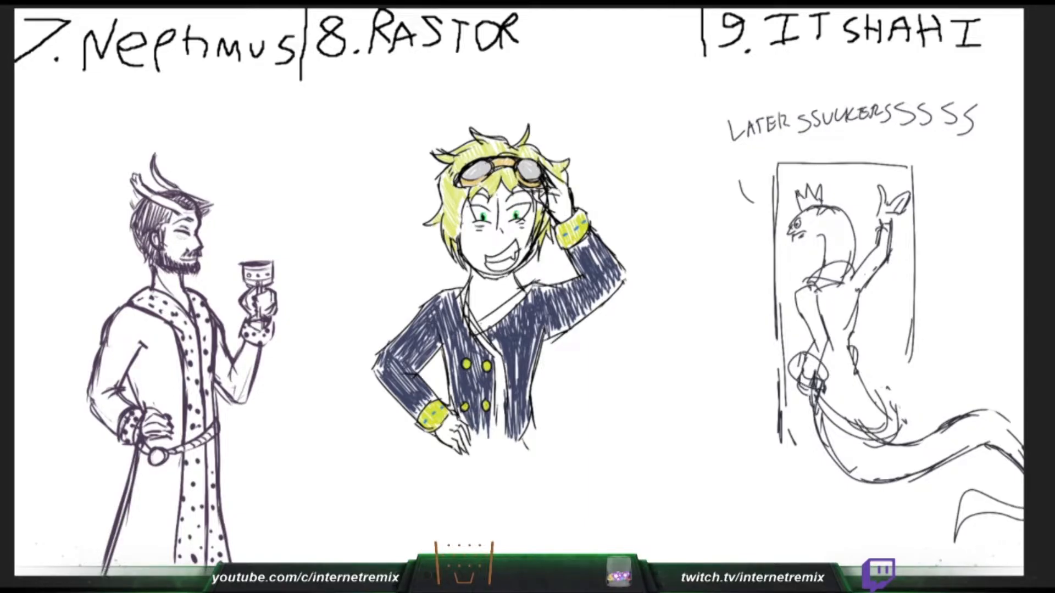
{"action": "left_click_drag", "start_coordinate": [207, 521], "coordinate": [214, 575]}
{"action": "key", "text": "ctrl+z"}
{"action": "left_click_drag", "start_coordinate": [199, 523], "coordinate": [208, 576]}
- Draw a trim line along Neptimus's robe opening from shoulder to hem, and start light blue on Rastor's lapel
{"action": "mouse_move", "coordinate": [140, 313]}
{"action": "left_mouse_down"}
{"action": "mouse_move", "coordinate": [172, 330]}
{"action": "mouse_move", "coordinate": [181, 404]}
{"action": "left_mouse_up"}
{"action": "left_click_drag", "start_coordinate": [179, 423], "coordinate": [170, 576]}
{"action": "mouse_move", "coordinate": [466, 300]}
{"action": "left_mouse_down"}
{"action": "mouse_move", "coordinate": [473, 329]}
{"action": "mouse_move", "coordinate": [466, 285]}
{"action": "left_mouse_up"}
{"action": "left_click_drag", "start_coordinate": [214, 421], "coordinate": [212, 372]}
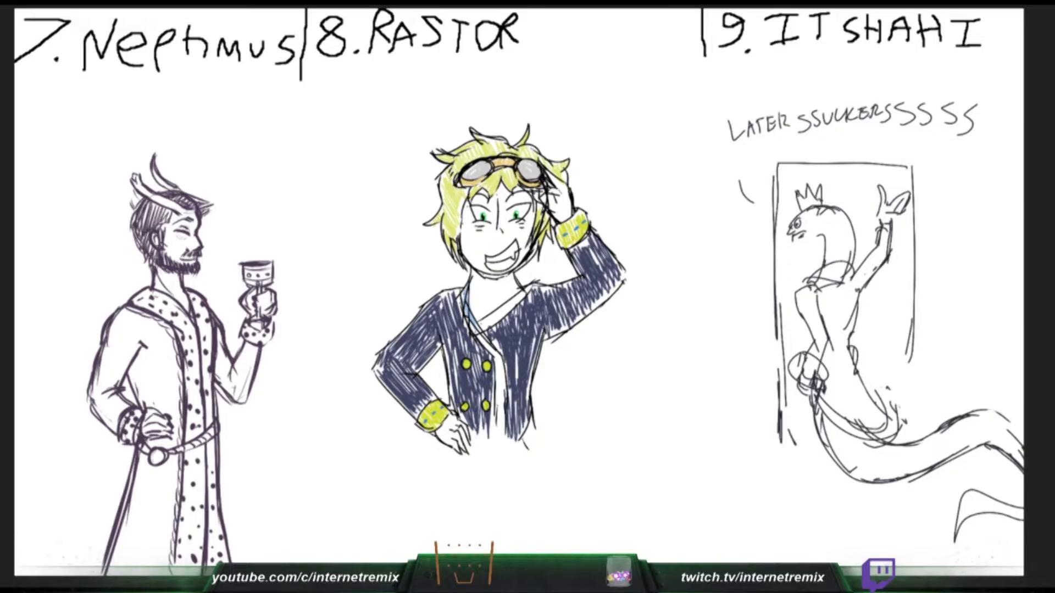
- Colour the front trim and the diagonal lapel of Rastor's coat light blue
{"action": "mouse_move", "coordinate": [472, 323]}
{"action": "left_mouse_down"}
{"action": "mouse_move", "coordinate": [497, 356]}
{"action": "mouse_move", "coordinate": [503, 428]}
{"action": "left_mouse_up"}
{"action": "left_click_drag", "start_coordinate": [497, 375], "coordinate": [500, 420]}
{"action": "mouse_move", "coordinate": [499, 372]}
{"action": "left_mouse_down"}
{"action": "mouse_move", "coordinate": [496, 361]}
{"action": "mouse_move", "coordinate": [504, 377]}
{"action": "left_mouse_up"}
{"action": "left_click_drag", "start_coordinate": [479, 328], "coordinate": [508, 308]}
{"action": "left_click_drag", "start_coordinate": [489, 317], "coordinate": [516, 303]}
{"action": "left_click_drag", "start_coordinate": [484, 331], "coordinate": [529, 288]}
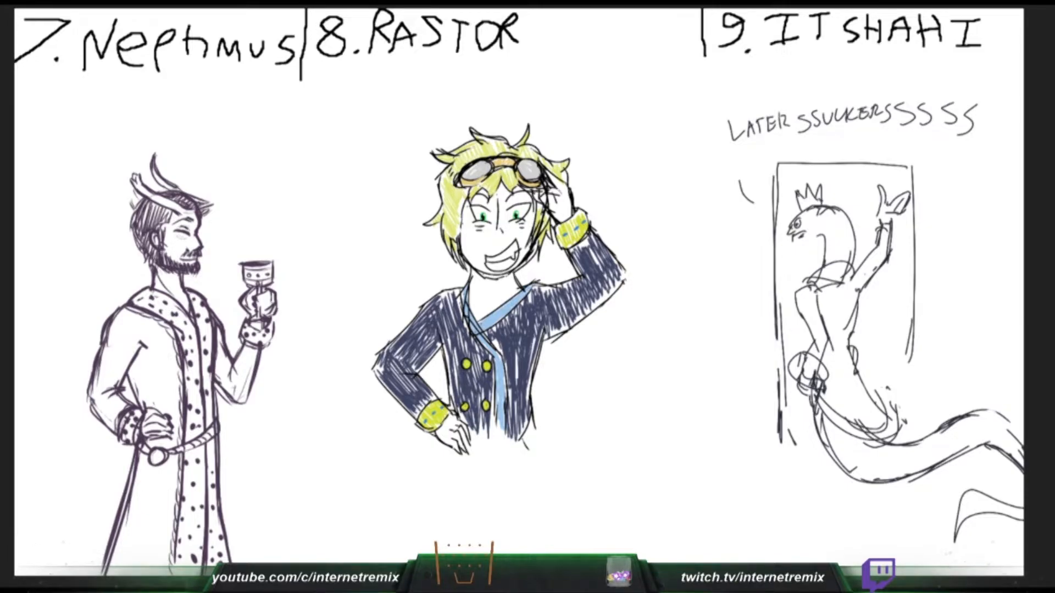
- Fill Rastor's hip-side lapel light blue, undoing and repainting the misplaced strokes
{"action": "left_click_drag", "start_coordinate": [465, 293], "coordinate": [474, 326]}
{"action": "key", "text": "ctrl+z"}
{"action": "left_click_drag", "start_coordinate": [466, 296], "coordinate": [485, 342]}
{"action": "left_click_drag", "start_coordinate": [471, 283], "coordinate": [478, 324]}
{"action": "key", "text": "ctrl+z"}
{"action": "left_click_drag", "start_coordinate": [467, 300], "coordinate": [477, 323]}
- Shade Rastor's neck under the chin and the raised hand light grey
{"action": "left_click_drag", "start_coordinate": [476, 277], "coordinate": [502, 279]}
{"action": "mouse_move", "coordinate": [503, 281]}
{"action": "left_mouse_down"}
{"action": "mouse_move", "coordinate": [512, 275]}
{"action": "mouse_move", "coordinate": [482, 285]}
{"action": "mouse_move", "coordinate": [512, 277]}
{"action": "left_mouse_up"}
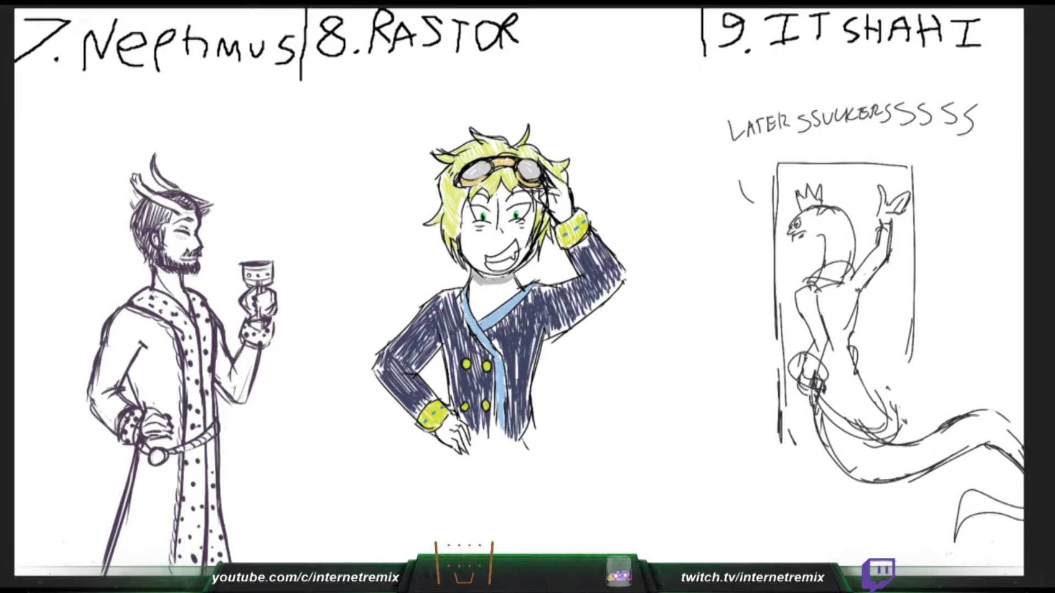
{"action": "left_click_drag", "start_coordinate": [546, 172], "coordinate": [570, 207]}
{"action": "left_click_drag", "start_coordinate": [475, 284], "coordinate": [514, 283]}
- Colour Neptimus's face, horns, neck and both hands reddish pink
{"action": "left_click_drag", "start_coordinate": [171, 228], "coordinate": [166, 247]}
{"action": "mouse_move", "coordinate": [156, 235]}
{"action": "left_mouse_down"}
{"action": "mouse_move", "coordinate": [154, 246]}
{"action": "mouse_move", "coordinate": [162, 231]}
{"action": "mouse_move", "coordinate": [194, 221]}
{"action": "mouse_move", "coordinate": [196, 251]}
{"action": "mouse_move", "coordinate": [175, 241]}
{"action": "mouse_move", "coordinate": [166, 252]}
{"action": "mouse_move", "coordinate": [196, 259]}
{"action": "left_mouse_up"}
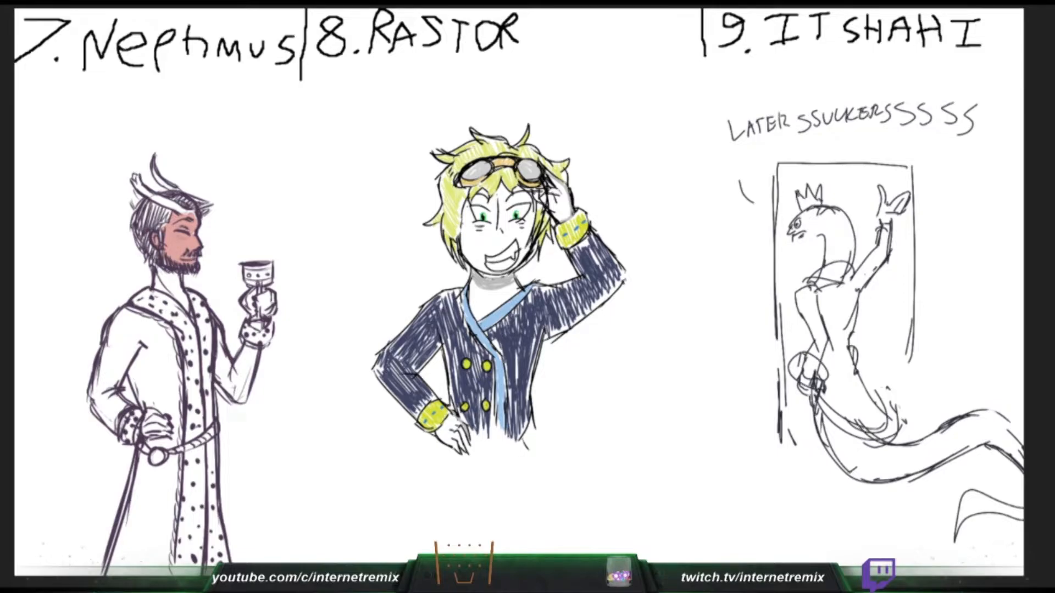
{"action": "mouse_move", "coordinate": [135, 178]}
{"action": "left_mouse_down"}
{"action": "mouse_move", "coordinate": [190, 215]}
{"action": "mouse_move", "coordinate": [153, 168]}
{"action": "left_mouse_up"}
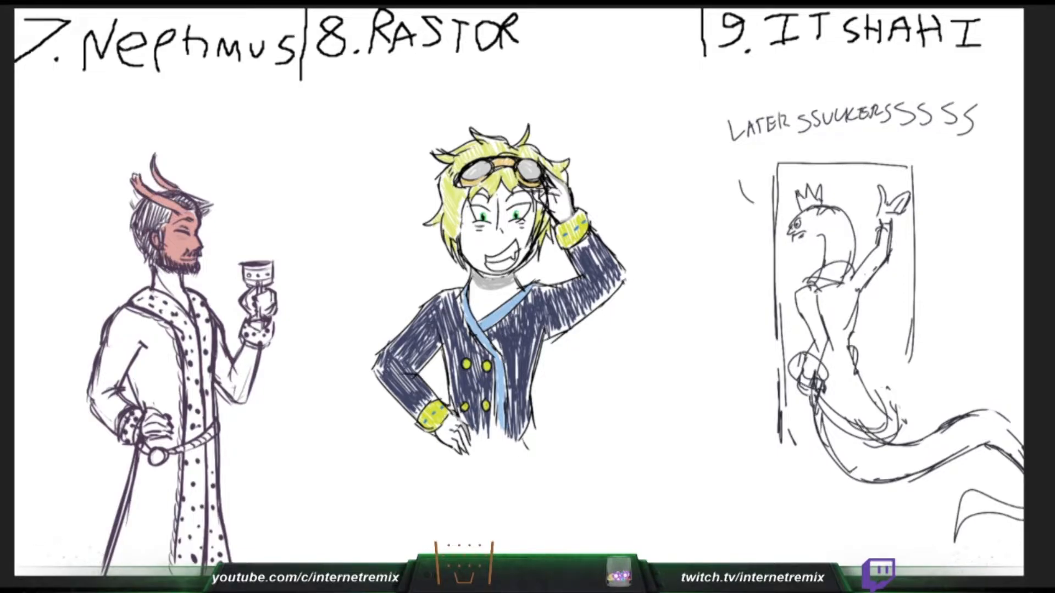
{"action": "mouse_move", "coordinate": [156, 271]}
{"action": "left_mouse_down"}
{"action": "mouse_move", "coordinate": [164, 289]}
{"action": "mouse_move", "coordinate": [186, 305]}
{"action": "mouse_move", "coordinate": [185, 296]}
{"action": "left_mouse_up"}
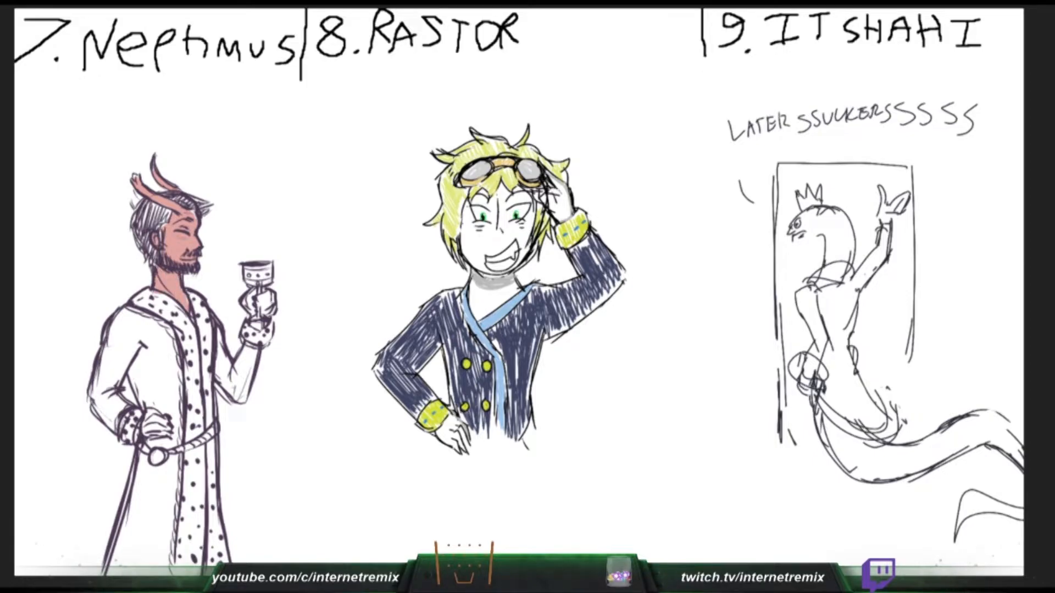
{"action": "mouse_move", "coordinate": [253, 291]}
{"action": "left_mouse_down"}
{"action": "mouse_move", "coordinate": [251, 306]}
{"action": "mouse_move", "coordinate": [275, 314]}
{"action": "left_mouse_up"}
{"action": "mouse_move", "coordinate": [142, 434]}
{"action": "left_mouse_down"}
{"action": "mouse_move", "coordinate": [149, 412]}
{"action": "mouse_move", "coordinate": [169, 428]}
{"action": "left_mouse_up"}
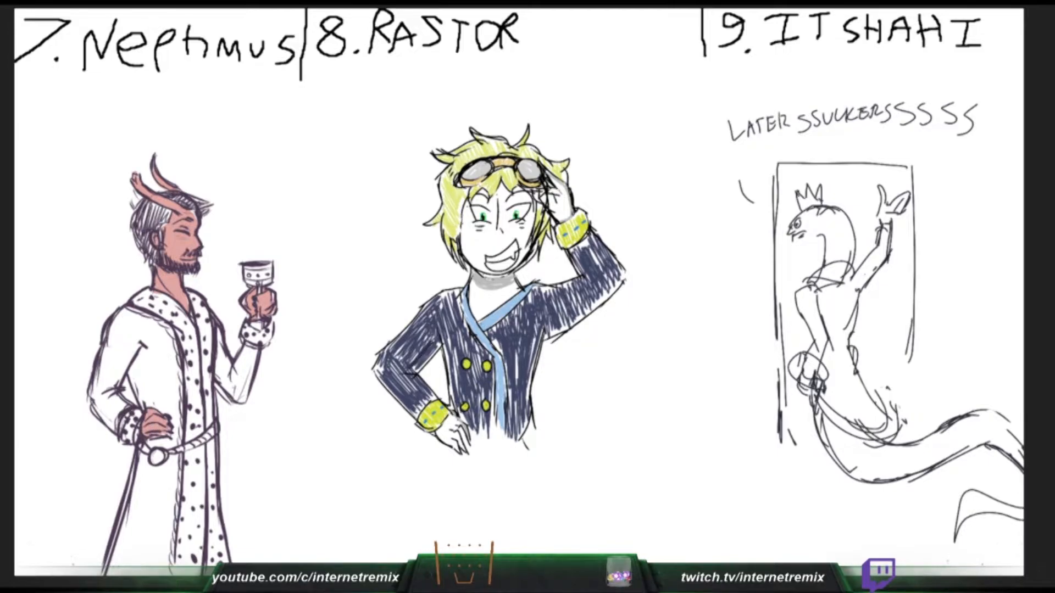
- Fill Neptimus's hair dark brown and deepen the navy on both of Rastor's sleeves
{"action": "left_click_drag", "start_coordinate": [440, 345], "coordinate": [410, 373]}
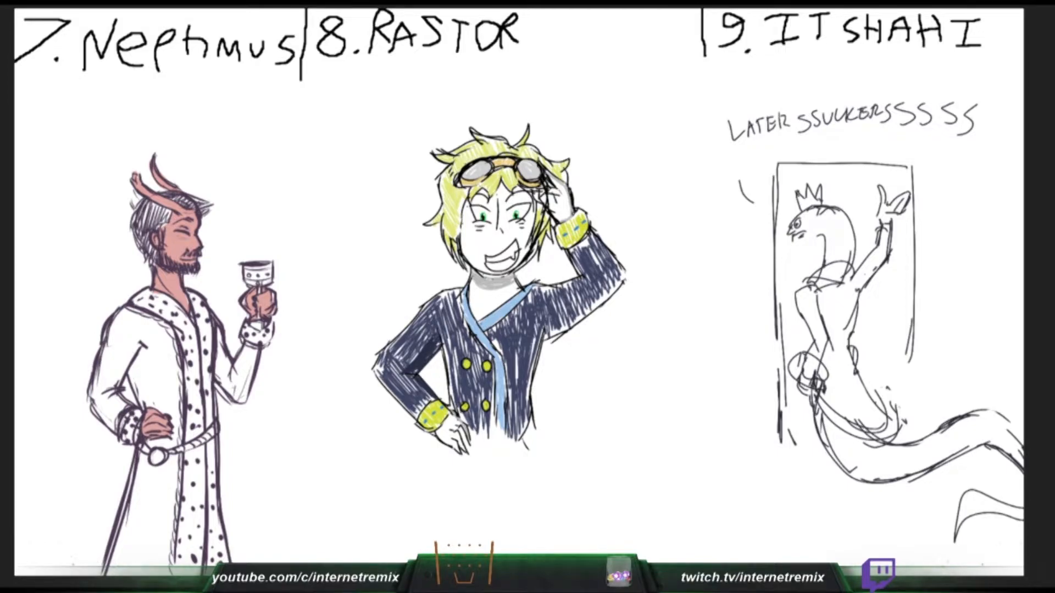
{"action": "mouse_move", "coordinate": [137, 224]}
{"action": "left_mouse_down"}
{"action": "mouse_move", "coordinate": [145, 211]}
{"action": "mouse_move", "coordinate": [151, 222]}
{"action": "mouse_move", "coordinate": [170, 211]}
{"action": "left_mouse_up"}
{"action": "mouse_move", "coordinate": [545, 335]}
{"action": "left_mouse_down"}
{"action": "mouse_move", "coordinate": [621, 285]}
{"action": "mouse_move", "coordinate": [602, 300]}
{"action": "left_mouse_up"}
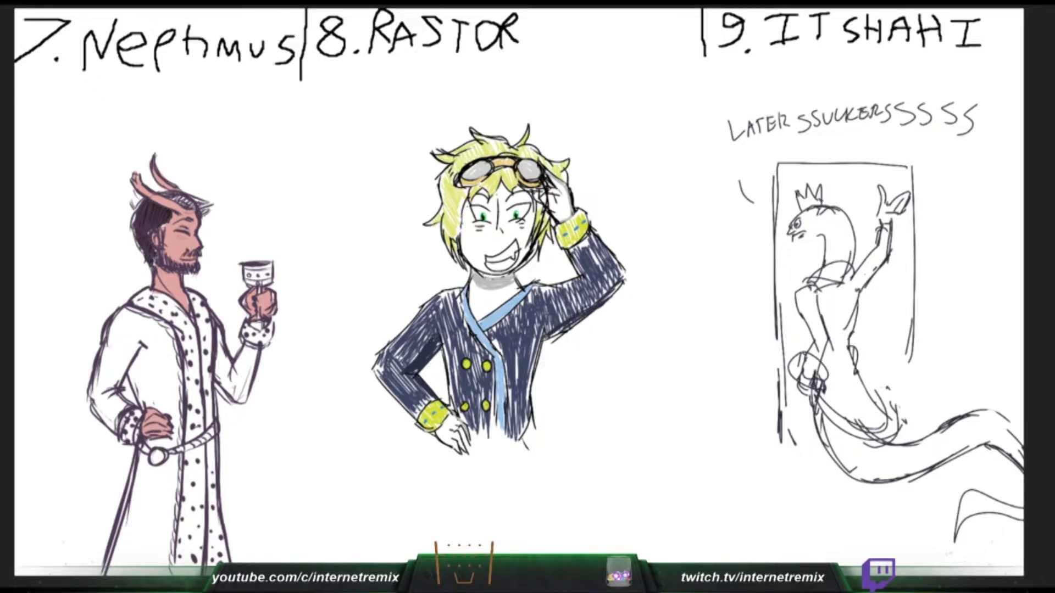
{"action": "mouse_move", "coordinate": [169, 195]}
{"action": "left_mouse_down"}
{"action": "mouse_move", "coordinate": [195, 208]}
{"action": "mouse_move", "coordinate": [211, 201]}
{"action": "mouse_move", "coordinate": [203, 216]}
{"action": "mouse_move", "coordinate": [164, 228]}
{"action": "mouse_move", "coordinate": [130, 225]}
{"action": "left_mouse_up"}
{"action": "left_click_drag", "start_coordinate": [144, 199], "coordinate": [131, 228]}
{"action": "left_click_drag", "start_coordinate": [597, 243], "coordinate": [620, 276]}
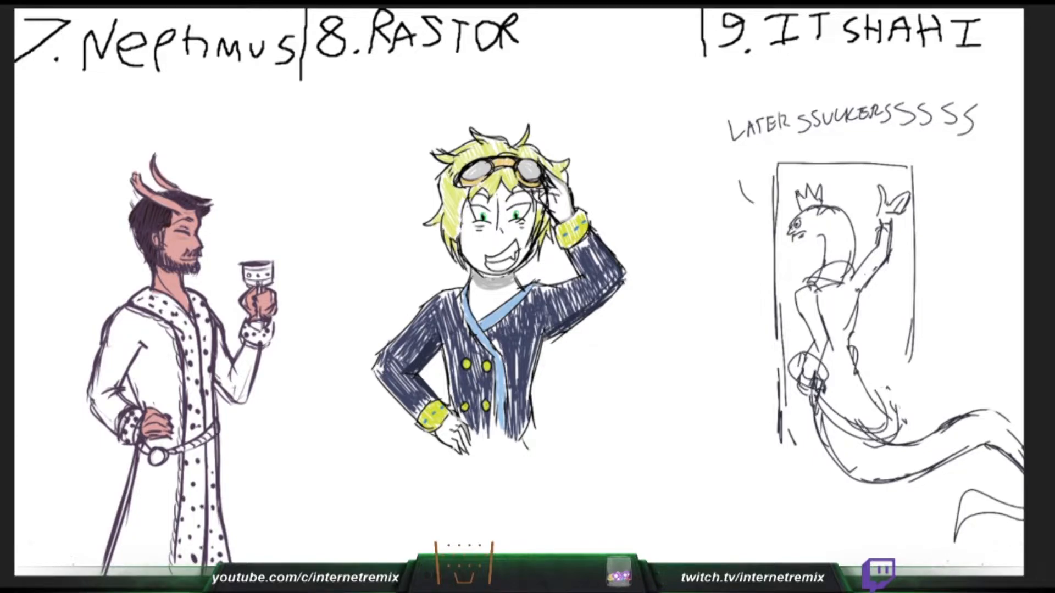
- Fill the remaining gaps along both side edges of Rastor's coat with navy
{"action": "left_click_drag", "start_coordinate": [532, 344], "coordinate": [527, 401]}
{"action": "left_click_drag", "start_coordinate": [533, 418], "coordinate": [531, 433]}
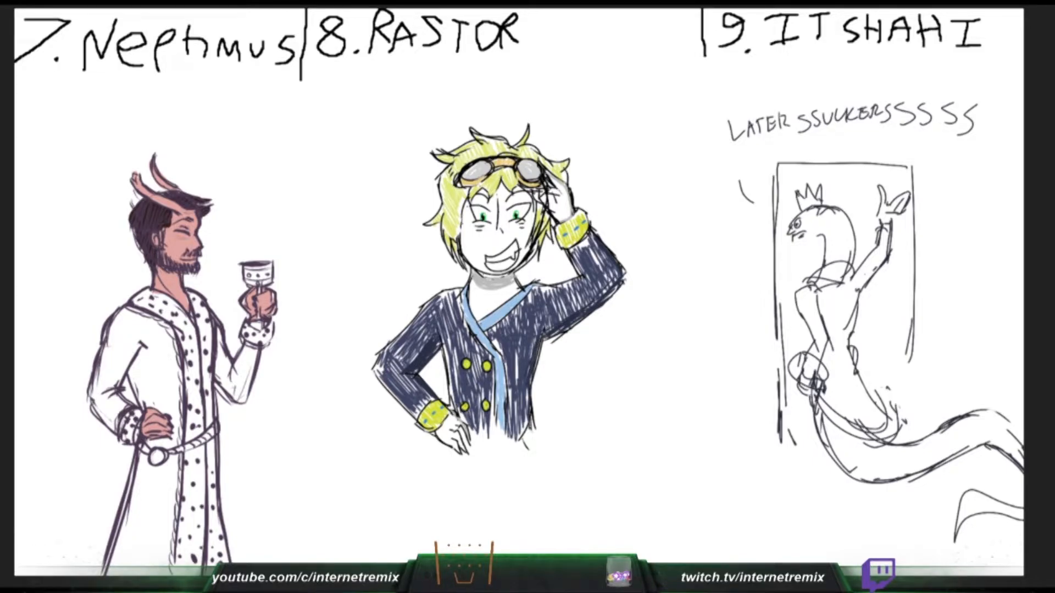
{"action": "left_click_drag", "start_coordinate": [535, 340], "coordinate": [530, 360]}
{"action": "left_click_drag", "start_coordinate": [446, 347], "coordinate": [451, 408]}
- Colour Neptimus's goblet golden orange, undoing the first stroke and repainting it
{"action": "left_click_drag", "start_coordinate": [244, 270], "coordinate": [269, 270]}
{"action": "key", "text": "ctrl+z"}
{"action": "mouse_move", "coordinate": [246, 267]}
{"action": "left_mouse_down"}
{"action": "mouse_move", "coordinate": [256, 270]}
{"action": "mouse_move", "coordinate": [248, 279]}
{"action": "mouse_move", "coordinate": [270, 274]}
{"action": "left_mouse_up"}
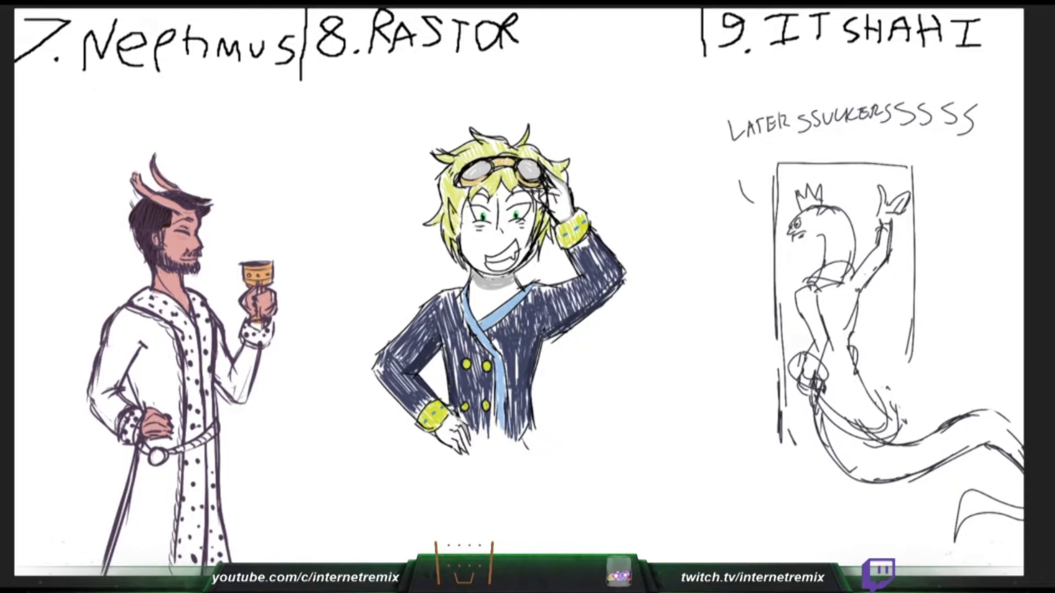
{"action": "mouse_move", "coordinate": [108, 347]}
{"action": "left_mouse_down"}
{"action": "mouse_move", "coordinate": [132, 336]}
{"action": "mouse_move", "coordinate": [149, 360]}
{"action": "left_mouse_up"}
{"action": "key", "text": "ctrl+z"}
{"action": "mouse_move", "coordinate": [112, 317]}
{"action": "left_mouse_down"}
{"action": "mouse_move", "coordinate": [110, 367]}
{"action": "mouse_move", "coordinate": [144, 324]}
{"action": "mouse_move", "coordinate": [150, 363]}
{"action": "left_mouse_up"}
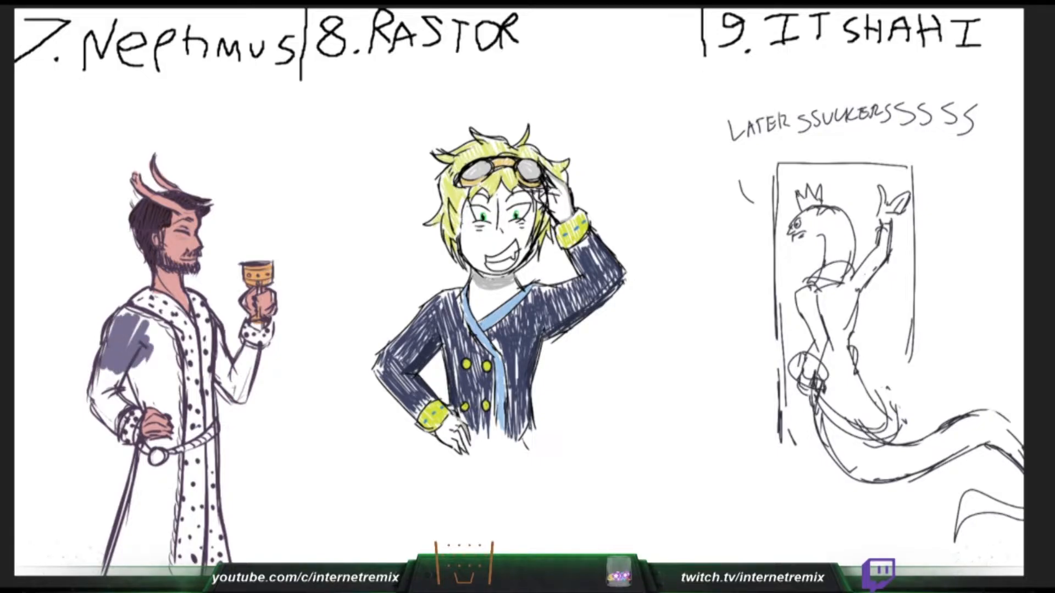
{"action": "key", "text": "ctrl+z"}
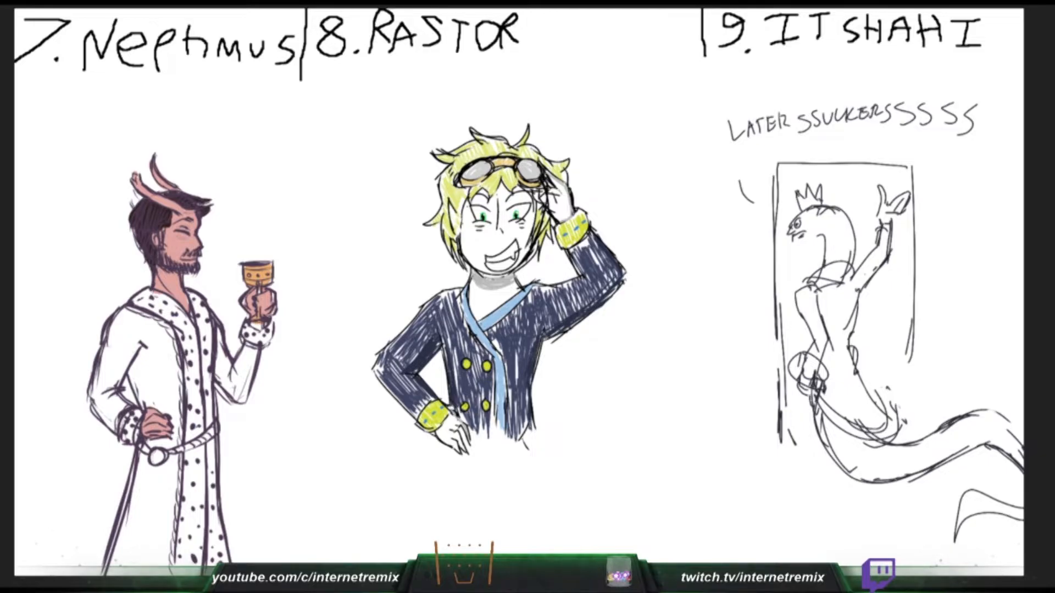
- Colour Neptimus's robe muted purple over the torso, both sleeves and the skirt down to the hem
{"action": "mouse_move", "coordinate": [130, 317]}
{"action": "left_mouse_down"}
{"action": "mouse_move", "coordinate": [110, 363]}
{"action": "mouse_move", "coordinate": [137, 351]}
{"action": "mouse_move", "coordinate": [147, 407]}
{"action": "mouse_move", "coordinate": [165, 400]}
{"action": "mouse_move", "coordinate": [178, 439]}
{"action": "mouse_move", "coordinate": [162, 328]}
{"action": "mouse_move", "coordinate": [137, 319]}
{"action": "mouse_move", "coordinate": [165, 337]}
{"action": "mouse_move", "coordinate": [148, 390]}
{"action": "mouse_move", "coordinate": [156, 357]}
{"action": "mouse_move", "coordinate": [168, 399]}
{"action": "left_mouse_up"}
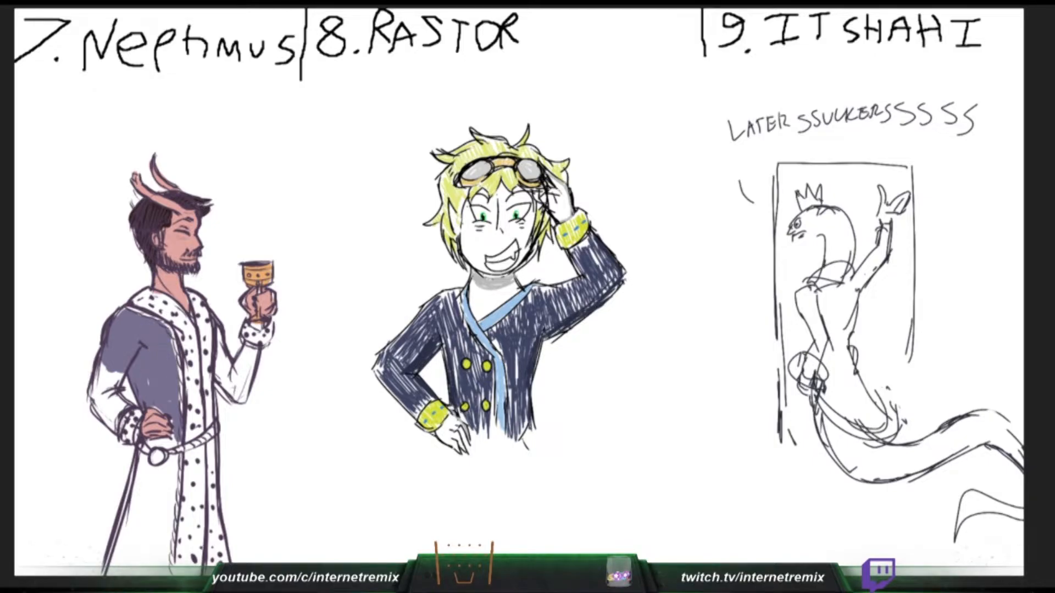
{"action": "mouse_move", "coordinate": [99, 363]}
{"action": "left_mouse_down"}
{"action": "mouse_move", "coordinate": [110, 428]}
{"action": "mouse_move", "coordinate": [121, 409]}
{"action": "left_mouse_up"}
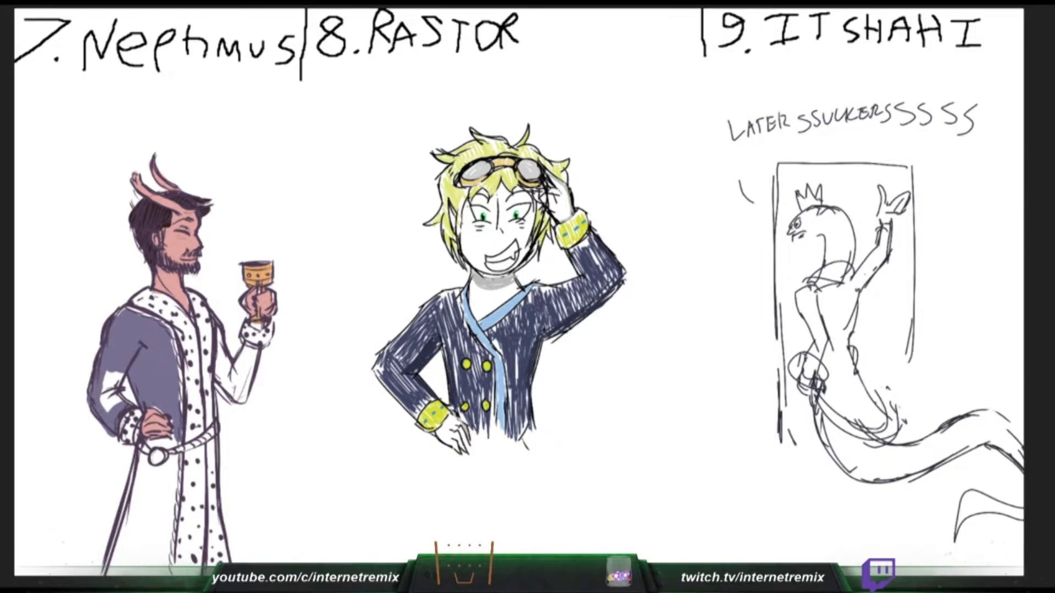
{"action": "mouse_move", "coordinate": [108, 372]}
{"action": "left_mouse_down"}
{"action": "mouse_move", "coordinate": [117, 406]}
{"action": "mouse_move", "coordinate": [125, 384]}
{"action": "left_mouse_up"}
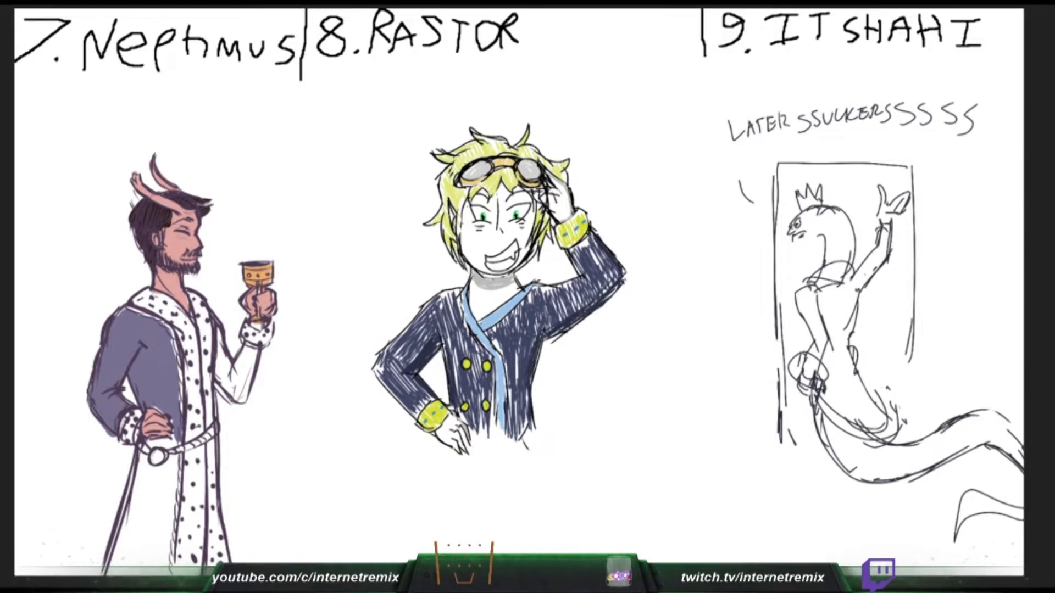
{"action": "mouse_move", "coordinate": [218, 329]}
{"action": "left_mouse_down"}
{"action": "mouse_move", "coordinate": [235, 398]}
{"action": "mouse_move", "coordinate": [252, 346]}
{"action": "mouse_move", "coordinate": [245, 400]}
{"action": "mouse_move", "coordinate": [221, 342]}
{"action": "left_mouse_up"}
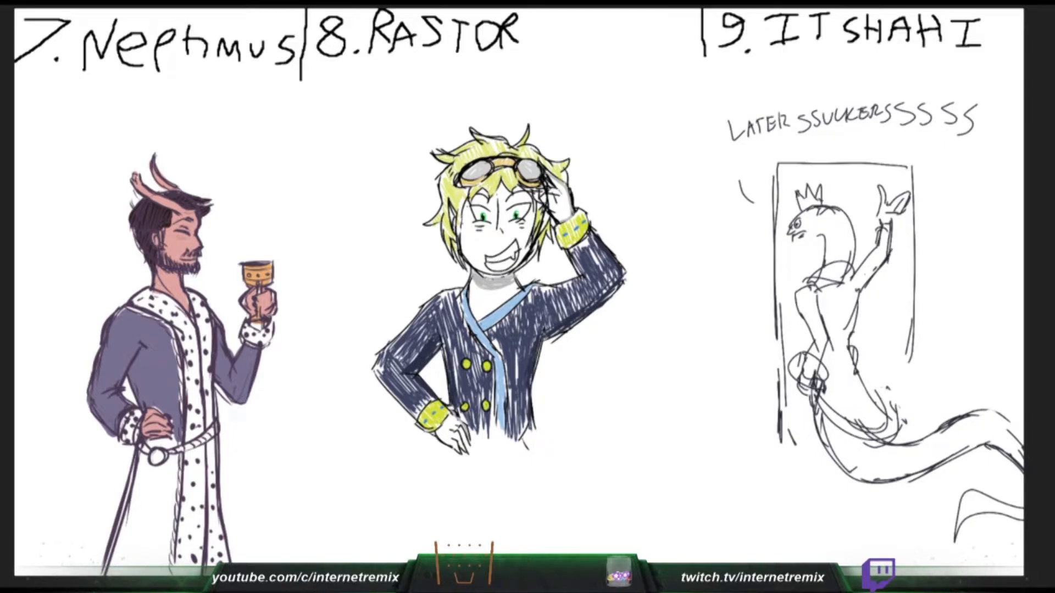
{"action": "mouse_move", "coordinate": [147, 441]}
{"action": "left_mouse_down"}
{"action": "mouse_move", "coordinate": [176, 437]}
{"action": "mouse_move", "coordinate": [118, 569]}
{"action": "mouse_move", "coordinate": [149, 478]}
{"action": "mouse_move", "coordinate": [167, 489]}
{"action": "mouse_move", "coordinate": [170, 543]}
{"action": "left_mouse_up"}
{"action": "mouse_move", "coordinate": [176, 456]}
{"action": "left_mouse_down"}
{"action": "mouse_move", "coordinate": [170, 477]}
{"action": "mouse_move", "coordinate": [165, 456]}
{"action": "mouse_move", "coordinate": [151, 472]}
{"action": "mouse_move", "coordinate": [158, 481]}
{"action": "left_mouse_up"}
{"action": "left_click_drag", "start_coordinate": [128, 573], "coordinate": [108, 574]}
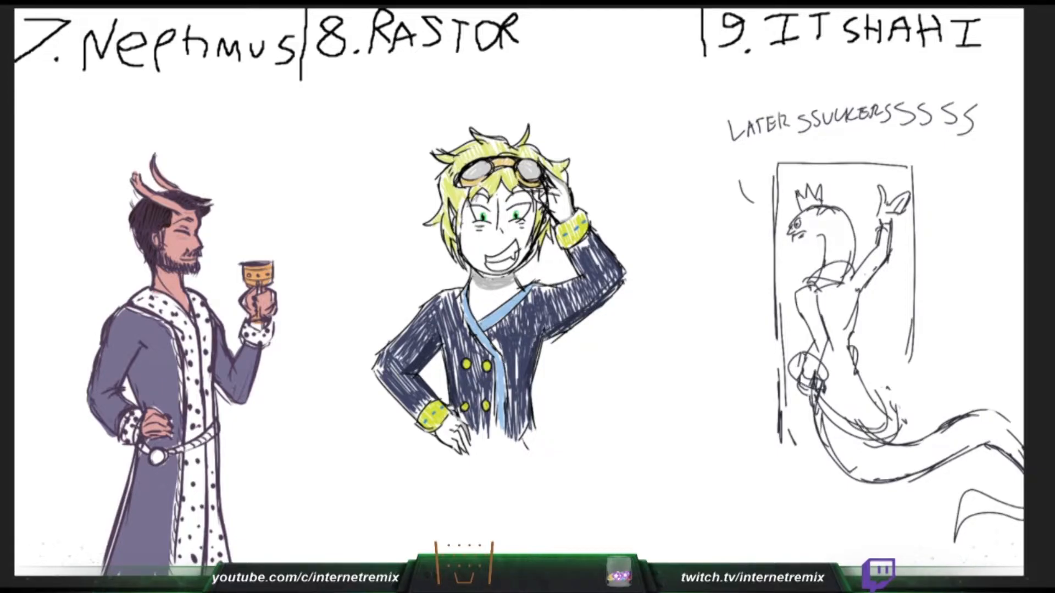
- Shade Rastor's forehead grey below the fringe, and paint Neptimus's rope belt and robe edging golden orange
{"action": "left_click_drag", "start_coordinate": [478, 194], "coordinate": [488, 196]}
{"action": "mouse_move", "coordinate": [495, 195]}
{"action": "left_mouse_down"}
{"action": "mouse_move", "coordinate": [525, 190]}
{"action": "mouse_move", "coordinate": [532, 200]}
{"action": "left_mouse_up"}
{"action": "left_click_drag", "start_coordinate": [169, 452], "coordinate": [214, 429]}
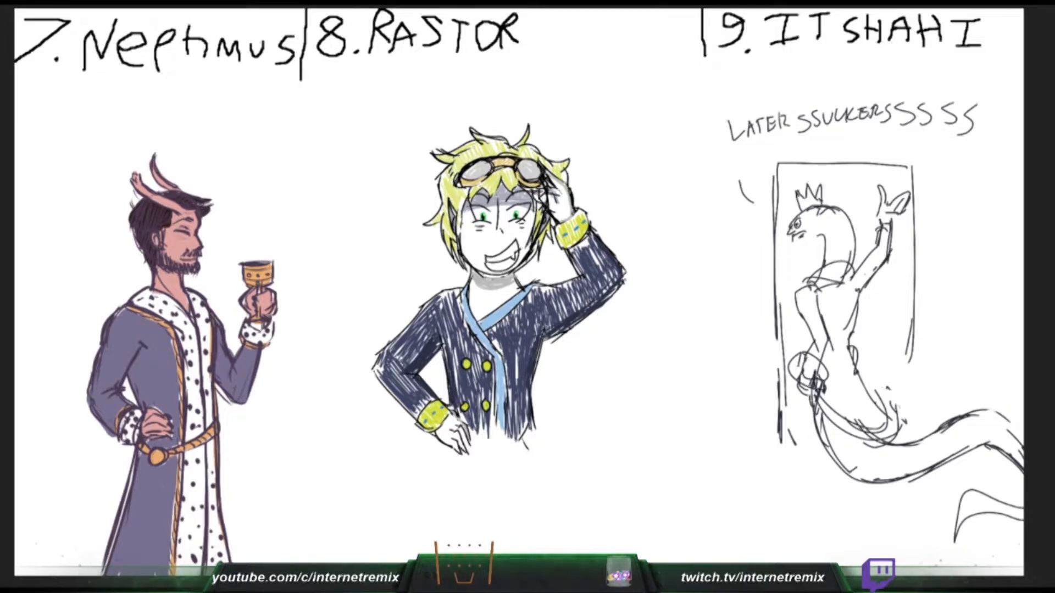
- Clear the Itshahi sketch, Neptimus's line art and colours, and the Rastor drawing from the canvas
{"action": "key", "text": "Delete"}
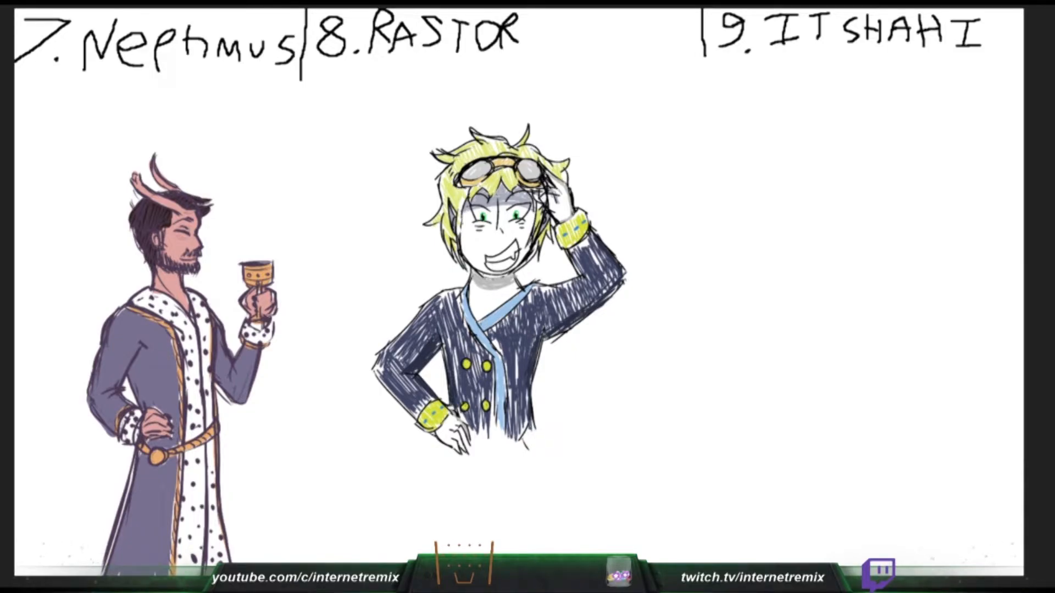
{"action": "key", "text": "Delete"}
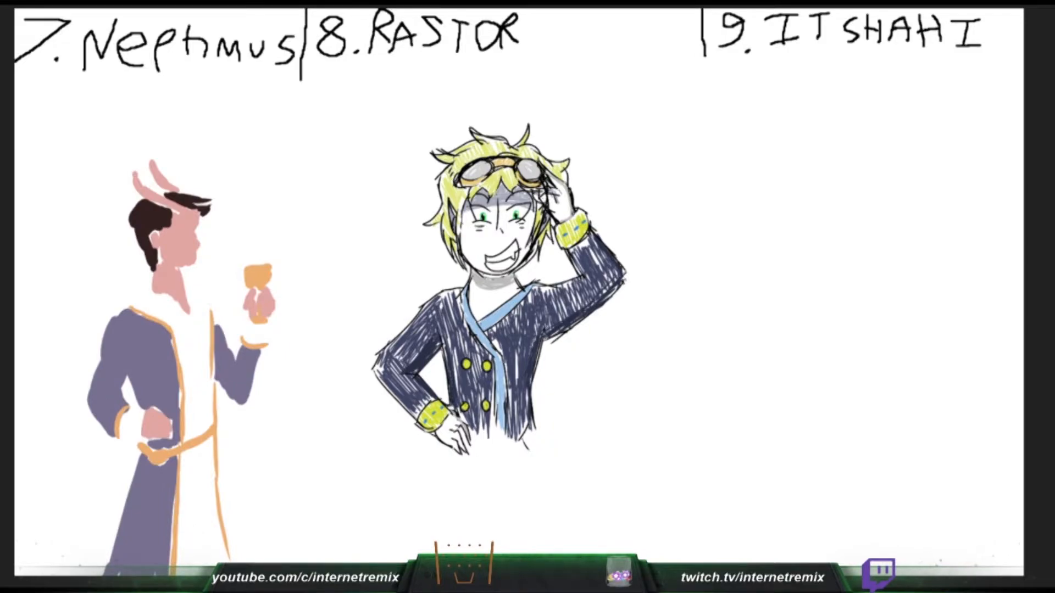
{"action": "key", "text": "Delete"}
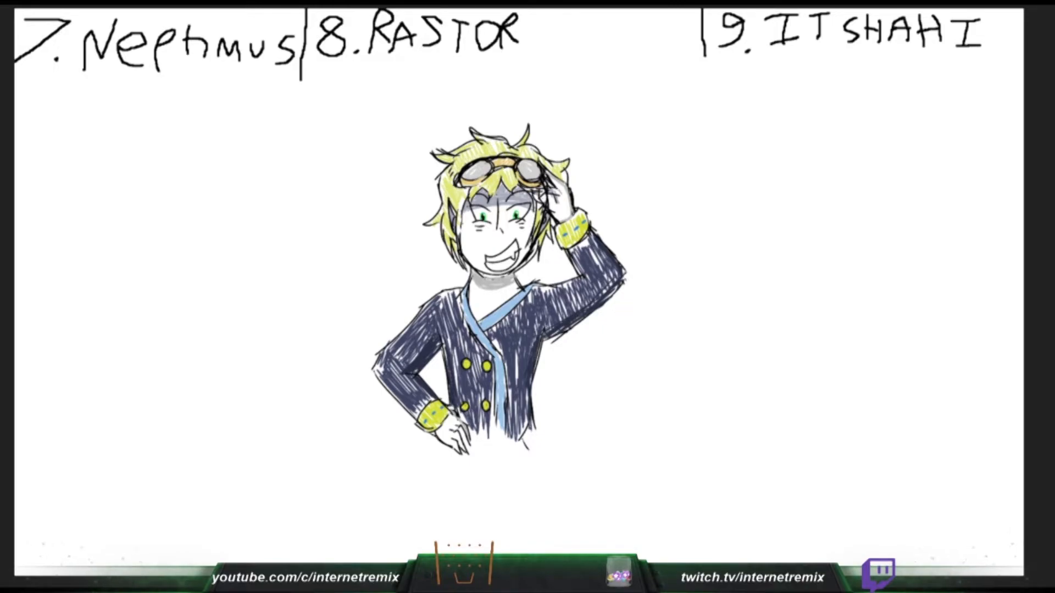
{"action": "key", "text": "Delete"}
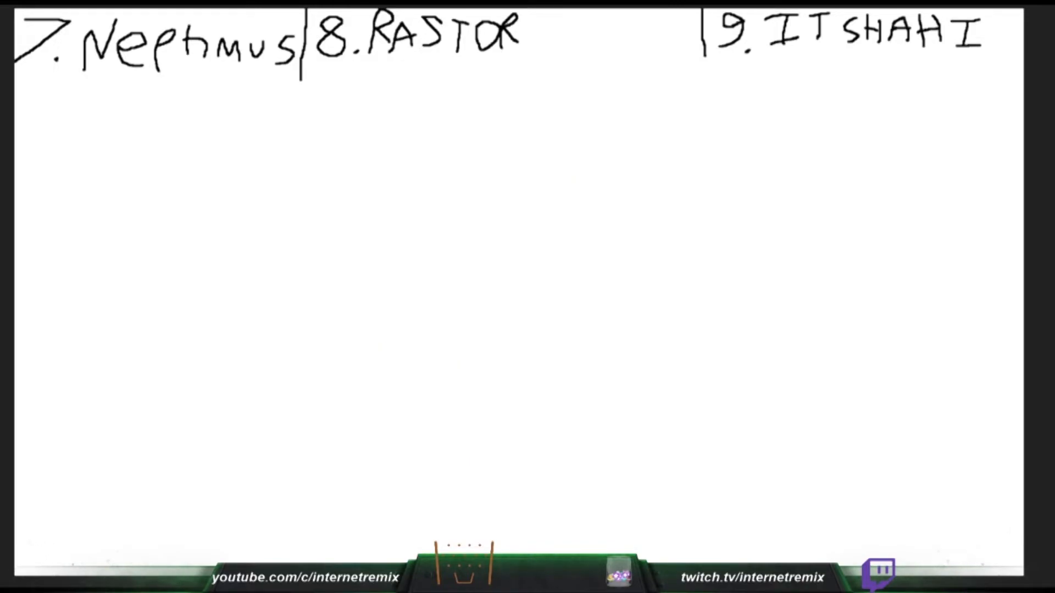
- Remove the numbered name headings, leaving the canvas blank
{"action": "key", "text": "ctrl+z"}
{"action": "key", "text": "Delete"}
{"action": "left_click_drag", "start_coordinate": [963, 522], "coordinate": [990, 551]}
{"action": "key", "text": "ctrl+z"}
{"action": "key", "text": "Delete"}
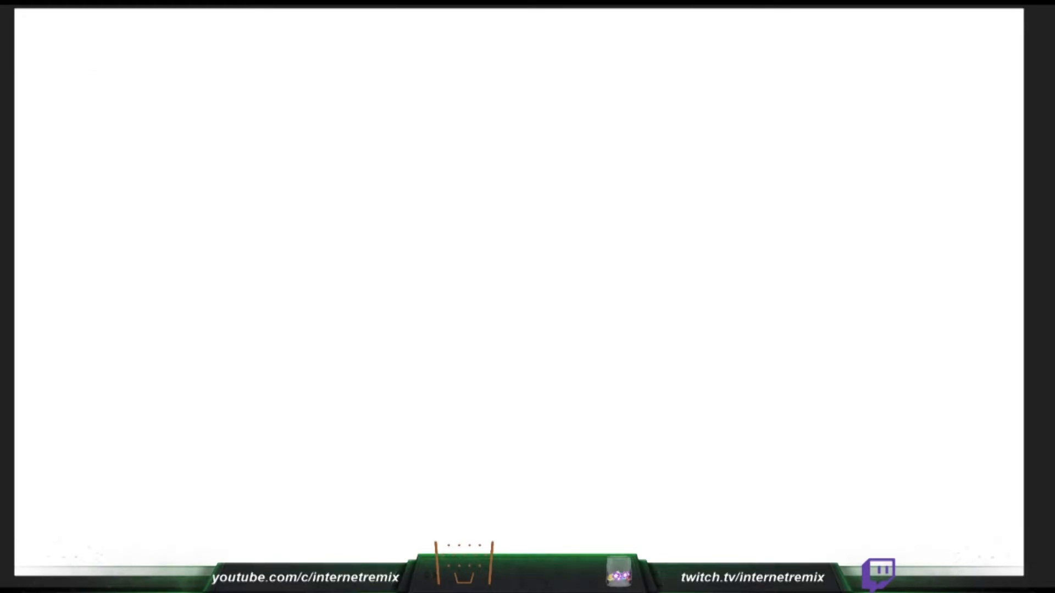
{"action": "left_click_drag", "start_coordinate": [990, 511], "coordinate": [979, 537]}
{"action": "key", "text": "ctrl+z"}
{"action": "key", "text": "ctrl+z"}
{"action": "left_click_drag", "start_coordinate": [359, 169], "coordinate": [725, 176]}
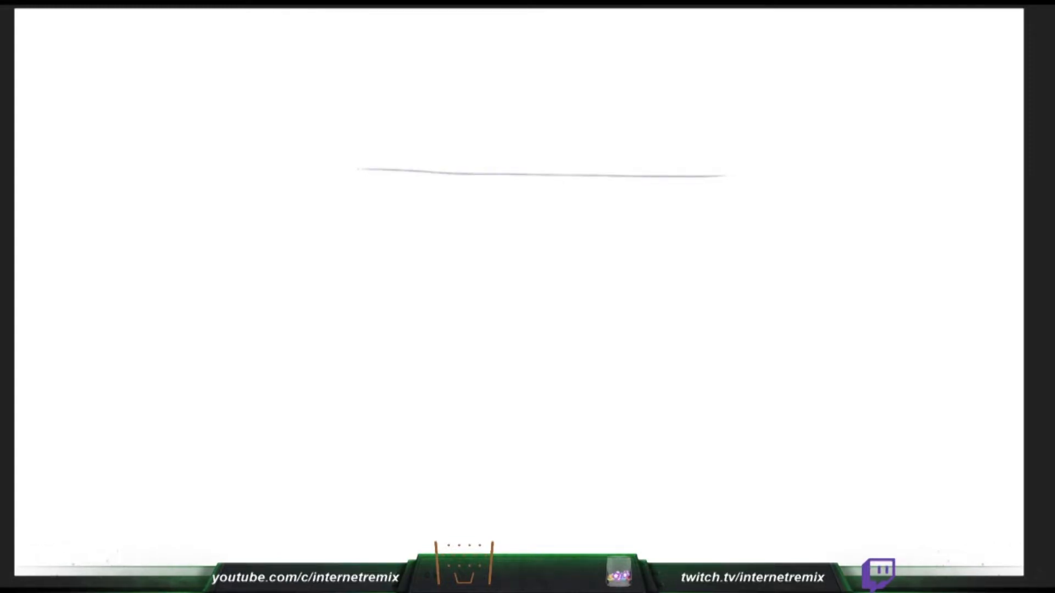
{"action": "key", "text": "ctrl+z"}
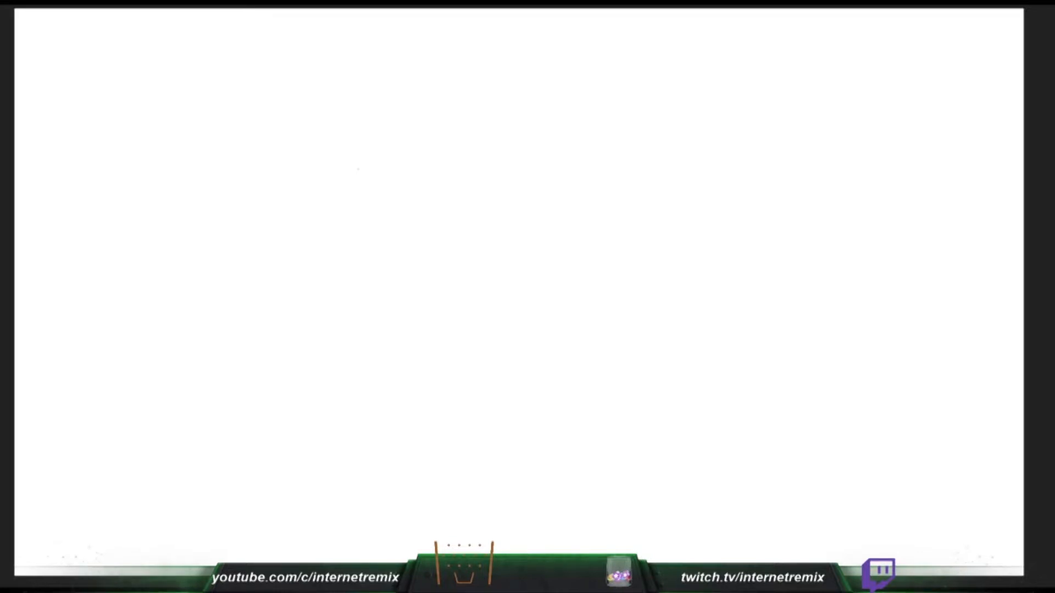
- Draw a long horizontal bar across the canvas, divide off a short section at its start and scribble it dark
{"action": "mouse_move", "coordinate": [310, 182]}
{"action": "left_mouse_down"}
{"action": "mouse_move", "coordinate": [696, 180]}
{"action": "mouse_move", "coordinate": [320, 255]}
{"action": "mouse_move", "coordinate": [761, 245]}
{"action": "left_mouse_up"}
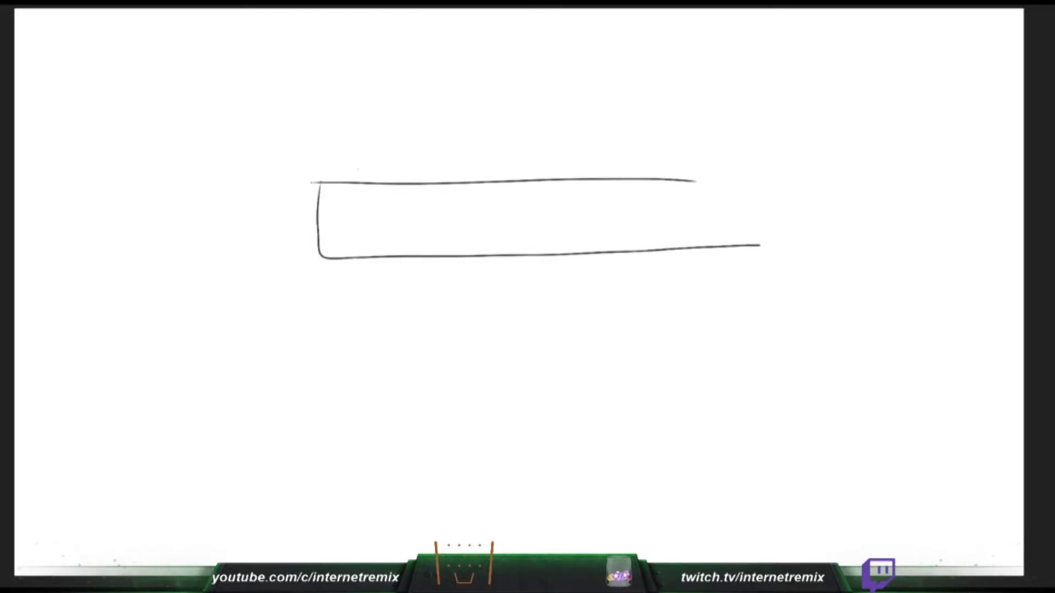
{"action": "mouse_move", "coordinate": [684, 179]}
{"action": "left_mouse_down"}
{"action": "mouse_move", "coordinate": [767, 220]}
{"action": "mouse_move", "coordinate": [757, 250]}
{"action": "left_mouse_up"}
{"action": "left_click_drag", "start_coordinate": [374, 183], "coordinate": [380, 270]}
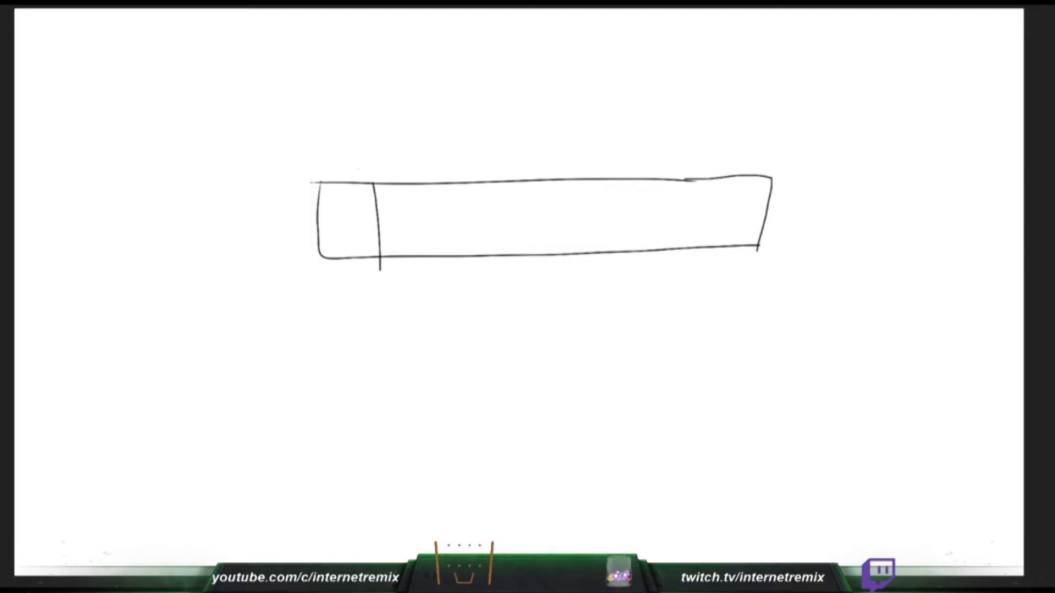
{"action": "mouse_move", "coordinate": [330, 187]}
{"action": "left_mouse_down"}
{"action": "mouse_move", "coordinate": [365, 235]}
{"action": "mouse_move", "coordinate": [357, 255]}
{"action": "mouse_move", "coordinate": [324, 190]}
{"action": "mouse_move", "coordinate": [351, 181]}
{"action": "left_mouse_up"}
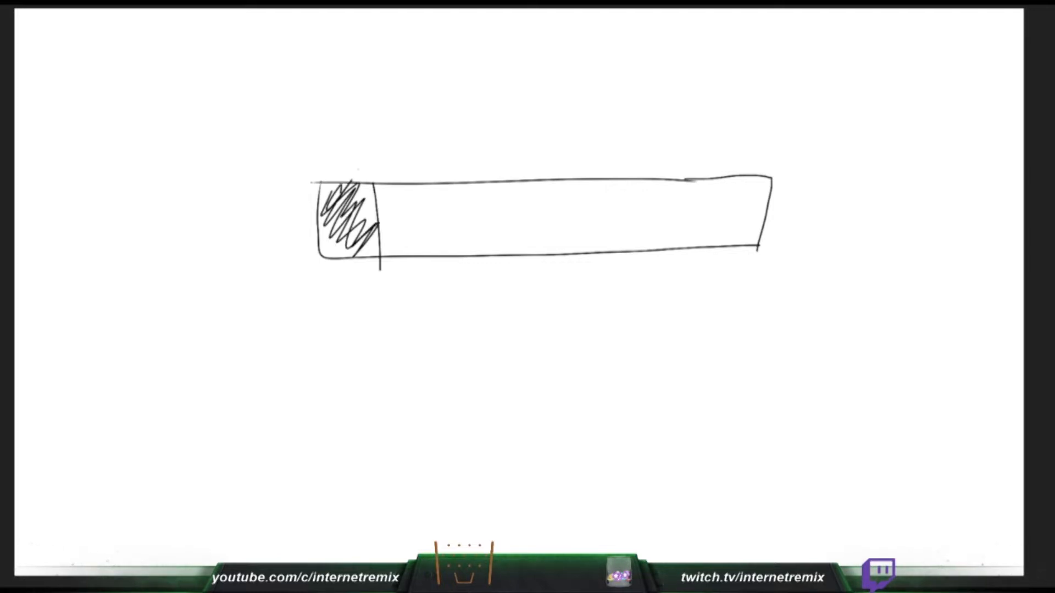
- Draw an arrow to the bar's shaded section and handwrite the label "Ur life as monarch" above the bar
{"action": "left_click_drag", "start_coordinate": [422, 117], "coordinate": [373, 160]}
{"action": "mouse_move", "coordinate": [376, 136]}
{"action": "left_mouse_down"}
{"action": "mouse_move", "coordinate": [373, 161]}
{"action": "mouse_move", "coordinate": [404, 155]}
{"action": "left_mouse_up"}
{"action": "left_click_drag", "start_coordinate": [435, 91], "coordinate": [538, 120]}
{"action": "left_click_drag", "start_coordinate": [567, 80], "coordinate": [560, 128]}
{"action": "left_click_drag", "start_coordinate": [551, 110], "coordinate": [599, 117]}
{"action": "mouse_move", "coordinate": [668, 100]}
{"action": "left_mouse_down"}
{"action": "mouse_move", "coordinate": [650, 107]}
{"action": "mouse_move", "coordinate": [682, 116]}
{"action": "left_mouse_up"}
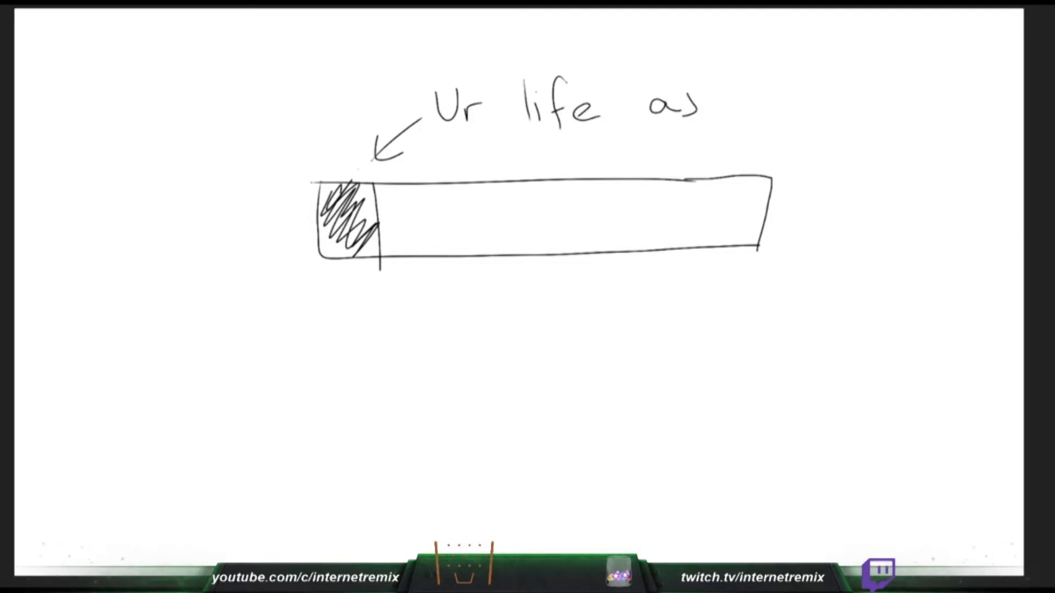
{"action": "mouse_move", "coordinate": [734, 94]}
{"action": "left_mouse_down"}
{"action": "mouse_move", "coordinate": [734, 117]}
{"action": "mouse_move", "coordinate": [773, 117]}
{"action": "mouse_move", "coordinate": [790, 100]}
{"action": "mouse_move", "coordinate": [810, 100]}
{"action": "mouse_move", "coordinate": [821, 117]}
{"action": "left_mouse_up"}
{"action": "mouse_move", "coordinate": [851, 100]}
{"action": "left_mouse_down"}
{"action": "mouse_move", "coordinate": [856, 116]}
{"action": "mouse_move", "coordinate": [869, 98]}
{"action": "mouse_move", "coordinate": [902, 116]}
{"action": "left_mouse_up"}
{"action": "left_click_drag", "start_coordinate": [906, 74], "coordinate": [922, 114]}
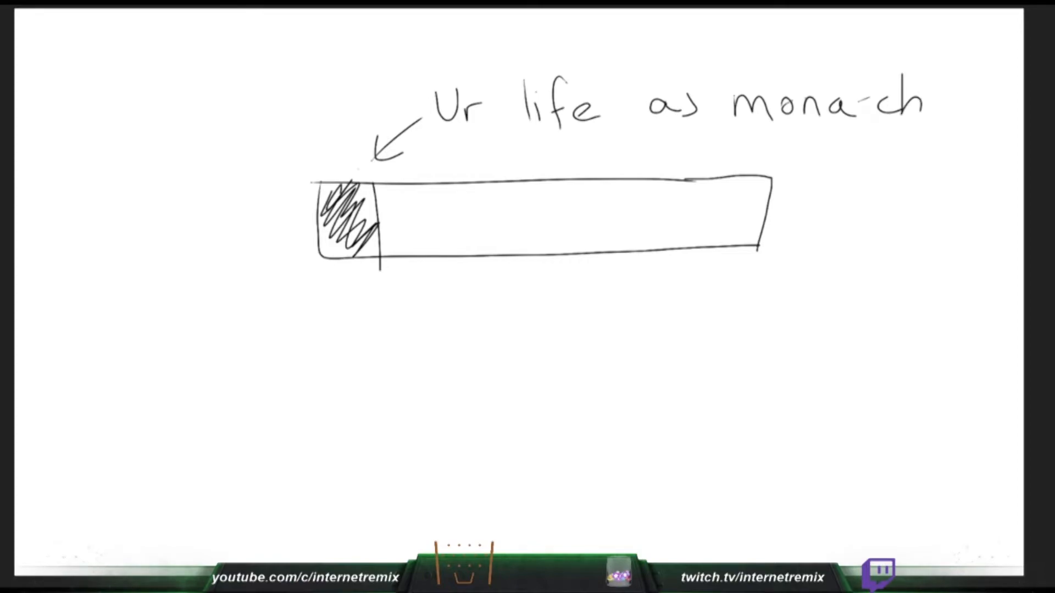
{"action": "mouse_move", "coordinate": [860, 102]}
{"action": "left_mouse_down"}
{"action": "mouse_move", "coordinate": [860, 122]}
{"action": "mouse_move", "coordinate": [876, 94]}
{"action": "left_mouse_up"}
{"action": "left_click_drag", "start_coordinate": [690, 94], "coordinate": [707, 87]}
- Sketch a small scowling face with pointed ears below the bar, and clear the whole doodle from the canvas
{"action": "mouse_move", "coordinate": [472, 284]}
{"action": "left_mouse_down"}
{"action": "mouse_move", "coordinate": [465, 325]}
{"action": "mouse_move", "coordinate": [500, 314]}
{"action": "mouse_move", "coordinate": [473, 282]}
{"action": "mouse_move", "coordinate": [478, 300]}
{"action": "mouse_move", "coordinate": [489, 295]}
{"action": "left_mouse_up"}
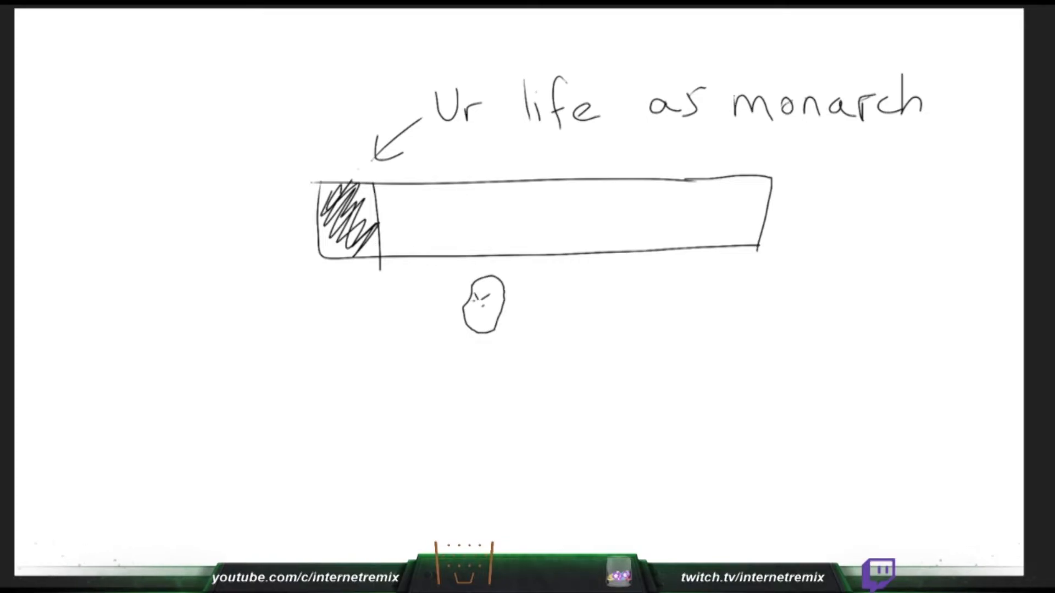
{"action": "mouse_move", "coordinate": [472, 331]}
{"action": "left_mouse_down"}
{"action": "mouse_move", "coordinate": [517, 307]}
{"action": "mouse_move", "coordinate": [502, 317]}
{"action": "mouse_move", "coordinate": [473, 296]}
{"action": "left_mouse_up"}
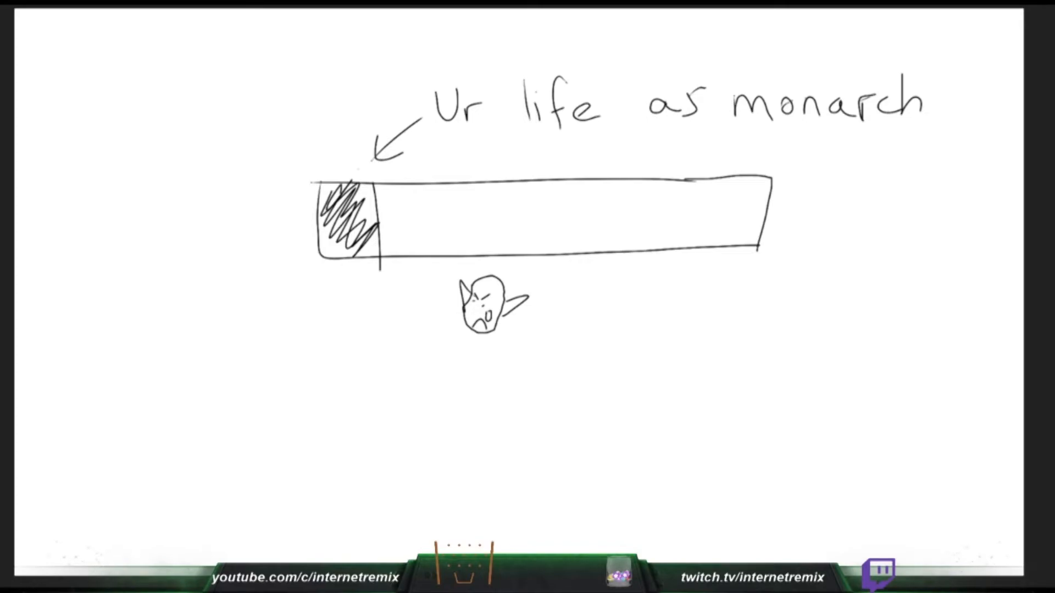
{"action": "key", "text": "Delete"}
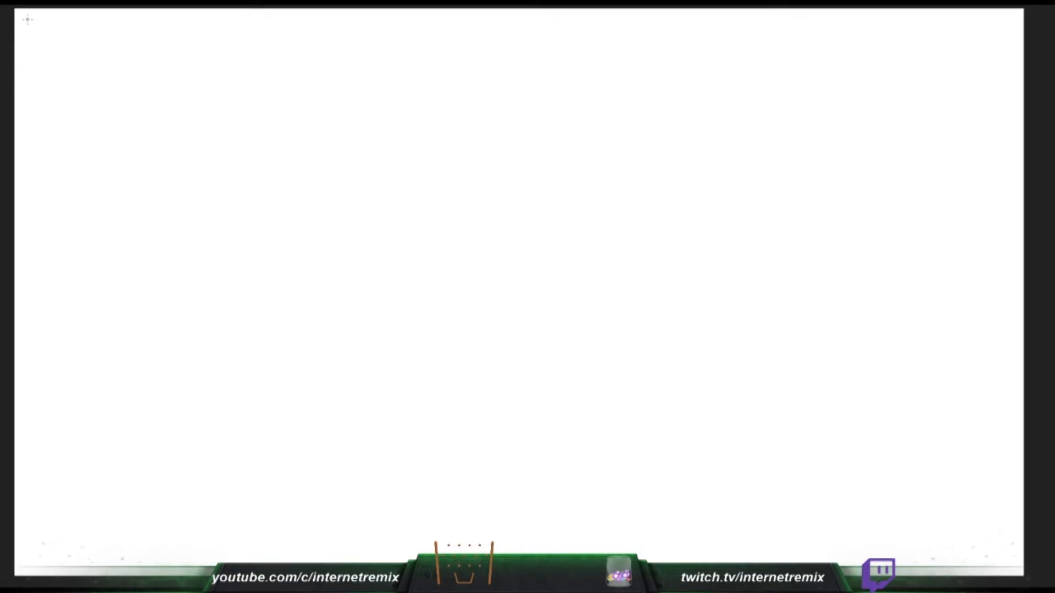
- Handwrite the heading "10. HARPHELIS" at the head of the canvas
{"action": "mouse_move", "coordinate": [27, 20]}
{"action": "left_mouse_down"}
{"action": "mouse_move", "coordinate": [28, 50]}
{"action": "mouse_move", "coordinate": [66, 42]}
{"action": "mouse_move", "coordinate": [49, 46]}
{"action": "left_mouse_up"}
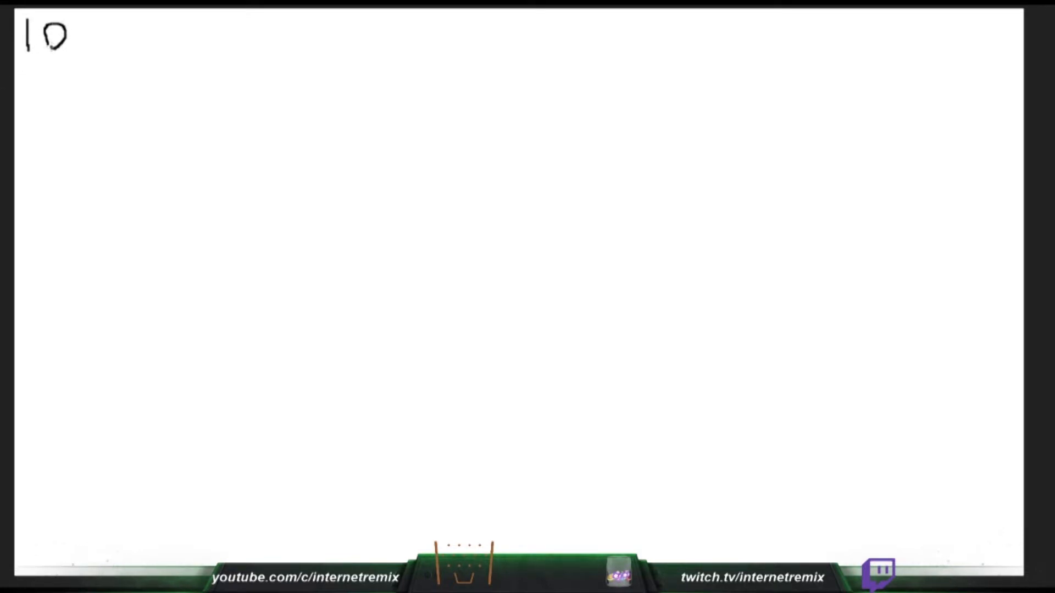
{"action": "left_click", "coordinate": [79, 48]}
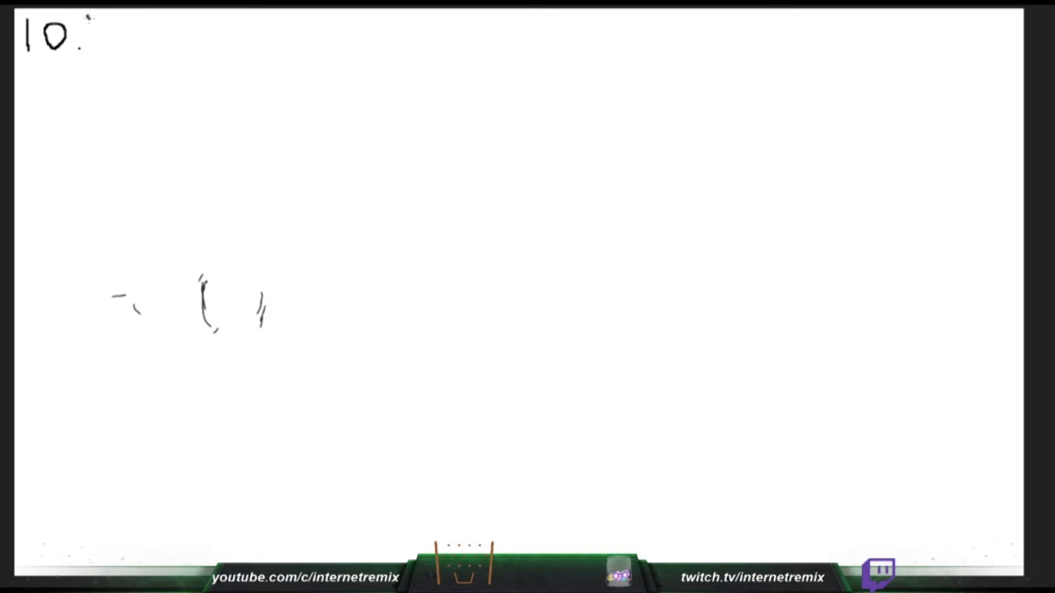
{"action": "mouse_move", "coordinate": [91, 16]}
{"action": "left_mouse_down"}
{"action": "mouse_move", "coordinate": [95, 53]}
{"action": "mouse_move", "coordinate": [110, 28]}
{"action": "mouse_move", "coordinate": [121, 52]}
{"action": "mouse_move", "coordinate": [136, 50]}
{"action": "mouse_move", "coordinate": [133, 36]}
{"action": "mouse_move", "coordinate": [162, 48]}
{"action": "mouse_move", "coordinate": [171, 22]}
{"action": "mouse_move", "coordinate": [172, 38]}
{"action": "mouse_move", "coordinate": [212, 20]}
{"action": "mouse_move", "coordinate": [215, 32]}
{"action": "mouse_move", "coordinate": [228, 20]}
{"action": "mouse_move", "coordinate": [218, 34]}
{"action": "mouse_move", "coordinate": [236, 45]}
{"action": "mouse_move", "coordinate": [273, 51]}
{"action": "left_mouse_up"}
{"action": "mouse_move", "coordinate": [290, 20]}
{"action": "left_mouse_down"}
{"action": "mouse_move", "coordinate": [282, 24]}
{"action": "mouse_move", "coordinate": [292, 41]}
{"action": "mouse_move", "coordinate": [277, 52]}
{"action": "left_mouse_up"}
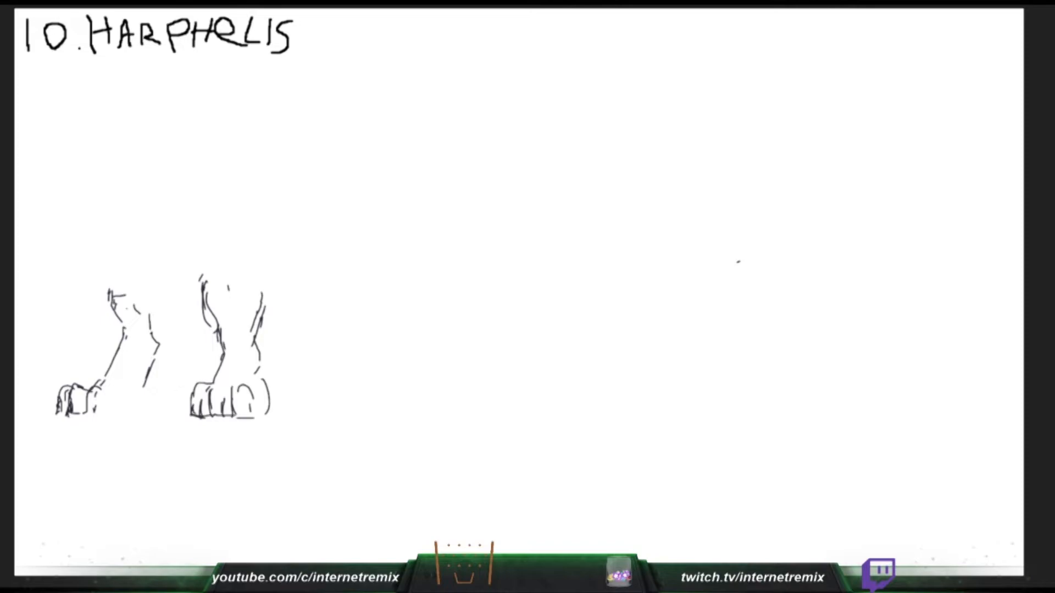
- Sketch the outer front paw of Harphelis with claws, pad, sole and heel, and the back edge of that leg
{"action": "left_click_drag", "start_coordinate": [57, 400], "coordinate": [50, 409]}
{"action": "left_click_drag", "start_coordinate": [50, 410], "coordinate": [119, 398]}
{"action": "mouse_move", "coordinate": [55, 392]}
{"action": "left_mouse_down"}
{"action": "mouse_move", "coordinate": [53, 404]}
{"action": "mouse_move", "coordinate": [66, 387]}
{"action": "left_mouse_up"}
{"action": "left_click_drag", "start_coordinate": [117, 403], "coordinate": [119, 412]}
{"action": "left_click_drag", "start_coordinate": [150, 379], "coordinate": [137, 410]}
{"action": "mouse_move", "coordinate": [132, 408]}
{"action": "left_mouse_down"}
{"action": "mouse_move", "coordinate": [121, 414]}
{"action": "mouse_move", "coordinate": [151, 418]}
{"action": "mouse_move", "coordinate": [112, 415]}
{"action": "left_mouse_up"}
{"action": "left_click_drag", "start_coordinate": [113, 415], "coordinate": [93, 421]}
{"action": "left_click_drag", "start_coordinate": [120, 412], "coordinate": [87, 421]}
{"action": "left_click_drag", "start_coordinate": [155, 304], "coordinate": [159, 332]}
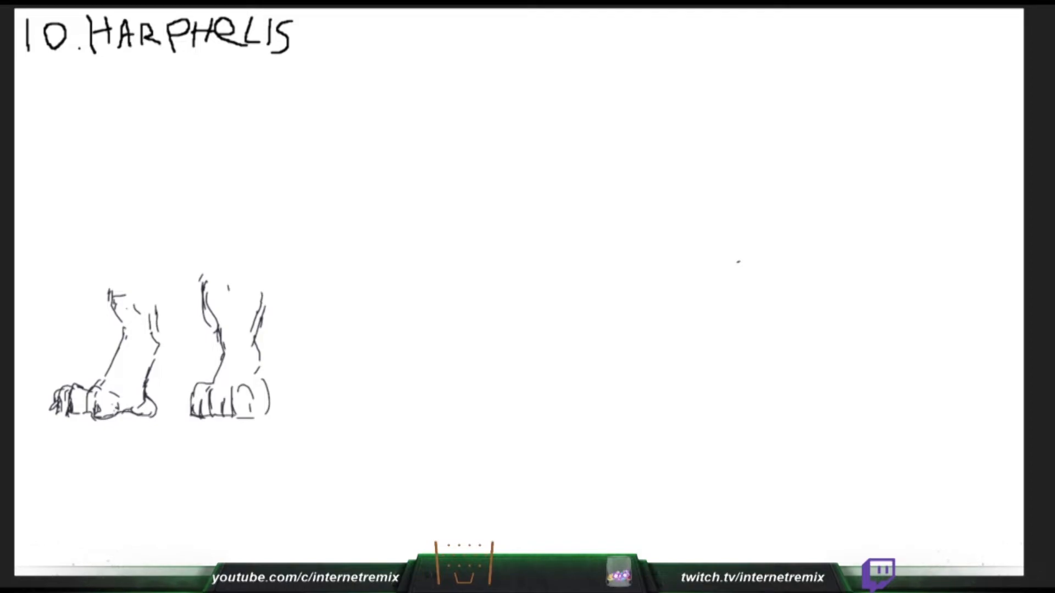
- Sketch the upper parts of Harphelis's two front legs, with fur edges and a curved cuff line across each
{"action": "left_click_drag", "start_coordinate": [119, 300], "coordinate": [141, 319]}
{"action": "left_click_drag", "start_coordinate": [126, 306], "coordinate": [139, 316]}
{"action": "left_click_drag", "start_coordinate": [253, 274], "coordinate": [267, 313]}
{"action": "mouse_move", "coordinate": [268, 294]}
{"action": "left_mouse_down"}
{"action": "mouse_move", "coordinate": [272, 345]}
{"action": "mouse_move", "coordinate": [259, 361]}
{"action": "mouse_move", "coordinate": [230, 354]}
{"action": "left_mouse_up"}
{"action": "left_click_drag", "start_coordinate": [230, 355], "coordinate": [269, 336]}
{"action": "left_click_drag", "start_coordinate": [226, 353], "coordinate": [270, 360]}
{"action": "left_click_drag", "start_coordinate": [124, 330], "coordinate": [144, 353]}
{"action": "mouse_move", "coordinate": [121, 334]}
{"action": "left_mouse_down"}
{"action": "mouse_move", "coordinate": [119, 350]}
{"action": "mouse_move", "coordinate": [131, 333]}
{"action": "left_mouse_up"}
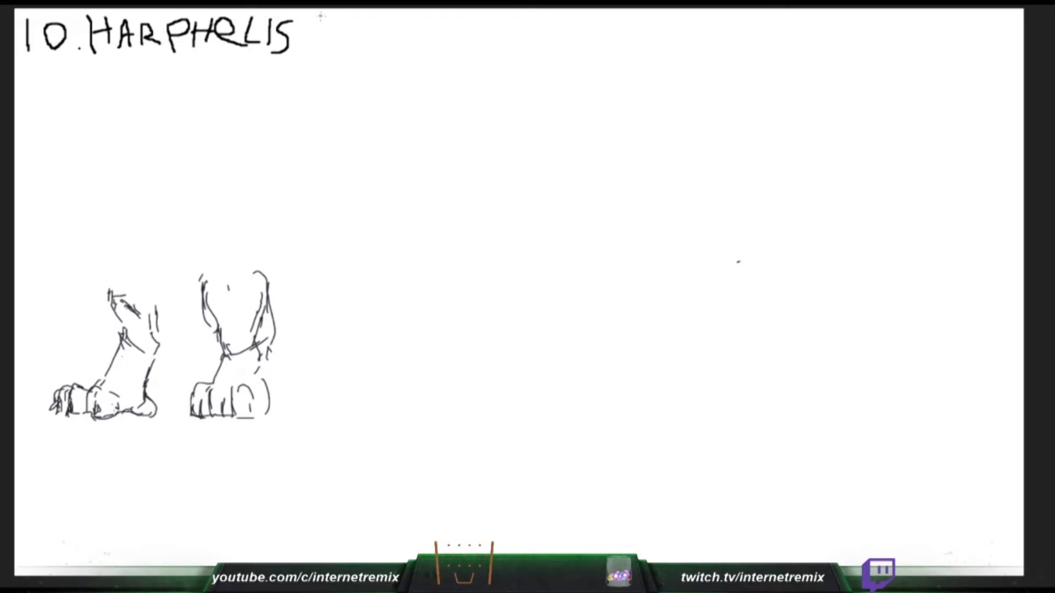
- Add a divider line after the Harphelis heading, and sketch the jagged outline of the mane around the chest and shoulder
{"action": "left_click_drag", "start_coordinate": [309, 57], "coordinate": [303, 6]}
{"action": "left_click_drag", "start_coordinate": [92, 238], "coordinate": [80, 291]}
{"action": "left_click_drag", "start_coordinate": [80, 292], "coordinate": [89, 277]}
{"action": "left_click_drag", "start_coordinate": [92, 279], "coordinate": [108, 327]}
{"action": "mouse_move", "coordinate": [119, 304]}
{"action": "left_mouse_down"}
{"action": "mouse_move", "coordinate": [165, 373]}
{"action": "mouse_move", "coordinate": [173, 340]}
{"action": "left_mouse_up"}
{"action": "left_click_drag", "start_coordinate": [178, 349], "coordinate": [187, 344]}
{"action": "left_click_drag", "start_coordinate": [194, 339], "coordinate": [257, 285]}
{"action": "left_click_drag", "start_coordinate": [266, 219], "coordinate": [285, 295]}
{"action": "left_click_drag", "start_coordinate": [279, 279], "coordinate": [243, 264]}
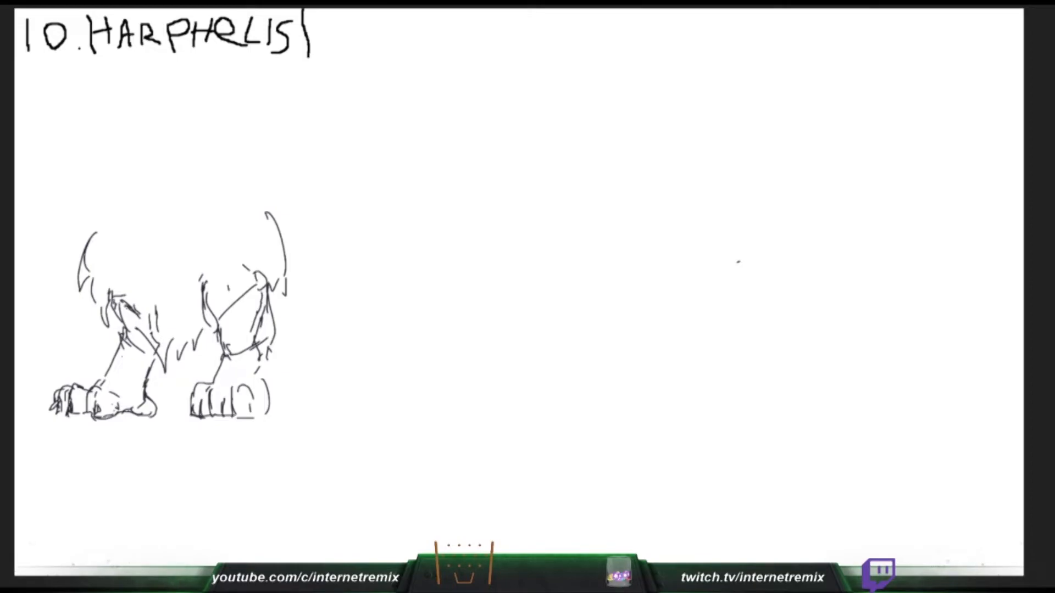
- Sketch Harphelis's back line down to the rump and the rounded front curve of the hind haunch
{"action": "mouse_move", "coordinate": [127, 405]}
{"action": "left_mouse_down"}
{"action": "mouse_move", "coordinate": [130, 413]}
{"action": "mouse_move", "coordinate": [130, 400]}
{"action": "left_mouse_up"}
{"action": "left_click_drag", "start_coordinate": [283, 281], "coordinate": [370, 347]}
{"action": "left_click_drag", "start_coordinate": [324, 304], "coordinate": [303, 350]}
{"action": "left_click_drag", "start_coordinate": [306, 350], "coordinate": [315, 379]}
{"action": "mouse_move", "coordinate": [312, 312]}
{"action": "left_mouse_down"}
{"action": "mouse_move", "coordinate": [322, 388]}
{"action": "mouse_move", "coordinate": [293, 406]}
{"action": "mouse_move", "coordinate": [291, 392]}
{"action": "mouse_move", "coordinate": [324, 391]}
{"action": "left_mouse_up"}
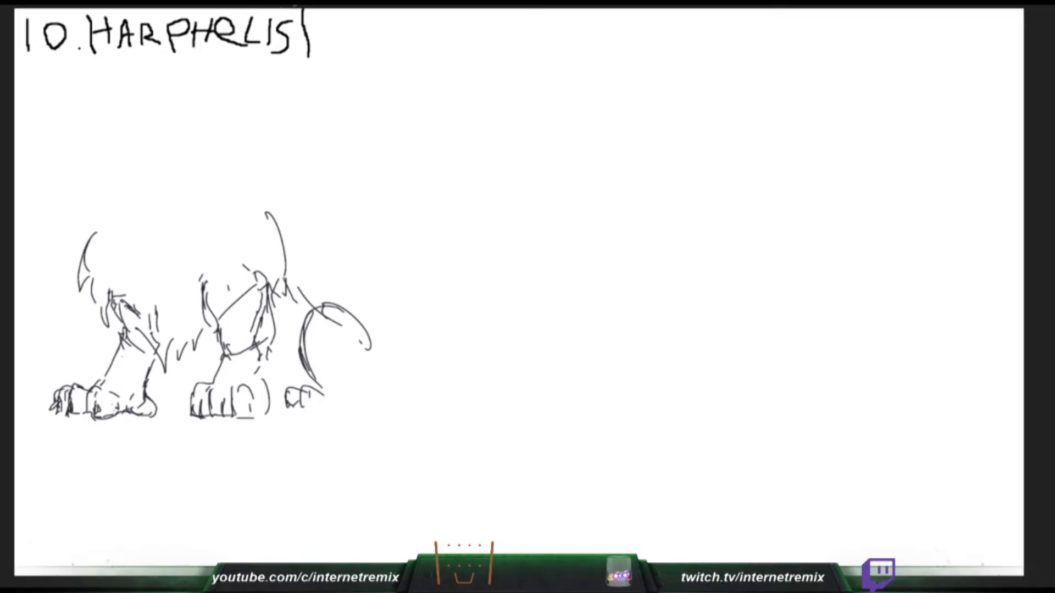
- Handwrite "11." after the divider, and complete Harphelis's hind paw with toes, heel and lower haunch
{"action": "left_click_drag", "start_coordinate": [321, 18], "coordinate": [324, 50]}
{"action": "left_click_drag", "start_coordinate": [337, 12], "coordinate": [339, 50]}
{"action": "left_click", "coordinate": [346, 48]}
{"action": "left_click_drag", "start_coordinate": [282, 391], "coordinate": [275, 409]}
{"action": "left_click_drag", "start_coordinate": [274, 409], "coordinate": [286, 410]}
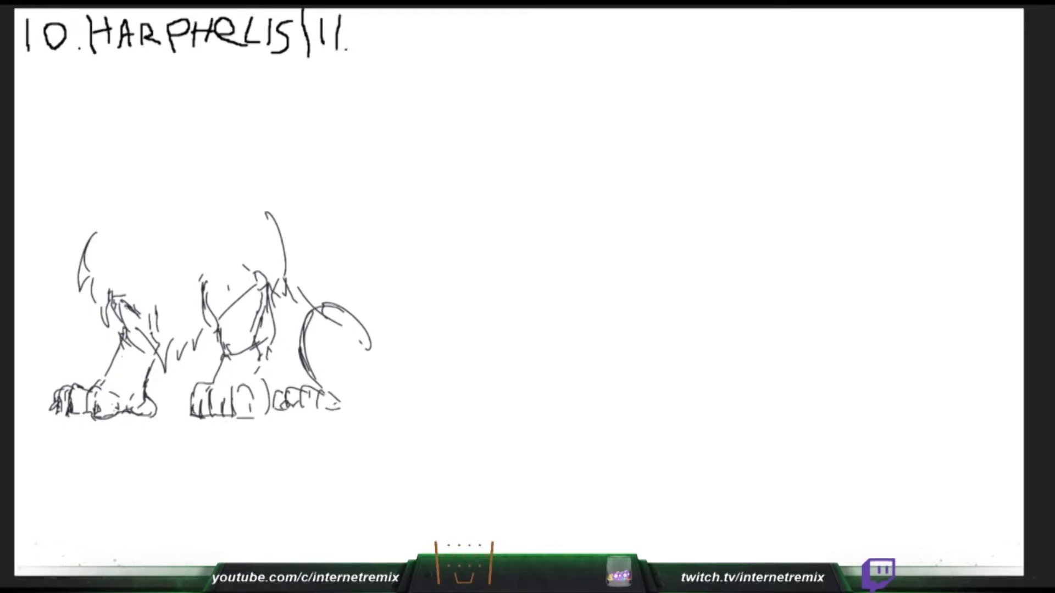
{"action": "left_click_drag", "start_coordinate": [350, 403], "coordinate": [360, 400]}
{"action": "mouse_move", "coordinate": [359, 346]}
{"action": "left_mouse_down"}
{"action": "mouse_move", "coordinate": [348, 388]}
{"action": "mouse_move", "coordinate": [321, 392]}
{"action": "mouse_move", "coordinate": [369, 385]}
{"action": "left_mouse_up"}
{"action": "left_click_drag", "start_coordinate": [369, 385], "coordinate": [349, 416]}
{"action": "left_click_drag", "start_coordinate": [339, 411], "coordinate": [346, 412]}
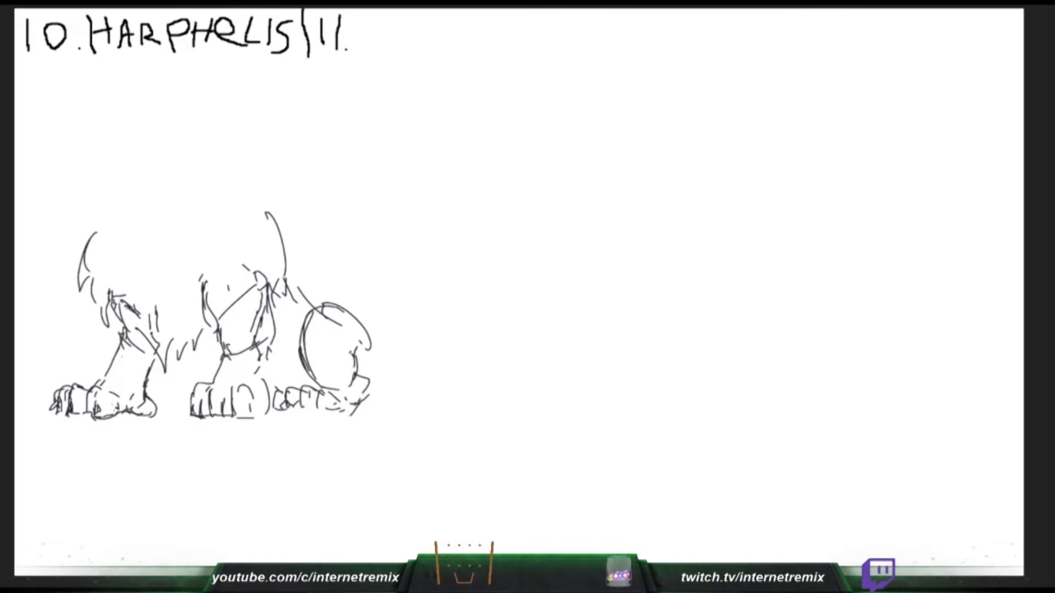
- Sketch Harphelis's chest fur tip, belly lines and the flank contours between the front leg and the hind haunch
{"action": "left_click_drag", "start_coordinate": [182, 356], "coordinate": [201, 378]}
{"action": "left_click_drag", "start_coordinate": [274, 381], "coordinate": [308, 387]}
{"action": "mouse_move", "coordinate": [284, 277]}
{"action": "left_mouse_down"}
{"action": "mouse_move", "coordinate": [313, 301]}
{"action": "mouse_move", "coordinate": [270, 355]}
{"action": "left_mouse_up"}
{"action": "mouse_move", "coordinate": [306, 298]}
{"action": "left_mouse_down"}
{"action": "mouse_move", "coordinate": [271, 353]}
{"action": "mouse_move", "coordinate": [312, 354]}
{"action": "mouse_move", "coordinate": [300, 343]}
{"action": "mouse_move", "coordinate": [284, 360]}
{"action": "mouse_move", "coordinate": [291, 374]}
{"action": "left_mouse_up"}
{"action": "mouse_move", "coordinate": [285, 353]}
{"action": "left_mouse_down"}
{"action": "mouse_move", "coordinate": [295, 373]}
{"action": "mouse_move", "coordinate": [308, 354]}
{"action": "left_mouse_up"}
{"action": "left_click_drag", "start_coordinate": [324, 297], "coordinate": [308, 333]}
{"action": "left_click_drag", "start_coordinate": [305, 347], "coordinate": [309, 356]}
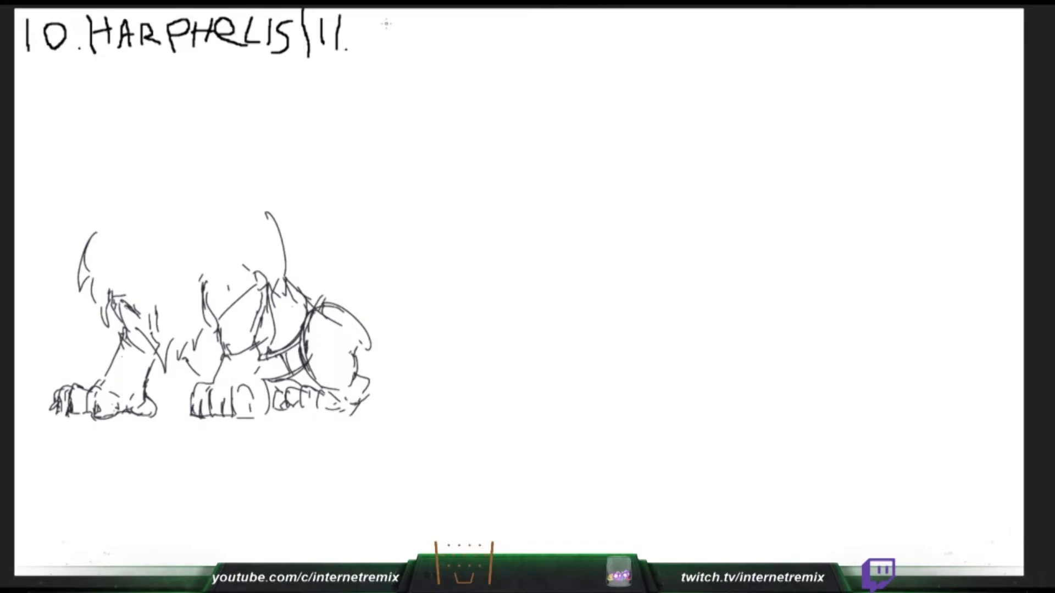
- Draw a pointed cover shape over Harphelis's haunch and reinforce the line of the back and rump
{"action": "left_click_drag", "start_coordinate": [292, 287], "coordinate": [302, 329]}
{"action": "mouse_move", "coordinate": [298, 330]}
{"action": "left_mouse_down"}
{"action": "mouse_move", "coordinate": [318, 366]}
{"action": "mouse_move", "coordinate": [387, 365]}
{"action": "left_mouse_up"}
{"action": "mouse_move", "coordinate": [306, 295]}
{"action": "left_mouse_down"}
{"action": "mouse_move", "coordinate": [373, 333]}
{"action": "mouse_move", "coordinate": [385, 365]}
{"action": "left_mouse_up"}
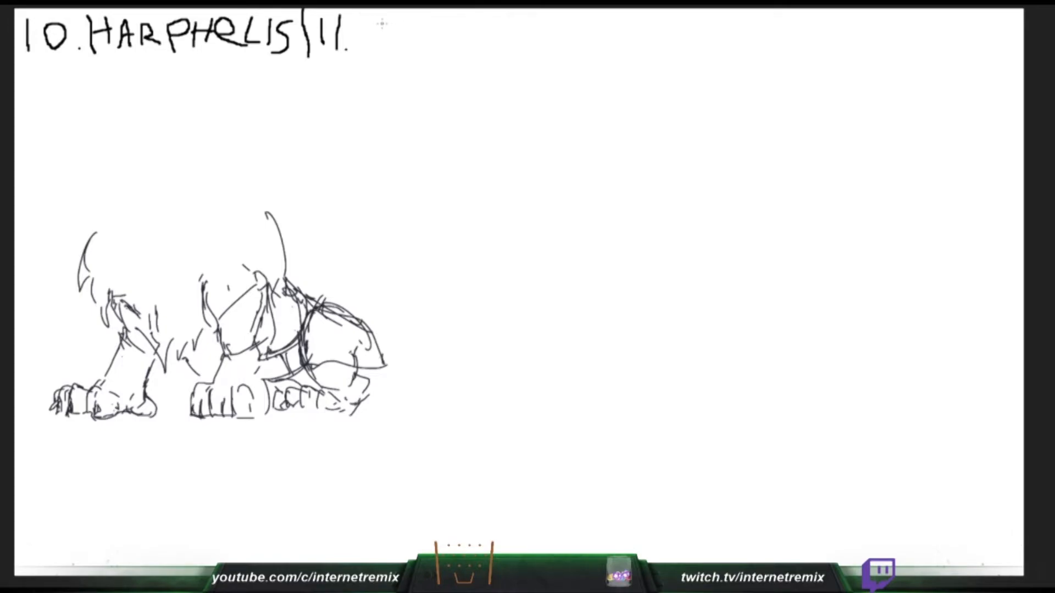
{"action": "left_click_drag", "start_coordinate": [319, 302], "coordinate": [379, 352]}
- Handwrite "CHA" after "11.", and sketch the curved stem of Harphelis's raised tail
{"action": "mouse_move", "coordinate": [388, 22]}
{"action": "left_mouse_down"}
{"action": "mouse_move", "coordinate": [363, 15]}
{"action": "mouse_move", "coordinate": [388, 53]}
{"action": "mouse_move", "coordinate": [407, 50]}
{"action": "left_mouse_up"}
{"action": "mouse_move", "coordinate": [326, 302]}
{"action": "left_mouse_down"}
{"action": "mouse_move", "coordinate": [336, 274]}
{"action": "mouse_move", "coordinate": [316, 238]}
{"action": "left_mouse_up"}
{"action": "left_click_drag", "start_coordinate": [421, 18], "coordinate": [430, 45]}
{"action": "left_click_drag", "start_coordinate": [326, 227], "coordinate": [320, 258]}
{"action": "left_click_drag", "start_coordinate": [403, 33], "coordinate": [427, 34]}
{"action": "left_click_drag", "start_coordinate": [321, 260], "coordinate": [333, 271]}
{"action": "left_click_drag", "start_coordinate": [437, 48], "coordinate": [450, 18]}
{"action": "left_click_drag", "start_coordinate": [449, 18], "coordinate": [462, 48]}
{"action": "left_click_drag", "start_coordinate": [319, 258], "coordinate": [332, 275]}
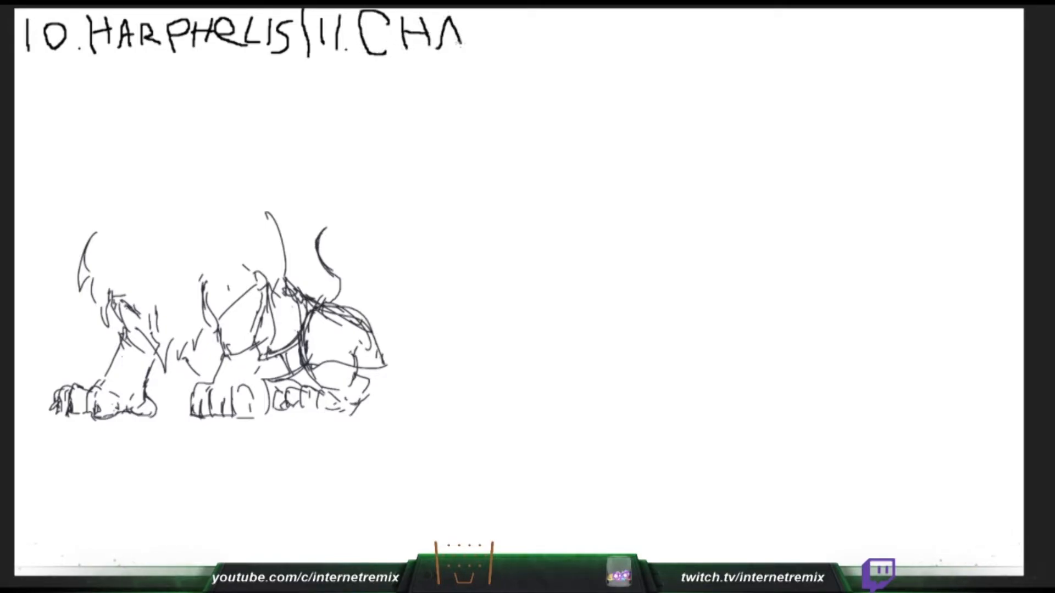
{"action": "left_click_drag", "start_coordinate": [325, 236], "coordinate": [347, 289]}
{"action": "left_click_drag", "start_coordinate": [437, 34], "coordinate": [460, 33]}
{"action": "left_click_drag", "start_coordinate": [347, 290], "coordinate": [337, 304]}
- Finish the heading "11. CHANT" with "NT", and sketch the pointed tuft at the tip of Harphelis's tail
{"action": "mouse_move", "coordinate": [474, 44]}
{"action": "left_mouse_down"}
{"action": "mouse_move", "coordinate": [482, 29]}
{"action": "mouse_move", "coordinate": [494, 38]}
{"action": "mouse_move", "coordinate": [495, 19]}
{"action": "left_mouse_up"}
{"action": "left_click_drag", "start_coordinate": [326, 229], "coordinate": [330, 225]}
{"action": "left_click_drag", "start_coordinate": [513, 48], "coordinate": [518, 18]}
{"action": "mouse_move", "coordinate": [327, 224]}
{"action": "left_mouse_down"}
{"action": "mouse_move", "coordinate": [335, 195]}
{"action": "mouse_move", "coordinate": [339, 217]}
{"action": "left_mouse_up"}
{"action": "left_click_drag", "start_coordinate": [505, 18], "coordinate": [527, 17]}
{"action": "left_click_drag", "start_coordinate": [341, 203], "coordinate": [339, 231]}
{"action": "left_click_drag", "start_coordinate": [328, 232], "coordinate": [336, 235]}
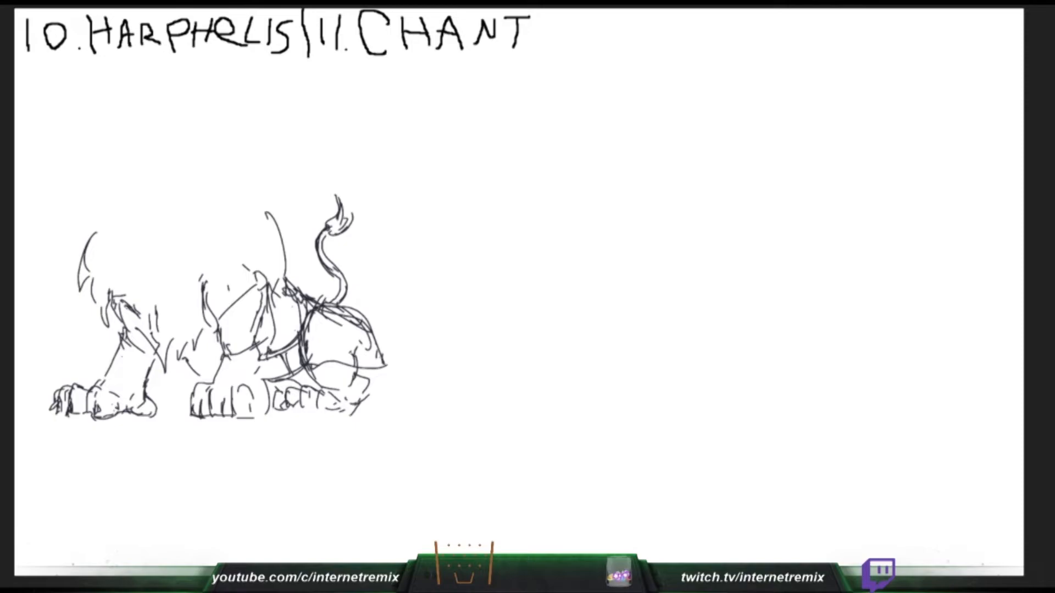
- Sketch the inner edges of Harphelis's mane around the face, an ear shape and the tufted top of the shoulder
{"action": "left_click_drag", "start_coordinate": [126, 230], "coordinate": [136, 260]}
{"action": "left_click_drag", "start_coordinate": [132, 252], "coordinate": [136, 263]}
{"action": "left_click_drag", "start_coordinate": [142, 248], "coordinate": [145, 274]}
{"action": "left_click_drag", "start_coordinate": [135, 246], "coordinate": [144, 282]}
{"action": "left_click_drag", "start_coordinate": [177, 245], "coordinate": [174, 277]}
{"action": "mouse_move", "coordinate": [175, 246]}
{"action": "left_mouse_down"}
{"action": "mouse_move", "coordinate": [173, 283]}
{"action": "mouse_move", "coordinate": [197, 238]}
{"action": "left_mouse_up"}
{"action": "mouse_move", "coordinate": [177, 282]}
{"action": "left_mouse_down"}
{"action": "mouse_move", "coordinate": [208, 264]}
{"action": "mouse_move", "coordinate": [203, 269]}
{"action": "left_mouse_up"}
{"action": "mouse_move", "coordinate": [207, 244]}
{"action": "left_mouse_down"}
{"action": "mouse_move", "coordinate": [208, 265]}
{"action": "mouse_move", "coordinate": [212, 238]}
{"action": "mouse_move", "coordinate": [258, 217]}
{"action": "left_mouse_up"}
{"action": "mouse_move", "coordinate": [248, 218]}
{"action": "left_mouse_down"}
{"action": "mouse_move", "coordinate": [283, 217]}
{"action": "mouse_move", "coordinate": [281, 230]}
{"action": "left_mouse_up"}
{"action": "left_click_drag", "start_coordinate": [277, 231], "coordinate": [290, 269]}
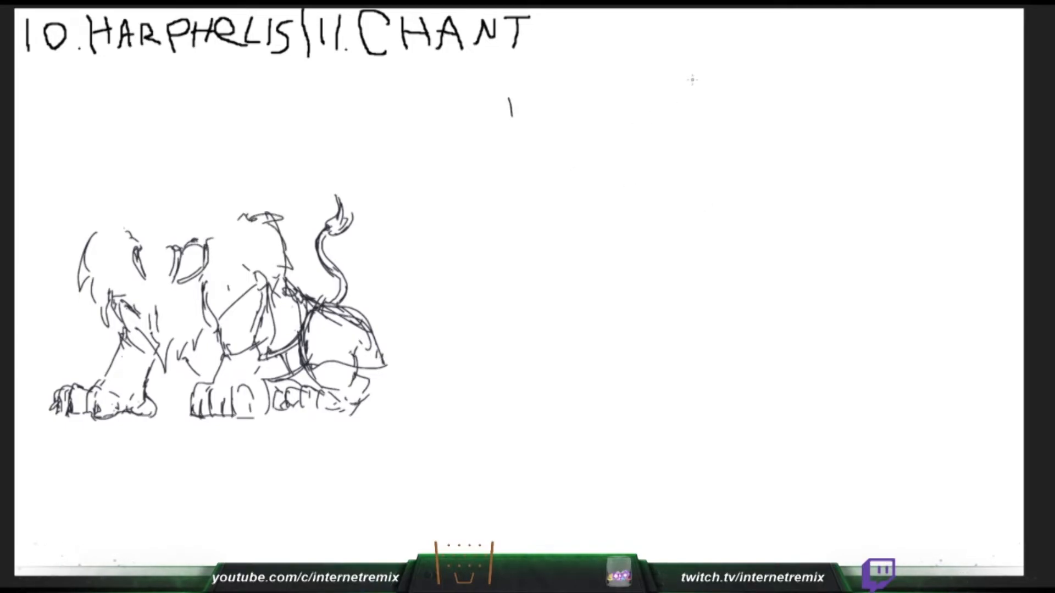
- Darken both edges of Harphelis's outer front leg, and rough in the side and cheek of Chant's face
{"action": "left_click_drag", "start_coordinate": [122, 330], "coordinate": [113, 352]}
{"action": "left_click_drag", "start_coordinate": [509, 127], "coordinate": [514, 155]}
{"action": "key", "text": "ctrl+z"}
{"action": "left_click_drag", "start_coordinate": [160, 357], "coordinate": [142, 396]}
{"action": "left_click_drag", "start_coordinate": [508, 134], "coordinate": [512, 163]}
{"action": "left_click_drag", "start_coordinate": [120, 339], "coordinate": [103, 377]}
{"action": "mouse_move", "coordinate": [512, 163]}
{"action": "left_mouse_down"}
{"action": "mouse_move", "coordinate": [535, 192]}
{"action": "mouse_move", "coordinate": [558, 151]}
{"action": "left_mouse_up"}
{"action": "key", "text": "ctrl+z"}
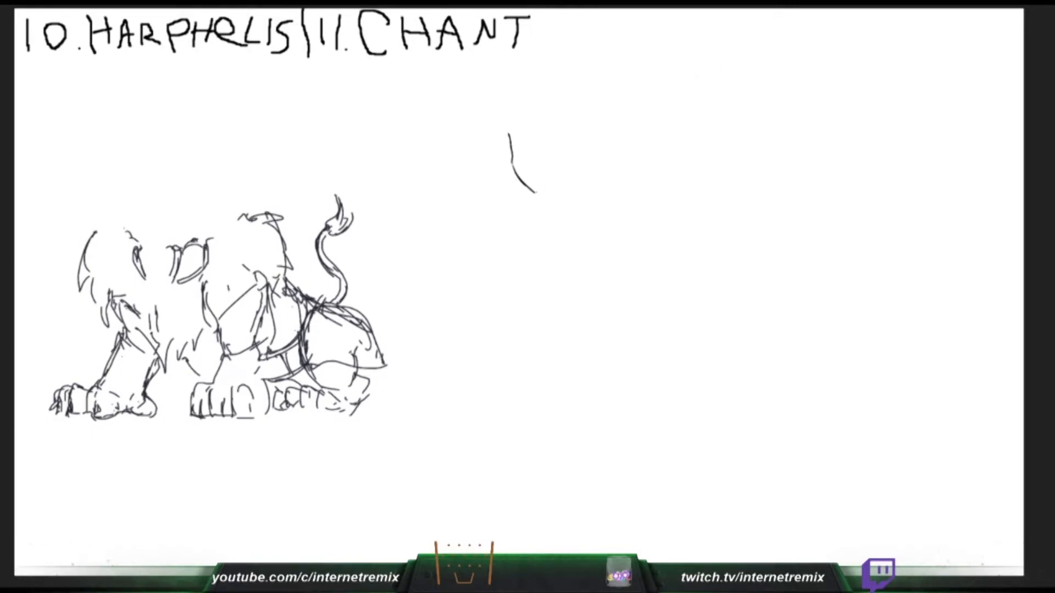
- Draw Chant's pointed jaw and the side of the head, and sketch a dashed diagonal line above Harphelis
{"action": "left_click_drag", "start_coordinate": [536, 193], "coordinate": [569, 158]}
{"action": "key", "text": "ctrl+z"}
{"action": "mouse_move", "coordinate": [537, 195]}
{"action": "left_mouse_down"}
{"action": "mouse_move", "coordinate": [565, 164]}
{"action": "mouse_move", "coordinate": [568, 138]}
{"action": "left_mouse_up"}
{"action": "left_click_drag", "start_coordinate": [126, 133], "coordinate": [141, 149]}
{"action": "left_click_drag", "start_coordinate": [143, 157], "coordinate": [158, 169]}
{"action": "left_click_drag", "start_coordinate": [510, 139], "coordinate": [515, 110]}
{"action": "left_click_drag", "start_coordinate": [167, 177], "coordinate": [192, 209]}
{"action": "left_click_drag", "start_coordinate": [508, 123], "coordinate": [542, 102]}
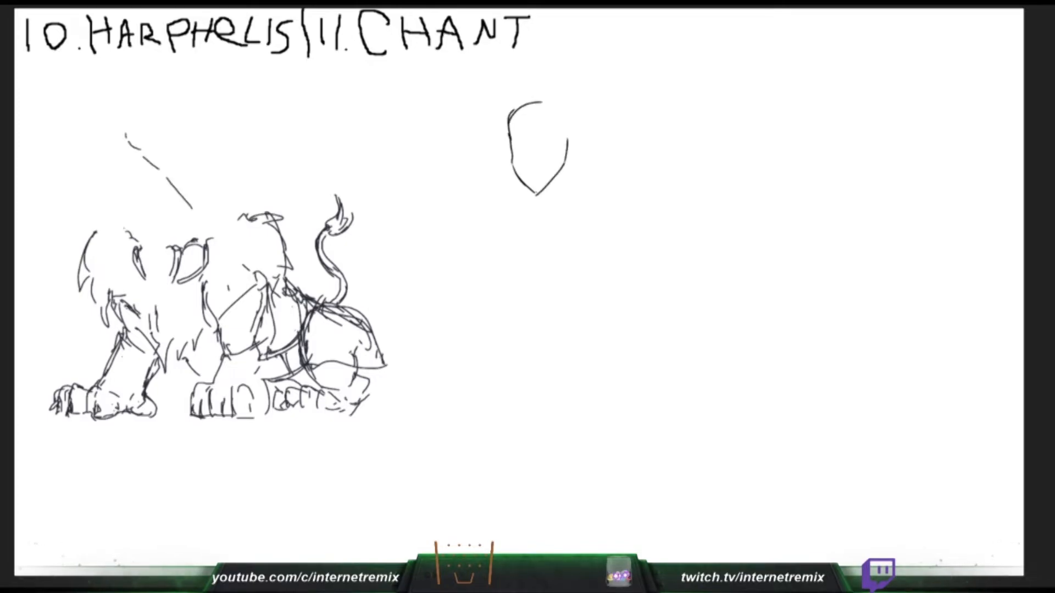
- Round off the top and back of Chant's head, and extend the diagonal line above Harphelis with a hooked tip
{"action": "left_click_drag", "start_coordinate": [202, 214], "coordinate": [215, 224]}
{"action": "mouse_move", "coordinate": [517, 112]}
{"action": "left_mouse_down"}
{"action": "mouse_move", "coordinate": [566, 102]}
{"action": "mouse_move", "coordinate": [581, 146]}
{"action": "mouse_move", "coordinate": [570, 158]}
{"action": "left_mouse_up"}
{"action": "mouse_move", "coordinate": [533, 95]}
{"action": "left_mouse_down"}
{"action": "mouse_move", "coordinate": [510, 127]}
{"action": "mouse_move", "coordinate": [558, 90]}
{"action": "mouse_move", "coordinate": [578, 114]}
{"action": "mouse_move", "coordinate": [562, 101]}
{"action": "left_mouse_up"}
{"action": "mouse_move", "coordinate": [568, 101]}
{"action": "left_mouse_down"}
{"action": "mouse_move", "coordinate": [581, 135]}
{"action": "mouse_move", "coordinate": [559, 101]}
{"action": "left_mouse_up"}
{"action": "left_click_drag", "start_coordinate": [126, 135], "coordinate": [122, 144]}
{"action": "left_click_drag", "start_coordinate": [560, 102], "coordinate": [555, 100]}
{"action": "left_click_drag", "start_coordinate": [123, 140], "coordinate": [128, 146]}
{"action": "left_click_drag", "start_coordinate": [555, 100], "coordinate": [531, 105]}
{"action": "left_click_drag", "start_coordinate": [999, 543], "coordinate": [998, 552]}
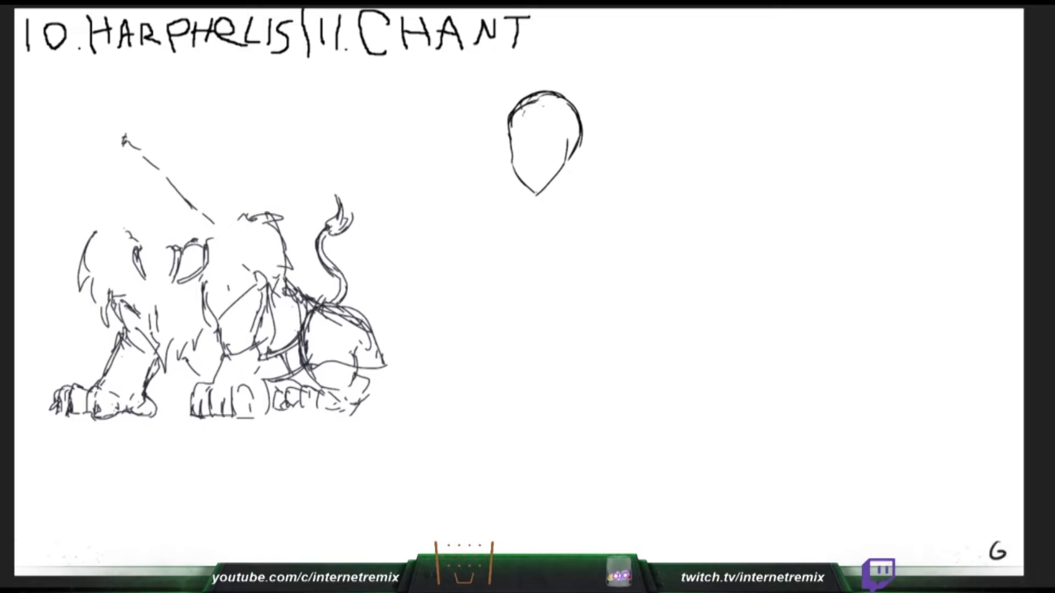
- Erase the diagonal line above Harphelis, and clean up the stray inner strokes at the top of Chant's head
{"action": "left_click_drag", "start_coordinate": [534, 102], "coordinate": [523, 114]}
{"action": "key", "text": "ctrl+z"}
{"action": "left_click_drag", "start_coordinate": [125, 137], "coordinate": [214, 224]}
{"action": "left_click_drag", "start_coordinate": [530, 103], "coordinate": [517, 111]}
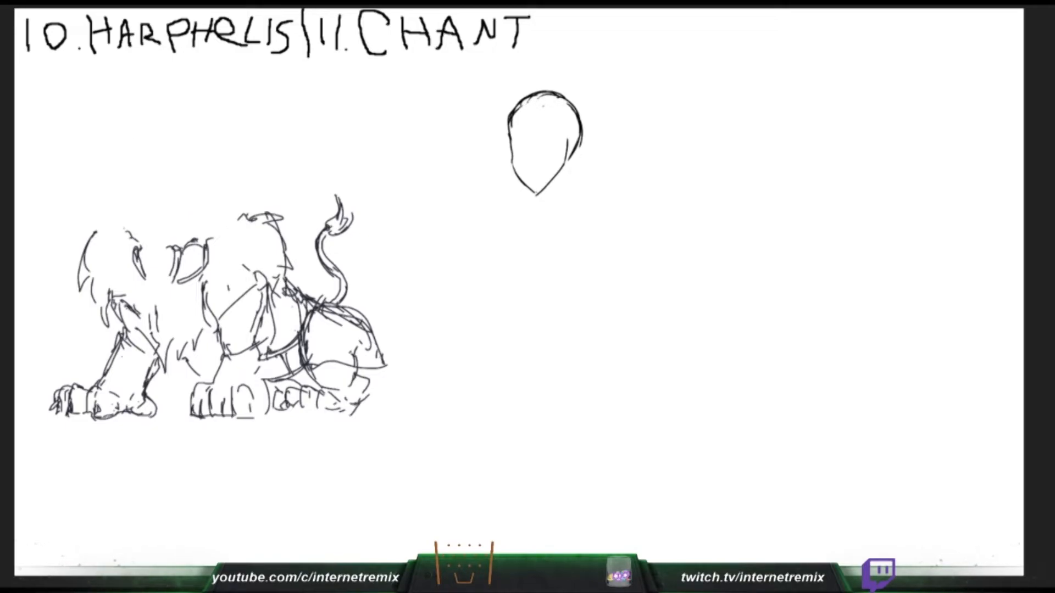
- Draw a curved line across Chant's face below the eyes, and sketch a short angled shape high above Harphelis
{"action": "mouse_move", "coordinate": [119, 141]}
{"action": "left_mouse_down"}
{"action": "mouse_move", "coordinate": [114, 163]}
{"action": "mouse_move", "coordinate": [116, 153]}
{"action": "left_mouse_up"}
{"action": "left_click_drag", "start_coordinate": [517, 151], "coordinate": [569, 137]}
{"action": "left_click_drag", "start_coordinate": [121, 147], "coordinate": [139, 163]}
{"action": "key", "text": "ctrl+z"}
{"action": "left_click_drag", "start_coordinate": [513, 143], "coordinate": [572, 132]}
{"action": "key", "text": "ctrl+z"}
{"action": "left_click_drag", "start_coordinate": [513, 150], "coordinate": [569, 135]}
{"action": "left_click_drag", "start_coordinate": [138, 159], "coordinate": [148, 152]}
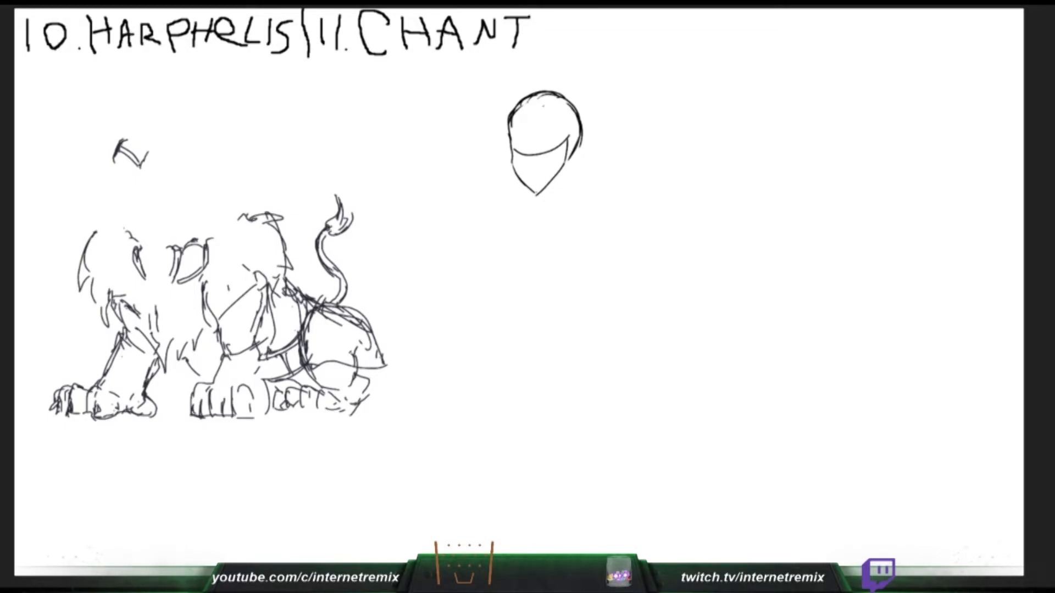
- Draw both sides of Chant's neck below the jaw, and sketch a pointed shoulder piece high above Harphelis
{"action": "left_click_drag", "start_coordinate": [571, 155], "coordinate": [584, 187]}
{"action": "key", "text": "ctrl+z"}
{"action": "left_click", "coordinate": [190, 124]}
{"action": "key", "text": "ctrl+z"}
{"action": "mouse_move", "coordinate": [194, 125]}
{"action": "left_mouse_down"}
{"action": "mouse_move", "coordinate": [208, 138]}
{"action": "mouse_move", "coordinate": [187, 158]}
{"action": "mouse_move", "coordinate": [214, 143]}
{"action": "left_mouse_up"}
{"action": "left_click_drag", "start_coordinate": [547, 185], "coordinate": [543, 211]}
{"action": "mouse_move", "coordinate": [220, 140]}
{"action": "left_mouse_down"}
{"action": "mouse_move", "coordinate": [225, 150]}
{"action": "mouse_move", "coordinate": [208, 159]}
{"action": "left_mouse_up"}
{"action": "key", "text": "ctrl+z"}
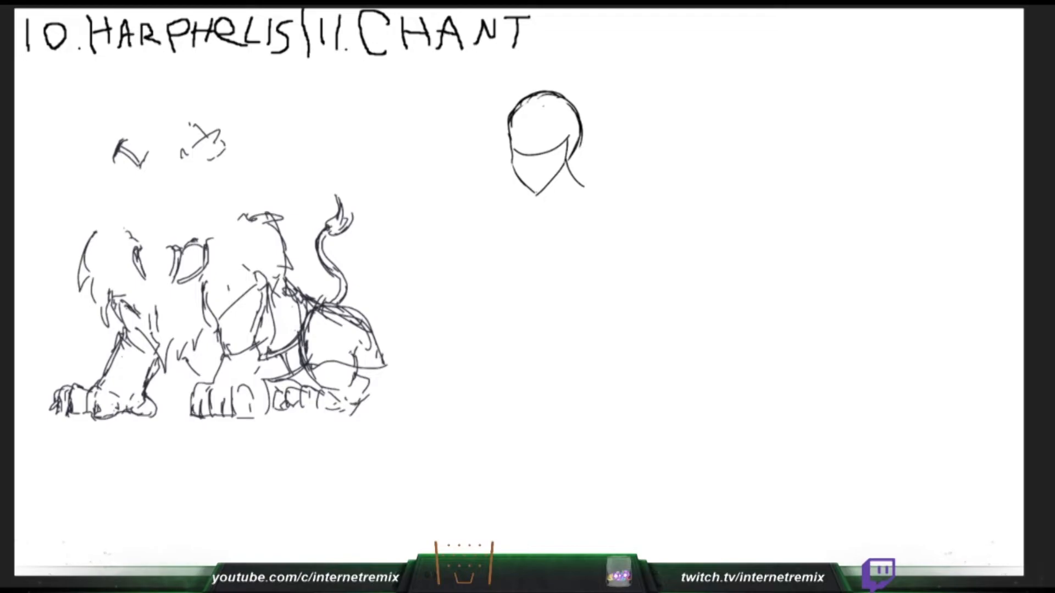
{"action": "left_click_drag", "start_coordinate": [546, 186], "coordinate": [540, 210]}
{"action": "key", "text": "ctrl+z"}
- Sketch curved bust lines joining the shapes above Harphelis, and thicken the angled edge of Chant's jaw
{"action": "left_click_drag", "start_coordinate": [146, 166], "coordinate": [164, 153]}
{"action": "left_click_drag", "start_coordinate": [140, 165], "coordinate": [167, 149]}
{"action": "mouse_move", "coordinate": [159, 155]}
{"action": "left_mouse_down"}
{"action": "mouse_move", "coordinate": [171, 151]}
{"action": "mouse_move", "coordinate": [118, 177]}
{"action": "left_mouse_up"}
{"action": "left_click_drag", "start_coordinate": [512, 160], "coordinate": [531, 188]}
{"action": "left_click_drag", "start_coordinate": [121, 176], "coordinate": [126, 181]}
{"action": "left_click_drag", "start_coordinate": [511, 161], "coordinate": [537, 194]}
{"action": "left_click_drag", "start_coordinate": [519, 176], "coordinate": [539, 193]}
{"action": "left_click", "coordinate": [196, 172]}
{"action": "mouse_move", "coordinate": [185, 154]}
{"action": "left_mouse_down"}
{"action": "mouse_move", "coordinate": [196, 150]}
{"action": "mouse_move", "coordinate": [189, 162]}
{"action": "left_mouse_up"}
{"action": "left_click_drag", "start_coordinate": [186, 168], "coordinate": [208, 160]}
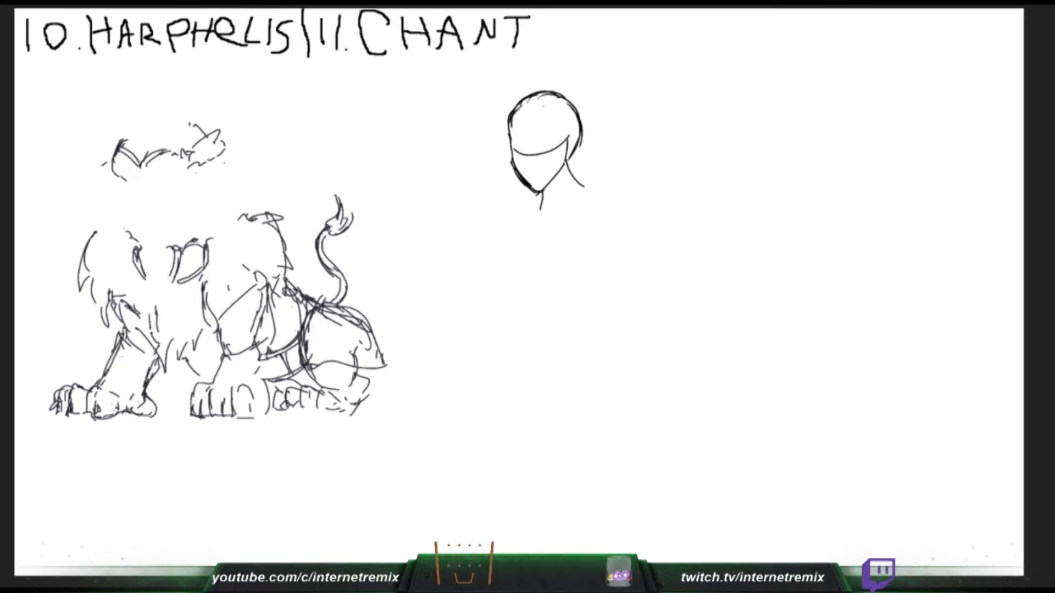
- Move the Harphelis sketch down, add a rectangular waist panel above the lion's chest, and erase Chant's head and neck
{"action": "left_click_drag", "start_coordinate": [219, 275], "coordinate": [216, 346]}
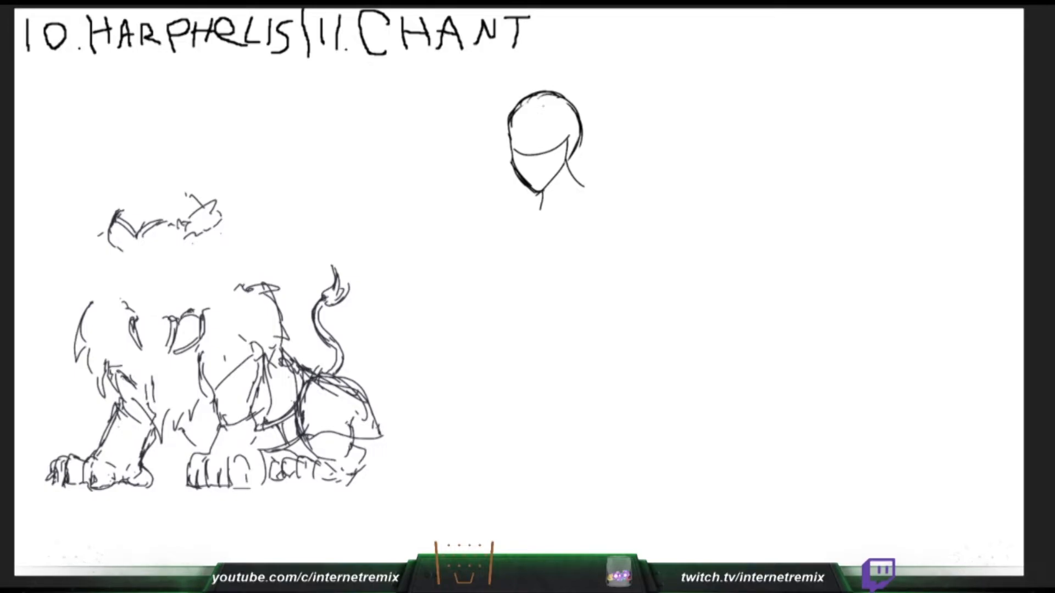
{"action": "mouse_move", "coordinate": [127, 259]}
{"action": "left_mouse_down"}
{"action": "mouse_move", "coordinate": [169, 270]}
{"action": "mouse_move", "coordinate": [162, 306]}
{"action": "left_mouse_up"}
{"action": "left_click_drag", "start_coordinate": [512, 145], "coordinate": [541, 203]}
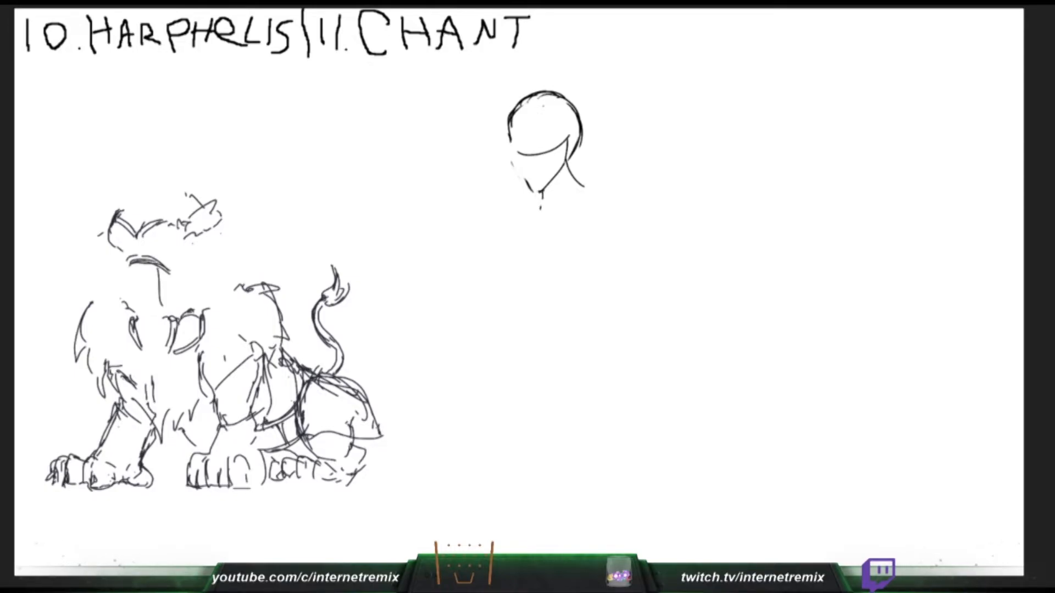
{"action": "left_click_drag", "start_coordinate": [163, 267], "coordinate": [166, 308]}
{"action": "left_click_drag", "start_coordinate": [131, 267], "coordinate": [134, 311]}
{"action": "mouse_move", "coordinate": [139, 270]}
{"action": "left_mouse_down"}
{"action": "mouse_move", "coordinate": [142, 308]}
{"action": "mouse_move", "coordinate": [135, 293]}
{"action": "left_mouse_up"}
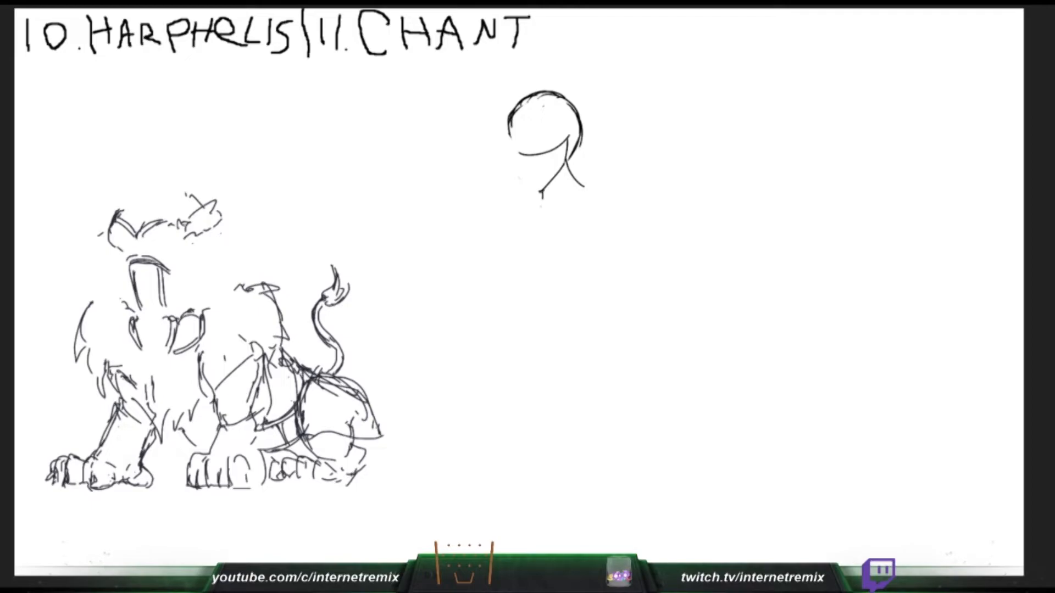
{"action": "mouse_move", "coordinate": [577, 184]}
{"action": "left_mouse_down"}
{"action": "mouse_move", "coordinate": [581, 130]}
{"action": "mouse_move", "coordinate": [560, 97]}
{"action": "mouse_move", "coordinate": [524, 155]}
{"action": "mouse_move", "coordinate": [543, 195]}
{"action": "left_mouse_up"}
{"action": "left_click_drag", "start_coordinate": [142, 313], "coordinate": [166, 308]}
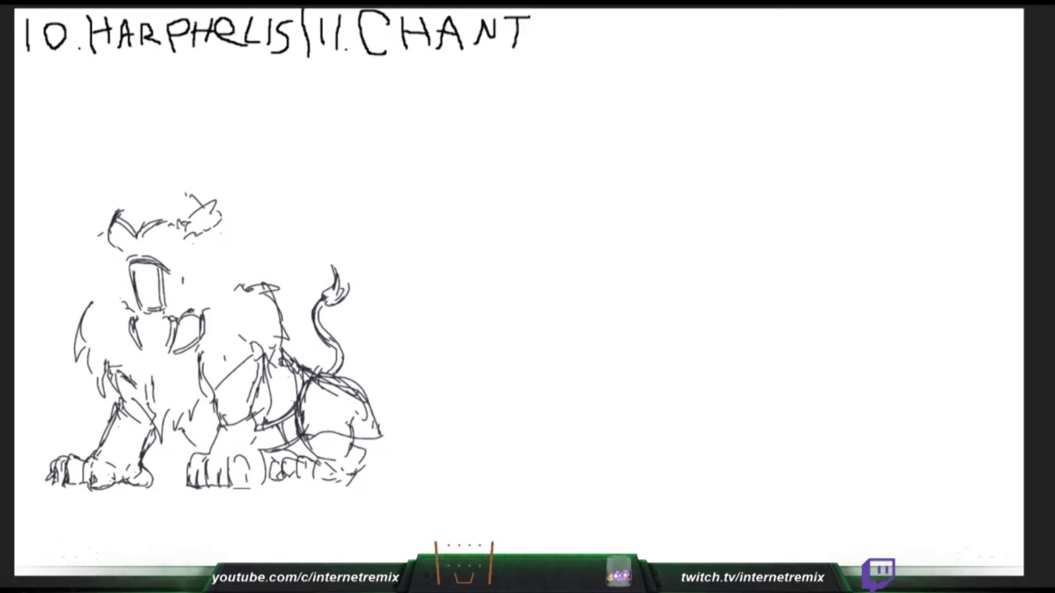
- Redraw Chant's head as a plain upright oval under the Chant title
{"action": "left_click_drag", "start_coordinate": [543, 106], "coordinate": [535, 160]}
{"action": "key", "text": "ctrl+z"}
{"action": "mouse_move", "coordinate": [517, 103]}
{"action": "left_mouse_down"}
{"action": "mouse_move", "coordinate": [543, 175]}
{"action": "mouse_move", "coordinate": [516, 94]}
{"action": "left_mouse_up"}
{"action": "key", "text": "ctrl+z"}
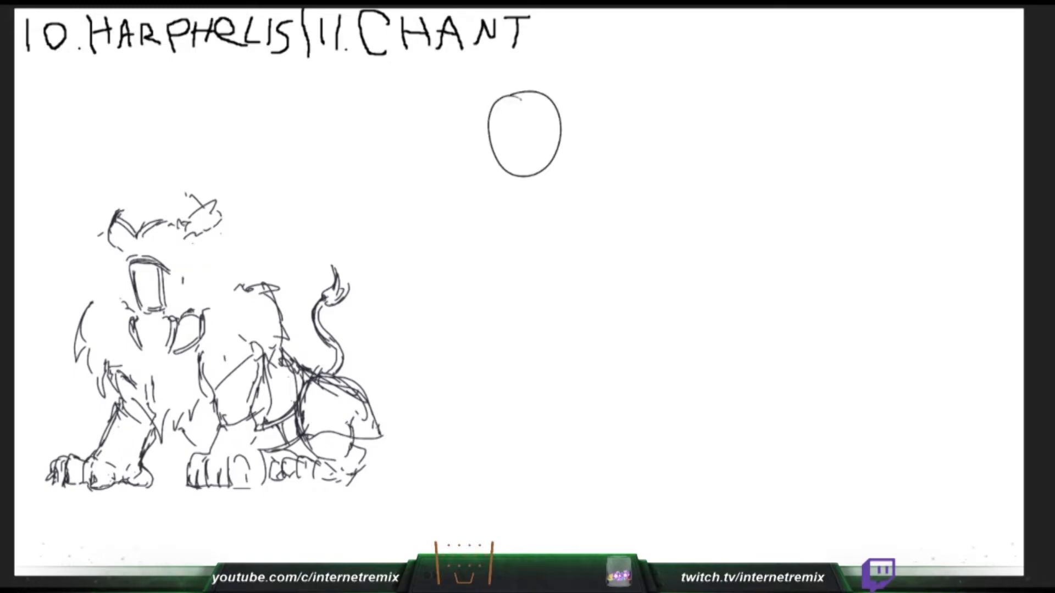
{"action": "key", "text": "ctrl+z"}
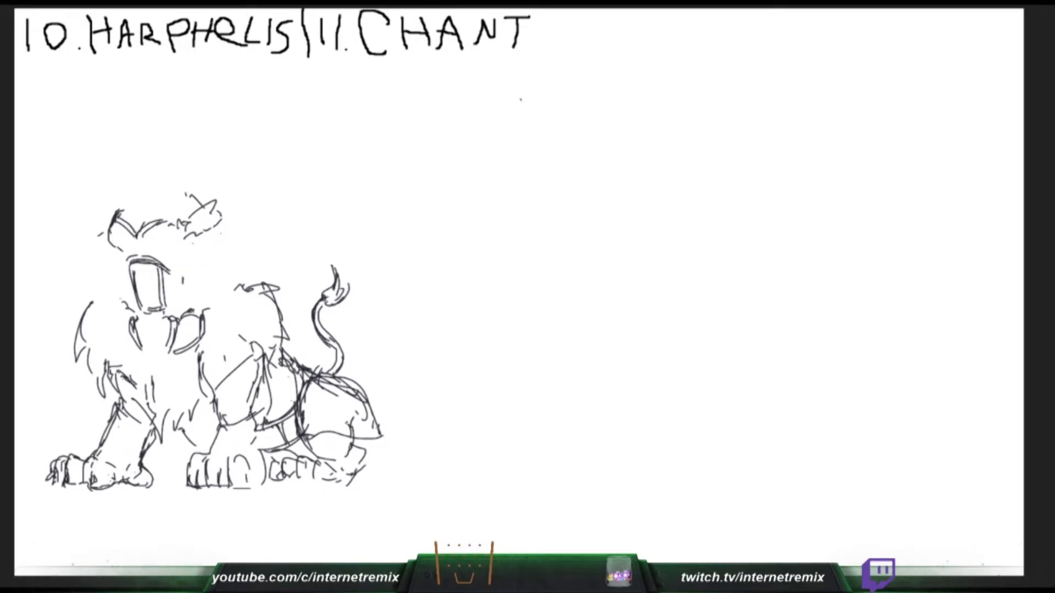
{"action": "mouse_move", "coordinate": [557, 101]}
{"action": "left_mouse_down"}
{"action": "mouse_move", "coordinate": [549, 165]}
{"action": "mouse_move", "coordinate": [540, 121]}
{"action": "left_mouse_up"}
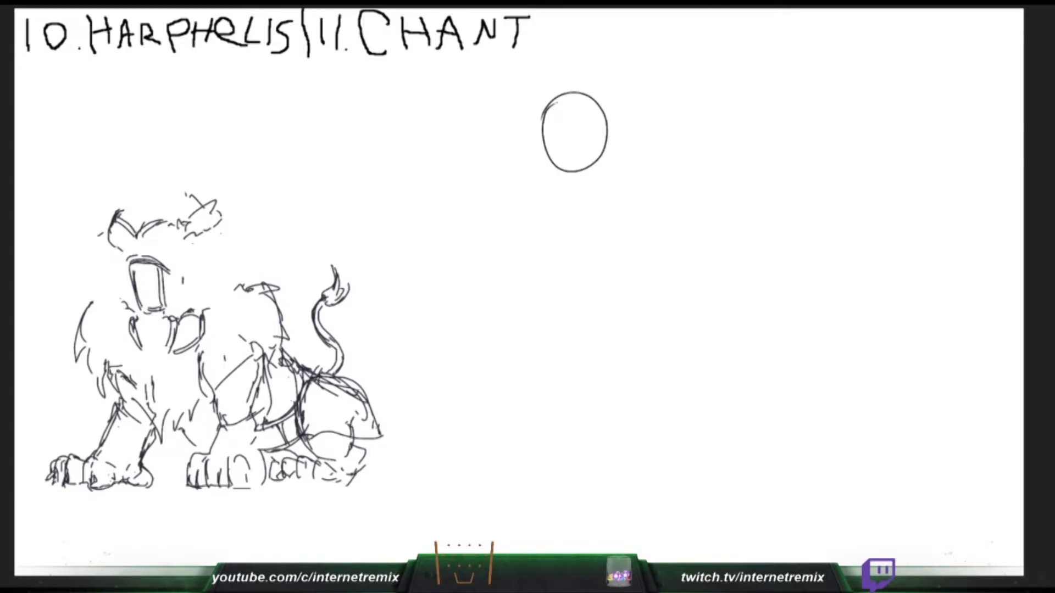
{"action": "left_click_drag", "start_coordinate": [551, 167], "coordinate": [543, 192]}
{"action": "key", "text": "ctrl+z"}
- Draw flared skirt edges on both sides of Harphelis's waist panel, and add an inner side line to Chant's oval head
{"action": "mouse_move", "coordinate": [165, 264]}
{"action": "left_mouse_down"}
{"action": "mouse_move", "coordinate": [181, 317]}
{"action": "mouse_move", "coordinate": [228, 313]}
{"action": "left_mouse_up"}
{"action": "left_click_drag", "start_coordinate": [203, 264], "coordinate": [239, 318]}
{"action": "left_click_drag", "start_coordinate": [605, 112], "coordinate": [603, 134]}
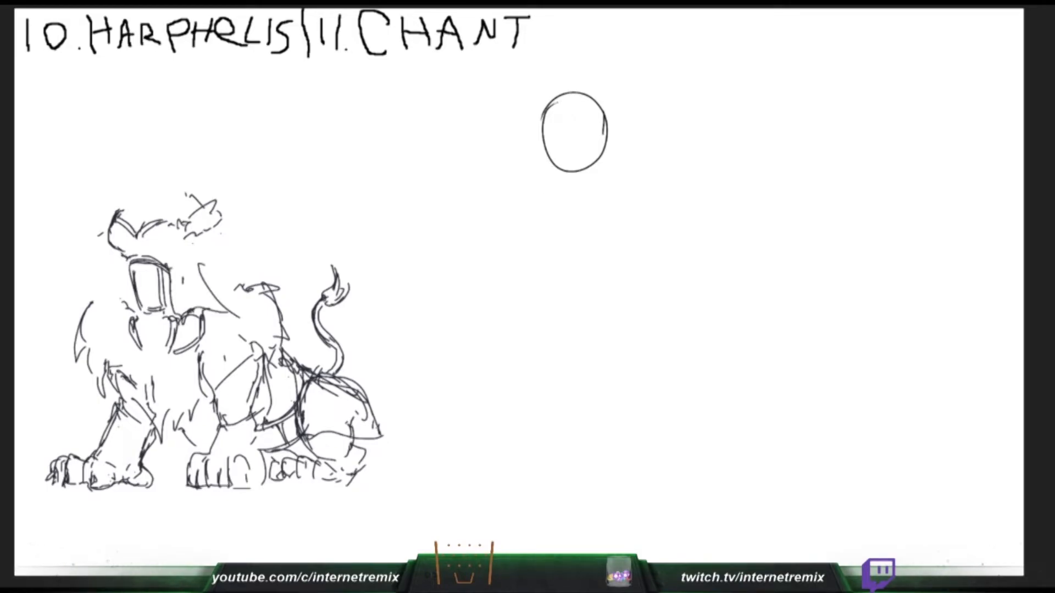
{"action": "key", "text": "ctrl+z"}
{"action": "left_click_drag", "start_coordinate": [127, 260], "coordinate": [100, 311]}
{"action": "left_click_drag", "start_coordinate": [604, 114], "coordinate": [601, 137]}
{"action": "left_click_drag", "start_coordinate": [101, 311], "coordinate": [131, 315]}
{"action": "left_click_drag", "start_coordinate": [606, 134], "coordinate": [603, 148]}
{"action": "key", "text": "ctrl+z"}
{"action": "left_click_drag", "start_coordinate": [190, 243], "coordinate": [196, 251]}
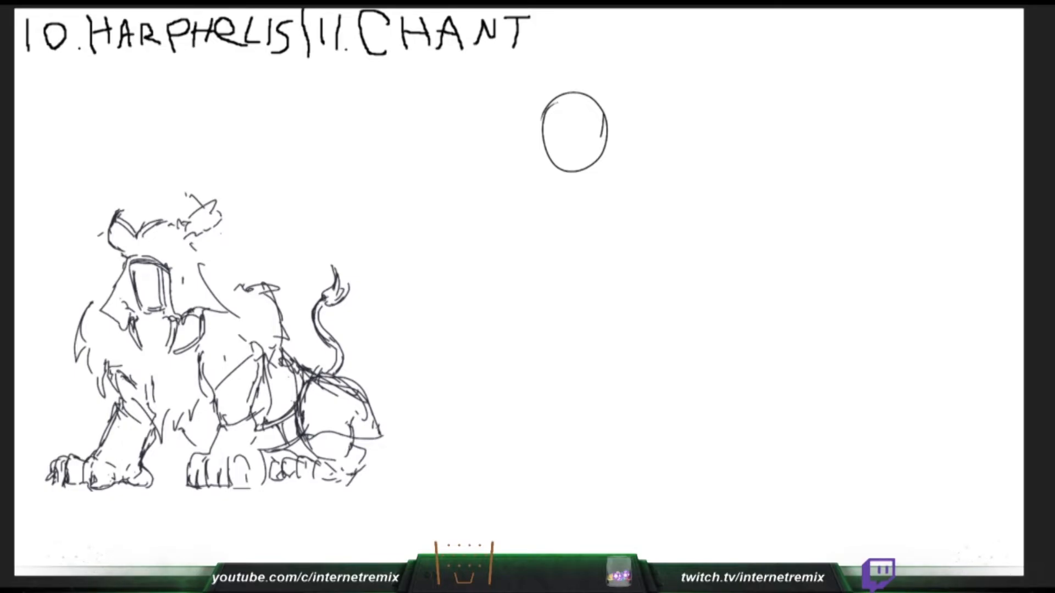
- Continue Chant's inner face line down to a pointed chin below the oval, and try short strokes around Harphelis's upper body
{"action": "left_click_drag", "start_coordinate": [603, 136], "coordinate": [601, 161]}
{"action": "left_click_drag", "start_coordinate": [183, 248], "coordinate": [192, 244]}
{"action": "key", "text": "ctrl+z"}
{"action": "left_click_drag", "start_coordinate": [601, 136], "coordinate": [586, 174]}
{"action": "left_click_drag", "start_coordinate": [139, 249], "coordinate": [145, 258]}
{"action": "key", "text": "ctrl+z"}
{"action": "left_click_drag", "start_coordinate": [602, 151], "coordinate": [580, 185]}
{"action": "key", "text": "ctrl+z"}
{"action": "key", "text": "ctrl+z"}
{"action": "left_click_drag", "start_coordinate": [601, 149], "coordinate": [577, 182]}
{"action": "left_click_drag", "start_coordinate": [130, 207], "coordinate": [159, 203]}
{"action": "key", "text": "ctrl+z"}
{"action": "mouse_move", "coordinate": [552, 151]}
{"action": "left_mouse_down"}
{"action": "mouse_move", "coordinate": [578, 180]}
{"action": "mouse_move", "coordinate": [531, 176]}
{"action": "mouse_move", "coordinate": [566, 192]}
{"action": "left_mouse_up"}
- Sketch Chant's neck and shoulder lines below the head, and add ragged strokes to Harphelis's shoulder piece
{"action": "key", "text": "ctrl+z"}
{"action": "left_click_drag", "start_coordinate": [121, 200], "coordinate": [109, 213]}
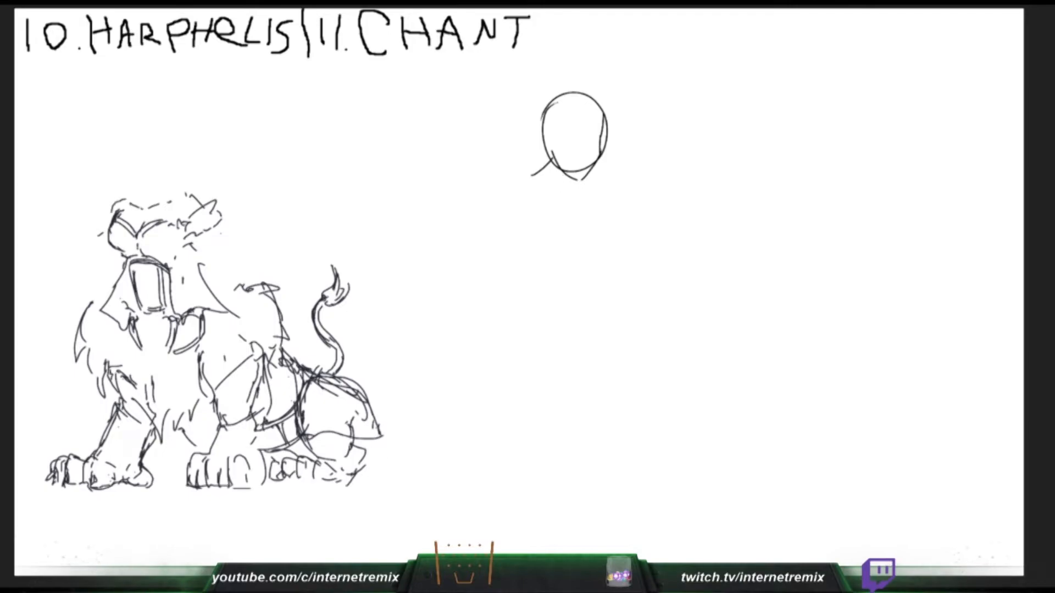
{"action": "left_click_drag", "start_coordinate": [574, 176], "coordinate": [578, 196]}
{"action": "key", "text": "ctrl+z"}
{"action": "key", "text": "ctrl+z"}
{"action": "left_click_drag", "start_coordinate": [111, 211], "coordinate": [97, 221]}
{"action": "left_click_drag", "start_coordinate": [556, 162], "coordinate": [541, 188]}
{"action": "mouse_move", "coordinate": [98, 229]}
{"action": "left_mouse_down"}
{"action": "mouse_move", "coordinate": [103, 236]}
{"action": "mouse_move", "coordinate": [95, 221]}
{"action": "left_mouse_up"}
{"action": "left_click_drag", "start_coordinate": [572, 178], "coordinate": [579, 196]}
{"action": "mouse_move", "coordinate": [539, 166]}
{"action": "left_mouse_down"}
{"action": "mouse_move", "coordinate": [606, 195]}
{"action": "mouse_move", "coordinate": [579, 276]}
{"action": "left_mouse_up"}
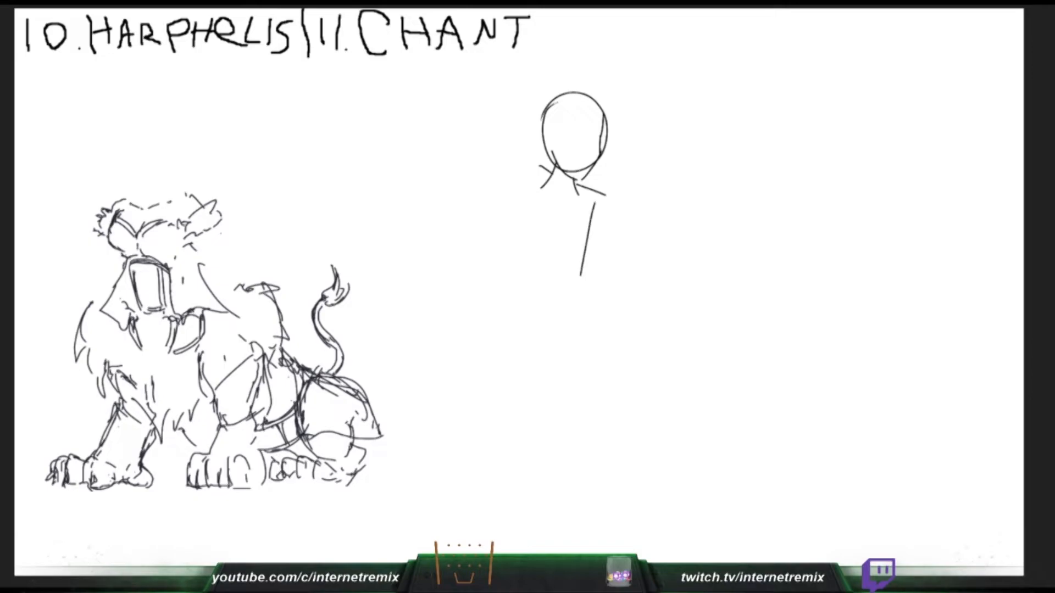
- Draw the two long sides of Chant's torso, and extend the shoulder line outward from the neck
{"action": "key", "text": "ctrl+z"}
{"action": "left_click_drag", "start_coordinate": [585, 205], "coordinate": [582, 292]}
{"action": "key", "text": "ctrl+z"}
{"action": "left_click_drag", "start_coordinate": [585, 238], "coordinate": [580, 312]}
{"action": "key", "text": "ctrl+z"}
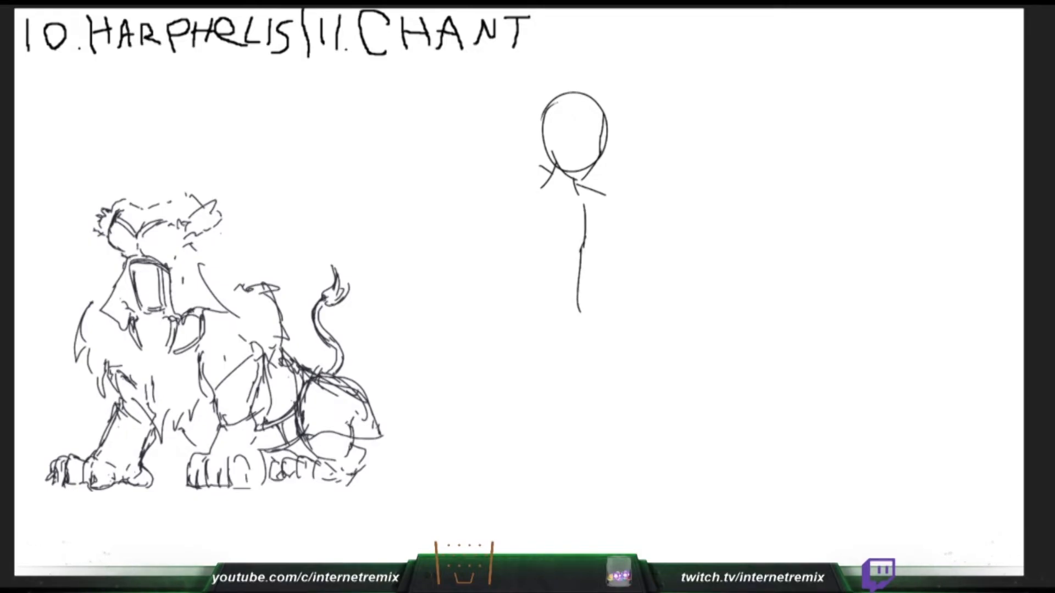
{"action": "mouse_move", "coordinate": [526, 196]}
{"action": "left_mouse_down"}
{"action": "mouse_move", "coordinate": [530, 269]}
{"action": "mouse_move", "coordinate": [514, 317]}
{"action": "left_mouse_up"}
{"action": "left_click_drag", "start_coordinate": [546, 170], "coordinate": [519, 167]}
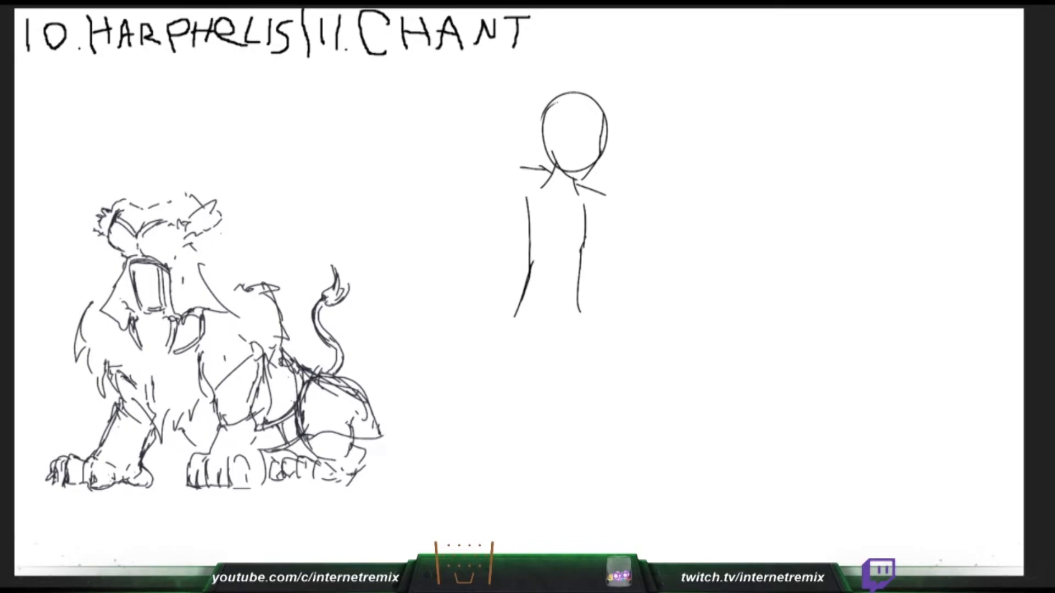
- Sketch a small hand holding an object on Chant's chest, and draw a raised goblet beside Harphelis
{"action": "mouse_move", "coordinate": [562, 211]}
{"action": "left_mouse_down"}
{"action": "mouse_move", "coordinate": [561, 223]}
{"action": "mouse_move", "coordinate": [562, 211]}
{"action": "left_mouse_up"}
{"action": "mouse_move", "coordinate": [62, 198]}
{"action": "left_mouse_down"}
{"action": "mouse_move", "coordinate": [72, 181]}
{"action": "mouse_move", "coordinate": [69, 196]}
{"action": "left_mouse_up"}
{"action": "left_click_drag", "start_coordinate": [562, 201], "coordinate": [569, 211]}
{"action": "left_click_drag", "start_coordinate": [76, 182], "coordinate": [76, 197]}
{"action": "left_click_drag", "start_coordinate": [569, 211], "coordinate": [568, 223]}
{"action": "left_click_drag", "start_coordinate": [78, 177], "coordinate": [82, 193]}
{"action": "left_click_drag", "start_coordinate": [560, 215], "coordinate": [553, 231]}
{"action": "mouse_move", "coordinate": [76, 171]}
{"action": "left_mouse_down"}
{"action": "mouse_move", "coordinate": [76, 204]}
{"action": "mouse_move", "coordinate": [62, 163]}
{"action": "left_mouse_up"}
{"action": "key", "text": "ctrl+z"}
{"action": "left_click_drag", "start_coordinate": [563, 215], "coordinate": [555, 215]}
{"action": "left_click_drag", "start_coordinate": [63, 165], "coordinate": [75, 177]}
{"action": "left_click_drag", "start_coordinate": [64, 162], "coordinate": [88, 160]}
{"action": "left_click_drag", "start_coordinate": [553, 215], "coordinate": [551, 226]}
{"action": "left_click_drag", "start_coordinate": [551, 225], "coordinate": [558, 227]}
{"action": "left_click_drag", "start_coordinate": [88, 159], "coordinate": [80, 177]}
{"action": "left_click_drag", "start_coordinate": [563, 216], "coordinate": [558, 227]}
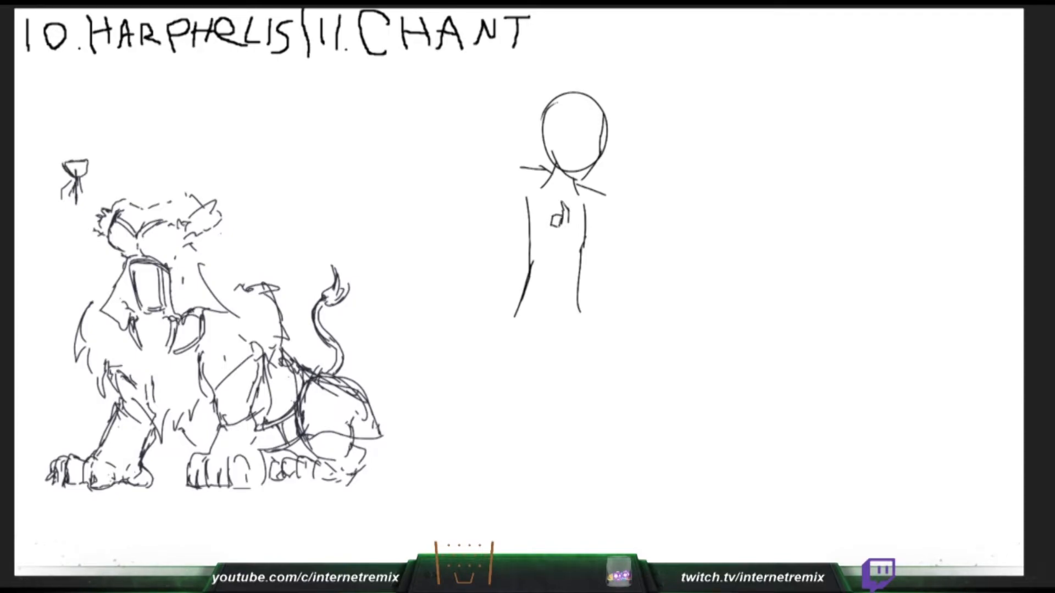
- Draw Harphelis's raised and lowered arms, and sketch Chant's bent arm from the shoulder to the hand
{"action": "mouse_move", "coordinate": [65, 199]}
{"action": "left_mouse_down"}
{"action": "mouse_move", "coordinate": [82, 196]}
{"action": "mouse_move", "coordinate": [83, 210]}
{"action": "mouse_move", "coordinate": [65, 217]}
{"action": "mouse_move", "coordinate": [76, 178]}
{"action": "mouse_move", "coordinate": [77, 217]}
{"action": "mouse_move", "coordinate": [99, 228]}
{"action": "mouse_move", "coordinate": [79, 254]}
{"action": "left_mouse_up"}
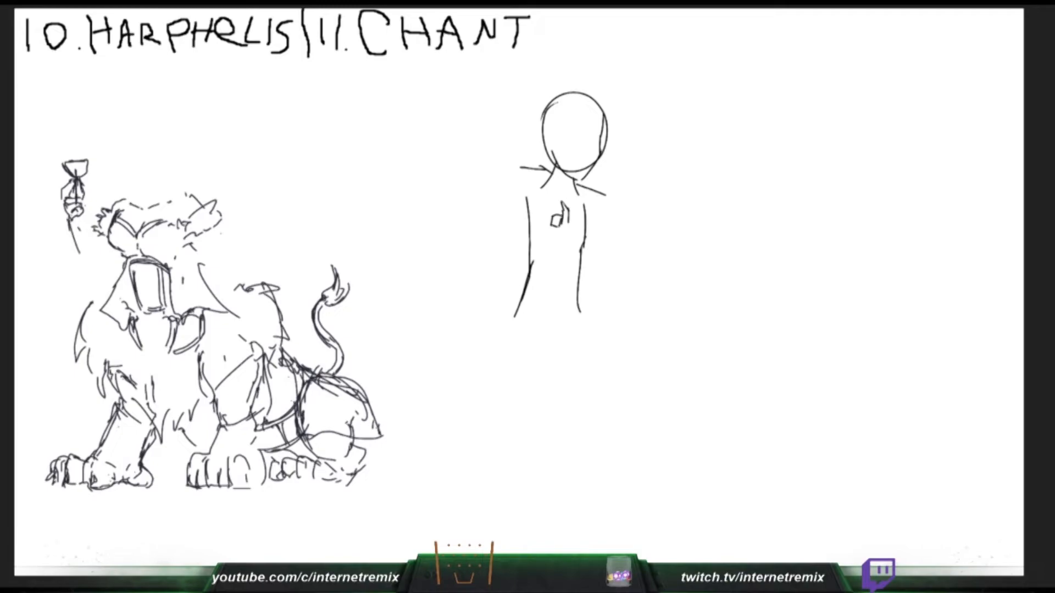
{"action": "mouse_move", "coordinate": [78, 217]}
{"action": "left_mouse_down"}
{"action": "mouse_move", "coordinate": [113, 250]}
{"action": "mouse_move", "coordinate": [84, 261]}
{"action": "left_mouse_up"}
{"action": "mouse_move", "coordinate": [206, 232]}
{"action": "left_mouse_down"}
{"action": "mouse_move", "coordinate": [217, 252]}
{"action": "mouse_move", "coordinate": [203, 267]}
{"action": "left_mouse_up"}
{"action": "left_click_drag", "start_coordinate": [209, 230], "coordinate": [219, 282]}
{"action": "mouse_move", "coordinate": [556, 235]}
{"action": "left_mouse_down"}
{"action": "mouse_move", "coordinate": [562, 247]}
{"action": "mouse_move", "coordinate": [615, 230]}
{"action": "left_mouse_up"}
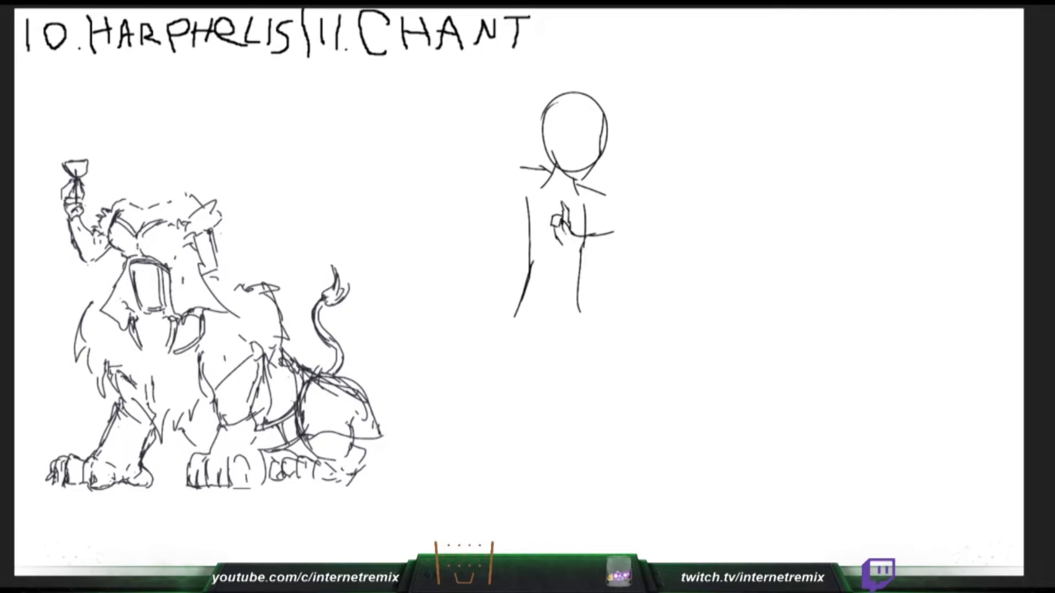
{"action": "left_click_drag", "start_coordinate": [605, 193], "coordinate": [620, 232]}
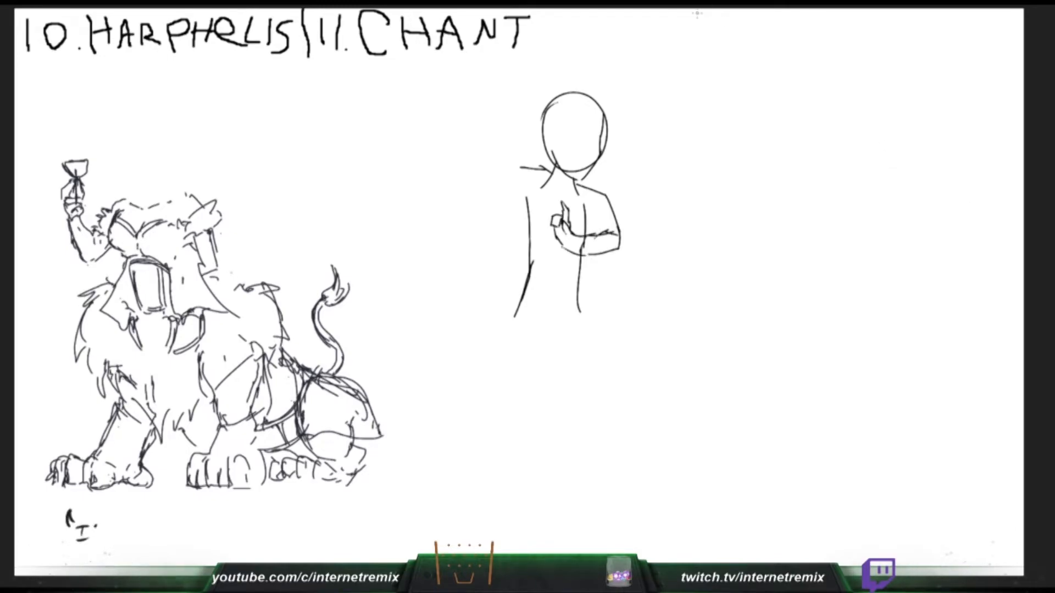
- Draw a vertical divider after the Chant title, rework the sides of Chant's torso, and erase the flared lower edge
{"action": "left_click_drag", "start_coordinate": [687, 8], "coordinate": [693, 55]}
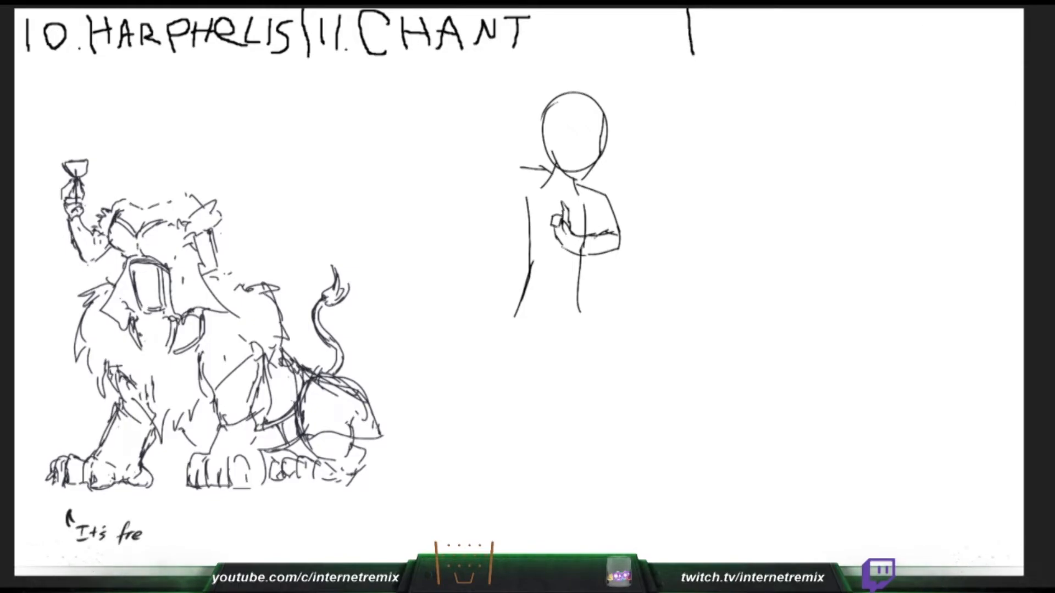
{"action": "left_click_drag", "start_coordinate": [527, 204], "coordinate": [524, 242]}
{"action": "left_click_drag", "start_coordinate": [527, 192], "coordinate": [537, 272]}
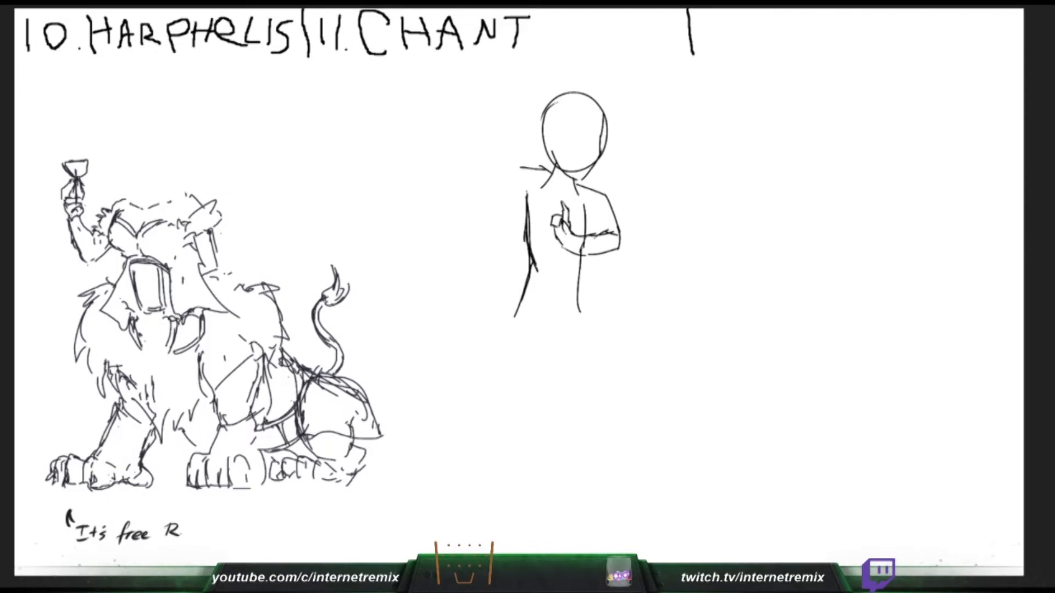
{"action": "left_click_drag", "start_coordinate": [585, 202], "coordinate": [582, 312]}
{"action": "left_click_drag", "start_coordinate": [515, 317], "coordinate": [532, 243]}
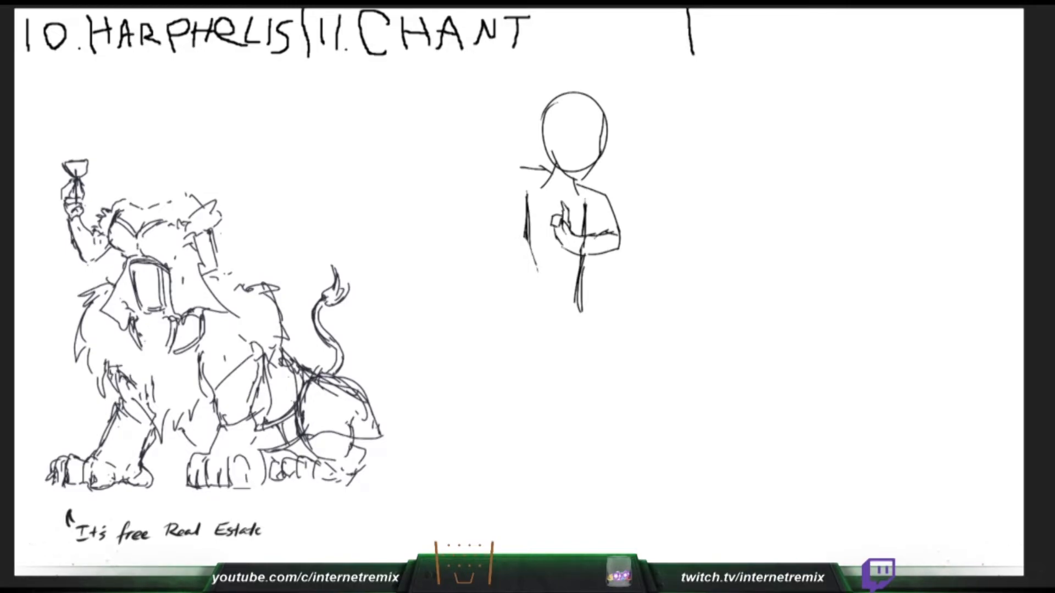
- Extend Chant's outer torso side straight down, add an inner crease at the bent arm, and thin the opposite side
{"action": "left_click_drag", "start_coordinate": [526, 239], "coordinate": [527, 281]}
{"action": "key", "text": "ctrl+z"}
{"action": "left_click_drag", "start_coordinate": [530, 245], "coordinate": [529, 303]}
{"action": "left_click_drag", "start_coordinate": [593, 209], "coordinate": [583, 235]}
{"action": "left_click_drag", "start_coordinate": [596, 209], "coordinate": [584, 236]}
{"action": "left_click_drag", "start_coordinate": [585, 201], "coordinate": [584, 229]}
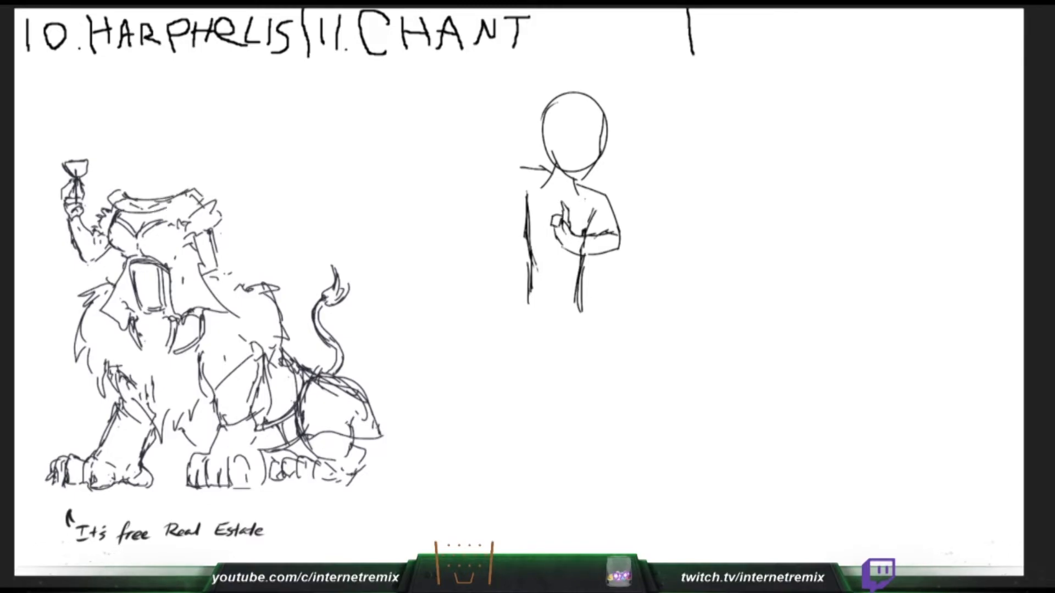
{"action": "key", "text": "ctrl+z"}
{"action": "key", "text": "ctrl+z"}
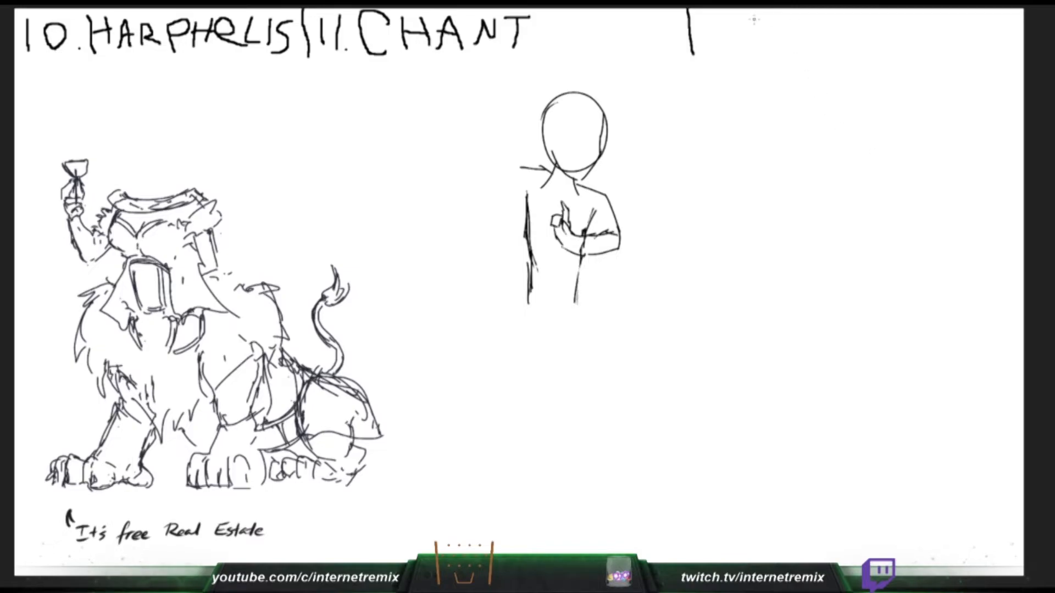
- Write the heading "12. AUGUSTINE" after the divider beside the Chant heading
{"action": "mouse_move", "coordinate": [705, 14]}
{"action": "left_mouse_down"}
{"action": "mouse_move", "coordinate": [703, 41]}
{"action": "mouse_move", "coordinate": [707, 31]}
{"action": "mouse_move", "coordinate": [731, 37]}
{"action": "left_mouse_up"}
{"action": "left_click", "coordinate": [739, 35]}
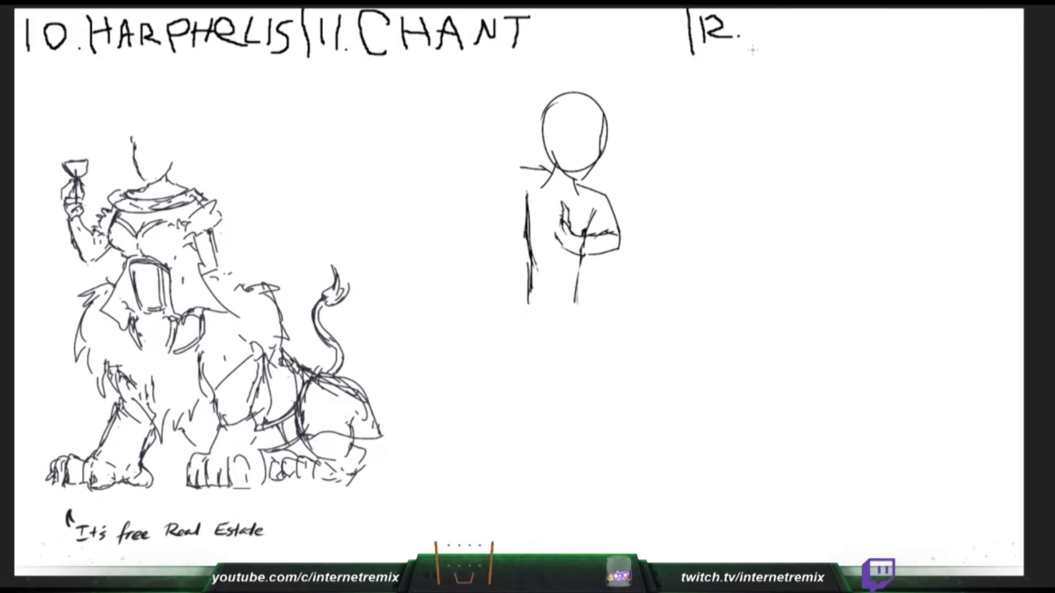
{"action": "mouse_move", "coordinate": [749, 42]}
{"action": "left_mouse_down"}
{"action": "mouse_move", "coordinate": [755, 20]}
{"action": "mouse_move", "coordinate": [773, 38]}
{"action": "mouse_move", "coordinate": [770, 27]}
{"action": "mouse_move", "coordinate": [798, 13]}
{"action": "mouse_move", "coordinate": [809, 27]}
{"action": "mouse_move", "coordinate": [872, 12]}
{"action": "mouse_move", "coordinate": [881, 33]}
{"action": "mouse_move", "coordinate": [896, 10]}
{"action": "mouse_move", "coordinate": [932, 14]}
{"action": "mouse_move", "coordinate": [945, 42]}
{"action": "mouse_move", "coordinate": [965, 20]}
{"action": "mouse_move", "coordinate": [1010, 12]}
{"action": "mouse_move", "coordinate": [1016, 40]}
{"action": "left_mouse_up"}
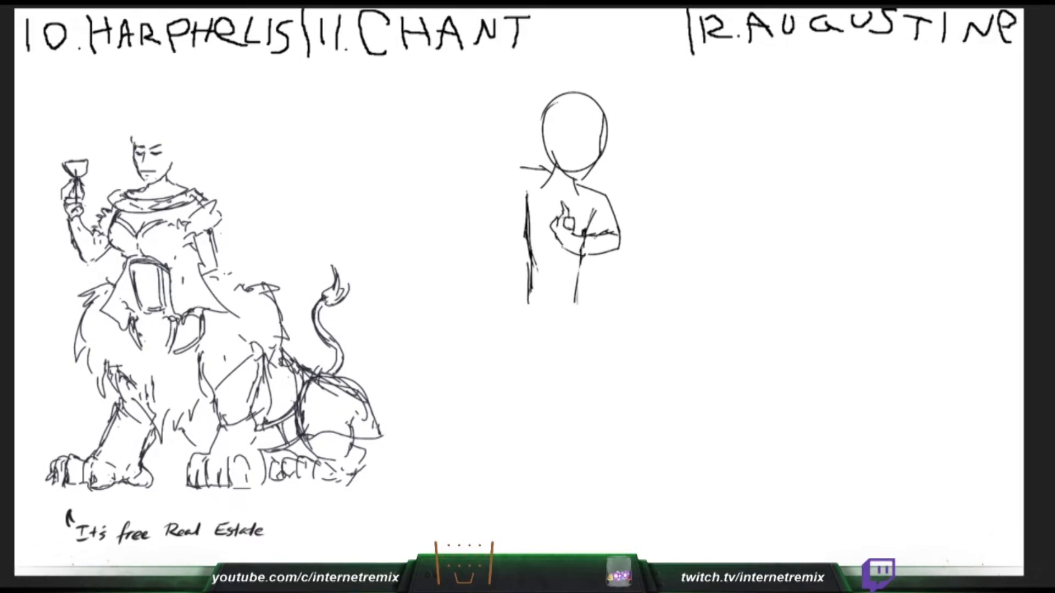
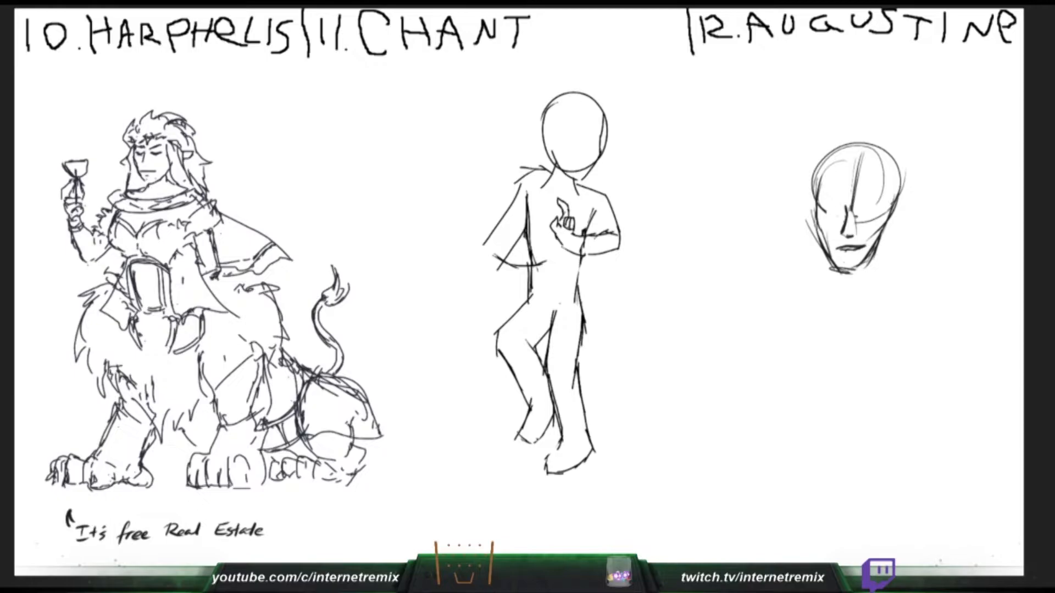
- Redraw the toes of Harphelis's paws and outline the back of Chant's hand at the waist
{"action": "mouse_move", "coordinate": [239, 473]}
{"action": "left_mouse_down"}
{"action": "mouse_move", "coordinate": [241, 487]}
{"action": "mouse_move", "coordinate": [217, 492]}
{"action": "mouse_move", "coordinate": [240, 493]}
{"action": "left_mouse_up"}
{"action": "key", "text": "ctrl+z"}
{"action": "left_click_drag", "start_coordinate": [209, 456], "coordinate": [238, 456]}
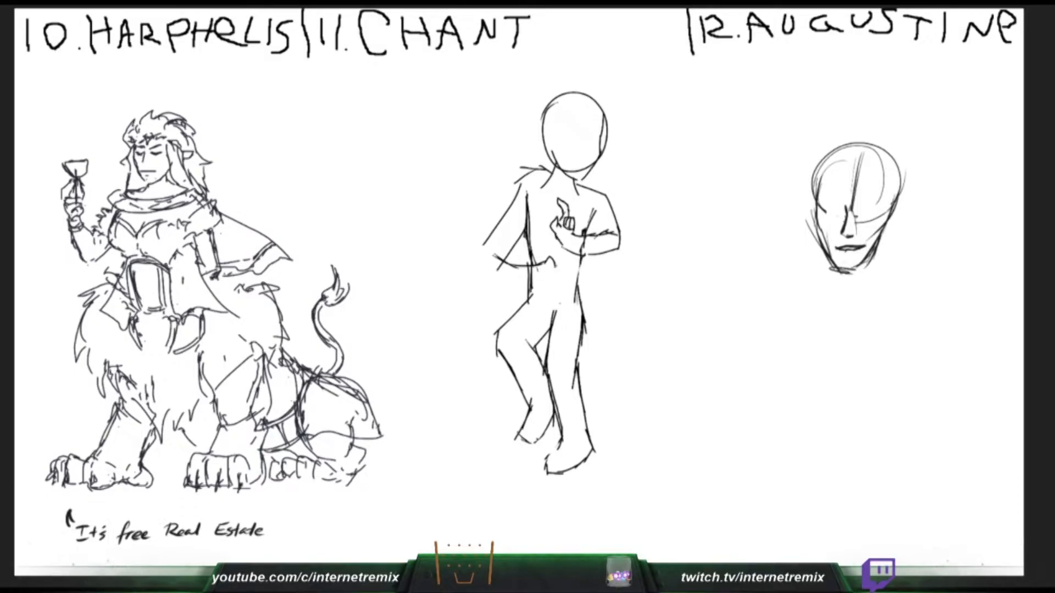
{"action": "left_click_drag", "start_coordinate": [555, 266], "coordinate": [553, 287]}
{"action": "left_click_drag", "start_coordinate": [278, 484], "coordinate": [329, 481]}
{"action": "left_click_drag", "start_coordinate": [187, 464], "coordinate": [201, 453]}
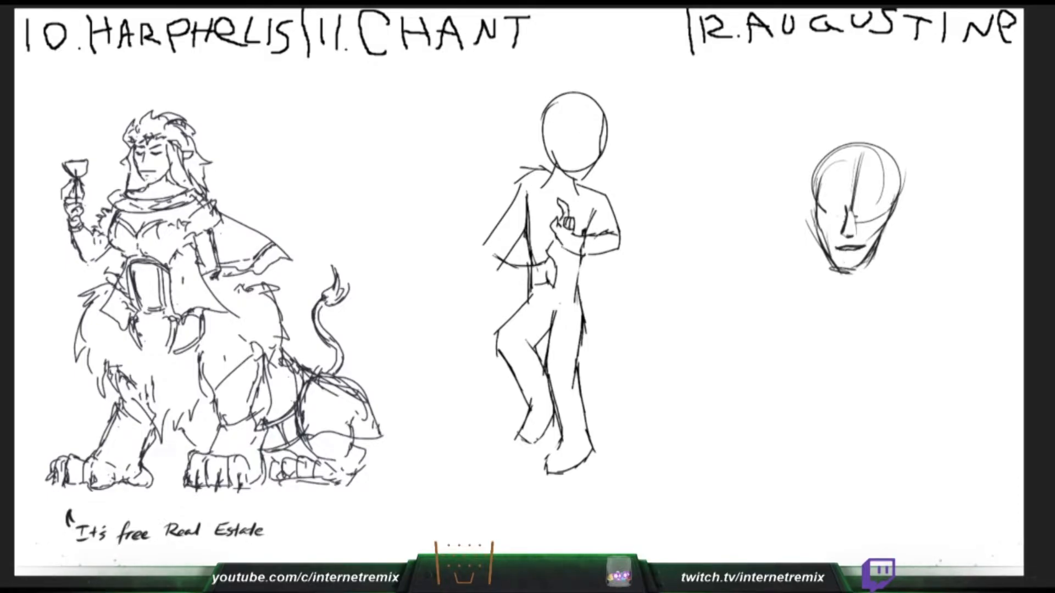
- Outline both of Augustine's almond-shaped eyes and rework the thumb of Chant's hand at the waist
{"action": "mouse_move", "coordinate": [860, 214]}
{"action": "left_mouse_down"}
{"action": "mouse_move", "coordinate": [879, 213]}
{"action": "mouse_move", "coordinate": [860, 216]}
{"action": "left_mouse_up"}
{"action": "left_click_drag", "start_coordinate": [555, 245], "coordinate": [551, 253]}
{"action": "key", "text": "ctrl+z"}
{"action": "mouse_move", "coordinate": [860, 215]}
{"action": "left_mouse_down"}
{"action": "mouse_move", "coordinate": [878, 212]}
{"action": "mouse_move", "coordinate": [861, 217]}
{"action": "left_mouse_up"}
{"action": "left_click_drag", "start_coordinate": [549, 255], "coordinate": [560, 242]}
{"action": "mouse_move", "coordinate": [822, 214]}
{"action": "left_mouse_down"}
{"action": "mouse_move", "coordinate": [840, 211]}
{"action": "mouse_move", "coordinate": [824, 215]}
{"action": "left_mouse_up"}
{"action": "left_click_drag", "start_coordinate": [561, 243], "coordinate": [553, 258]}
{"action": "key", "text": "ctrl+z"}
{"action": "left_click_drag", "start_coordinate": [826, 212], "coordinate": [841, 211]}
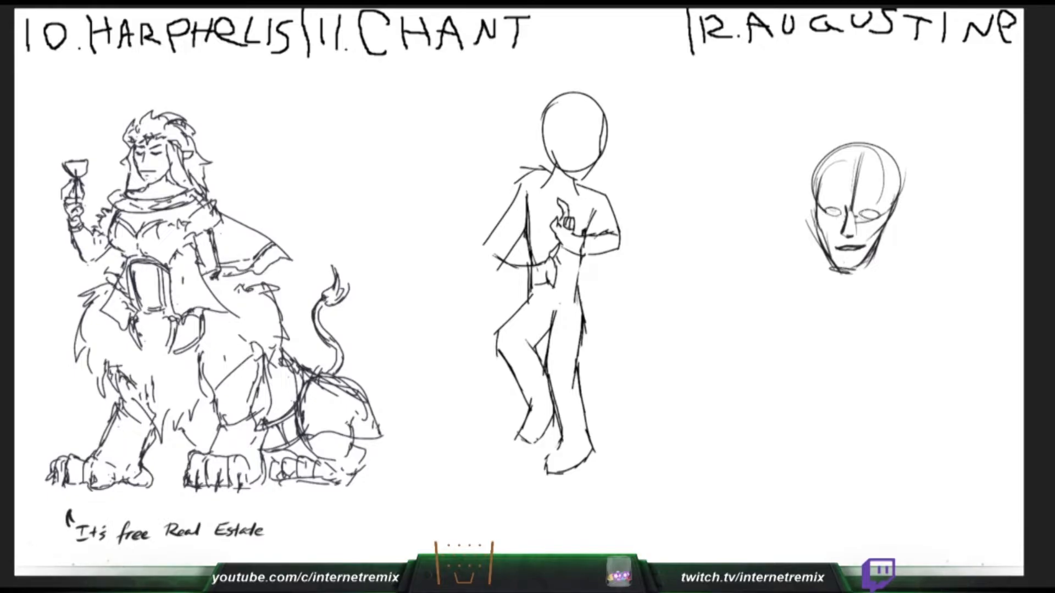
- Redraw Chant's lowered forearm from elbow to waist with fingers on the hand, and add pupils to Augustine's eyes
{"action": "key", "text": "ctrl+z"}
{"action": "left_click_drag", "start_coordinate": [561, 267], "coordinate": [554, 285]}
{"action": "key", "text": "ctrl+z"}
{"action": "key", "text": "ctrl+z"}
{"action": "mouse_move", "coordinate": [487, 242]}
{"action": "left_mouse_down"}
{"action": "mouse_move", "coordinate": [478, 260]}
{"action": "mouse_move", "coordinate": [536, 290]}
{"action": "left_mouse_up"}
{"action": "mouse_move", "coordinate": [495, 252]}
{"action": "left_mouse_down"}
{"action": "mouse_move", "coordinate": [553, 259]}
{"action": "mouse_move", "coordinate": [511, 261]}
{"action": "mouse_move", "coordinate": [518, 256]}
{"action": "left_mouse_up"}
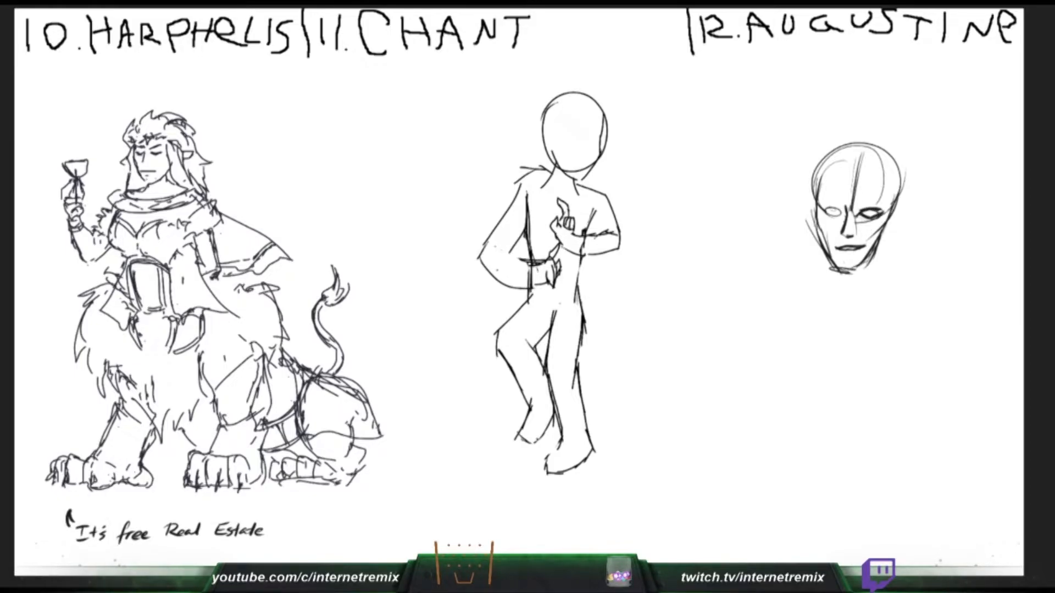
{"action": "mouse_move", "coordinate": [480, 256]}
{"action": "left_mouse_down"}
{"action": "mouse_move", "coordinate": [539, 282]}
{"action": "mouse_move", "coordinate": [512, 288]}
{"action": "mouse_move", "coordinate": [486, 269]}
{"action": "left_mouse_up"}
{"action": "left_click_drag", "start_coordinate": [828, 214], "coordinate": [842, 215]}
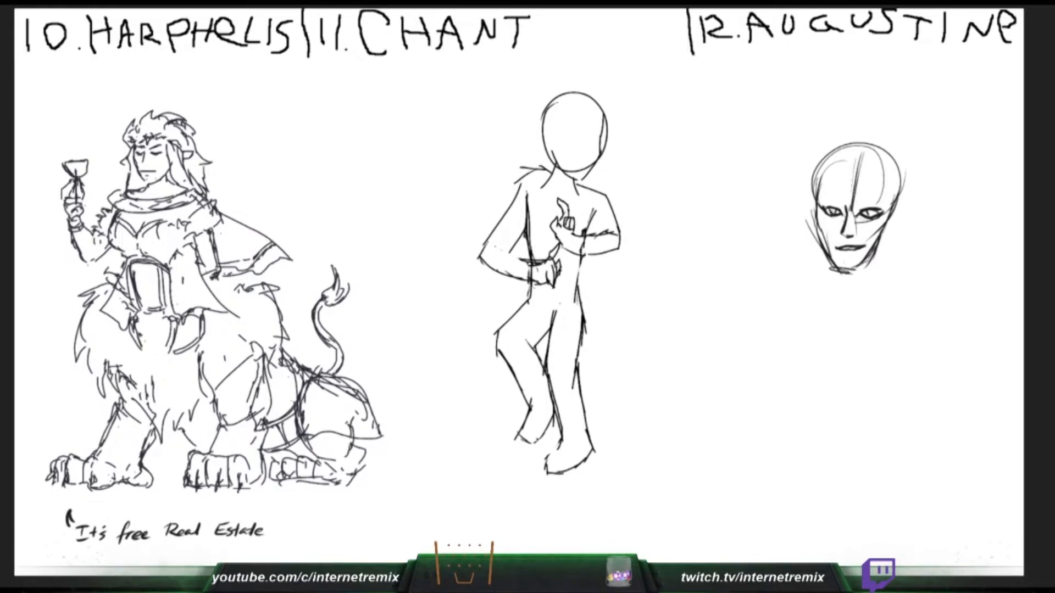
- Try a round curled horn on the side of Chant's head, and undo its strokes
{"action": "left_click_drag", "start_coordinate": [562, 116], "coordinate": [531, 153]}
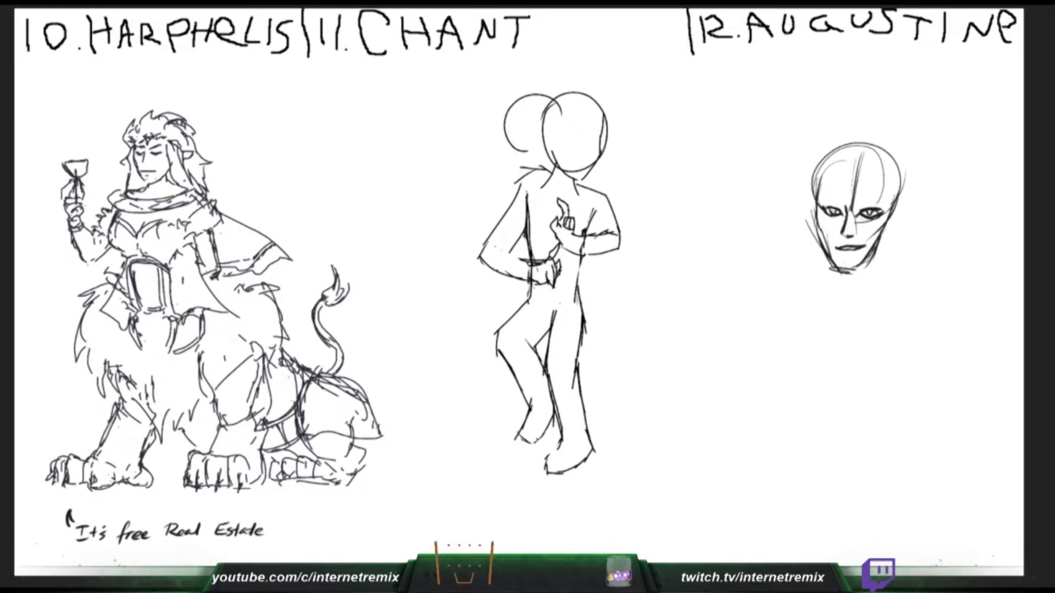
{"action": "key", "text": "ctrl+z"}
{"action": "mouse_move", "coordinate": [556, 95]}
{"action": "left_mouse_down"}
{"action": "mouse_move", "coordinate": [517, 130]}
{"action": "mouse_move", "coordinate": [546, 155]}
{"action": "mouse_move", "coordinate": [538, 151]}
{"action": "left_mouse_up"}
{"action": "key", "text": "ctrl+z"}
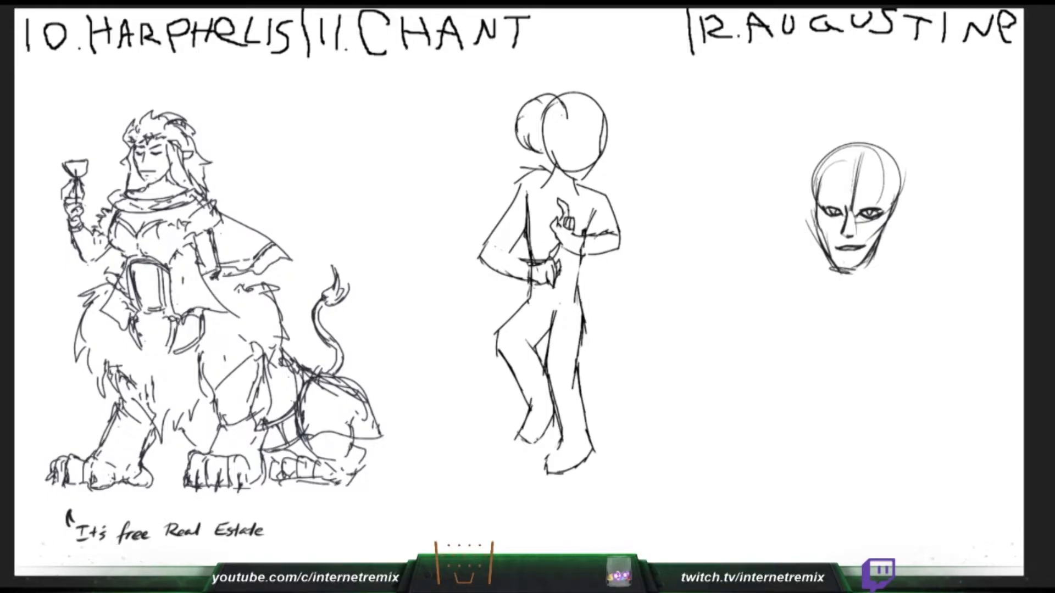
{"action": "key", "text": "ctrl+z"}
{"action": "key", "text": "ctrl+z"}
{"action": "key", "text": "ctrl+z"}
{"action": "key", "text": "ctrl+z"}
{"action": "key", "text": "ctrl+z"}
{"action": "key", "text": "ctrl+z"}
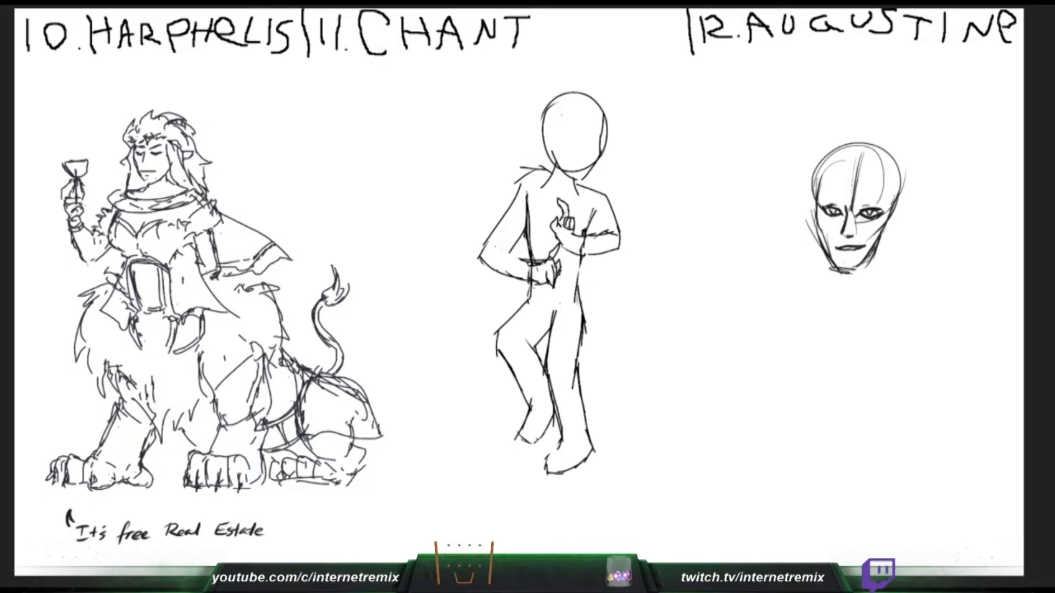
- Darken Augustine's jawline and add cloth folds at Harphelis's hip
{"action": "mouse_move", "coordinate": [830, 252]}
{"action": "left_mouse_down"}
{"action": "mouse_move", "coordinate": [842, 273]}
{"action": "mouse_move", "coordinate": [859, 269]}
{"action": "left_mouse_up"}
{"action": "key", "text": "ctrl+z"}
{"action": "mouse_move", "coordinate": [890, 220]}
{"action": "left_mouse_down"}
{"action": "mouse_move", "coordinate": [867, 259]}
{"action": "mouse_move", "coordinate": [890, 223]}
{"action": "left_mouse_up"}
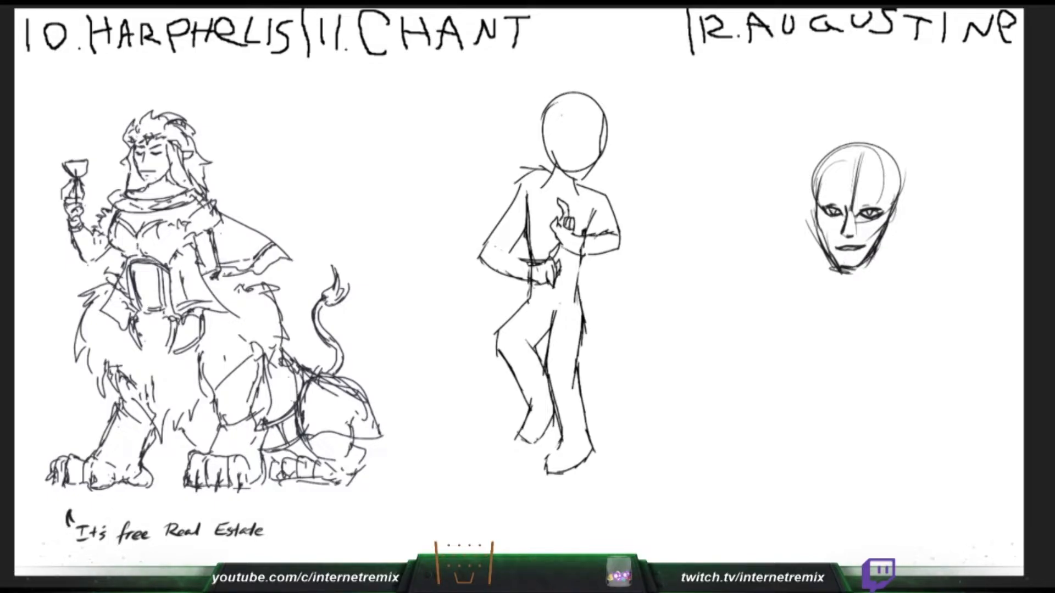
{"action": "left_click_drag", "start_coordinate": [110, 298], "coordinate": [130, 315]}
{"action": "left_click_drag", "start_coordinate": [106, 305], "coordinate": [129, 321]}
{"action": "left_click_drag", "start_coordinate": [561, 115], "coordinate": [590, 150]}
{"action": "key", "text": "ctrl+z"}
- Draw Augustine's neck down to a V at the collarbones, and start Chant's near eye
{"action": "left_click_drag", "start_coordinate": [834, 262], "coordinate": [831, 288]}
{"action": "left_click_drag", "start_coordinate": [830, 257], "coordinate": [832, 290]}
{"action": "mouse_move", "coordinate": [830, 264]}
{"action": "left_mouse_down"}
{"action": "mouse_move", "coordinate": [825, 300]}
{"action": "mouse_move", "coordinate": [844, 317]}
{"action": "mouse_move", "coordinate": [881, 291]}
{"action": "left_mouse_up"}
{"action": "left_click_drag", "start_coordinate": [882, 238], "coordinate": [879, 296]}
{"action": "left_click_drag", "start_coordinate": [869, 278], "coordinate": [879, 298]}
{"action": "key", "text": "ctrl+z"}
{"action": "left_click_drag", "start_coordinate": [876, 255], "coordinate": [872, 270]}
{"action": "left_click_drag", "start_coordinate": [872, 268], "coordinate": [868, 301]}
{"action": "mouse_move", "coordinate": [838, 269]}
{"action": "left_mouse_down"}
{"action": "mouse_move", "coordinate": [835, 303]}
{"action": "mouse_move", "coordinate": [828, 277]}
{"action": "left_mouse_up"}
{"action": "mouse_move", "coordinate": [835, 273]}
{"action": "left_mouse_down"}
{"action": "mouse_move", "coordinate": [831, 313]}
{"action": "mouse_move", "coordinate": [858, 327]}
{"action": "left_mouse_up"}
{"action": "left_click_drag", "start_coordinate": [574, 134], "coordinate": [582, 141]}
{"action": "left_click_drag", "start_coordinate": [854, 327], "coordinate": [882, 315]}
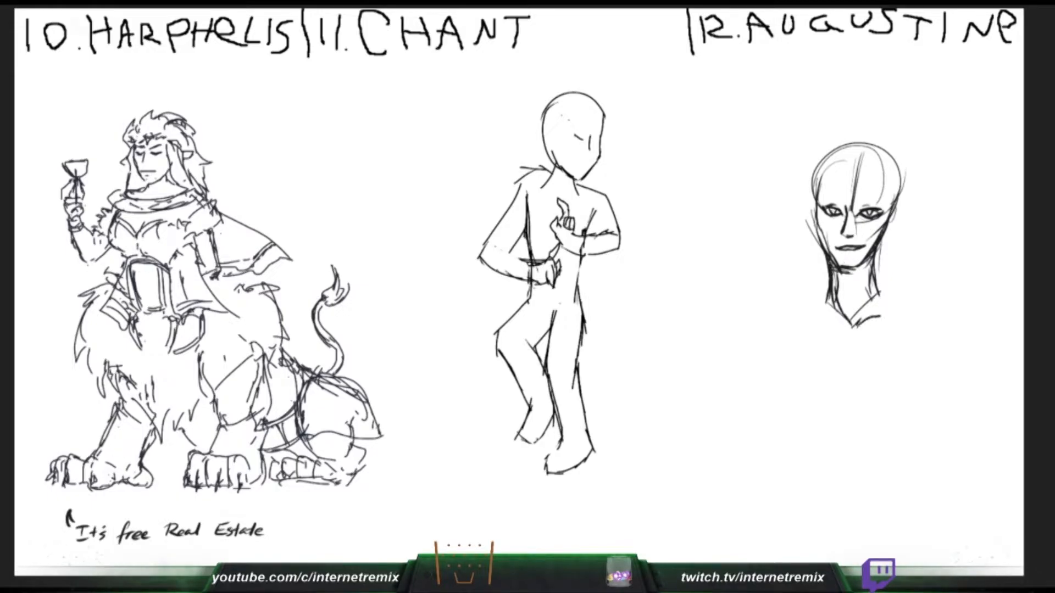
- Draw Chant's slanted near eye filled in black, and try out Augustine's shoulder lines
{"action": "left_click_drag", "start_coordinate": [828, 295], "coordinate": [800, 307]}
{"action": "left_click_drag", "start_coordinate": [571, 141], "coordinate": [582, 144]}
{"action": "left_click_drag", "start_coordinate": [829, 292], "coordinate": [763, 319]}
{"action": "left_click_drag", "start_coordinate": [572, 134], "coordinate": [582, 142]}
{"action": "left_click_drag", "start_coordinate": [879, 293], "coordinate": [901, 305]}
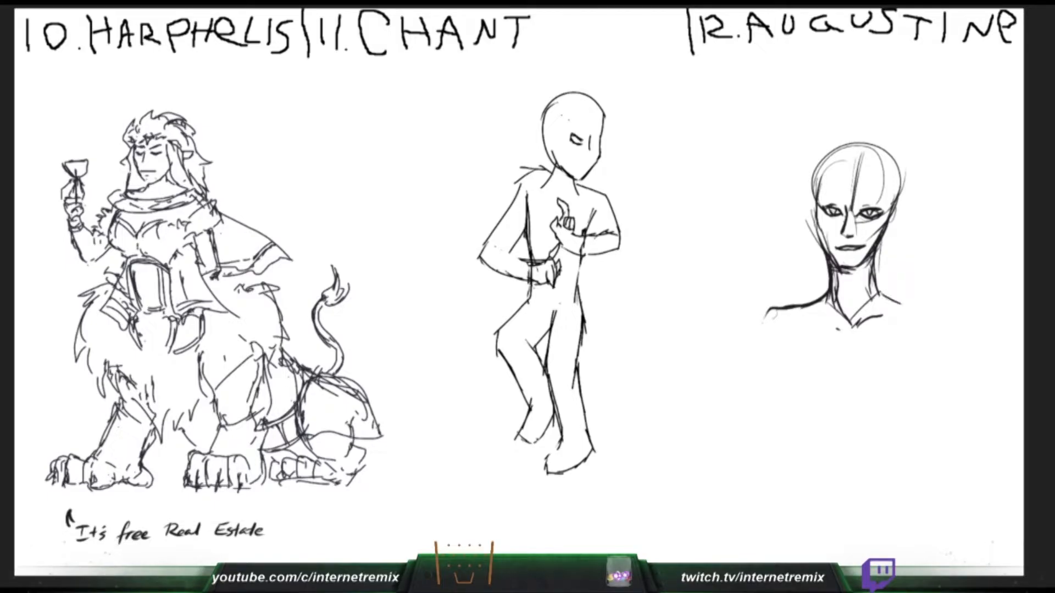
{"action": "key", "text": "ctrl+z"}
{"action": "left_click_drag", "start_coordinate": [829, 279], "coordinate": [797, 301]}
{"action": "left_click_drag", "start_coordinate": [573, 136], "coordinate": [576, 144]}
{"action": "left_click_drag", "start_coordinate": [826, 306], "coordinate": [767, 315]}
{"action": "left_click_drag", "start_coordinate": [573, 137], "coordinate": [579, 144]}
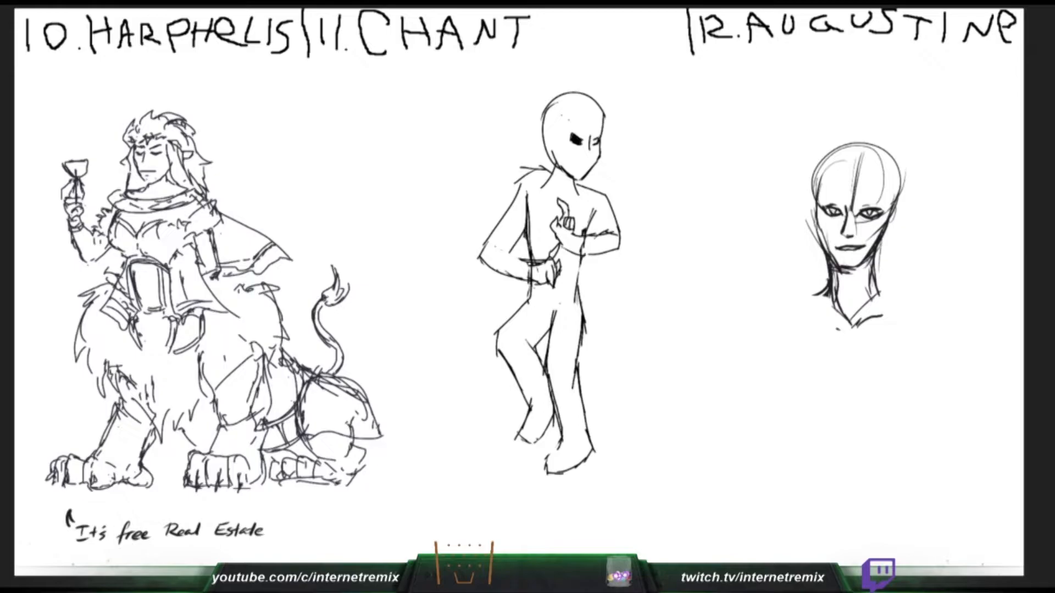
- Draw Augustine's sloping shoulders and one collarbone, and add the top curve of Chant's first horn
{"action": "mouse_move", "coordinate": [830, 278]}
{"action": "left_mouse_down"}
{"action": "mouse_move", "coordinate": [770, 302]}
{"action": "mouse_move", "coordinate": [757, 327]}
{"action": "left_mouse_up"}
{"action": "mouse_move", "coordinate": [878, 265]}
{"action": "left_mouse_down"}
{"action": "mouse_move", "coordinate": [886, 288]}
{"action": "mouse_move", "coordinate": [923, 296]}
{"action": "left_mouse_up"}
{"action": "left_click_drag", "start_coordinate": [921, 296], "coordinate": [933, 309]}
{"action": "mouse_move", "coordinate": [570, 119]}
{"action": "left_mouse_down"}
{"action": "mouse_move", "coordinate": [564, 103]}
{"action": "mouse_move", "coordinate": [530, 102]}
{"action": "left_mouse_up"}
{"action": "left_click_drag", "start_coordinate": [929, 302], "coordinate": [936, 313]}
{"action": "left_click_drag", "start_coordinate": [530, 103], "coordinate": [539, 137]}
{"action": "left_click_drag", "start_coordinate": [933, 305], "coordinate": [940, 314]}
{"action": "key", "text": "ctrl+z"}
{"action": "left_click_drag", "start_coordinate": [567, 116], "coordinate": [527, 102]}
{"action": "left_click_drag", "start_coordinate": [801, 310], "coordinate": [842, 315]}
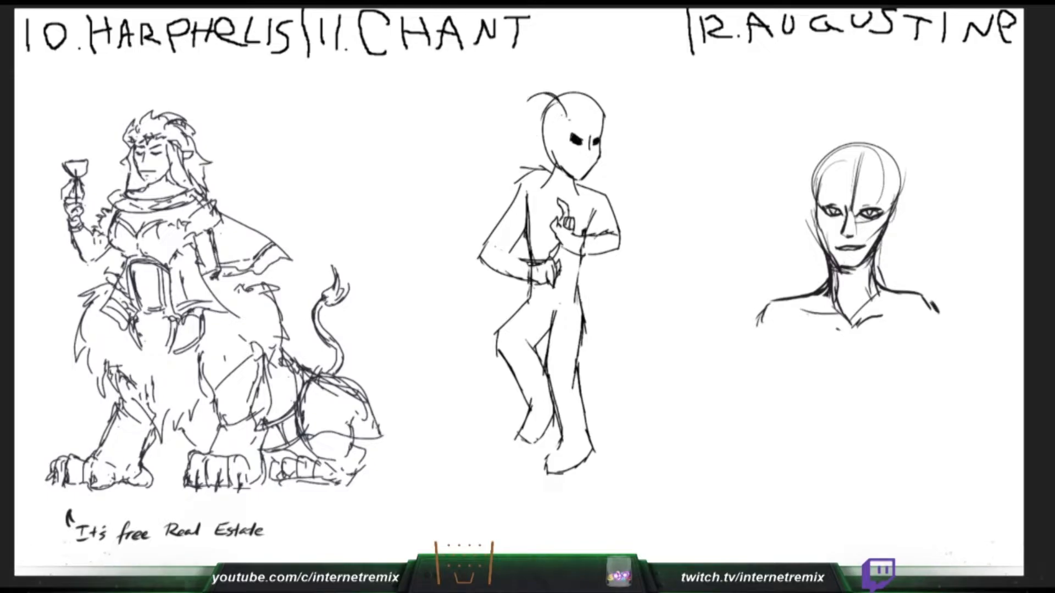
- Curl Chant's first horn into a ram-like spiral, and add Augustine's other collarbone
{"action": "left_click_drag", "start_coordinate": [552, 95], "coordinate": [523, 121]}
{"action": "left_click_drag", "start_coordinate": [882, 317], "coordinate": [903, 316]}
{"action": "mouse_move", "coordinate": [533, 100]}
{"action": "left_mouse_down"}
{"action": "mouse_move", "coordinate": [524, 134]}
{"action": "mouse_move", "coordinate": [536, 147]}
{"action": "mouse_move", "coordinate": [547, 134]}
{"action": "mouse_move", "coordinate": [551, 148]}
{"action": "left_mouse_up"}
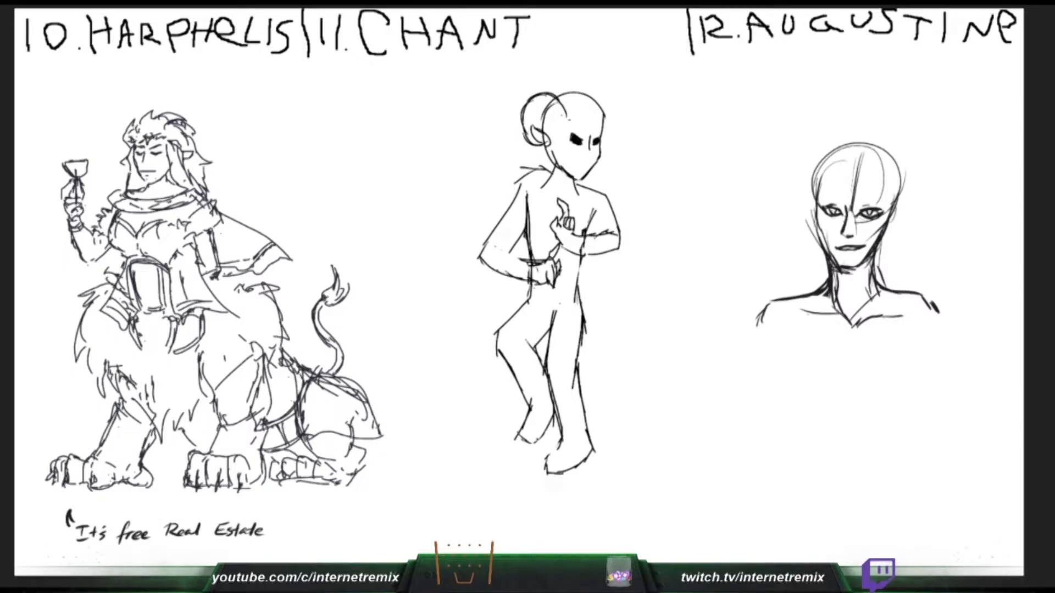
{"action": "mouse_move", "coordinate": [831, 298]}
{"action": "left_mouse_down"}
{"action": "mouse_move", "coordinate": [833, 272]}
{"action": "mouse_move", "coordinate": [836, 299]}
{"action": "left_mouse_up"}
{"action": "mouse_move", "coordinate": [531, 113]}
{"action": "left_mouse_down"}
{"action": "mouse_move", "coordinate": [550, 129]}
{"action": "mouse_move", "coordinate": [541, 129]}
{"action": "left_mouse_up"}
- Draw the outer curve of Chant's second horn and a long drooping ear on one side of Augustine's head
{"action": "mouse_move", "coordinate": [600, 97]}
{"action": "left_mouse_down"}
{"action": "mouse_move", "coordinate": [593, 110]}
{"action": "mouse_move", "coordinate": [591, 92]}
{"action": "mouse_move", "coordinate": [620, 112]}
{"action": "mouse_move", "coordinate": [607, 130]}
{"action": "mouse_move", "coordinate": [605, 111]}
{"action": "left_mouse_up"}
{"action": "key", "text": "ctrl+z"}
{"action": "key", "text": "ctrl+z"}
{"action": "key", "text": "ctrl+z"}
{"action": "key", "text": "ctrl+z"}
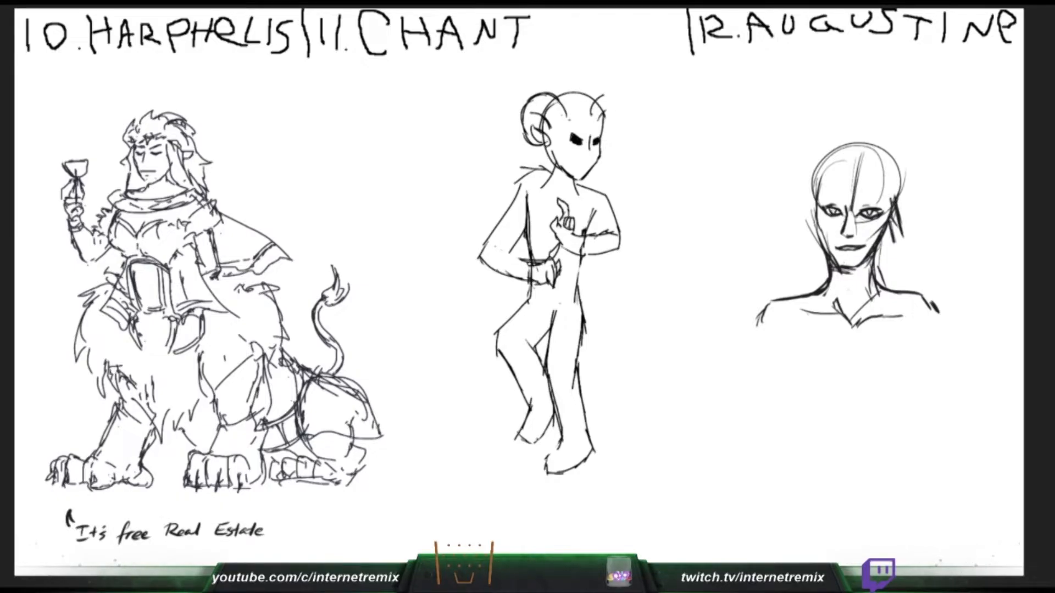
{"action": "key", "text": "ctrl+z"}
{"action": "left_click_drag", "start_coordinate": [888, 222], "coordinate": [902, 261]}
{"action": "left_click_drag", "start_coordinate": [612, 98], "coordinate": [597, 114]}
{"action": "left_click_drag", "start_coordinate": [899, 259], "coordinate": [911, 260]}
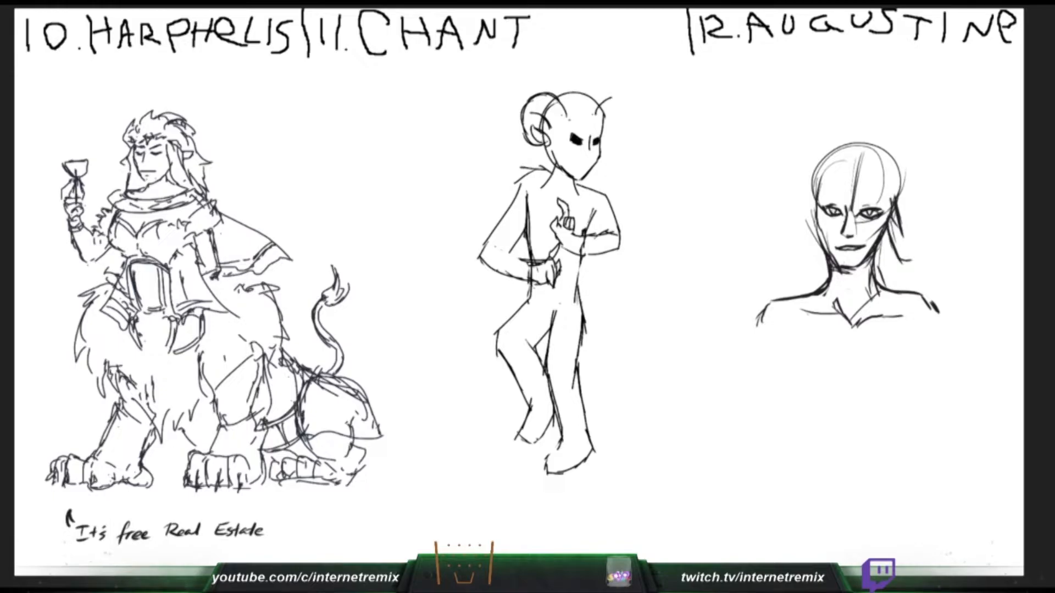
{"action": "left_click_drag", "start_coordinate": [897, 206], "coordinate": [914, 257]}
{"action": "left_click_drag", "start_coordinate": [608, 100], "coordinate": [616, 146]}
- Draw Augustine's opposite drooping ear flaring outward to a point, and sketch the lower curl of Chant's second horn
{"action": "left_click_drag", "start_coordinate": [817, 199], "coordinate": [801, 261]}
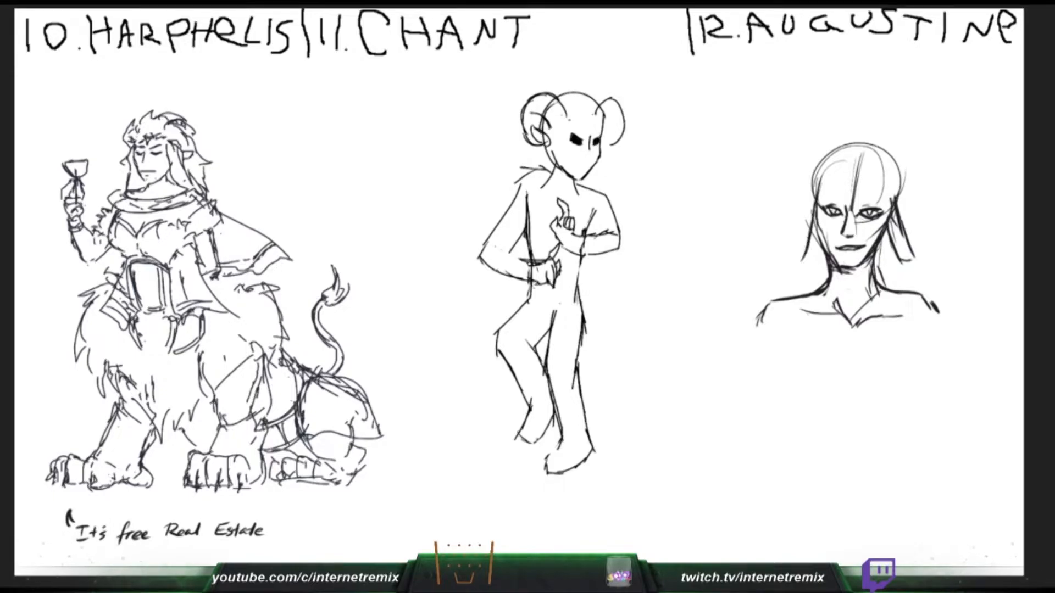
{"action": "left_click_drag", "start_coordinate": [602, 124], "coordinate": [620, 139]}
{"action": "key", "text": "ctrl+z"}
{"action": "key", "text": "ctrl+z"}
{"action": "key", "text": "ctrl+z"}
{"action": "left_click_drag", "start_coordinate": [816, 203], "coordinate": [795, 241]}
{"action": "left_click_drag", "start_coordinate": [624, 124], "coordinate": [604, 142]}
{"action": "left_click_drag", "start_coordinate": [626, 124], "coordinate": [615, 148]}
{"action": "left_click_drag", "start_coordinate": [814, 211], "coordinate": [787, 250]}
{"action": "left_click_drag", "start_coordinate": [602, 143], "coordinate": [616, 149]}
{"action": "left_click_drag", "start_coordinate": [786, 251], "coordinate": [797, 254]}
{"action": "left_click_drag", "start_coordinate": [603, 122], "coordinate": [602, 142]}
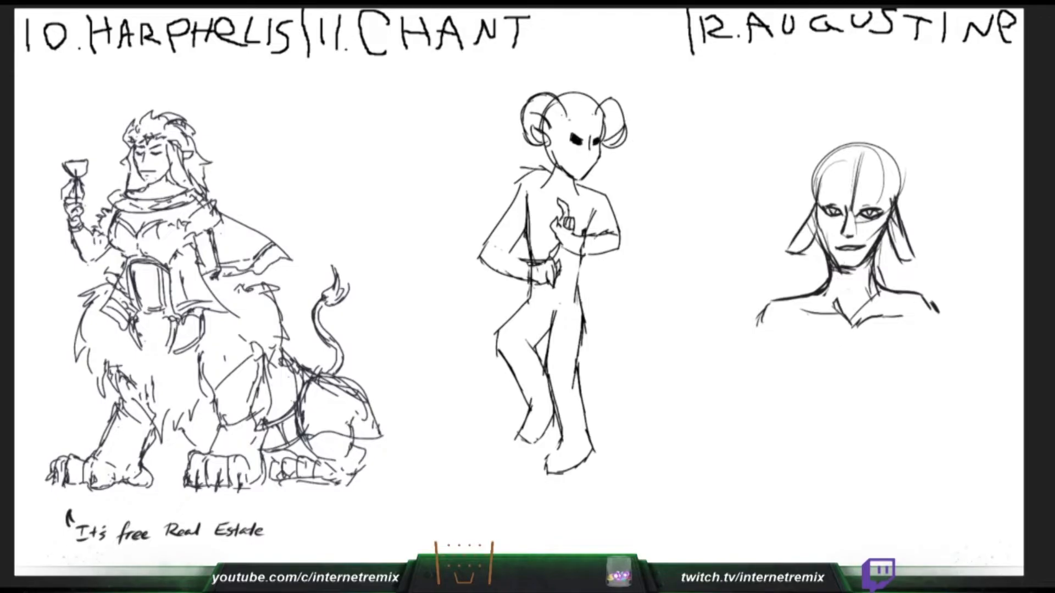
- Redraw the curl of Chant's second horn with an upturned pointed tip, and add inner lines to Augustine's ears
{"action": "key", "text": "ctrl+z"}
{"action": "left_click_drag", "start_coordinate": [810, 231], "coordinate": [788, 251]}
{"action": "left_click_drag", "start_coordinate": [604, 117], "coordinate": [605, 143]}
{"action": "left_click_drag", "start_coordinate": [818, 210], "coordinate": [810, 230]}
{"action": "key", "text": "ctrl+z"}
{"action": "left_click_drag", "start_coordinate": [606, 144], "coordinate": [625, 129]}
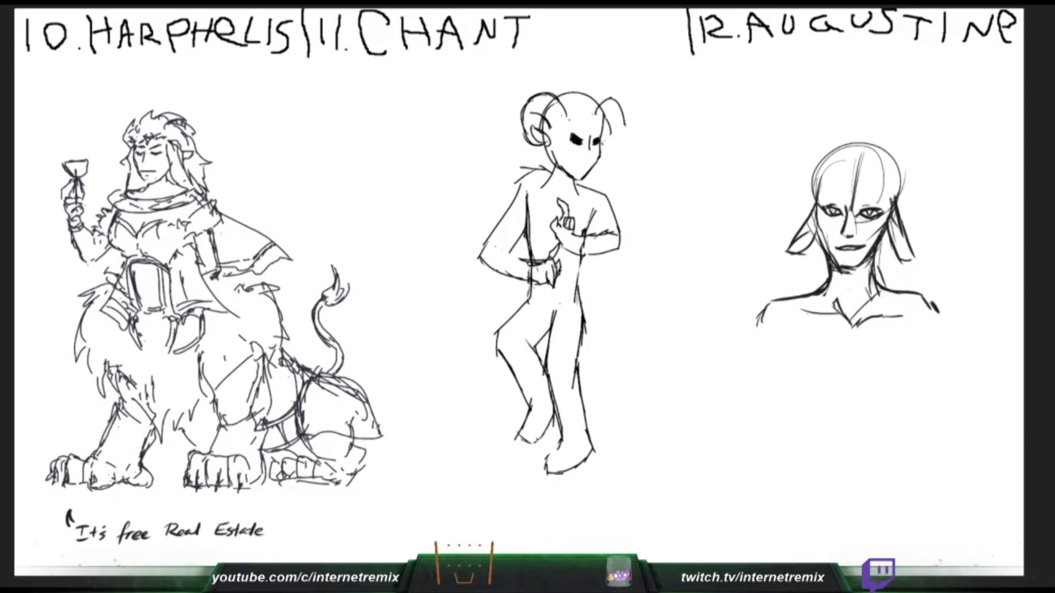
{"action": "mouse_move", "coordinate": [808, 229]}
{"action": "left_mouse_down"}
{"action": "mouse_move", "coordinate": [797, 241]}
{"action": "mouse_move", "coordinate": [807, 232]}
{"action": "left_mouse_up"}
{"action": "left_click_drag", "start_coordinate": [892, 218], "coordinate": [911, 254]}
{"action": "left_click_drag", "start_coordinate": [608, 133], "coordinate": [630, 117]}
{"action": "left_click_drag", "start_coordinate": [629, 119], "coordinate": [607, 144]}
{"action": "left_click_drag", "start_coordinate": [803, 255], "coordinate": [822, 226]}
{"action": "left_click_drag", "start_coordinate": [610, 127], "coordinate": [603, 145]}
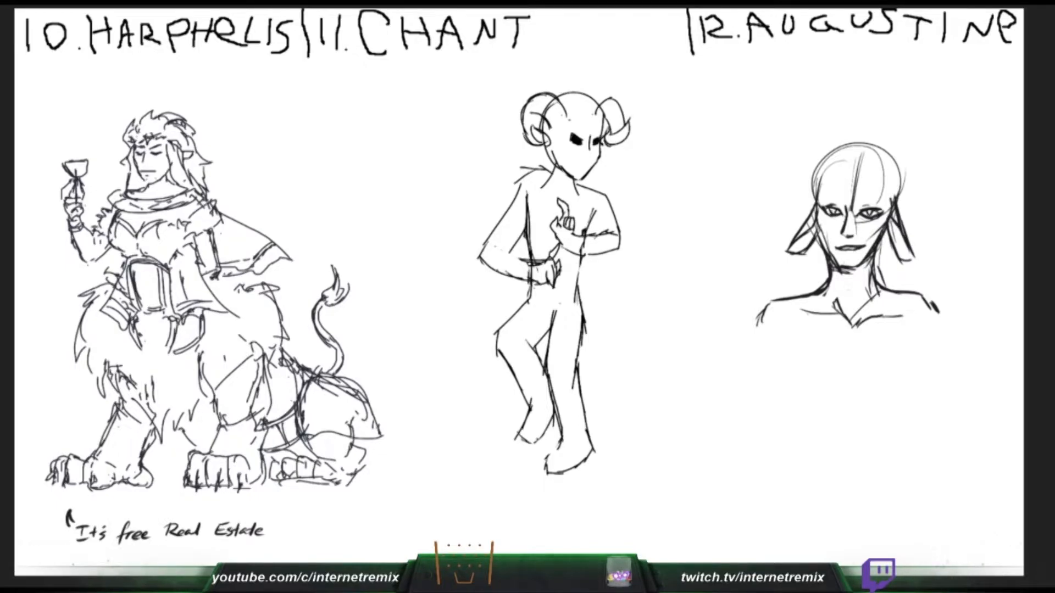
- Add curved ridges along Chant's horns, and draw Augustine's slanted eyebrows
{"action": "mouse_move", "coordinate": [604, 116]}
{"action": "left_mouse_down"}
{"action": "mouse_move", "coordinate": [618, 105]}
{"action": "mouse_move", "coordinate": [550, 123]}
{"action": "mouse_move", "coordinate": [536, 112]}
{"action": "mouse_move", "coordinate": [546, 143]}
{"action": "left_mouse_up"}
{"action": "key", "text": "ctrl+z"}
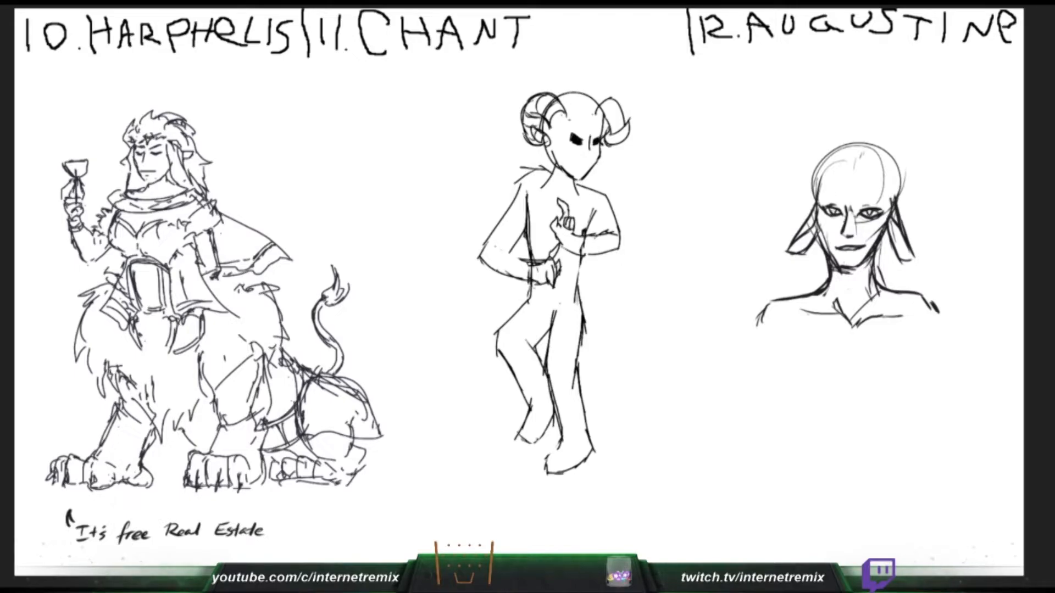
{"action": "left_click_drag", "start_coordinate": [614, 106], "coordinate": [602, 114]}
{"action": "mouse_move", "coordinate": [621, 106]}
{"action": "left_mouse_down"}
{"action": "mouse_move", "coordinate": [609, 123]}
{"action": "mouse_move", "coordinate": [621, 136]}
{"action": "left_mouse_up"}
{"action": "left_click_drag", "start_coordinate": [623, 133], "coordinate": [607, 145]}
{"action": "mouse_move", "coordinate": [856, 204]}
{"action": "left_mouse_down"}
{"action": "mouse_move", "coordinate": [878, 199]}
{"action": "mouse_move", "coordinate": [841, 202]}
{"action": "left_mouse_up"}
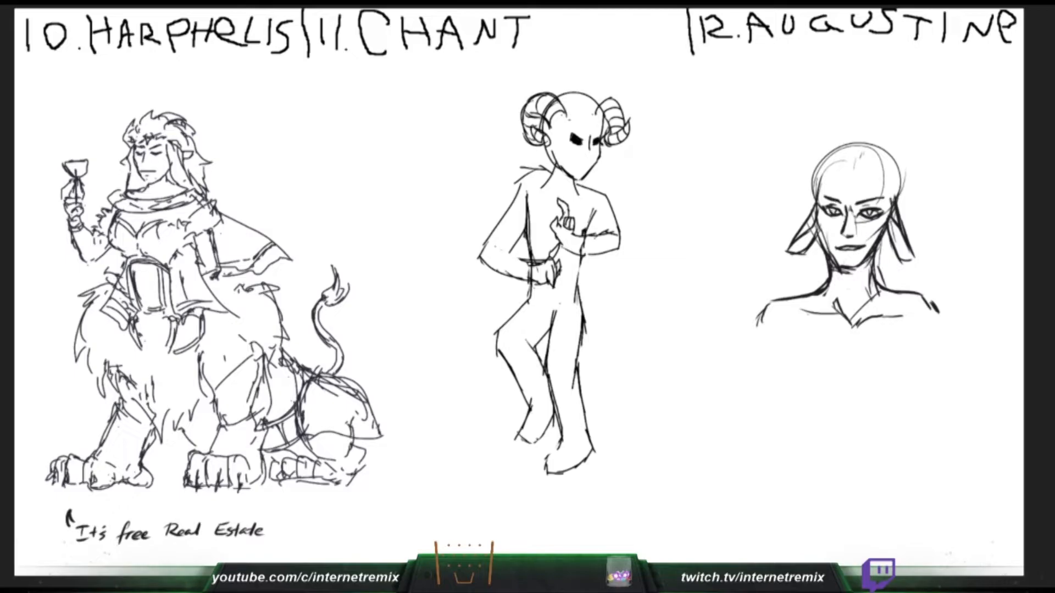
- Try a hairline across Chant's forehead and a horn base on Augustine's brow, and undo the strokes
{"action": "mouse_move", "coordinate": [567, 106]}
{"action": "left_mouse_down"}
{"action": "mouse_move", "coordinate": [562, 127]}
{"action": "mouse_move", "coordinate": [592, 131]}
{"action": "left_mouse_up"}
{"action": "left_click_drag", "start_coordinate": [853, 181], "coordinate": [900, 169]}
{"action": "key", "text": "ctrl+z"}
{"action": "key", "text": "ctrl+z"}
- Draw Chant's hairline between the horns and the base of a horn on Augustine's forehead
{"action": "key", "text": "ctrl+z"}
{"action": "key", "text": "ctrl+z"}
{"action": "key", "text": "ctrl+z"}
{"action": "key", "text": "ctrl+z"}
{"action": "key", "text": "ctrl+z"}
{"action": "key", "text": "ctrl+z"}
{"action": "key", "text": "ctrl+z"}
{"action": "left_click_drag", "start_coordinate": [566, 116], "coordinate": [580, 116]}
{"action": "key", "text": "ctrl+z"}
{"action": "left_click_drag", "start_coordinate": [871, 182], "coordinate": [896, 173]}
{"action": "left_click_drag", "start_coordinate": [580, 117], "coordinate": [588, 121]}
{"action": "left_click_drag", "start_coordinate": [879, 177], "coordinate": [906, 170]}
{"action": "left_click_drag", "start_coordinate": [550, 130], "coordinate": [550, 138]}
{"action": "mouse_move", "coordinate": [887, 172]}
{"action": "left_mouse_down"}
{"action": "mouse_move", "coordinate": [906, 141]}
{"action": "mouse_move", "coordinate": [890, 171]}
{"action": "left_mouse_up"}
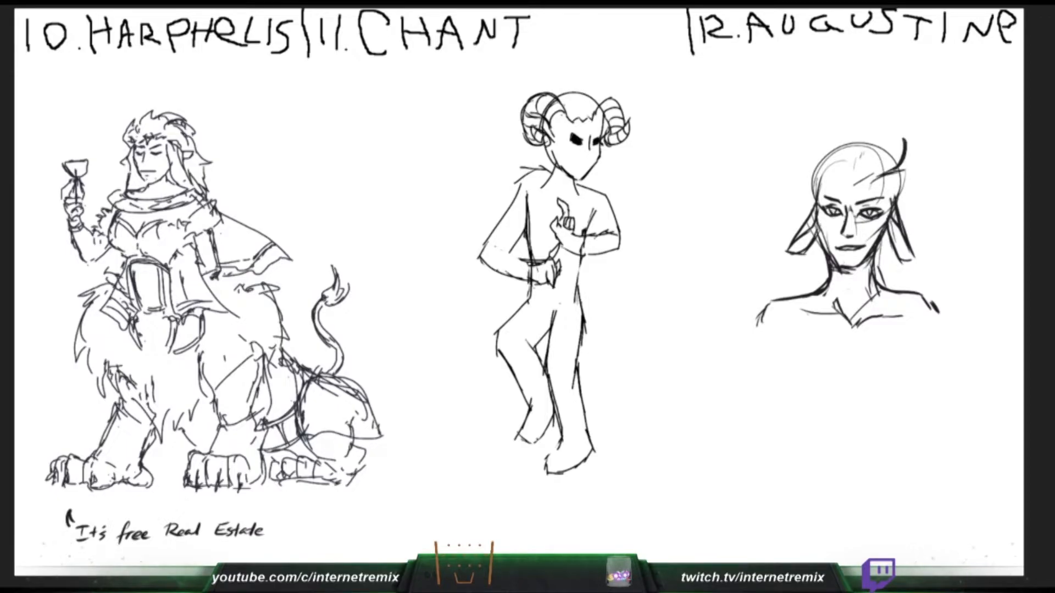
- Shape Augustine's horn as an upward curve ending in a ball, and add Chant's sideburn and hair strands on top
{"action": "left_click_drag", "start_coordinate": [551, 141], "coordinate": [558, 151]}
{"action": "left_click_drag", "start_coordinate": [917, 144], "coordinate": [917, 169]}
{"action": "left_click_drag", "start_coordinate": [555, 150], "coordinate": [559, 158]}
{"action": "mouse_move", "coordinate": [918, 142]}
{"action": "left_mouse_down"}
{"action": "mouse_move", "coordinate": [917, 171]}
{"action": "mouse_move", "coordinate": [884, 189]}
{"action": "left_mouse_up"}
{"action": "left_click_drag", "start_coordinate": [915, 138], "coordinate": [919, 153]}
{"action": "left_click_drag", "start_coordinate": [561, 95], "coordinate": [578, 113]}
{"action": "key", "text": "ctrl+z"}
{"action": "mouse_move", "coordinate": [901, 125]}
{"action": "left_mouse_down"}
{"action": "mouse_move", "coordinate": [891, 140]}
{"action": "mouse_move", "coordinate": [915, 129]}
{"action": "left_mouse_up"}
{"action": "left_click_drag", "start_coordinate": [914, 129], "coordinate": [898, 136]}
{"action": "left_click_drag", "start_coordinate": [583, 94], "coordinate": [555, 97]}
{"action": "mouse_move", "coordinate": [899, 126]}
{"action": "left_mouse_down"}
{"action": "mouse_move", "coordinate": [912, 134]}
{"action": "mouse_move", "coordinate": [889, 145]}
{"action": "mouse_move", "coordinate": [886, 172]}
{"action": "mouse_move", "coordinate": [871, 177]}
{"action": "left_mouse_up"}
{"action": "left_click_drag", "start_coordinate": [549, 146], "coordinate": [540, 162]}
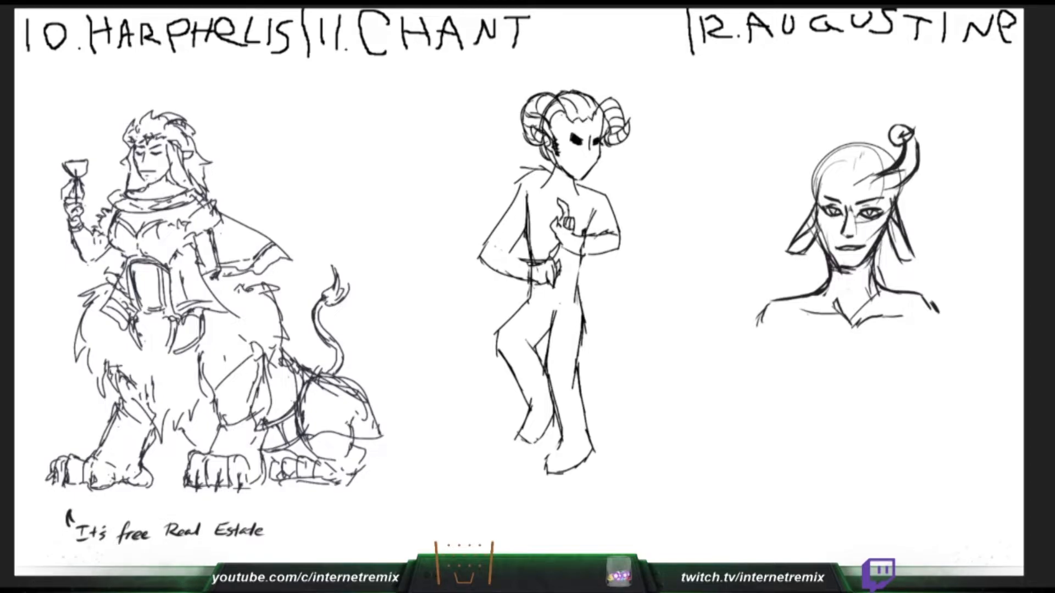
- Draw a tuft of hair flicking out behind Chant's neck, and start the base of Augustine's second horn
{"action": "left_click_drag", "start_coordinate": [823, 171], "coordinate": [834, 176]}
{"action": "left_click_drag", "start_coordinate": [544, 148], "coordinate": [507, 171]}
{"action": "key", "text": "ctrl+z"}
{"action": "left_click_drag", "start_coordinate": [813, 177], "coordinate": [826, 193]}
{"action": "left_click_drag", "start_coordinate": [541, 150], "coordinate": [505, 153]}
{"action": "left_click_drag", "start_coordinate": [507, 154], "coordinate": [526, 163]}
{"action": "left_click_drag", "start_coordinate": [833, 175], "coordinate": [819, 161]}
{"action": "left_click_drag", "start_coordinate": [530, 161], "coordinate": [513, 163]}
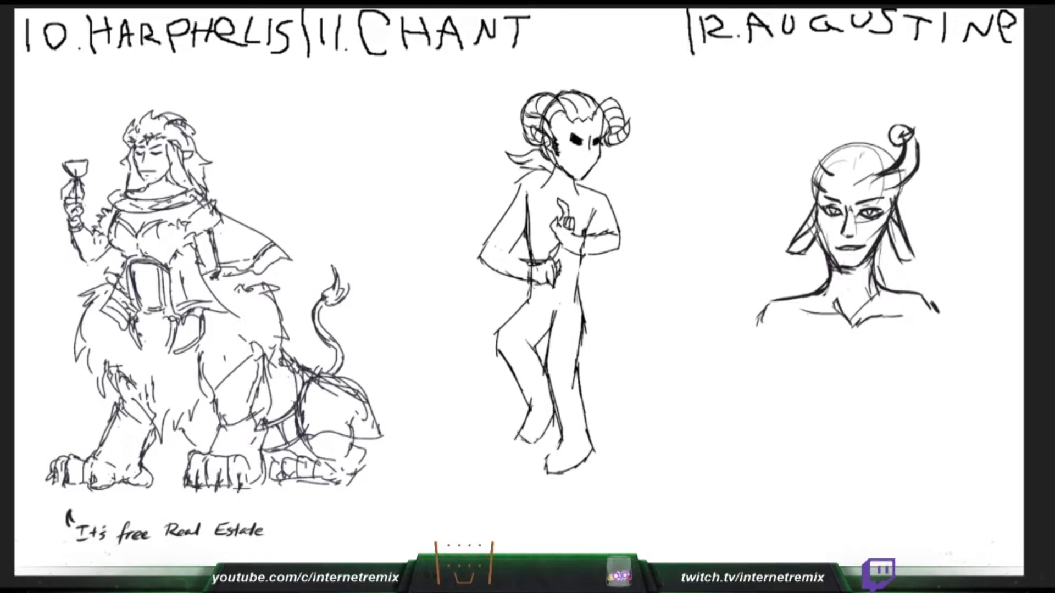
{"action": "left_click_drag", "start_coordinate": [823, 168], "coordinate": [816, 152]}
{"action": "left_click_drag", "start_coordinate": [505, 159], "coordinate": [548, 166]}
- Draw the curve and rounded tip of Augustine's second horn, and sharpen the pointed hairline on Chant's forehead
{"action": "left_click_drag", "start_coordinate": [817, 186], "coordinate": [805, 156]}
{"action": "left_click_drag", "start_coordinate": [578, 120], "coordinate": [587, 125]}
{"action": "left_click_drag", "start_coordinate": [586, 126], "coordinate": [593, 119]}
{"action": "left_click_drag", "start_coordinate": [814, 139], "coordinate": [827, 132]}
{"action": "left_click_drag", "start_coordinate": [589, 125], "coordinate": [594, 121]}
{"action": "left_click_drag", "start_coordinate": [825, 132], "coordinate": [831, 145]}
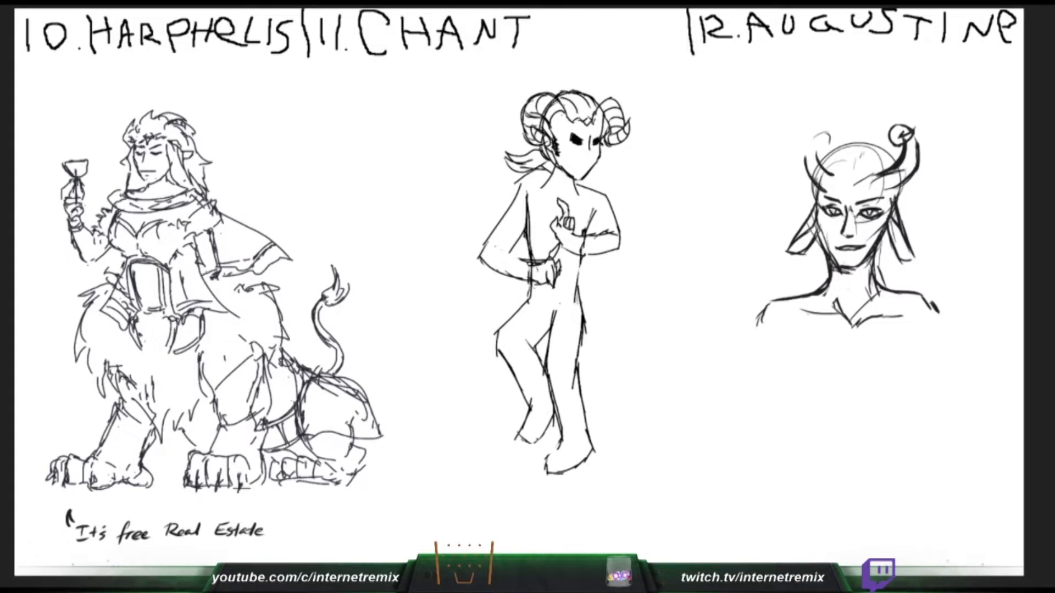
- Finish the ball-tipped end of Augustine's second horn and add angry brows to Chant's face
{"action": "left_click_drag", "start_coordinate": [573, 127], "coordinate": [584, 137]}
{"action": "key", "text": "ctrl+z"}
{"action": "left_click_drag", "start_coordinate": [812, 137], "coordinate": [832, 130]}
{"action": "left_click_drag", "start_coordinate": [593, 136], "coordinate": [602, 130]}
{"action": "left_click_drag", "start_coordinate": [822, 136], "coordinate": [833, 130]}
{"action": "mouse_move", "coordinate": [833, 130]}
{"action": "left_mouse_down"}
{"action": "mouse_move", "coordinate": [829, 147]}
{"action": "mouse_move", "coordinate": [822, 152]}
{"action": "mouse_move", "coordinate": [822, 137]}
{"action": "mouse_move", "coordinate": [804, 165]}
{"action": "mouse_move", "coordinate": [876, 182]}
{"action": "left_mouse_up"}
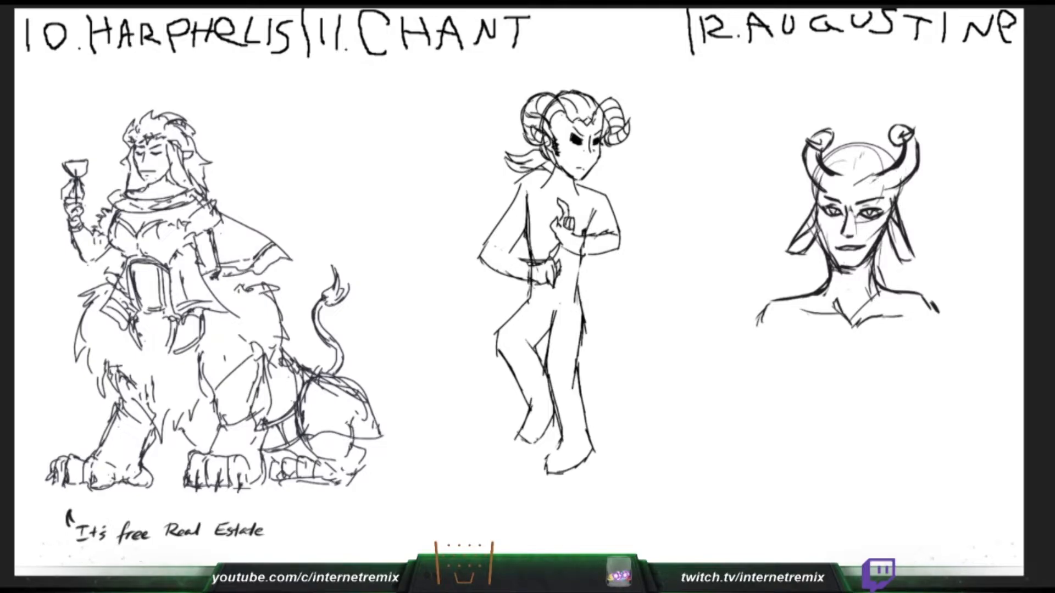
- Define the bases of Augustine's horns and erase the torso lines crossing Chant's forearms
{"action": "left_click_drag", "start_coordinate": [814, 167], "coordinate": [825, 193]}
{"action": "mouse_move", "coordinate": [885, 174]}
{"action": "left_mouse_down"}
{"action": "mouse_move", "coordinate": [855, 185]}
{"action": "mouse_move", "coordinate": [906, 162]}
{"action": "left_mouse_up"}
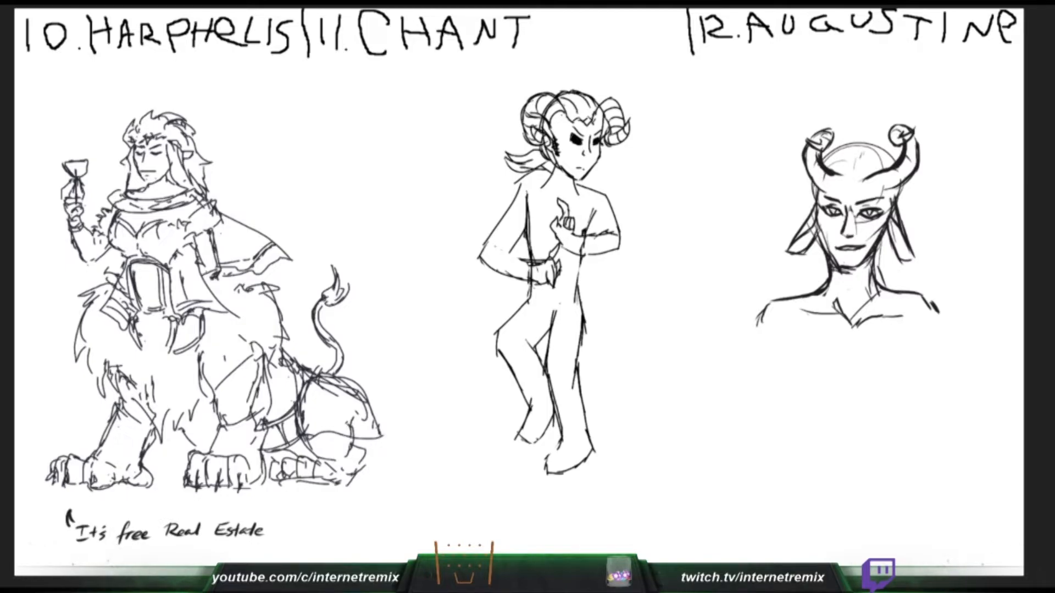
{"action": "left_click_drag", "start_coordinate": [543, 283], "coordinate": [553, 286]}
{"action": "left_click_drag", "start_coordinate": [531, 267], "coordinate": [530, 280]}
{"action": "left_click_drag", "start_coordinate": [584, 241], "coordinate": [582, 250]}
- Try a long hair strand falling across Augustine's face, and undo the strokes
{"action": "mouse_move", "coordinate": [863, 174]}
{"action": "left_mouse_down"}
{"action": "mouse_move", "coordinate": [834, 232]}
{"action": "mouse_move", "coordinate": [839, 210]}
{"action": "left_mouse_up"}
{"action": "key", "text": "ctrl+z"}
{"action": "left_click_drag", "start_coordinate": [840, 214], "coordinate": [834, 237]}
{"action": "left_click_drag", "start_coordinate": [852, 182], "coordinate": [837, 233]}
{"action": "key", "text": "ctrl+z"}
{"action": "key", "text": "ctrl+z"}
{"action": "key", "text": "ctrl+z"}
- Draw a hair lock falling over Augustine's brow toward the nose, and add lines at Chant's neck
{"action": "left_click_drag", "start_coordinate": [557, 169], "coordinate": [573, 181]}
{"action": "left_click_drag", "start_coordinate": [854, 195], "coordinate": [840, 224]}
{"action": "left_click_drag", "start_coordinate": [554, 171], "coordinate": [561, 190]}
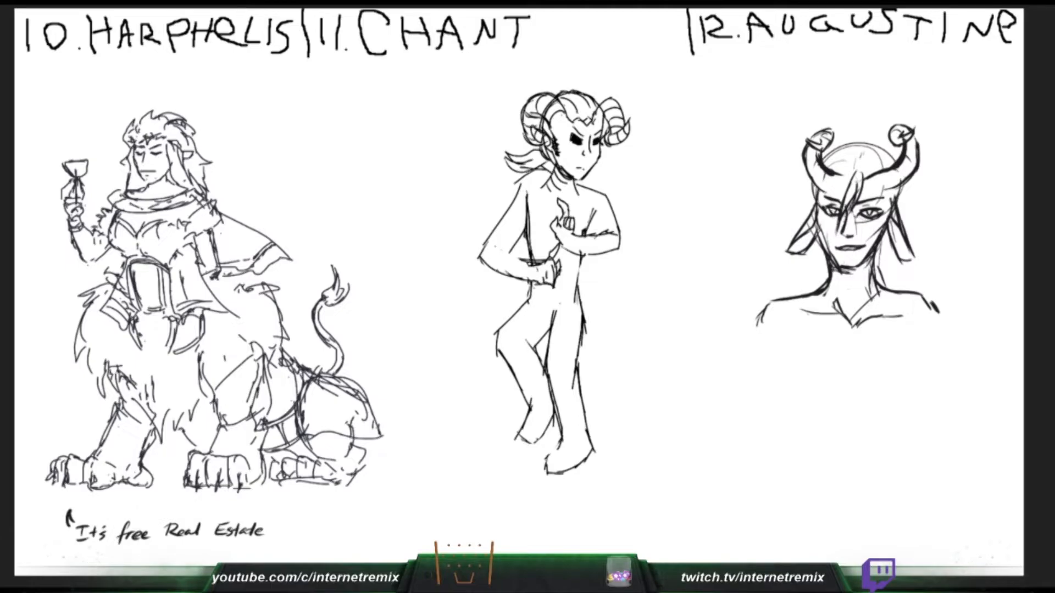
{"action": "mouse_move", "coordinate": [864, 169]}
{"action": "left_mouse_down"}
{"action": "mouse_move", "coordinate": [874, 192]}
{"action": "mouse_move", "coordinate": [890, 196]}
{"action": "mouse_move", "coordinate": [876, 200]}
{"action": "left_mouse_up"}
{"action": "key", "text": "ctrl+z"}
{"action": "key", "text": "ctrl+z"}
- Add more fringe strands on Augustine's forehead and rework the hand and forearm of Chant's raised arm
{"action": "left_click_drag", "start_coordinate": [594, 223], "coordinate": [589, 236]}
{"action": "left_click_drag", "start_coordinate": [864, 170], "coordinate": [867, 189]}
{"action": "mouse_move", "coordinate": [576, 230]}
{"action": "left_mouse_down"}
{"action": "mouse_move", "coordinate": [563, 251]}
{"action": "mouse_move", "coordinate": [584, 224]}
{"action": "mouse_move", "coordinate": [613, 234]}
{"action": "mouse_move", "coordinate": [563, 256]}
{"action": "mouse_move", "coordinate": [596, 257]}
{"action": "left_mouse_up"}
{"action": "left_click_drag", "start_coordinate": [873, 167], "coordinate": [883, 191]}
{"action": "left_click_drag", "start_coordinate": [576, 261], "coordinate": [617, 248]}
{"action": "left_click_drag", "start_coordinate": [878, 189], "coordinate": [894, 207]}
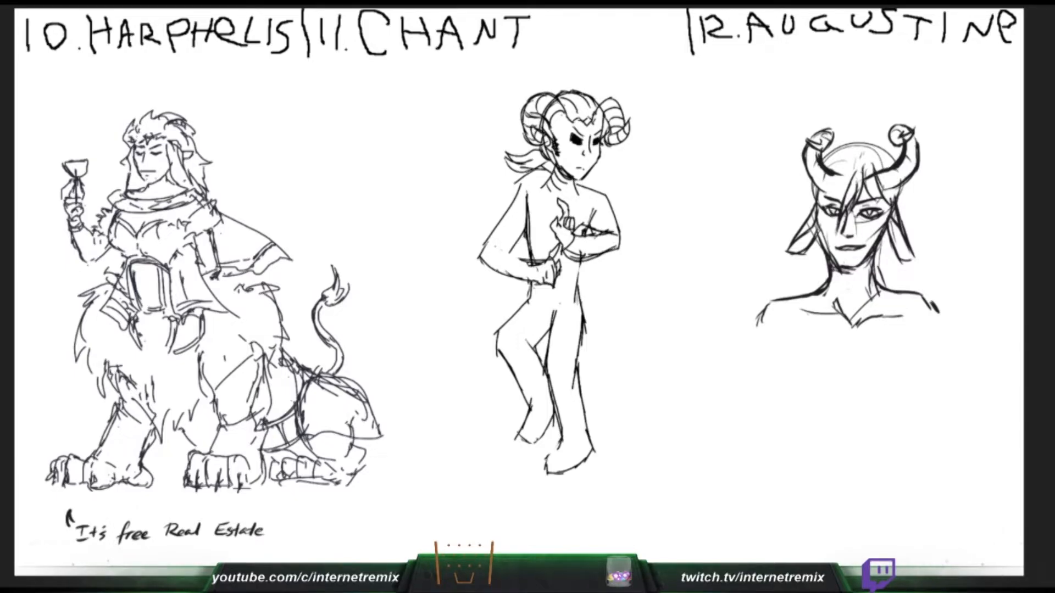
{"action": "key", "text": "ctrl+z"}
- Redraw the fringe strand sweeping toward Augustine's temple and refine the wrist of Chant's raised arm
{"action": "left_click_drag", "start_coordinate": [580, 233], "coordinate": [590, 237]}
{"action": "left_click_drag", "start_coordinate": [874, 165], "coordinate": [894, 202]}
{"action": "left_click_drag", "start_coordinate": [579, 235], "coordinate": [573, 239]}
{"action": "left_click_drag", "start_coordinate": [902, 197], "coordinate": [897, 202]}
{"action": "left_click_drag", "start_coordinate": [570, 251], "coordinate": [586, 255]}
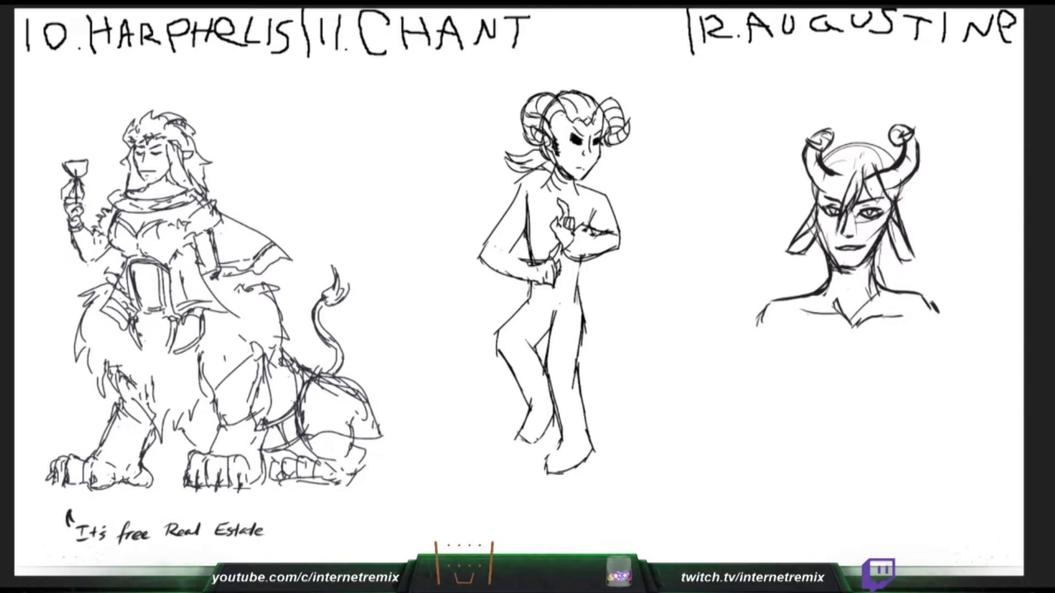
- Add hair at Augustine's temple below the horn and clear the stray lines inside Chant's raised forearm
{"action": "left_click_drag", "start_coordinate": [872, 190], "coordinate": [893, 209]}
{"action": "left_click_drag", "start_coordinate": [601, 236], "coordinate": [590, 231]}
{"action": "left_click_drag", "start_coordinate": [907, 186], "coordinate": [899, 207]}
{"action": "left_click_drag", "start_coordinate": [596, 235], "coordinate": [582, 226]}
{"action": "mouse_move", "coordinate": [906, 186]}
{"action": "left_mouse_down"}
{"action": "mouse_move", "coordinate": [898, 207]}
{"action": "mouse_move", "coordinate": [907, 181]}
{"action": "left_mouse_up"}
{"action": "mouse_move", "coordinate": [907, 182]}
{"action": "left_mouse_down"}
{"action": "mouse_move", "coordinate": [906, 193]}
{"action": "mouse_move", "coordinate": [829, 197]}
{"action": "left_mouse_up"}
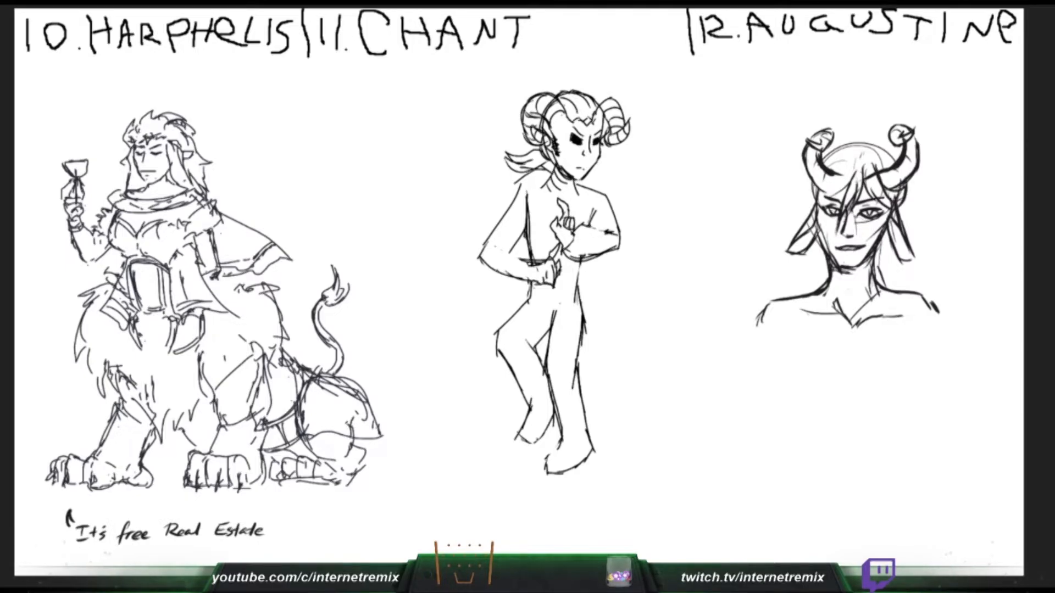
- Firm up the outline of Chant's lowered forearm and draw hair at Augustine's other temple
{"action": "left_click_drag", "start_coordinate": [496, 247], "coordinate": [518, 258]}
{"action": "left_click_drag", "start_coordinate": [828, 174], "coordinate": [815, 184]}
{"action": "left_click_drag", "start_coordinate": [518, 257], "coordinate": [535, 257]}
{"action": "left_click_drag", "start_coordinate": [826, 180], "coordinate": [810, 197]}
{"action": "left_click_drag", "start_coordinate": [533, 259], "coordinate": [545, 252]}
{"action": "left_click_drag", "start_coordinate": [810, 197], "coordinate": [814, 198]}
{"action": "left_click_drag", "start_coordinate": [528, 280], "coordinate": [543, 286]}
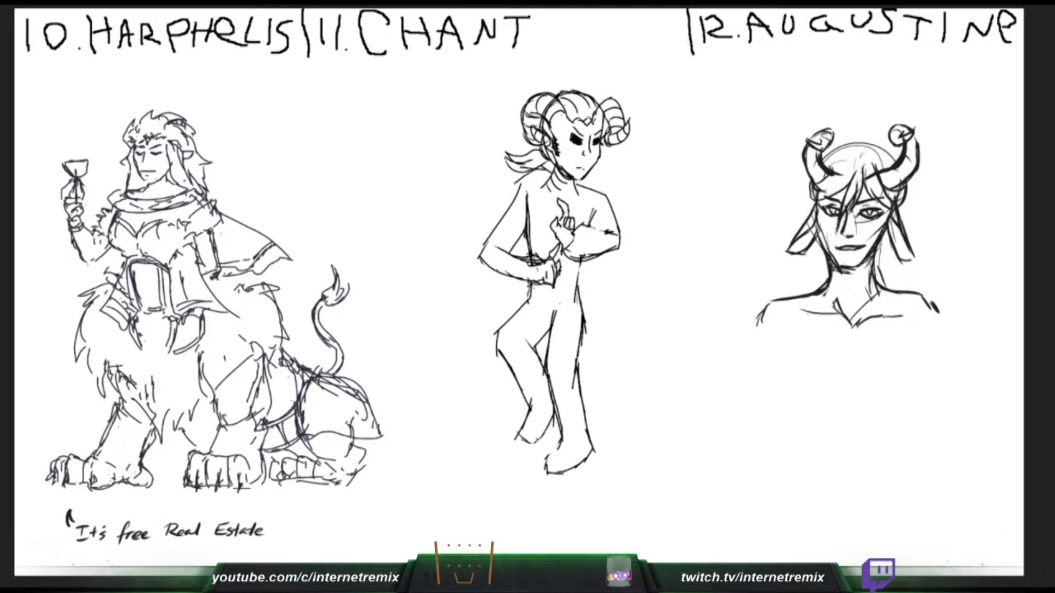
- Draw hair strands beside Augustine's horn base and darken the elbow and underside of Chant's lowered arm
{"action": "mouse_move", "coordinate": [853, 177]}
{"action": "left_mouse_down"}
{"action": "mouse_move", "coordinate": [841, 190]}
{"action": "mouse_move", "coordinate": [837, 166]}
{"action": "left_mouse_up"}
{"action": "left_click_drag", "start_coordinate": [486, 262], "coordinate": [500, 277]}
{"action": "left_click_drag", "start_coordinate": [840, 166], "coordinate": [827, 186]}
{"action": "left_click_drag", "start_coordinate": [494, 272], "coordinate": [526, 285]}
{"action": "left_click_drag", "start_coordinate": [833, 171], "coordinate": [848, 160]}
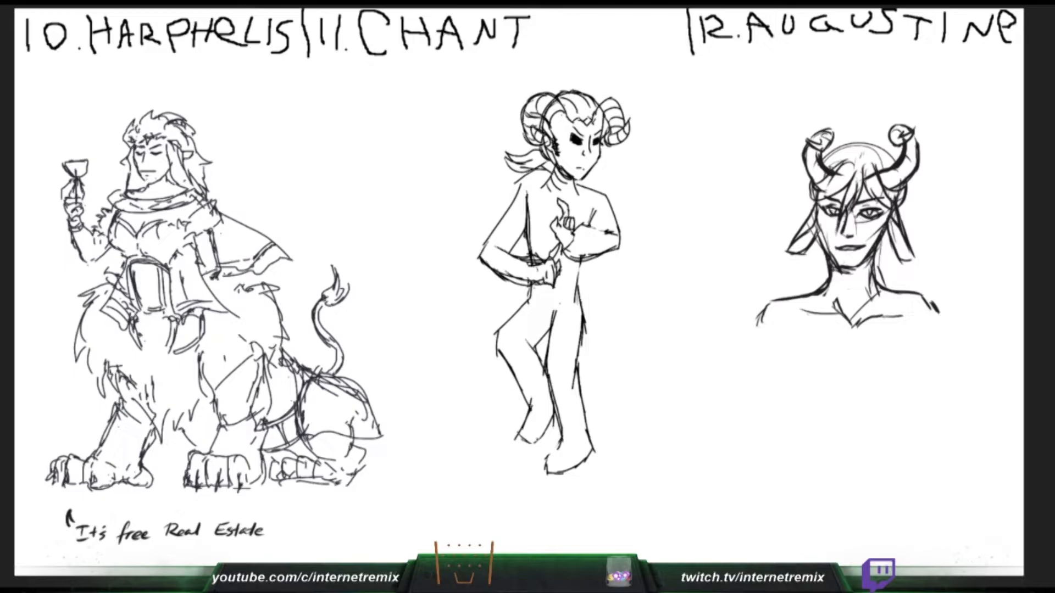
- Draw the cuff on Chant's lowered arm and the hair contour over Augustine's crown
{"action": "left_click_drag", "start_coordinate": [512, 280], "coordinate": [530, 285]}
{"action": "left_click_drag", "start_coordinate": [838, 163], "coordinate": [850, 159]}
{"action": "mouse_move", "coordinate": [504, 273]}
{"action": "left_mouse_down"}
{"action": "mouse_move", "coordinate": [537, 281]}
{"action": "mouse_move", "coordinate": [523, 261]}
{"action": "mouse_move", "coordinate": [539, 263]}
{"action": "left_mouse_up"}
{"action": "left_click_drag", "start_coordinate": [860, 145], "coordinate": [895, 139]}
{"action": "left_click_drag", "start_coordinate": [538, 259], "coordinate": [534, 284]}
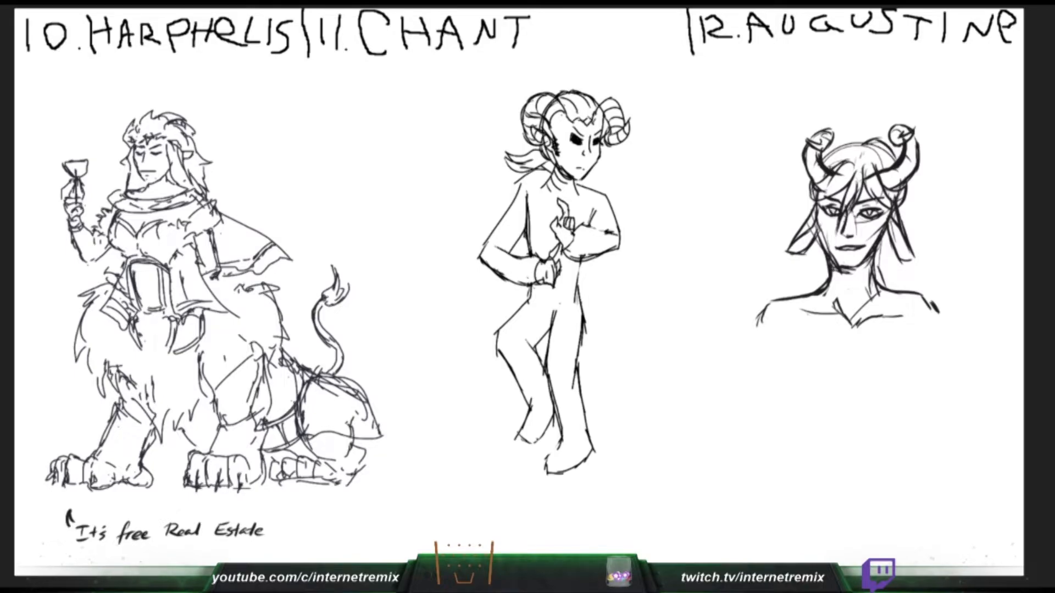
- Try a hair strand falling from Augustine's horn past the ear, and undo the strokes
{"action": "left_click_drag", "start_coordinate": [910, 182], "coordinate": [908, 216]}
{"action": "key", "text": "ctrl+z"}
{"action": "left_click_drag", "start_coordinate": [912, 177], "coordinate": [907, 213]}
{"action": "key", "text": "ctrl+z"}
- Draw wavy hair falling beside Augustine's ear and the sleeve cuff on Chant's raised arm
{"action": "key", "text": "ctrl+z"}
{"action": "mouse_move", "coordinate": [914, 177]}
{"action": "left_mouse_down"}
{"action": "mouse_move", "coordinate": [906, 206]}
{"action": "mouse_move", "coordinate": [919, 213]}
{"action": "left_mouse_up"}
{"action": "left_click_drag", "start_coordinate": [919, 216], "coordinate": [908, 228]}
- Try a long hair outline from Augustine's crown down the other side of the face, and undo it
{"action": "key", "text": "ctrl+z"}
{"action": "left_click_drag", "start_coordinate": [912, 185], "coordinate": [908, 199]}
{"action": "left_click_drag", "start_coordinate": [910, 206], "coordinate": [916, 242]}
{"action": "left_click_drag", "start_coordinate": [578, 229], "coordinate": [588, 234]}
{"action": "mouse_move", "coordinate": [577, 236]}
{"action": "left_mouse_down"}
{"action": "mouse_move", "coordinate": [595, 242]}
{"action": "mouse_move", "coordinate": [588, 253]}
{"action": "left_mouse_up"}
{"action": "mouse_move", "coordinate": [848, 138]}
{"action": "left_mouse_down"}
{"action": "mouse_move", "coordinate": [862, 143]}
{"action": "mouse_move", "coordinate": [822, 159]}
{"action": "mouse_move", "coordinate": [792, 190]}
{"action": "mouse_move", "coordinate": [805, 202]}
{"action": "mouse_move", "coordinate": [796, 193]}
{"action": "left_mouse_up"}
{"action": "key", "text": "ctrl+z"}
{"action": "key", "text": "ctrl+z"}
{"action": "mouse_move", "coordinate": [796, 193]}
{"action": "left_mouse_down"}
{"action": "mouse_move", "coordinate": [805, 206]}
{"action": "mouse_move", "coordinate": [795, 216]}
{"action": "mouse_move", "coordinate": [806, 209]}
{"action": "mouse_move", "coordinate": [793, 228]}
{"action": "left_mouse_up"}
{"action": "key", "text": "ctrl+z"}
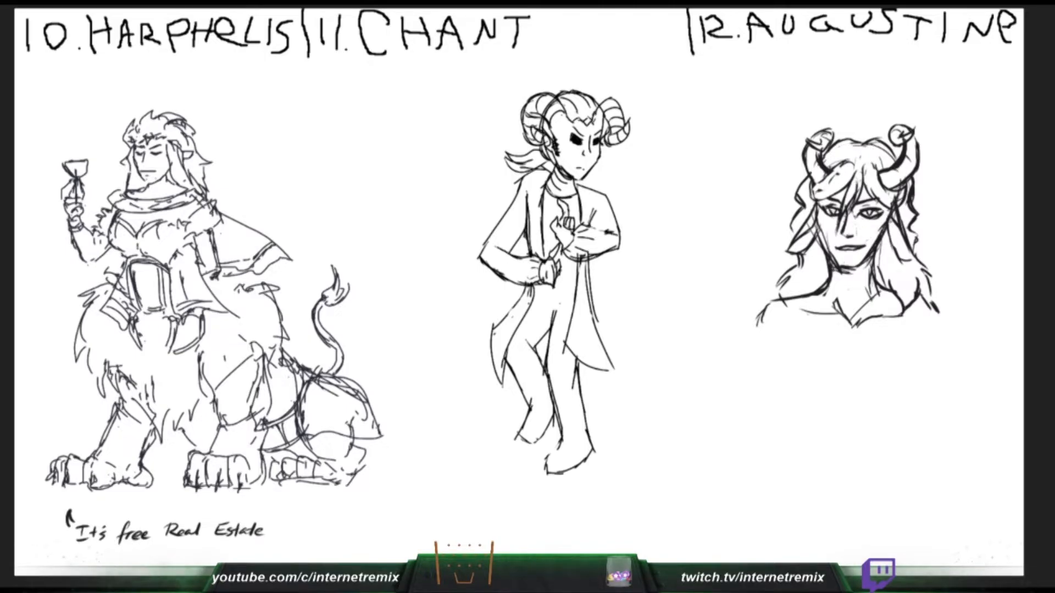
- Draw a sash across Chant's waist and touch up the lines around Augustine's ears and horn
{"action": "left_click_drag", "start_coordinate": [558, 274], "coordinate": [592, 261]}
{"action": "mouse_move", "coordinate": [531, 286]}
{"action": "left_mouse_down"}
{"action": "mouse_move", "coordinate": [588, 283]}
{"action": "mouse_move", "coordinate": [577, 289]}
{"action": "left_mouse_up"}
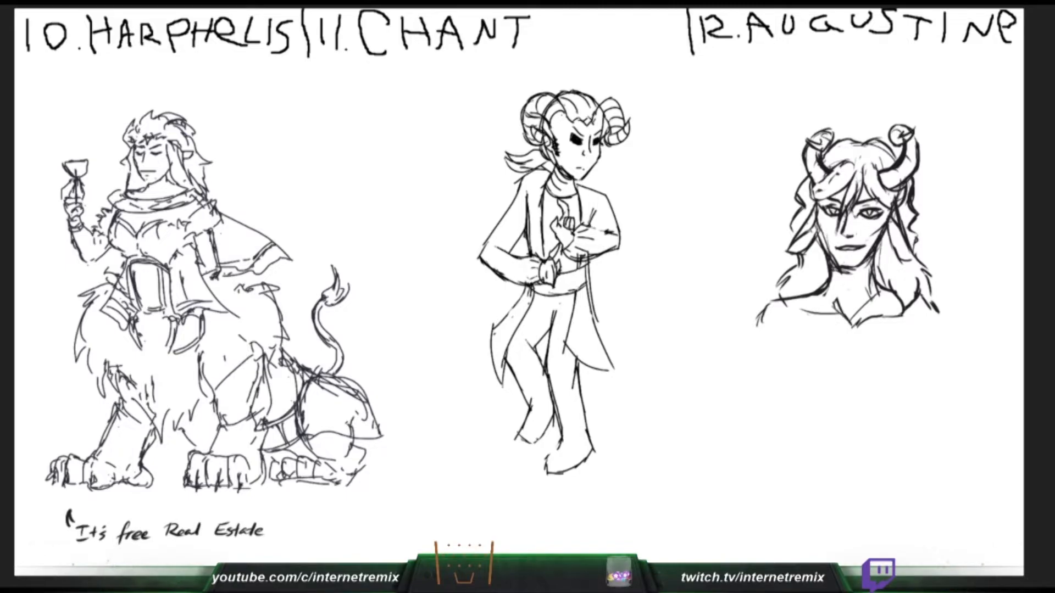
{"action": "left_click_drag", "start_coordinate": [897, 219], "coordinate": [889, 238]}
{"action": "left_click_drag", "start_coordinate": [822, 225], "coordinate": [814, 234]}
{"action": "left_click_drag", "start_coordinate": [816, 230], "coordinate": [810, 238]}
{"action": "left_click_drag", "start_coordinate": [875, 163], "coordinate": [889, 188]}
- Draw the toes on Chant's front foot and refine the hair below Augustine's horn
{"action": "left_click_drag", "start_coordinate": [559, 444], "coordinate": [546, 462]}
{"action": "left_click_drag", "start_coordinate": [893, 192], "coordinate": [901, 199]}
{"action": "left_click_drag", "start_coordinate": [560, 449], "coordinate": [542, 463]}
{"action": "left_click_drag", "start_coordinate": [892, 207], "coordinate": [905, 193]}
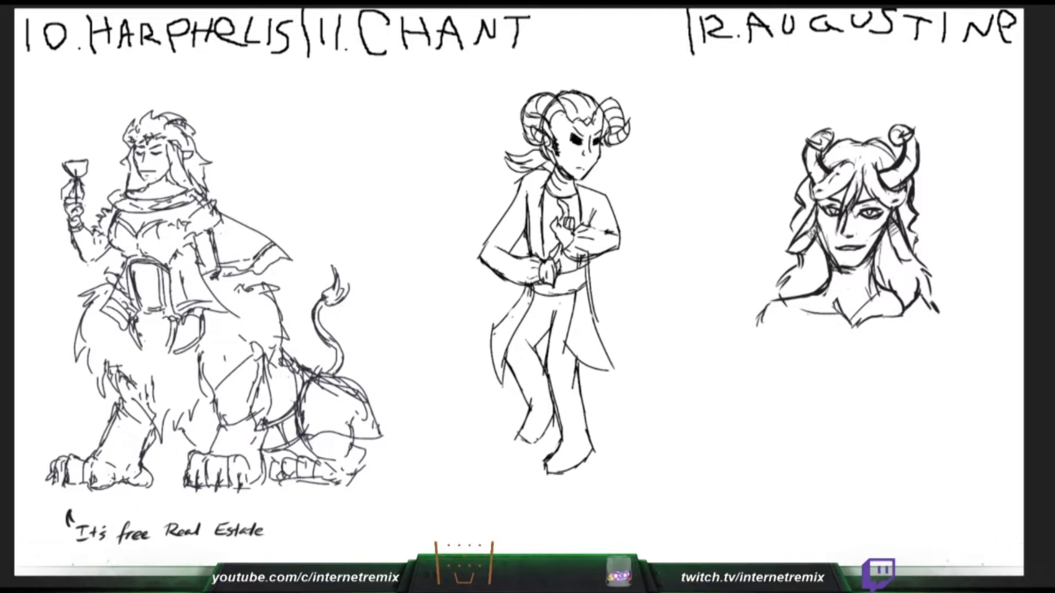
{"action": "left_click_drag", "start_coordinate": [543, 461], "coordinate": [546, 471]}
{"action": "left_click_drag", "start_coordinate": [897, 200], "coordinate": [906, 191]}
{"action": "left_click_drag", "start_coordinate": [550, 473], "coordinate": [556, 468]}
{"action": "left_click_drag", "start_coordinate": [820, 295], "coordinate": [840, 312]}
{"action": "left_click_drag", "start_coordinate": [561, 454], "coordinate": [555, 468]}
- Draw a fur collar over Augustine's shoulder sweeping down to a point on the chest, and a sandal strap on Chant's front foot
{"action": "left_click_drag", "start_coordinate": [817, 263], "coordinate": [769, 275]}
{"action": "mouse_move", "coordinate": [557, 449]}
{"action": "left_mouse_down"}
{"action": "mouse_move", "coordinate": [586, 458]}
{"action": "mouse_move", "coordinate": [590, 444]}
{"action": "left_mouse_up"}
{"action": "mouse_move", "coordinate": [817, 265]}
{"action": "left_mouse_down"}
{"action": "mouse_move", "coordinate": [775, 263]}
{"action": "mouse_move", "coordinate": [750, 302]}
{"action": "mouse_move", "coordinate": [767, 328]}
{"action": "left_mouse_up"}
{"action": "key", "text": "ctrl+z"}
{"action": "left_click_drag", "start_coordinate": [771, 304], "coordinate": [806, 363]}
{"action": "mouse_move", "coordinate": [799, 347]}
{"action": "left_mouse_down"}
{"action": "mouse_move", "coordinate": [856, 383]}
{"action": "mouse_move", "coordinate": [857, 407]}
{"action": "left_mouse_up"}
{"action": "left_click_drag", "start_coordinate": [863, 389], "coordinate": [866, 406]}
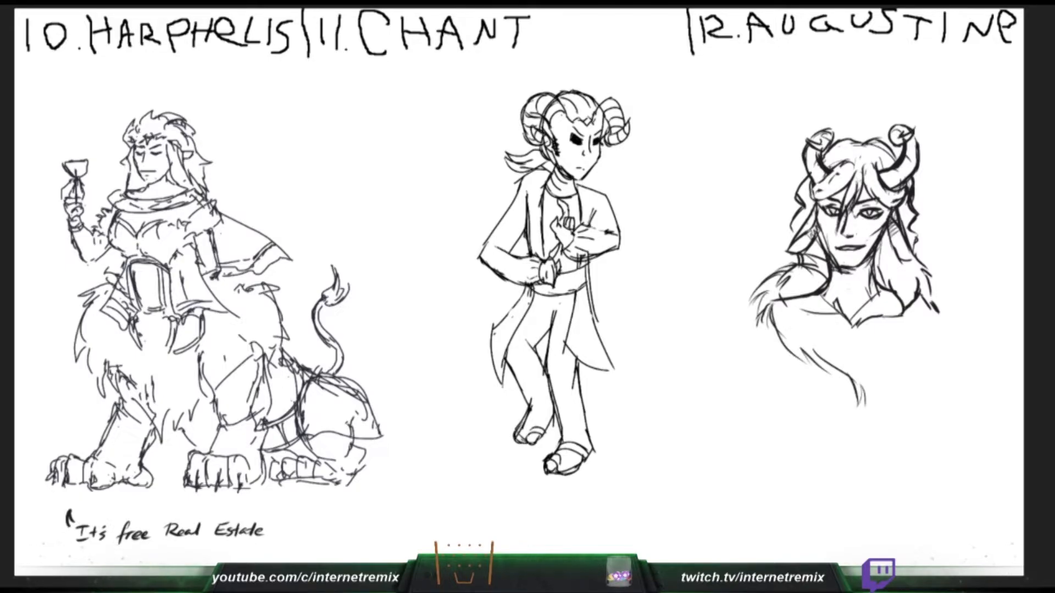
- Erase the hair and shoulder lines overlapping Augustine's fur collar and add straps to Chant's rear sandal
{"action": "mouse_move", "coordinate": [891, 286]}
{"action": "left_mouse_down"}
{"action": "mouse_move", "coordinate": [908, 314]}
{"action": "mouse_move", "coordinate": [920, 286]}
{"action": "left_mouse_up"}
{"action": "left_click_drag", "start_coordinate": [798, 297], "coordinate": [782, 300]}
{"action": "left_click_drag", "start_coordinate": [541, 418], "coordinate": [551, 427]}
{"action": "left_click_drag", "start_coordinate": [825, 287], "coordinate": [771, 304]}
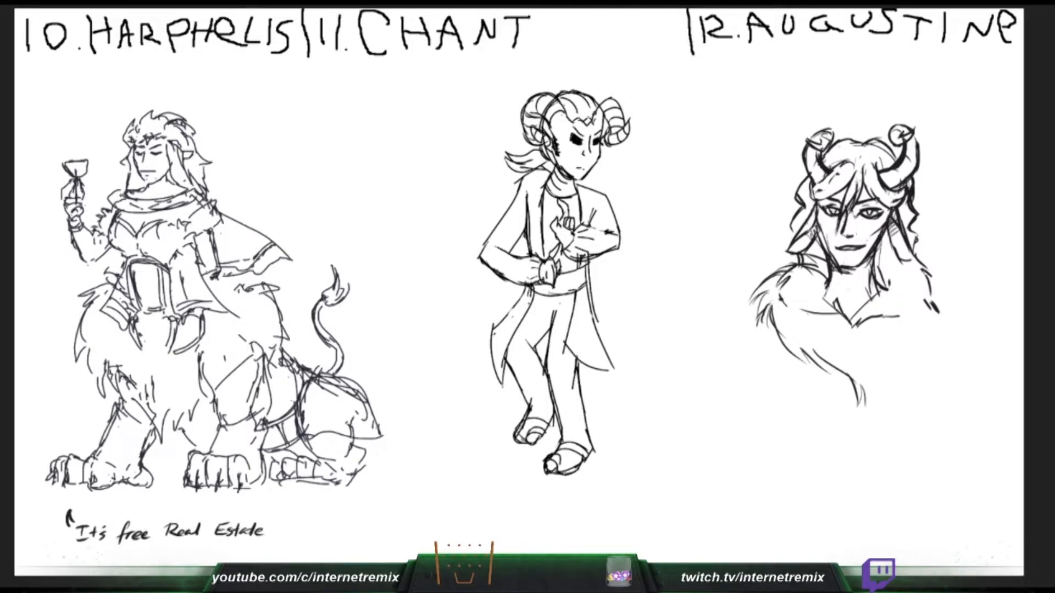
{"action": "left_click_drag", "start_coordinate": [531, 408], "coordinate": [554, 412]}
- Outline the soles of Chant's sandals and start the fur collar on Augustine's other shoulder
{"action": "mouse_move", "coordinate": [555, 419]}
{"action": "left_mouse_down"}
{"action": "mouse_move", "coordinate": [528, 450]}
{"action": "mouse_move", "coordinate": [539, 444]}
{"action": "mouse_move", "coordinate": [553, 476]}
{"action": "left_mouse_up"}
{"action": "left_click_drag", "start_coordinate": [881, 271], "coordinate": [897, 258]}
{"action": "left_click_drag", "start_coordinate": [545, 474], "coordinate": [572, 479]}
{"action": "key", "text": "ctrl+z"}
{"action": "left_click_drag", "start_coordinate": [877, 274], "coordinate": [912, 257]}
{"action": "left_click_drag", "start_coordinate": [561, 478], "coordinate": [594, 459]}
{"action": "left_click_drag", "start_coordinate": [587, 467], "coordinate": [595, 453]}
{"action": "key", "text": "ctrl+z"}
- Complete the second side of Augustine's fur collar so both sides meet at the chest point
{"action": "mouse_move", "coordinate": [875, 275]}
{"action": "left_mouse_down"}
{"action": "mouse_move", "coordinate": [904, 262]}
{"action": "mouse_move", "coordinate": [934, 268]}
{"action": "left_mouse_up"}
{"action": "mouse_move", "coordinate": [907, 266]}
{"action": "left_mouse_down"}
{"action": "mouse_move", "coordinate": [946, 285]}
{"action": "mouse_move", "coordinate": [950, 319]}
{"action": "mouse_move", "coordinate": [894, 380]}
{"action": "left_mouse_up"}
{"action": "key", "text": "ctrl+z"}
{"action": "left_click_drag", "start_coordinate": [907, 345], "coordinate": [855, 422]}
{"action": "left_click_drag", "start_coordinate": [879, 275], "coordinate": [866, 360]}
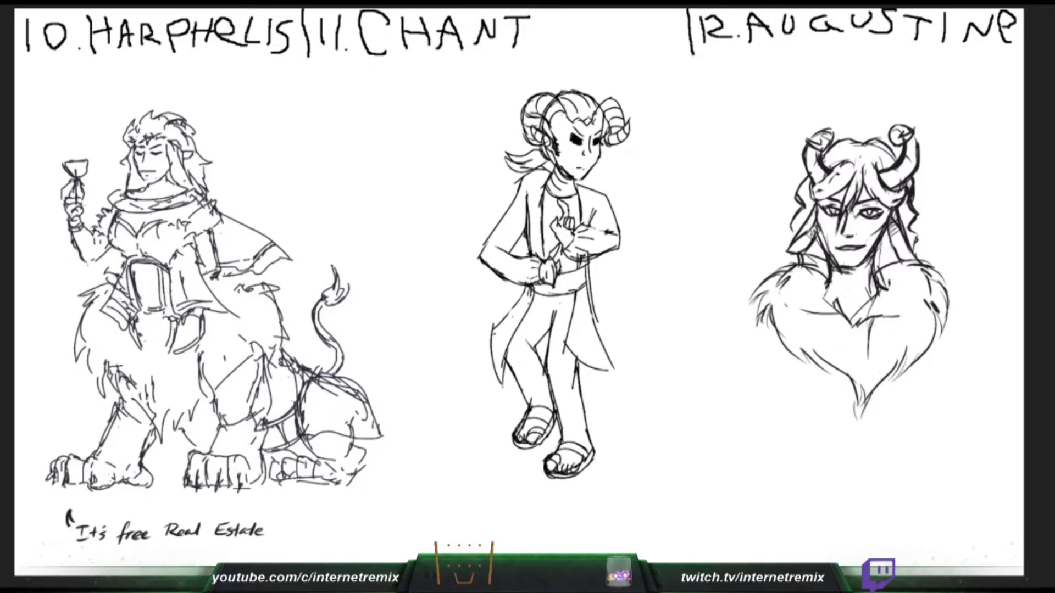
- Draw an open V-shaped neckline inside Augustine's fur collar and clear the leftover collarbone lines
{"action": "left_click_drag", "start_coordinate": [833, 282], "coordinate": [830, 309]}
{"action": "mouse_move", "coordinate": [834, 294]}
{"action": "left_mouse_down"}
{"action": "mouse_move", "coordinate": [822, 303]}
{"action": "mouse_move", "coordinate": [860, 368]}
{"action": "left_mouse_up"}
{"action": "left_click_drag", "start_coordinate": [871, 306], "coordinate": [861, 314]}
{"action": "left_click_drag", "start_coordinate": [853, 311], "coordinate": [862, 350]}
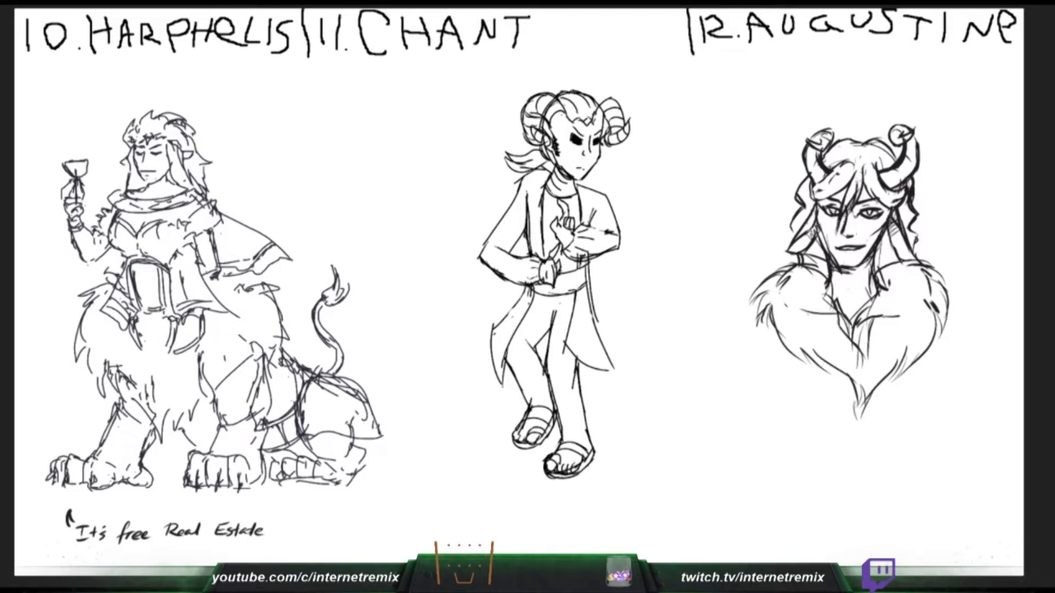
{"action": "key", "text": "ctrl+z"}
{"action": "key", "text": "ctrl+z"}
{"action": "key", "text": "ctrl+z"}
{"action": "key", "text": "ctrl+z"}
{"action": "key", "text": "ctrl+z"}
{"action": "key", "text": "ctrl+z"}
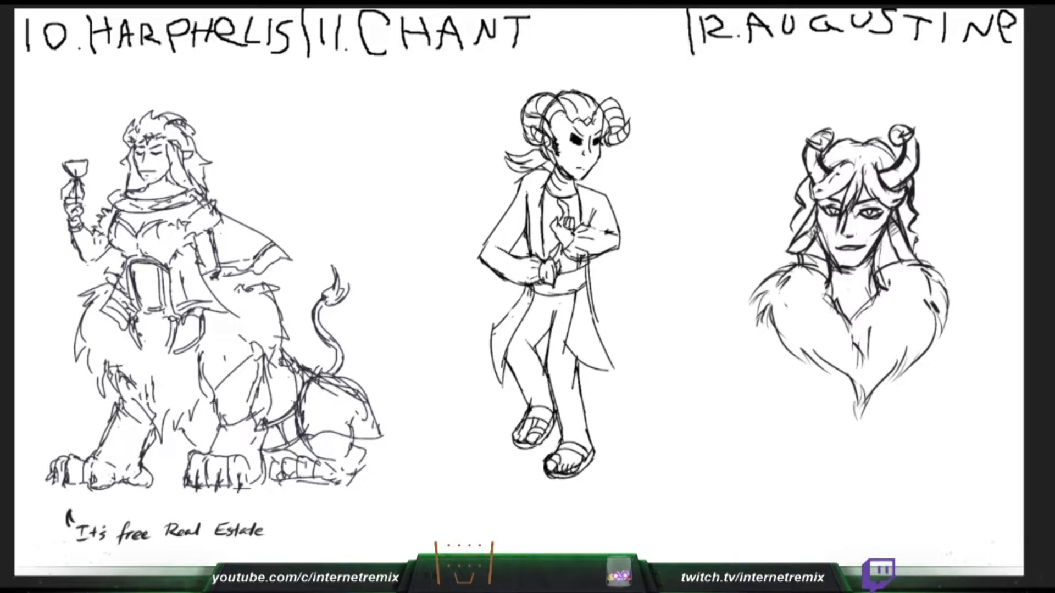
{"action": "key", "text": "ctrl+z"}
{"action": "key", "text": "ctrl+z"}
{"action": "key", "text": "ctrl+z"}
{"action": "key", "text": "ctrl+z"}
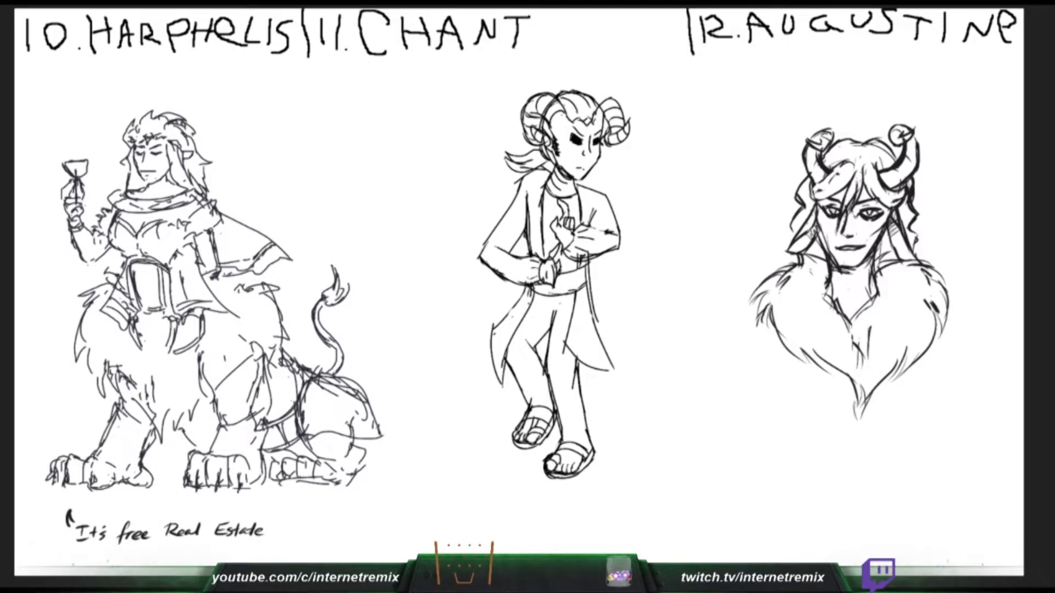
- Draw the cape sides hanging from Augustine's shoulders and add ankle bands to both of Chant's legs
{"action": "left_click_drag", "start_coordinate": [862, 274], "coordinate": [852, 303]}
{"action": "left_click_drag", "start_coordinate": [762, 309], "coordinate": [735, 327]}
{"action": "key", "text": "ctrl+z"}
{"action": "left_click_drag", "start_coordinate": [561, 427], "coordinate": [590, 423]}
{"action": "mouse_move", "coordinate": [762, 302]}
{"action": "left_mouse_down"}
{"action": "mouse_move", "coordinate": [741, 321]}
{"action": "mouse_move", "coordinate": [742, 368]}
{"action": "left_mouse_up"}
{"action": "key", "text": "ctrl+z"}
{"action": "left_click_drag", "start_coordinate": [756, 301], "coordinate": [731, 409]}
{"action": "left_click_drag", "start_coordinate": [954, 310], "coordinate": [960, 445]}
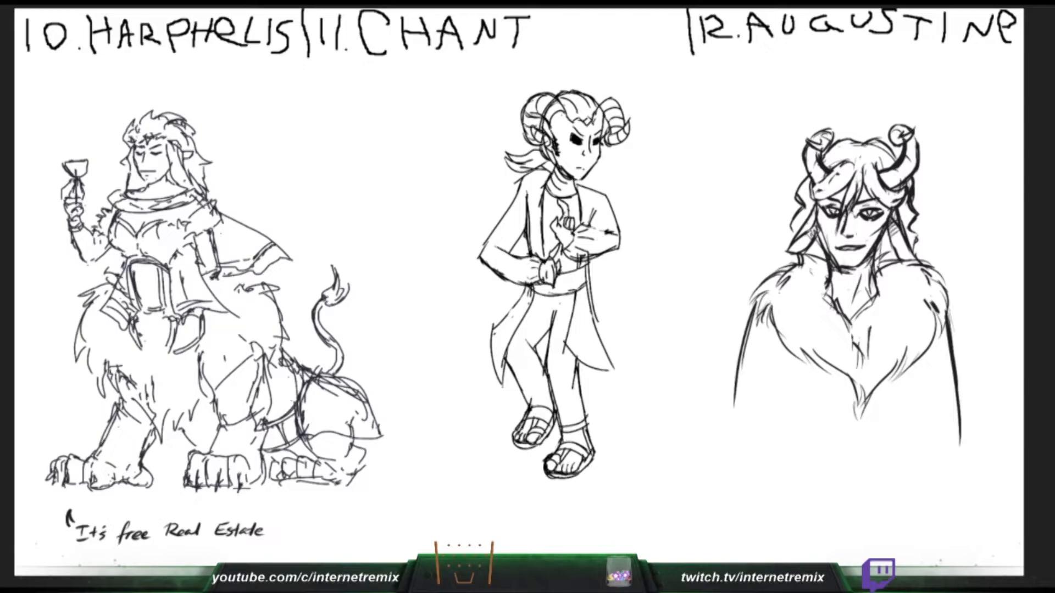
{"action": "left_click_drag", "start_coordinate": [522, 387], "coordinate": [551, 386]}
- Try a cape fold running down from Augustine's fur collar, and undo the strokes
{"action": "mouse_move", "coordinate": [837, 372]}
{"action": "left_mouse_down"}
{"action": "mouse_move", "coordinate": [826, 446]}
{"action": "mouse_move", "coordinate": [830, 425]}
{"action": "left_mouse_up"}
{"action": "key", "text": "ctrl+z"}
{"action": "key", "text": "ctrl+z"}
{"action": "mouse_move", "coordinate": [839, 373]}
{"action": "left_mouse_down"}
{"action": "mouse_move", "coordinate": [822, 404]}
{"action": "mouse_move", "coordinate": [819, 448]}
{"action": "left_mouse_up"}
{"action": "key", "text": "ctrl+z"}
{"action": "key", "text": "ctrl+z"}
{"action": "key", "text": "ctrl+z"}
{"action": "key", "text": "ctrl+z"}
- Draw the vertical front opening of Augustine's cape straight down from the fur collar's point
{"action": "key", "text": "ctrl+z"}
{"action": "left_click_drag", "start_coordinate": [858, 419], "coordinate": [865, 492]}
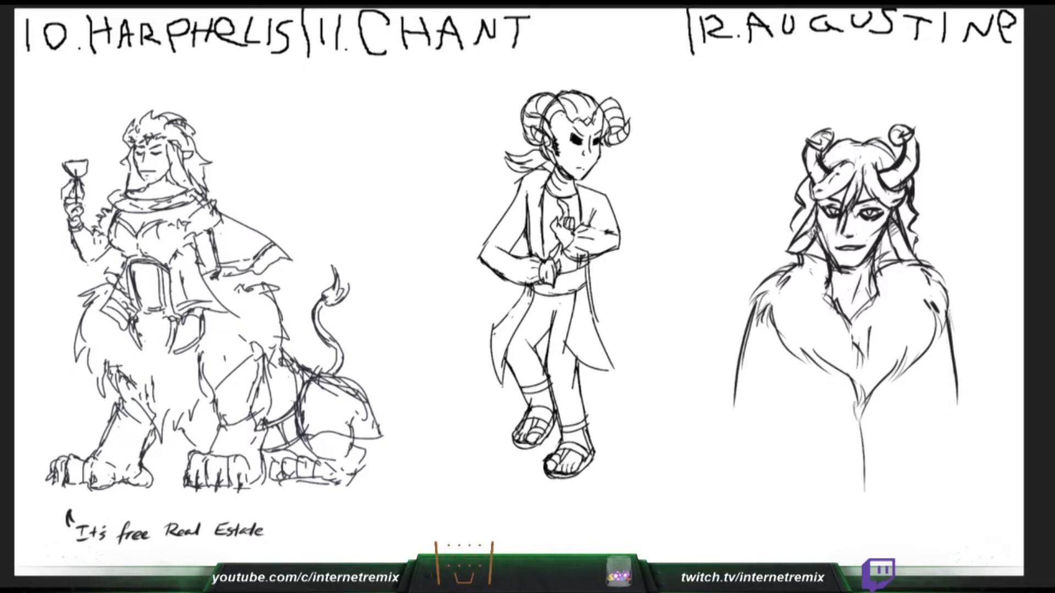
{"action": "key", "text": "ctrl+z"}
{"action": "left_click_drag", "start_coordinate": [859, 420], "coordinate": [861, 544]}
{"action": "left_click_drag", "start_coordinate": [858, 426], "coordinate": [861, 553]}
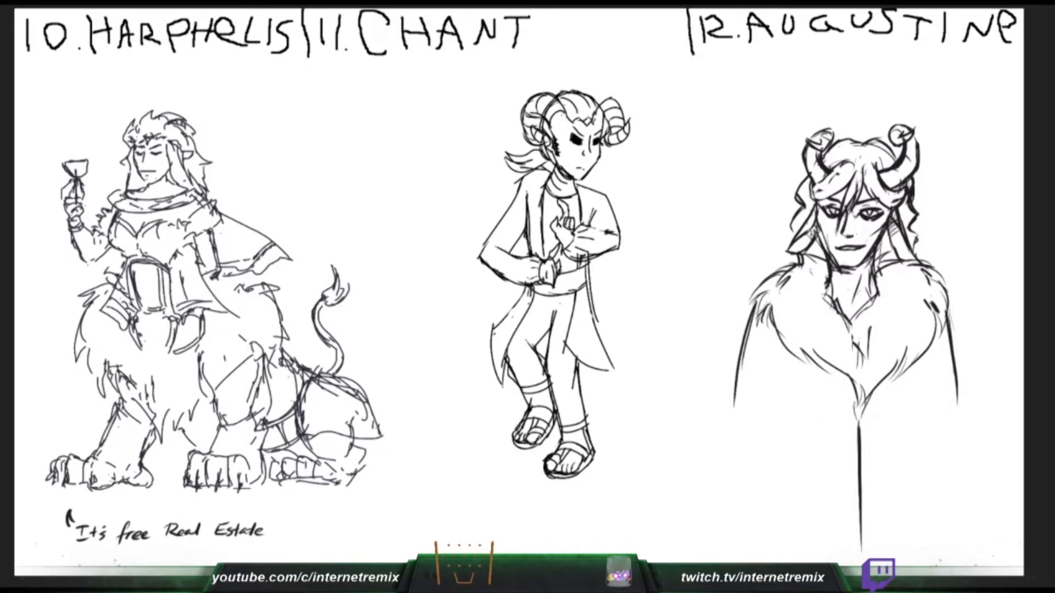
- Extend both outer edges of Augustine's cape down and outward from the shoulders to near the bottom of the canvas
{"action": "left_click_drag", "start_coordinate": [952, 311], "coordinate": [966, 487]}
{"action": "key", "text": "ctrl+z"}
{"action": "left_click_drag", "start_coordinate": [949, 353], "coordinate": [975, 528]}
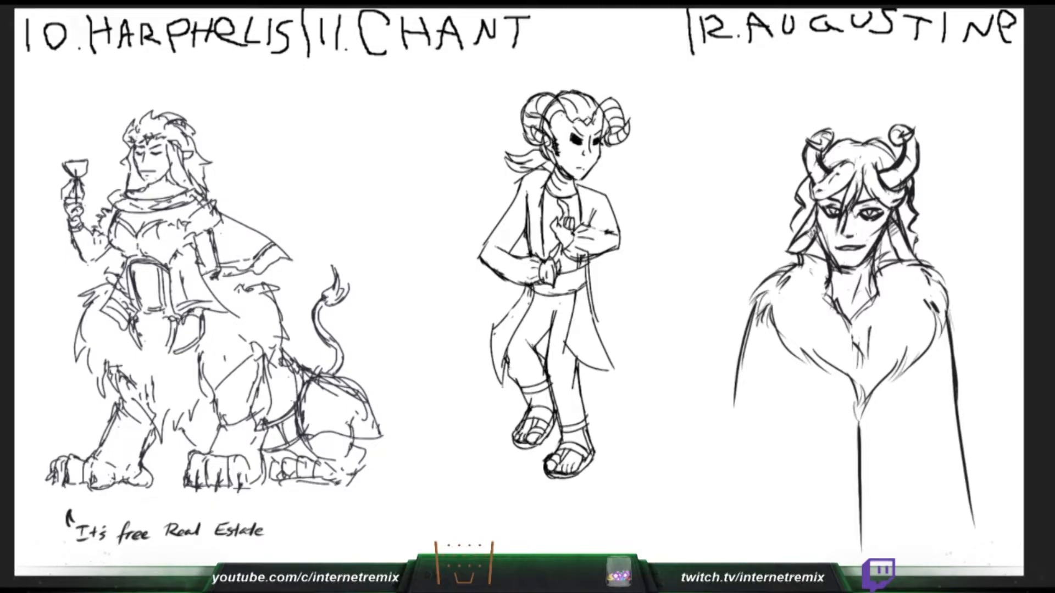
{"action": "left_click_drag", "start_coordinate": [748, 335], "coordinate": [735, 544]}
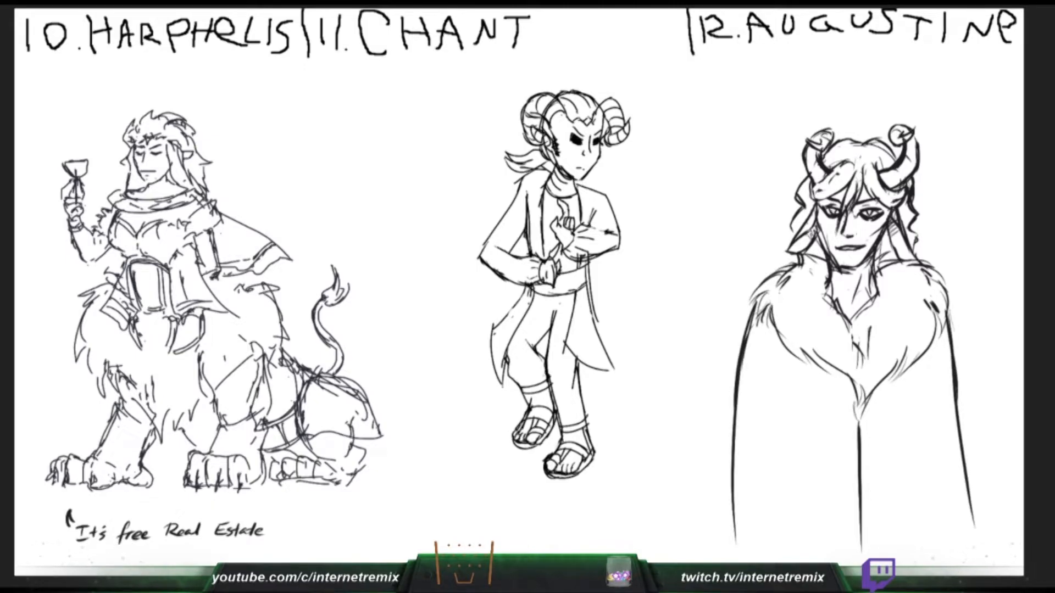
{"action": "key", "text": "ctrl+z"}
{"action": "left_click_drag", "start_coordinate": [742, 347], "coordinate": [706, 538]}
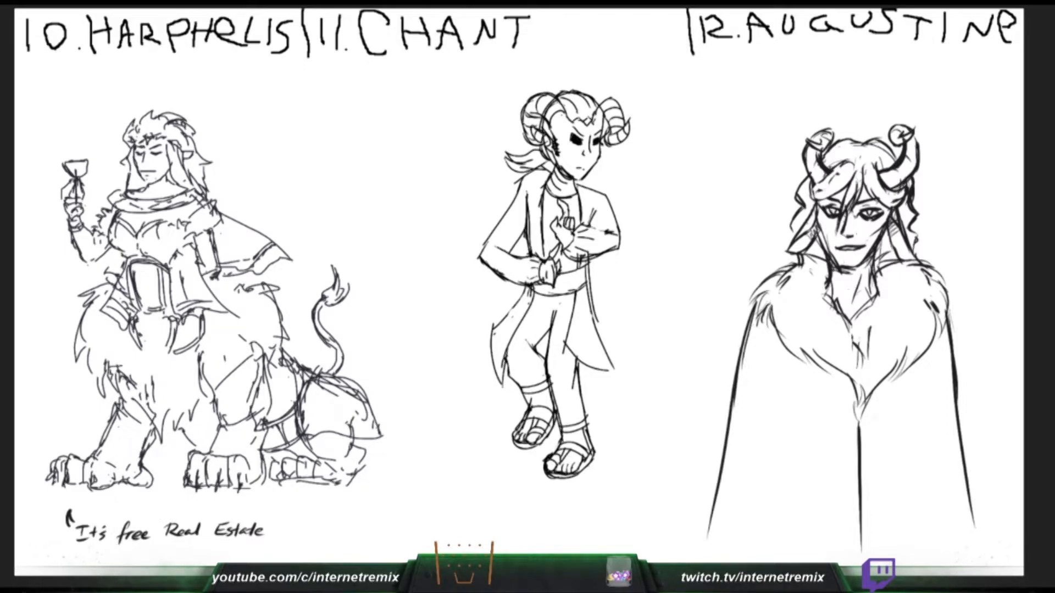
- Draw gathered fabric folds on the lower parts of Chant's trouser legs above the ankle bands
{"action": "mouse_move", "coordinate": [526, 363]}
{"action": "left_mouse_down"}
{"action": "mouse_move", "coordinate": [524, 386]}
{"action": "mouse_move", "coordinate": [582, 382]}
{"action": "left_mouse_up"}
{"action": "left_click_drag", "start_coordinate": [582, 375], "coordinate": [589, 420]}
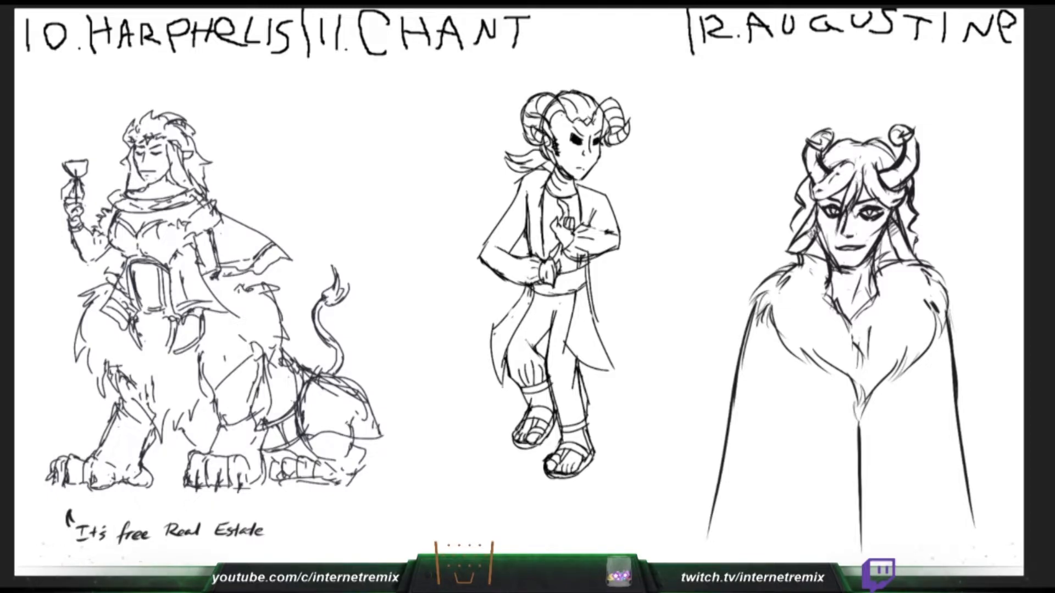
{"action": "left_click_drag", "start_coordinate": [544, 371], "coordinate": [547, 398]}
{"action": "key", "text": "ctrl+z"}
{"action": "left_click_drag", "start_coordinate": [548, 357], "coordinate": [546, 395]}
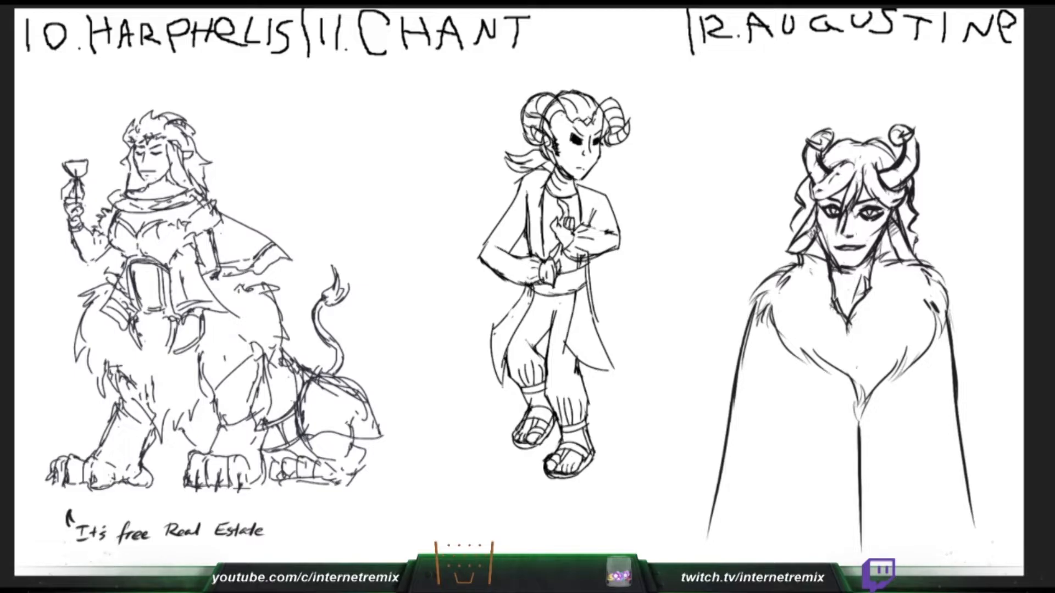
- Try dark shading on Chant's hair, and draw a goatee of short vertical strokes on Augustine's chin
{"action": "mouse_move", "coordinate": [565, 107]}
{"action": "left_mouse_down"}
{"action": "mouse_move", "coordinate": [584, 115]}
{"action": "mouse_move", "coordinate": [589, 101]}
{"action": "mouse_move", "coordinate": [592, 112]}
{"action": "left_mouse_up"}
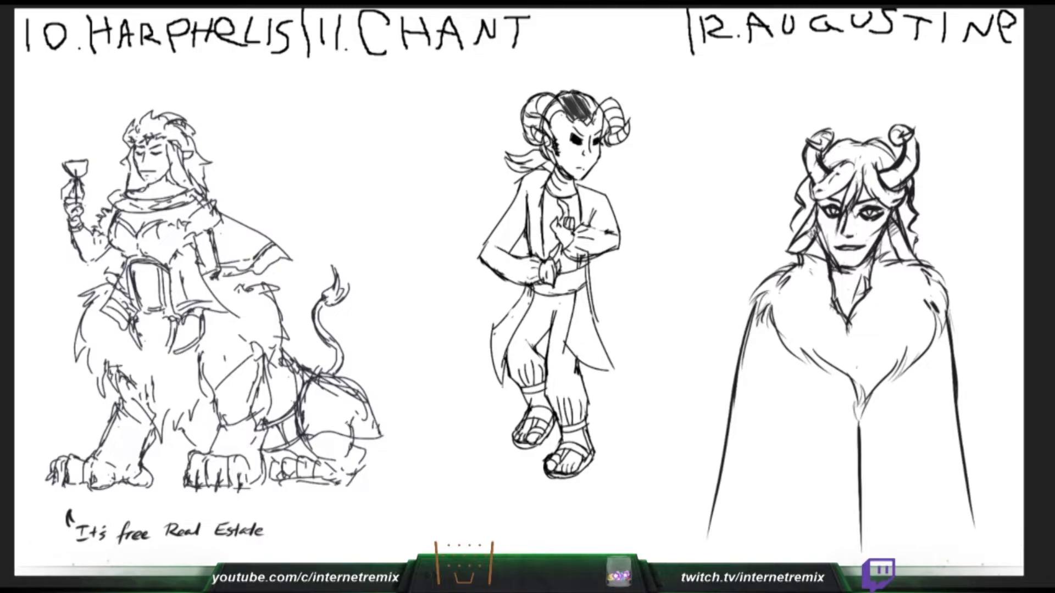
{"action": "key", "text": "ctrl+z"}
{"action": "left_click_drag", "start_coordinate": [839, 260], "coordinate": [842, 267]}
{"action": "left_click_drag", "start_coordinate": [573, 102], "coordinate": [579, 113]}
{"action": "left_click_drag", "start_coordinate": [844, 258], "coordinate": [845, 266]}
{"action": "left_click_drag", "start_coordinate": [847, 254], "coordinate": [850, 267]}
{"action": "key", "text": "ctrl+z"}
{"action": "left_click_drag", "start_coordinate": [856, 256], "coordinate": [845, 266]}
{"action": "key", "text": "ctrl+z"}
{"action": "key", "text": "ctrl+z"}
{"action": "key", "text": "ctrl+z"}
{"action": "left_click_drag", "start_coordinate": [851, 256], "coordinate": [852, 268]}
{"action": "left_click_drag", "start_coordinate": [857, 260], "coordinate": [862, 267]}
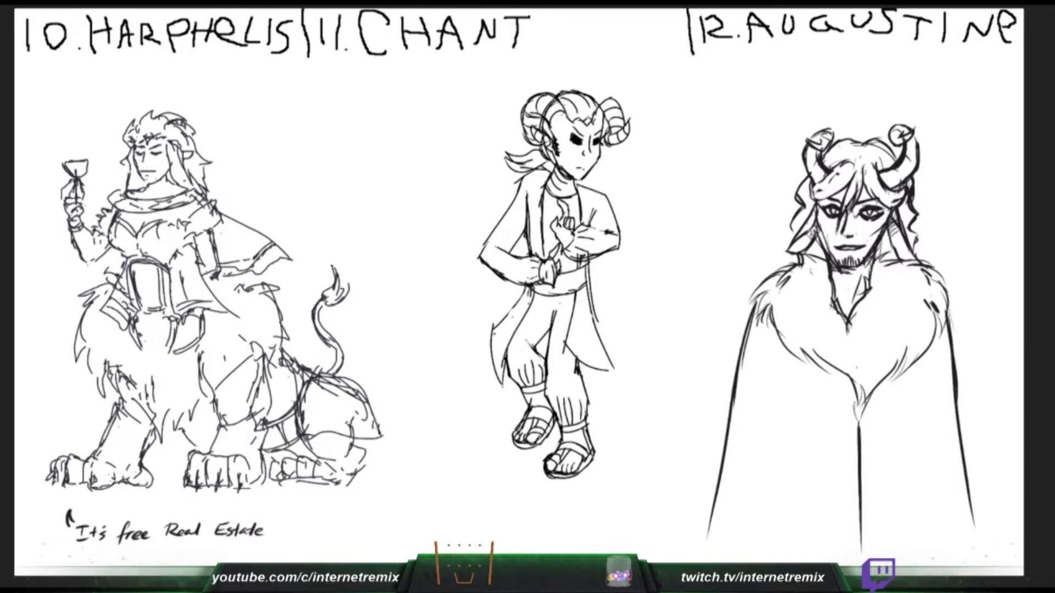
- Fill the hair on top of Chant's head with dense black strokes down to the sideburn
{"action": "mouse_move", "coordinate": [569, 113]}
{"action": "left_mouse_down"}
{"action": "mouse_move", "coordinate": [580, 95]}
{"action": "mouse_move", "coordinate": [592, 118]}
{"action": "left_mouse_up"}
{"action": "mouse_move", "coordinate": [580, 124]}
{"action": "left_mouse_down"}
{"action": "mouse_move", "coordinate": [594, 102]}
{"action": "mouse_move", "coordinate": [573, 121]}
{"action": "left_mouse_up"}
{"action": "mouse_move", "coordinate": [560, 104]}
{"action": "left_mouse_down"}
{"action": "mouse_move", "coordinate": [568, 97]}
{"action": "mouse_move", "coordinate": [553, 159]}
{"action": "left_mouse_up"}
{"action": "left_click_drag", "start_coordinate": [792, 230], "coordinate": [774, 268]}
{"action": "key", "text": "ctrl+z"}
- Hatch Chant's ponytail black and add wavy hair ends to Augustine just above the fur collar
{"action": "left_click_drag", "start_coordinate": [506, 159], "coordinate": [529, 168]}
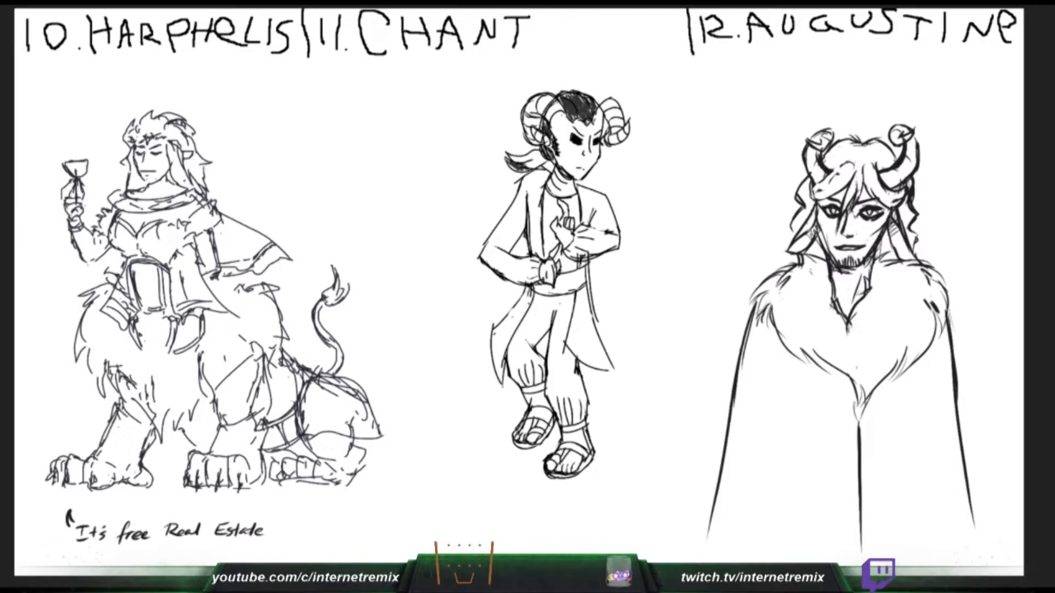
{"action": "left_click_drag", "start_coordinate": [790, 254], "coordinate": [788, 266]}
{"action": "left_click_drag", "start_coordinate": [522, 167], "coordinate": [542, 157]}
{"action": "left_click_drag", "start_coordinate": [912, 246], "coordinate": [928, 262]}
{"action": "mouse_move", "coordinate": [529, 154]}
{"action": "left_mouse_down"}
{"action": "mouse_move", "coordinate": [546, 163]}
{"action": "mouse_move", "coordinate": [512, 159]}
{"action": "left_mouse_up"}
{"action": "left_click_drag", "start_coordinate": [515, 162], "coordinate": [527, 156]}
{"action": "left_click_drag", "start_coordinate": [516, 164], "coordinate": [537, 154]}
{"action": "left_click_drag", "start_coordinate": [528, 162], "coordinate": [540, 150]}
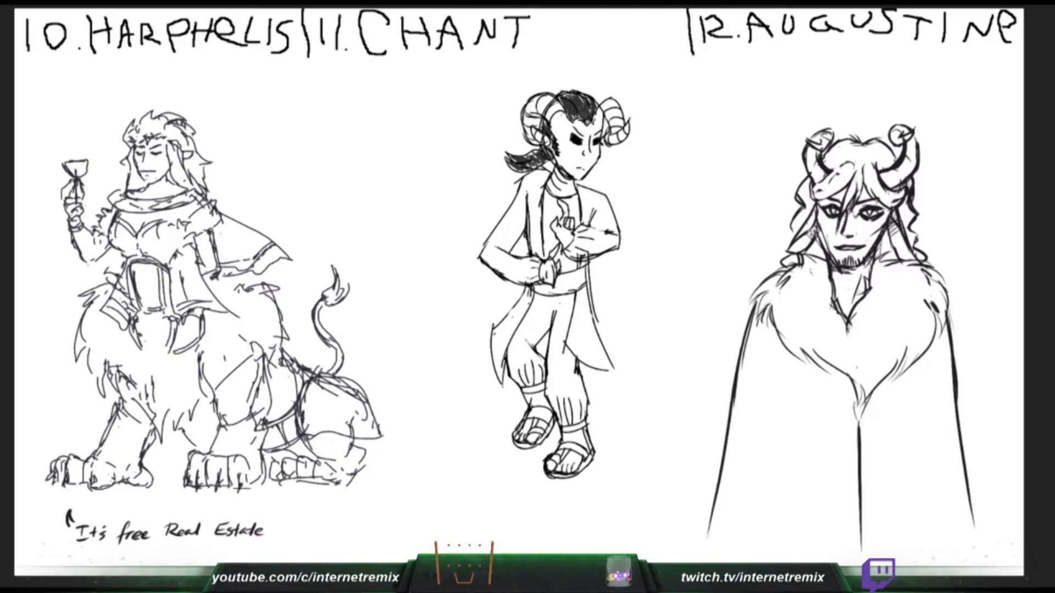
- Hatch Chant's curled horn on the ponytail side in black, along with the hair next to it
{"action": "left_click_drag", "start_coordinate": [532, 144], "coordinate": [548, 129]}
{"action": "left_click_drag", "start_coordinate": [528, 144], "coordinate": [539, 134]}
{"action": "left_click_drag", "start_coordinate": [525, 143], "coordinate": [533, 119]}
{"action": "left_click_drag", "start_coordinate": [525, 131], "coordinate": [540, 113]}
{"action": "left_click_drag", "start_coordinate": [524, 127], "coordinate": [540, 102]}
{"action": "left_click_drag", "start_coordinate": [981, 457], "coordinate": [917, 547]}
{"action": "key", "text": "ctrl+z"}
{"action": "mouse_move", "coordinate": [533, 117]}
{"action": "left_mouse_down"}
{"action": "mouse_move", "coordinate": [563, 97]}
{"action": "mouse_move", "coordinate": [555, 116]}
{"action": "left_mouse_up"}
{"action": "left_click_drag", "start_coordinate": [546, 104], "coordinate": [559, 96]}
- Hatch Chant's other curled horn, on the side he is facing, in black
{"action": "left_click_drag", "start_coordinate": [602, 127], "coordinate": [611, 109]}
{"action": "left_click_drag", "start_coordinate": [597, 122], "coordinate": [603, 108]}
{"action": "left_click_drag", "start_coordinate": [599, 112], "coordinate": [611, 100]}
{"action": "left_click_drag", "start_coordinate": [609, 122], "coordinate": [619, 111]}
{"action": "mouse_move", "coordinate": [612, 134]}
{"action": "left_mouse_down"}
{"action": "mouse_move", "coordinate": [623, 114]}
{"action": "mouse_move", "coordinate": [609, 121]}
{"action": "left_mouse_up"}
{"action": "left_click_drag", "start_coordinate": [603, 143], "coordinate": [616, 130]}
{"action": "left_click_drag", "start_coordinate": [613, 142], "coordinate": [622, 128]}
- Paint Augustine's face pale purple and finish the black hatching on Chant's horn on the facing side
{"action": "left_click_drag", "start_coordinate": [825, 221], "coordinate": [832, 241]}
{"action": "left_click_drag", "start_coordinate": [619, 139], "coordinate": [626, 131]}
{"action": "left_click_drag", "start_coordinate": [624, 138], "coordinate": [628, 125]}
{"action": "left_click_drag", "start_coordinate": [831, 234], "coordinate": [835, 220]}
{"action": "left_click_drag", "start_coordinate": [625, 133], "coordinate": [619, 116]}
{"action": "mouse_move", "coordinate": [609, 128]}
{"action": "left_mouse_down"}
{"action": "mouse_move", "coordinate": [616, 111]}
{"action": "mouse_move", "coordinate": [622, 119]}
{"action": "left_mouse_up"}
{"action": "left_click_drag", "start_coordinate": [821, 222], "coordinate": [820, 203]}
{"action": "left_click_drag", "start_coordinate": [618, 124], "coordinate": [624, 106]}
{"action": "left_click_drag", "start_coordinate": [822, 203], "coordinate": [830, 196]}
{"action": "left_click_drag", "start_coordinate": [614, 116], "coordinate": [620, 103]}
{"action": "left_click_drag", "start_coordinate": [830, 196], "coordinate": [846, 190]}
{"action": "mouse_move", "coordinate": [606, 111]}
{"action": "left_mouse_down"}
{"action": "mouse_move", "coordinate": [613, 103]}
{"action": "mouse_move", "coordinate": [596, 110]}
{"action": "left_mouse_up"}
{"action": "left_click_drag", "start_coordinate": [601, 125], "coordinate": [593, 116]}
{"action": "left_click_drag", "start_coordinate": [840, 237], "coordinate": [848, 215]}
{"action": "left_click_drag", "start_coordinate": [600, 128], "coordinate": [604, 115]}
{"action": "mouse_move", "coordinate": [841, 240]}
{"action": "left_mouse_down"}
{"action": "mouse_move", "coordinate": [858, 220]}
{"action": "mouse_move", "coordinate": [875, 234]}
{"action": "left_mouse_up"}
{"action": "left_click_drag", "start_coordinate": [610, 141], "coordinate": [613, 131]}
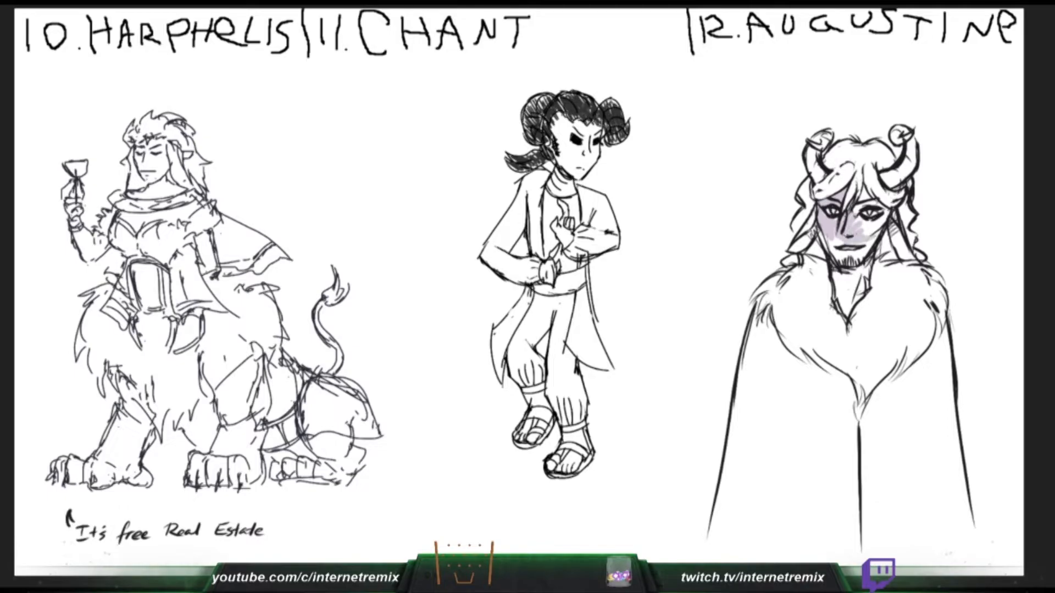
{"action": "left_click_drag", "start_coordinate": [864, 235], "coordinate": [873, 221]}
{"action": "left_click_drag", "start_coordinate": [615, 143], "coordinate": [624, 134]}
{"action": "mouse_move", "coordinate": [886, 216]}
{"action": "left_mouse_down"}
{"action": "mouse_move", "coordinate": [859, 259]}
{"action": "mouse_move", "coordinate": [825, 241]}
{"action": "mouse_move", "coordinate": [836, 261]}
{"action": "left_mouse_up"}
- Block in Chant's face in dark red and fill the rest of Augustine's forehead with pale purple
{"action": "mouse_move", "coordinate": [561, 131]}
{"action": "left_mouse_down"}
{"action": "mouse_move", "coordinate": [555, 143]}
{"action": "mouse_move", "coordinate": [594, 138]}
{"action": "left_mouse_up"}
{"action": "left_click_drag", "start_coordinate": [865, 187], "coordinate": [873, 207]}
{"action": "left_click_drag", "start_coordinate": [600, 125], "coordinate": [593, 137]}
{"action": "left_click_drag", "start_coordinate": [872, 201], "coordinate": [887, 211]}
{"action": "left_click_drag", "start_coordinate": [596, 126], "coordinate": [583, 141]}
{"action": "mouse_move", "coordinate": [580, 122]}
{"action": "left_mouse_down"}
{"action": "mouse_move", "coordinate": [553, 167]}
{"action": "mouse_move", "coordinate": [575, 176]}
{"action": "left_mouse_up"}
- Colour Augustine's ear on the side nearer Chant pale purple and extend the dark red across Chant's cheeks
{"action": "left_click_drag", "start_coordinate": [814, 210], "coordinate": [801, 235]}
{"action": "left_click_drag", "start_coordinate": [564, 154], "coordinate": [577, 175]}
{"action": "left_click_drag", "start_coordinate": [806, 224], "coordinate": [790, 251]}
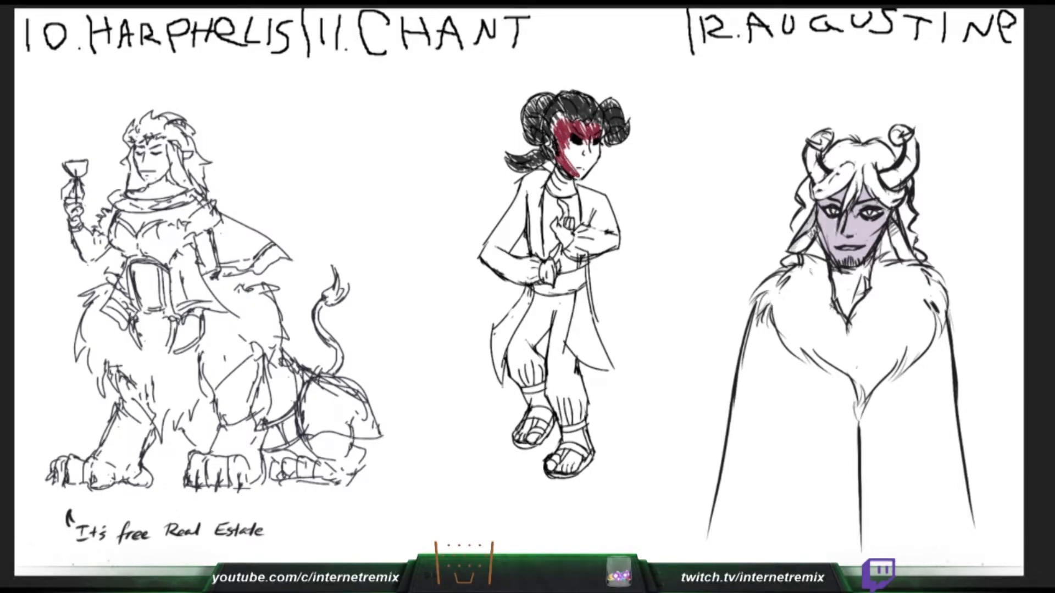
{"action": "mouse_move", "coordinate": [580, 149]}
{"action": "left_mouse_down"}
{"action": "mouse_move", "coordinate": [563, 176]}
{"action": "mouse_move", "coordinate": [580, 169]}
{"action": "left_mouse_up"}
{"action": "left_click_drag", "start_coordinate": [591, 141], "coordinate": [585, 160]}
{"action": "left_click_drag", "start_coordinate": [816, 224], "coordinate": [797, 247]}
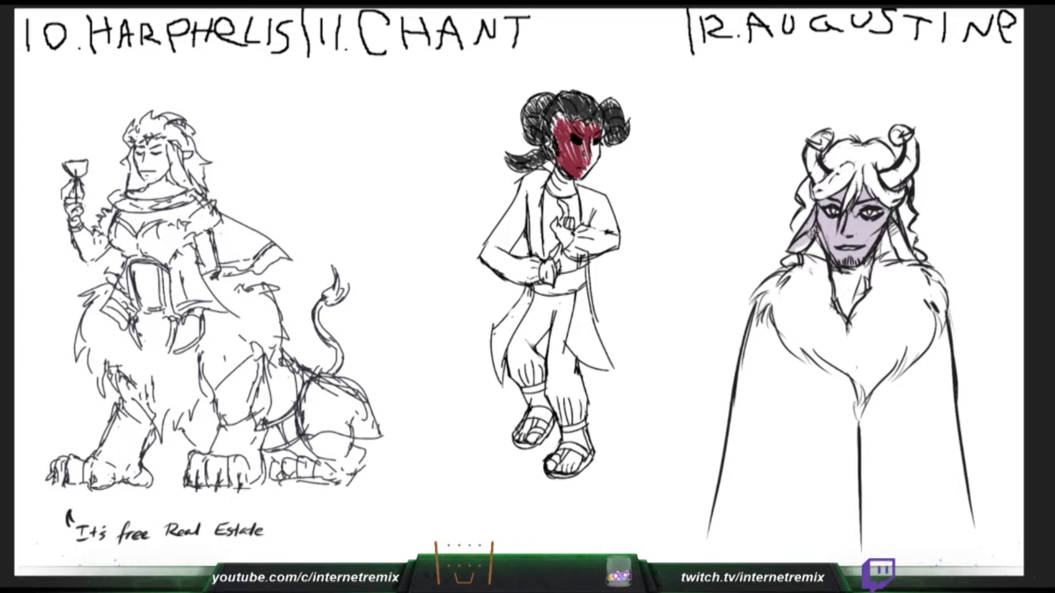
{"action": "left_click_drag", "start_coordinate": [595, 139], "coordinate": [589, 160]}
{"action": "left_click_drag", "start_coordinate": [810, 241], "coordinate": [797, 251]}
- Colour Augustine's far ear pale purple and paint Chant's jaw and chin dark red
{"action": "left_click_drag", "start_coordinate": [893, 222], "coordinate": [899, 245]}
{"action": "left_click_drag", "start_coordinate": [598, 153], "coordinate": [592, 164]}
{"action": "left_click_drag", "start_coordinate": [897, 242], "coordinate": [905, 260]}
{"action": "left_click_drag", "start_coordinate": [598, 159], "coordinate": [586, 173]}
{"action": "left_click_drag", "start_coordinate": [891, 226], "coordinate": [897, 251]}
{"action": "left_click_drag", "start_coordinate": [593, 162], "coordinate": [581, 177]}
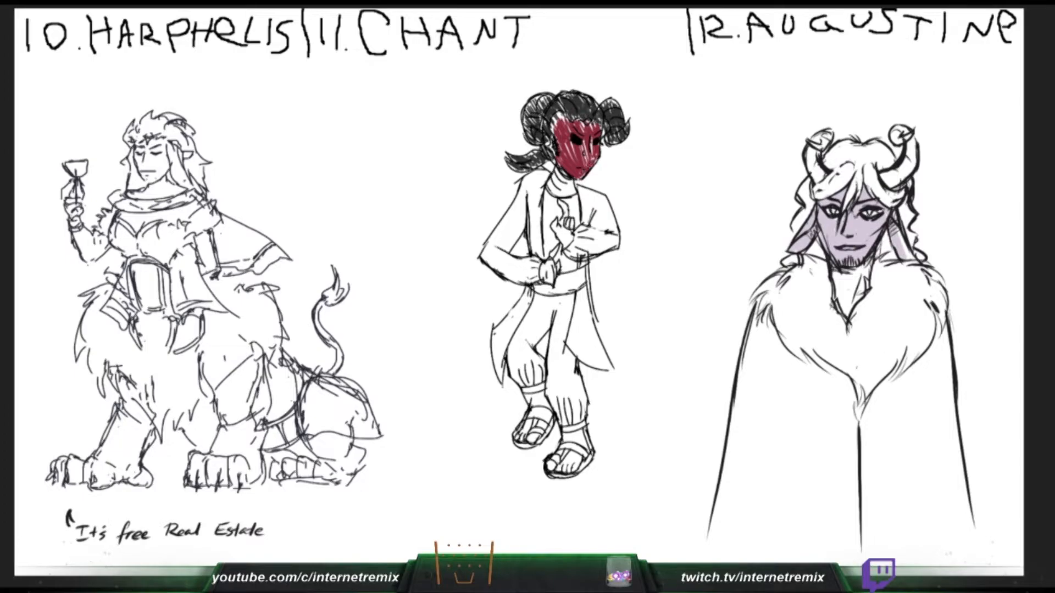
{"action": "left_click_drag", "start_coordinate": [898, 227], "coordinate": [908, 254]}
{"action": "left_click_drag", "start_coordinate": [902, 240], "coordinate": [910, 259]}
- Fill the remaining white gaps in Chant's face with dark red and paint Augustine's neck and neckline pale purple
{"action": "left_click_drag", "start_coordinate": [591, 138], "coordinate": [582, 160]}
{"action": "left_click_drag", "start_coordinate": [834, 265], "coordinate": [857, 298]}
{"action": "mouse_move", "coordinate": [871, 255]}
{"action": "left_mouse_down"}
{"action": "mouse_move", "coordinate": [846, 313]}
{"action": "mouse_move", "coordinate": [855, 302]}
{"action": "left_mouse_up"}
{"action": "left_click_drag", "start_coordinate": [576, 141], "coordinate": [564, 171]}
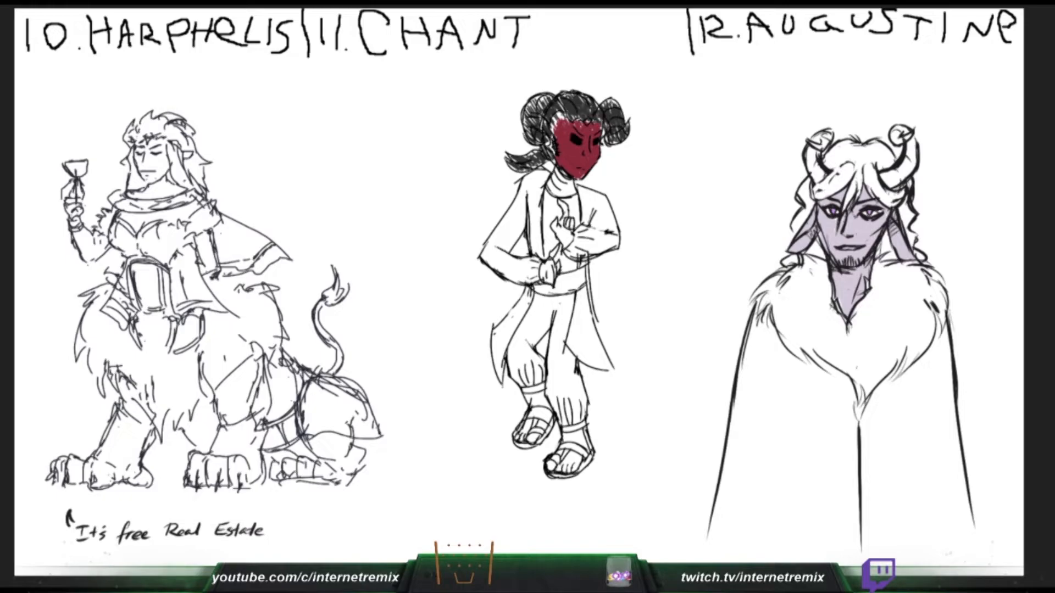
- Colour Chant's hands dark red and high collar olive-yellow, and paint Augustine's hair dark purple-grey
{"action": "mouse_move", "coordinate": [556, 225]}
{"action": "left_mouse_down"}
{"action": "mouse_move", "coordinate": [563, 244]}
{"action": "mouse_move", "coordinate": [571, 235]}
{"action": "left_mouse_up"}
{"action": "mouse_move", "coordinate": [846, 164]}
{"action": "left_mouse_down"}
{"action": "mouse_move", "coordinate": [815, 190]}
{"action": "mouse_move", "coordinate": [824, 196]}
{"action": "mouse_move", "coordinate": [865, 159]}
{"action": "mouse_move", "coordinate": [853, 164]}
{"action": "mouse_move", "coordinate": [845, 207]}
{"action": "mouse_move", "coordinate": [865, 165]}
{"action": "mouse_move", "coordinate": [856, 203]}
{"action": "left_mouse_up"}
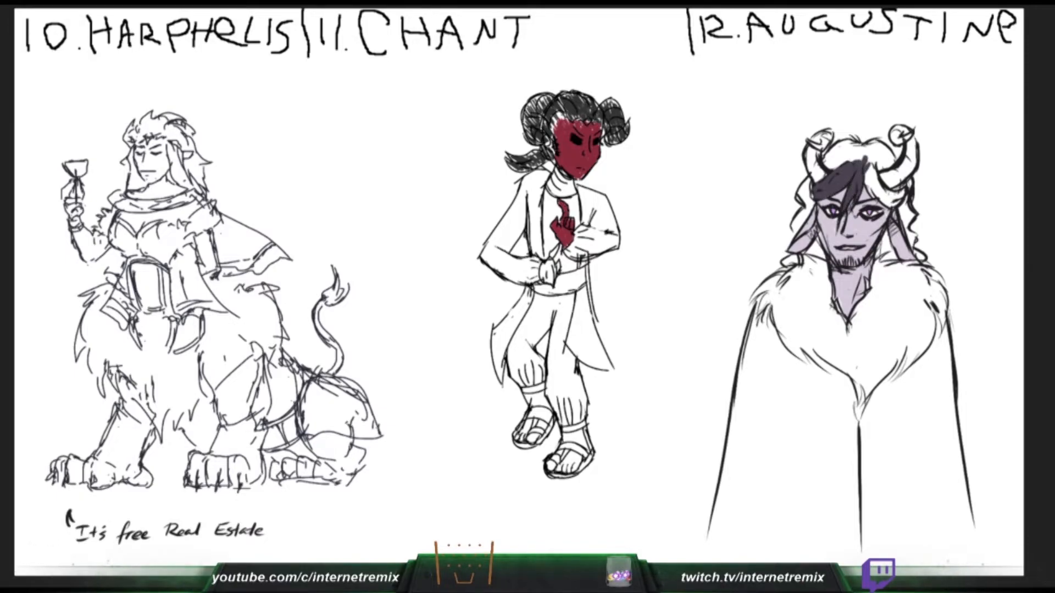
{"action": "mouse_move", "coordinate": [840, 161]}
{"action": "left_mouse_down"}
{"action": "mouse_move", "coordinate": [827, 150]}
{"action": "mouse_move", "coordinate": [835, 144]}
{"action": "mouse_move", "coordinate": [846, 166]}
{"action": "mouse_move", "coordinate": [853, 144]}
{"action": "mouse_move", "coordinate": [860, 152]}
{"action": "mouse_move", "coordinate": [873, 142]}
{"action": "mouse_move", "coordinate": [855, 157]}
{"action": "mouse_move", "coordinate": [873, 164]}
{"action": "mouse_move", "coordinate": [870, 193]}
{"action": "mouse_move", "coordinate": [889, 206]}
{"action": "mouse_move", "coordinate": [874, 165]}
{"action": "mouse_move", "coordinate": [896, 197]}
{"action": "mouse_move", "coordinate": [906, 191]}
{"action": "mouse_move", "coordinate": [911, 250]}
{"action": "mouse_move", "coordinate": [912, 239]}
{"action": "mouse_move", "coordinate": [924, 258]}
{"action": "mouse_move", "coordinate": [876, 256]}
{"action": "mouse_move", "coordinate": [887, 248]}
{"action": "mouse_move", "coordinate": [883, 256]}
{"action": "mouse_move", "coordinate": [900, 260]}
{"action": "left_mouse_up"}
{"action": "mouse_move", "coordinate": [813, 248]}
{"action": "left_mouse_down"}
{"action": "mouse_move", "coordinate": [807, 256]}
{"action": "mouse_move", "coordinate": [825, 258]}
{"action": "mouse_move", "coordinate": [816, 250]}
{"action": "mouse_move", "coordinate": [792, 263]}
{"action": "mouse_move", "coordinate": [798, 257]}
{"action": "left_mouse_up"}
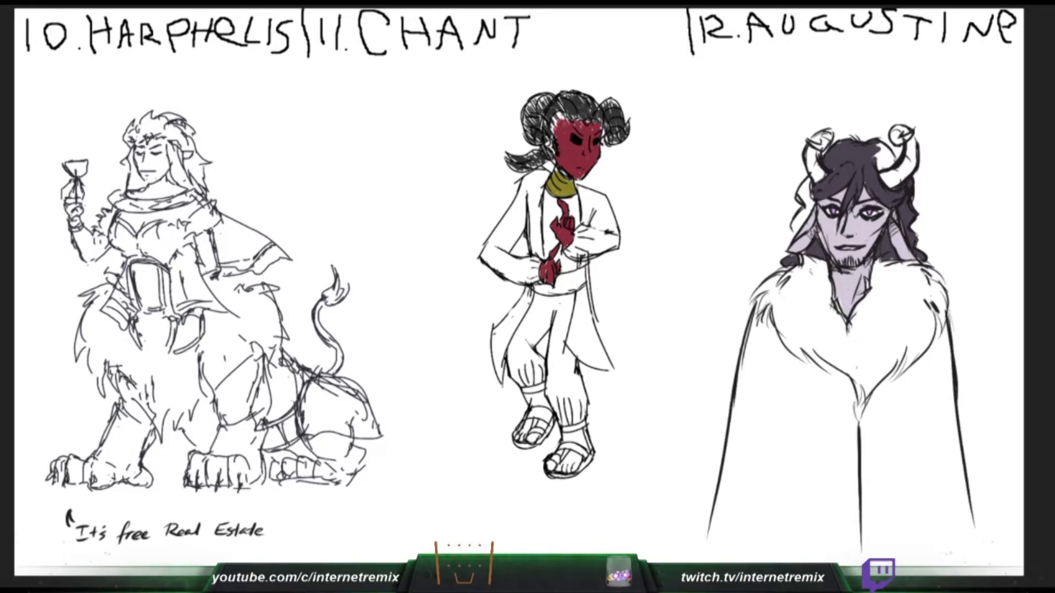
- Fill the last white gaps in Augustine's hair with dark purple-grey and paint Chant's rear ankle dark red
{"action": "mouse_move", "coordinate": [808, 204]}
{"action": "left_mouse_down"}
{"action": "mouse_move", "coordinate": [794, 228]}
{"action": "mouse_move", "coordinate": [813, 205]}
{"action": "mouse_move", "coordinate": [808, 191]}
{"action": "mouse_move", "coordinate": [796, 194]}
{"action": "mouse_move", "coordinate": [802, 186]}
{"action": "left_mouse_up"}
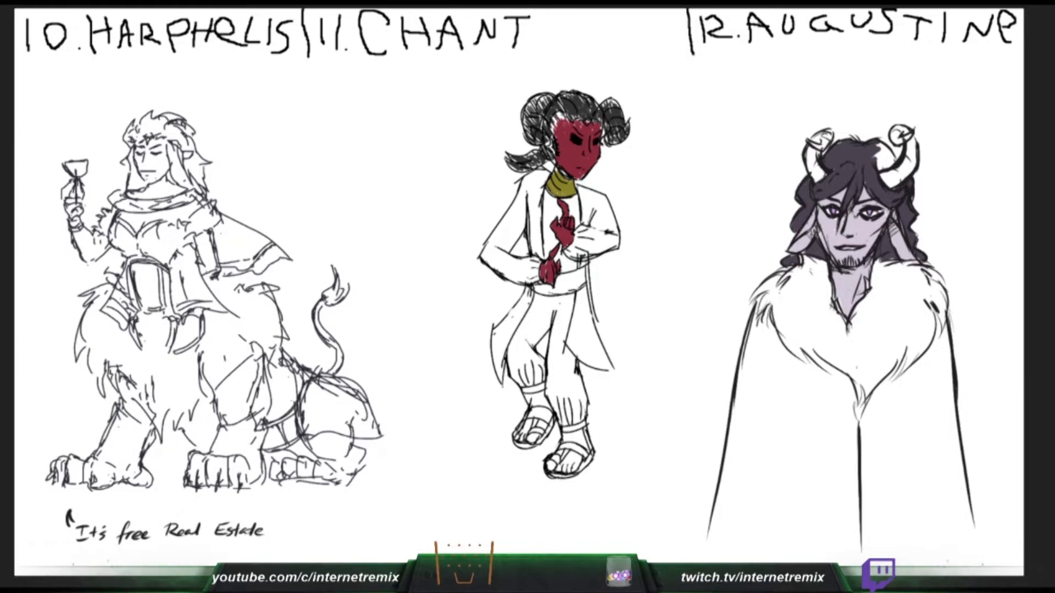
{"action": "left_click_drag", "start_coordinate": [878, 144], "coordinate": [893, 170]}
{"action": "mouse_move", "coordinate": [525, 407]}
{"action": "left_mouse_down"}
{"action": "mouse_move", "coordinate": [542, 395]}
{"action": "mouse_move", "coordinate": [546, 407]}
{"action": "mouse_move", "coordinate": [542, 391]}
{"action": "left_mouse_up"}
{"action": "left_click_drag", "start_coordinate": [852, 133], "coordinate": [862, 140]}
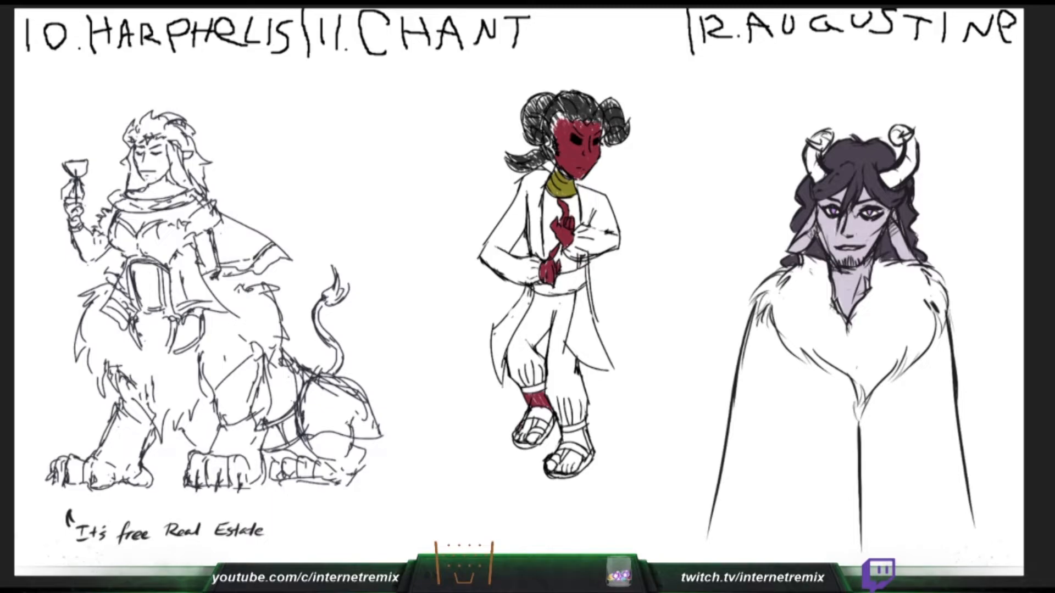
- Paint Augustine's horn farther from Chant pale purple and start colouring Chant's rear foot dark red
{"action": "mouse_move", "coordinate": [522, 423]}
{"action": "left_mouse_down"}
{"action": "mouse_move", "coordinate": [516, 437]}
{"action": "mouse_move", "coordinate": [526, 432]}
{"action": "left_mouse_up"}
{"action": "mouse_move", "coordinate": [885, 180]}
{"action": "left_mouse_down"}
{"action": "mouse_move", "coordinate": [908, 164]}
{"action": "mouse_move", "coordinate": [904, 174]}
{"action": "left_mouse_up"}
{"action": "left_click_drag", "start_coordinate": [531, 420], "coordinate": [529, 430]}
{"action": "left_click_drag", "start_coordinate": [910, 166], "coordinate": [909, 139]}
{"action": "left_click_drag", "start_coordinate": [528, 421], "coordinate": [527, 428]}
{"action": "mouse_move", "coordinate": [907, 131]}
{"action": "left_mouse_down"}
{"action": "mouse_move", "coordinate": [895, 141]}
{"action": "mouse_move", "coordinate": [913, 144]}
{"action": "mouse_move", "coordinate": [911, 173]}
{"action": "left_mouse_up"}
- Paint Augustine's horn nearer Chant pale purple and finish the toes of Chant's rear foot in dark red
{"action": "left_click_drag", "start_coordinate": [824, 133], "coordinate": [810, 149]}
{"action": "left_click_drag", "start_coordinate": [544, 422], "coordinate": [543, 429]}
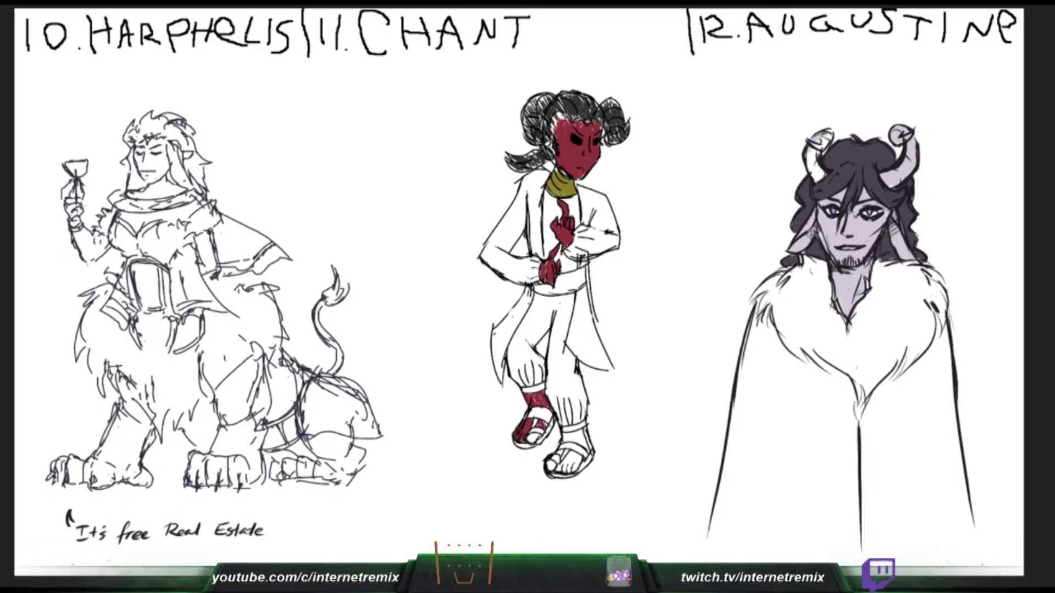
{"action": "left_click_drag", "start_coordinate": [813, 149], "coordinate": [829, 134]}
{"action": "left_click_drag", "start_coordinate": [531, 434], "coordinate": [532, 441]}
{"action": "left_click_drag", "start_coordinate": [811, 151], "coordinate": [816, 179]}
{"action": "left_click_drag", "start_coordinate": [534, 433], "coordinate": [539, 442]}
{"action": "left_click_drag", "start_coordinate": [816, 162], "coordinate": [822, 179]}
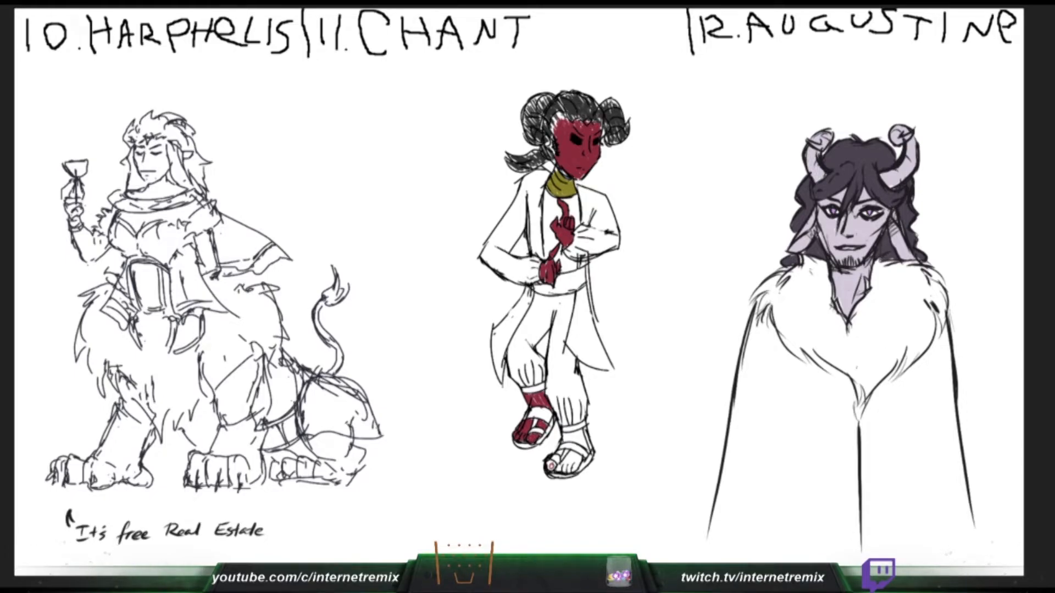
- Paint Chant's front foot and ankle dark red around the sandal straps
{"action": "left_click_drag", "start_coordinate": [551, 463], "coordinate": [580, 451]}
{"action": "mouse_move", "coordinate": [752, 455]}
{"action": "left_mouse_down"}
{"action": "mouse_move", "coordinate": [828, 406]}
{"action": "mouse_move", "coordinate": [783, 505]}
{"action": "left_mouse_up"}
{"action": "key", "text": "ctrl+z"}
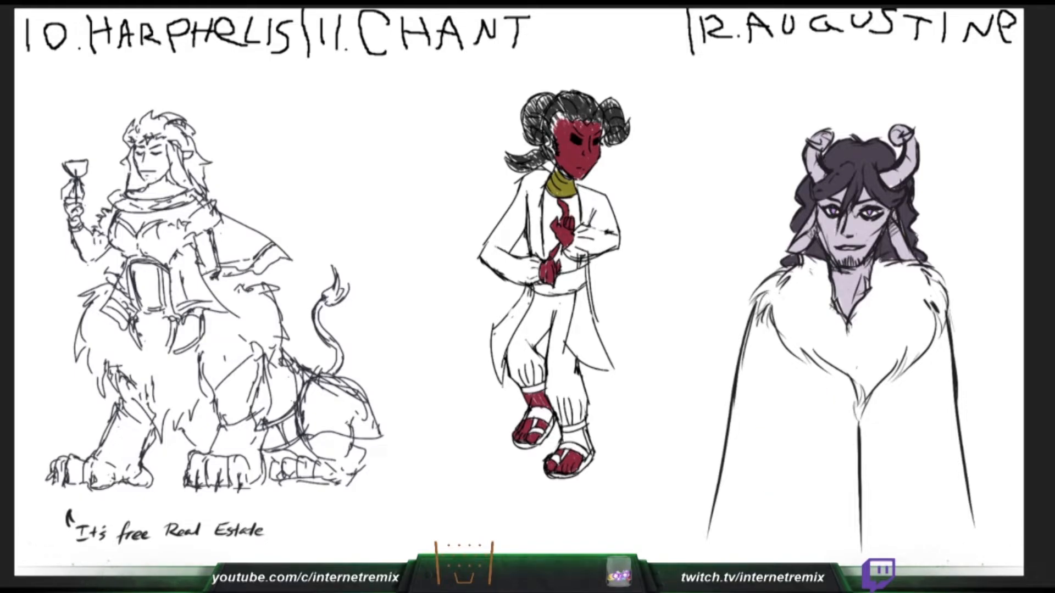
{"action": "left_click_drag", "start_coordinate": [568, 433], "coordinate": [564, 443]}
- Block in the middle of Augustine's cape with pink and carry the colour up along the fur collar's lower edge
{"action": "mouse_move", "coordinate": [805, 403]}
{"action": "left_mouse_down"}
{"action": "mouse_move", "coordinate": [750, 466]}
{"action": "mouse_move", "coordinate": [857, 456]}
{"action": "mouse_move", "coordinate": [807, 538]}
{"action": "mouse_move", "coordinate": [907, 495]}
{"action": "mouse_move", "coordinate": [942, 530]}
{"action": "left_mouse_up"}
{"action": "mouse_move", "coordinate": [868, 434]}
{"action": "left_mouse_down"}
{"action": "mouse_move", "coordinate": [895, 382]}
{"action": "mouse_move", "coordinate": [884, 387]}
{"action": "mouse_move", "coordinate": [940, 354]}
{"action": "mouse_move", "coordinate": [936, 317]}
{"action": "left_mouse_up"}
{"action": "left_click_drag", "start_coordinate": [922, 352], "coordinate": [862, 418]}
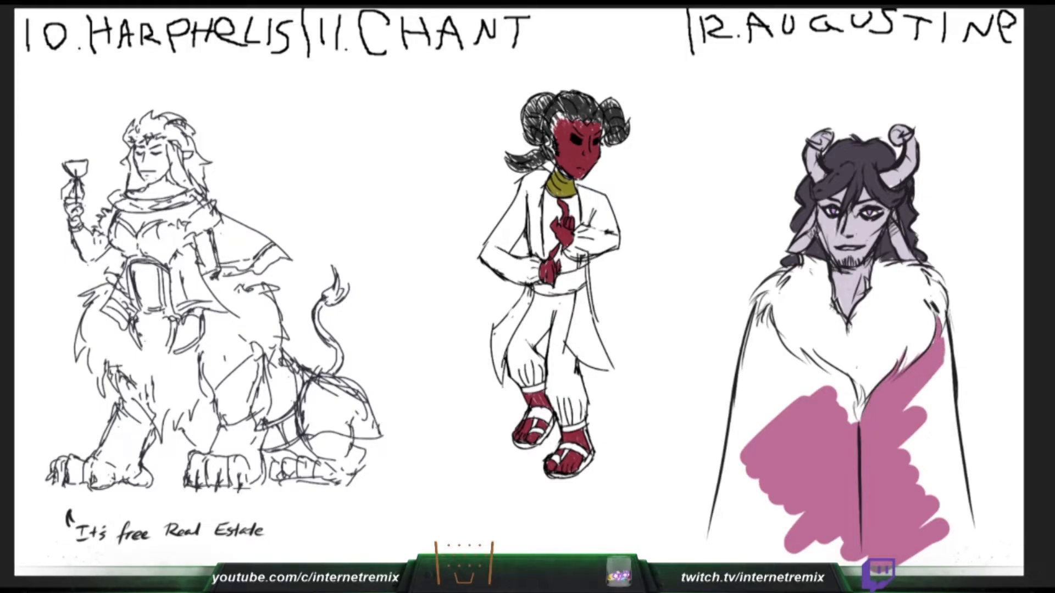
{"action": "left_click_drag", "start_coordinate": [770, 307], "coordinate": [822, 391]}
{"action": "mouse_move", "coordinate": [808, 355]}
{"action": "left_mouse_down"}
{"action": "mouse_move", "coordinate": [824, 385]}
{"action": "mouse_move", "coordinate": [849, 392]}
{"action": "left_mouse_up"}
{"action": "mouse_move", "coordinate": [817, 356]}
{"action": "left_mouse_down"}
{"action": "mouse_move", "coordinate": [855, 388]}
{"action": "mouse_move", "coordinate": [857, 422]}
{"action": "mouse_move", "coordinate": [838, 407]}
{"action": "mouse_move", "coordinate": [862, 415]}
{"action": "left_mouse_up"}
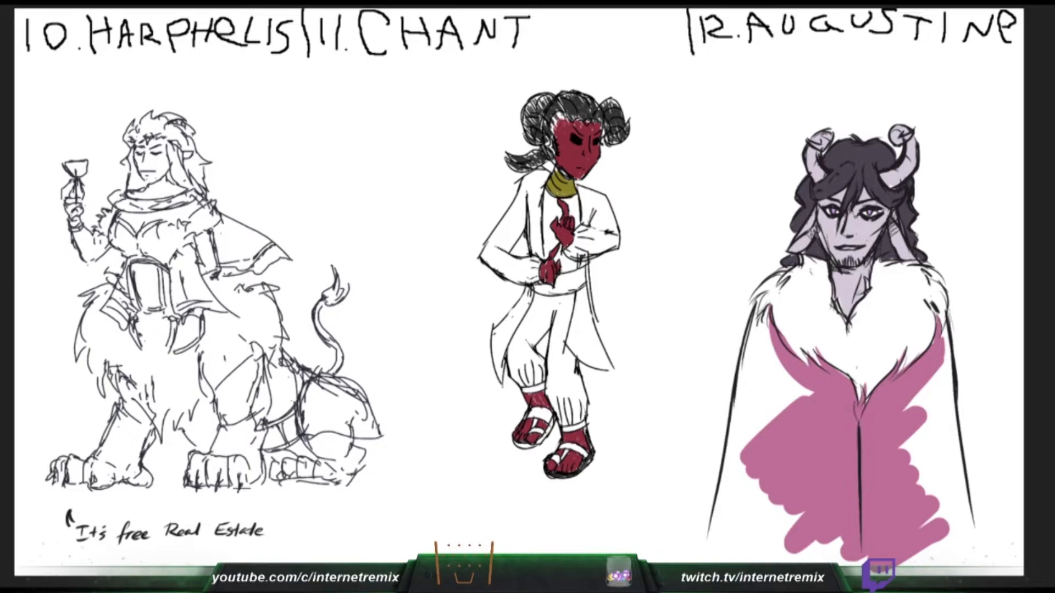
- Fill the half of Augustine's cape farther from Chant with pink out to its side edge
{"action": "left_click_drag", "start_coordinate": [932, 379], "coordinate": [906, 409]}
{"action": "mouse_move", "coordinate": [944, 337]}
{"action": "left_mouse_down"}
{"action": "mouse_move", "coordinate": [934, 382]}
{"action": "mouse_move", "coordinate": [942, 426]}
{"action": "mouse_move", "coordinate": [948, 349]}
{"action": "mouse_move", "coordinate": [953, 464]}
{"action": "left_mouse_up"}
{"action": "left_click_drag", "start_coordinate": [945, 369], "coordinate": [963, 555]}
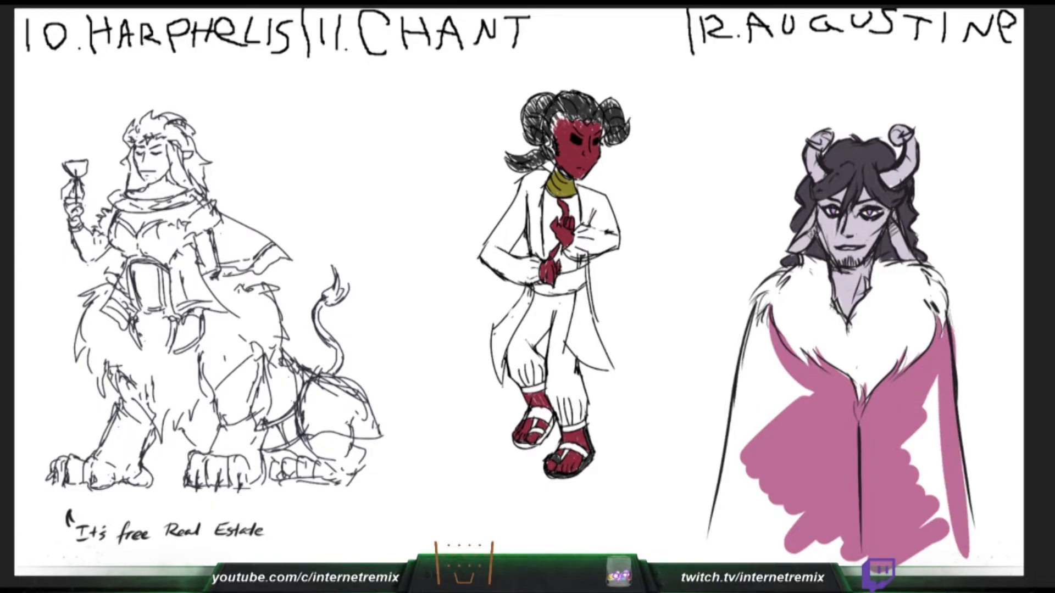
{"action": "left_click_drag", "start_coordinate": [968, 448], "coordinate": [970, 549]}
{"action": "left_click_drag", "start_coordinate": [943, 376], "coordinate": [915, 494]}
{"action": "left_click_drag", "start_coordinate": [913, 433], "coordinate": [904, 464]}
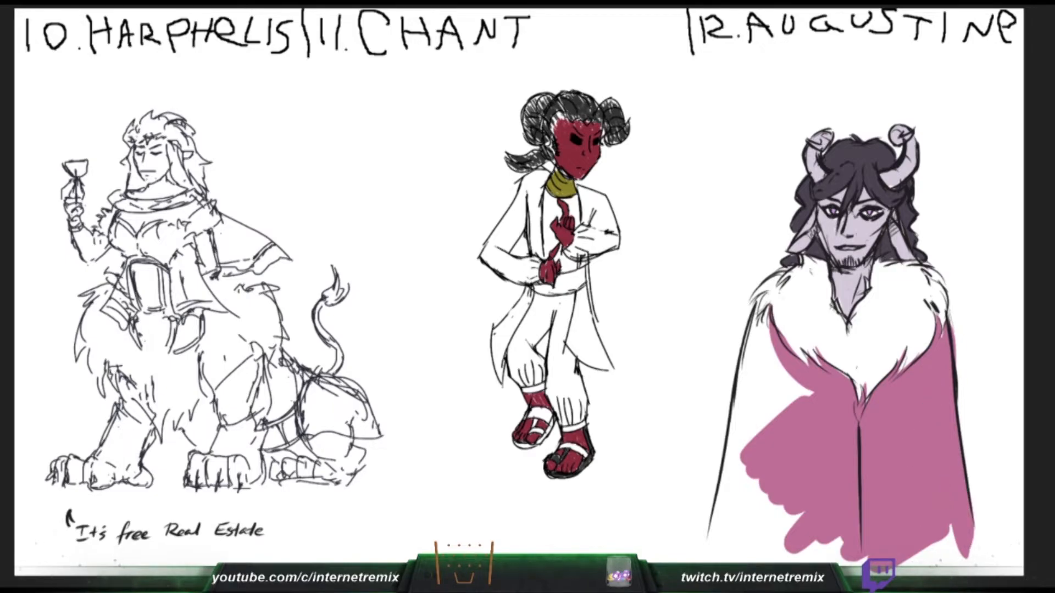
- Fill the half of Augustine's cape nearer Chant with pink, down to the bottom of the canvas
{"action": "mouse_move", "coordinate": [759, 300]}
{"action": "left_mouse_down"}
{"action": "mouse_move", "coordinate": [750, 367]}
{"action": "mouse_move", "coordinate": [763, 346]}
{"action": "mouse_move", "coordinate": [785, 395]}
{"action": "left_mouse_up"}
{"action": "left_click_drag", "start_coordinate": [769, 329], "coordinate": [807, 400]}
{"action": "left_click_drag", "start_coordinate": [763, 354], "coordinate": [724, 550]}
{"action": "left_click_drag", "start_coordinate": [758, 379], "coordinate": [789, 434]}
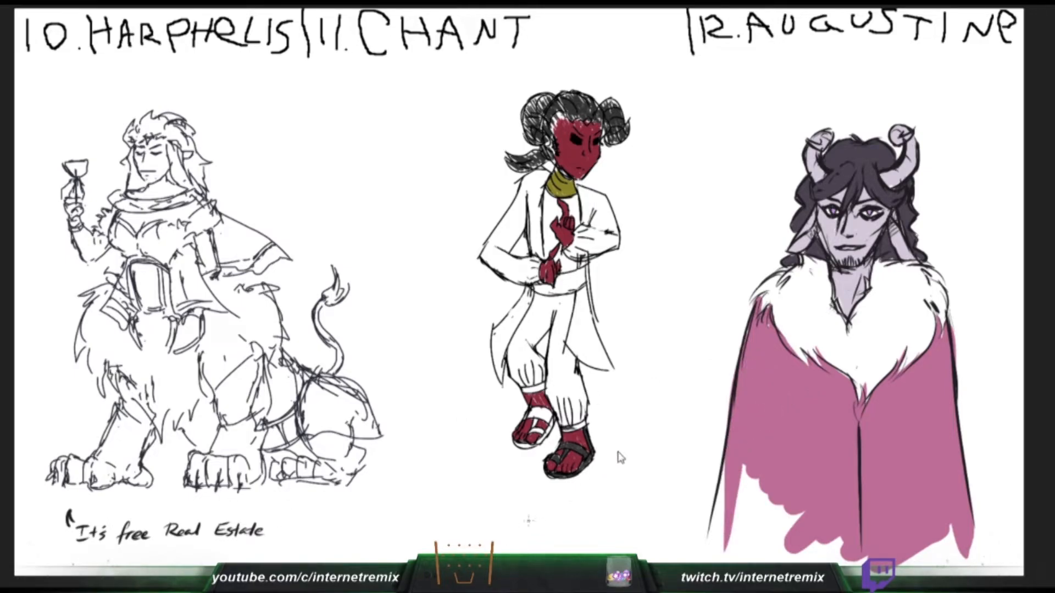
{"action": "left_click_drag", "start_coordinate": [722, 410], "coordinate": [707, 555]}
{"action": "left_click_drag", "start_coordinate": [720, 462], "coordinate": [785, 549]}
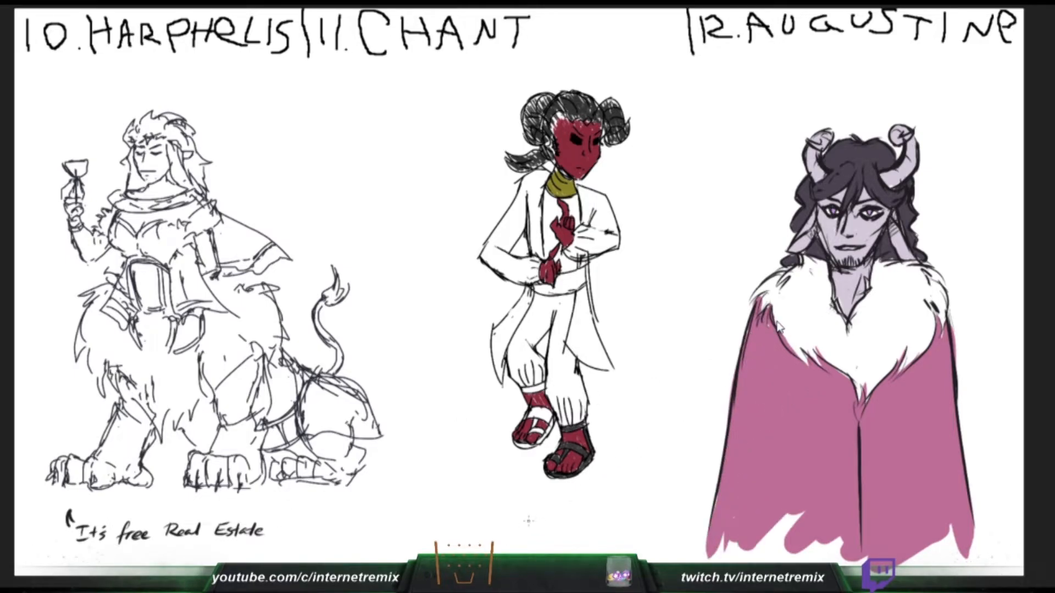
{"action": "left_click_drag", "start_coordinate": [742, 517], "coordinate": [840, 561]}
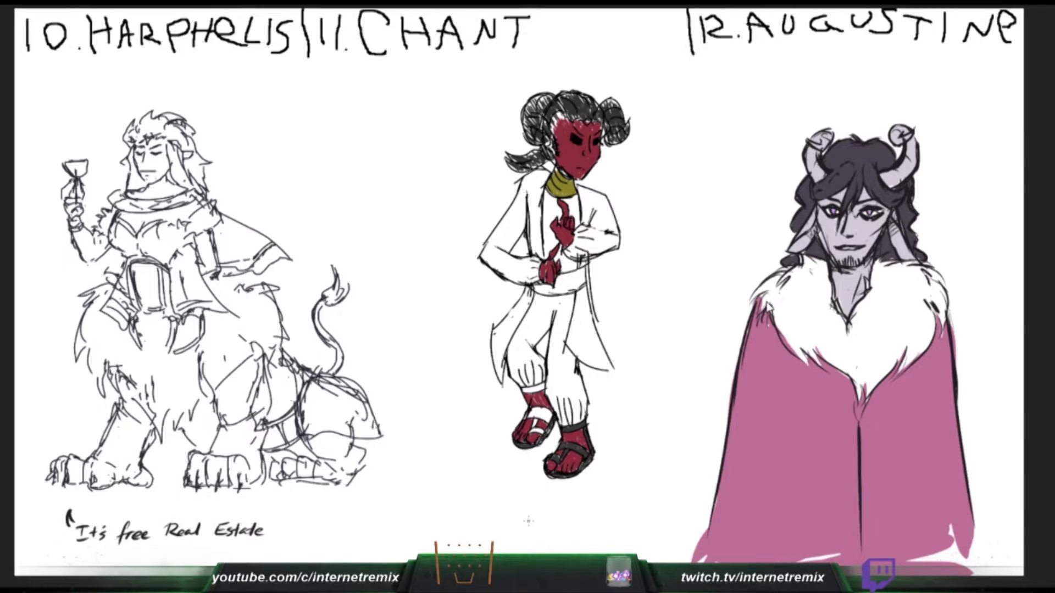
- Shade Augustine's fur collar with light grey strokes and darken Chant's remaining sandal straps
{"action": "mouse_move", "coordinate": [934, 300]}
{"action": "left_mouse_down"}
{"action": "mouse_move", "coordinate": [916, 345]}
{"action": "mouse_move", "coordinate": [887, 369]}
{"action": "left_mouse_up"}
{"action": "left_click_drag", "start_coordinate": [902, 258], "coordinate": [875, 277]}
{"action": "mouse_move", "coordinate": [886, 264]}
{"action": "left_mouse_down"}
{"action": "mouse_move", "coordinate": [921, 276]}
{"action": "mouse_move", "coordinate": [940, 302]}
{"action": "mouse_move", "coordinate": [858, 315]}
{"action": "left_mouse_up"}
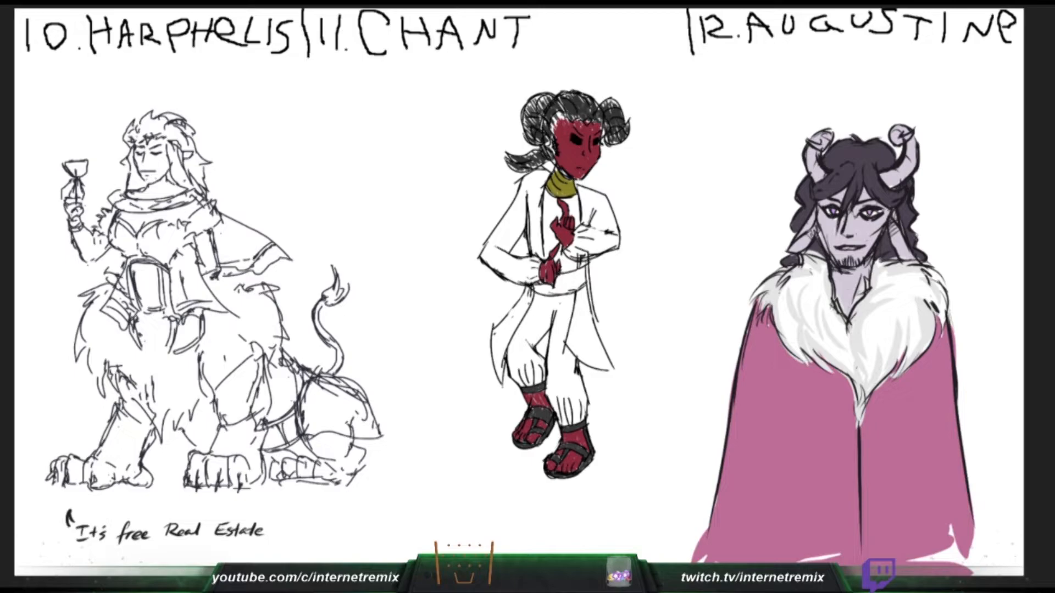
- Hatch Chant's trousers and the shirt under the open coat in dark grey
{"action": "mouse_move", "coordinate": [511, 372]}
{"action": "left_mouse_down"}
{"action": "mouse_move", "coordinate": [524, 385]}
{"action": "mouse_move", "coordinate": [509, 362]}
{"action": "mouse_move", "coordinate": [539, 375]}
{"action": "mouse_move", "coordinate": [517, 339]}
{"action": "mouse_move", "coordinate": [534, 345]}
{"action": "mouse_move", "coordinate": [531, 312]}
{"action": "mouse_move", "coordinate": [551, 301]}
{"action": "mouse_move", "coordinate": [539, 297]}
{"action": "mouse_move", "coordinate": [511, 360]}
{"action": "left_mouse_up"}
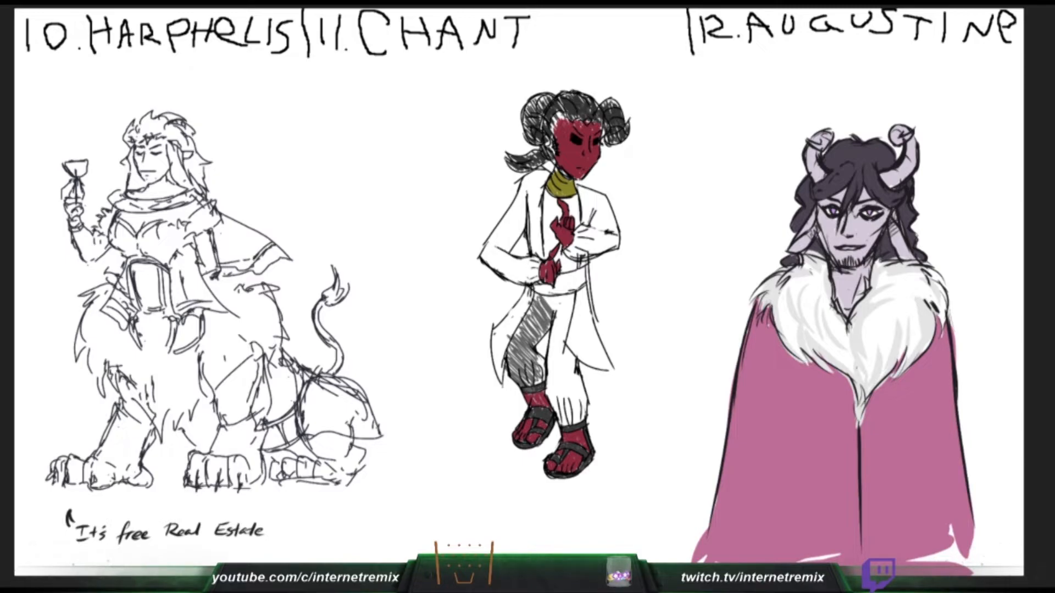
{"action": "mouse_move", "coordinate": [566, 423]}
{"action": "left_mouse_down"}
{"action": "mouse_move", "coordinate": [549, 384]}
{"action": "mouse_move", "coordinate": [574, 378]}
{"action": "mouse_move", "coordinate": [553, 371]}
{"action": "mouse_move", "coordinate": [577, 367]}
{"action": "mouse_move", "coordinate": [552, 358]}
{"action": "mouse_move", "coordinate": [576, 352]}
{"action": "mouse_move", "coordinate": [555, 343]}
{"action": "mouse_move", "coordinate": [572, 338]}
{"action": "mouse_move", "coordinate": [571, 371]}
{"action": "left_mouse_up"}
{"action": "mouse_move", "coordinate": [551, 356]}
{"action": "left_mouse_down"}
{"action": "mouse_move", "coordinate": [565, 379]}
{"action": "mouse_move", "coordinate": [554, 318]}
{"action": "mouse_move", "coordinate": [566, 301]}
{"action": "mouse_move", "coordinate": [551, 297]}
{"action": "mouse_move", "coordinate": [572, 300]}
{"action": "mouse_move", "coordinate": [563, 313]}
{"action": "mouse_move", "coordinate": [577, 295]}
{"action": "mouse_move", "coordinate": [559, 305]}
{"action": "mouse_move", "coordinate": [567, 259]}
{"action": "mouse_move", "coordinate": [579, 254]}
{"action": "mouse_move", "coordinate": [548, 240]}
{"action": "mouse_move", "coordinate": [550, 212]}
{"action": "mouse_move", "coordinate": [562, 204]}
{"action": "left_mouse_up"}
{"action": "mouse_move", "coordinate": [553, 215]}
{"action": "left_mouse_down"}
{"action": "mouse_move", "coordinate": [563, 201]}
{"action": "mouse_move", "coordinate": [552, 194]}
{"action": "mouse_move", "coordinate": [546, 221]}
{"action": "mouse_move", "coordinate": [547, 200]}
{"action": "left_mouse_up"}
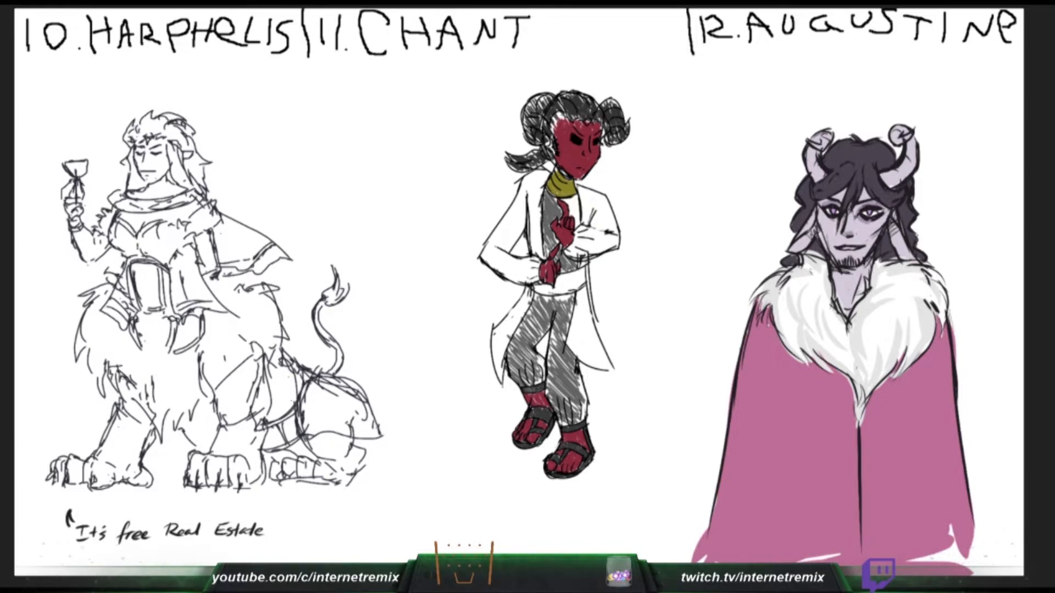
- Shade Augustine's neck and the ear farther from Chant in purple, and fill the shirt around Chant's raised hand with dark grey hatching
{"action": "left_click_drag", "start_coordinate": [876, 257], "coordinate": [866, 287]}
{"action": "left_click_drag", "start_coordinate": [564, 205], "coordinate": [569, 198]}
{"action": "left_click_drag", "start_coordinate": [565, 207], "coordinate": [574, 199]}
{"action": "left_click_drag", "start_coordinate": [570, 207], "coordinate": [578, 196]}
{"action": "left_click_drag", "start_coordinate": [895, 224], "coordinate": [891, 242]}
{"action": "left_click_drag", "start_coordinate": [575, 206], "coordinate": [579, 196]}
{"action": "left_click_drag", "start_coordinate": [903, 226], "coordinate": [895, 242]}
{"action": "left_click_drag", "start_coordinate": [575, 219], "coordinate": [580, 204]}
{"action": "left_click_drag", "start_coordinate": [577, 223], "coordinate": [579, 218]}
{"action": "left_click_drag", "start_coordinate": [901, 238], "coordinate": [898, 252]}
{"action": "left_click_drag", "start_coordinate": [574, 222], "coordinate": [579, 214]}
{"action": "left_click_drag", "start_coordinate": [573, 223], "coordinate": [575, 207]}
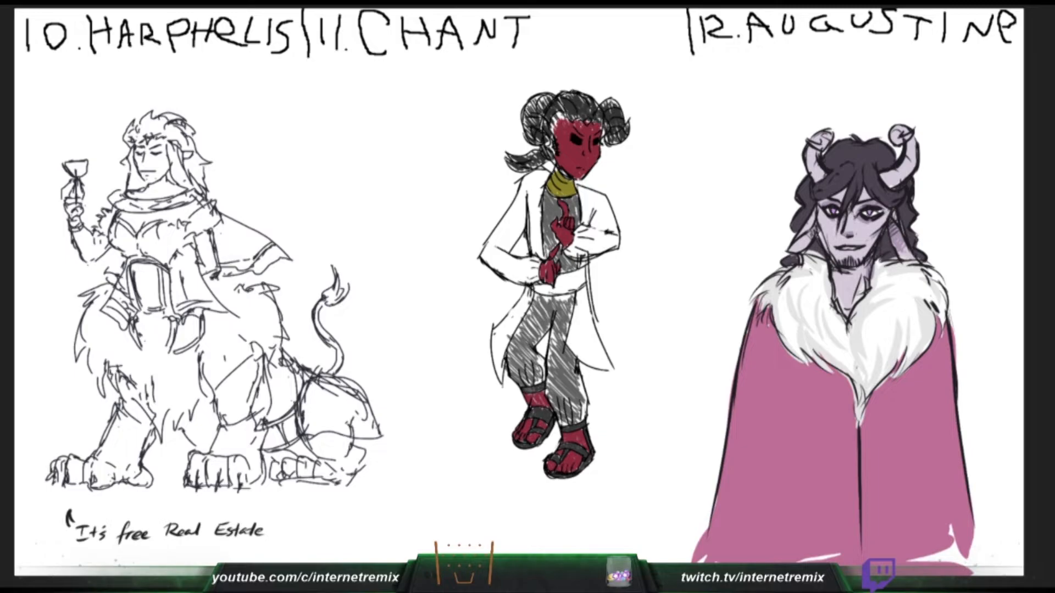
- Shade Augustine's other ear and throat in purple, and touch up the area around Chant's lower hand
{"action": "left_click_drag", "start_coordinate": [812, 229], "coordinate": [807, 242]}
{"action": "left_click_drag", "start_coordinate": [810, 235], "coordinate": [802, 245]}
{"action": "left_click_drag", "start_coordinate": [543, 256], "coordinate": [548, 246]}
{"action": "left_click_drag", "start_coordinate": [804, 238], "coordinate": [797, 246]}
{"action": "left_click_drag", "start_coordinate": [571, 259], "coordinate": [566, 272]}
{"action": "left_click_drag", "start_coordinate": [814, 212], "coordinate": [811, 221]}
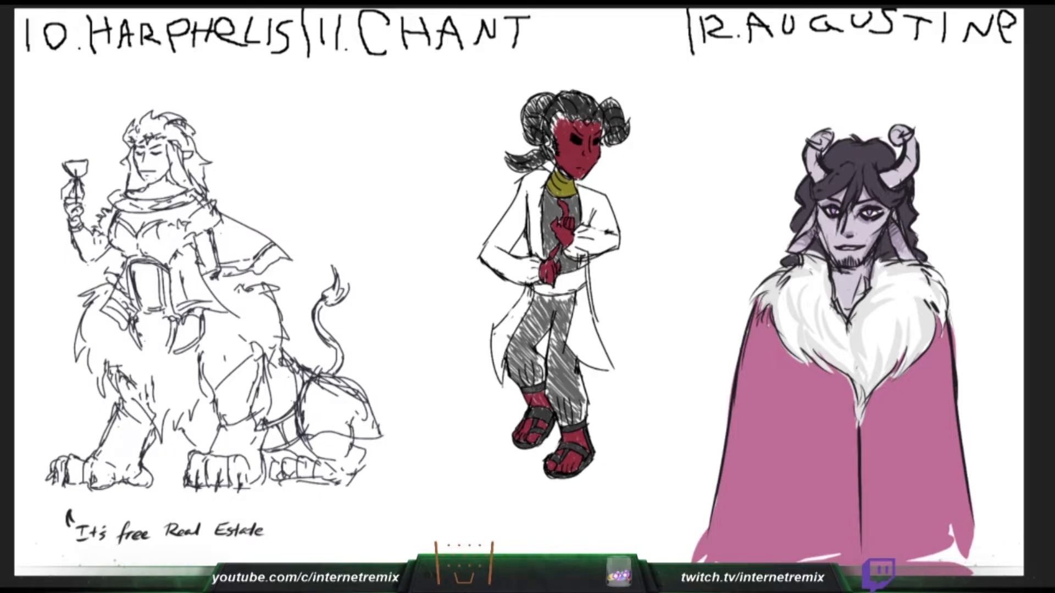
{"action": "left_click_drag", "start_coordinate": [864, 275], "coordinate": [852, 304]}
{"action": "left_click_drag", "start_coordinate": [866, 266], "coordinate": [846, 280]}
- Hatch Chant's coat sleeves, front and tails in near-black, and fill the waist sash with dark red
{"action": "mouse_move", "coordinate": [574, 349]}
{"action": "left_mouse_down"}
{"action": "mouse_move", "coordinate": [602, 365]}
{"action": "mouse_move", "coordinate": [570, 335]}
{"action": "mouse_move", "coordinate": [603, 358]}
{"action": "mouse_move", "coordinate": [576, 322]}
{"action": "mouse_move", "coordinate": [591, 330]}
{"action": "mouse_move", "coordinate": [579, 298]}
{"action": "mouse_move", "coordinate": [587, 286]}
{"action": "left_mouse_up"}
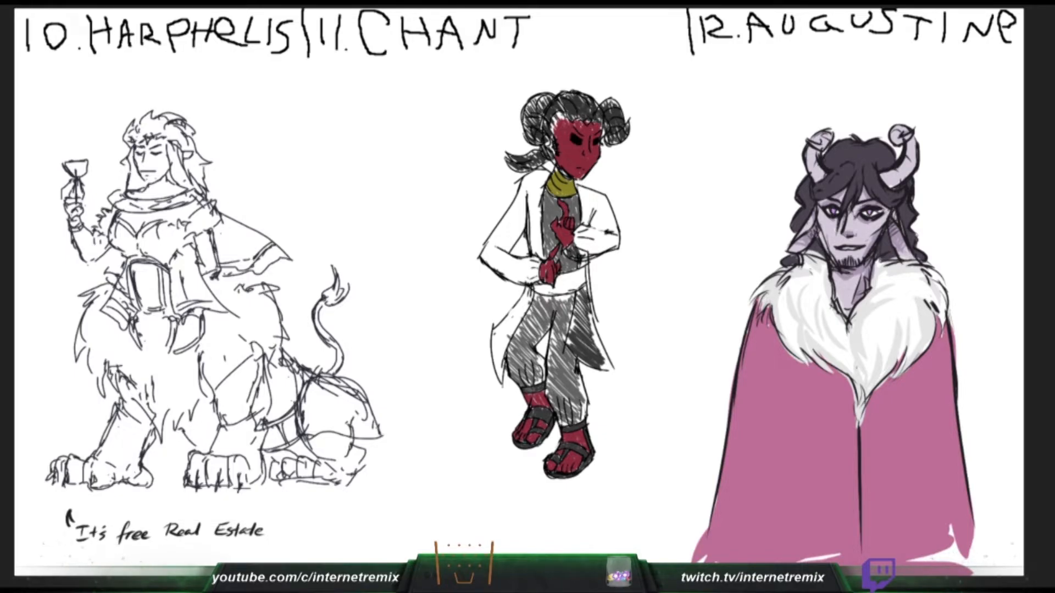
{"action": "mouse_move", "coordinate": [575, 260]}
{"action": "left_mouse_down"}
{"action": "mouse_move", "coordinate": [595, 226]}
{"action": "mouse_move", "coordinate": [605, 250]}
{"action": "mouse_move", "coordinate": [592, 206]}
{"action": "mouse_move", "coordinate": [611, 248]}
{"action": "mouse_move", "coordinate": [603, 200]}
{"action": "mouse_move", "coordinate": [580, 212]}
{"action": "mouse_move", "coordinate": [585, 222]}
{"action": "mouse_move", "coordinate": [581, 187]}
{"action": "mouse_move", "coordinate": [599, 209]}
{"action": "mouse_move", "coordinate": [604, 193]}
{"action": "left_mouse_up"}
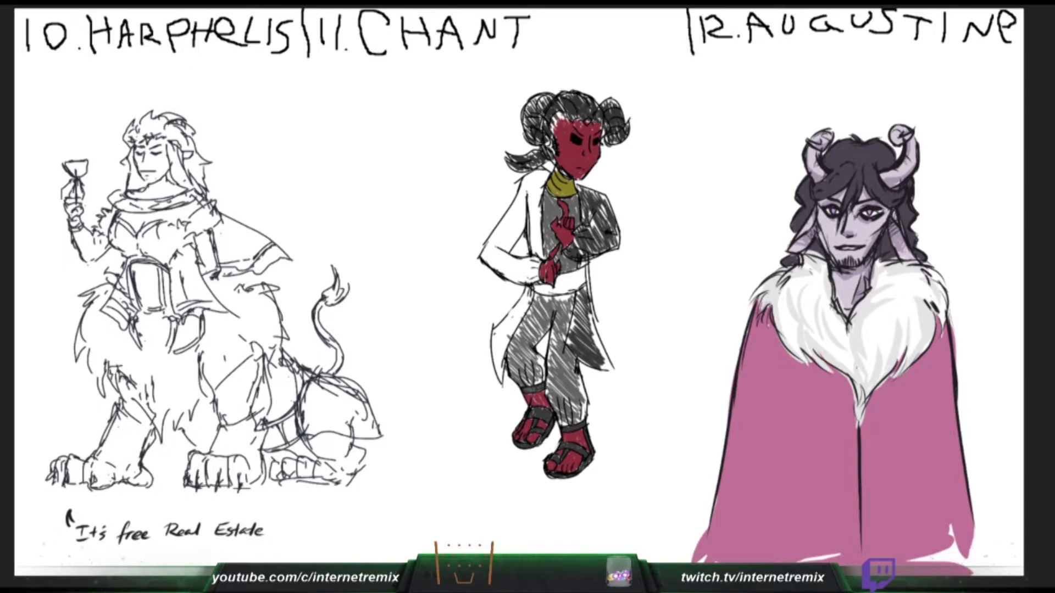
{"action": "mouse_move", "coordinate": [534, 228]}
{"action": "left_mouse_down"}
{"action": "mouse_move", "coordinate": [535, 257]}
{"action": "mouse_move", "coordinate": [540, 181]}
{"action": "mouse_move", "coordinate": [533, 227]}
{"action": "mouse_move", "coordinate": [532, 198]}
{"action": "mouse_move", "coordinate": [546, 173]}
{"action": "mouse_move", "coordinate": [503, 234]}
{"action": "mouse_move", "coordinate": [507, 206]}
{"action": "mouse_move", "coordinate": [492, 248]}
{"action": "mouse_move", "coordinate": [488, 234]}
{"action": "mouse_move", "coordinate": [497, 259]}
{"action": "mouse_move", "coordinate": [511, 220]}
{"action": "mouse_move", "coordinate": [519, 242]}
{"action": "mouse_move", "coordinate": [519, 201]}
{"action": "mouse_move", "coordinate": [489, 266]}
{"action": "mouse_move", "coordinate": [514, 275]}
{"action": "mouse_move", "coordinate": [517, 253]}
{"action": "mouse_move", "coordinate": [519, 282]}
{"action": "mouse_move", "coordinate": [535, 264]}
{"action": "mouse_move", "coordinate": [522, 261]}
{"action": "mouse_move", "coordinate": [530, 268]}
{"action": "left_mouse_up"}
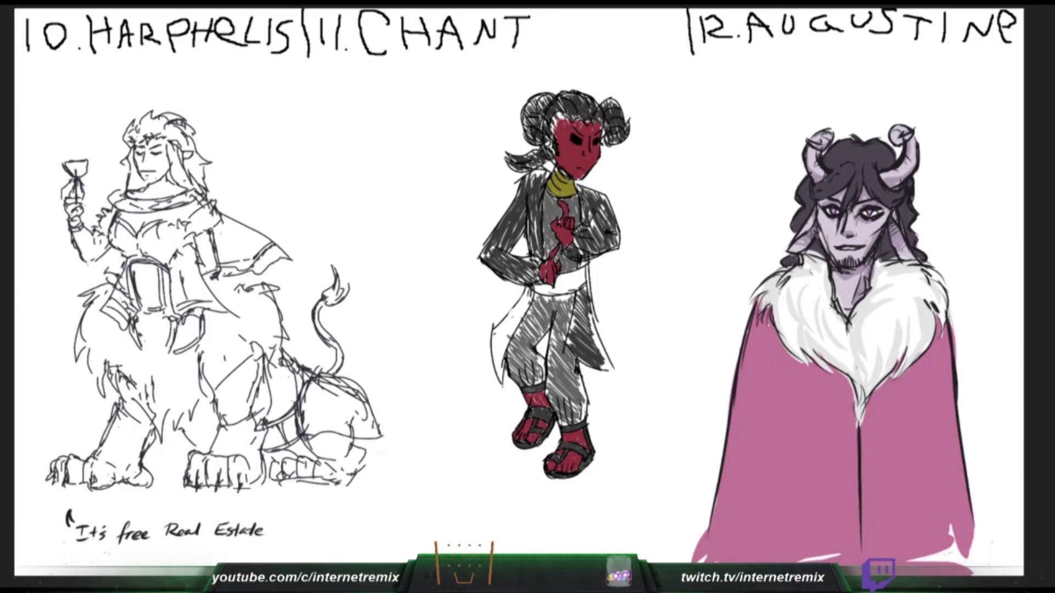
{"action": "mouse_move", "coordinate": [497, 344]}
{"action": "left_mouse_down"}
{"action": "mouse_move", "coordinate": [495, 379]}
{"action": "mouse_move", "coordinate": [497, 332]}
{"action": "mouse_move", "coordinate": [500, 368]}
{"action": "mouse_move", "coordinate": [502, 325]}
{"action": "mouse_move", "coordinate": [529, 288]}
{"action": "mouse_move", "coordinate": [514, 324]}
{"action": "mouse_move", "coordinate": [498, 330]}
{"action": "mouse_move", "coordinate": [503, 380]}
{"action": "left_mouse_up"}
{"action": "mouse_move", "coordinate": [512, 315]}
{"action": "left_mouse_down"}
{"action": "mouse_move", "coordinate": [498, 359]}
{"action": "mouse_move", "coordinate": [514, 329]}
{"action": "left_mouse_up"}
{"action": "mouse_move", "coordinate": [527, 289]}
{"action": "left_mouse_down"}
{"action": "mouse_move", "coordinate": [528, 316]}
{"action": "mouse_move", "coordinate": [516, 330]}
{"action": "left_mouse_up"}
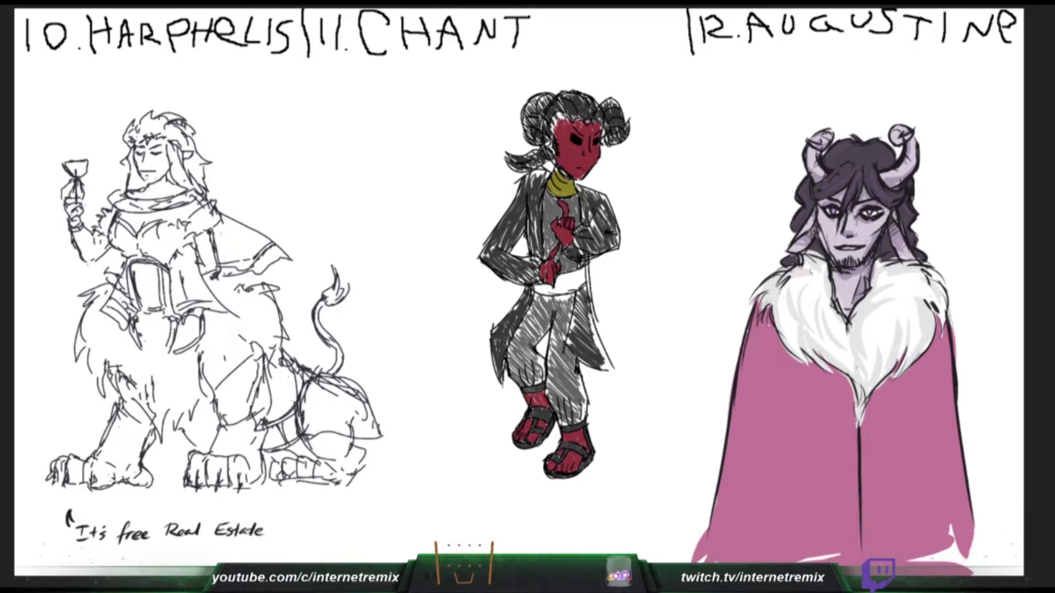
{"action": "left_click_drag", "start_coordinate": [589, 321], "coordinate": [607, 364]}
{"action": "left_click_drag", "start_coordinate": [588, 313], "coordinate": [601, 345]}
{"action": "mouse_move", "coordinate": [583, 298]}
{"action": "left_mouse_down"}
{"action": "mouse_move", "coordinate": [594, 330]}
{"action": "mouse_move", "coordinate": [571, 330]}
{"action": "mouse_move", "coordinate": [578, 310]}
{"action": "left_mouse_up"}
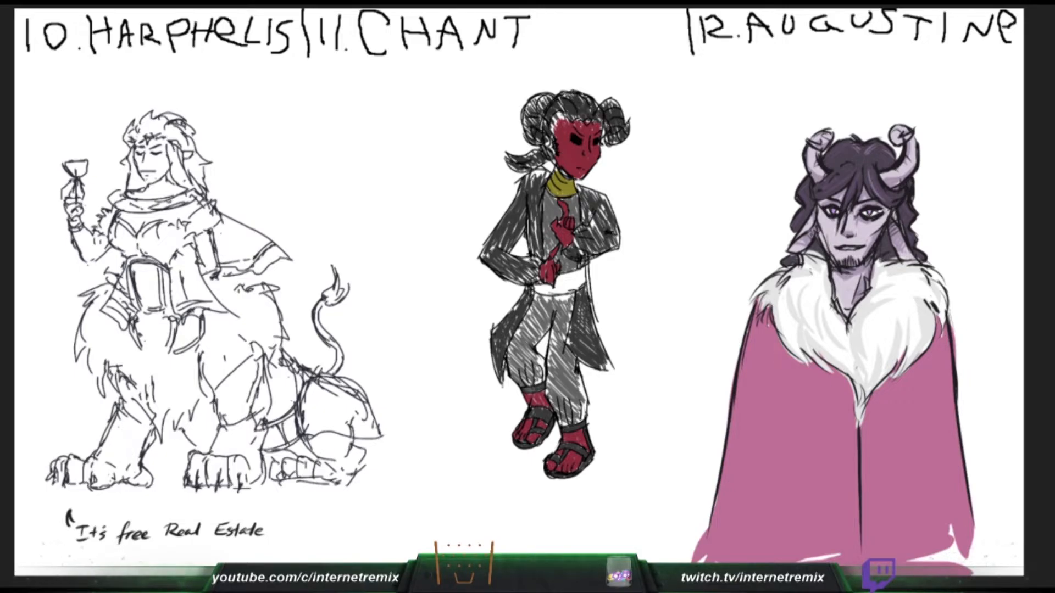
{"action": "mouse_move", "coordinate": [536, 284]}
{"action": "left_mouse_down"}
{"action": "mouse_move", "coordinate": [548, 295]}
{"action": "mouse_move", "coordinate": [585, 274]}
{"action": "mouse_move", "coordinate": [543, 289]}
{"action": "mouse_move", "coordinate": [556, 292]}
{"action": "left_mouse_up"}
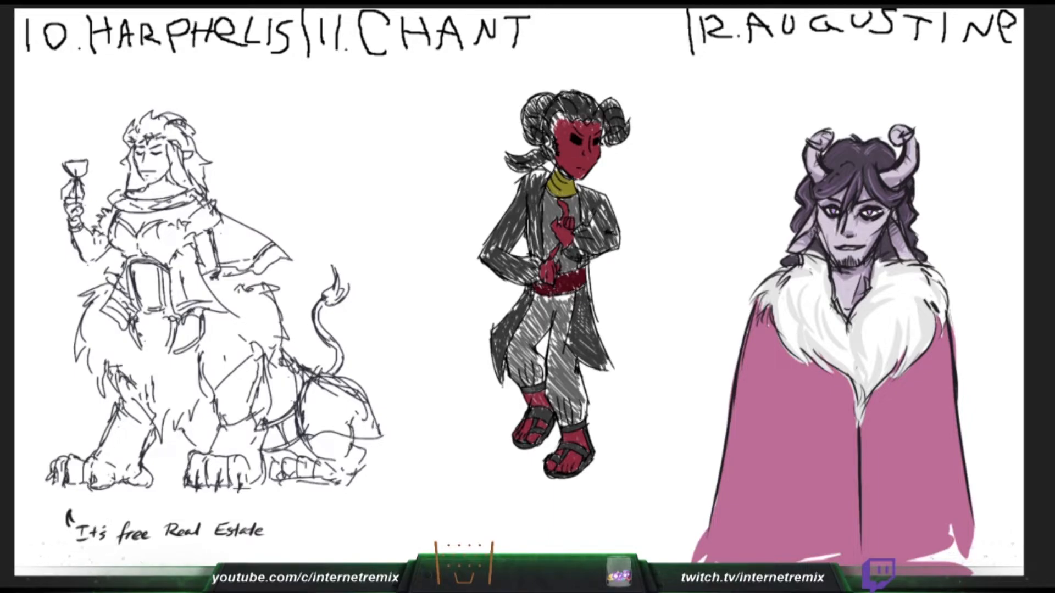
- Touch up Augustine's hair and shade the cape in darker pink under the fur collar, along both side edges and at the hem
{"action": "mouse_move", "coordinate": [818, 251]}
{"action": "left_mouse_down"}
{"action": "mouse_move", "coordinate": [804, 254]}
{"action": "mouse_move", "coordinate": [826, 266]}
{"action": "left_mouse_up"}
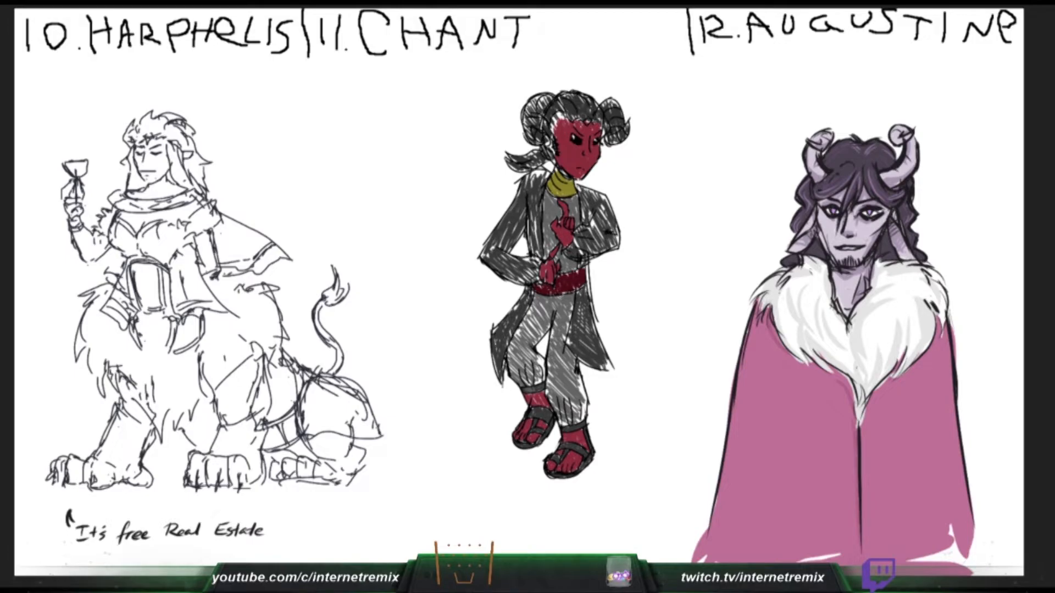
{"action": "mouse_move", "coordinate": [813, 537]}
{"action": "left_mouse_down"}
{"action": "mouse_move", "coordinate": [904, 522]}
{"action": "mouse_move", "coordinate": [803, 538]}
{"action": "mouse_move", "coordinate": [824, 551]}
{"action": "mouse_move", "coordinate": [885, 535]}
{"action": "mouse_move", "coordinate": [838, 562]}
{"action": "left_mouse_up"}
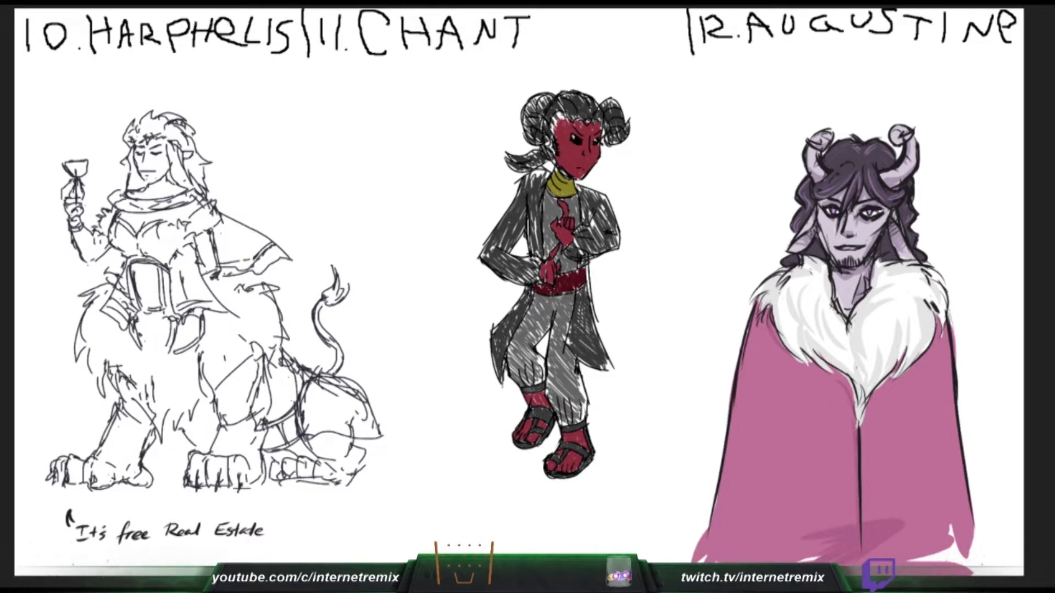
{"action": "left_click_drag", "start_coordinate": [936, 328], "coordinate": [904, 382]}
{"action": "key", "text": "ctrl+z"}
{"action": "left_click_drag", "start_coordinate": [936, 334], "coordinate": [883, 386]}
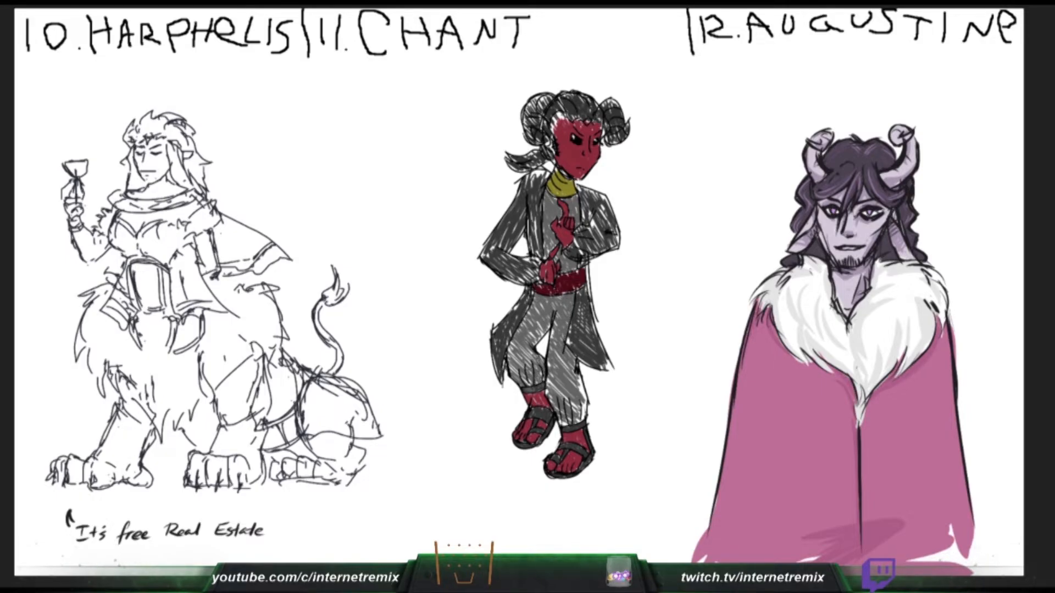
{"action": "left_click_drag", "start_coordinate": [949, 330], "coordinate": [967, 541]}
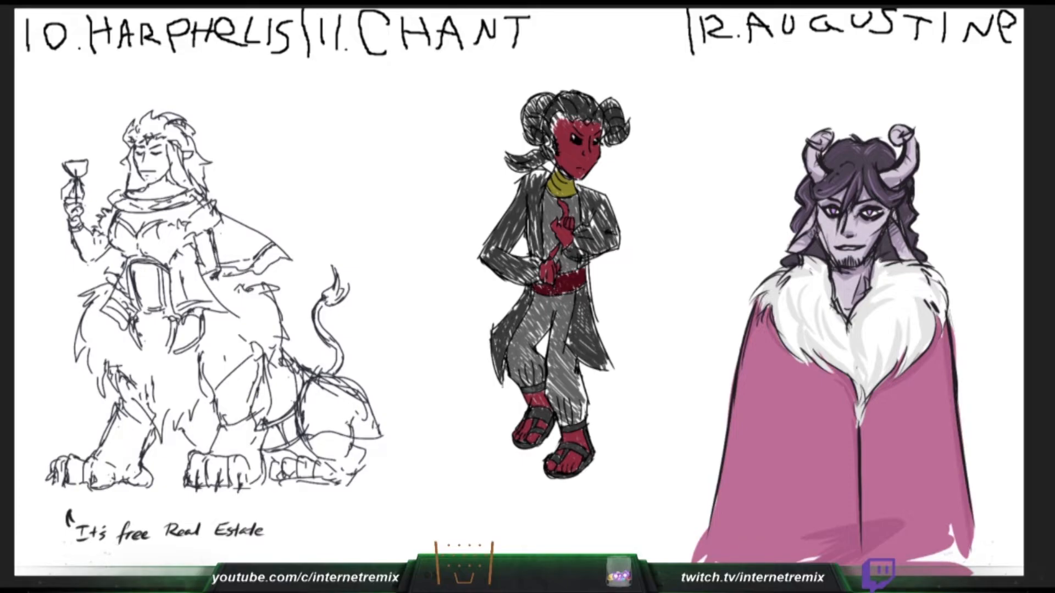
{"action": "left_click_drag", "start_coordinate": [940, 339], "coordinate": [872, 400]}
{"action": "left_click_drag", "start_coordinate": [757, 325], "coordinate": [730, 431]}
{"action": "mouse_move", "coordinate": [763, 323]}
{"action": "left_mouse_down"}
{"action": "mouse_move", "coordinate": [767, 343]}
{"action": "mouse_move", "coordinate": [740, 389]}
{"action": "left_mouse_up"}
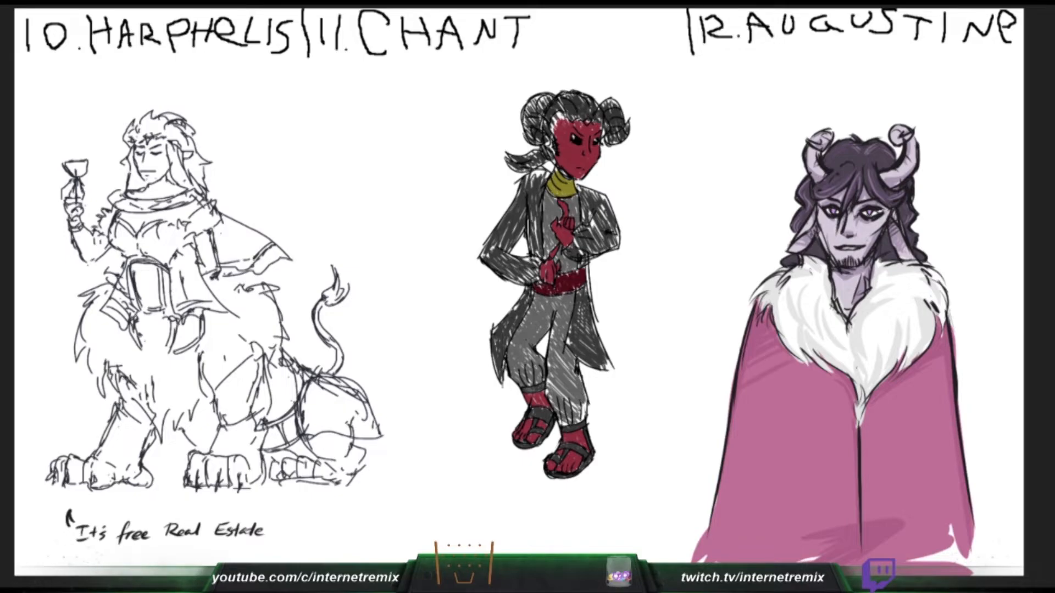
{"action": "mouse_move", "coordinate": [818, 374]}
{"action": "left_mouse_down"}
{"action": "mouse_move", "coordinate": [737, 412]}
{"action": "mouse_move", "coordinate": [845, 376]}
{"action": "left_mouse_up"}
{"action": "key", "text": "ctrl+z"}
{"action": "left_click_drag", "start_coordinate": [713, 471], "coordinate": [789, 422]}
{"action": "key", "text": "ctrl+z"}
{"action": "key", "text": "ctrl+z"}
- Draw darker pink diagonal fold strokes across the cape half nearer Chant, and shade along the cape's centre seam
{"action": "left_click_drag", "start_coordinate": [725, 418], "coordinate": [800, 380]}
{"action": "left_click_drag", "start_coordinate": [719, 466], "coordinate": [844, 404]}
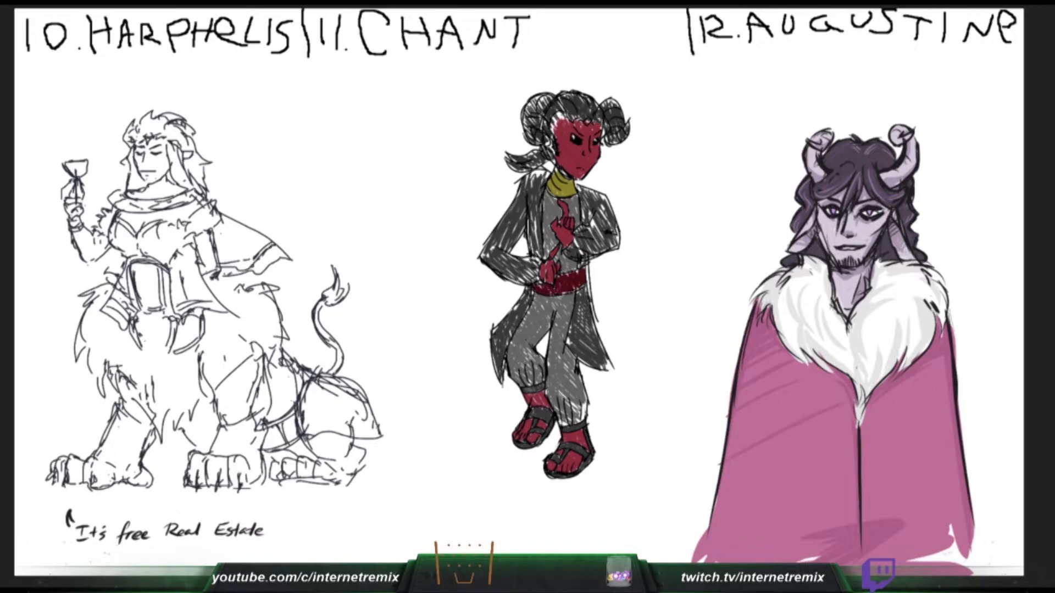
{"action": "left_click_drag", "start_coordinate": [720, 492], "coordinate": [830, 441]}
{"action": "left_click_drag", "start_coordinate": [738, 527], "coordinate": [759, 515]}
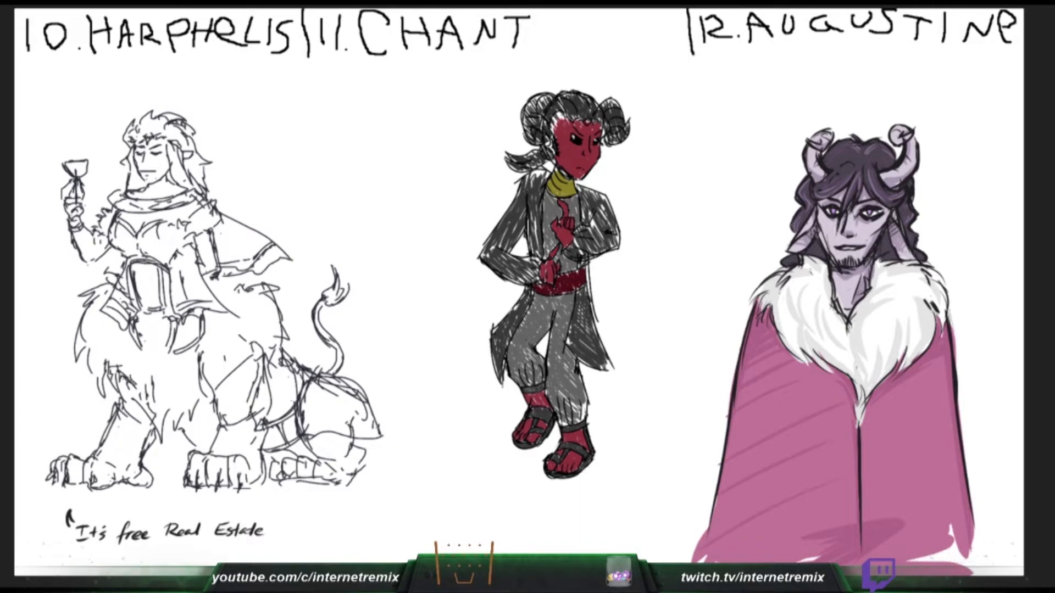
{"action": "left_click_drag", "start_coordinate": [865, 417], "coordinate": [867, 522]}
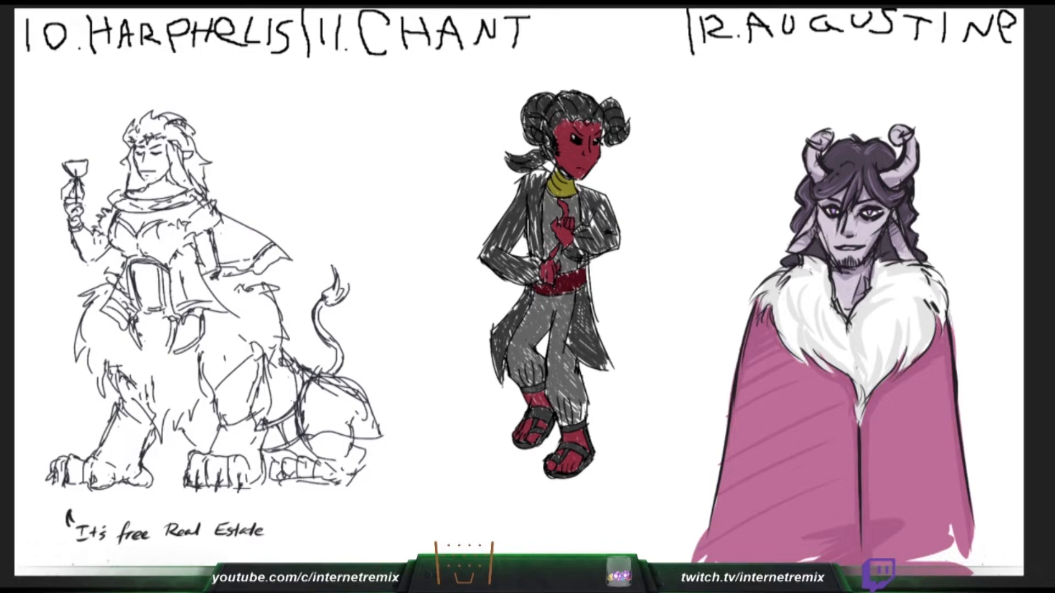
- Touch up the dark strokes between Chant's ponytail and coat shoulder, undoing the first stroke
{"action": "left_click_drag", "start_coordinate": [538, 166], "coordinate": [528, 155]}
{"action": "key", "text": "ctrl+z"}
{"action": "mouse_move", "coordinate": [533, 175]}
{"action": "left_mouse_down"}
{"action": "mouse_move", "coordinate": [548, 174]}
{"action": "mouse_move", "coordinate": [528, 184]}
{"action": "left_mouse_up"}
- Clear the character line-up, the wheeled creature sketch and the "Vibin'" stick figure, leaving the canvas blank
{"action": "key", "text": "Delete"}
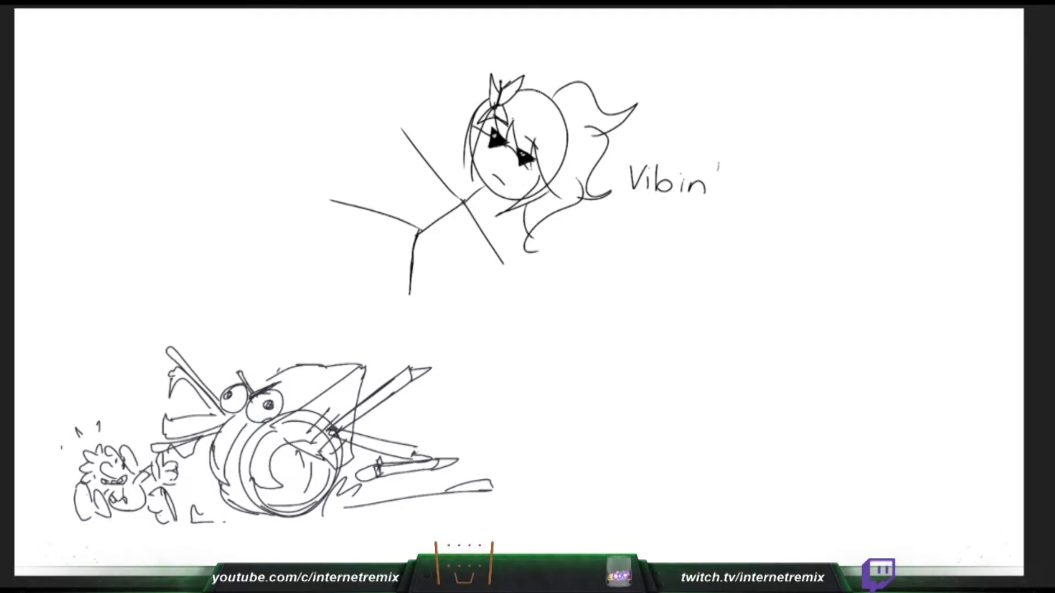
{"action": "key", "text": "Delete"}
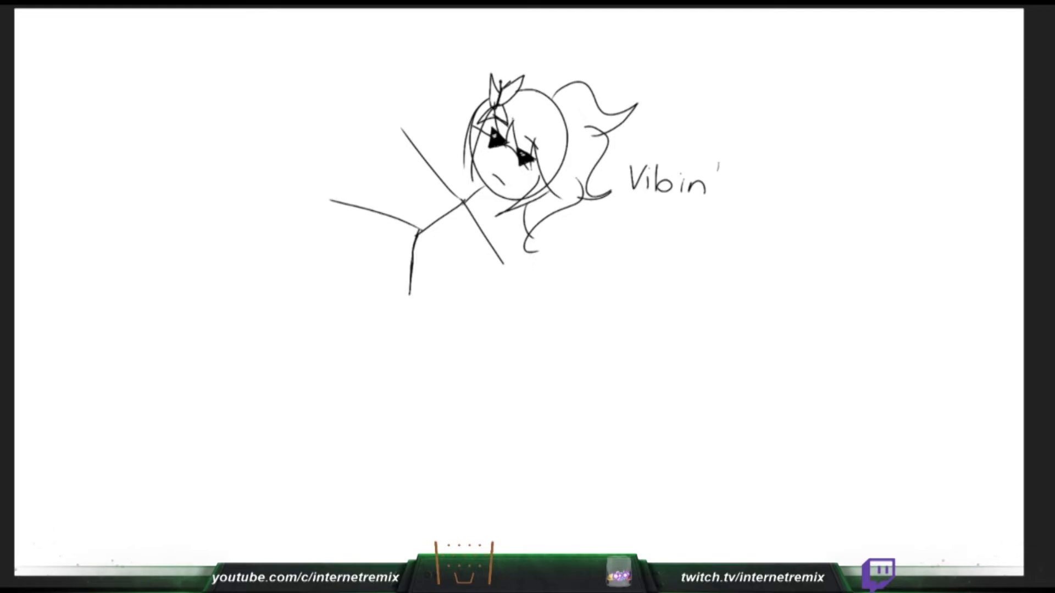
{"action": "key", "text": "Delete"}
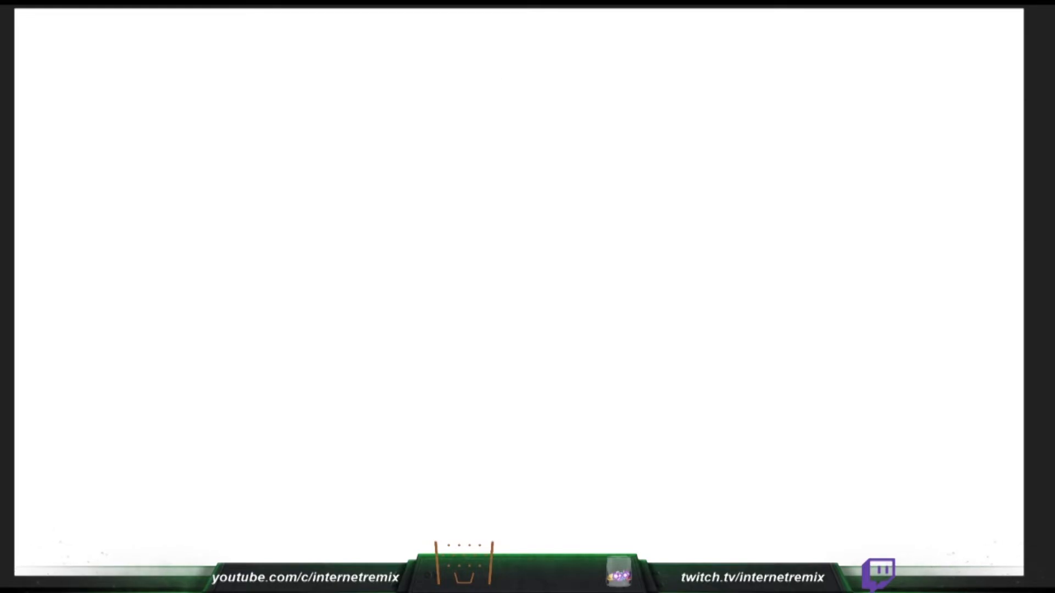
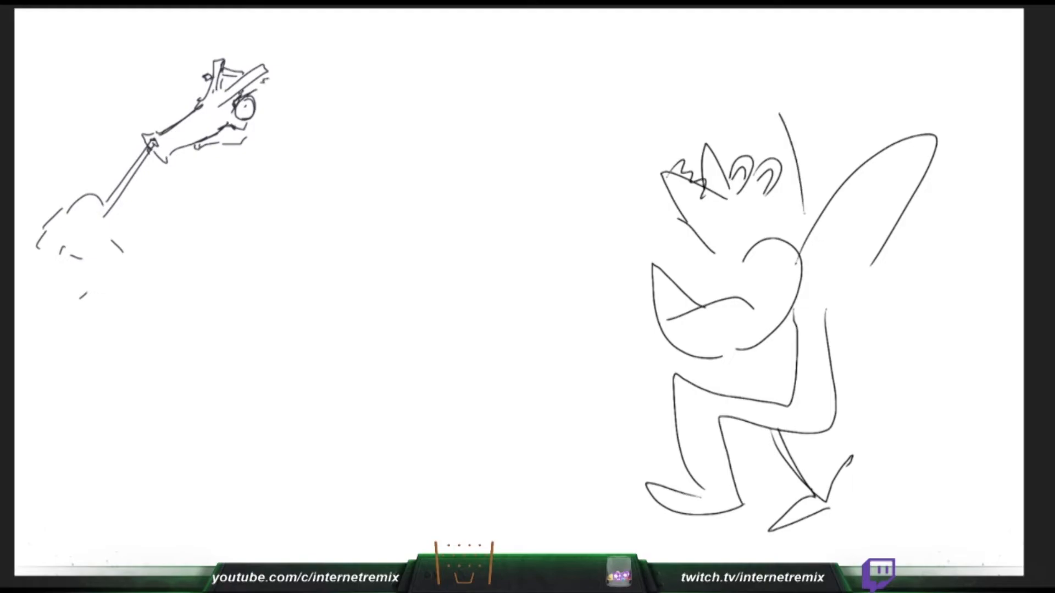
- Complete the cartoon animal's tall ear and hand-letter "Come on," by its muzzle, adding curved rim lines behind the snouted creature's eye
{"action": "left_click_drag", "start_coordinate": [779, 113], "coordinate": [760, 218]}
{"action": "left_click_drag", "start_coordinate": [543, 99], "coordinate": [554, 123]}
{"action": "left_click_drag", "start_coordinate": [617, 122], "coordinate": [640, 160]}
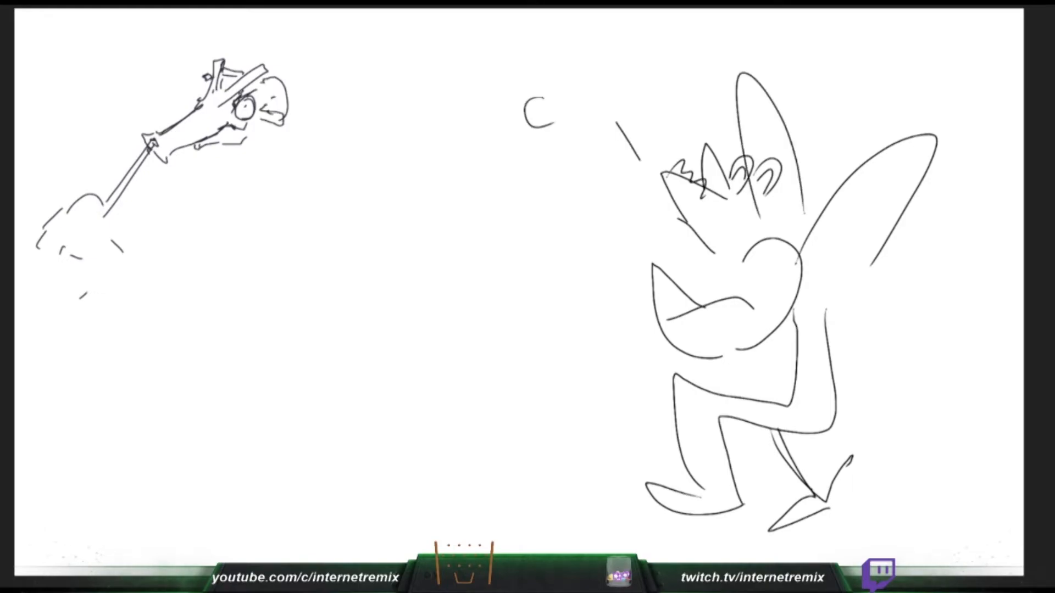
{"action": "left_click_drag", "start_coordinate": [579, 99], "coordinate": [608, 108]}
{"action": "left_click_drag", "start_coordinate": [251, 94], "coordinate": [262, 107]}
{"action": "left_click_drag", "start_coordinate": [565, 108], "coordinate": [672, 88]}
{"action": "left_click_drag", "start_coordinate": [276, 64], "coordinate": [286, 135]}
{"action": "left_click_drag", "start_coordinate": [679, 95], "coordinate": [696, 93]}
{"action": "left_click_drag", "start_coordinate": [282, 61], "coordinate": [299, 140]}
{"action": "left_click_drag", "start_coordinate": [702, 90], "coordinate": [700, 102]}
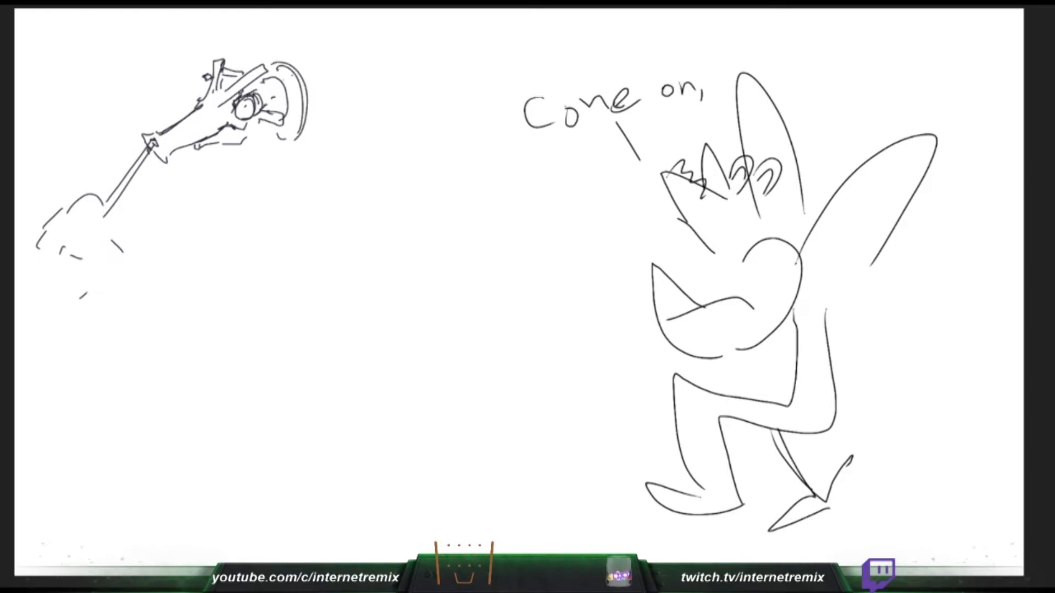
- Hand-letter "vamanos!!" under "Come on," and start the jagged outer edge of the snouted creature's frill
{"action": "mouse_move", "coordinate": [474, 192]}
{"action": "left_mouse_down"}
{"action": "mouse_move", "coordinate": [487, 193]}
{"action": "mouse_move", "coordinate": [488, 179]}
{"action": "left_mouse_up"}
{"action": "mouse_move", "coordinate": [500, 188]}
{"action": "left_mouse_down"}
{"action": "mouse_move", "coordinate": [499, 198]}
{"action": "mouse_move", "coordinate": [572, 182]}
{"action": "mouse_move", "coordinate": [587, 165]}
{"action": "mouse_move", "coordinate": [602, 177]}
{"action": "left_mouse_up"}
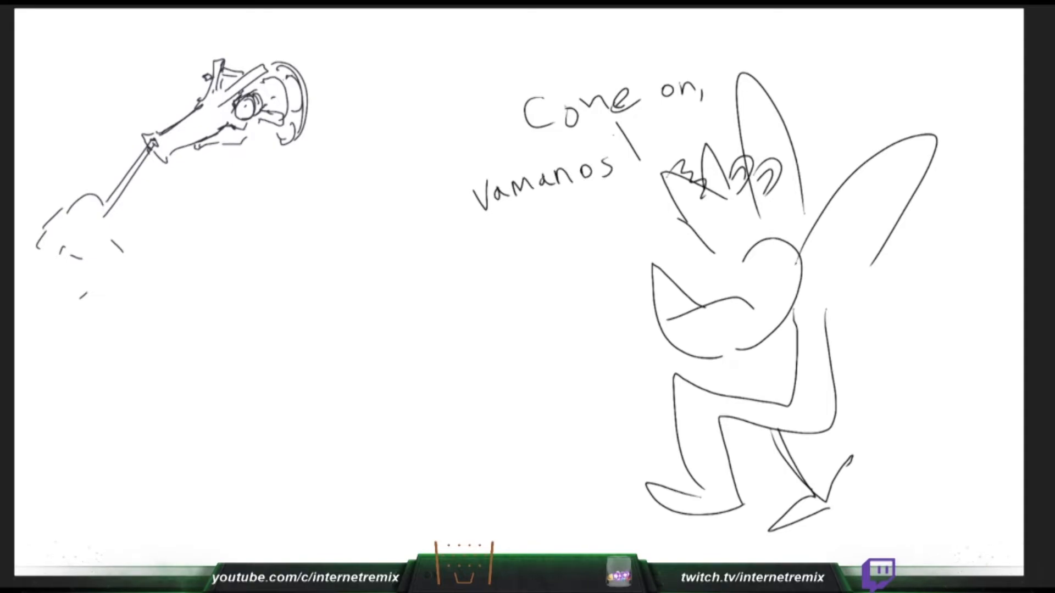
{"action": "left_click_drag", "start_coordinate": [613, 137], "coordinate": [619, 152]}
{"action": "left_click_drag", "start_coordinate": [618, 153], "coordinate": [622, 167]}
{"action": "mouse_move", "coordinate": [270, 60]}
{"action": "left_mouse_down"}
{"action": "mouse_move", "coordinate": [280, 49]}
{"action": "mouse_move", "coordinate": [309, 62]}
{"action": "left_mouse_up"}
{"action": "mouse_move", "coordinate": [310, 65]}
{"action": "left_mouse_down"}
{"action": "mouse_move", "coordinate": [318, 114]}
{"action": "mouse_move", "coordinate": [287, 160]}
{"action": "left_mouse_up"}
- Outline two rounded shapes behind the cartoon animal's cheek, and extend the creature's jagged frill while starting an orange fill along its snout
{"action": "left_click_drag", "start_coordinate": [800, 259], "coordinate": [823, 314]}
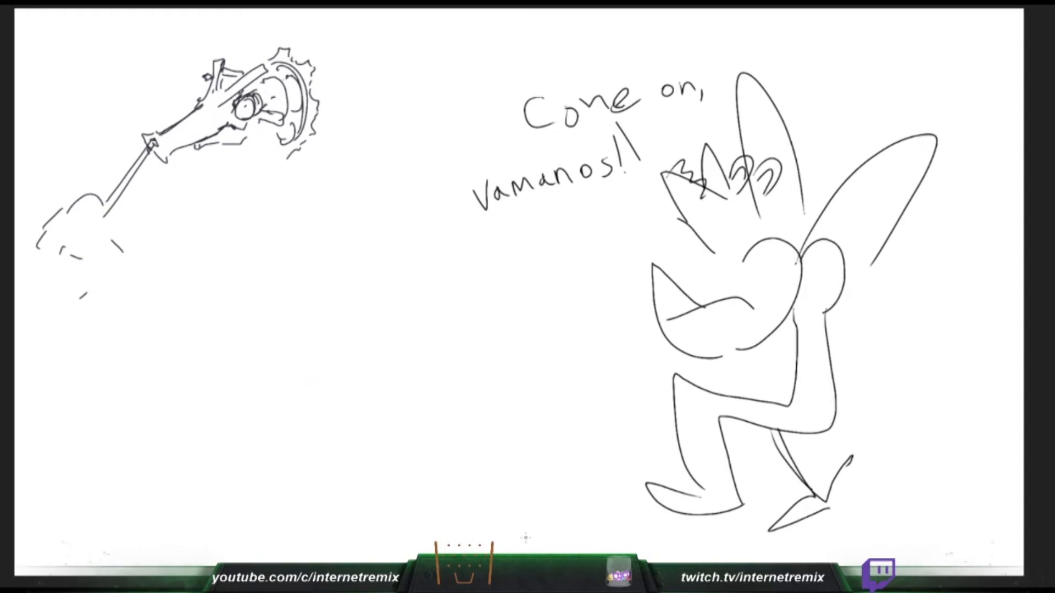
{"action": "left_click_drag", "start_coordinate": [317, 69], "coordinate": [322, 82]}
{"action": "left_click_drag", "start_coordinate": [841, 252], "coordinate": [828, 343]}
{"action": "left_click_drag", "start_coordinate": [319, 82], "coordinate": [321, 98]}
{"action": "left_click_drag", "start_coordinate": [204, 113], "coordinate": [168, 138]}
{"action": "left_click_drag", "start_coordinate": [322, 107], "coordinate": [331, 124]}
{"action": "left_click_drag", "start_coordinate": [168, 138], "coordinate": [223, 103]}
{"action": "left_click_drag", "start_coordinate": [324, 133], "coordinate": [312, 151]}
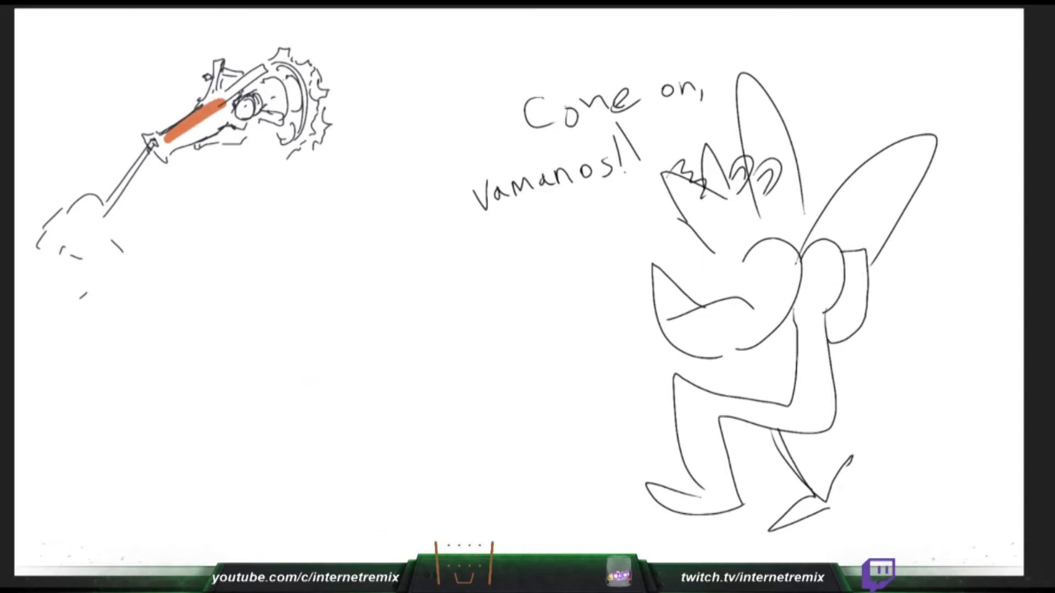
- Fill the creature's snout and lower jaw with orange and add more jagged points around the frill
{"action": "left_click_drag", "start_coordinate": [222, 103], "coordinate": [167, 149]}
{"action": "left_click_drag", "start_coordinate": [294, 56], "coordinate": [298, 53]}
{"action": "left_click_drag", "start_coordinate": [189, 143], "coordinate": [225, 113]}
{"action": "left_click_drag", "start_coordinate": [296, 54], "coordinate": [303, 62]}
{"action": "left_click_drag", "start_coordinate": [224, 114], "coordinate": [243, 128]}
{"action": "left_click_drag", "start_coordinate": [326, 99], "coordinate": [333, 113]}
{"action": "left_click_drag", "start_coordinate": [243, 128], "coordinate": [200, 146]}
{"action": "left_click_drag", "start_coordinate": [309, 153], "coordinate": [306, 165]}
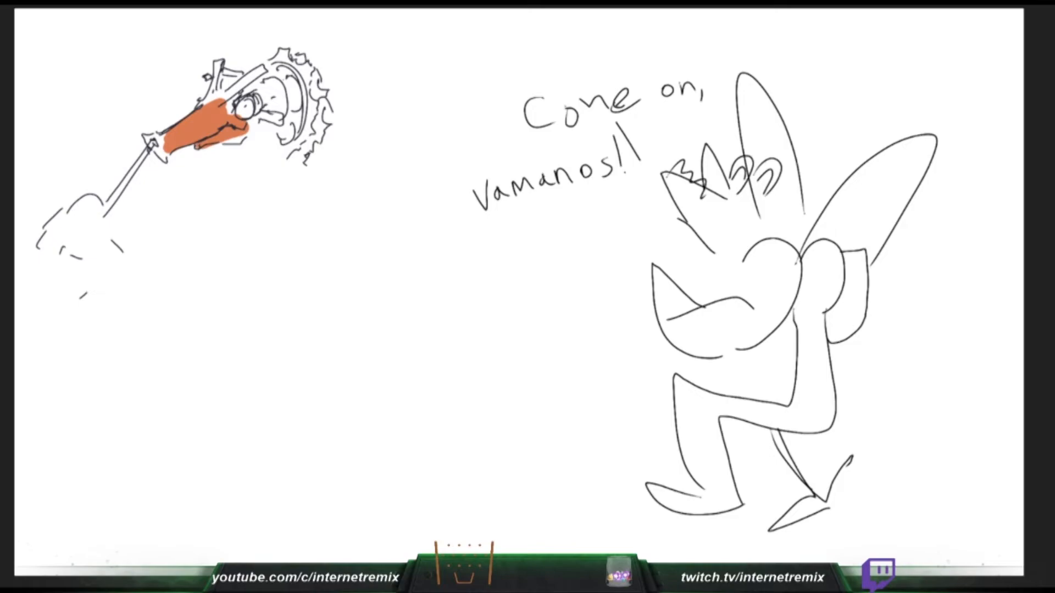
{"action": "left_click_drag", "start_coordinate": [200, 146], "coordinate": [249, 131]}
{"action": "left_click_drag", "start_coordinate": [291, 155], "coordinate": [289, 163]}
{"action": "left_click_drag", "start_coordinate": [249, 131], "coordinate": [250, 126]}
- Colour the flared snout tip and brow orange, and add short strokes below the jaw and along the frill's outer edge
{"action": "left_click_drag", "start_coordinate": [163, 144], "coordinate": [147, 137]}
{"action": "left_click_drag", "start_coordinate": [264, 143], "coordinate": [269, 147]}
{"action": "left_click_drag", "start_coordinate": [147, 137], "coordinate": [160, 137]}
{"action": "left_click_drag", "start_coordinate": [267, 137], "coordinate": [272, 144]}
{"action": "left_click_drag", "start_coordinate": [330, 78], "coordinate": [332, 86]}
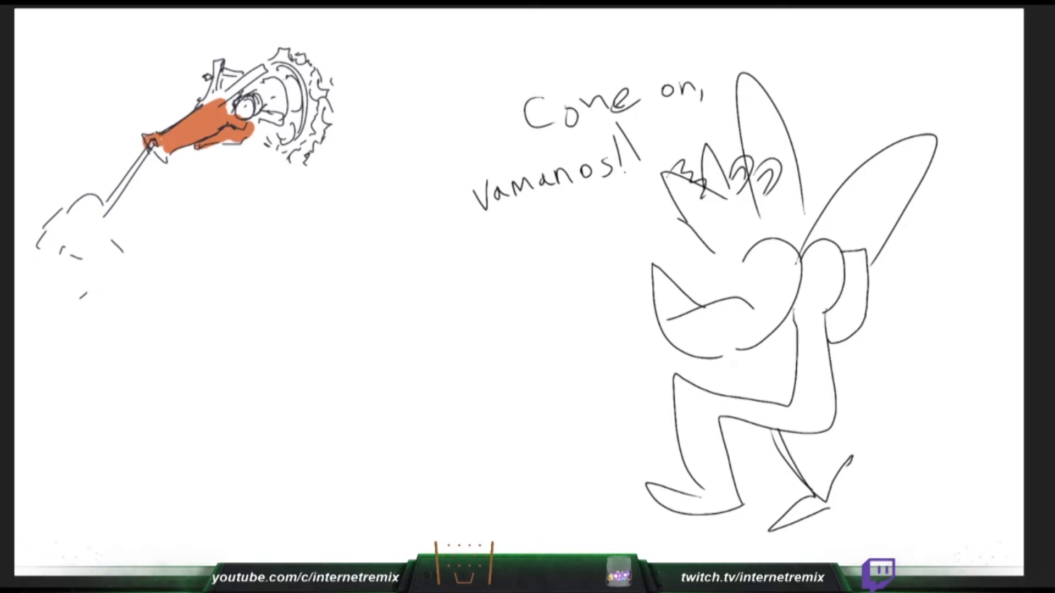
{"action": "left_click_drag", "start_coordinate": [161, 138], "coordinate": [164, 159]}
{"action": "mouse_move", "coordinate": [323, 78]}
{"action": "left_mouse_down"}
{"action": "mouse_move", "coordinate": [332, 73]}
{"action": "mouse_move", "coordinate": [321, 65]}
{"action": "left_mouse_up"}
{"action": "mouse_move", "coordinate": [207, 103]}
{"action": "left_mouse_down"}
{"action": "mouse_move", "coordinate": [219, 69]}
{"action": "mouse_move", "coordinate": [232, 96]}
{"action": "left_mouse_up"}
{"action": "left_click_drag", "start_coordinate": [333, 96], "coordinate": [332, 108]}
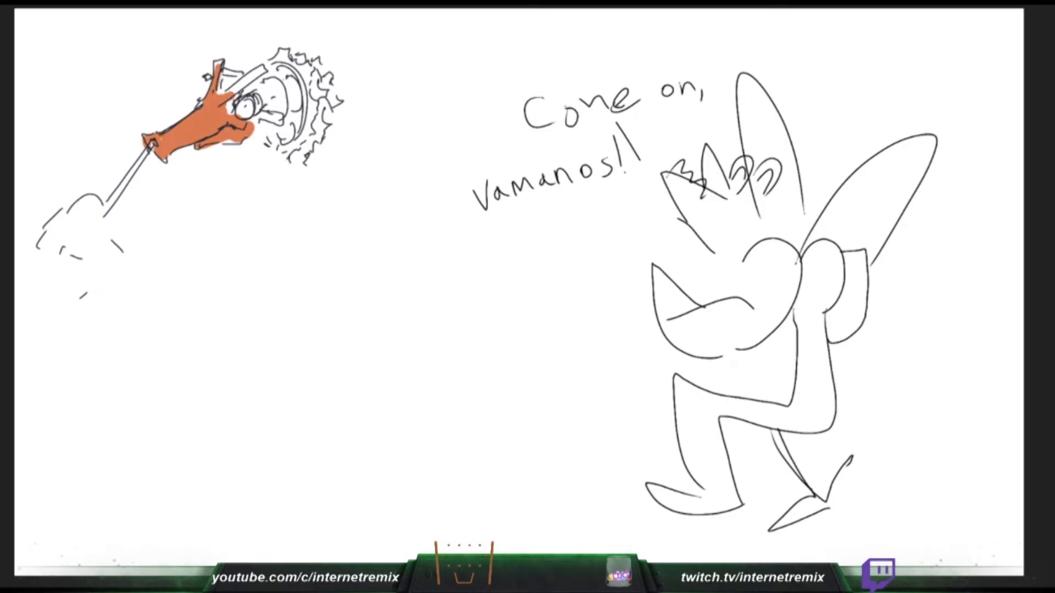
- Colour the creature's horn bars and eye surround orange, and draw the frill's outermost points and the small neck joint
{"action": "mouse_move", "coordinate": [232, 96]}
{"action": "left_mouse_down"}
{"action": "mouse_move", "coordinate": [264, 69]}
{"action": "mouse_move", "coordinate": [222, 94]}
{"action": "left_mouse_up"}
{"action": "left_click_drag", "start_coordinate": [740, 498], "coordinate": [779, 473]}
{"action": "mouse_move", "coordinate": [221, 73]}
{"action": "left_mouse_down"}
{"action": "mouse_move", "coordinate": [239, 74]}
{"action": "mouse_move", "coordinate": [233, 113]}
{"action": "mouse_move", "coordinate": [277, 91]}
{"action": "mouse_move", "coordinate": [281, 102]}
{"action": "left_mouse_up"}
{"action": "mouse_move", "coordinate": [335, 119]}
{"action": "left_mouse_down"}
{"action": "mouse_move", "coordinate": [344, 126]}
{"action": "mouse_move", "coordinate": [325, 154]}
{"action": "left_mouse_up"}
{"action": "left_click_drag", "start_coordinate": [261, 104], "coordinate": [269, 122]}
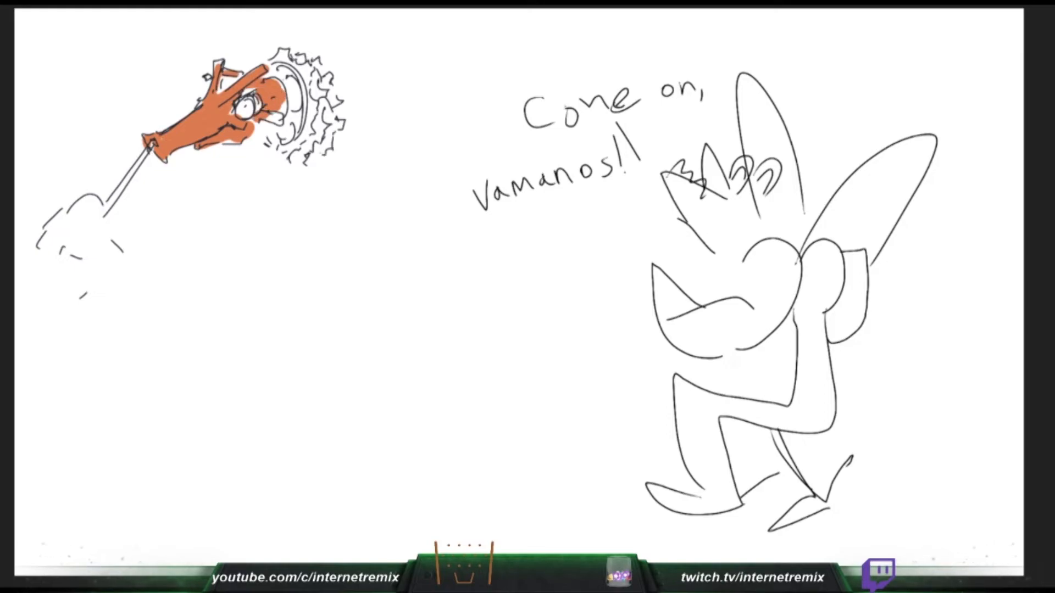
{"action": "left_click_drag", "start_coordinate": [321, 152], "coordinate": [314, 169]}
{"action": "left_click_drag", "start_coordinate": [266, 113], "coordinate": [282, 121]}
{"action": "mouse_move", "coordinate": [258, 109]}
{"action": "left_mouse_down"}
{"action": "mouse_move", "coordinate": [248, 124]}
{"action": "mouse_move", "coordinate": [247, 89]}
{"action": "left_mouse_up"}
{"action": "left_click_drag", "start_coordinate": [344, 102], "coordinate": [355, 120]}
{"action": "left_click_drag", "start_coordinate": [253, 95], "coordinate": [248, 116]}
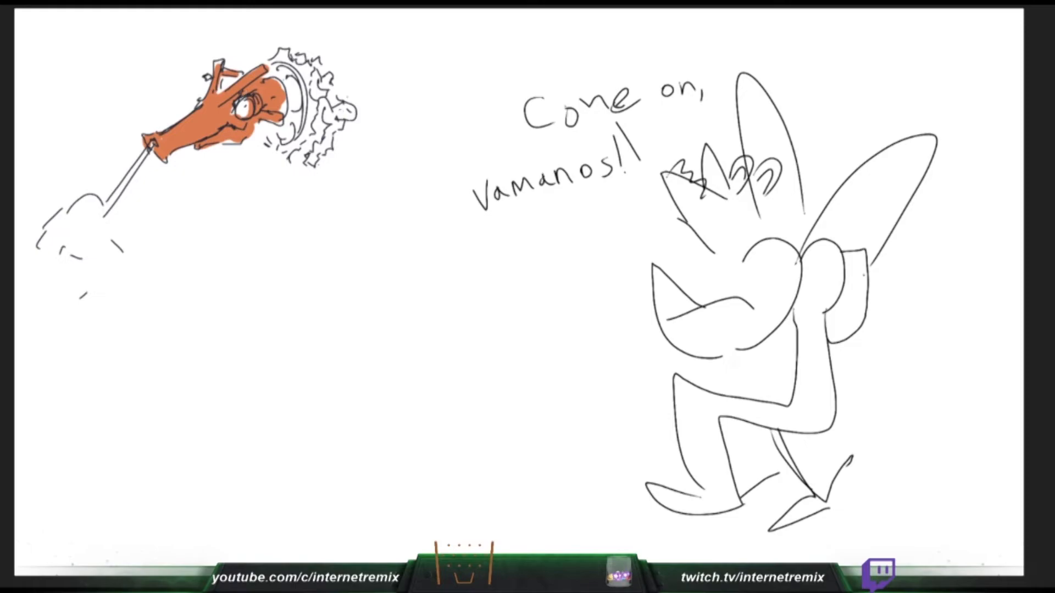
- Draw an eye and mouth on the shape behind the cartoon animal, and add the creature's diagonal neck rod and orange horn touches
{"action": "left_click_drag", "start_coordinate": [863, 274], "coordinate": [864, 289]}
{"action": "left_click_drag", "start_coordinate": [238, 73], "coordinate": [247, 75]}
{"action": "left_click_drag", "start_coordinate": [356, 113], "coordinate": [389, 148]}
{"action": "left_click_drag", "start_coordinate": [219, 61], "coordinate": [211, 77]}
{"action": "left_click_drag", "start_coordinate": [356, 119], "coordinate": [383, 148]}
{"action": "mouse_move", "coordinate": [846, 302]}
{"action": "left_mouse_down"}
{"action": "mouse_move", "coordinate": [863, 311]}
{"action": "mouse_move", "coordinate": [861, 323]}
{"action": "left_mouse_up"}
{"action": "left_click_drag", "start_coordinate": [202, 72], "coordinate": [210, 80]}
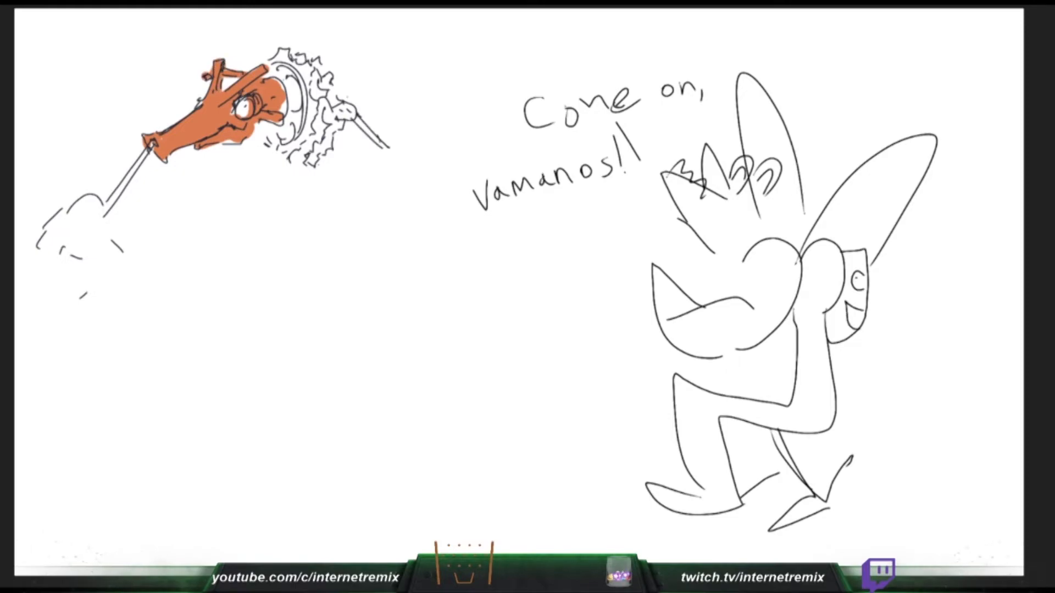
- Fill the creature's collar and inner frill orange, and redraw the cartoon animal's rear appendage as a bent, pointed shape after undoing the rounded one
{"action": "mouse_move", "coordinate": [254, 127]}
{"action": "left_mouse_down"}
{"action": "mouse_move", "coordinate": [297, 101]}
{"action": "mouse_move", "coordinate": [278, 68]}
{"action": "left_mouse_up"}
{"action": "mouse_move", "coordinate": [277, 132]}
{"action": "left_mouse_down"}
{"action": "mouse_move", "coordinate": [288, 103]}
{"action": "mouse_move", "coordinate": [267, 73]}
{"action": "left_mouse_up"}
{"action": "left_click_drag", "start_coordinate": [833, 330], "coordinate": [884, 389]}
{"action": "left_click_drag", "start_coordinate": [819, 361], "coordinate": [885, 391]}
{"action": "left_click_drag", "start_coordinate": [269, 67], "coordinate": [298, 98]}
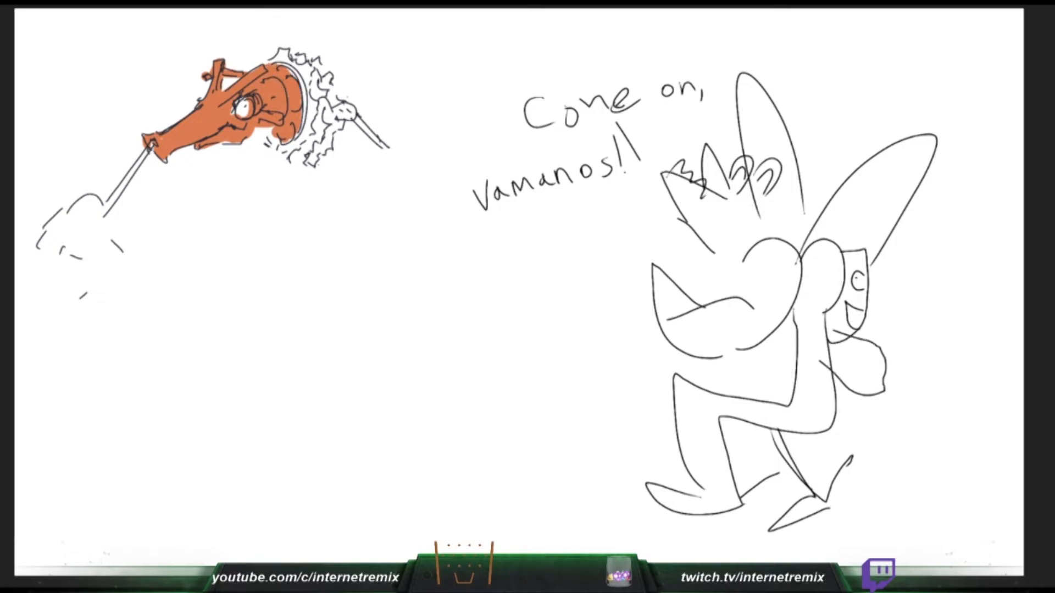
{"action": "left_click_drag", "start_coordinate": [275, 134], "coordinate": [268, 144]}
{"action": "key", "text": "ctrl+z"}
{"action": "key", "text": "ctrl+z"}
{"action": "left_click_drag", "start_coordinate": [289, 162], "coordinate": [300, 162]}
{"action": "mouse_move", "coordinate": [855, 333]}
{"action": "left_mouse_down"}
{"action": "mouse_move", "coordinate": [886, 346]}
{"action": "mouse_move", "coordinate": [870, 368]}
{"action": "left_mouse_up"}
{"action": "mouse_move", "coordinate": [290, 159]}
{"action": "left_mouse_down"}
{"action": "mouse_move", "coordinate": [312, 81]}
{"action": "mouse_move", "coordinate": [297, 61]}
{"action": "left_mouse_up"}
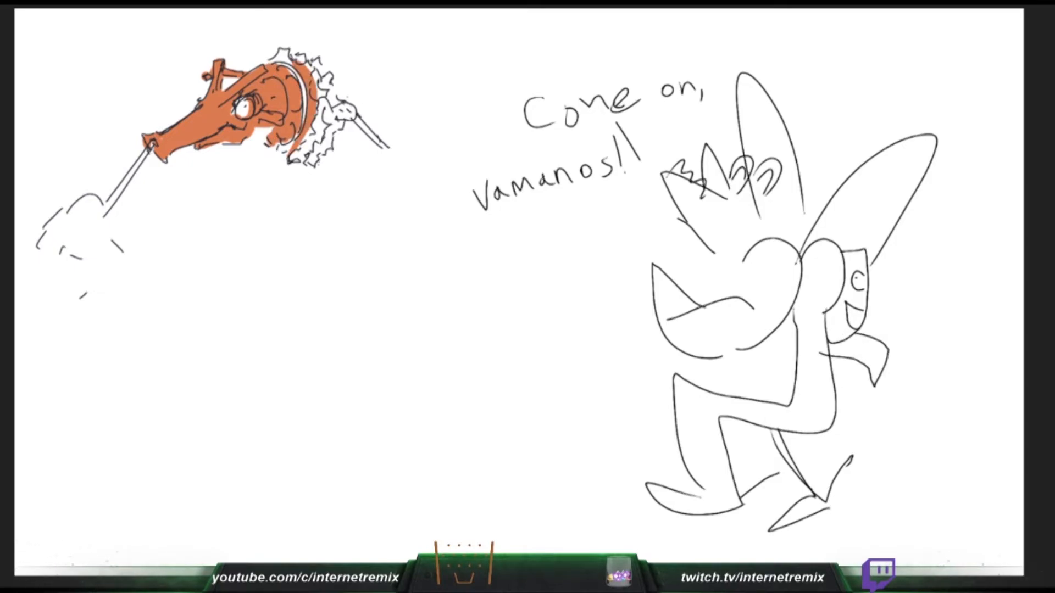
- Draw a ribbed tube below the creature's neck rod and fill the upper frill points with orange
{"action": "left_click_drag", "start_coordinate": [334, 130], "coordinate": [357, 164]}
{"action": "left_click_drag", "start_coordinate": [369, 156], "coordinate": [365, 168]}
{"action": "left_click_drag", "start_coordinate": [272, 60], "coordinate": [282, 50]}
{"action": "left_click_drag", "start_coordinate": [345, 136], "coordinate": [369, 158]}
{"action": "left_click_drag", "start_coordinate": [282, 51], "coordinate": [291, 62]}
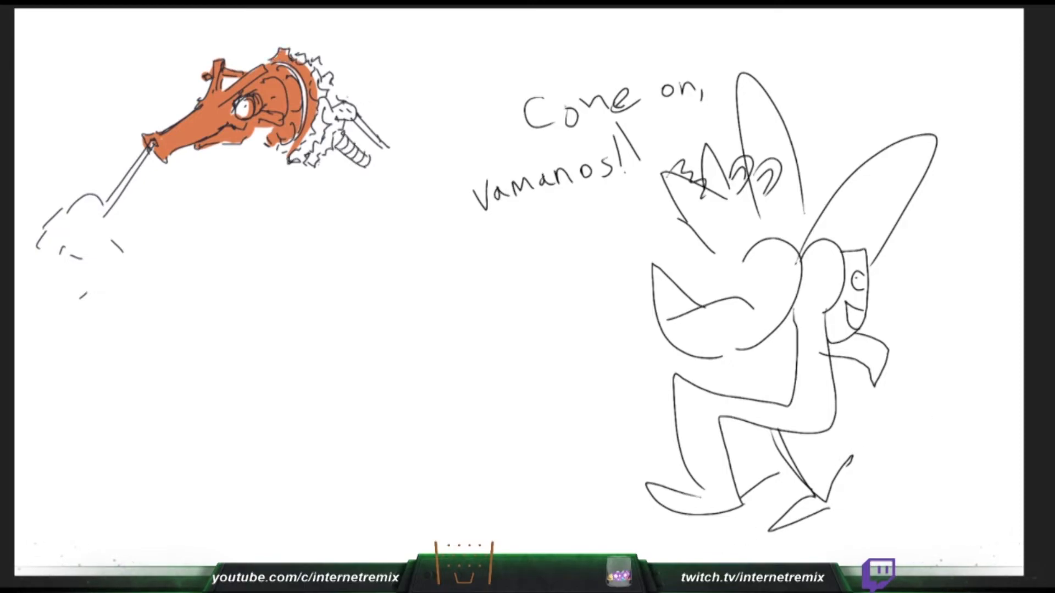
{"action": "left_click_drag", "start_coordinate": [339, 137], "coordinate": [347, 147]}
{"action": "mouse_move", "coordinate": [296, 61]}
{"action": "left_mouse_down"}
{"action": "mouse_move", "coordinate": [327, 101]}
{"action": "mouse_move", "coordinate": [331, 89]}
{"action": "left_mouse_up"}
{"action": "left_click_drag", "start_coordinate": [352, 141], "coordinate": [365, 159]}
{"action": "left_click_drag", "start_coordinate": [321, 99], "coordinate": [319, 137]}
{"action": "left_click_drag", "start_coordinate": [369, 155], "coordinate": [361, 165]}
- Clear the cartoon animal and its lettering, and finish filling the creature's lower frill and neck joint with orange
{"action": "key", "text": "Delete"}
{"action": "left_click_drag", "start_coordinate": [319, 137], "coordinate": [292, 161]}
{"action": "mouse_move", "coordinate": [375, 160]}
{"action": "left_mouse_down"}
{"action": "mouse_move", "coordinate": [363, 168]}
{"action": "mouse_move", "coordinate": [330, 131]}
{"action": "mouse_move", "coordinate": [328, 105]}
{"action": "mouse_move", "coordinate": [354, 110]}
{"action": "left_mouse_up"}
{"action": "left_click_drag", "start_coordinate": [341, 123], "coordinate": [329, 144]}
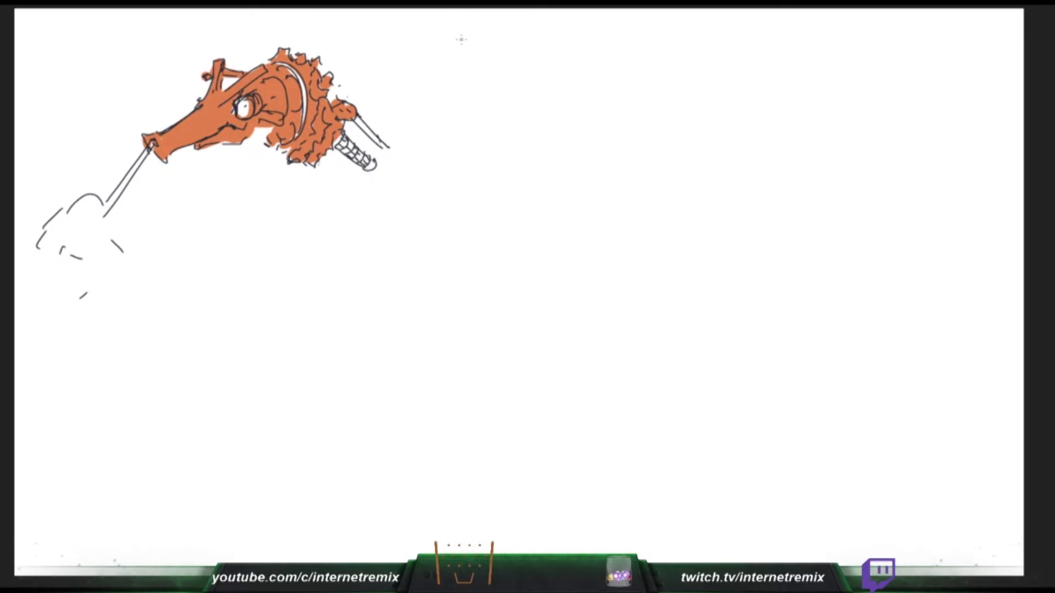
{"action": "mouse_move", "coordinate": [370, 41]}
{"action": "left_mouse_down"}
{"action": "mouse_move", "coordinate": [363, 57]}
{"action": "mouse_move", "coordinate": [375, 57]}
{"action": "left_mouse_up"}
{"action": "left_click_drag", "start_coordinate": [365, 53], "coordinate": [379, 64]}
{"action": "mouse_move", "coordinate": [379, 46]}
{"action": "left_mouse_down"}
{"action": "mouse_move", "coordinate": [380, 64]}
{"action": "mouse_move", "coordinate": [391, 62]}
{"action": "left_mouse_up"}
{"action": "mouse_move", "coordinate": [401, 45]}
{"action": "left_mouse_down"}
{"action": "mouse_move", "coordinate": [399, 61]}
{"action": "mouse_move", "coordinate": [410, 45]}
{"action": "left_mouse_up"}
{"action": "mouse_move", "coordinate": [412, 47]}
{"action": "left_mouse_down"}
{"action": "mouse_move", "coordinate": [418, 61]}
{"action": "mouse_move", "coordinate": [427, 54]}
{"action": "left_mouse_up"}
{"action": "mouse_move", "coordinate": [434, 42]}
{"action": "left_mouse_down"}
{"action": "mouse_move", "coordinate": [434, 64]}
{"action": "mouse_move", "coordinate": [448, 42]}
{"action": "left_mouse_up"}
{"action": "left_click_drag", "start_coordinate": [443, 43], "coordinate": [460, 62]}
{"action": "mouse_move", "coordinate": [471, 43]}
{"action": "left_mouse_down"}
{"action": "mouse_move", "coordinate": [475, 61]}
{"action": "mouse_move", "coordinate": [479, 52]}
{"action": "left_mouse_up"}
{"action": "mouse_move", "coordinate": [482, 44]}
{"action": "left_mouse_down"}
{"action": "mouse_move", "coordinate": [491, 63]}
{"action": "mouse_move", "coordinate": [515, 64]}
{"action": "left_mouse_up"}
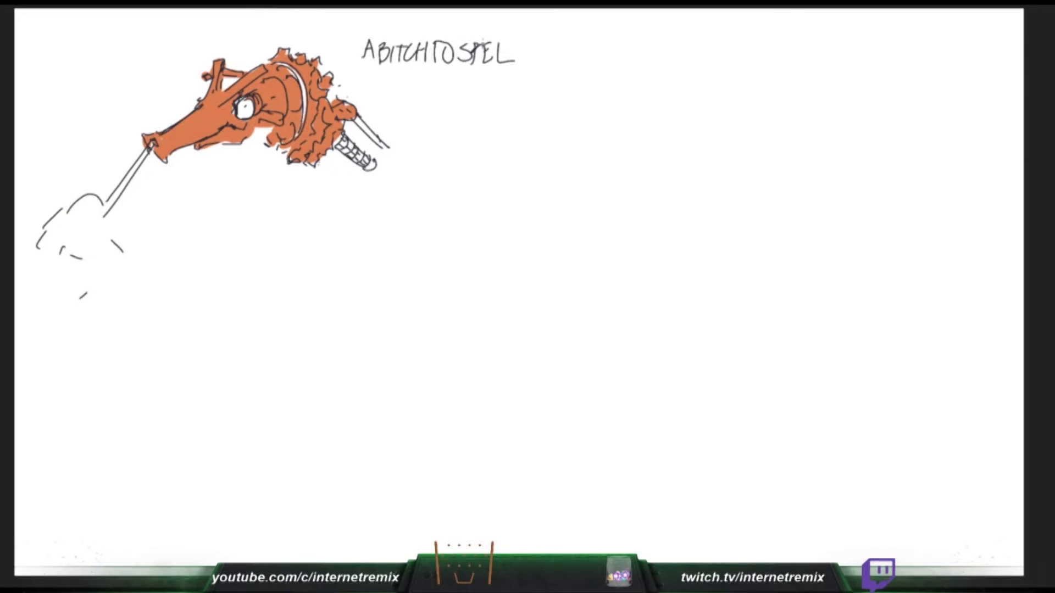
{"action": "key", "text": "Delete"}
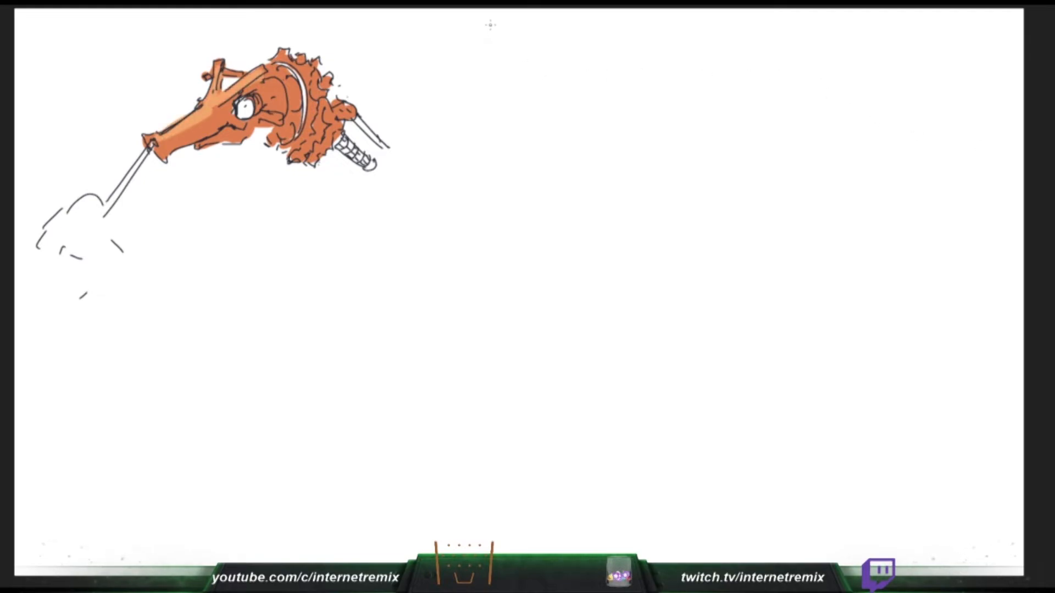
- Hand-letter "QENDDSDAIN" in thick black strokes above and beside the creature's head
{"action": "mouse_move", "coordinate": [476, 26]}
{"action": "left_mouse_down"}
{"action": "mouse_move", "coordinate": [483, 65]}
{"action": "mouse_move", "coordinate": [473, 18]}
{"action": "mouse_move", "coordinate": [512, 88]}
{"action": "mouse_move", "coordinate": [535, 29]}
{"action": "mouse_move", "coordinate": [502, 36]}
{"action": "left_mouse_up"}
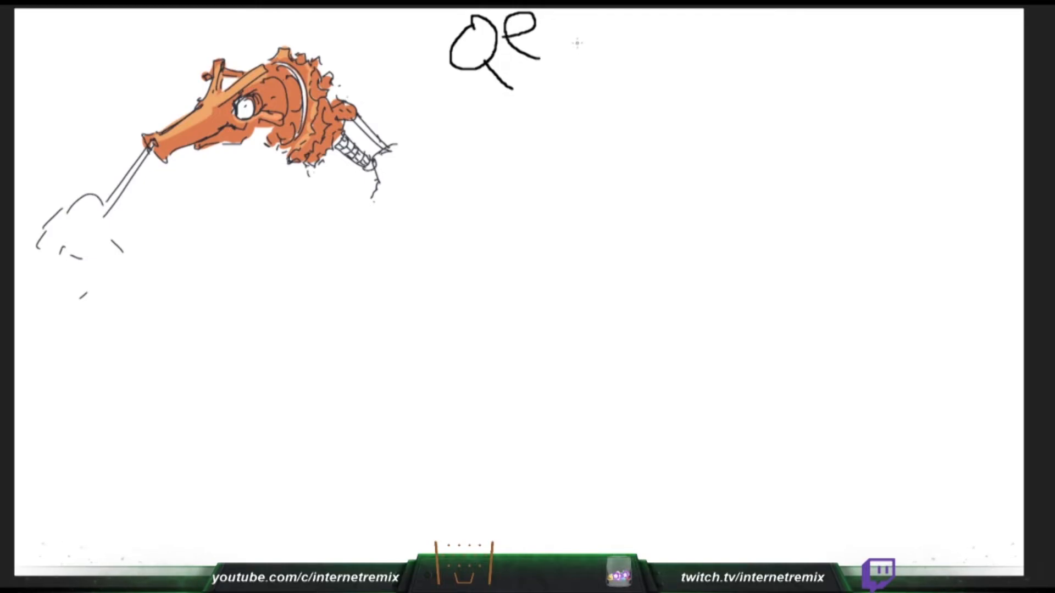
{"action": "left_click_drag", "start_coordinate": [553, 67], "coordinate": [587, 16]}
{"action": "mouse_move", "coordinate": [597, 66]}
{"action": "left_mouse_down"}
{"action": "mouse_move", "coordinate": [602, 39]}
{"action": "mouse_move", "coordinate": [596, 67]}
{"action": "mouse_move", "coordinate": [657, 58]}
{"action": "mouse_move", "coordinate": [679, 68]}
{"action": "mouse_move", "coordinate": [699, 27]}
{"action": "left_mouse_up"}
{"action": "mouse_move", "coordinate": [693, 68]}
{"action": "left_mouse_down"}
{"action": "mouse_move", "coordinate": [721, 39]}
{"action": "mouse_move", "coordinate": [695, 69]}
{"action": "left_mouse_up"}
{"action": "mouse_move", "coordinate": [732, 71]}
{"action": "left_mouse_down"}
{"action": "mouse_move", "coordinate": [735, 60]}
{"action": "mouse_move", "coordinate": [747, 66]}
{"action": "left_mouse_up"}
{"action": "mouse_move", "coordinate": [731, 53]}
{"action": "left_mouse_down"}
{"action": "mouse_move", "coordinate": [753, 50]}
{"action": "mouse_move", "coordinate": [770, 68]}
{"action": "mouse_move", "coordinate": [821, 37]}
{"action": "left_mouse_up"}
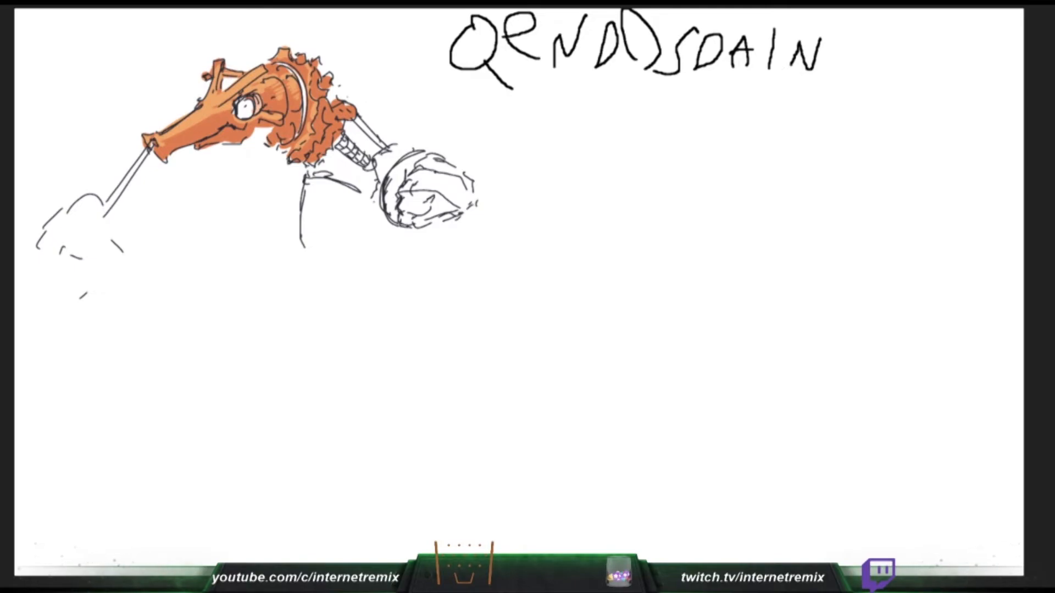
- Draw spikes above the creature's round shoulder joint, curved lines at the neck base, and the lower edge of the chest plate
{"action": "mouse_move", "coordinate": [405, 156]}
{"action": "left_mouse_down"}
{"action": "mouse_move", "coordinate": [403, 111]}
{"action": "mouse_move", "coordinate": [415, 124]}
{"action": "mouse_move", "coordinate": [442, 108]}
{"action": "mouse_move", "coordinate": [459, 131]}
{"action": "mouse_move", "coordinate": [455, 165]}
{"action": "left_mouse_up"}
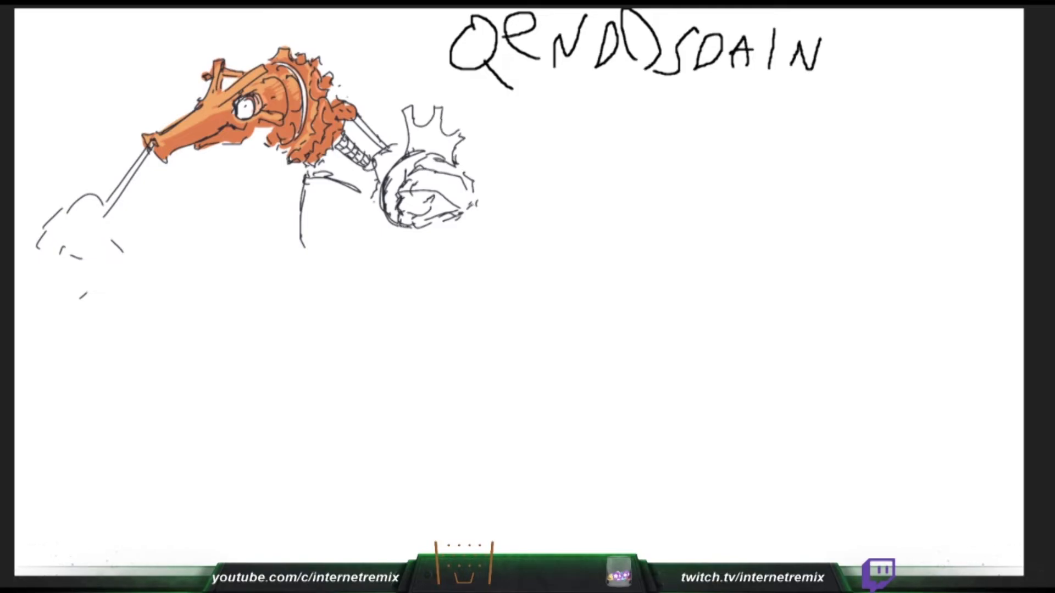
{"action": "mouse_move", "coordinate": [328, 153]}
{"action": "left_mouse_down"}
{"action": "mouse_move", "coordinate": [368, 182]}
{"action": "mouse_move", "coordinate": [354, 186]}
{"action": "mouse_move", "coordinate": [370, 186]}
{"action": "left_mouse_up"}
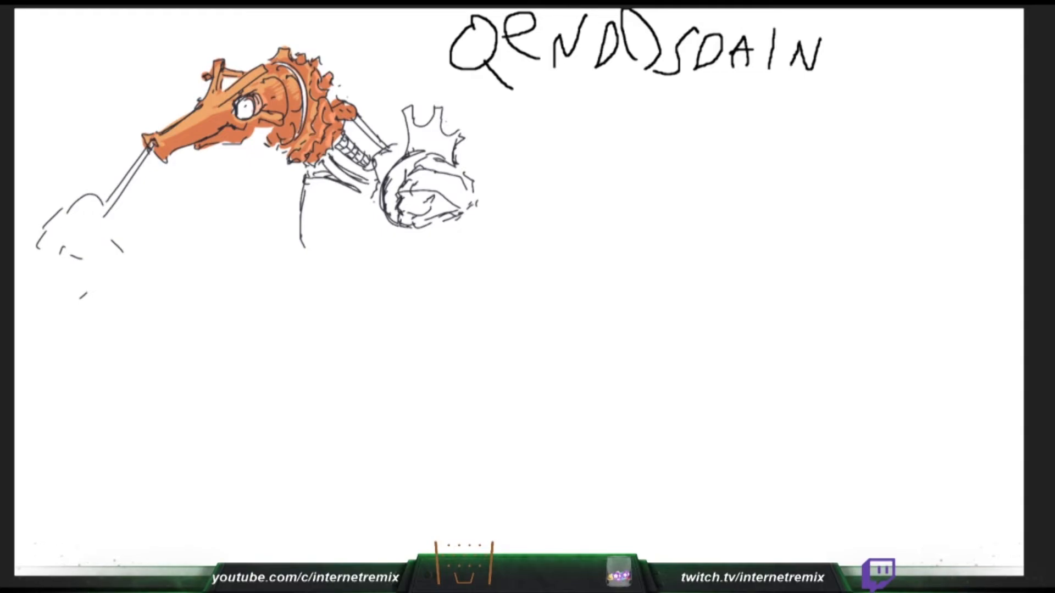
{"action": "left_click_drag", "start_coordinate": [311, 253], "coordinate": [336, 255]}
{"action": "mouse_move", "coordinate": [349, 251]}
{"action": "left_mouse_down"}
{"action": "mouse_move", "coordinate": [364, 211]}
{"action": "mouse_move", "coordinate": [364, 239]}
{"action": "mouse_move", "coordinate": [308, 261]}
{"action": "mouse_move", "coordinate": [351, 281]}
{"action": "left_mouse_up"}
{"action": "left_click_drag", "start_coordinate": [400, 230], "coordinate": [353, 284]}
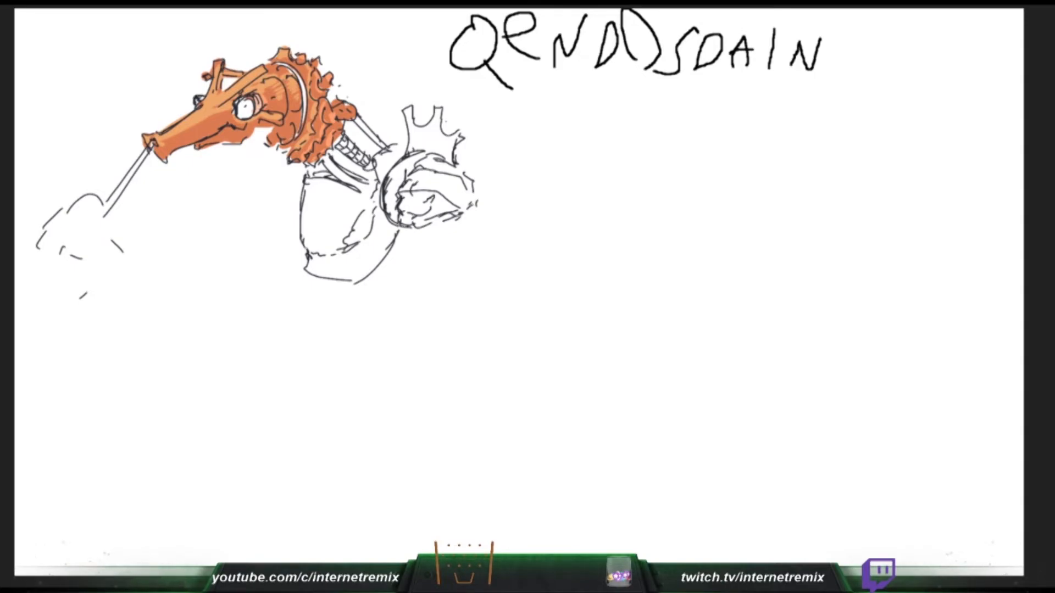
- Add a second upright bar beside the creature's horn and a second jet line with a puff from its snout
{"action": "left_click_drag", "start_coordinate": [201, 99], "coordinate": [207, 60]}
{"action": "left_click_drag", "start_coordinate": [145, 139], "coordinate": [103, 172]}
{"action": "mouse_move", "coordinate": [106, 170]}
{"action": "left_mouse_down"}
{"action": "mouse_move", "coordinate": [73, 196]}
{"action": "mouse_move", "coordinate": [59, 187]}
{"action": "left_mouse_up"}
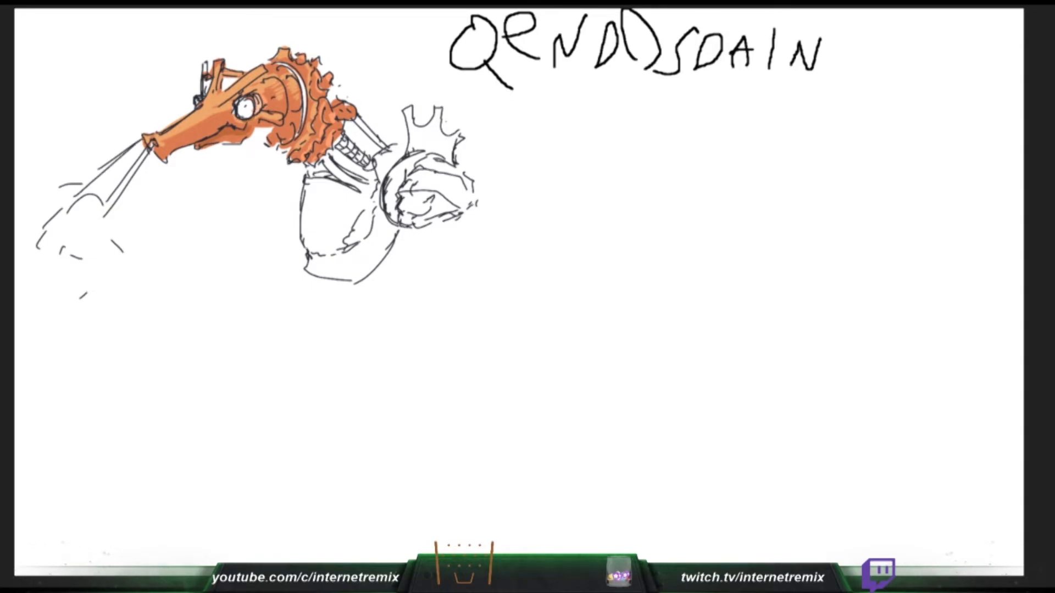
{"action": "left_click_drag", "start_coordinate": [205, 63], "coordinate": [203, 96]}
- Sketch the forked spikes and upper arm contour of the creature's shoulder under its jaw
{"action": "left_click_drag", "start_coordinate": [312, 73], "coordinate": [313, 87]}
{"action": "left_click_drag", "start_coordinate": [300, 186], "coordinate": [301, 197]}
{"action": "left_click_drag", "start_coordinate": [303, 178], "coordinate": [278, 194]}
{"action": "left_click_drag", "start_coordinate": [258, 158], "coordinate": [265, 170]}
{"action": "left_click_drag", "start_coordinate": [266, 162], "coordinate": [281, 156]}
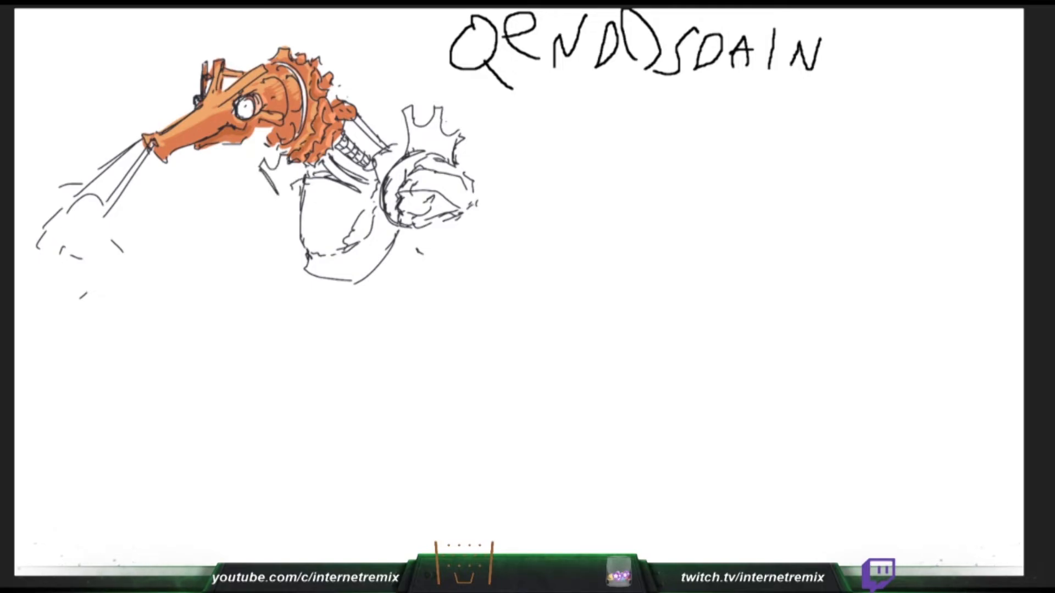
{"action": "left_click_drag", "start_coordinate": [275, 193], "coordinate": [255, 223]}
{"action": "left_click_drag", "start_coordinate": [261, 233], "coordinate": [257, 244]}
- Outline the arm beneath the creature's round shoulder joint and the large curved plate extending outward behind it
{"action": "left_click_drag", "start_coordinate": [461, 218], "coordinate": [462, 239]}
{"action": "left_click_drag", "start_coordinate": [462, 253], "coordinate": [467, 259]}
{"action": "mouse_move", "coordinate": [434, 223]}
{"action": "left_mouse_down"}
{"action": "mouse_move", "coordinate": [429, 230]}
{"action": "mouse_move", "coordinate": [432, 218]}
{"action": "left_mouse_up"}
{"action": "left_click_drag", "start_coordinate": [423, 225], "coordinate": [453, 214]}
{"action": "left_click_drag", "start_coordinate": [473, 159], "coordinate": [472, 216]}
{"action": "left_click_drag", "start_coordinate": [476, 155], "coordinate": [544, 223]}
{"action": "left_click_drag", "start_coordinate": [416, 226], "coordinate": [522, 294]}
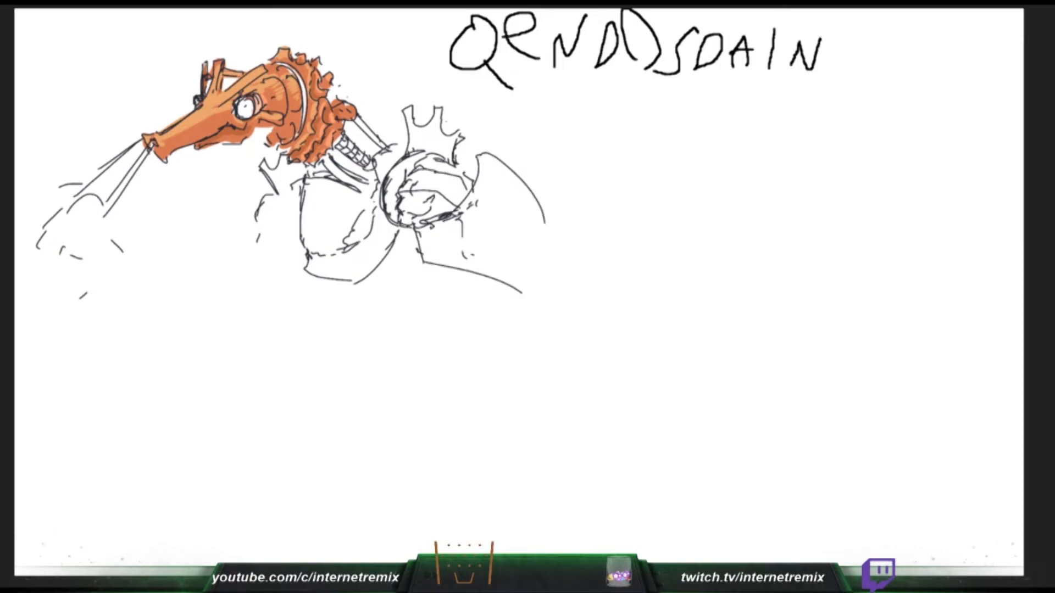
{"action": "mouse_move", "coordinate": [538, 223]}
{"action": "left_mouse_down"}
{"action": "mouse_move", "coordinate": [550, 291]}
{"action": "mouse_move", "coordinate": [505, 291]}
{"action": "left_mouse_up"}
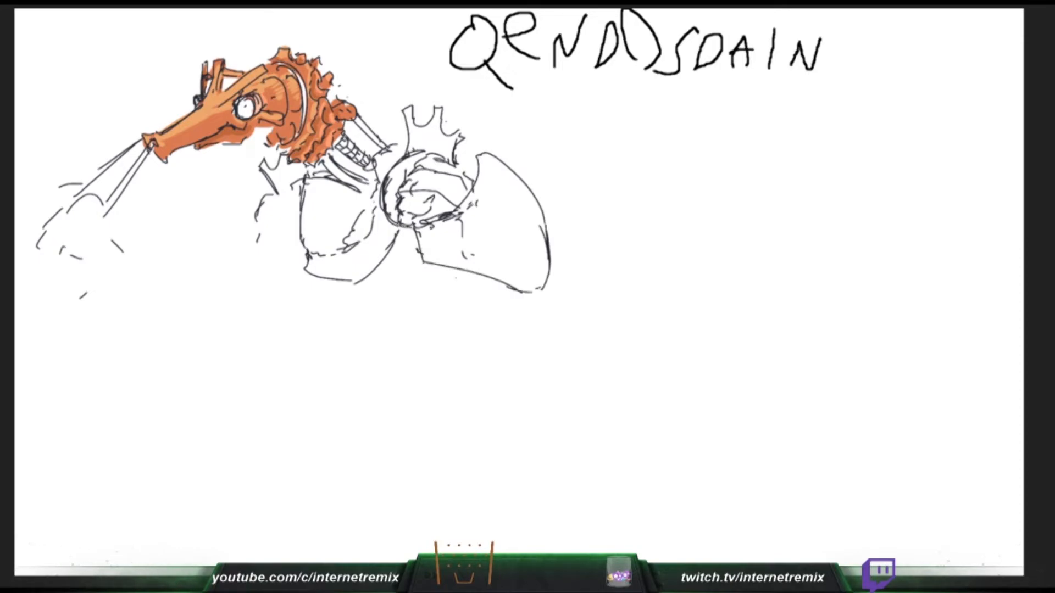
- Outline the matching pointed plate and its lower edge beside the creature's shoulder under the snout
{"action": "left_click_drag", "start_coordinate": [250, 188], "coordinate": [222, 234]}
{"action": "left_click_drag", "start_coordinate": [254, 196], "coordinate": [286, 255]}
{"action": "mouse_move", "coordinate": [243, 187]}
{"action": "left_mouse_down"}
{"action": "mouse_move", "coordinate": [221, 222]}
{"action": "mouse_move", "coordinate": [222, 292]}
{"action": "left_mouse_up"}
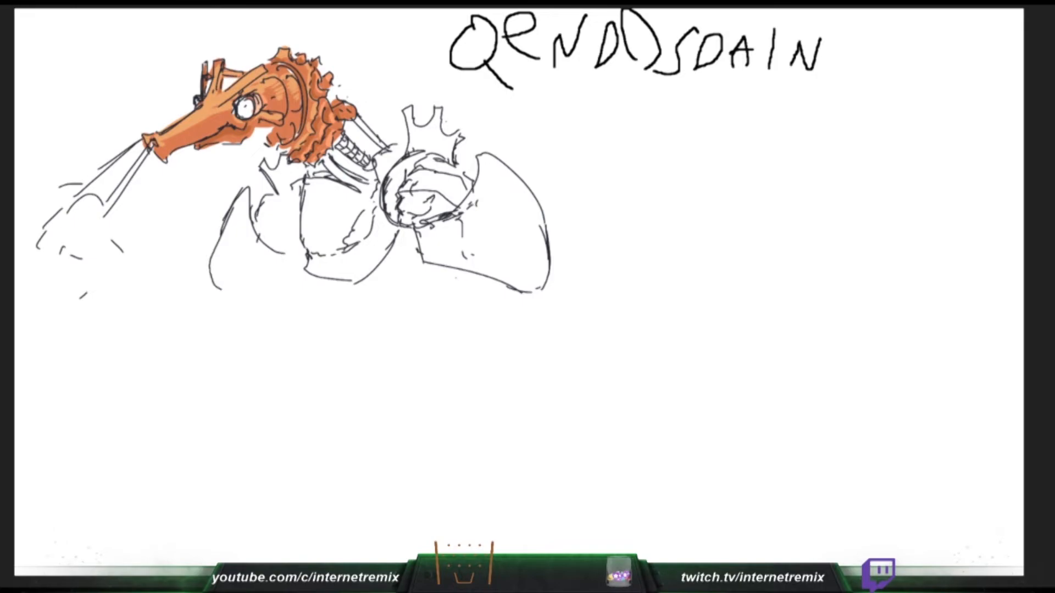
{"action": "left_click_drag", "start_coordinate": [281, 254], "coordinate": [281, 283]}
{"action": "left_click_drag", "start_coordinate": [222, 295], "coordinate": [244, 289]}
{"action": "left_click_drag", "start_coordinate": [261, 283], "coordinate": [282, 279]}
- Draw the creature's tapering abdomen segments below the chest plate, ending in a pointed tip
{"action": "mouse_move", "coordinate": [379, 277]}
{"action": "left_mouse_down"}
{"action": "mouse_move", "coordinate": [427, 258]}
{"action": "mouse_move", "coordinate": [409, 269]}
{"action": "mouse_move", "coordinate": [435, 291]}
{"action": "mouse_move", "coordinate": [417, 308]}
{"action": "mouse_move", "coordinate": [442, 310]}
{"action": "mouse_move", "coordinate": [385, 293]}
{"action": "left_mouse_up"}
{"action": "left_click_drag", "start_coordinate": [322, 279], "coordinate": [367, 321]}
{"action": "mouse_move", "coordinate": [336, 314]}
{"action": "left_mouse_down"}
{"action": "mouse_move", "coordinate": [363, 330]}
{"action": "mouse_move", "coordinate": [345, 322]}
{"action": "left_mouse_up"}
{"action": "mouse_move", "coordinate": [324, 285]}
{"action": "left_mouse_down"}
{"action": "mouse_move", "coordinate": [365, 325]}
{"action": "mouse_move", "coordinate": [351, 336]}
{"action": "left_mouse_up"}
{"action": "left_click_drag", "start_coordinate": [353, 331], "coordinate": [379, 359]}
{"action": "left_click_drag", "start_coordinate": [408, 325], "coordinate": [395, 349]}
{"action": "left_click_drag", "start_coordinate": [397, 346], "coordinate": [384, 360]}
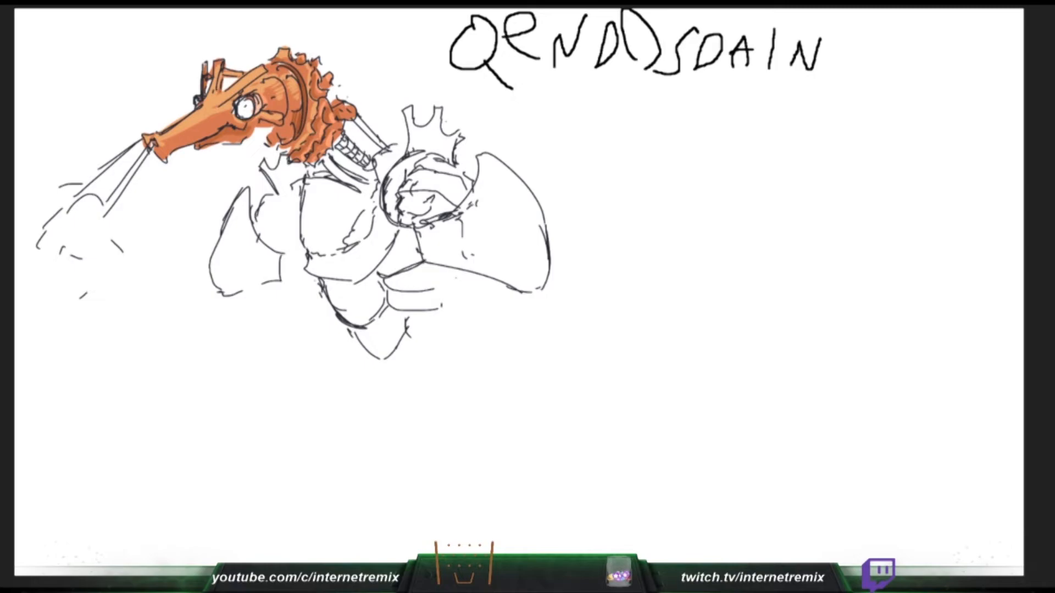
- Fill the white gap between the creature's jaw and frill with orange
{"action": "mouse_move", "coordinate": [273, 128]}
{"action": "left_mouse_down"}
{"action": "mouse_move", "coordinate": [244, 137]}
{"action": "mouse_move", "coordinate": [264, 134]}
{"action": "left_mouse_up"}
{"action": "left_click_drag", "start_coordinate": [266, 132], "coordinate": [254, 143]}
{"action": "mouse_move", "coordinate": [275, 141]}
{"action": "left_mouse_down"}
{"action": "mouse_move", "coordinate": [265, 148]}
{"action": "mouse_move", "coordinate": [277, 155]}
{"action": "left_mouse_up"}
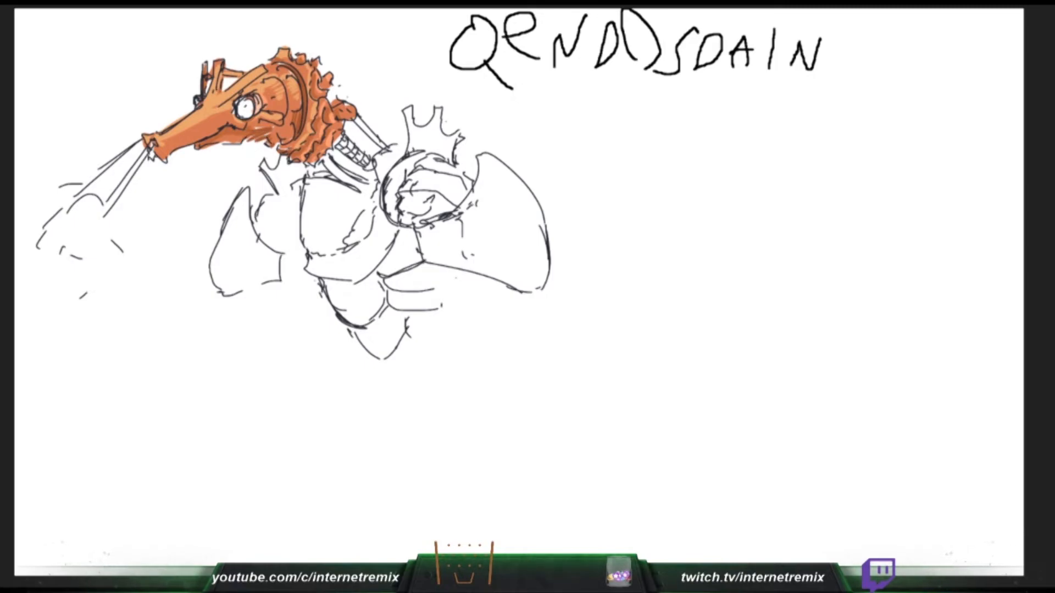
- Draw rounded bumps along the abdomen's edge and inner contour lines on the shoulder beneath the jaw
{"action": "left_click_drag", "start_coordinate": [309, 275], "coordinate": [332, 306]}
{"action": "left_click_drag", "start_coordinate": [333, 308], "coordinate": [343, 323]}
{"action": "mouse_move", "coordinate": [269, 195]}
{"action": "left_mouse_down"}
{"action": "mouse_move", "coordinate": [257, 227]}
{"action": "mouse_move", "coordinate": [279, 193]}
{"action": "left_mouse_up"}
{"action": "left_click_drag", "start_coordinate": [290, 194], "coordinate": [270, 242]}
{"action": "left_click_drag", "start_coordinate": [267, 236], "coordinate": [275, 246]}
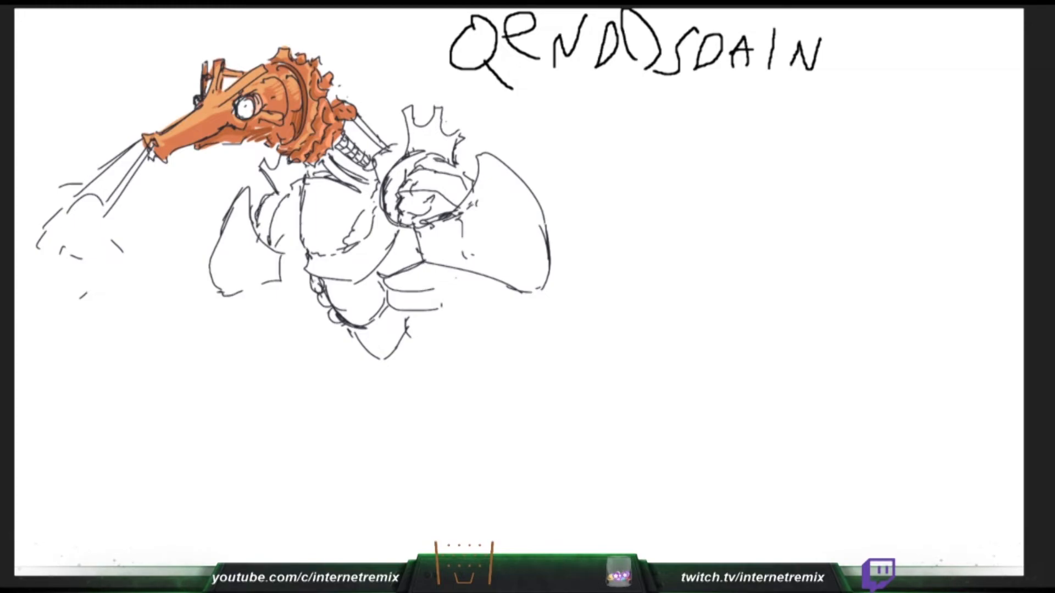
- Fill the pointed plate beneath the creature's snout with orange and draw its inner dividing edge
{"action": "left_click_drag", "start_coordinate": [245, 197], "coordinate": [222, 289]}
{"action": "mouse_move", "coordinate": [241, 219]}
{"action": "left_mouse_down"}
{"action": "mouse_move", "coordinate": [234, 288]}
{"action": "mouse_move", "coordinate": [262, 256]}
{"action": "mouse_move", "coordinate": [277, 277]}
{"action": "mouse_move", "coordinate": [223, 296]}
{"action": "left_mouse_up"}
{"action": "left_click_drag", "start_coordinate": [259, 264], "coordinate": [262, 271]}
{"action": "left_click_drag", "start_coordinate": [257, 242], "coordinate": [251, 282]}
{"action": "left_click_drag", "start_coordinate": [214, 278], "coordinate": [219, 239]}
{"action": "left_click_drag", "start_coordinate": [253, 255], "coordinate": [256, 282]}
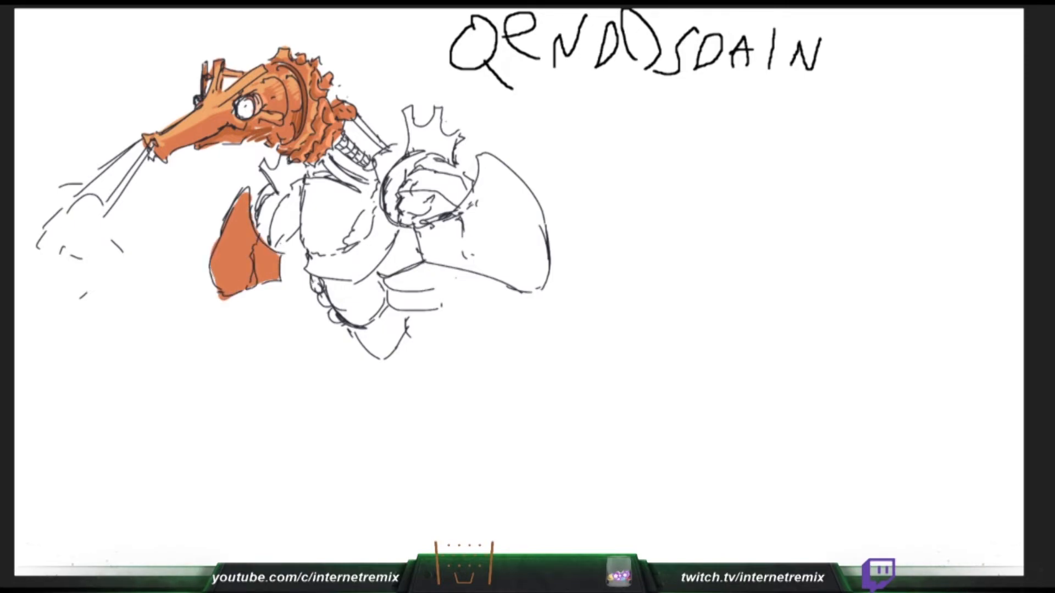
- Fill the forked shoulder spikes below the jaw with orange, and extend the edge line of the arm beneath the round shoulder joint
{"action": "mouse_move", "coordinate": [263, 166]}
{"action": "left_mouse_down"}
{"action": "mouse_move", "coordinate": [283, 191]}
{"action": "mouse_move", "coordinate": [283, 158]}
{"action": "mouse_move", "coordinate": [299, 167]}
{"action": "left_mouse_up"}
{"action": "left_click_drag", "start_coordinate": [464, 231], "coordinate": [473, 271]}
{"action": "left_click_drag", "start_coordinate": [300, 181], "coordinate": [306, 165]}
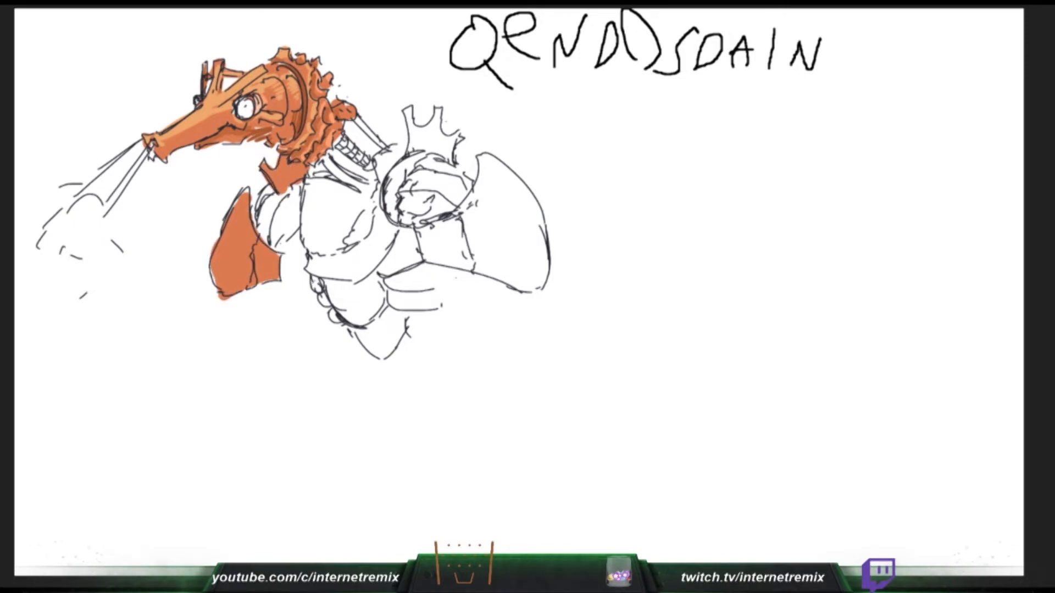
- Fill the rod behind the creature's neck and the chest plate's outer edge with orange, and sketch short guide lines beneath the pointed arm plate
{"action": "left_click_drag", "start_coordinate": [357, 119], "coordinate": [387, 151]}
{"action": "key", "text": "ctrl+z"}
{"action": "left_click_drag", "start_coordinate": [356, 118], "coordinate": [385, 147]}
{"action": "left_click_drag", "start_coordinate": [227, 308], "coordinate": [242, 299]}
{"action": "mouse_move", "coordinate": [286, 294]}
{"action": "left_mouse_down"}
{"action": "mouse_move", "coordinate": [289, 314]}
{"action": "mouse_move", "coordinate": [237, 309]}
{"action": "left_mouse_up"}
{"action": "left_click_drag", "start_coordinate": [311, 186], "coordinate": [320, 259]}
{"action": "left_click_drag", "start_coordinate": [404, 372], "coordinate": [413, 377]}
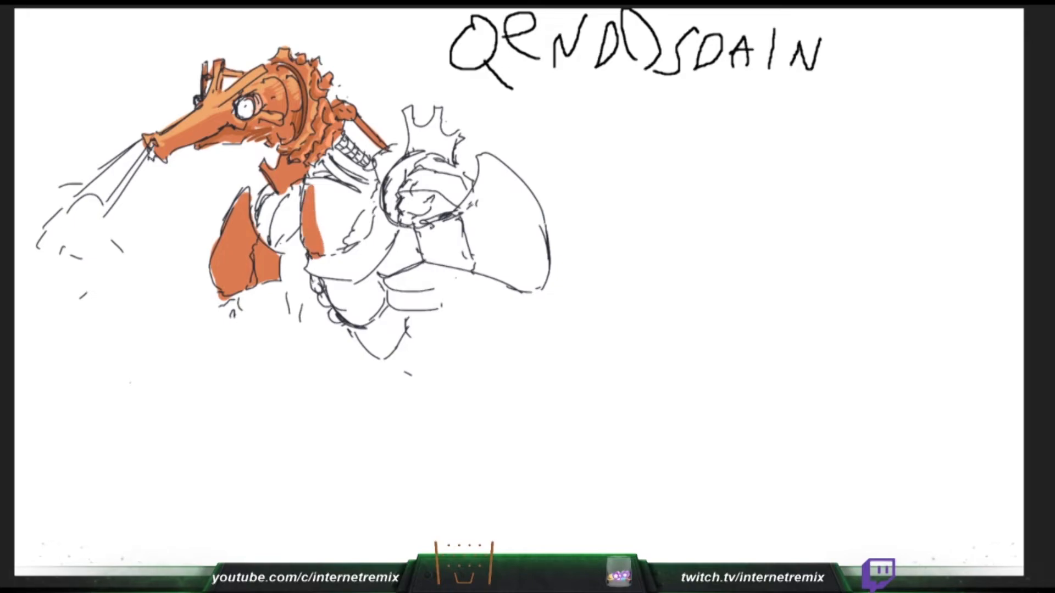
- Fill most of the rounded chest plate with orange, and outline the far foreleg's outer edge and curved top
{"action": "left_click_drag", "start_coordinate": [230, 311], "coordinate": [177, 406]}
{"action": "left_click_drag", "start_coordinate": [307, 228], "coordinate": [313, 188]}
{"action": "left_click_drag", "start_coordinate": [236, 320], "coordinate": [250, 327]}
{"action": "left_click_drag", "start_coordinate": [313, 188], "coordinate": [360, 206]}
{"action": "left_click_drag", "start_coordinate": [263, 325], "coordinate": [273, 324]}
{"action": "left_click_drag", "start_coordinate": [272, 334], "coordinate": [287, 325]}
{"action": "left_click_drag", "start_coordinate": [317, 198], "coordinate": [341, 239]}
{"action": "left_click_drag", "start_coordinate": [300, 317], "coordinate": [309, 331]}
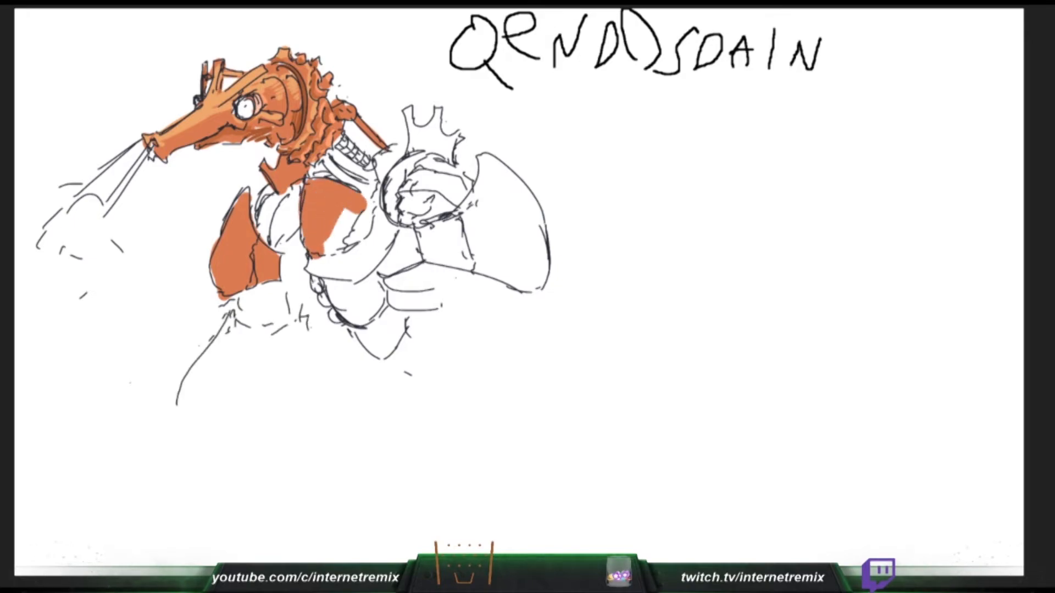
- Finish filling the chest plate and start its lower rim in orange, and draw the far foreleg's inner edge
{"action": "left_click_drag", "start_coordinate": [341, 239], "coordinate": [363, 214]}
{"action": "left_click_drag", "start_coordinate": [310, 336], "coordinate": [283, 367]}
{"action": "left_click_drag", "start_coordinate": [288, 368], "coordinate": [276, 380]}
{"action": "left_click_drag", "start_coordinate": [363, 214], "coordinate": [371, 194]}
{"action": "left_click_drag", "start_coordinate": [227, 314], "coordinate": [301, 315]}
{"action": "left_click_drag", "start_coordinate": [311, 263], "coordinate": [352, 273]}
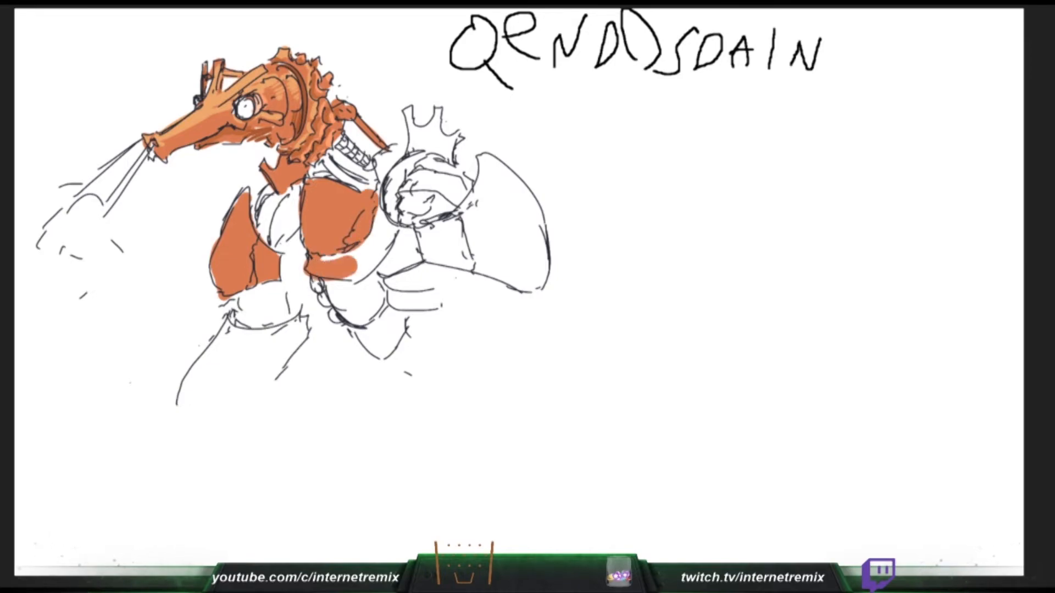
- Draw a segmented band around the top of the far foreleg, and fill the abdomen plates and the round shoulder joint's rim with orange
{"action": "left_click_drag", "start_coordinate": [238, 312], "coordinate": [301, 293]}
{"action": "mouse_move", "coordinate": [351, 273]}
{"action": "left_mouse_down"}
{"action": "mouse_move", "coordinate": [346, 254]}
{"action": "mouse_move", "coordinate": [386, 242]}
{"action": "left_mouse_up"}
{"action": "left_click_drag", "start_coordinate": [246, 313], "coordinate": [247, 329]}
{"action": "left_click_drag", "start_coordinate": [386, 242], "coordinate": [383, 211]}
{"action": "left_click_drag", "start_coordinate": [282, 304], "coordinate": [289, 325]}
{"action": "left_click_drag", "start_coordinate": [387, 213], "coordinate": [396, 234]}
{"action": "mouse_move", "coordinate": [240, 311]}
{"action": "left_mouse_down"}
{"action": "mouse_move", "coordinate": [306, 295]}
{"action": "mouse_move", "coordinate": [272, 305]}
{"action": "left_mouse_up"}
{"action": "mouse_move", "coordinate": [329, 283]}
{"action": "left_mouse_down"}
{"action": "mouse_move", "coordinate": [349, 316]}
{"action": "mouse_move", "coordinate": [381, 275]}
{"action": "mouse_move", "coordinate": [346, 300]}
{"action": "left_mouse_up"}
{"action": "mouse_move", "coordinate": [238, 315]}
{"action": "left_mouse_down"}
{"action": "mouse_move", "coordinate": [243, 327]}
{"action": "mouse_move", "coordinate": [252, 321]}
{"action": "left_mouse_up"}
{"action": "mouse_move", "coordinate": [388, 269]}
{"action": "left_mouse_down"}
{"action": "mouse_move", "coordinate": [409, 237]}
{"action": "mouse_move", "coordinate": [400, 224]}
{"action": "left_mouse_up"}
{"action": "left_click_drag", "start_coordinate": [253, 317], "coordinate": [267, 322]}
{"action": "left_click_drag", "start_coordinate": [415, 155], "coordinate": [389, 215]}
{"action": "left_click_drag", "start_coordinate": [269, 309], "coordinate": [275, 315]}
{"action": "left_click_drag", "start_coordinate": [396, 217], "coordinate": [421, 156]}
{"action": "left_click_drag", "start_coordinate": [284, 306], "coordinate": [285, 317]}
{"action": "left_click_drag", "start_coordinate": [295, 313], "coordinate": [298, 318]}
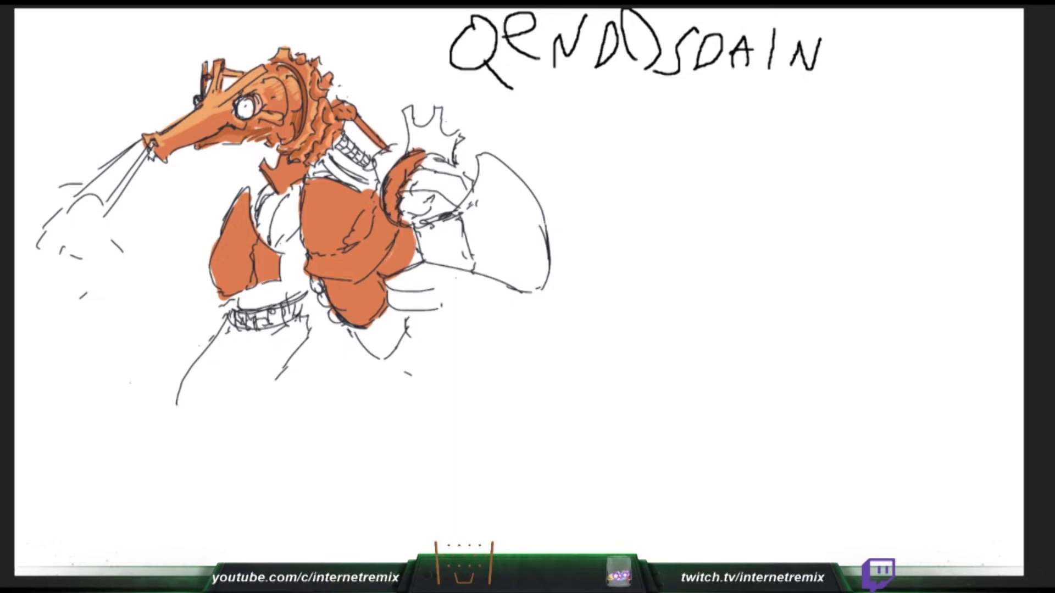
- Fill the area around the shoulder joint and the segmented neck with orange, and reinforce the far foreleg's outer edge
{"action": "left_click_drag", "start_coordinate": [383, 180], "coordinate": [415, 147]}
{"action": "left_click_drag", "start_coordinate": [230, 317], "coordinate": [210, 342]}
{"action": "mouse_move", "coordinate": [340, 137]}
{"action": "left_mouse_down"}
{"action": "mouse_move", "coordinate": [372, 167]}
{"action": "mouse_move", "coordinate": [341, 135]}
{"action": "left_mouse_up"}
{"action": "left_click_drag", "start_coordinate": [201, 356], "coordinate": [189, 377]}
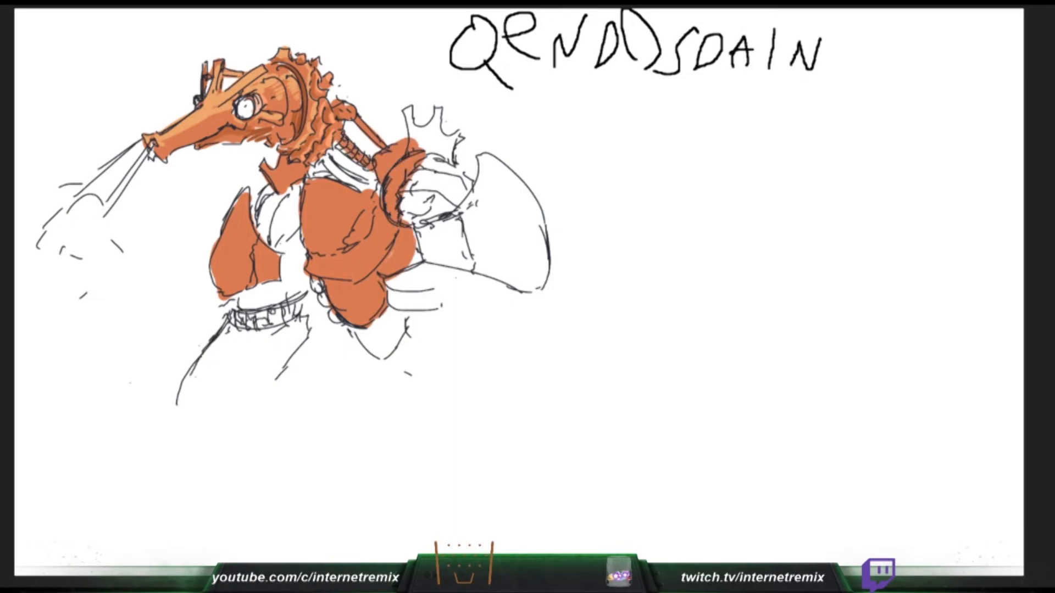
{"action": "left_click_drag", "start_coordinate": [336, 143], "coordinate": [354, 160]}
{"action": "left_click_drag", "start_coordinate": [195, 378], "coordinate": [187, 384]}
- Fill the curved neck bands and part of the far shoulder with orange, and extend the far foreleg's outline to its lower end
{"action": "left_click_drag", "start_coordinate": [326, 159], "coordinate": [373, 189]}
{"action": "left_click_drag", "start_coordinate": [282, 381], "coordinate": [260, 413]}
{"action": "left_click_drag", "start_coordinate": [327, 157], "coordinate": [359, 186]}
{"action": "left_click_drag", "start_coordinate": [260, 413], "coordinate": [255, 413]}
{"action": "left_click_drag", "start_coordinate": [362, 190], "coordinate": [309, 176]}
{"action": "left_click_drag", "start_coordinate": [174, 416], "coordinate": [160, 414]}
{"action": "mouse_move", "coordinate": [274, 192]}
{"action": "left_mouse_down"}
{"action": "mouse_move", "coordinate": [265, 241]}
{"action": "mouse_move", "coordinate": [257, 231]}
{"action": "left_mouse_up"}
{"action": "left_click_drag", "start_coordinate": [171, 418], "coordinate": [205, 423]}
{"action": "left_click_drag", "start_coordinate": [288, 189], "coordinate": [270, 228]}
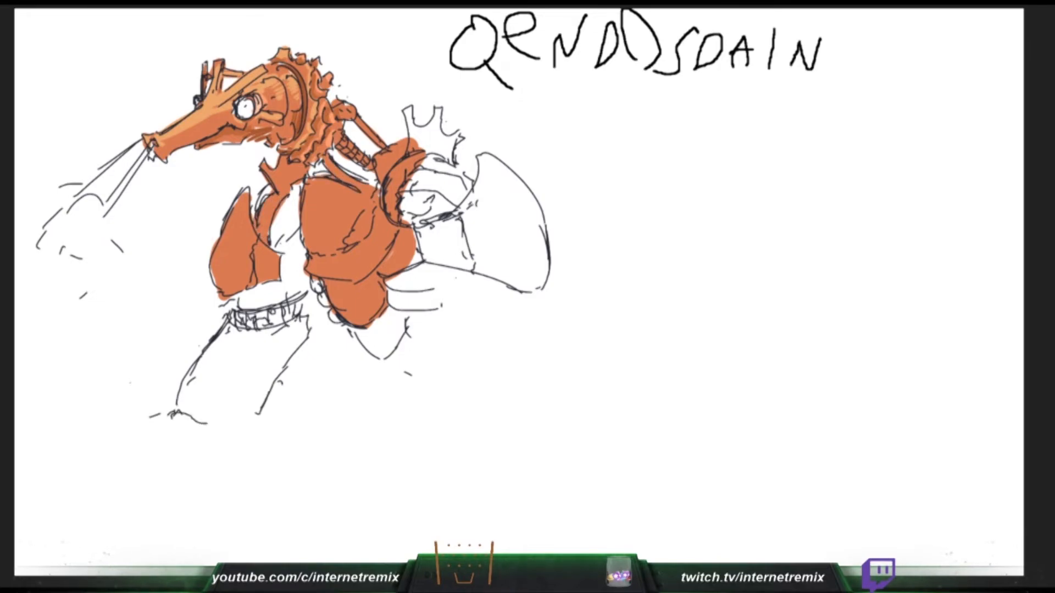
- Fill the rest of the far shoulder with orange, and close the far foreleg with a wavy lower edge
{"action": "left_click_drag", "start_coordinate": [204, 424], "coordinate": [243, 409]}
{"action": "mouse_move", "coordinate": [271, 188]}
{"action": "left_mouse_down"}
{"action": "mouse_move", "coordinate": [257, 216]}
{"action": "mouse_move", "coordinate": [271, 240]}
{"action": "left_mouse_up"}
{"action": "left_click_drag", "start_coordinate": [255, 412], "coordinate": [233, 409]}
{"action": "left_click_drag", "start_coordinate": [300, 199], "coordinate": [280, 241]}
{"action": "left_click_drag", "start_coordinate": [233, 409], "coordinate": [211, 422]}
{"action": "left_click_drag", "start_coordinate": [300, 233], "coordinate": [289, 243]}
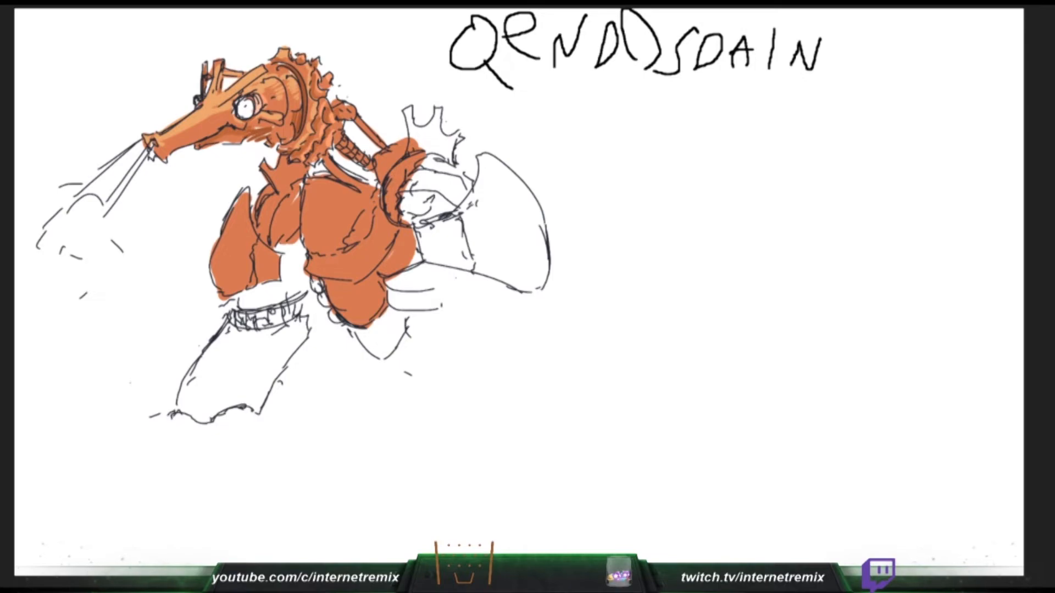
{"action": "left_click_drag", "start_coordinate": [211, 421], "coordinate": [198, 422]}
- Fill the inside of the round shoulder joint with orange, and add a second outer edge line at the far foreleg's lower end
{"action": "mouse_move", "coordinate": [422, 171]}
{"action": "left_mouse_down"}
{"action": "mouse_move", "coordinate": [407, 189]}
{"action": "mouse_move", "coordinate": [460, 181]}
{"action": "left_mouse_up"}
{"action": "left_click_drag", "start_coordinate": [177, 410], "coordinate": [163, 405]}
{"action": "left_click_drag", "start_coordinate": [461, 182], "coordinate": [403, 215]}
{"action": "left_click_drag", "start_coordinate": [164, 406], "coordinate": [187, 378]}
{"action": "mouse_move", "coordinate": [402, 215]}
{"action": "left_mouse_down"}
{"action": "mouse_move", "coordinate": [459, 209]}
{"action": "mouse_move", "coordinate": [440, 155]}
{"action": "left_mouse_up"}
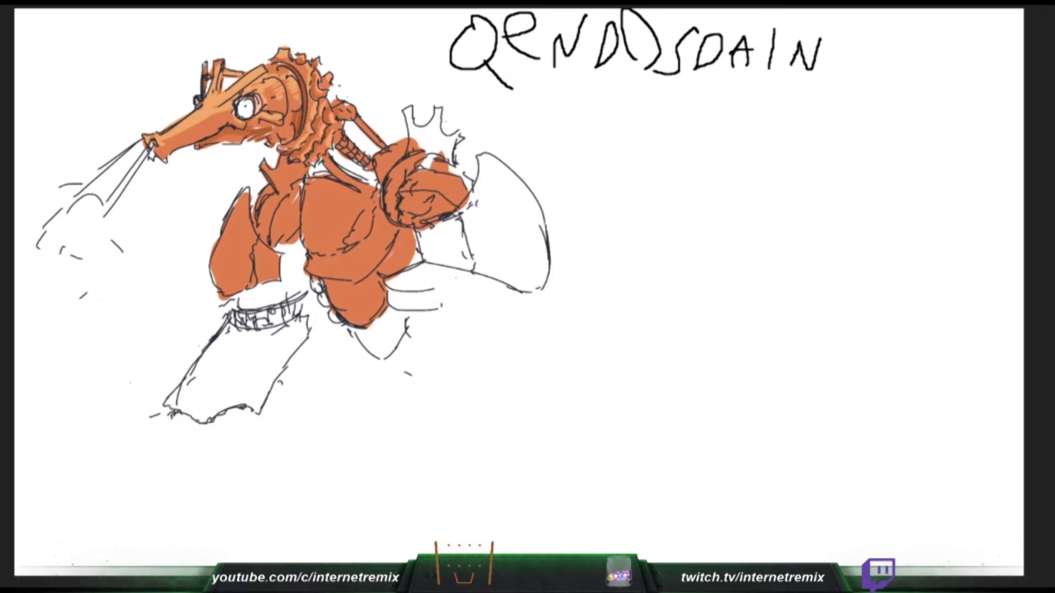
- Fill the forked spikes above the round shoulder joint, the near upper arm and the large arm plate with orange
{"action": "mouse_move", "coordinate": [438, 110]}
{"action": "left_mouse_down"}
{"action": "mouse_move", "coordinate": [428, 143]}
{"action": "mouse_move", "coordinate": [440, 129]}
{"action": "mouse_move", "coordinate": [423, 138]}
{"action": "mouse_move", "coordinate": [441, 136]}
{"action": "mouse_move", "coordinate": [444, 158]}
{"action": "left_mouse_up"}
{"action": "key", "text": "ctrl+z"}
{"action": "key", "text": "ctrl+z"}
{"action": "left_click_drag", "start_coordinate": [438, 107], "coordinate": [443, 157]}
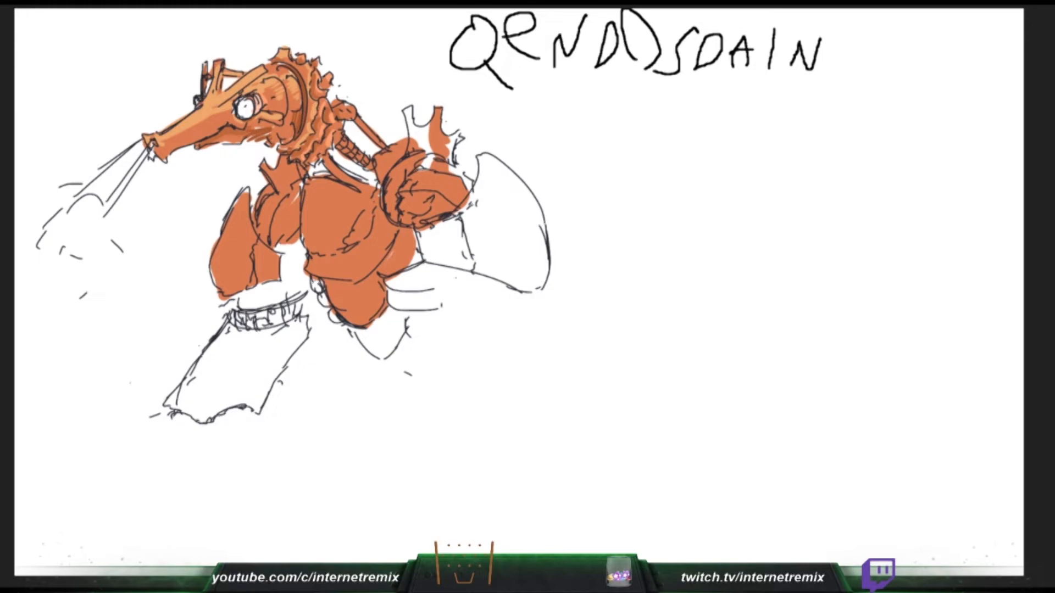
{"action": "mouse_move", "coordinate": [412, 111]}
{"action": "left_mouse_down"}
{"action": "mouse_move", "coordinate": [413, 140]}
{"action": "mouse_move", "coordinate": [449, 163]}
{"action": "mouse_move", "coordinate": [448, 150]}
{"action": "mouse_move", "coordinate": [474, 202]}
{"action": "left_mouse_up"}
{"action": "mouse_move", "coordinate": [420, 231]}
{"action": "left_mouse_down"}
{"action": "mouse_move", "coordinate": [479, 196]}
{"action": "mouse_move", "coordinate": [393, 294]}
{"action": "left_mouse_up"}
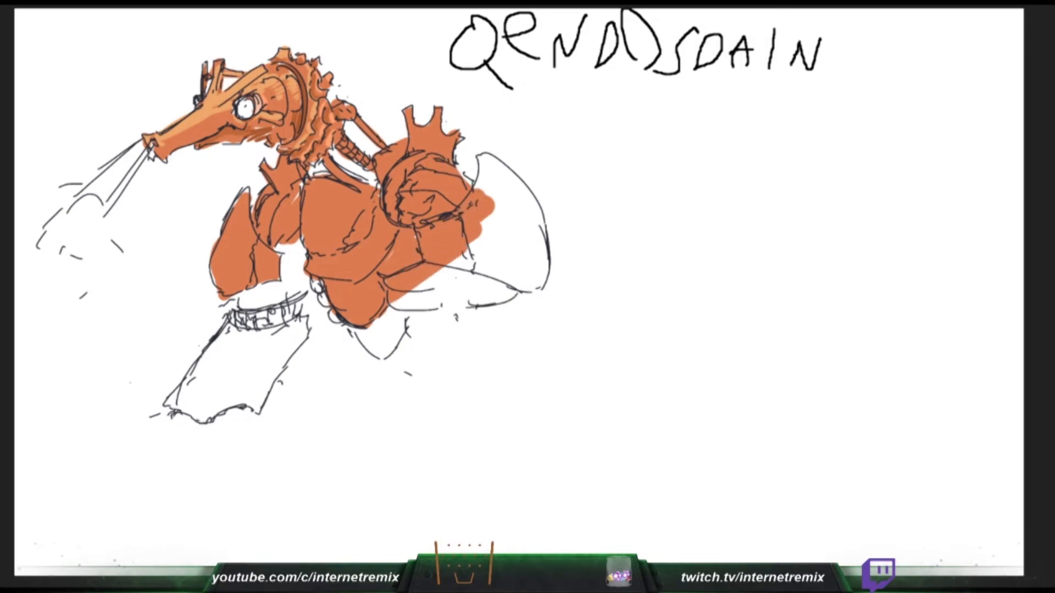
{"action": "mouse_move", "coordinate": [448, 272]}
{"action": "left_mouse_down"}
{"action": "mouse_move", "coordinate": [412, 288]}
{"action": "mouse_move", "coordinate": [433, 302]}
{"action": "mouse_move", "coordinate": [412, 310]}
{"action": "mouse_move", "coordinate": [489, 255]}
{"action": "mouse_move", "coordinate": [518, 204]}
{"action": "mouse_move", "coordinate": [481, 184]}
{"action": "mouse_move", "coordinate": [513, 256]}
{"action": "mouse_move", "coordinate": [531, 209]}
{"action": "mouse_move", "coordinate": [541, 286]}
{"action": "left_mouse_up"}
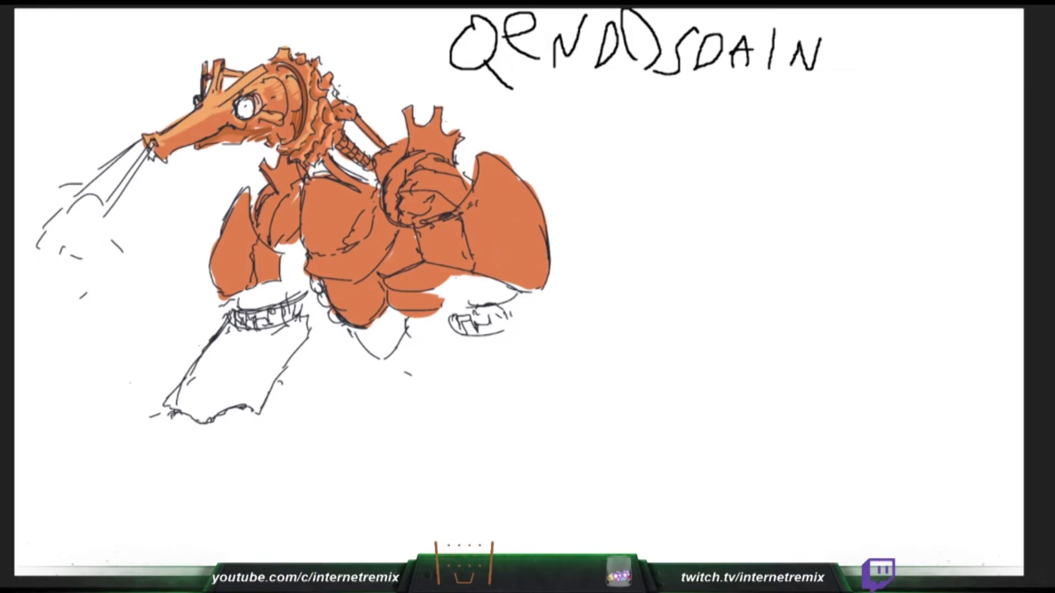
- Fill the lower abdomen with its side bumps, the banded far foreleg and the gap below the far shoulder with orange
{"action": "left_click_drag", "start_coordinate": [359, 331], "coordinate": [396, 347]}
{"action": "left_click_drag", "start_coordinate": [314, 281], "coordinate": [336, 321]}
{"action": "mouse_move", "coordinate": [250, 291]}
{"action": "left_mouse_down"}
{"action": "mouse_move", "coordinate": [235, 330]}
{"action": "mouse_move", "coordinate": [269, 294]}
{"action": "mouse_move", "coordinate": [286, 325]}
{"action": "mouse_move", "coordinate": [300, 328]}
{"action": "mouse_move", "coordinate": [253, 391]}
{"action": "mouse_move", "coordinate": [281, 369]}
{"action": "mouse_move", "coordinate": [201, 417]}
{"action": "mouse_move", "coordinate": [192, 379]}
{"action": "mouse_move", "coordinate": [226, 379]}
{"action": "mouse_move", "coordinate": [271, 341]}
{"action": "left_mouse_up"}
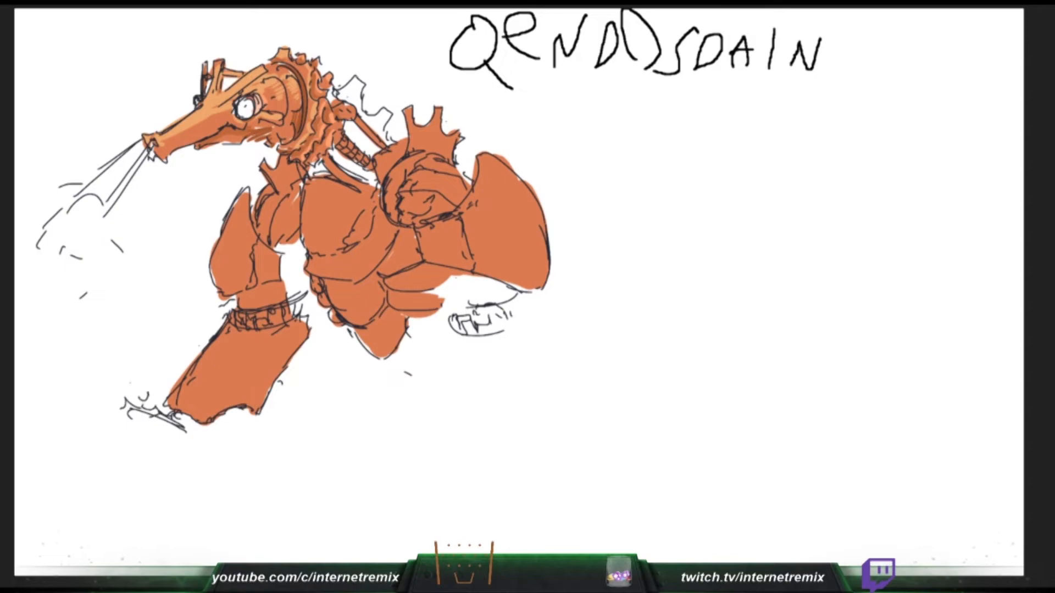
{"action": "left_click_drag", "start_coordinate": [275, 239], "coordinate": [305, 259]}
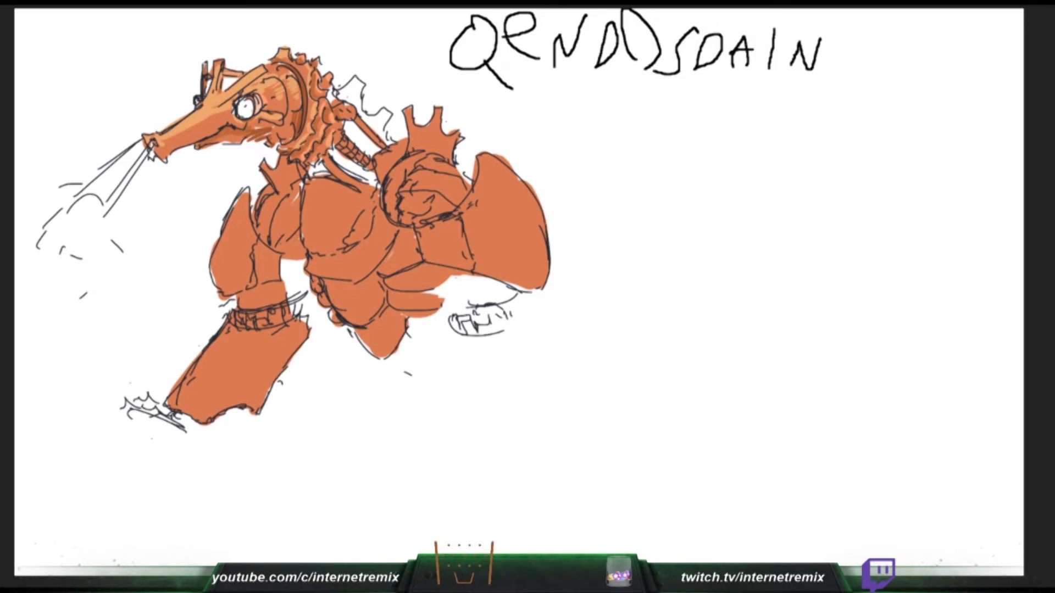
- Paint light orange highlights along the outer edges of both arm plates
{"action": "mouse_move", "coordinate": [220, 288]}
{"action": "left_mouse_down"}
{"action": "mouse_move", "coordinate": [216, 257]}
{"action": "mouse_move", "coordinate": [244, 195]}
{"action": "left_mouse_up"}
{"action": "mouse_move", "coordinate": [487, 159]}
{"action": "left_mouse_down"}
{"action": "mouse_move", "coordinate": [512, 180]}
{"action": "mouse_move", "coordinate": [539, 298]}
{"action": "left_mouse_up"}
{"action": "key", "text": "ctrl+z"}
{"action": "left_click_drag", "start_coordinate": [530, 206], "coordinate": [540, 281]}
{"action": "mouse_move", "coordinate": [522, 183]}
{"action": "left_mouse_down"}
{"action": "mouse_move", "coordinate": [544, 262]}
{"action": "mouse_move", "coordinate": [537, 213]}
{"action": "left_mouse_up"}
- Draw the clawed toes of the far front foot
{"action": "left_click_drag", "start_coordinate": [102, 423], "coordinate": [95, 439]}
{"action": "left_click_drag", "start_coordinate": [96, 442], "coordinate": [124, 445]}
{"action": "mouse_move", "coordinate": [98, 435]}
{"action": "left_mouse_down"}
{"action": "mouse_move", "coordinate": [103, 447]}
{"action": "mouse_move", "coordinate": [86, 424]}
{"action": "mouse_move", "coordinate": [85, 438]}
{"action": "left_mouse_up"}
{"action": "left_click_drag", "start_coordinate": [91, 433], "coordinate": [79, 444]}
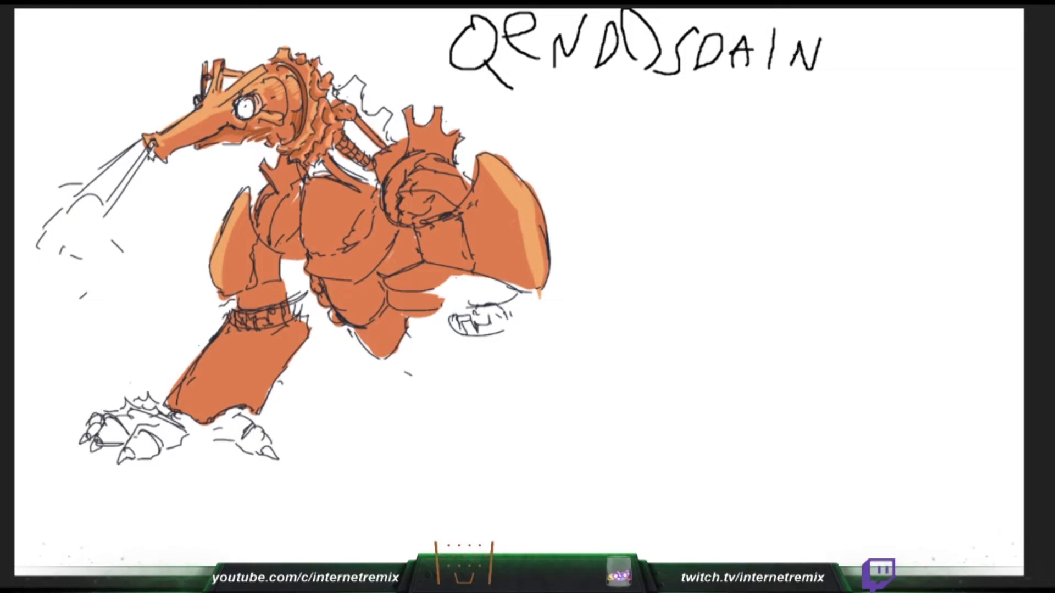
- Paint light orange highlights on the round shoulder joint and the far shoulder, and draw an inner contour line on the far foreleg
{"action": "left_click_drag", "start_coordinate": [398, 177], "coordinate": [442, 152]}
{"action": "left_click_drag", "start_coordinate": [426, 173], "coordinate": [453, 160]}
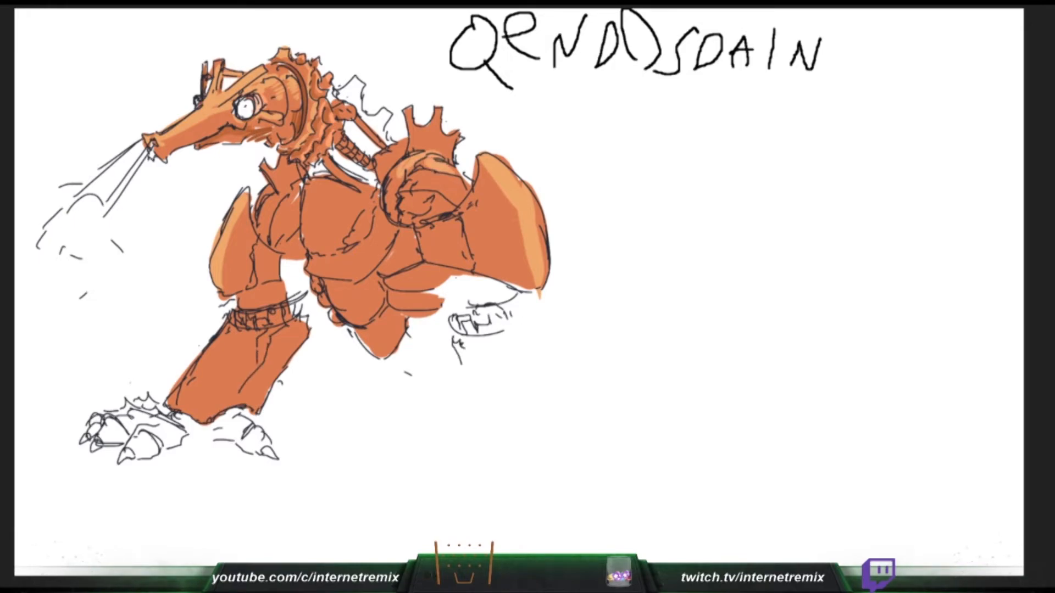
{"action": "left_click_drag", "start_coordinate": [260, 230], "coordinate": [277, 198]}
{"action": "left_click_drag", "start_coordinate": [255, 371], "coordinate": [265, 334]}
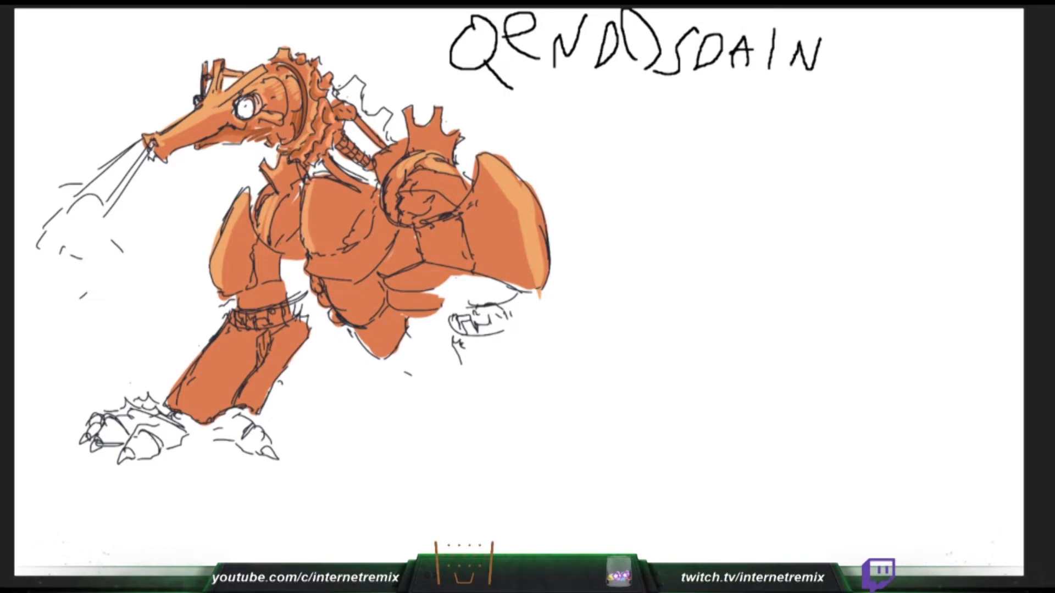
- Outline the near foreleg's two sides and base beneath the segmented band, and add a light orange streak to the shoulder joint
{"action": "left_click_drag", "start_coordinate": [451, 356], "coordinate": [457, 390]}
{"action": "left_click_drag", "start_coordinate": [456, 366], "coordinate": [466, 417]}
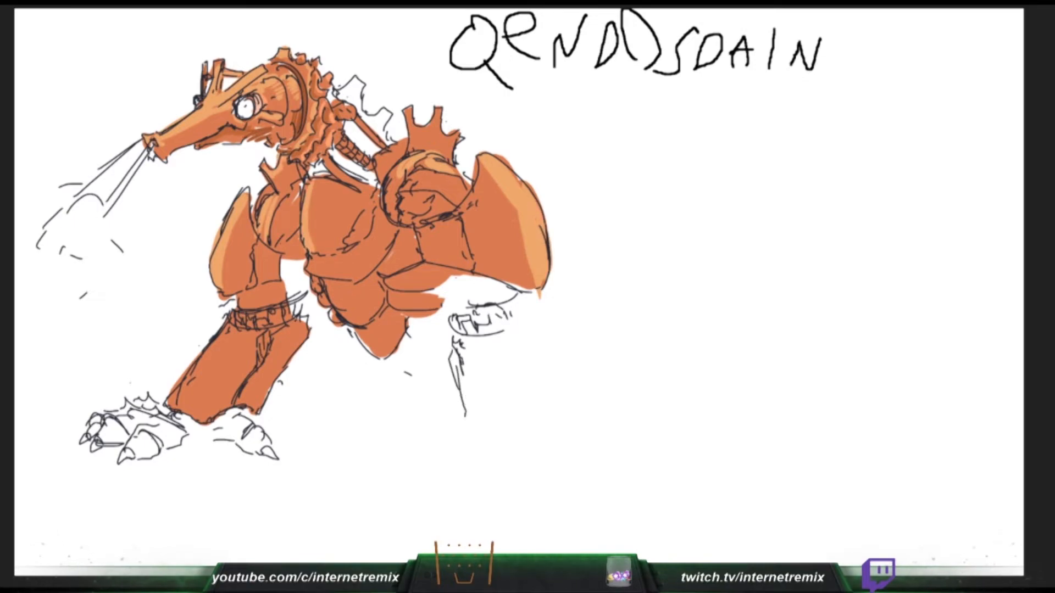
{"action": "left_click_drag", "start_coordinate": [465, 376], "coordinate": [466, 435]}
{"action": "left_click_drag", "start_coordinate": [440, 175], "coordinate": [461, 196]}
{"action": "left_click_drag", "start_coordinate": [467, 439], "coordinate": [508, 438]}
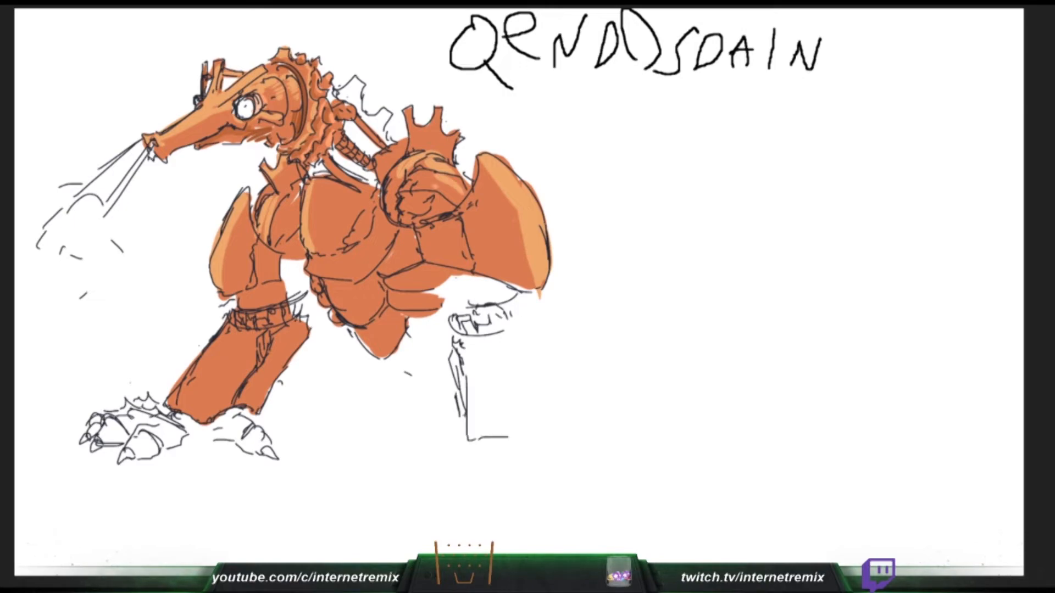
{"action": "left_click_drag", "start_coordinate": [524, 340], "coordinate": [553, 434]}
- Paint light orange highlights and streaks on the far foreleg, and draw the near foreleg's curved ankle edge
{"action": "left_click_drag", "start_coordinate": [236, 324], "coordinate": [175, 404]}
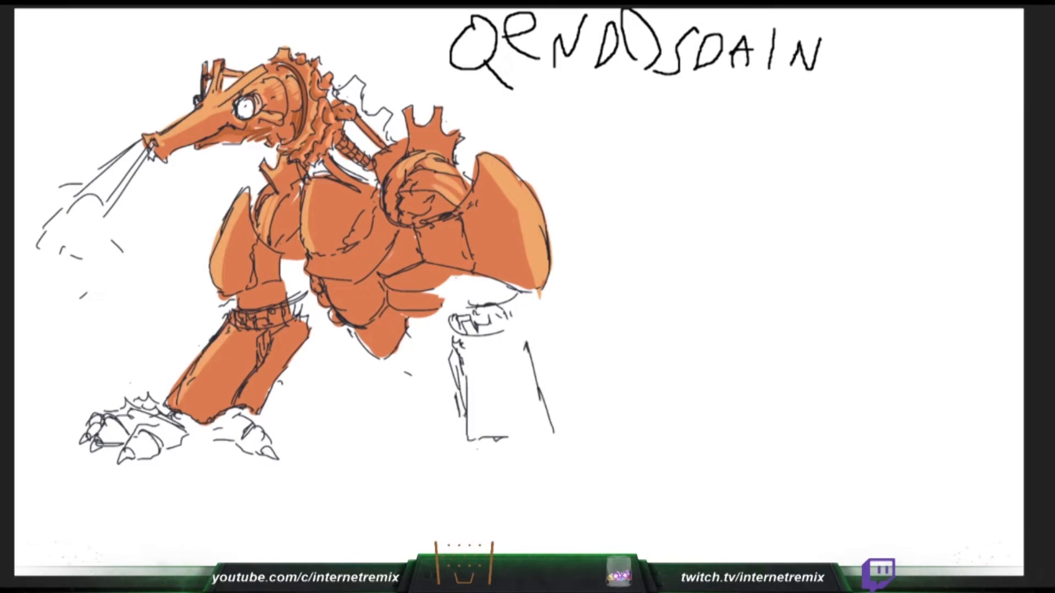
{"action": "left_click_drag", "start_coordinate": [240, 333], "coordinate": [184, 411]}
{"action": "left_click_drag", "start_coordinate": [474, 452], "coordinate": [498, 454]}
{"action": "mouse_move", "coordinate": [210, 403]}
{"action": "left_mouse_down"}
{"action": "mouse_move", "coordinate": [195, 413]}
{"action": "mouse_move", "coordinate": [211, 418]}
{"action": "left_mouse_up"}
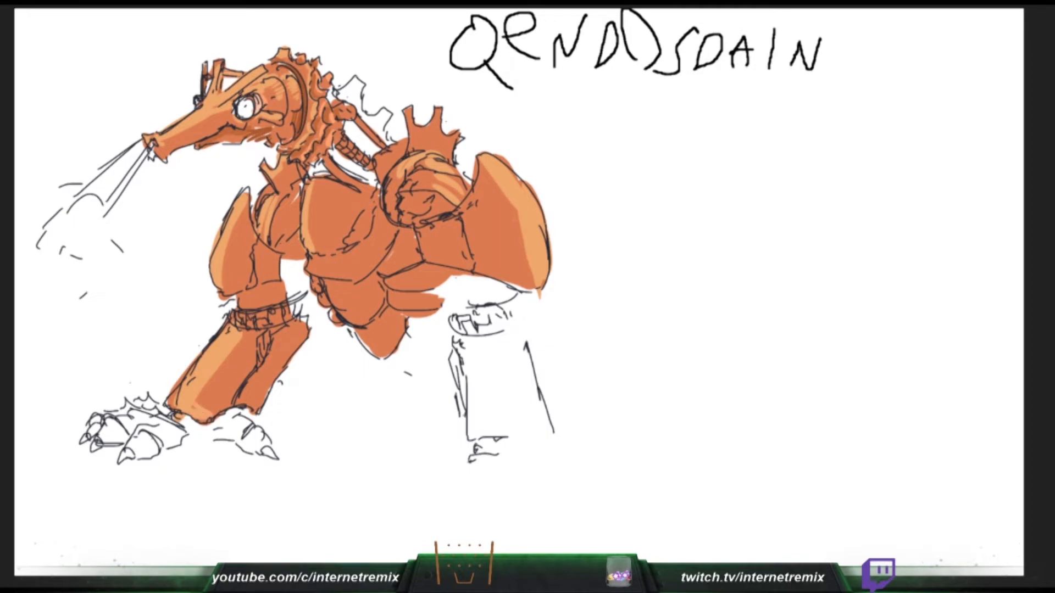
{"action": "left_click_drag", "start_coordinate": [475, 454], "coordinate": [513, 448]}
{"action": "left_click_drag", "start_coordinate": [251, 335], "coordinate": [245, 380]}
{"action": "key", "text": "ctrl+z"}
{"action": "key", "text": "ctrl+z"}
{"action": "left_click_drag", "start_coordinate": [461, 461], "coordinate": [482, 446]}
{"action": "left_click_drag", "start_coordinate": [239, 332], "coordinate": [245, 386]}
{"action": "left_click_drag", "start_coordinate": [500, 438], "coordinate": [476, 452]}
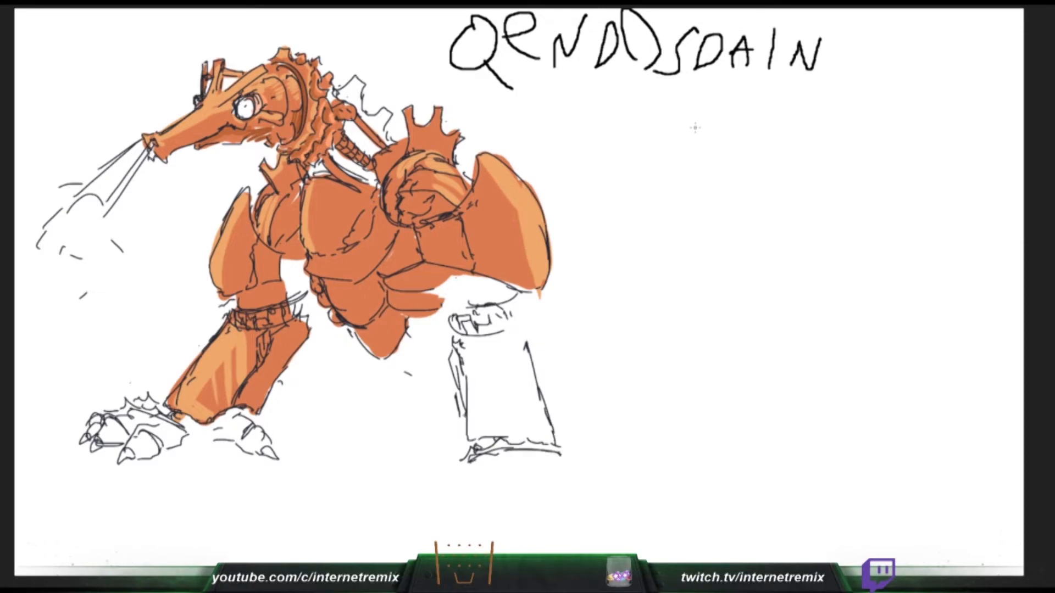
- Letter "MISRALI" in black below "QENDDSDAIN"
{"action": "left_click_drag", "start_coordinate": [686, 147], "coordinate": [739, 125]}
{"action": "left_click_drag", "start_coordinate": [761, 85], "coordinate": [762, 131]}
{"action": "mouse_move", "coordinate": [797, 91]}
{"action": "left_mouse_down"}
{"action": "mouse_move", "coordinate": [796, 117]}
{"action": "mouse_move", "coordinate": [771, 135]}
{"action": "mouse_move", "coordinate": [817, 134]}
{"action": "left_mouse_up"}
{"action": "mouse_move", "coordinate": [817, 88]}
{"action": "left_mouse_down"}
{"action": "mouse_move", "coordinate": [858, 110]}
{"action": "mouse_move", "coordinate": [841, 127]}
{"action": "mouse_move", "coordinate": [853, 132]}
{"action": "mouse_move", "coordinate": [889, 138]}
{"action": "mouse_move", "coordinate": [884, 110]}
{"action": "mouse_move", "coordinate": [939, 135]}
{"action": "mouse_move", "coordinate": [947, 80]}
{"action": "left_mouse_up"}
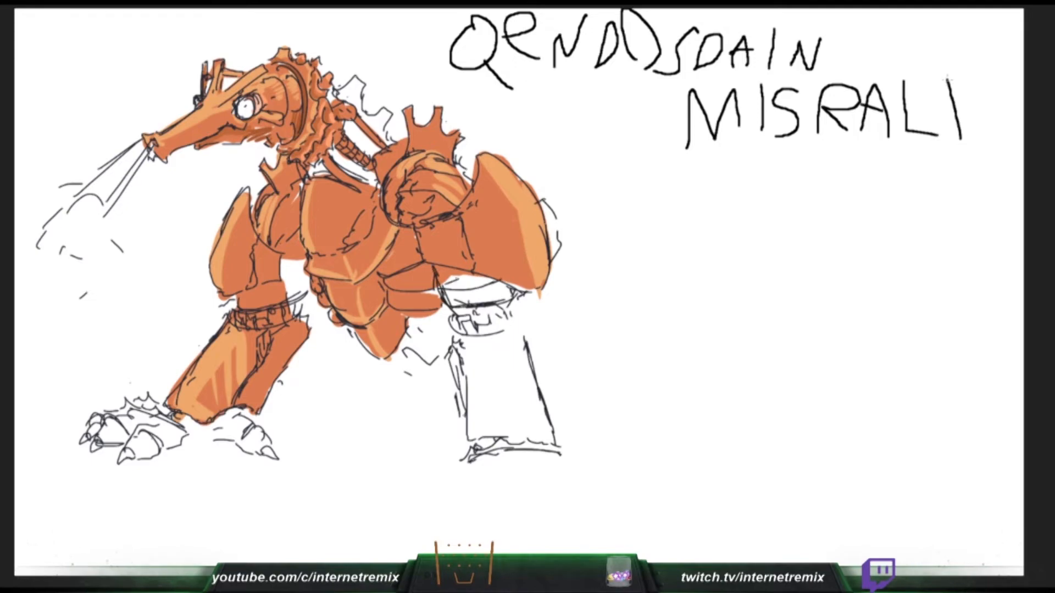
- Draw the clawed toes of the near front foot, and paint a light orange streak across the large arm plate
{"action": "left_click_drag", "start_coordinate": [252, 295], "coordinate": [291, 281]}
{"action": "left_click_drag", "start_coordinate": [465, 456], "coordinate": [450, 461]}
{"action": "mouse_move", "coordinate": [411, 491]}
{"action": "left_mouse_down"}
{"action": "mouse_move", "coordinate": [448, 483]}
{"action": "mouse_move", "coordinate": [422, 491]}
{"action": "left_mouse_up"}
{"action": "left_click_drag", "start_coordinate": [518, 215], "coordinate": [467, 227]}
{"action": "mouse_move", "coordinate": [436, 496]}
{"action": "left_mouse_down"}
{"action": "mouse_move", "coordinate": [506, 482]}
{"action": "mouse_move", "coordinate": [485, 520]}
{"action": "mouse_move", "coordinate": [552, 492]}
{"action": "mouse_move", "coordinate": [512, 506]}
{"action": "left_mouse_up"}
{"action": "mouse_move", "coordinate": [532, 513]}
{"action": "left_mouse_down"}
{"action": "mouse_move", "coordinate": [541, 492]}
{"action": "mouse_move", "coordinate": [586, 498]}
{"action": "left_mouse_up"}
{"action": "left_click_drag", "start_coordinate": [559, 503], "coordinate": [587, 506]}
{"action": "left_click_drag", "start_coordinate": [574, 501], "coordinate": [586, 506]}
{"action": "left_click_drag", "start_coordinate": [573, 463], "coordinate": [569, 468]}
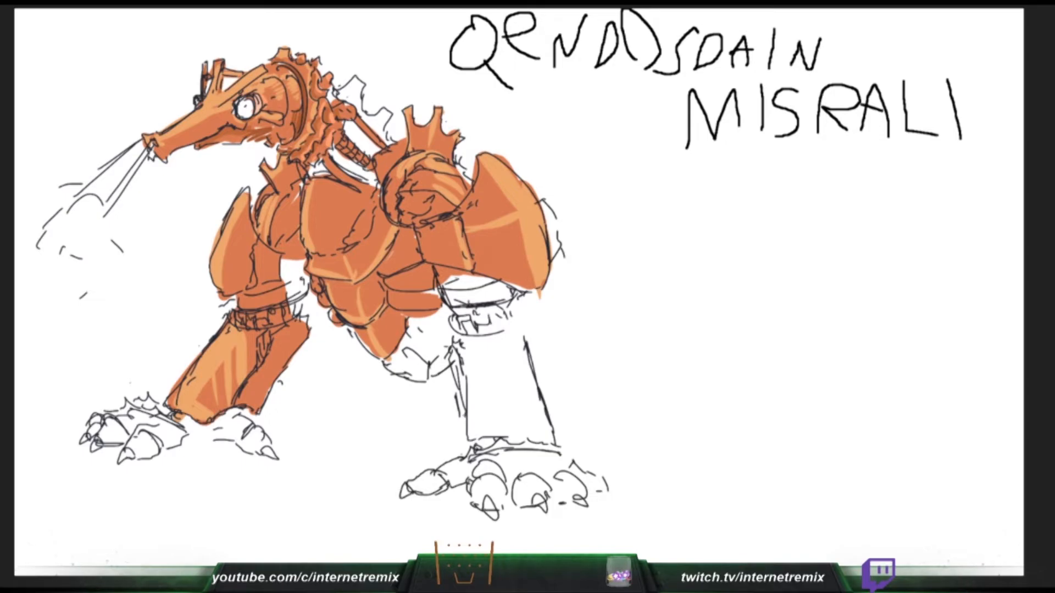
- Outline the oval rear thigh behind the large arm plate and draw small spikes above it
{"action": "left_click_drag", "start_coordinate": [570, 233], "coordinate": [599, 226]}
{"action": "left_click_drag", "start_coordinate": [605, 237], "coordinate": [635, 292]}
{"action": "left_click_drag", "start_coordinate": [550, 305], "coordinate": [564, 338]}
{"action": "left_click_drag", "start_coordinate": [620, 248], "coordinate": [621, 354]}
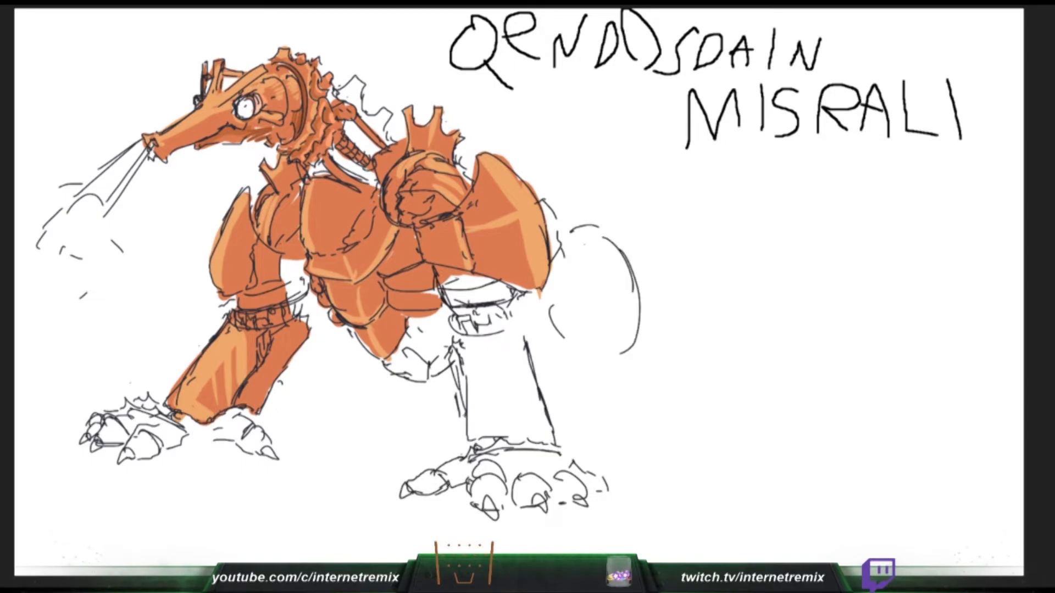
{"action": "mouse_move", "coordinate": [541, 286]}
{"action": "left_mouse_down"}
{"action": "mouse_move", "coordinate": [574, 360]}
{"action": "mouse_move", "coordinate": [589, 367]}
{"action": "left_mouse_up"}
{"action": "left_click_drag", "start_coordinate": [642, 314], "coordinate": [638, 347]}
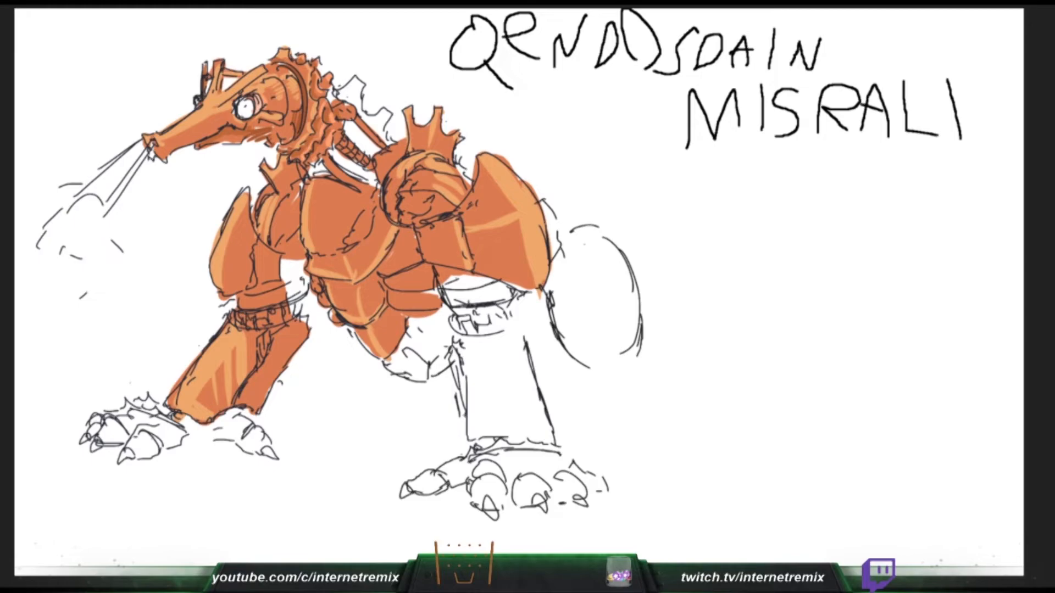
{"action": "left_click_drag", "start_coordinate": [593, 226], "coordinate": [562, 299]}
{"action": "left_click_drag", "start_coordinate": [558, 236], "coordinate": [607, 208]}
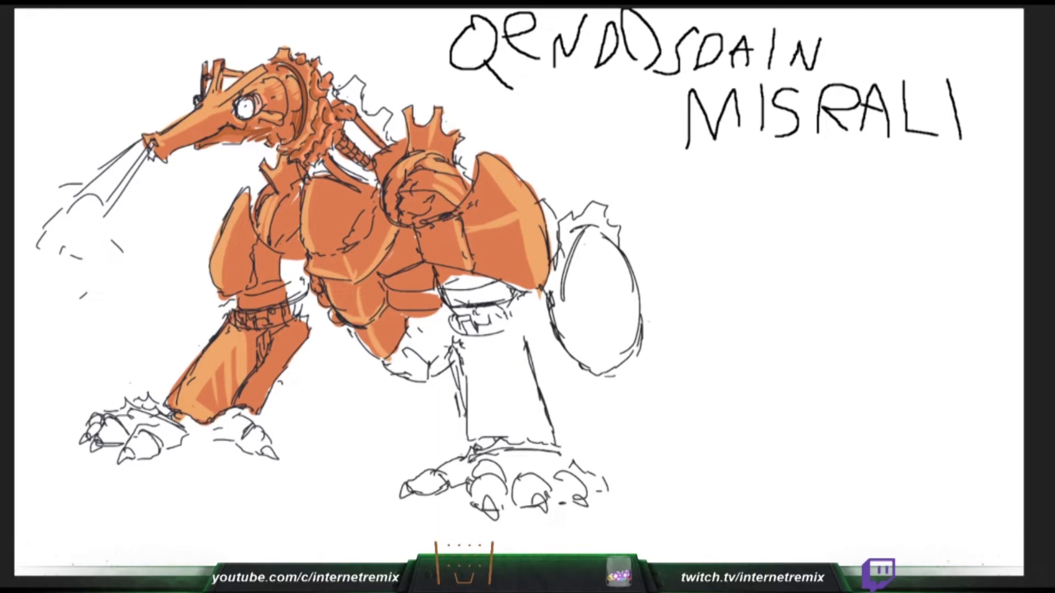
- Outline the lower hind leg beneath the thigh and draw its clawed foot
{"action": "left_click_drag", "start_coordinate": [644, 322], "coordinate": [674, 369]}
{"action": "left_click_drag", "start_coordinate": [614, 383], "coordinate": [628, 402]}
{"action": "left_click_drag", "start_coordinate": [666, 336], "coordinate": [692, 433]}
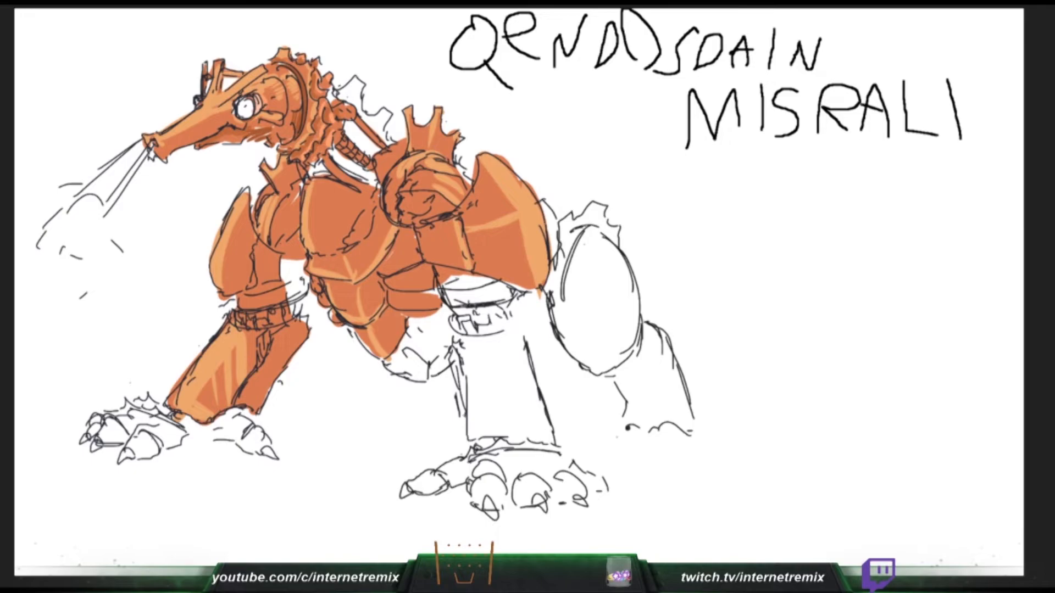
{"action": "left_click_drag", "start_coordinate": [607, 424], "coordinate": [668, 425]}
{"action": "mouse_move", "coordinate": [605, 428]}
{"action": "left_mouse_down"}
{"action": "mouse_move", "coordinate": [653, 471]}
{"action": "mouse_move", "coordinate": [703, 449]}
{"action": "mouse_move", "coordinate": [686, 468]}
{"action": "left_mouse_up"}
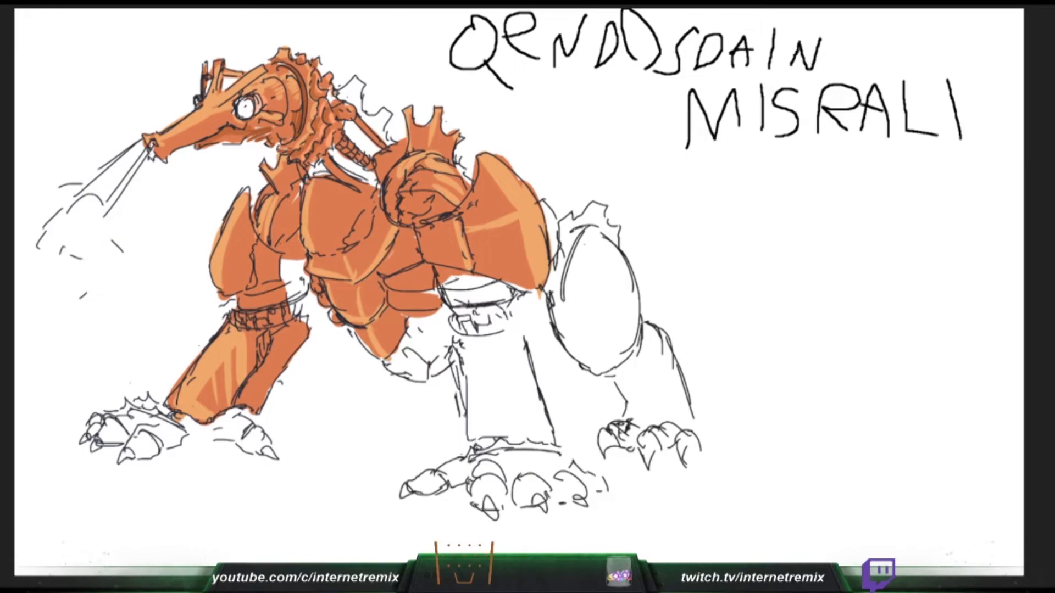
- Colour the spikes behind the neck and above the rear thigh orange, and touch up the lines on the back and the far foreleg's base
{"action": "mouse_move", "coordinate": [336, 94]}
{"action": "left_mouse_down"}
{"action": "mouse_move", "coordinate": [363, 80]}
{"action": "mouse_move", "coordinate": [357, 102]}
{"action": "mouse_move", "coordinate": [386, 131]}
{"action": "left_mouse_up"}
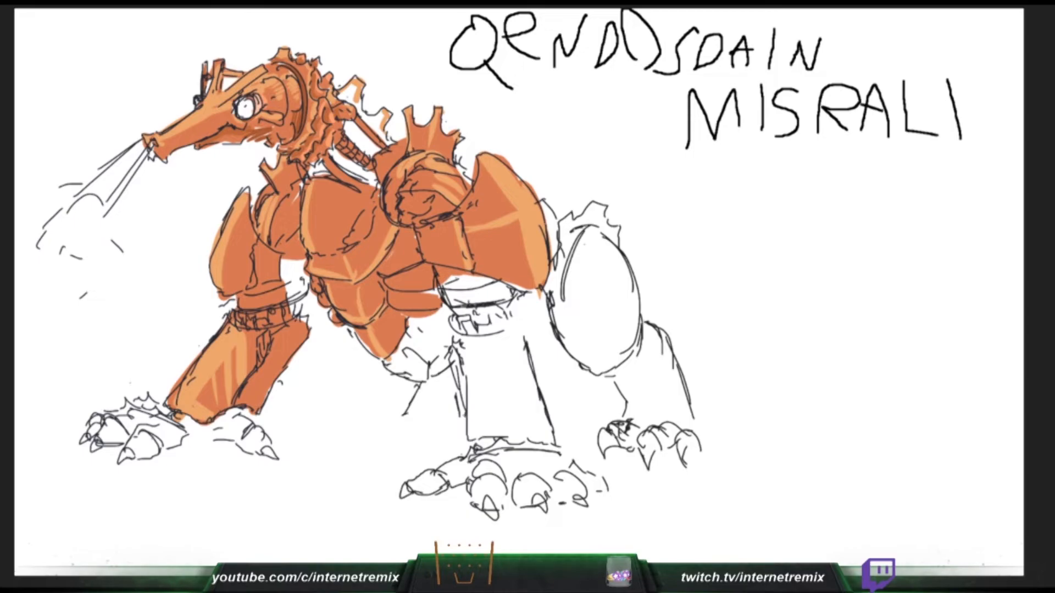
{"action": "mouse_move", "coordinate": [560, 225]}
{"action": "left_mouse_down"}
{"action": "mouse_move", "coordinate": [592, 209]}
{"action": "mouse_move", "coordinate": [620, 241]}
{"action": "left_mouse_up"}
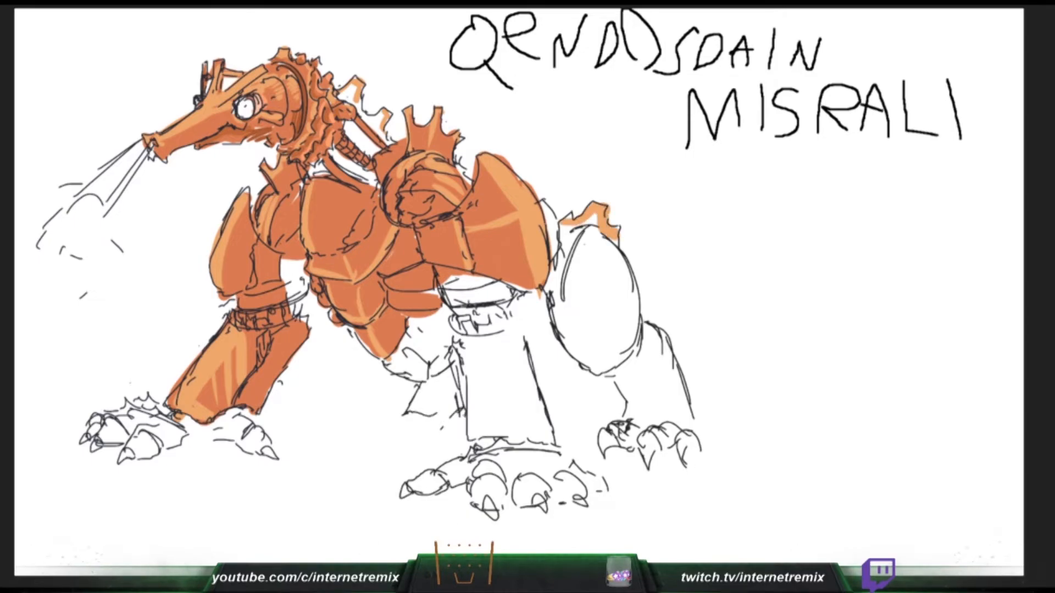
{"action": "left_click_drag", "start_coordinate": [547, 205], "coordinate": [555, 217]}
{"action": "left_click_drag", "start_coordinate": [171, 418], "coordinate": [211, 428]}
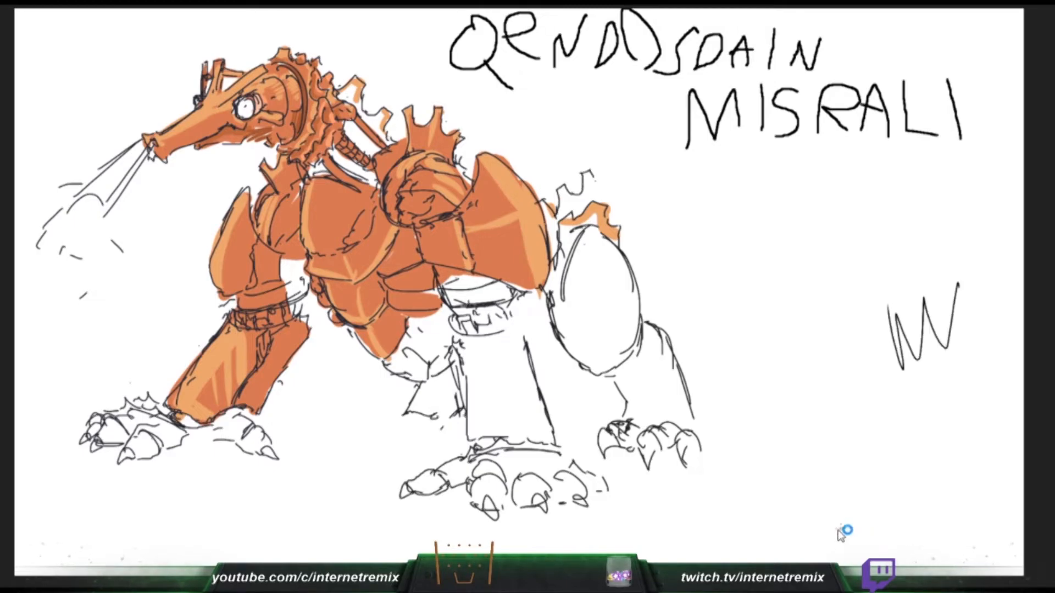
- Undo the zigzag scribble, extend the row of spikes along the creature's tail, and start a round head outline in the empty area behind it
{"action": "key", "text": "ctrl+z"}
{"action": "mouse_move", "coordinate": [584, 235]}
{"action": "left_mouse_down"}
{"action": "mouse_move", "coordinate": [582, 363]}
{"action": "mouse_move", "coordinate": [582, 330]}
{"action": "left_mouse_up"}
{"action": "left_click_drag", "start_coordinate": [595, 173], "coordinate": [631, 163]}
{"action": "left_click_drag", "start_coordinate": [603, 250], "coordinate": [598, 374]}
{"action": "key", "text": "ctrl+z"}
{"action": "left_click_drag", "start_coordinate": [814, 278], "coordinate": [853, 239]}
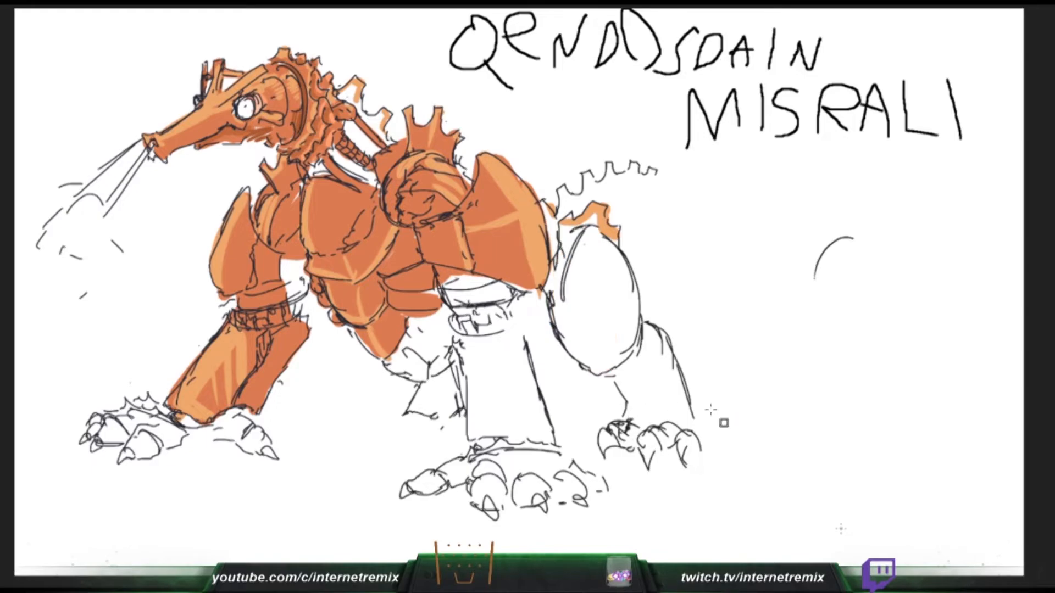
{"action": "mouse_move", "coordinate": [657, 174]}
{"action": "left_mouse_down"}
{"action": "mouse_move", "coordinate": [675, 194]}
{"action": "mouse_move", "coordinate": [691, 190]}
{"action": "left_mouse_up"}
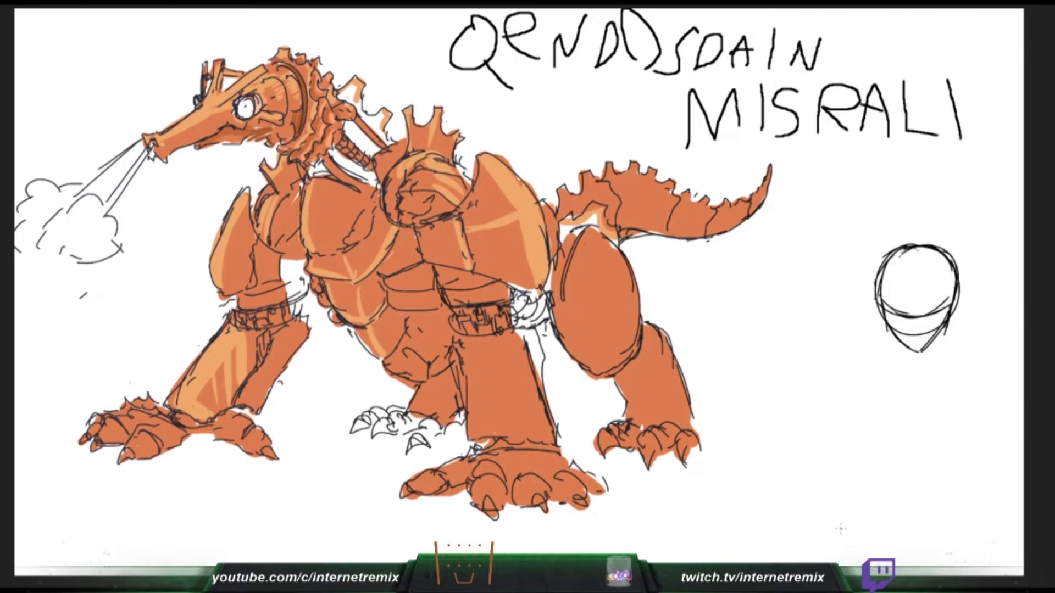
- Draw the neck and shoulder line and the long hair framing the small figure's head behind the creature
{"action": "left_click_drag", "start_coordinate": [895, 338], "coordinate": [886, 353]}
{"action": "mouse_move", "coordinate": [897, 339]}
{"action": "left_mouse_down"}
{"action": "mouse_move", "coordinate": [885, 354]}
{"action": "mouse_move", "coordinate": [950, 352]}
{"action": "mouse_move", "coordinate": [849, 354]}
{"action": "left_mouse_up"}
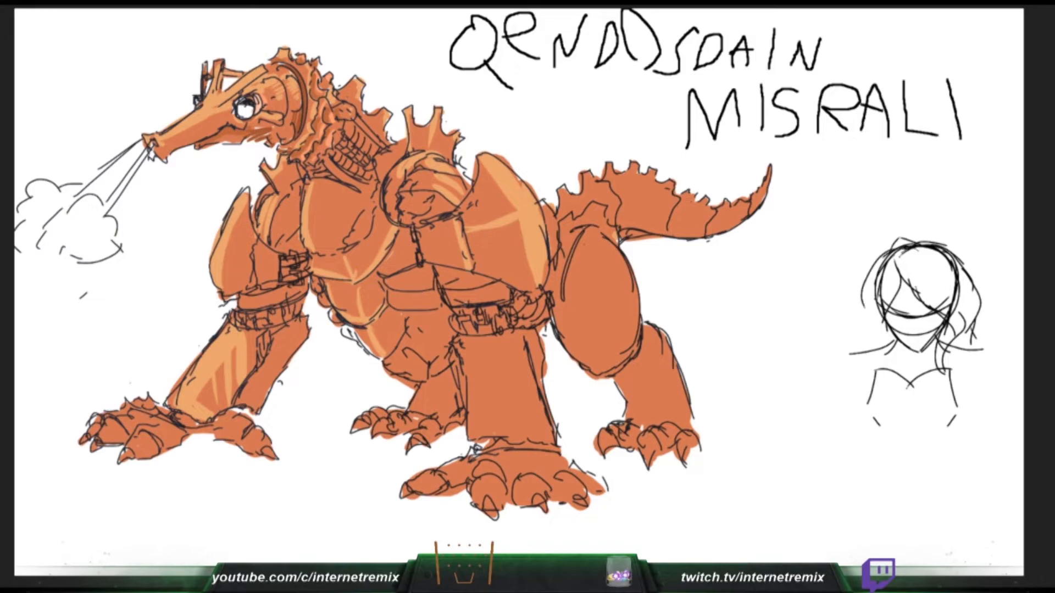
{"action": "left_click_drag", "start_coordinate": [895, 249], "coordinate": [873, 321]}
{"action": "left_click_drag", "start_coordinate": [873, 315], "coordinate": [848, 358]}
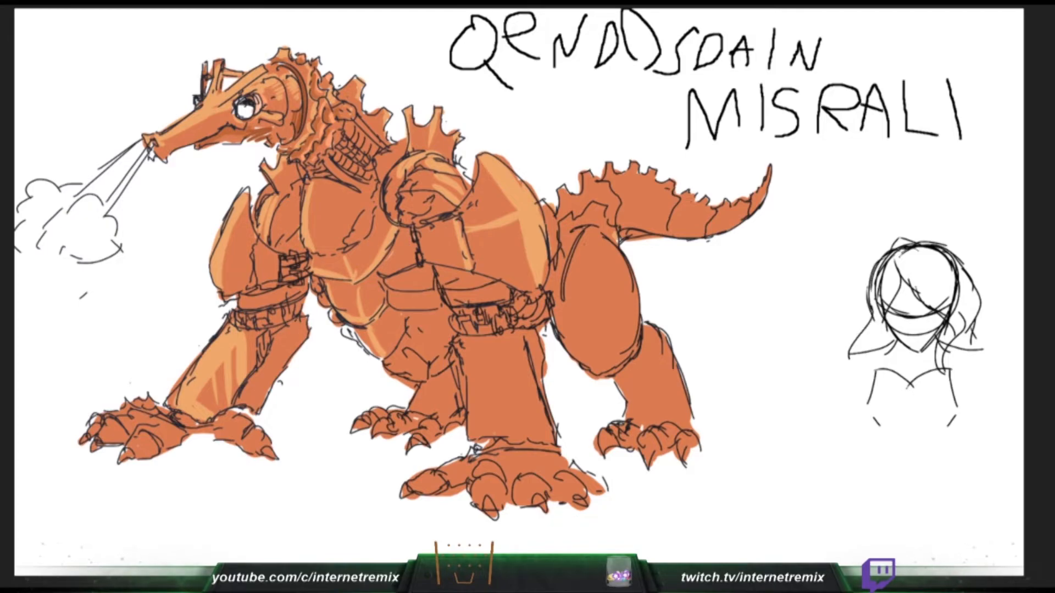
- Draw small scale marks on the creature's rear thigh and paint light orange highlights along the upper side of its tail
{"action": "left_click_drag", "start_coordinate": [586, 265], "coordinate": [600, 264]}
{"action": "left_click_drag", "start_coordinate": [884, 321], "coordinate": [878, 342]}
{"action": "mouse_move", "coordinate": [597, 266]}
{"action": "left_mouse_down"}
{"action": "mouse_move", "coordinate": [606, 284]}
{"action": "mouse_move", "coordinate": [594, 292]}
{"action": "left_mouse_up"}
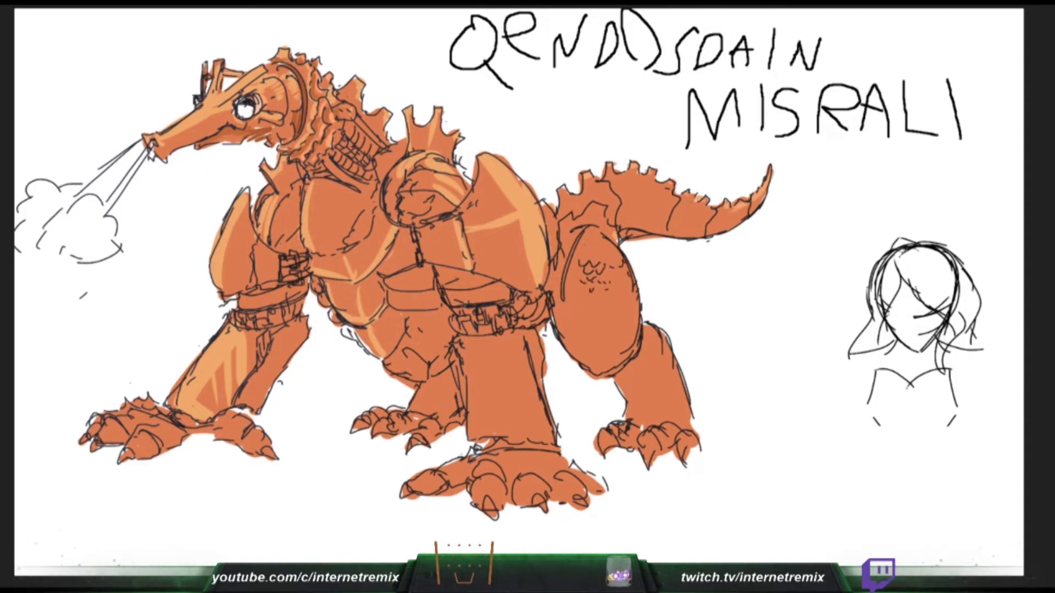
{"action": "mouse_move", "coordinate": [556, 217]}
{"action": "left_mouse_down"}
{"action": "mouse_move", "coordinate": [620, 186]}
{"action": "mouse_move", "coordinate": [665, 199]}
{"action": "left_mouse_up"}
{"action": "left_click_drag", "start_coordinate": [607, 297], "coordinate": [621, 293]}
{"action": "mouse_move", "coordinate": [618, 181]}
{"action": "left_mouse_down"}
{"action": "mouse_move", "coordinate": [700, 211]}
{"action": "mouse_move", "coordinate": [735, 203]}
{"action": "left_mouse_up"}
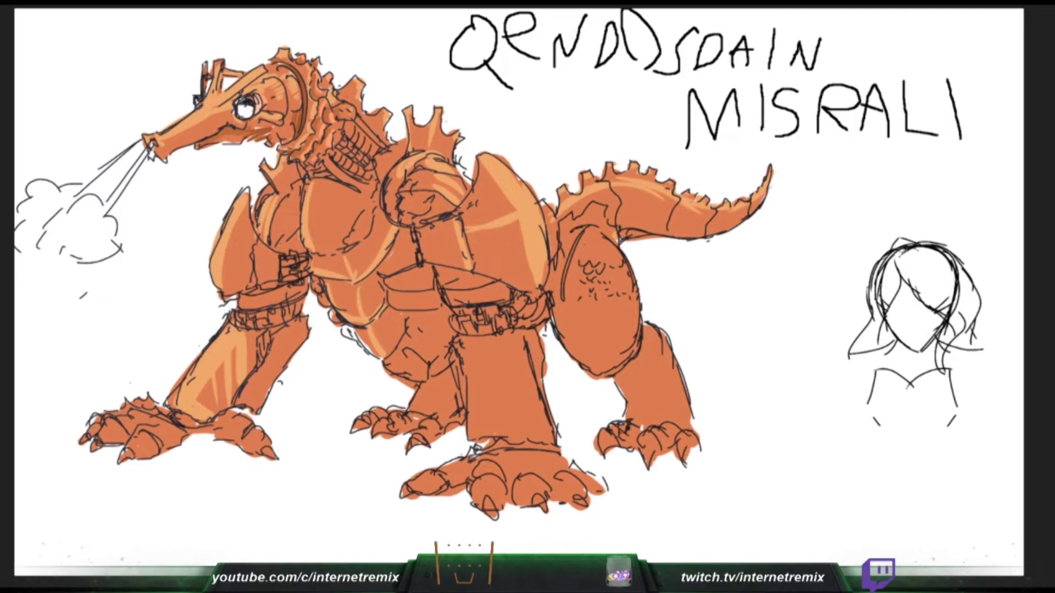
- Paint light orange highlights around the rear thigh's scales and along the thigh's front and back edges
{"action": "left_click_drag", "start_coordinate": [605, 240], "coordinate": [628, 270]}
{"action": "mouse_move", "coordinate": [591, 303]}
{"action": "left_mouse_down"}
{"action": "mouse_move", "coordinate": [604, 284]}
{"action": "mouse_move", "coordinate": [625, 291]}
{"action": "mouse_move", "coordinate": [633, 272]}
{"action": "mouse_move", "coordinate": [628, 313]}
{"action": "left_mouse_up"}
{"action": "left_click_drag", "start_coordinate": [632, 302], "coordinate": [634, 344]}
{"action": "left_click_drag", "start_coordinate": [572, 234], "coordinate": [548, 291]}
{"action": "left_click_drag", "start_coordinate": [574, 239], "coordinate": [556, 311]}
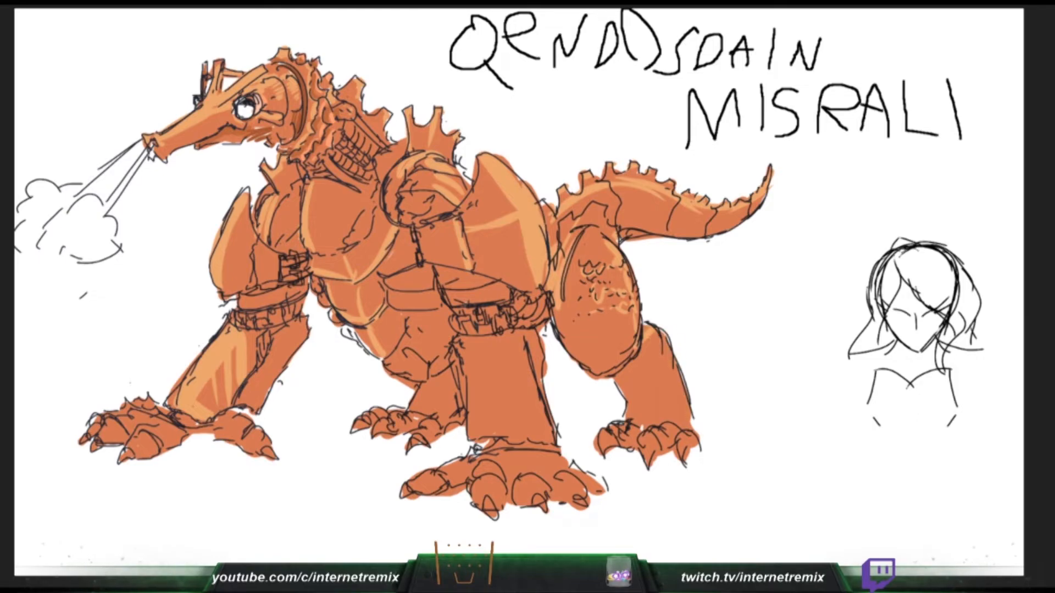
- Add light orange highlights to the lower hind leg, its clawed foot and the toes of the near forefoot
{"action": "left_click_drag", "start_coordinate": [667, 336], "coordinate": [687, 417]}
{"action": "left_click_drag", "start_coordinate": [617, 429], "coordinate": [606, 444]}
{"action": "mouse_move", "coordinate": [621, 431]}
{"action": "left_mouse_down"}
{"action": "mouse_move", "coordinate": [639, 448]}
{"action": "mouse_move", "coordinate": [679, 442]}
{"action": "left_mouse_up"}
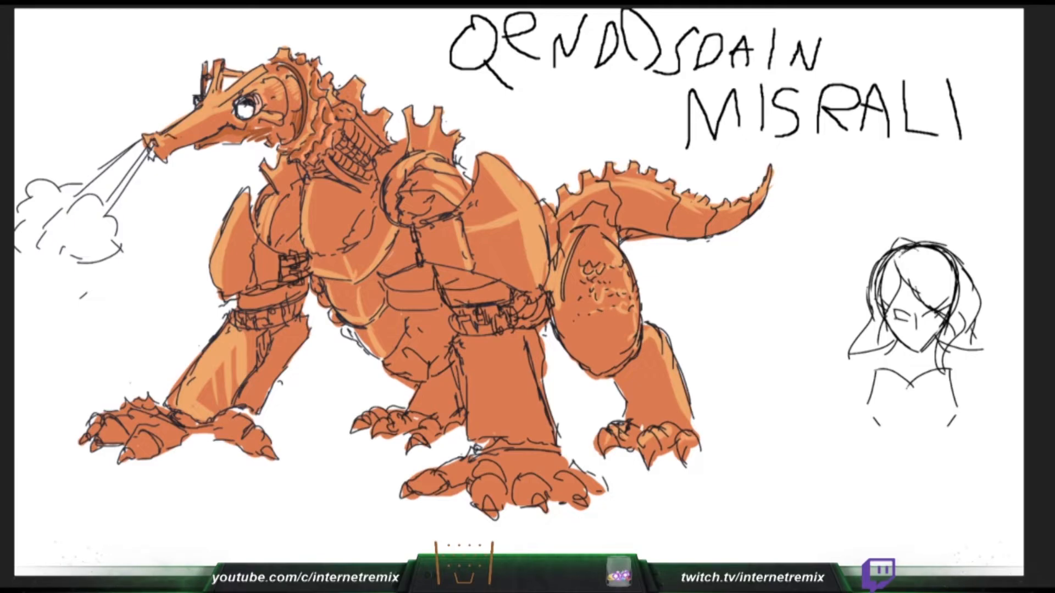
{"action": "mouse_move", "coordinate": [417, 487]}
{"action": "left_mouse_down"}
{"action": "mouse_move", "coordinate": [474, 460]}
{"action": "mouse_move", "coordinate": [501, 482]}
{"action": "mouse_move", "coordinate": [486, 466]}
{"action": "left_mouse_up"}
{"action": "mouse_move", "coordinate": [536, 492]}
{"action": "left_mouse_down"}
{"action": "mouse_move", "coordinate": [517, 477]}
{"action": "mouse_move", "coordinate": [547, 464]}
{"action": "mouse_move", "coordinate": [576, 475]}
{"action": "left_mouse_up"}
{"action": "left_click_drag", "start_coordinate": [580, 475], "coordinate": [563, 464]}
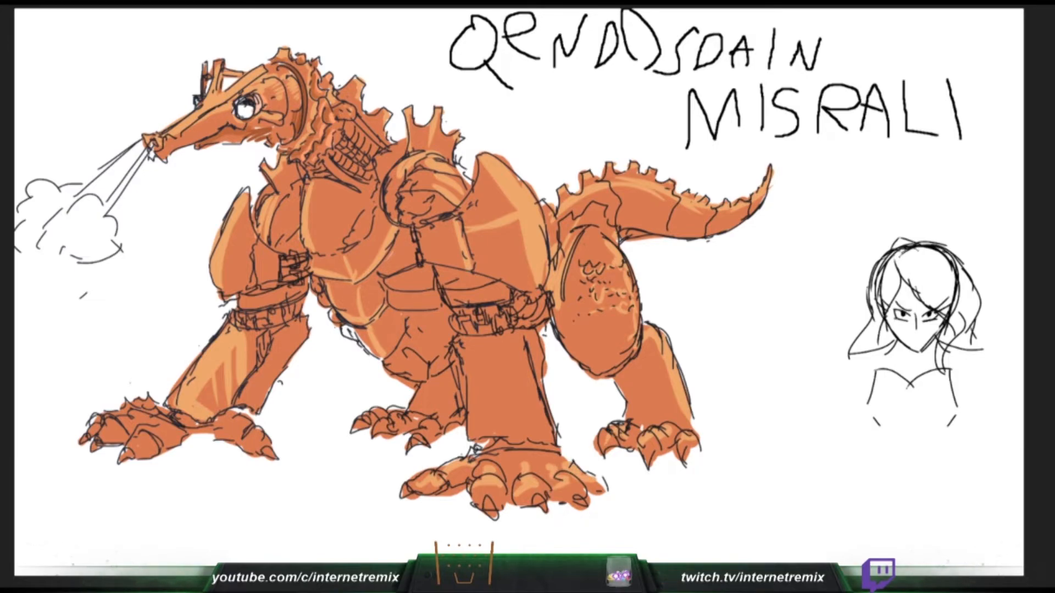
- Paint light orange highlights on the belly edge, the near foreleg, the far forefoot and the far hind foot's toes
{"action": "left_click_drag", "start_coordinate": [329, 314], "coordinate": [333, 323]}
{"action": "mouse_move", "coordinate": [511, 342]}
{"action": "left_mouse_down"}
{"action": "mouse_move", "coordinate": [471, 348]}
{"action": "mouse_move", "coordinate": [496, 369]}
{"action": "mouse_move", "coordinate": [510, 414]}
{"action": "mouse_move", "coordinate": [536, 434]}
{"action": "left_mouse_up"}
{"action": "left_click_drag", "start_coordinate": [100, 438], "coordinate": [142, 405]}
{"action": "left_click_drag", "start_coordinate": [132, 454], "coordinate": [166, 432]}
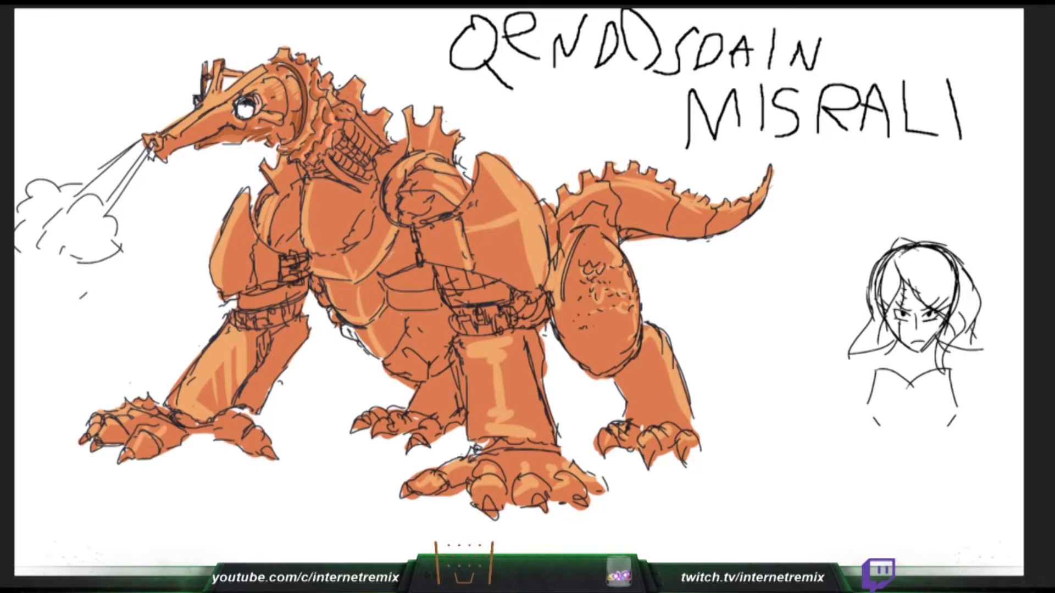
{"action": "left_click_drag", "start_coordinate": [224, 417], "coordinate": [266, 445]}
{"action": "mouse_move", "coordinate": [366, 418]}
{"action": "left_mouse_down"}
{"action": "mouse_move", "coordinate": [384, 410]}
{"action": "mouse_move", "coordinate": [434, 425]}
{"action": "left_mouse_up"}
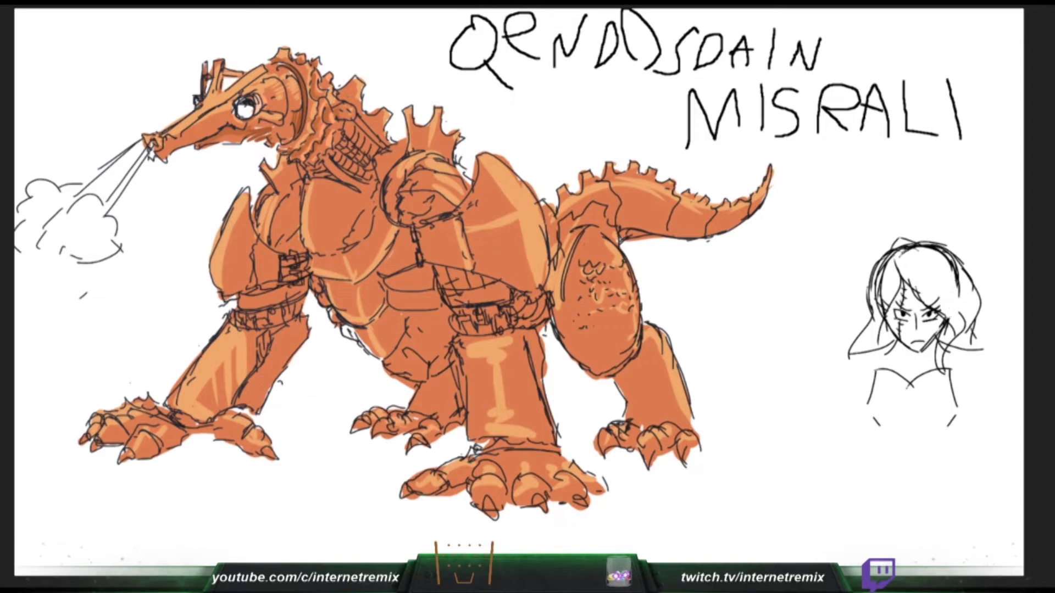
- Erase the construction circle over the small figure's head, and redraw the loose hair ends and shoulder lines
{"action": "mouse_move", "coordinate": [957, 297]}
{"action": "left_mouse_down"}
{"action": "mouse_move", "coordinate": [949, 261]}
{"action": "mouse_move", "coordinate": [912, 247]}
{"action": "mouse_move", "coordinate": [895, 255]}
{"action": "mouse_move", "coordinate": [878, 310]}
{"action": "left_mouse_up"}
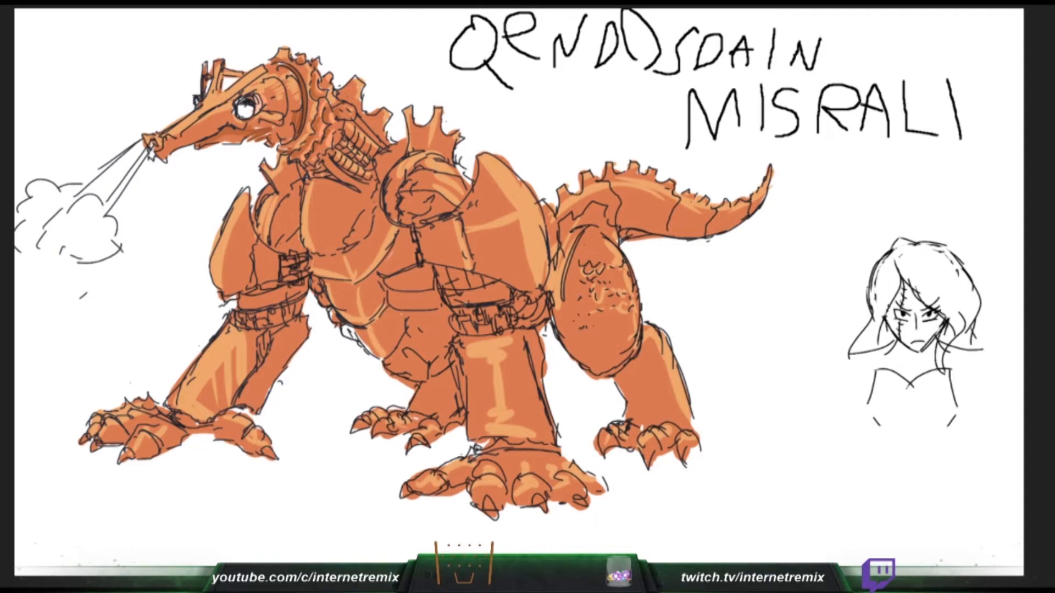
{"action": "left_click_drag", "start_coordinate": [882, 322], "coordinate": [891, 362]}
{"action": "left_click_drag", "start_coordinate": [854, 351], "coordinate": [840, 378]}
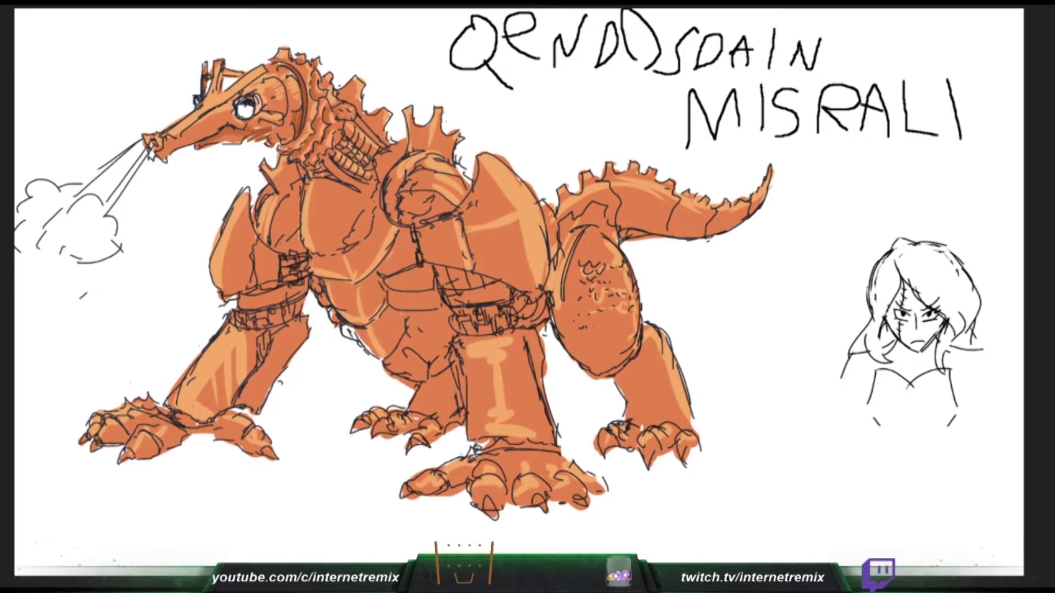
{"action": "left_click_drag", "start_coordinate": [976, 349], "coordinate": [986, 366]}
- Colour the creature's eye cyan, and draw the small figure's front garment seam and its pointed collar with round studs
{"action": "left_click_drag", "start_coordinate": [248, 107], "coordinate": [240, 113]}
{"action": "left_click_drag", "start_coordinate": [911, 385], "coordinate": [909, 433]}
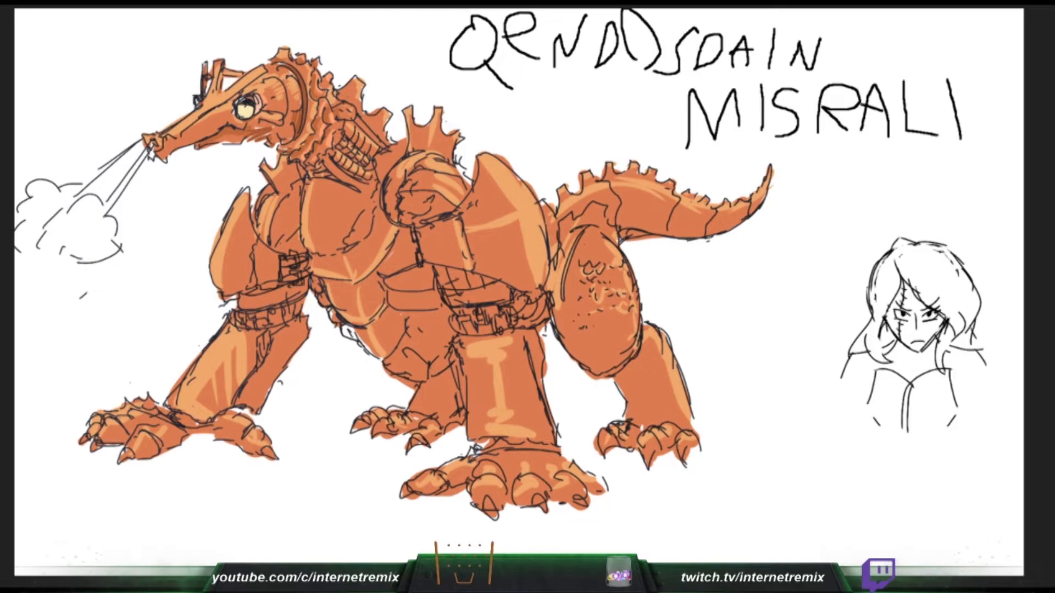
{"action": "left_click_drag", "start_coordinate": [918, 385], "coordinate": [941, 385]}
{"action": "mouse_move", "coordinate": [875, 377]}
{"action": "left_mouse_down"}
{"action": "mouse_move", "coordinate": [898, 395]}
{"action": "mouse_move", "coordinate": [940, 379]}
{"action": "left_mouse_up"}
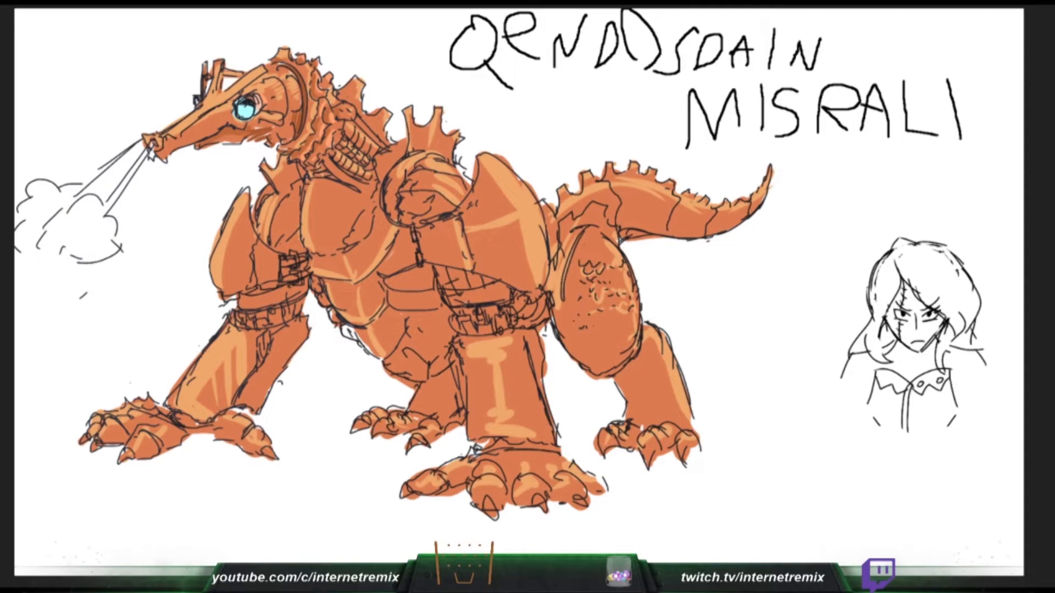
{"action": "key", "text": "ctrl+z"}
- Shade the back of the belly, the far hind leg and the top of the lower hind leg in darker brown-orange
{"action": "mouse_move", "coordinate": [432, 269]}
{"action": "left_mouse_down"}
{"action": "mouse_move", "coordinate": [446, 348]}
{"action": "mouse_move", "coordinate": [434, 396]}
{"action": "mouse_move", "coordinate": [451, 432]}
{"action": "left_mouse_up"}
{"action": "left_click_drag", "start_coordinate": [454, 355], "coordinate": [448, 362]}
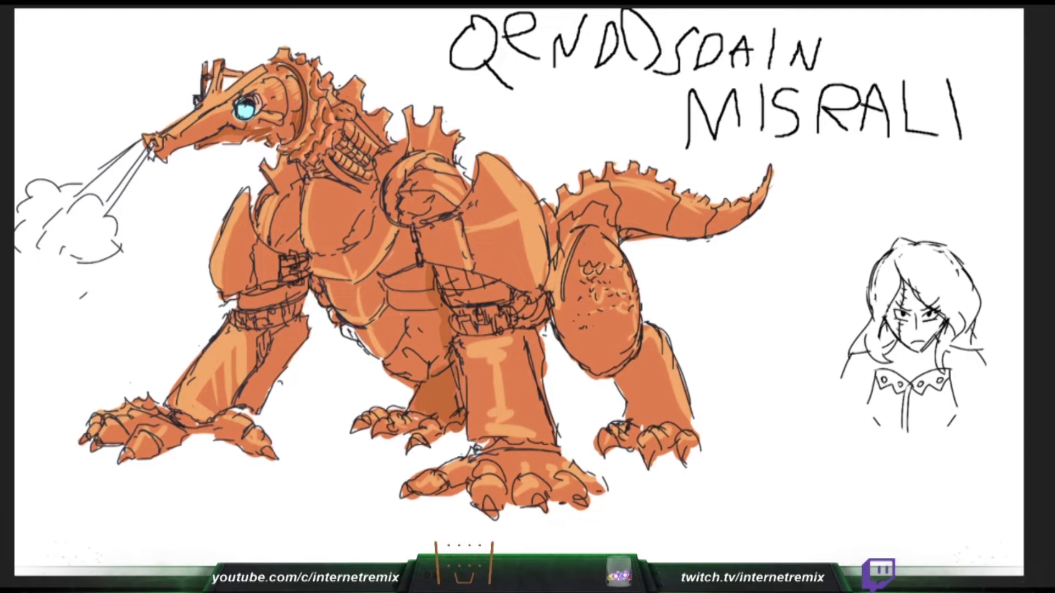
{"action": "mouse_move", "coordinate": [631, 351]}
{"action": "left_mouse_down"}
{"action": "mouse_move", "coordinate": [627, 379]}
{"action": "mouse_move", "coordinate": [644, 367]}
{"action": "mouse_move", "coordinate": [640, 407]}
{"action": "left_mouse_up"}
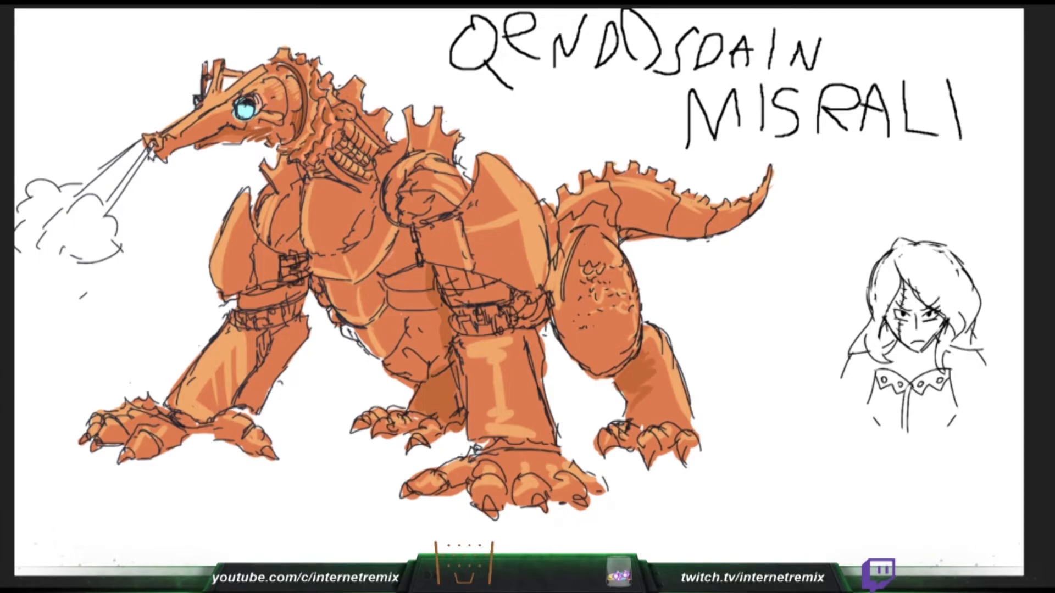
{"action": "mouse_move", "coordinate": [555, 310]}
{"action": "left_mouse_down"}
{"action": "mouse_move", "coordinate": [598, 370]}
{"action": "mouse_move", "coordinate": [621, 368]}
{"action": "mouse_move", "coordinate": [634, 353]}
{"action": "left_mouse_up"}
{"action": "key", "text": "ctrl+z"}
{"action": "left_click_drag", "start_coordinate": [471, 309], "coordinate": [472, 322]}
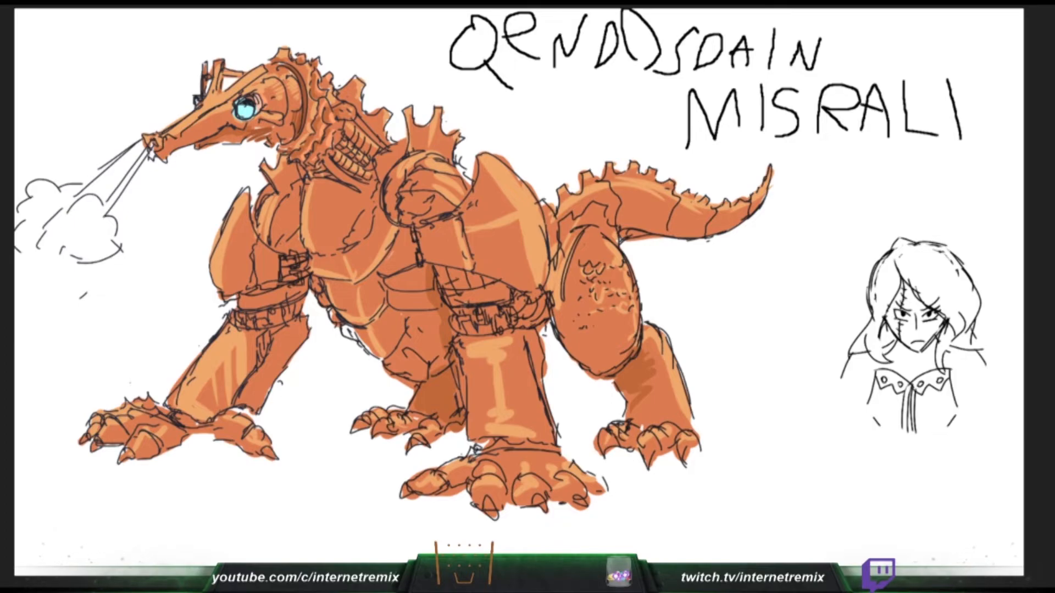
- Shade the area beneath the near shoulder armour and the inner side of the far foreleg in darker brown-orange
{"action": "left_click_drag", "start_coordinate": [436, 266], "coordinate": [525, 302]}
{"action": "mouse_move", "coordinate": [306, 288]}
{"action": "left_mouse_down"}
{"action": "mouse_move", "coordinate": [241, 302]}
{"action": "mouse_move", "coordinate": [267, 324]}
{"action": "mouse_move", "coordinate": [291, 318]}
{"action": "mouse_move", "coordinate": [242, 404]}
{"action": "left_mouse_up"}
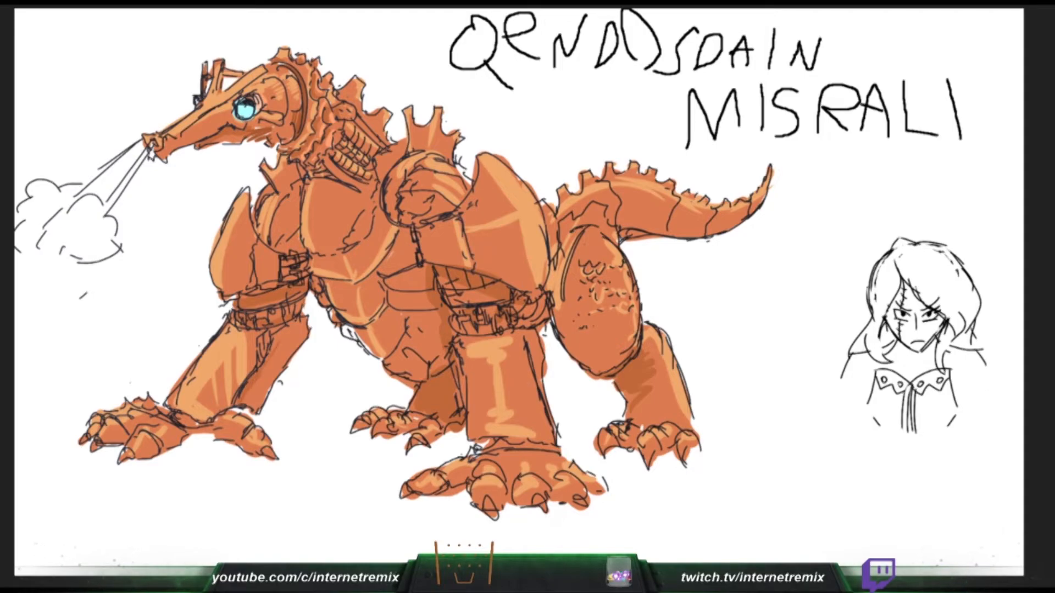
{"action": "mouse_move", "coordinate": [277, 343]}
{"action": "left_mouse_down"}
{"action": "mouse_move", "coordinate": [259, 360]}
{"action": "mouse_move", "coordinate": [285, 326]}
{"action": "mouse_move", "coordinate": [250, 401]}
{"action": "left_mouse_up"}
{"action": "left_click_drag", "start_coordinate": [305, 335], "coordinate": [264, 396]}
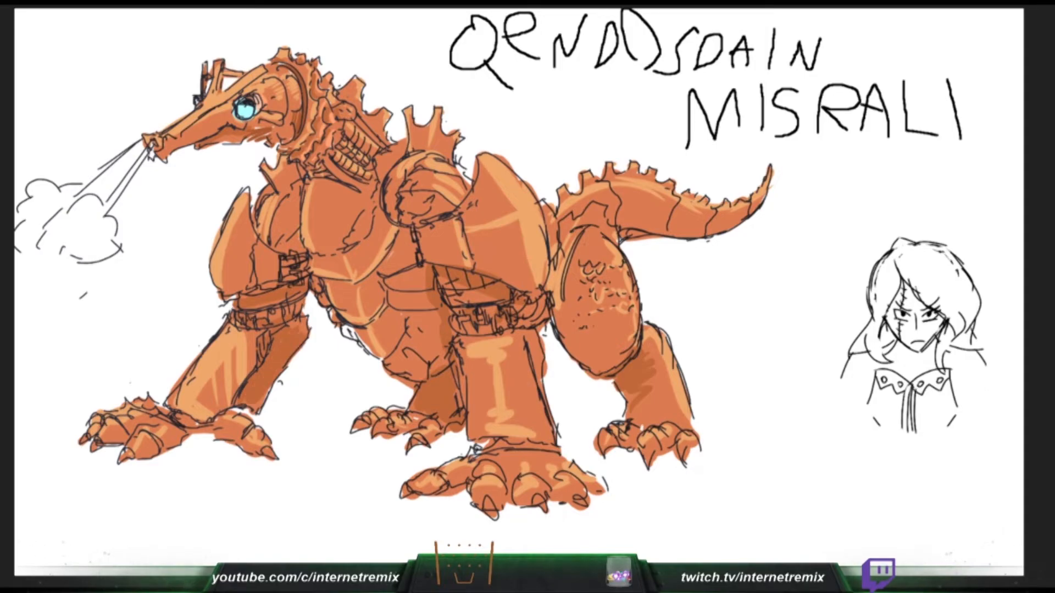
- Add darker shading to the underside of the far forefoot and between the rib-like parts of the neck
{"action": "left_click_drag", "start_coordinate": [142, 455], "coordinate": [172, 443]}
{"action": "mouse_move", "coordinate": [169, 443]}
{"action": "left_mouse_down"}
{"action": "mouse_move", "coordinate": [199, 425]}
{"action": "mouse_move", "coordinate": [241, 426]}
{"action": "left_mouse_up"}
{"action": "left_click_drag", "start_coordinate": [242, 436], "coordinate": [258, 451]}
{"action": "left_click_drag", "start_coordinate": [100, 442], "coordinate": [150, 420]}
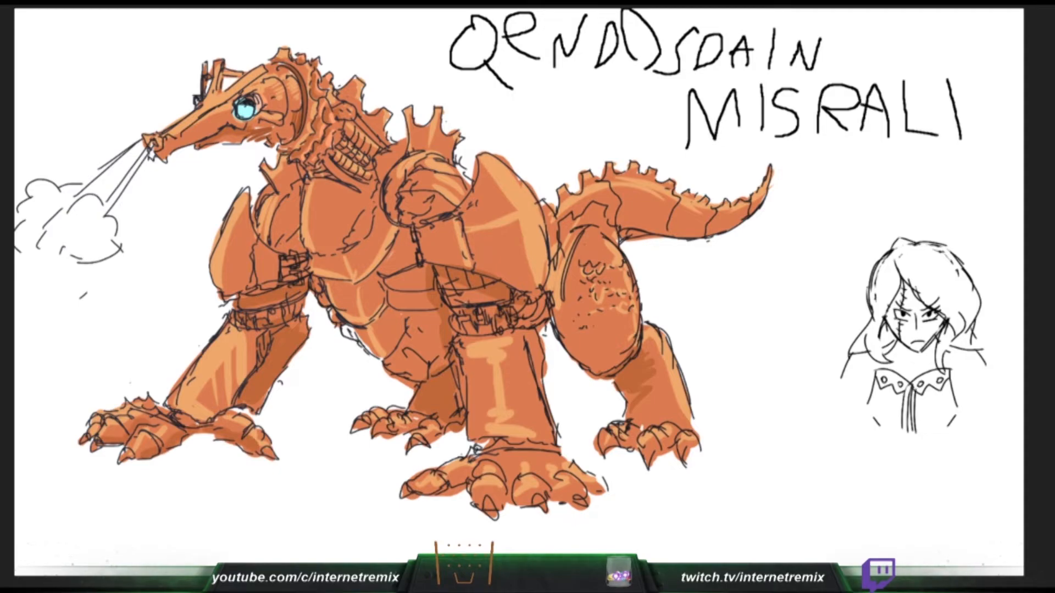
{"action": "left_click_drag", "start_coordinate": [299, 160], "coordinate": [362, 188]}
{"action": "left_click_drag", "start_coordinate": [337, 151], "coordinate": [357, 164]}
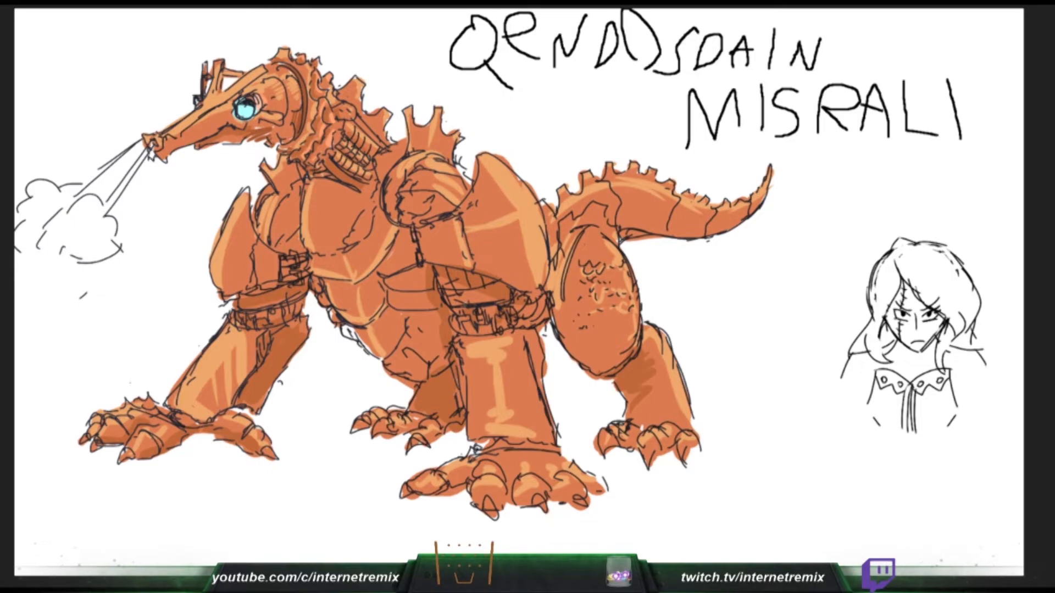
- Paint the long side of the small figure's parted hair dark green, and shade the creature's lower belly
{"action": "mouse_move", "coordinate": [935, 299]}
{"action": "left_mouse_down"}
{"action": "mouse_move", "coordinate": [914, 269]}
{"action": "mouse_move", "coordinate": [939, 303]}
{"action": "left_mouse_up"}
{"action": "mouse_move", "coordinate": [902, 241]}
{"action": "left_mouse_down"}
{"action": "mouse_move", "coordinate": [932, 289]}
{"action": "mouse_move", "coordinate": [909, 272]}
{"action": "mouse_move", "coordinate": [926, 302]}
{"action": "mouse_move", "coordinate": [953, 325]}
{"action": "mouse_move", "coordinate": [939, 373]}
{"action": "left_mouse_up"}
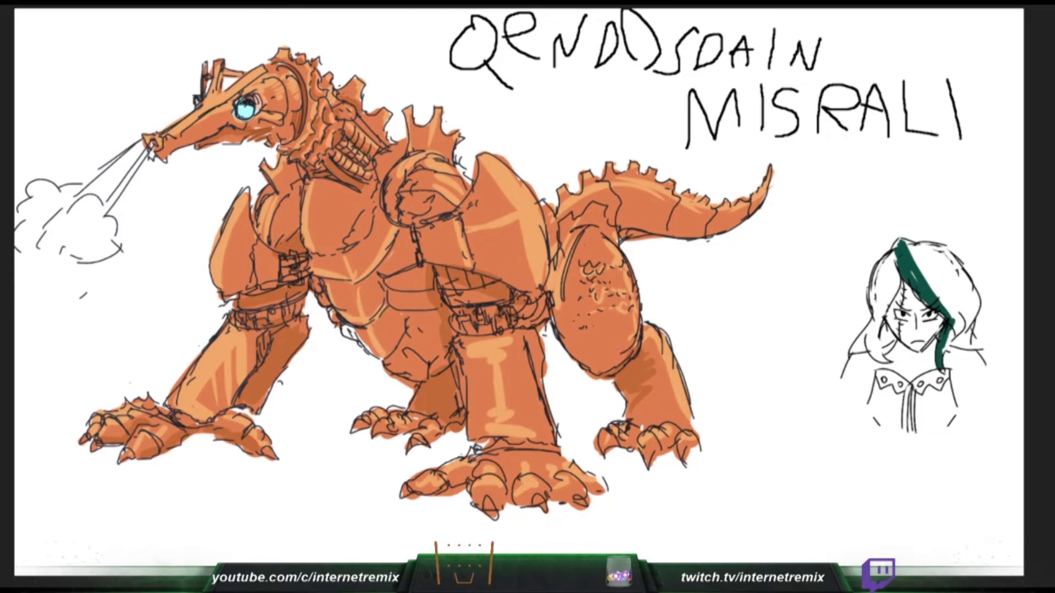
{"action": "mouse_move", "coordinate": [961, 325]}
{"action": "left_mouse_down"}
{"action": "mouse_move", "coordinate": [944, 352]}
{"action": "mouse_move", "coordinate": [969, 312]}
{"action": "left_mouse_up"}
{"action": "mouse_move", "coordinate": [957, 324]}
{"action": "left_mouse_down"}
{"action": "mouse_move", "coordinate": [946, 290]}
{"action": "mouse_move", "coordinate": [919, 265]}
{"action": "left_mouse_up"}
{"action": "mouse_move", "coordinate": [918, 265]}
{"action": "left_mouse_down"}
{"action": "mouse_move", "coordinate": [910, 249]}
{"action": "mouse_move", "coordinate": [940, 286]}
{"action": "mouse_move", "coordinate": [920, 250]}
{"action": "mouse_move", "coordinate": [928, 245]}
{"action": "mouse_move", "coordinate": [959, 275]}
{"action": "mouse_move", "coordinate": [971, 336]}
{"action": "left_mouse_up"}
{"action": "left_click_drag", "start_coordinate": [409, 329], "coordinate": [443, 363]}
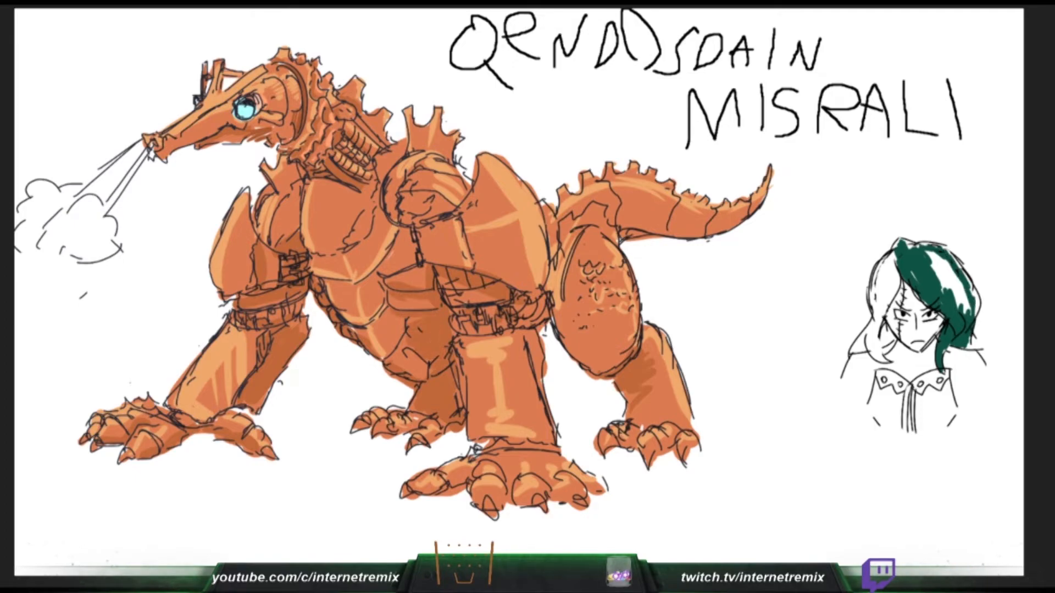
{"action": "mouse_move", "coordinate": [970, 347]}
{"action": "left_mouse_down"}
{"action": "mouse_move", "coordinate": [976, 300]}
{"action": "mouse_move", "coordinate": [968, 276]}
{"action": "mouse_move", "coordinate": [946, 264]}
{"action": "left_mouse_up"}
{"action": "left_click_drag", "start_coordinate": [957, 301], "coordinate": [931, 258]}
- Fill the remaining gaps in the hair's long side with green, and shade the tail's underside and the near foreleg's cuff
{"action": "left_click_drag", "start_coordinate": [619, 233], "coordinate": [664, 236]}
{"action": "left_click_drag", "start_coordinate": [926, 259], "coordinate": [942, 252]}
{"action": "left_click_drag", "start_coordinate": [654, 229], "coordinate": [729, 227]}
{"action": "left_click_drag", "start_coordinate": [943, 260], "coordinate": [967, 312]}
{"action": "left_click_drag", "start_coordinate": [737, 220], "coordinate": [765, 191]}
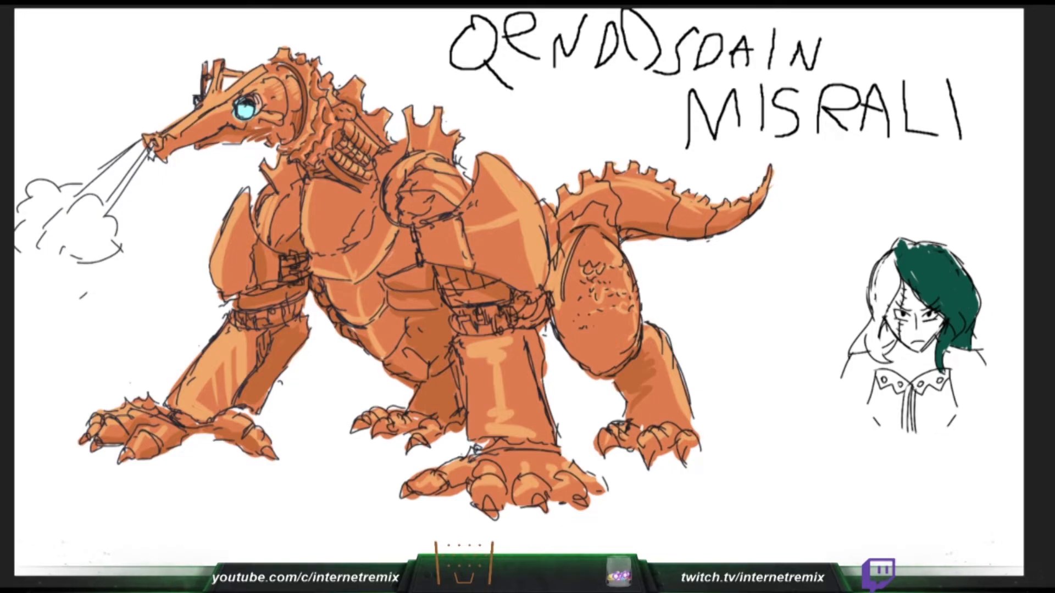
{"action": "left_click_drag", "start_coordinate": [919, 248], "coordinate": [908, 245]}
{"action": "mouse_move", "coordinate": [454, 320]}
{"action": "left_mouse_down"}
{"action": "mouse_move", "coordinate": [459, 331]}
{"action": "mouse_move", "coordinate": [473, 326]}
{"action": "left_mouse_up"}
{"action": "left_click_drag", "start_coordinate": [482, 324], "coordinate": [509, 333]}
{"action": "left_click_drag", "start_coordinate": [919, 245], "coordinate": [898, 240]}
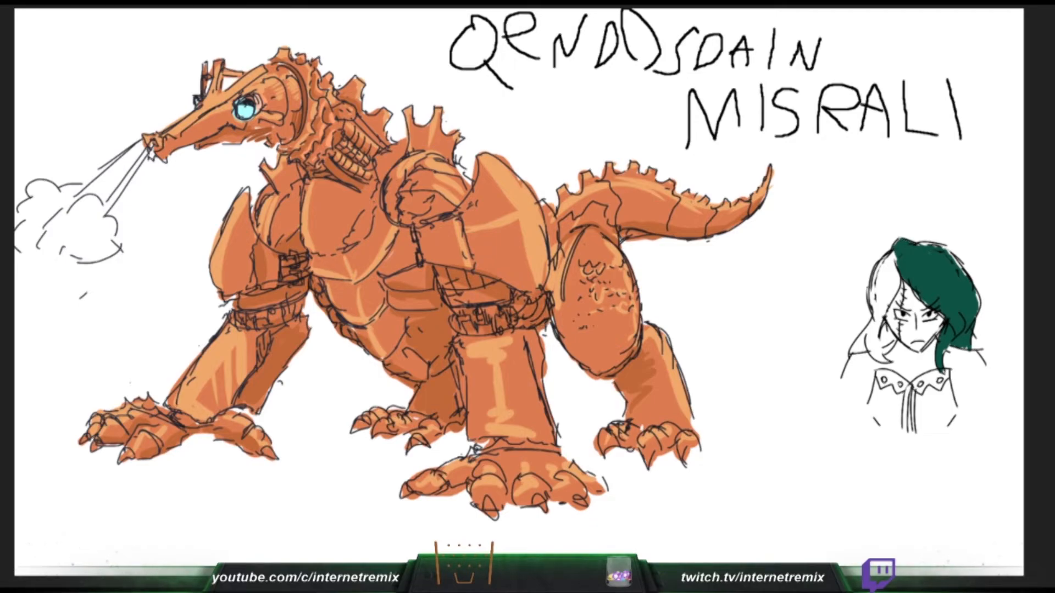
- Colour the hair lock on the other side of the figure's face dark green, and deepen the foreleg cuff's shading
{"action": "mouse_move", "coordinate": [893, 254]}
{"action": "left_mouse_down"}
{"action": "mouse_move", "coordinate": [877, 275]}
{"action": "mouse_move", "coordinate": [875, 327]}
{"action": "mouse_move", "coordinate": [852, 352]}
{"action": "mouse_move", "coordinate": [878, 347]}
{"action": "mouse_move", "coordinate": [877, 329]}
{"action": "mouse_move", "coordinate": [875, 356]}
{"action": "mouse_move", "coordinate": [887, 363]}
{"action": "left_mouse_up"}
{"action": "left_click_drag", "start_coordinate": [470, 309], "coordinate": [474, 321]}
{"action": "mouse_move", "coordinate": [878, 342]}
{"action": "left_mouse_down"}
{"action": "mouse_move", "coordinate": [891, 348]}
{"action": "mouse_move", "coordinate": [884, 323]}
{"action": "left_mouse_up"}
{"action": "key", "text": "ctrl+z"}
{"action": "key", "text": "ctrl+z"}
{"action": "mouse_move", "coordinate": [897, 262]}
{"action": "left_mouse_down"}
{"action": "mouse_move", "coordinate": [879, 331]}
{"action": "mouse_move", "coordinate": [884, 360]}
{"action": "mouse_move", "coordinate": [872, 338]}
{"action": "mouse_move", "coordinate": [873, 356]}
{"action": "mouse_move", "coordinate": [887, 363]}
{"action": "mouse_move", "coordinate": [850, 353]}
{"action": "mouse_move", "coordinate": [879, 314]}
{"action": "mouse_move", "coordinate": [876, 341]}
{"action": "left_mouse_up"}
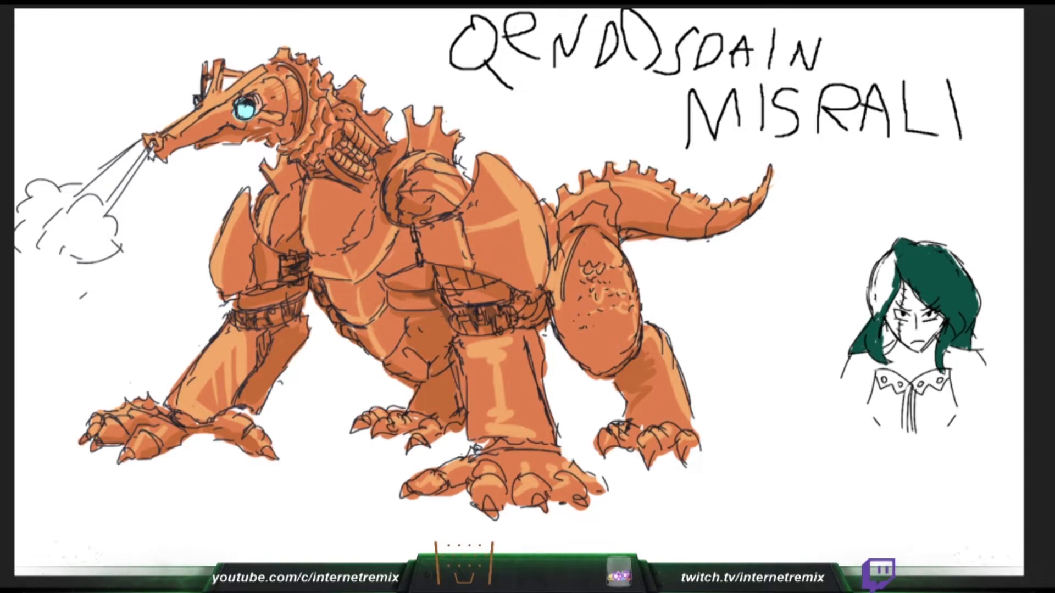
- Darken the shading on both hind legs, and fill the last white area of the figure's hair with dark green
{"action": "mouse_move", "coordinate": [448, 373]}
{"action": "left_mouse_down"}
{"action": "mouse_move", "coordinate": [418, 394]}
{"action": "mouse_move", "coordinate": [452, 401]}
{"action": "mouse_move", "coordinate": [422, 390]}
{"action": "mouse_move", "coordinate": [454, 381]}
{"action": "mouse_move", "coordinate": [428, 410]}
{"action": "mouse_move", "coordinate": [458, 417]}
{"action": "left_mouse_up"}
{"action": "key", "text": "ctrl+z"}
{"action": "mouse_move", "coordinate": [609, 374]}
{"action": "left_mouse_down"}
{"action": "mouse_move", "coordinate": [641, 339]}
{"action": "mouse_move", "coordinate": [615, 383]}
{"action": "mouse_move", "coordinate": [632, 418]}
{"action": "left_mouse_up"}
{"action": "mouse_move", "coordinate": [870, 312]}
{"action": "left_mouse_down"}
{"action": "mouse_move", "coordinate": [877, 257]}
{"action": "mouse_move", "coordinate": [874, 297]}
{"action": "mouse_move", "coordinate": [890, 256]}
{"action": "left_mouse_up"}
{"action": "left_click_drag", "start_coordinate": [877, 293], "coordinate": [880, 281]}
{"action": "mouse_move", "coordinate": [879, 281]}
{"action": "left_mouse_down"}
{"action": "mouse_move", "coordinate": [894, 252]}
{"action": "mouse_move", "coordinate": [876, 308]}
{"action": "left_mouse_up"}
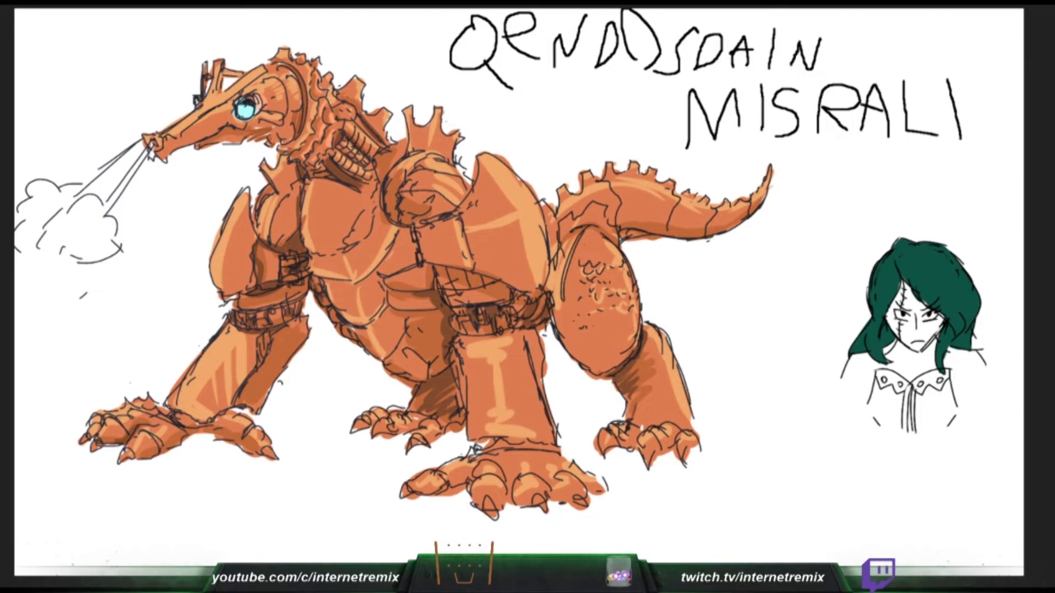
- Shade the undersides of the toes and claws on all four of the creature's feet in dark brown-orange
{"action": "mouse_move", "coordinate": [163, 450]}
{"action": "left_mouse_down"}
{"action": "mouse_move", "coordinate": [206, 432]}
{"action": "mouse_move", "coordinate": [249, 446]}
{"action": "left_mouse_up"}
{"action": "left_click_drag", "start_coordinate": [399, 436], "coordinate": [425, 424]}
{"action": "key", "text": "ctrl+z"}
{"action": "left_click_drag", "start_coordinate": [354, 431], "coordinate": [421, 446]}
{"action": "left_click_drag", "start_coordinate": [422, 492], "coordinate": [465, 477]}
{"action": "left_click_drag", "start_coordinate": [463, 481], "coordinate": [474, 473]}
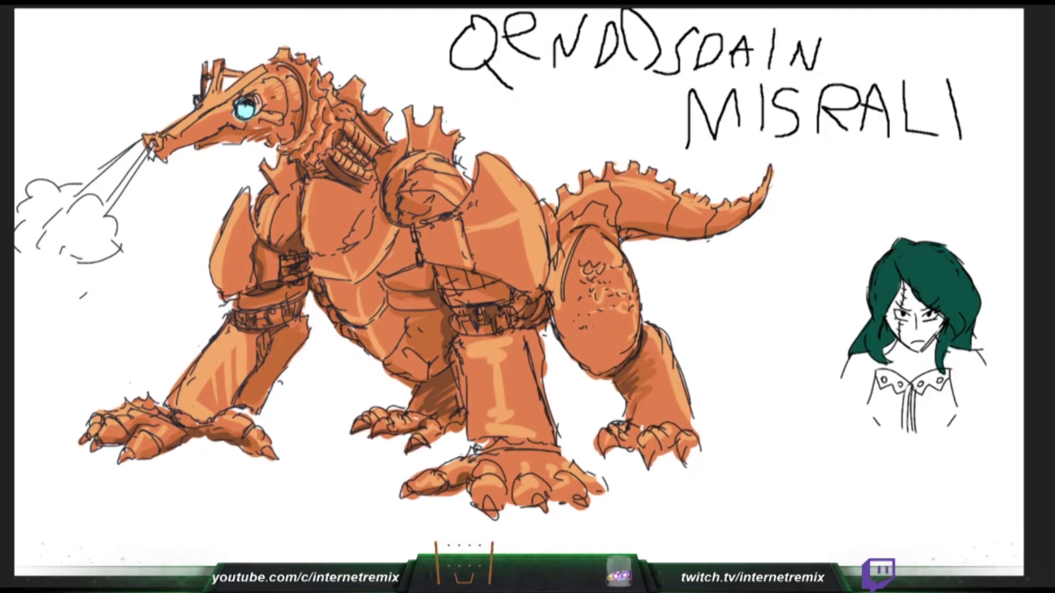
{"action": "mouse_move", "coordinate": [495, 514]}
{"action": "left_mouse_down"}
{"action": "mouse_move", "coordinate": [512, 490]}
{"action": "mouse_move", "coordinate": [581, 507]}
{"action": "mouse_move", "coordinate": [604, 490]}
{"action": "left_mouse_up"}
{"action": "mouse_move", "coordinate": [623, 439]}
{"action": "left_mouse_down"}
{"action": "mouse_move", "coordinate": [671, 447]}
{"action": "mouse_move", "coordinate": [686, 466]}
{"action": "left_mouse_up"}
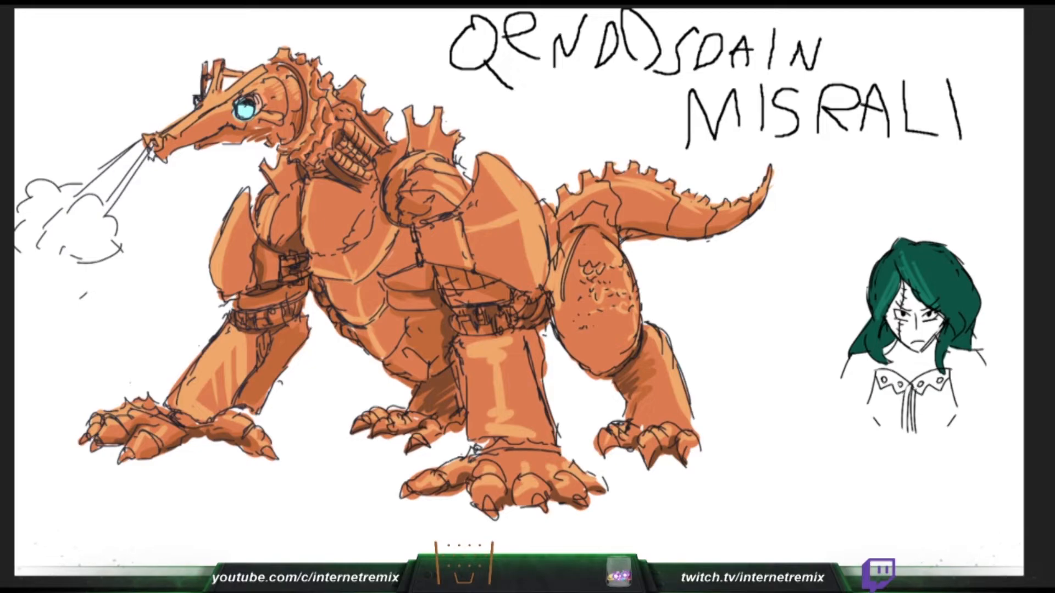
- Shade the tail's base behind the thigh and the front and lower edge of the rear thigh
{"action": "mouse_move", "coordinate": [617, 243]}
{"action": "left_mouse_down"}
{"action": "mouse_move", "coordinate": [645, 234]}
{"action": "mouse_move", "coordinate": [617, 240]}
{"action": "left_mouse_up"}
{"action": "left_click_drag", "start_coordinate": [550, 270], "coordinate": [543, 297]}
{"action": "left_click_drag", "start_coordinate": [550, 311], "coordinate": [555, 323]}
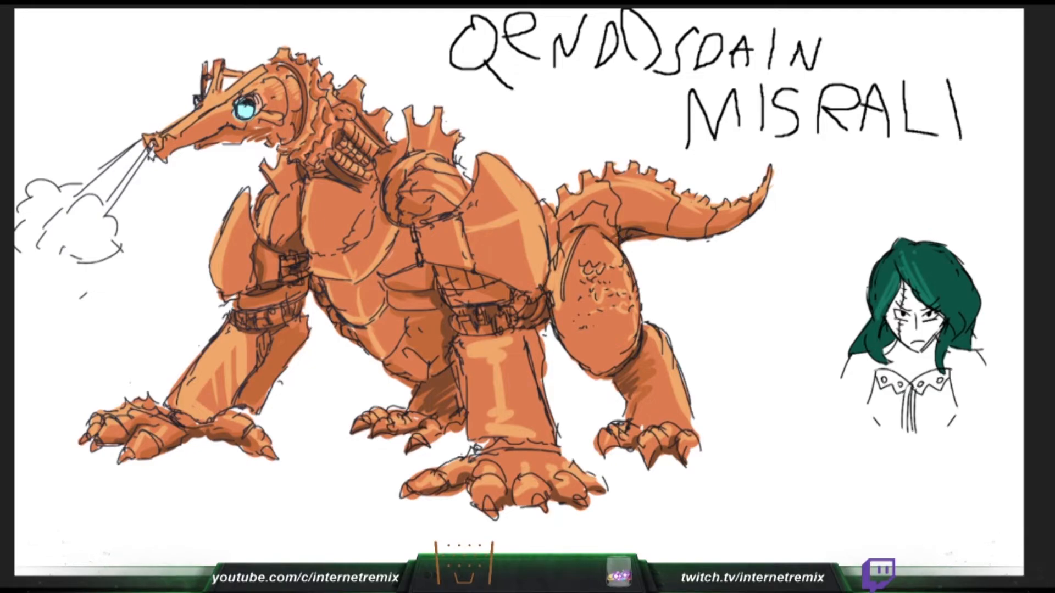
{"action": "mouse_move", "coordinate": [550, 275]}
{"action": "left_mouse_down"}
{"action": "mouse_move", "coordinate": [557, 341]}
{"action": "mouse_move", "coordinate": [598, 367]}
{"action": "left_mouse_up"}
{"action": "key", "text": "ctrl+z"}
{"action": "left_click_drag", "start_coordinate": [554, 295], "coordinate": [595, 376]}
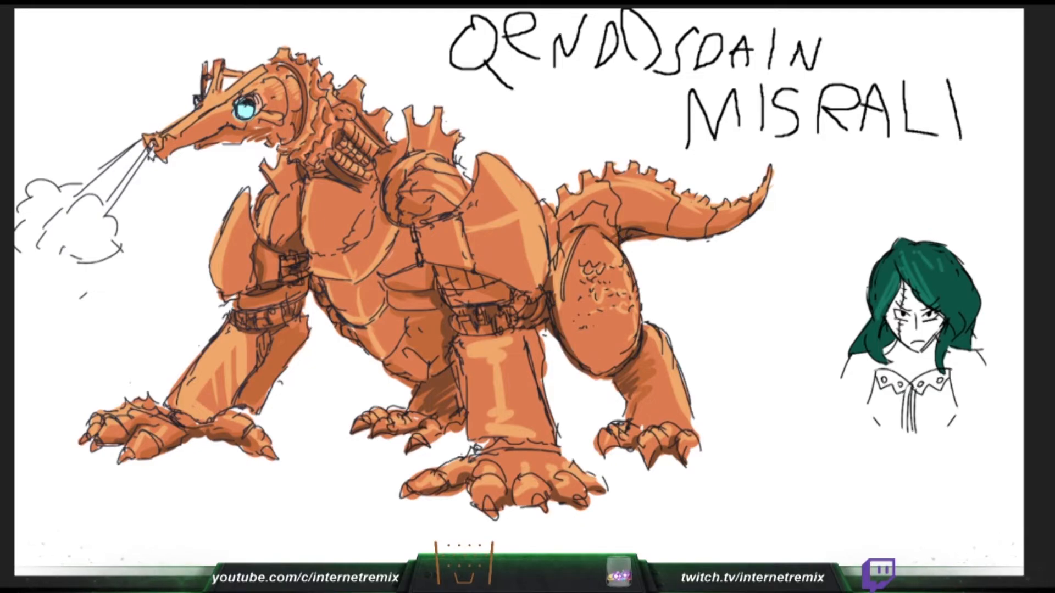
- Undo the first hair highlights, paint lighter green streaks across the figure's hair, and highlight the creature's head crest
{"action": "mouse_move", "coordinate": [896, 292]}
{"action": "left_mouse_down"}
{"action": "mouse_move", "coordinate": [973, 285]}
{"action": "mouse_move", "coordinate": [895, 276]}
{"action": "mouse_move", "coordinate": [978, 283]}
{"action": "left_mouse_up"}
{"action": "key", "text": "ctrl+z"}
{"action": "key", "text": "ctrl+z"}
{"action": "key", "text": "ctrl+z"}
{"action": "mouse_move", "coordinate": [873, 288]}
{"action": "left_mouse_down"}
{"action": "mouse_move", "coordinate": [886, 279]}
{"action": "mouse_move", "coordinate": [965, 292]}
{"action": "left_mouse_up"}
{"action": "left_click_drag", "start_coordinate": [219, 60], "coordinate": [212, 97]}
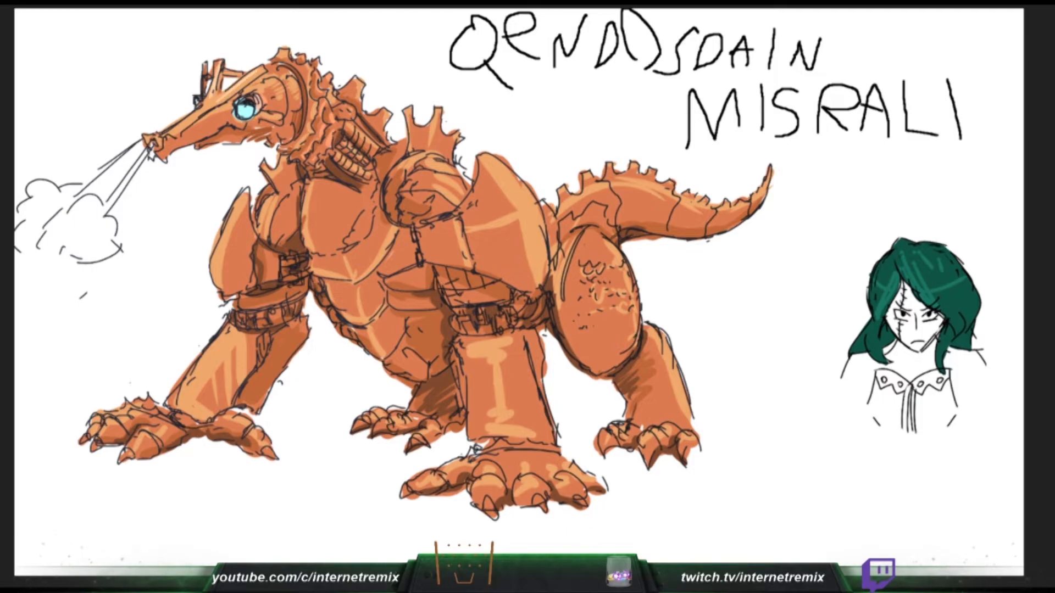
- Paint the shoulder below the figure's longer hair light grey, and add a pale highlight along the creature's snout
{"action": "left_click_drag", "start_coordinate": [955, 388], "coordinate": [960, 402]}
{"action": "left_click_drag", "start_coordinate": [172, 134], "coordinate": [215, 102]}
{"action": "left_click_drag", "start_coordinate": [951, 370], "coordinate": [960, 405]}
{"action": "key", "text": "ctrl+z"}
{"action": "mouse_move", "coordinate": [951, 368]}
{"action": "left_mouse_down"}
{"action": "mouse_move", "coordinate": [960, 404]}
{"action": "mouse_move", "coordinate": [948, 376]}
{"action": "mouse_move", "coordinate": [967, 388]}
{"action": "mouse_move", "coordinate": [982, 377]}
{"action": "mouse_move", "coordinate": [966, 404]}
{"action": "left_mouse_up"}
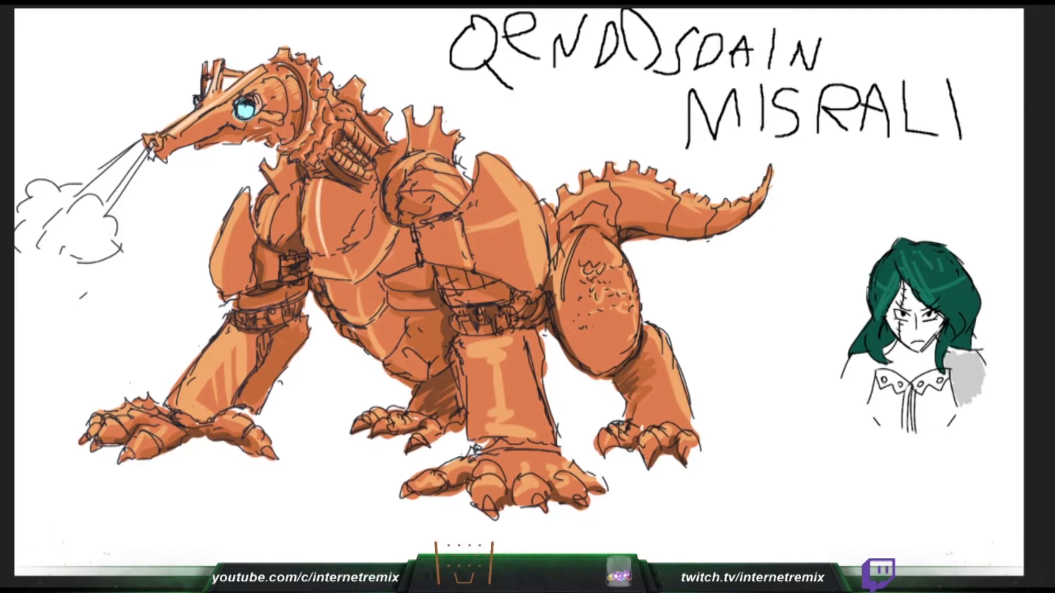
- Fill the figure's other shoulder, neck and face with grey, and add a pale highlight to the near shoulder armour
{"action": "mouse_move", "coordinate": [874, 371]}
{"action": "left_mouse_down"}
{"action": "mouse_move", "coordinate": [867, 401]}
{"action": "mouse_move", "coordinate": [862, 388]}
{"action": "mouse_move", "coordinate": [846, 388]}
{"action": "mouse_move", "coordinate": [844, 379]}
{"action": "mouse_move", "coordinate": [909, 367]}
{"action": "mouse_move", "coordinate": [884, 350]}
{"action": "mouse_move", "coordinate": [899, 363]}
{"action": "mouse_move", "coordinate": [861, 355]}
{"action": "mouse_move", "coordinate": [918, 353]}
{"action": "left_mouse_up"}
{"action": "left_click_drag", "start_coordinate": [488, 158], "coordinate": [534, 213]}
{"action": "mouse_move", "coordinate": [920, 354]}
{"action": "left_mouse_down"}
{"action": "mouse_move", "coordinate": [934, 344]}
{"action": "mouse_move", "coordinate": [895, 378]}
{"action": "mouse_move", "coordinate": [936, 357]}
{"action": "mouse_move", "coordinate": [913, 370]}
{"action": "left_mouse_up"}
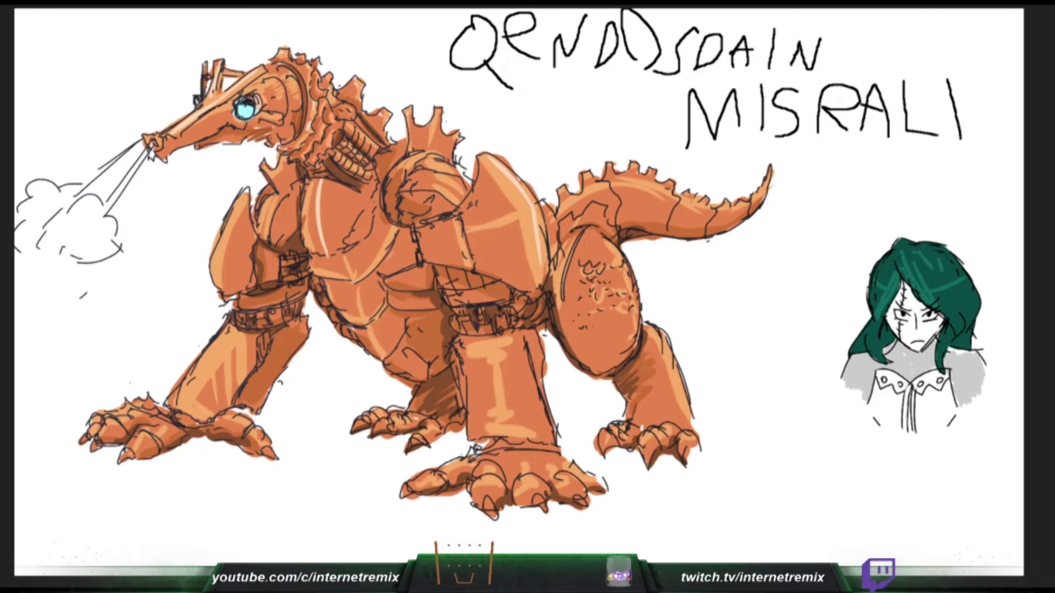
{"action": "mouse_move", "coordinate": [890, 323]}
{"action": "left_mouse_down"}
{"action": "mouse_move", "coordinate": [914, 349]}
{"action": "mouse_move", "coordinate": [934, 333]}
{"action": "mouse_move", "coordinate": [935, 341]}
{"action": "mouse_move", "coordinate": [912, 334]}
{"action": "mouse_move", "coordinate": [937, 322]}
{"action": "mouse_move", "coordinate": [920, 308]}
{"action": "left_mouse_up"}
- Add pale highlights along the creature's tail and around the scale marks and lower edge of the rear thigh
{"action": "mouse_move", "coordinate": [578, 193]}
{"action": "left_mouse_down"}
{"action": "mouse_move", "coordinate": [630, 178]}
{"action": "mouse_move", "coordinate": [690, 205]}
{"action": "mouse_move", "coordinate": [765, 192]}
{"action": "left_mouse_up"}
{"action": "mouse_move", "coordinate": [620, 254]}
{"action": "left_mouse_down"}
{"action": "mouse_move", "coordinate": [628, 275]}
{"action": "mouse_move", "coordinate": [614, 274]}
{"action": "left_mouse_up"}
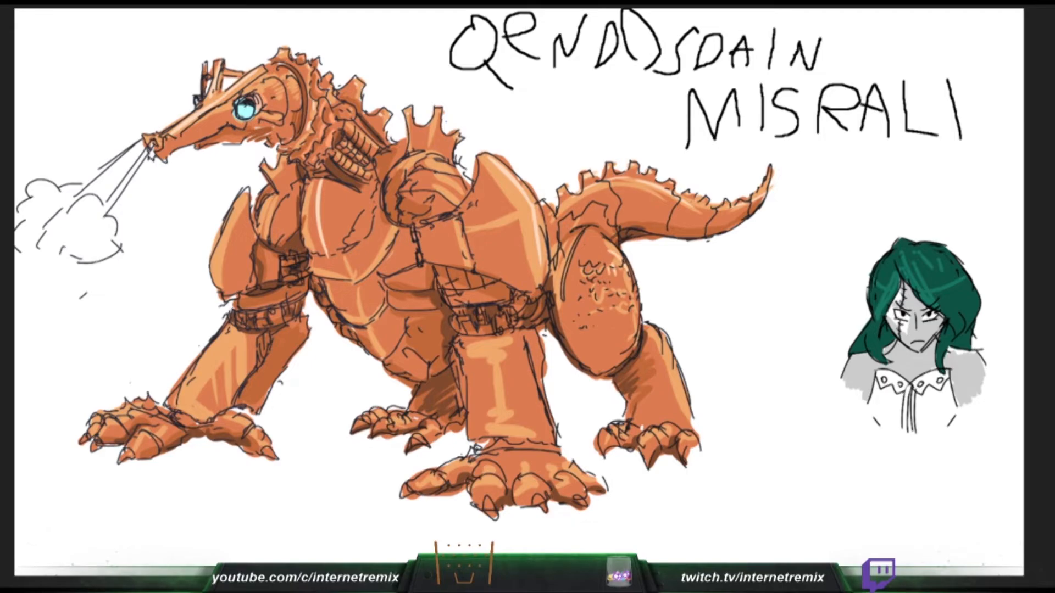
{"action": "left_click_drag", "start_coordinate": [581, 311], "coordinate": [580, 358]}
{"action": "left_click_drag", "start_coordinate": [583, 352], "coordinate": [599, 356]}
{"action": "left_click_drag", "start_coordinate": [603, 348], "coordinate": [607, 358]}
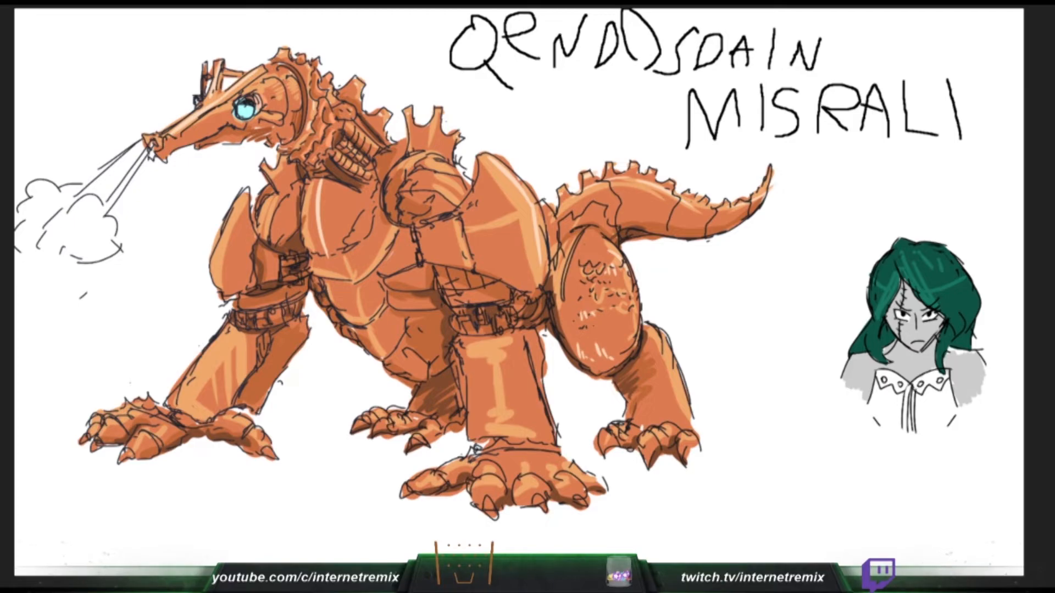
- Paint pale highlights on the far arm plate, chest and belly plates, near shoulder armour and near foreleg
{"action": "left_click_drag", "start_coordinate": [219, 276], "coordinate": [233, 216]}
{"action": "mouse_move", "coordinate": [244, 201]}
{"action": "left_mouse_down"}
{"action": "mouse_move", "coordinate": [223, 261]}
{"action": "mouse_move", "coordinate": [218, 251]}
{"action": "left_mouse_up"}
{"action": "key", "text": "ctrl+z"}
{"action": "mouse_move", "coordinate": [333, 259]}
{"action": "left_mouse_down"}
{"action": "mouse_move", "coordinate": [353, 281]}
{"action": "mouse_move", "coordinate": [384, 243]}
{"action": "left_mouse_up"}
{"action": "mouse_move", "coordinate": [356, 295]}
{"action": "left_mouse_down"}
{"action": "mouse_move", "coordinate": [362, 319]}
{"action": "mouse_move", "coordinate": [378, 306]}
{"action": "mouse_move", "coordinate": [383, 359]}
{"action": "left_mouse_up"}
{"action": "left_click_drag", "start_coordinate": [383, 358], "coordinate": [390, 341]}
{"action": "left_click_drag", "start_coordinate": [510, 218], "coordinate": [532, 211]}
{"action": "left_click_drag", "start_coordinate": [524, 229], "coordinate": [533, 221]}
{"action": "mouse_move", "coordinate": [497, 351]}
{"action": "left_mouse_down"}
{"action": "mouse_move", "coordinate": [496, 420]}
{"action": "mouse_move", "coordinate": [509, 346]}
{"action": "mouse_move", "coordinate": [506, 361]}
{"action": "left_mouse_up"}
{"action": "mouse_move", "coordinate": [475, 434]}
{"action": "left_mouse_down"}
{"action": "mouse_move", "coordinate": [529, 431]}
{"action": "mouse_move", "coordinate": [496, 435]}
{"action": "mouse_move", "coordinate": [497, 475]}
{"action": "left_mouse_up"}
- Fill one half of the figure's garment with teal, and add pale highlights to the rib-like parts of the creature's neck
{"action": "left_click_drag", "start_coordinate": [917, 409], "coordinate": [936, 427]}
{"action": "left_click_drag", "start_coordinate": [349, 126], "coordinate": [376, 155]}
{"action": "left_click_drag", "start_coordinate": [937, 426], "coordinate": [949, 420]}
{"action": "left_click_drag", "start_coordinate": [333, 152], "coordinate": [361, 169]}
{"action": "left_click_drag", "start_coordinate": [949, 421], "coordinate": [955, 405]}
{"action": "left_click_drag", "start_coordinate": [346, 141], "coordinate": [369, 160]}
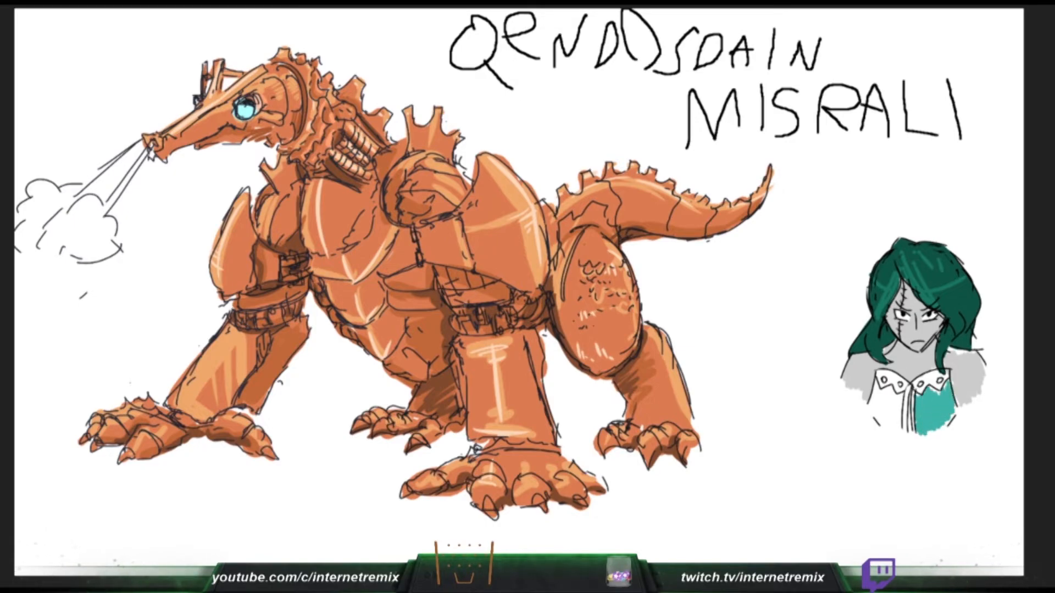
- Fill the other half of the figure's garment with teal, and paint pale highlights down the creature's far foreleg
{"action": "left_click_drag", "start_coordinate": [941, 389], "coordinate": [932, 395]}
{"action": "left_click_drag", "start_coordinate": [351, 85], "coordinate": [360, 80]}
{"action": "mouse_move", "coordinate": [885, 428]}
{"action": "left_mouse_down"}
{"action": "mouse_move", "coordinate": [872, 408]}
{"action": "mouse_move", "coordinate": [890, 428]}
{"action": "left_mouse_up"}
{"action": "left_click_drag", "start_coordinate": [271, 197], "coordinate": [258, 236]}
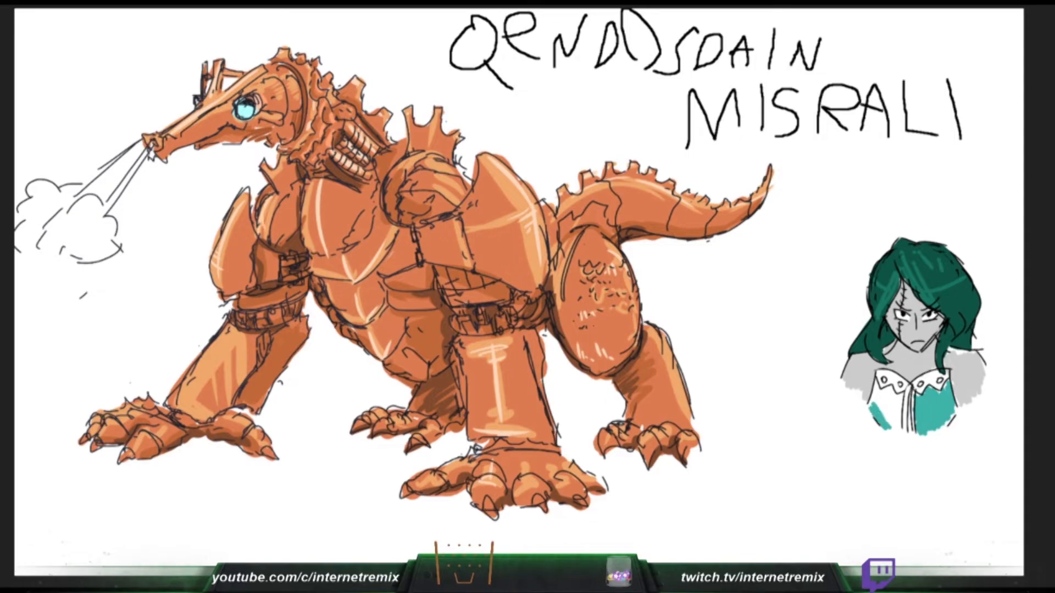
{"action": "left_click_drag", "start_coordinate": [874, 396], "coordinate": [896, 431]}
{"action": "left_click_drag", "start_coordinate": [283, 160], "coordinate": [272, 178]}
{"action": "mouse_move", "coordinate": [877, 395]}
{"action": "left_mouse_down"}
{"action": "mouse_move", "coordinate": [897, 426]}
{"action": "mouse_move", "coordinate": [895, 417]}
{"action": "left_mouse_up"}
{"action": "left_click_drag", "start_coordinate": [229, 333], "coordinate": [185, 393]}
{"action": "left_click_drag", "start_coordinate": [883, 391], "coordinate": [893, 412]}
{"action": "mouse_move", "coordinate": [233, 338]}
{"action": "left_mouse_down"}
{"action": "mouse_move", "coordinate": [194, 382]}
{"action": "mouse_move", "coordinate": [225, 355]}
{"action": "left_mouse_up"}
{"action": "left_click_drag", "start_coordinate": [885, 388], "coordinate": [899, 407]}
{"action": "left_click_drag", "start_coordinate": [198, 387], "coordinate": [191, 412]}
{"action": "mouse_move", "coordinate": [899, 405]}
{"action": "left_mouse_down"}
{"action": "mouse_move", "coordinate": [896, 426]}
{"action": "mouse_move", "coordinate": [902, 403]}
{"action": "left_mouse_up"}
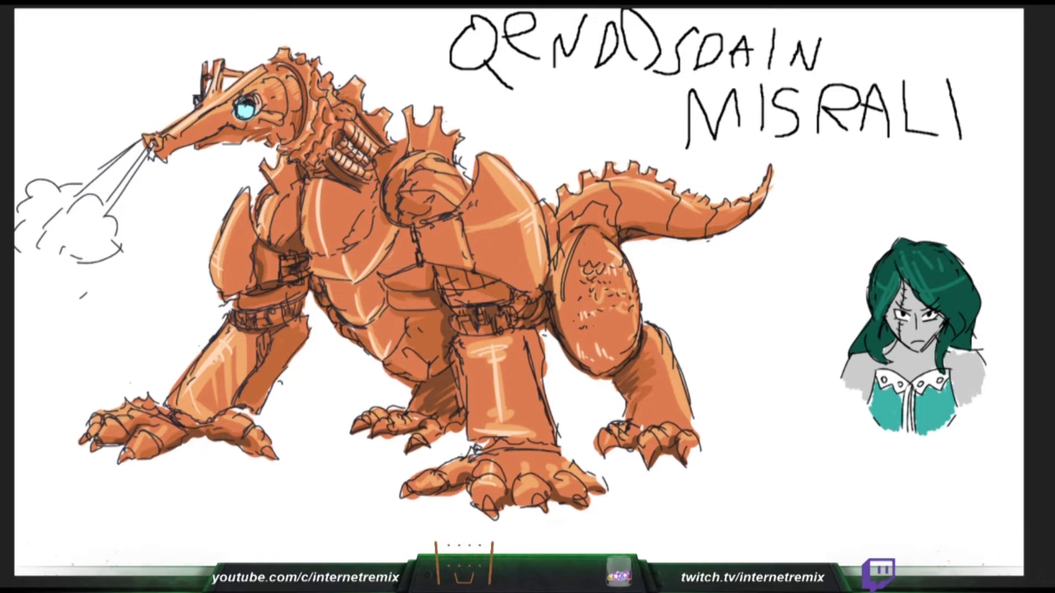
- Add pale highlights to the toes and claws of the creature's far forefoot, and colour the figure's scalloped collar light teal
{"action": "left_click_drag", "start_coordinate": [100, 434], "coordinate": [116, 420]}
{"action": "left_click_drag", "start_coordinate": [122, 423], "coordinate": [134, 416]}
{"action": "mouse_move", "coordinate": [921, 392]}
{"action": "left_mouse_down"}
{"action": "mouse_move", "coordinate": [948, 374]}
{"action": "mouse_move", "coordinate": [939, 377]}
{"action": "left_mouse_up"}
{"action": "left_click_drag", "start_coordinate": [122, 456], "coordinate": [119, 464]}
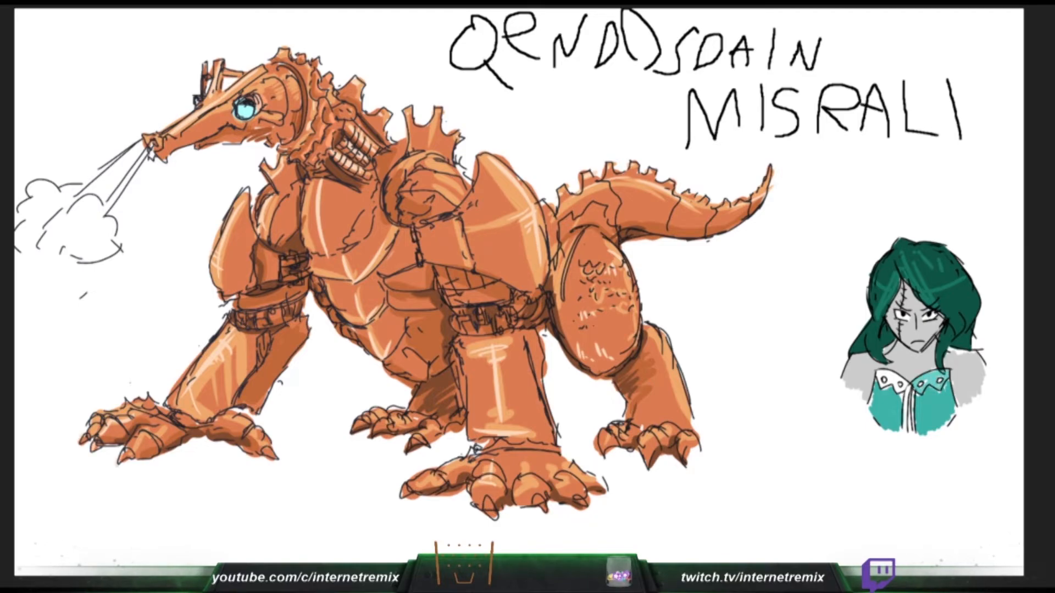
{"action": "left_click_drag", "start_coordinate": [265, 449], "coordinate": [274, 457]}
{"action": "mouse_move", "coordinate": [879, 388]}
{"action": "left_mouse_down"}
{"action": "mouse_move", "coordinate": [906, 374]}
{"action": "mouse_move", "coordinate": [898, 381]}
{"action": "left_mouse_up"}
{"action": "left_click_drag", "start_coordinate": [132, 449], "coordinate": [146, 430]}
{"action": "left_click_drag", "start_coordinate": [895, 388], "coordinate": [903, 381]}
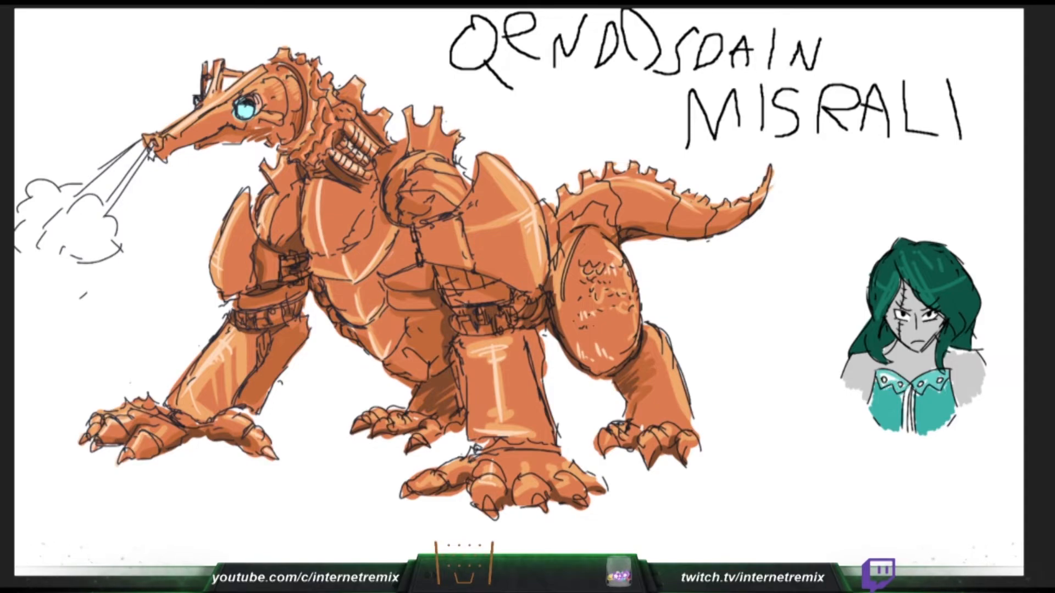
{"action": "left_click_drag", "start_coordinate": [154, 427], "coordinate": [167, 433]}
{"action": "left_click_drag", "start_coordinate": [890, 382], "coordinate": [886, 380]}
- Highlight the creature's elbow bands, far hind foot and near forefoot toes in pale orange, and tint the garment's centre strip light teal
{"action": "mouse_move", "coordinate": [236, 327]}
{"action": "left_mouse_down"}
{"action": "mouse_move", "coordinate": [239, 314]}
{"action": "mouse_move", "coordinate": [287, 308]}
{"action": "left_mouse_up"}
{"action": "left_click_drag", "start_coordinate": [283, 279], "coordinate": [291, 276]}
{"action": "mouse_move", "coordinate": [913, 397]}
{"action": "left_mouse_down"}
{"action": "mouse_move", "coordinate": [914, 439]}
{"action": "mouse_move", "coordinate": [905, 440]}
{"action": "left_mouse_up"}
{"action": "mouse_move", "coordinate": [443, 271]}
{"action": "left_mouse_down"}
{"action": "mouse_move", "coordinate": [449, 293]}
{"action": "mouse_move", "coordinate": [464, 288]}
{"action": "mouse_move", "coordinate": [468, 332]}
{"action": "mouse_move", "coordinate": [506, 328]}
{"action": "left_mouse_up"}
{"action": "left_click_drag", "start_coordinate": [383, 422], "coordinate": [355, 432]}
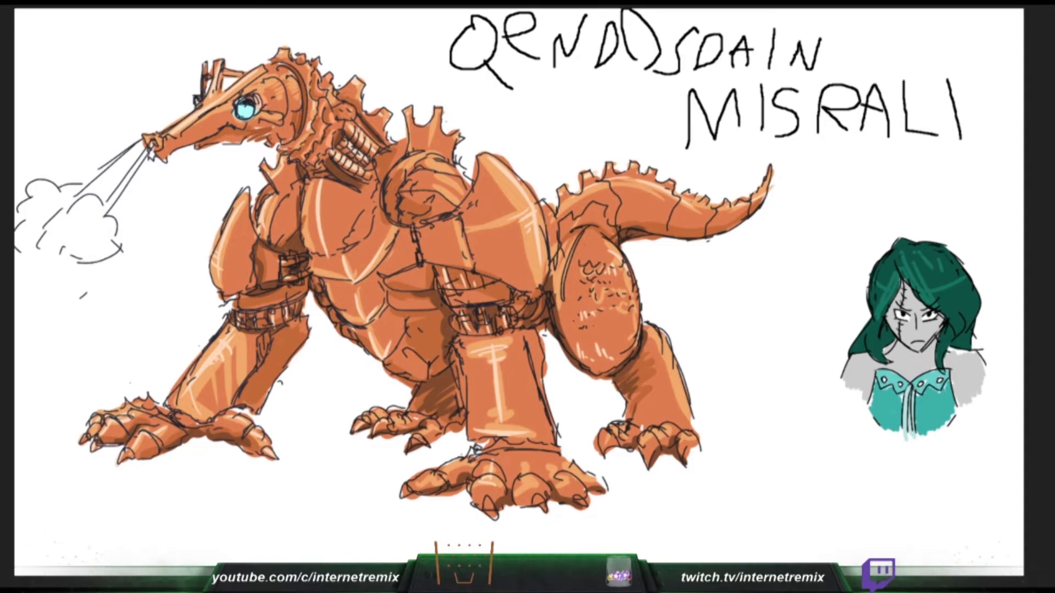
{"action": "mouse_move", "coordinate": [418, 437]}
{"action": "left_mouse_down"}
{"action": "mouse_move", "coordinate": [410, 445]}
{"action": "mouse_move", "coordinate": [394, 420]}
{"action": "left_mouse_up"}
{"action": "mouse_move", "coordinate": [526, 458]}
{"action": "left_mouse_down"}
{"action": "mouse_move", "coordinate": [513, 475]}
{"action": "mouse_move", "coordinate": [545, 510]}
{"action": "mouse_move", "coordinate": [493, 514]}
{"action": "left_mouse_up"}
{"action": "mouse_move", "coordinate": [575, 495]}
{"action": "left_mouse_down"}
{"action": "mouse_move", "coordinate": [580, 506]}
{"action": "mouse_move", "coordinate": [563, 484]}
{"action": "left_mouse_up"}
{"action": "left_click_drag", "start_coordinate": [581, 484], "coordinate": [570, 492]}
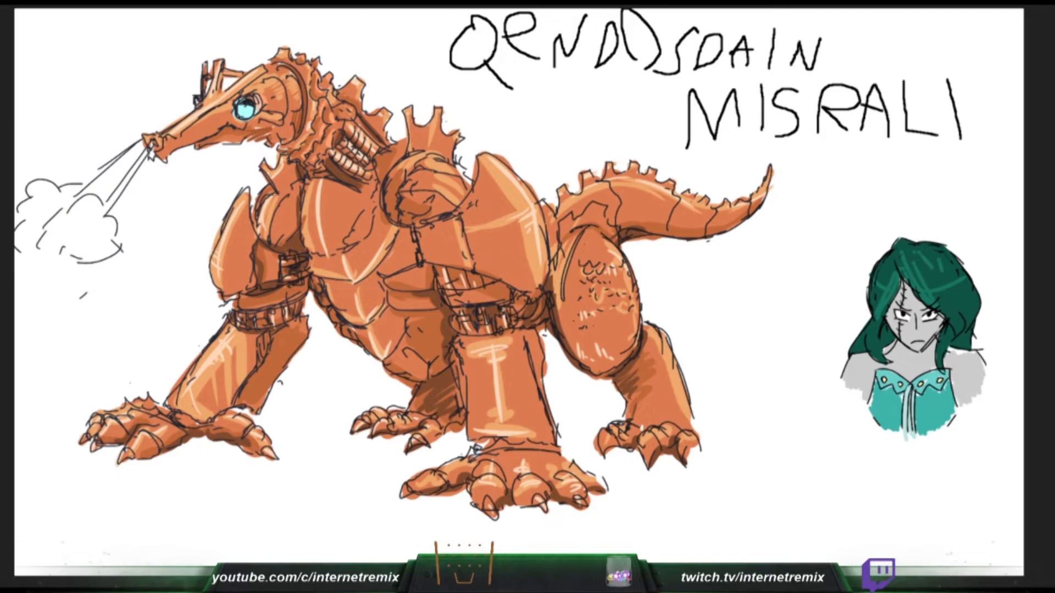
{"action": "left_click_drag", "start_coordinate": [408, 487], "coordinate": [432, 472]}
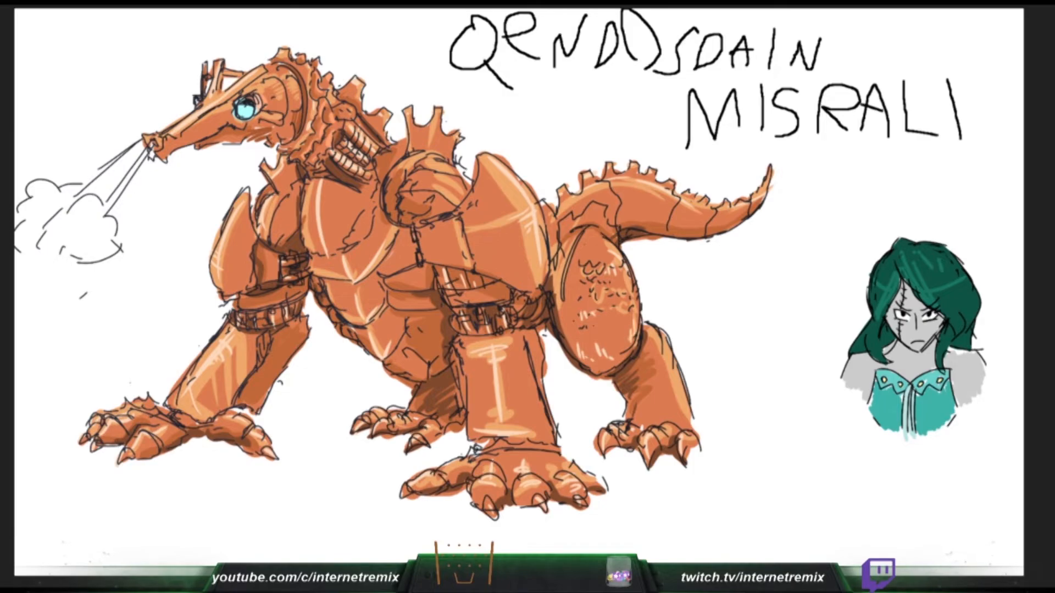
- Add a pale highlight down the creature's near hind leg, and paint dark strands in the figure's lower hair beside the face
{"action": "left_click_drag", "start_coordinate": [659, 336], "coordinate": [686, 427]}
{"action": "left_click_drag", "start_coordinate": [944, 329], "coordinate": [939, 341]}
{"action": "key", "text": "ctrl+z"}
{"action": "left_click_drag", "start_coordinate": [950, 328], "coordinate": [941, 340]}
{"action": "left_click_drag", "start_coordinate": [961, 340], "coordinate": [960, 350]}
{"action": "left_click_drag", "start_coordinate": [967, 337], "coordinate": [963, 342]}
{"action": "left_click_drag", "start_coordinate": [968, 330], "coordinate": [966, 342]}
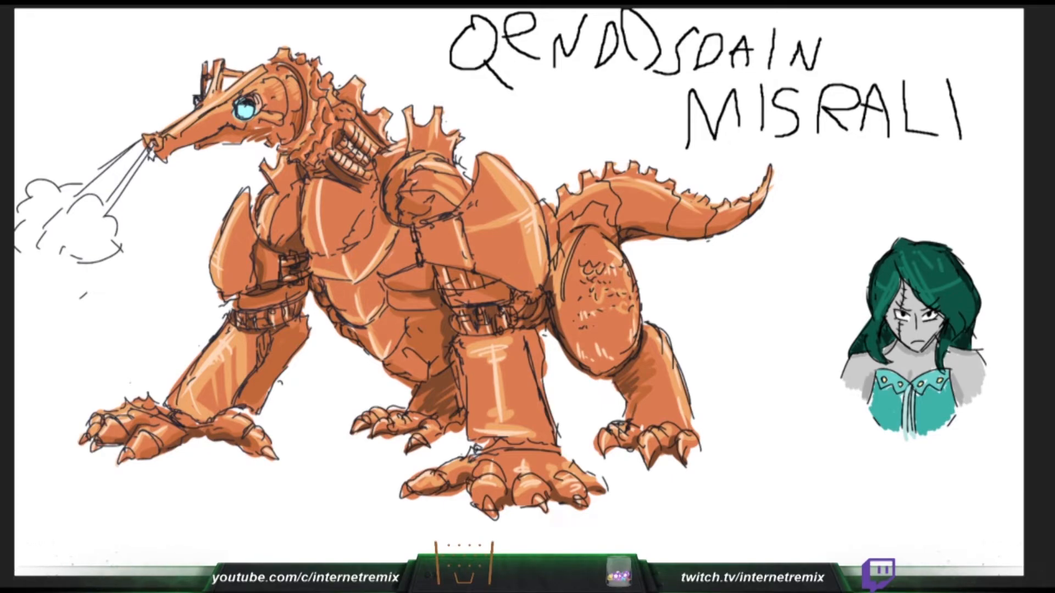
- Draw a dividing line between "QENDDSDAIN" and "MISRALI", and add pale highlights to the creature's near shoulder joint and armour
{"action": "left_click_drag", "start_coordinate": [416, 180], "coordinate": [466, 188]}
{"action": "left_click_drag", "start_coordinate": [623, 88], "coordinate": [905, 55]}
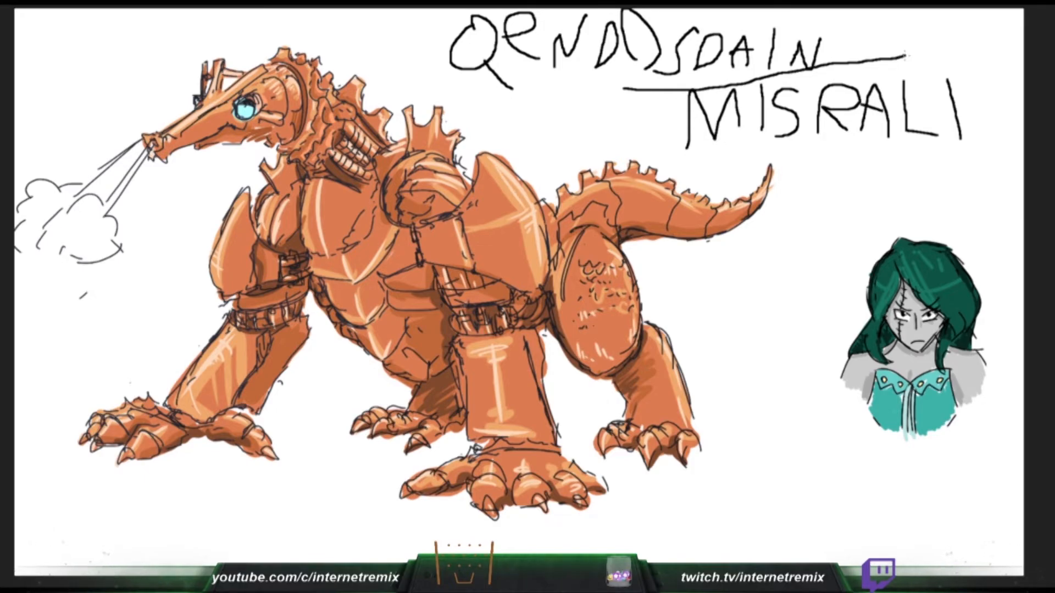
{"action": "mouse_move", "coordinate": [466, 227]}
{"action": "left_mouse_down"}
{"action": "mouse_move", "coordinate": [520, 205]}
{"action": "mouse_move", "coordinate": [493, 225]}
{"action": "left_mouse_up"}
{"action": "left_click_drag", "start_coordinate": [483, 236], "coordinate": [520, 218]}
{"action": "key", "text": "ctrl+z"}
{"action": "left_click_drag", "start_coordinate": [452, 183], "coordinate": [460, 203]}
{"action": "left_click_drag", "start_coordinate": [456, 166], "coordinate": [463, 174]}
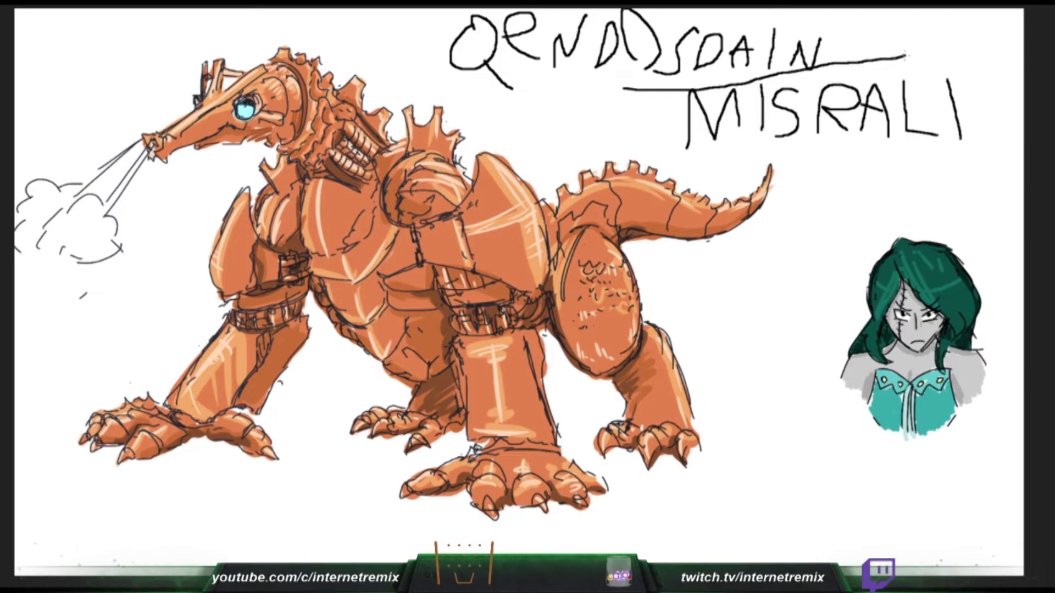
{"action": "left_click_drag", "start_coordinate": [458, 170], "coordinate": [475, 188]}
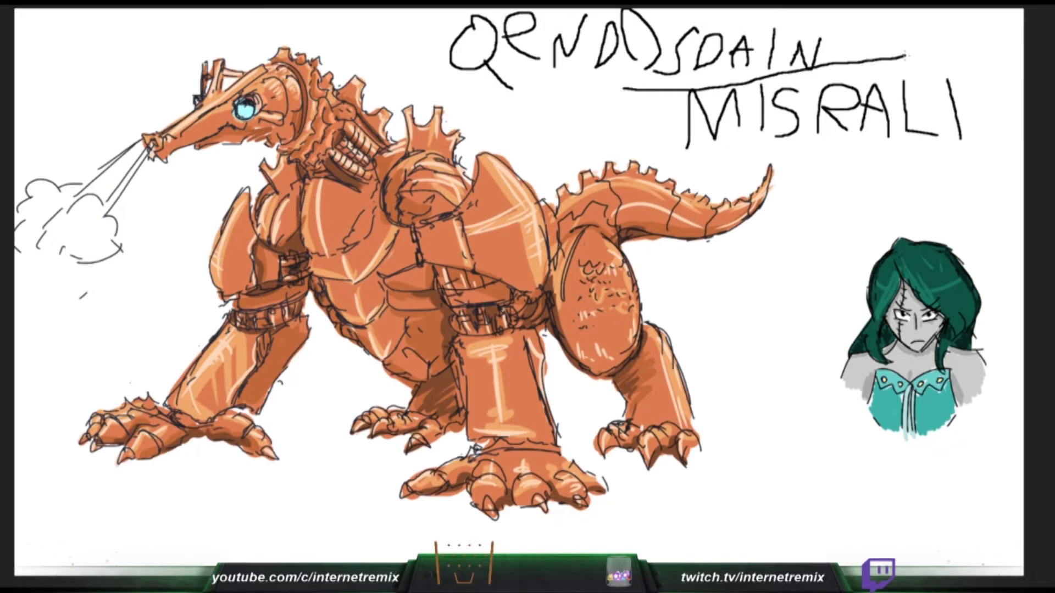
- Paint dark brown shadows on the creature's elbow bands, inner far foreleg, far hind leg and the belly edge behind the near foreleg
{"action": "mouse_move", "coordinate": [274, 312]}
{"action": "left_mouse_down"}
{"action": "mouse_move", "coordinate": [271, 326]}
{"action": "mouse_move", "coordinate": [297, 315]}
{"action": "mouse_move", "coordinate": [258, 363]}
{"action": "left_mouse_up"}
{"action": "mouse_move", "coordinate": [473, 309]}
{"action": "left_mouse_down"}
{"action": "mouse_move", "coordinate": [475, 326]}
{"action": "mouse_move", "coordinate": [495, 317]}
{"action": "mouse_move", "coordinate": [551, 332]}
{"action": "left_mouse_up"}
{"action": "left_click_drag", "start_coordinate": [635, 233], "coordinate": [618, 242]}
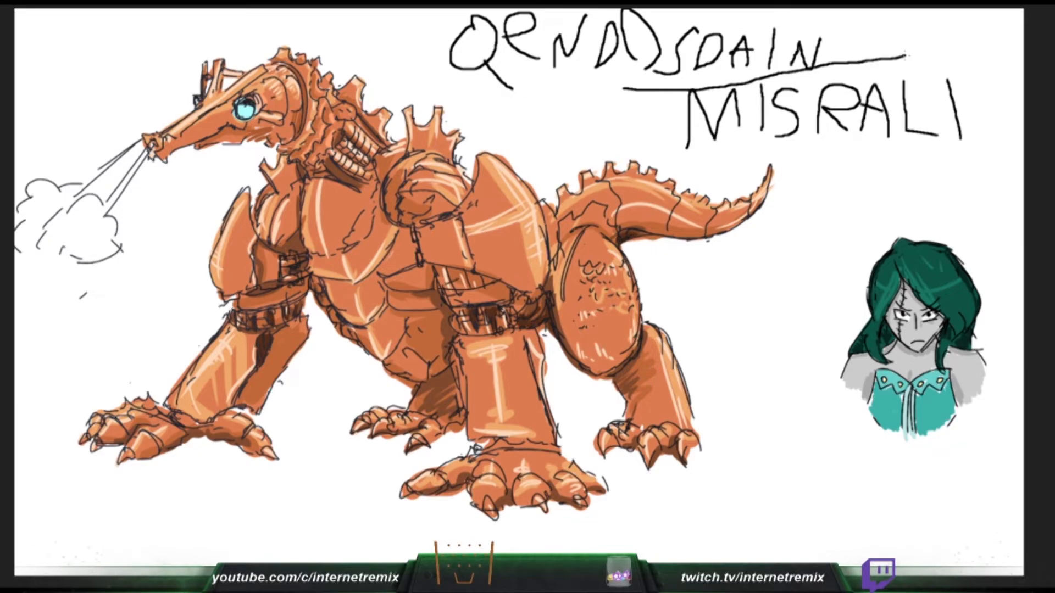
{"action": "mouse_move", "coordinate": [425, 371]}
{"action": "left_mouse_down"}
{"action": "mouse_move", "coordinate": [450, 384]}
{"action": "mouse_move", "coordinate": [427, 389]}
{"action": "mouse_move", "coordinate": [451, 389]}
{"action": "mouse_move", "coordinate": [455, 420]}
{"action": "left_mouse_up"}
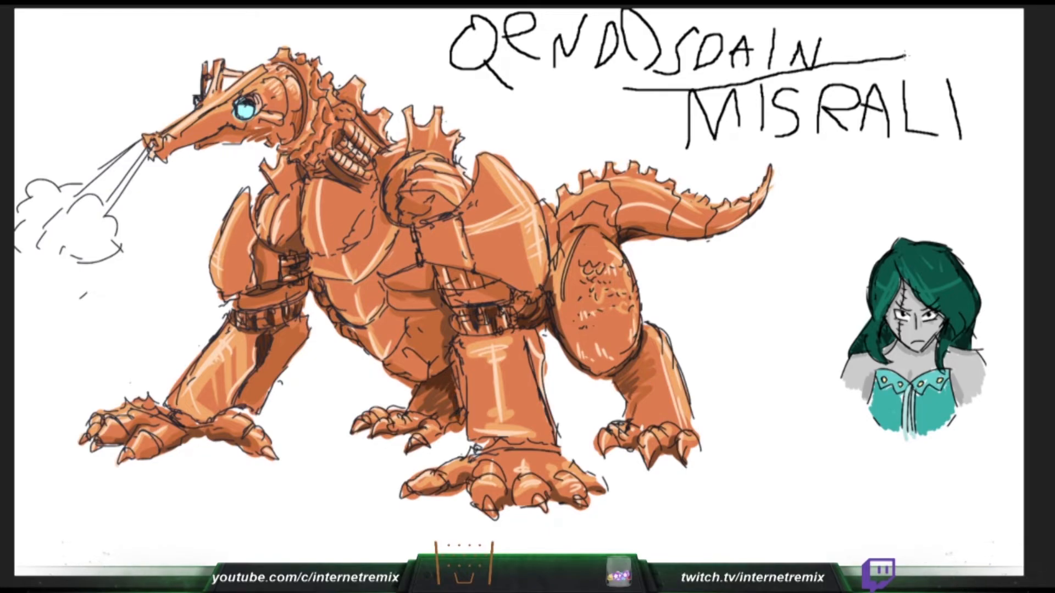
{"action": "mouse_move", "coordinate": [324, 165]}
{"action": "left_mouse_down"}
{"action": "mouse_move", "coordinate": [308, 173]}
{"action": "mouse_move", "coordinate": [329, 177]}
{"action": "mouse_move", "coordinate": [340, 156]}
{"action": "mouse_move", "coordinate": [359, 186]}
{"action": "left_mouse_up"}
{"action": "key", "text": "ctrl+z"}
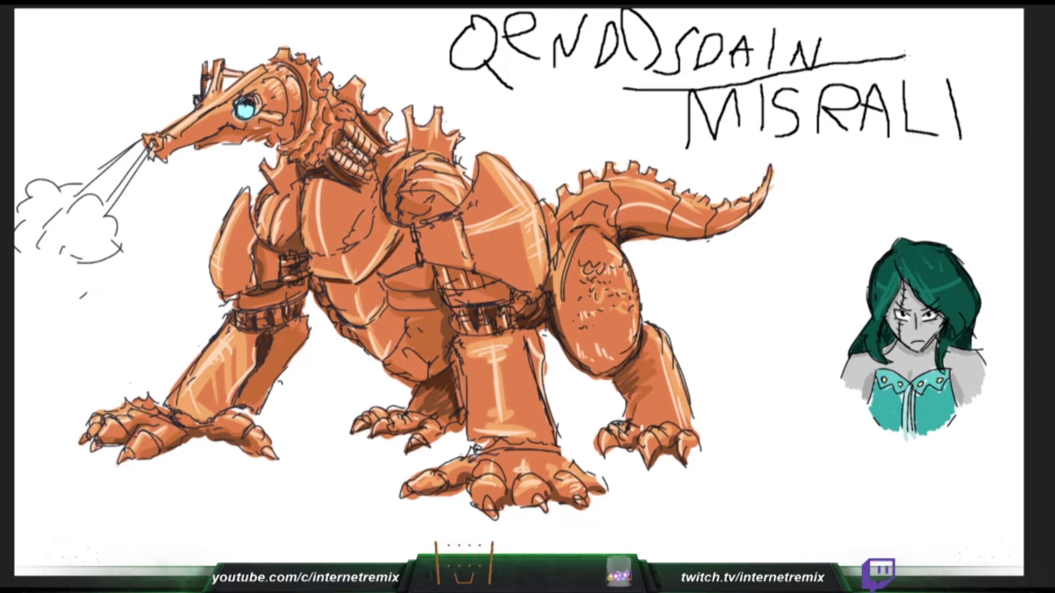
{"action": "left_click_drag", "start_coordinate": [435, 294], "coordinate": [451, 332]}
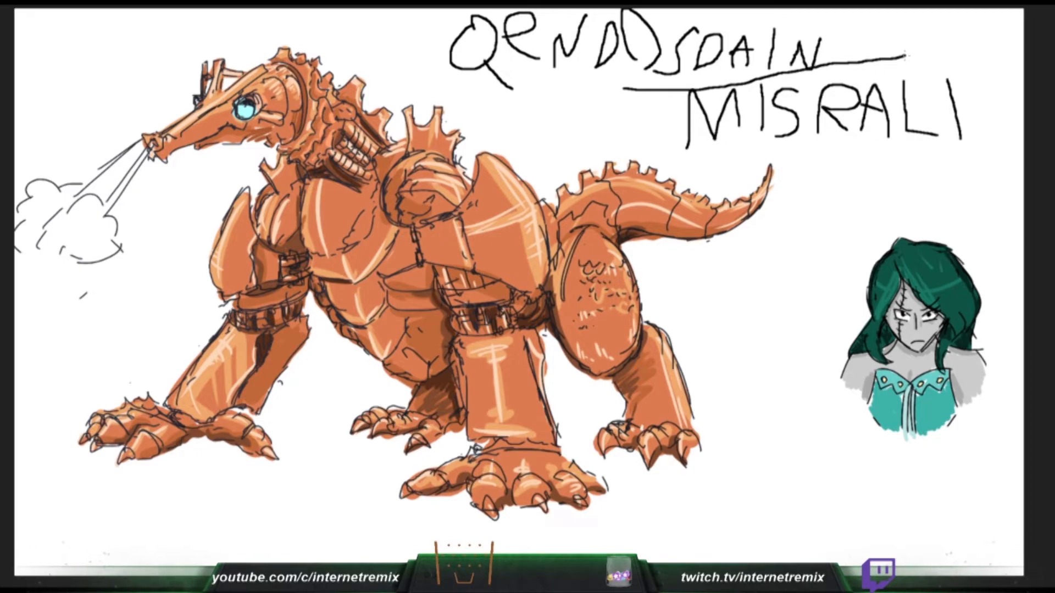
- Add dark brown shadows between the forefoot toes, under the rear thigh and around the plate at the back of the creature's head
{"action": "mouse_move", "coordinate": [184, 435]}
{"action": "left_mouse_down"}
{"action": "mouse_move", "coordinate": [241, 448]}
{"action": "mouse_move", "coordinate": [245, 435]}
{"action": "left_mouse_up"}
{"action": "key", "text": "ctrl+z"}
{"action": "left_click_drag", "start_coordinate": [144, 428], "coordinate": [163, 441]}
{"action": "mouse_move", "coordinate": [472, 473]}
{"action": "left_mouse_down"}
{"action": "mouse_move", "coordinate": [470, 486]}
{"action": "mouse_move", "coordinate": [573, 501]}
{"action": "left_mouse_up"}
{"action": "left_click_drag", "start_coordinate": [609, 378], "coordinate": [630, 363]}
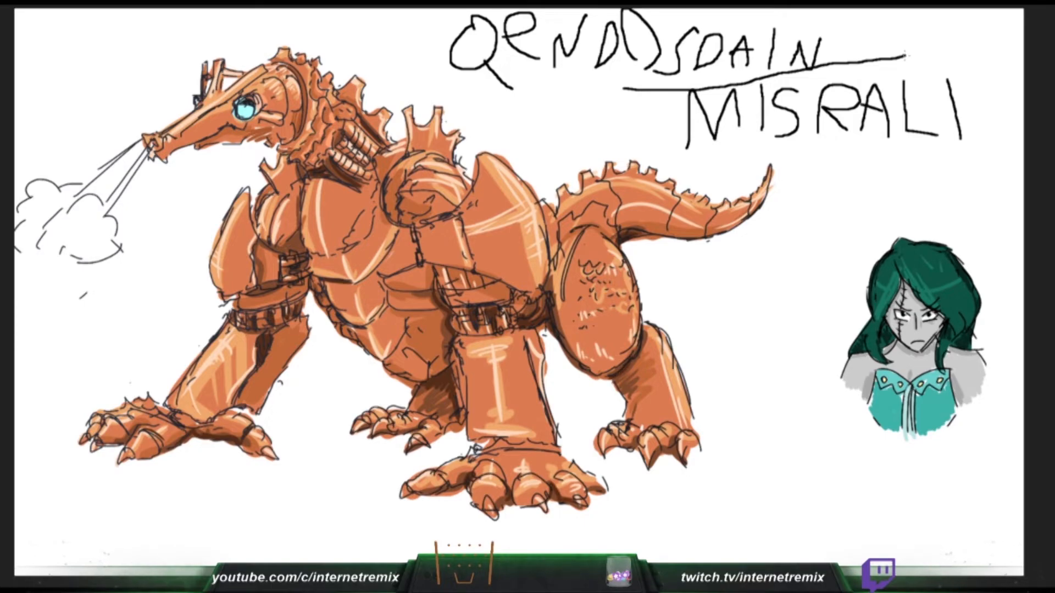
{"action": "left_click_drag", "start_coordinate": [304, 87], "coordinate": [292, 146]}
{"action": "left_click_drag", "start_coordinate": [307, 102], "coordinate": [308, 119]}
{"action": "mouse_move", "coordinate": [294, 128]}
{"action": "left_mouse_down"}
{"action": "mouse_move", "coordinate": [316, 147]}
{"action": "mouse_move", "coordinate": [332, 123]}
{"action": "mouse_move", "coordinate": [324, 111]}
{"action": "mouse_move", "coordinate": [278, 147]}
{"action": "left_mouse_up"}
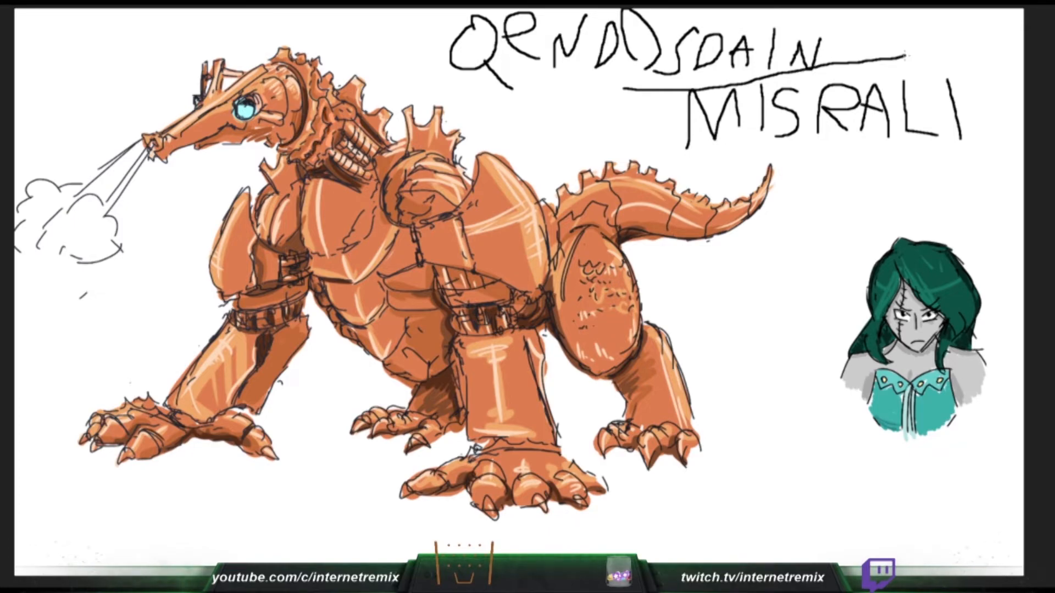
- Shade the bottom of the figure's garment in darker teal, and paint dark shadows along the creature's jaw and far shoulder
{"action": "left_click_drag", "start_coordinate": [925, 428], "coordinate": [951, 420]}
{"action": "left_click_drag", "start_coordinate": [266, 139], "coordinate": [243, 144]}
{"action": "left_click_drag", "start_coordinate": [917, 430], "coordinate": [939, 427]}
{"action": "left_click_drag", "start_coordinate": [944, 422], "coordinate": [953, 417]}
{"action": "mouse_move", "coordinate": [234, 142]}
{"action": "left_mouse_down"}
{"action": "mouse_move", "coordinate": [205, 148]}
{"action": "mouse_move", "coordinate": [256, 110]}
{"action": "left_mouse_up"}
{"action": "left_click_drag", "start_coordinate": [923, 434], "coordinate": [942, 429]}
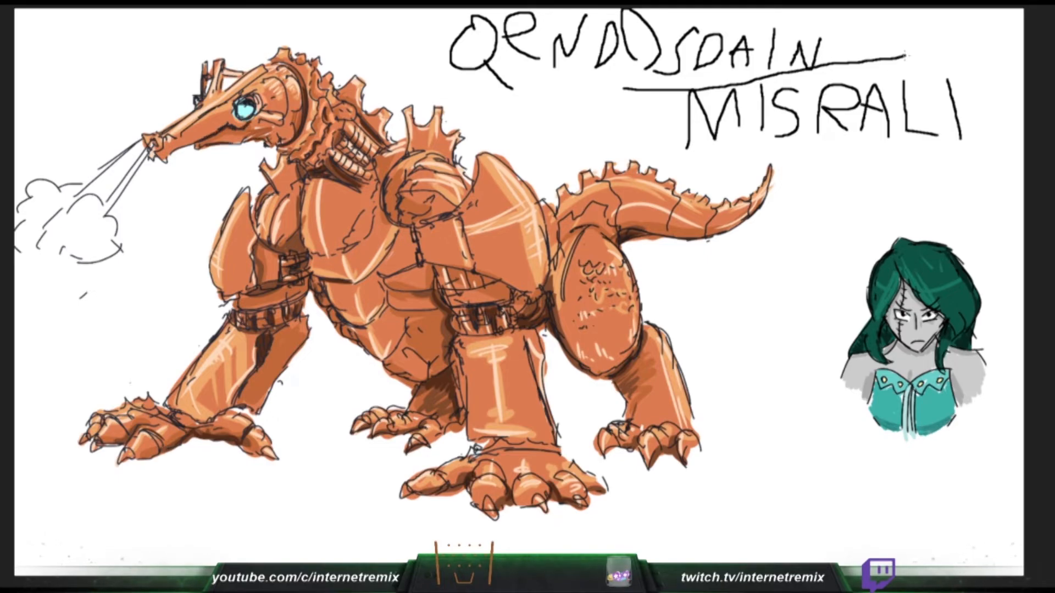
{"action": "left_click_drag", "start_coordinate": [247, 115], "coordinate": [253, 108]}
{"action": "mouse_move", "coordinate": [285, 195]}
{"action": "left_mouse_down"}
{"action": "mouse_move", "coordinate": [267, 241]}
{"action": "mouse_move", "coordinate": [301, 250]}
{"action": "mouse_move", "coordinate": [304, 266]}
{"action": "mouse_move", "coordinate": [295, 248]}
{"action": "left_mouse_up"}
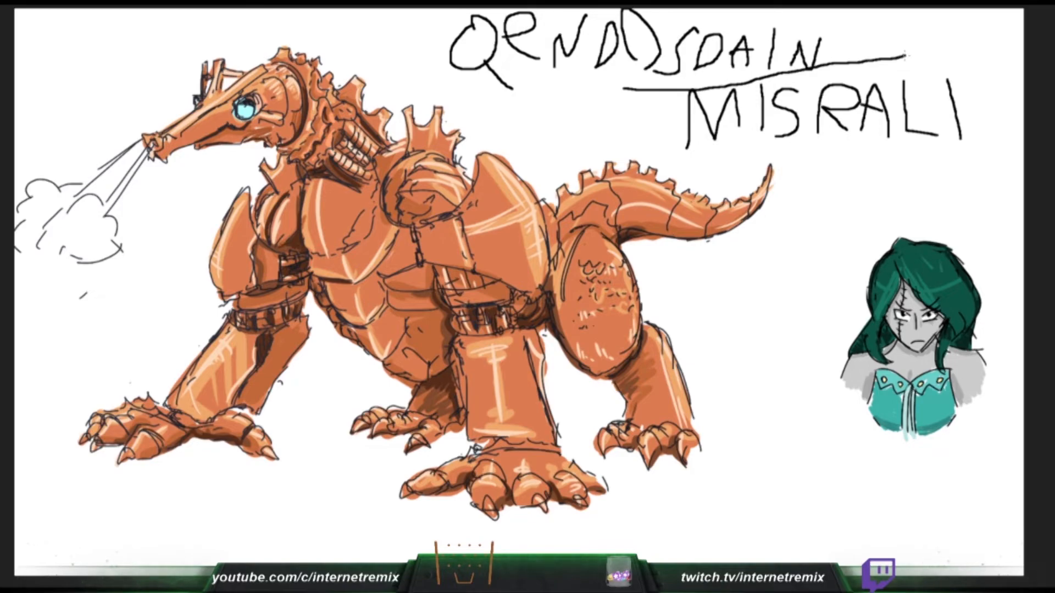
- Paint dark brown shadows behind the near shoulder armour and around the near elbow band beneath it
{"action": "mouse_move", "coordinate": [552, 260]}
{"action": "left_mouse_down"}
{"action": "mouse_move", "coordinate": [544, 305]}
{"action": "mouse_move", "coordinate": [555, 261]}
{"action": "left_mouse_up"}
{"action": "left_click_drag", "start_coordinate": [561, 217], "coordinate": [555, 263]}
{"action": "left_click_drag", "start_coordinate": [456, 277], "coordinate": [449, 295]}
{"action": "mouse_move", "coordinate": [451, 266]}
{"action": "left_mouse_down"}
{"action": "mouse_move", "coordinate": [444, 287]}
{"action": "mouse_move", "coordinate": [474, 291]}
{"action": "mouse_move", "coordinate": [472, 276]}
{"action": "left_mouse_up"}
{"action": "key", "text": "ctrl+z"}
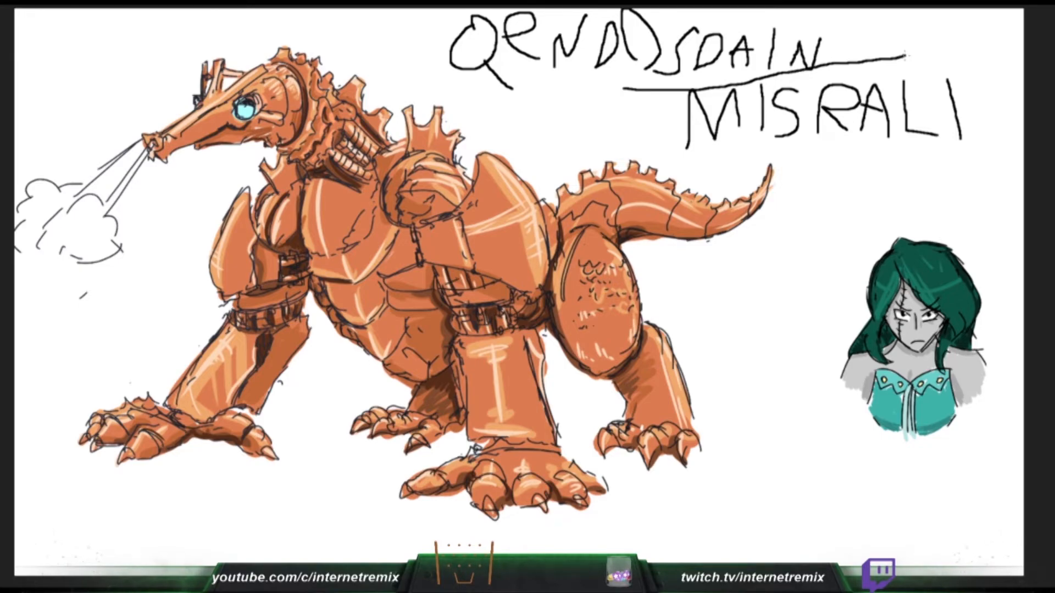
{"action": "mouse_move", "coordinate": [438, 263]}
{"action": "left_mouse_down"}
{"action": "mouse_move", "coordinate": [442, 280]}
{"action": "mouse_move", "coordinate": [494, 282]}
{"action": "mouse_move", "coordinate": [464, 313]}
{"action": "mouse_move", "coordinate": [475, 336]}
{"action": "mouse_move", "coordinate": [516, 327]}
{"action": "left_mouse_up"}
{"action": "key", "text": "ctrl+z"}
{"action": "left_click_drag", "start_coordinate": [515, 291], "coordinate": [519, 304]}
{"action": "mouse_move", "coordinate": [513, 295]}
{"action": "left_mouse_down"}
{"action": "mouse_move", "coordinate": [523, 312]}
{"action": "mouse_move", "coordinate": [546, 291]}
{"action": "left_mouse_up"}
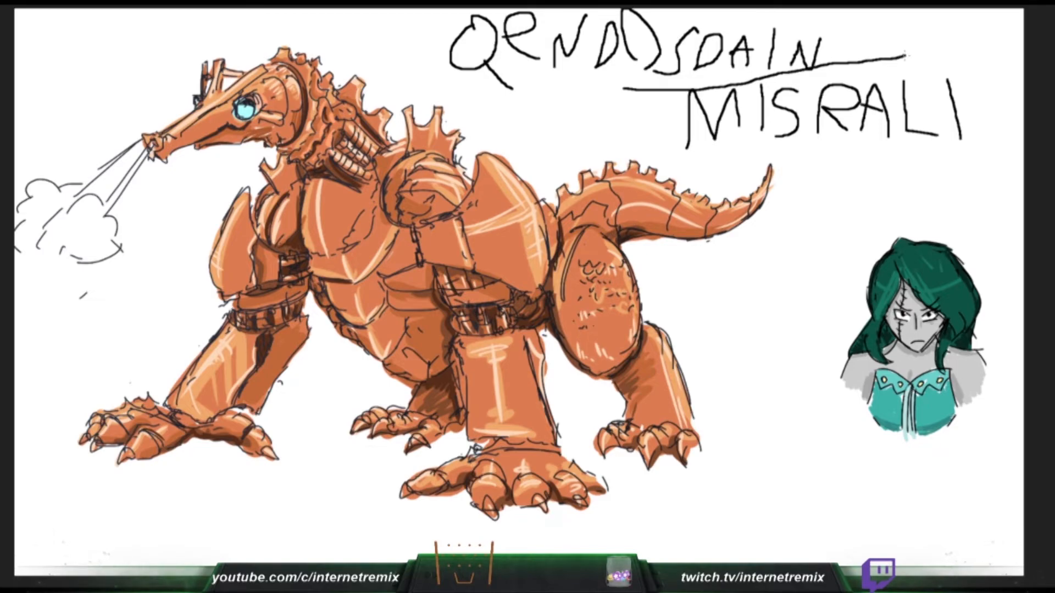
- Add short dark shading strokes along the lower and side edges of the creature's rear thigh
{"action": "mouse_move", "coordinate": [597, 378]}
{"action": "left_mouse_down"}
{"action": "mouse_move", "coordinate": [620, 374]}
{"action": "mouse_move", "coordinate": [602, 375]}
{"action": "left_mouse_up"}
{"action": "left_click_drag", "start_coordinate": [605, 367], "coordinate": [608, 373]}
{"action": "left_click_drag", "start_coordinate": [628, 338], "coordinate": [619, 359]}
{"action": "left_click_drag", "start_coordinate": [617, 356], "coordinate": [613, 363]}
{"action": "left_click_drag", "start_coordinate": [562, 318], "coordinate": [576, 342]}
{"action": "left_click_drag", "start_coordinate": [627, 320], "coordinate": [623, 334]}
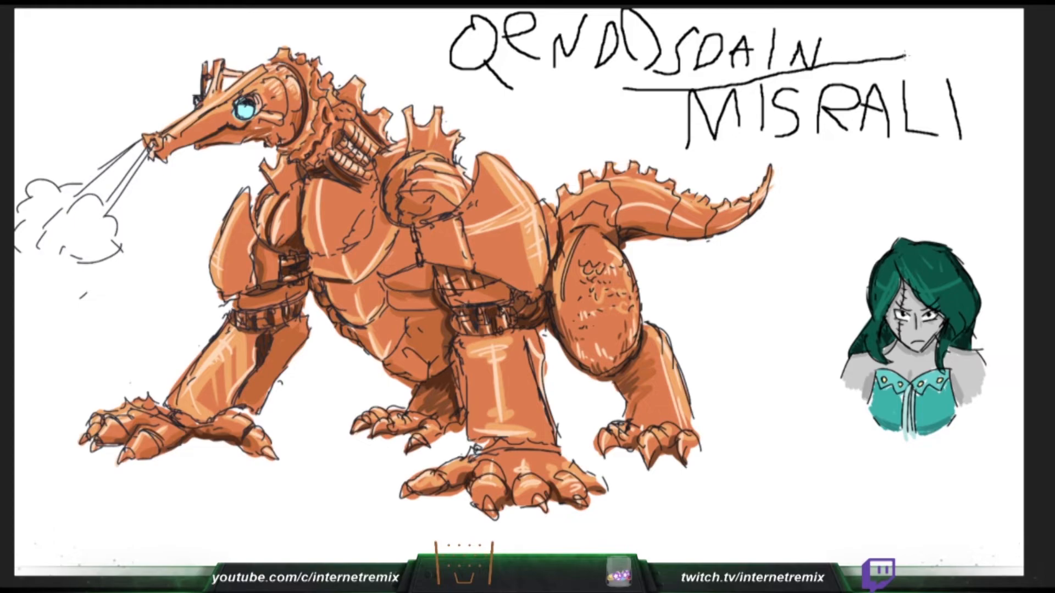
- Paint dark brown shadows down both edges of the near foreleg and around its ankle and toes
{"action": "left_click_drag", "start_coordinate": [455, 352], "coordinate": [478, 444]}
{"action": "mouse_move", "coordinate": [476, 449]}
{"action": "left_mouse_down"}
{"action": "mouse_move", "coordinate": [493, 438]}
{"action": "mouse_move", "coordinate": [555, 457]}
{"action": "left_mouse_up"}
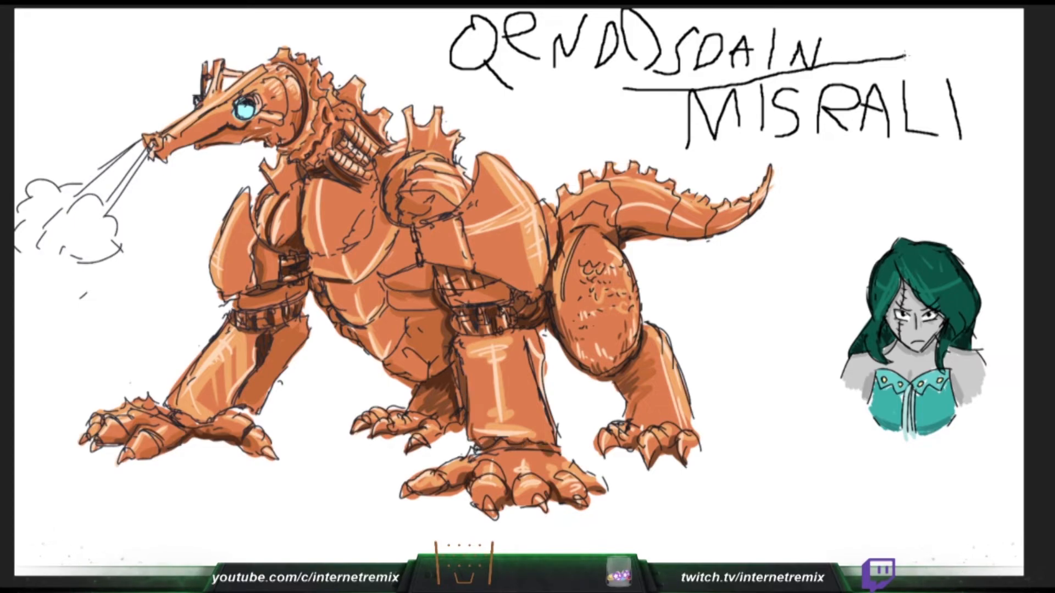
{"action": "left_click_drag", "start_coordinate": [543, 339], "coordinate": [561, 452]}
{"action": "key", "text": "ctrl+z"}
{"action": "left_click_drag", "start_coordinate": [535, 333], "coordinate": [546, 425]}
{"action": "key", "text": "ctrl+z"}
{"action": "left_click_drag", "start_coordinate": [537, 333], "coordinate": [559, 453]}
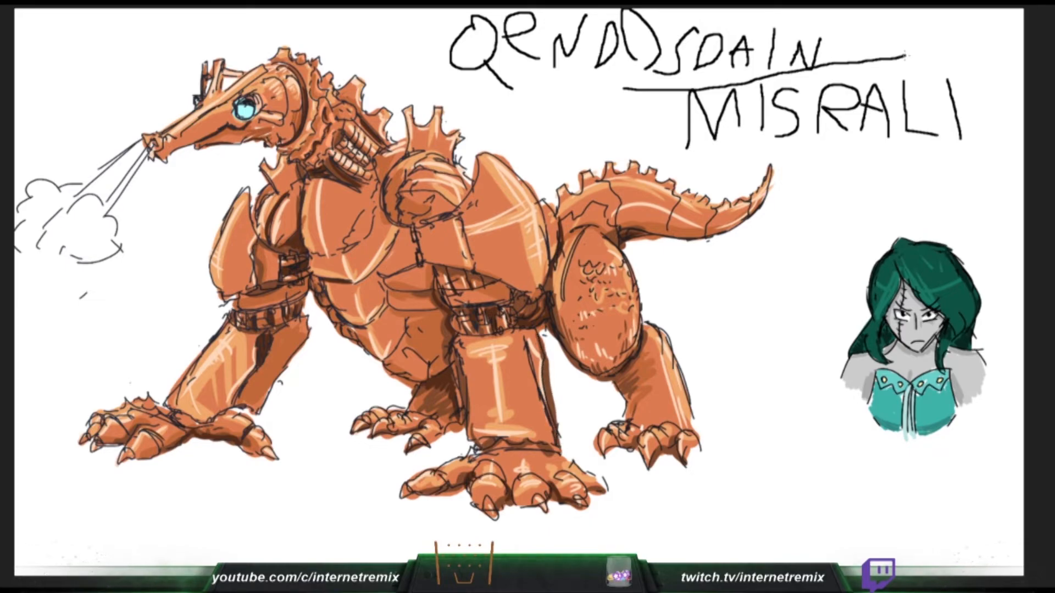
{"action": "left_click_drag", "start_coordinate": [549, 494], "coordinate": [557, 504]}
{"action": "left_click_drag", "start_coordinate": [493, 443], "coordinate": [538, 443]}
{"action": "left_click_drag", "start_coordinate": [551, 445], "coordinate": [560, 455]}
- Add dark shadows to the far foreleg's wrist and inner side, the far hind leg, and the edge of the near shoulder joint
{"action": "mouse_move", "coordinate": [162, 402]}
{"action": "left_mouse_down"}
{"action": "mouse_move", "coordinate": [212, 429]}
{"action": "mouse_move", "coordinate": [231, 414]}
{"action": "mouse_move", "coordinate": [257, 424]}
{"action": "left_mouse_up"}
{"action": "mouse_move", "coordinate": [271, 358]}
{"action": "left_mouse_down"}
{"action": "mouse_move", "coordinate": [237, 409]}
{"action": "mouse_move", "coordinate": [274, 335]}
{"action": "left_mouse_up"}
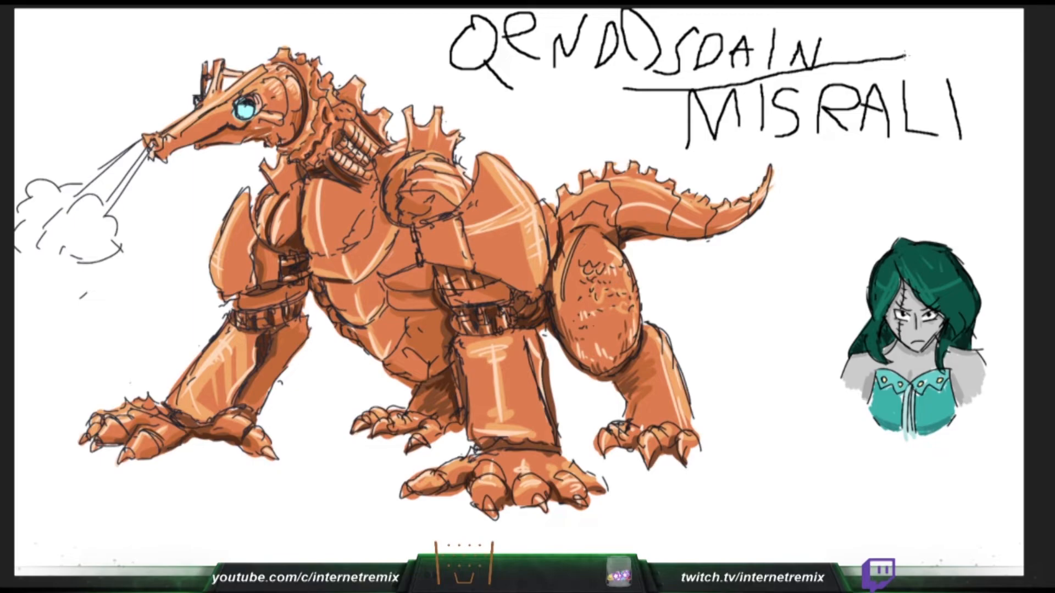
{"action": "mouse_move", "coordinate": [428, 390]}
{"action": "left_mouse_down"}
{"action": "mouse_move", "coordinate": [449, 394]}
{"action": "mouse_move", "coordinate": [455, 413]}
{"action": "left_mouse_up"}
{"action": "left_click_drag", "start_coordinate": [389, 410], "coordinate": [402, 411]}
{"action": "left_click_drag", "start_coordinate": [404, 163], "coordinate": [387, 203]}
{"action": "key", "text": "ctrl+z"}
{"action": "mouse_move", "coordinate": [400, 166]}
{"action": "left_mouse_down"}
{"action": "mouse_move", "coordinate": [396, 223]}
{"action": "mouse_move", "coordinate": [417, 214]}
{"action": "mouse_move", "coordinate": [413, 196]}
{"action": "mouse_move", "coordinate": [425, 222]}
{"action": "mouse_move", "coordinate": [456, 213]}
{"action": "mouse_move", "coordinate": [410, 240]}
{"action": "mouse_move", "coordinate": [418, 264]}
{"action": "mouse_move", "coordinate": [516, 292]}
{"action": "left_mouse_up"}
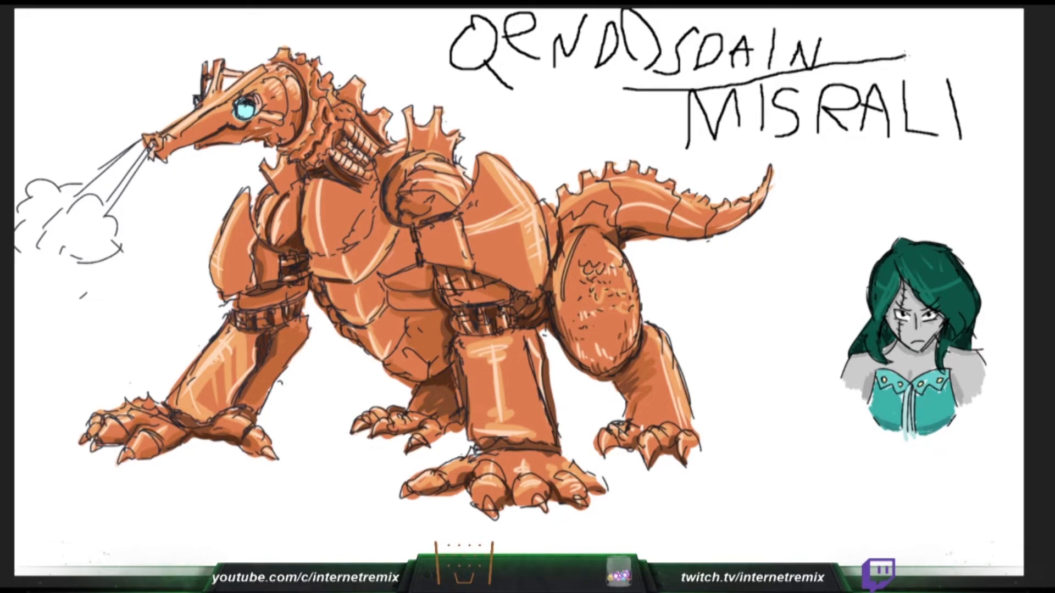
- Clear the creature's line art and colours from the canvas, and try a zigzag stroke on the blank page
{"action": "key", "text": "ctrl+z"}
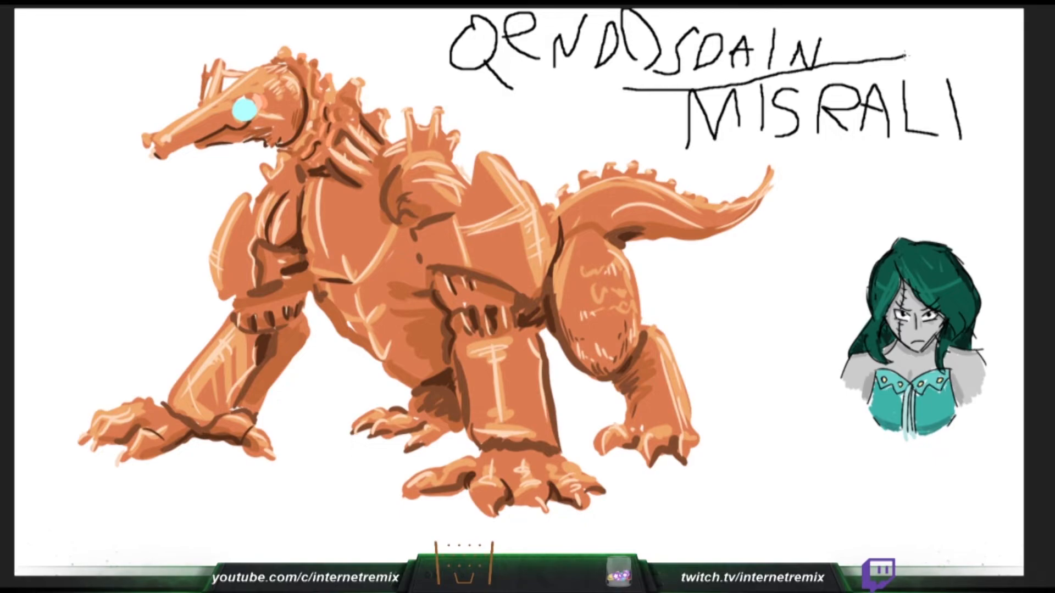
{"action": "key", "text": "Delete"}
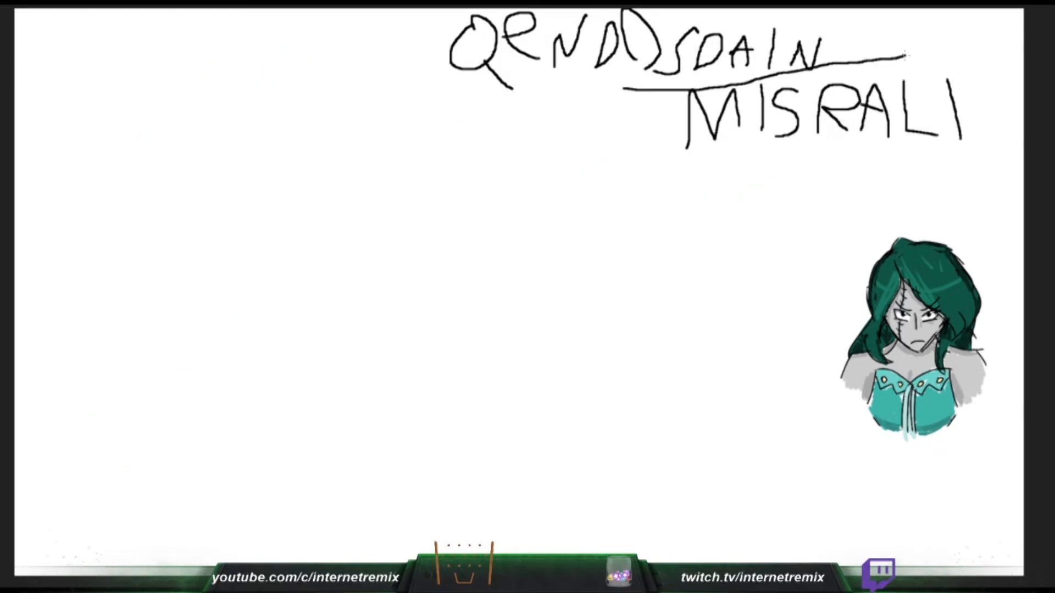
{"action": "key", "text": "ctrl+z"}
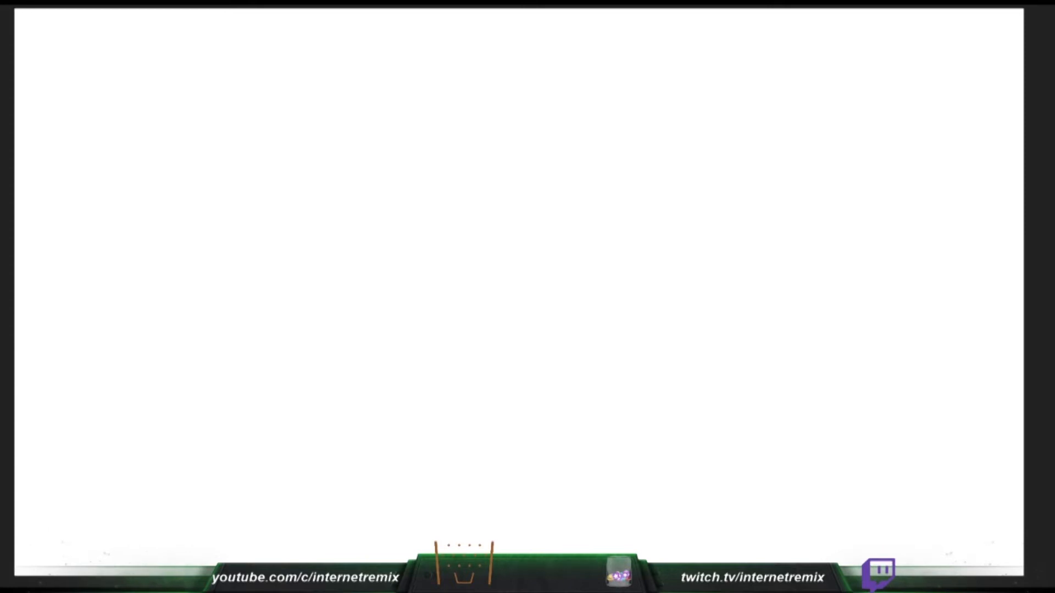
{"action": "left_click_drag", "start_coordinate": [476, 353], "coordinate": [1023, 367]}
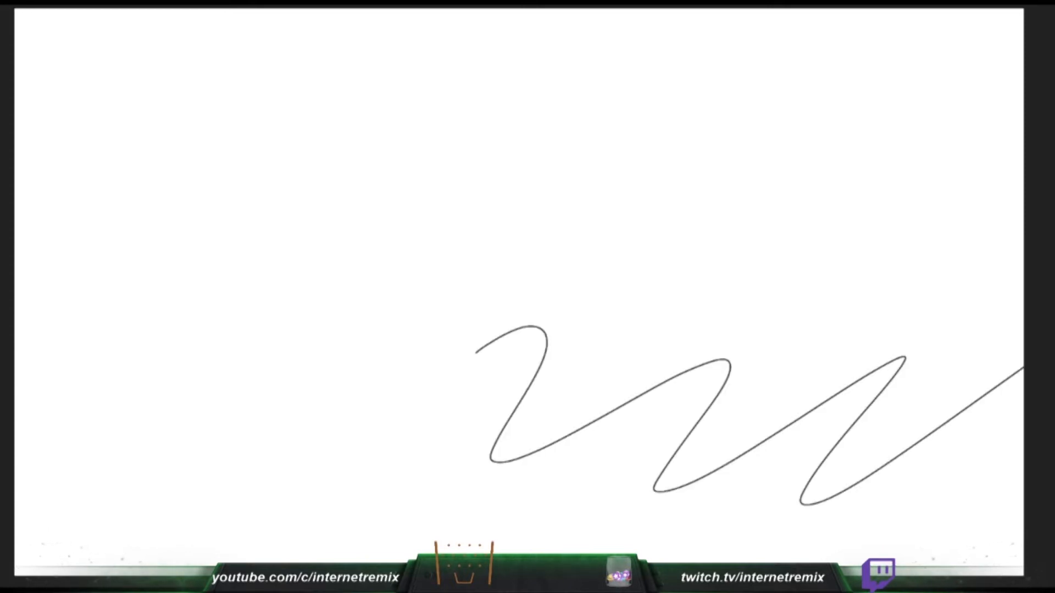
{"action": "key", "text": "ctrl+z"}
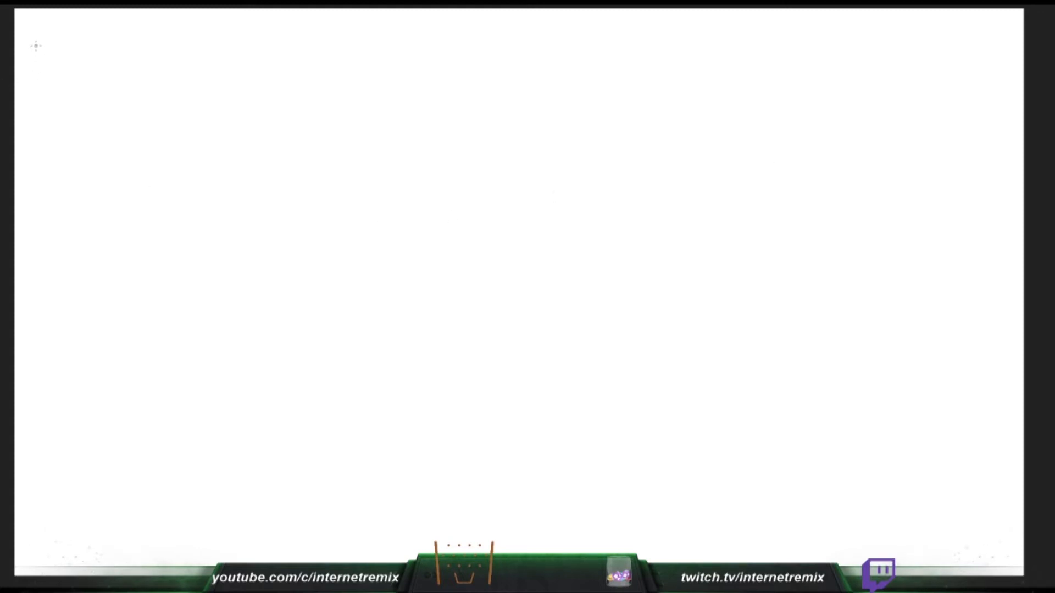
- Letter "MOSYNGR" and "LESCELLE" in black across the top of the blank canvas, separated by a vertical divider line
{"action": "mouse_move", "coordinate": [35, 58]}
{"action": "left_mouse_down"}
{"action": "mouse_move", "coordinate": [39, 29]}
{"action": "mouse_move", "coordinate": [51, 53]}
{"action": "mouse_move", "coordinate": [91, 42]}
{"action": "mouse_move", "coordinate": [109, 62]}
{"action": "mouse_move", "coordinate": [147, 35]}
{"action": "mouse_move", "coordinate": [169, 64]}
{"action": "mouse_move", "coordinate": [168, 48]}
{"action": "mouse_move", "coordinate": [208, 33]}
{"action": "mouse_move", "coordinate": [251, 66]}
{"action": "left_mouse_up"}
{"action": "left_click", "coordinate": [271, 66]}
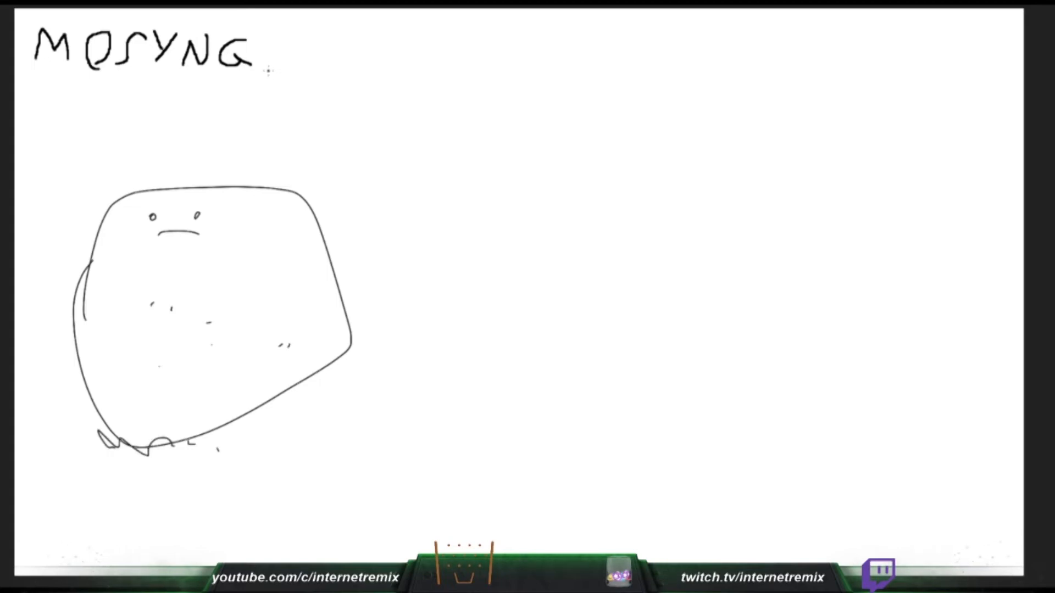
{"action": "mouse_move", "coordinate": [268, 71]}
{"action": "left_mouse_down"}
{"action": "mouse_move", "coordinate": [296, 38]}
{"action": "mouse_move", "coordinate": [268, 55]}
{"action": "mouse_move", "coordinate": [294, 73]}
{"action": "left_mouse_up"}
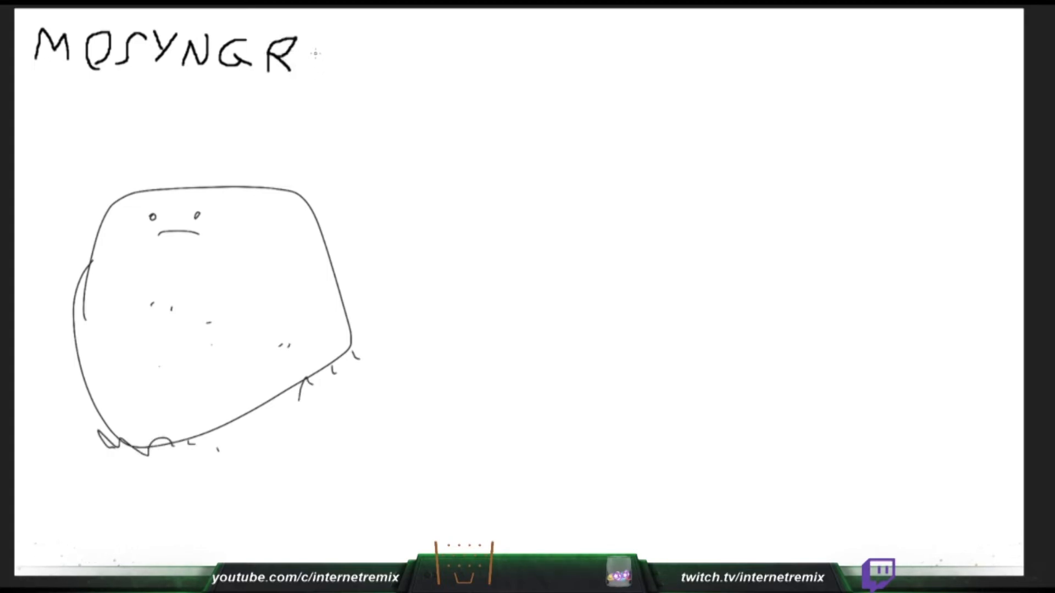
{"action": "left_click_drag", "start_coordinate": [305, 25], "coordinate": [305, 81]}
{"action": "left_click_drag", "start_coordinate": [304, 28], "coordinate": [296, 9]}
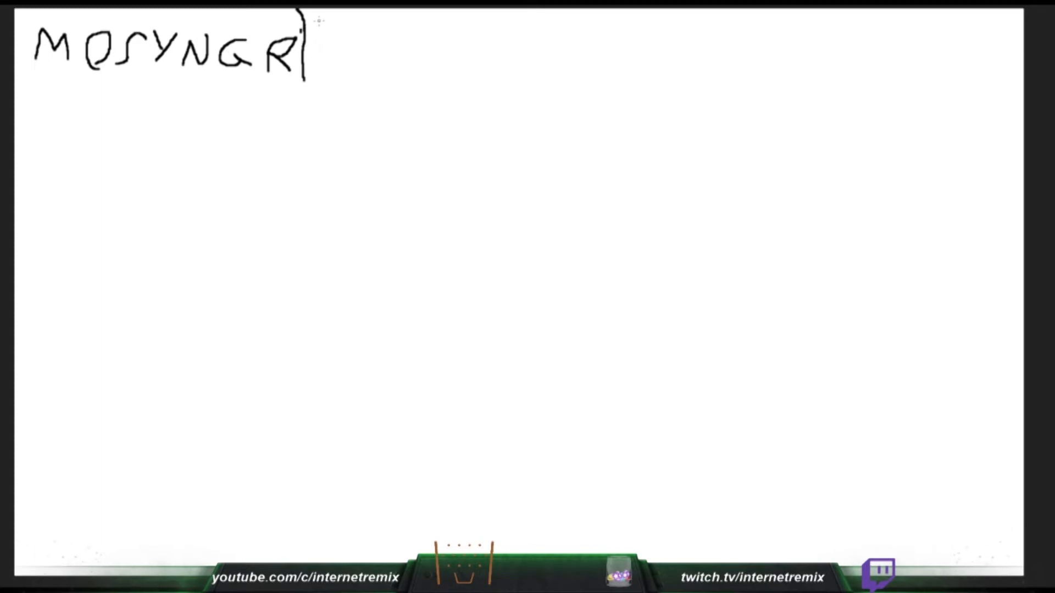
{"action": "mouse_move", "coordinate": [314, 20]}
{"action": "left_mouse_down"}
{"action": "mouse_move", "coordinate": [314, 53]}
{"action": "mouse_move", "coordinate": [334, 64]}
{"action": "mouse_move", "coordinate": [342, 34]}
{"action": "mouse_move", "coordinate": [362, 65]}
{"action": "left_mouse_up"}
{"action": "mouse_move", "coordinate": [393, 31]}
{"action": "left_mouse_down"}
{"action": "mouse_move", "coordinate": [367, 34]}
{"action": "mouse_move", "coordinate": [372, 67]}
{"action": "mouse_move", "coordinate": [400, 49]}
{"action": "mouse_move", "coordinate": [421, 65]}
{"action": "mouse_move", "coordinate": [456, 65]}
{"action": "mouse_move", "coordinate": [429, 49]}
{"action": "mouse_move", "coordinate": [471, 64]}
{"action": "left_mouse_up"}
{"action": "mouse_move", "coordinate": [485, 22]}
{"action": "left_mouse_down"}
{"action": "mouse_move", "coordinate": [490, 57]}
{"action": "mouse_move", "coordinate": [478, 61]}
{"action": "mouse_move", "coordinate": [508, 56]}
{"action": "mouse_move", "coordinate": [520, 35]}
{"action": "mouse_move", "coordinate": [499, 41]}
{"action": "left_mouse_up"}
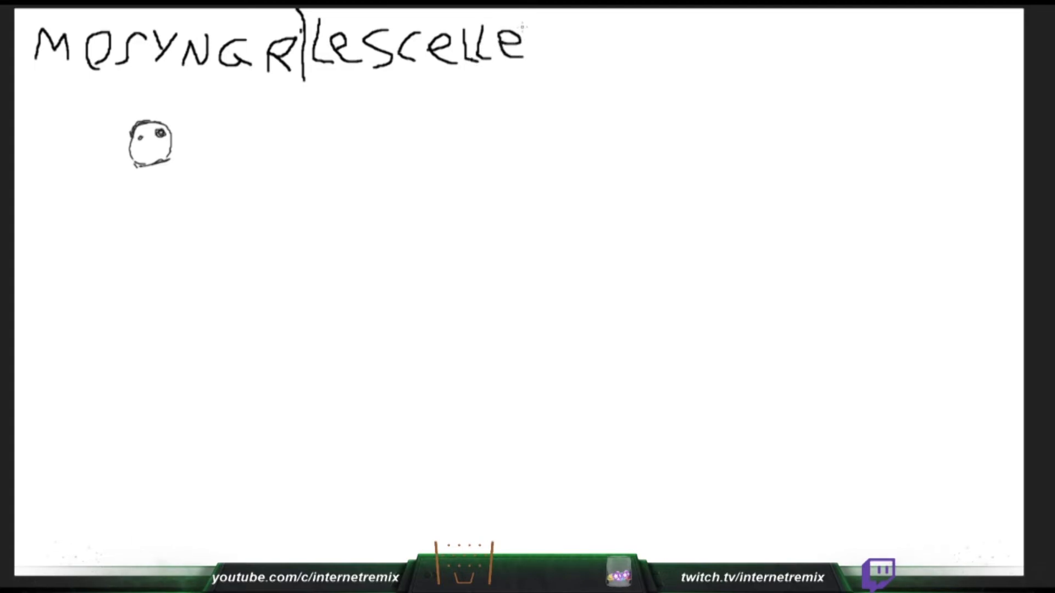
- Letter "IZONEREC" and "NESHA" in black across the top of the canvas, with vertical divider lines between the names
{"action": "left_click_drag", "start_coordinate": [536, 8], "coordinate": [530, 70]}
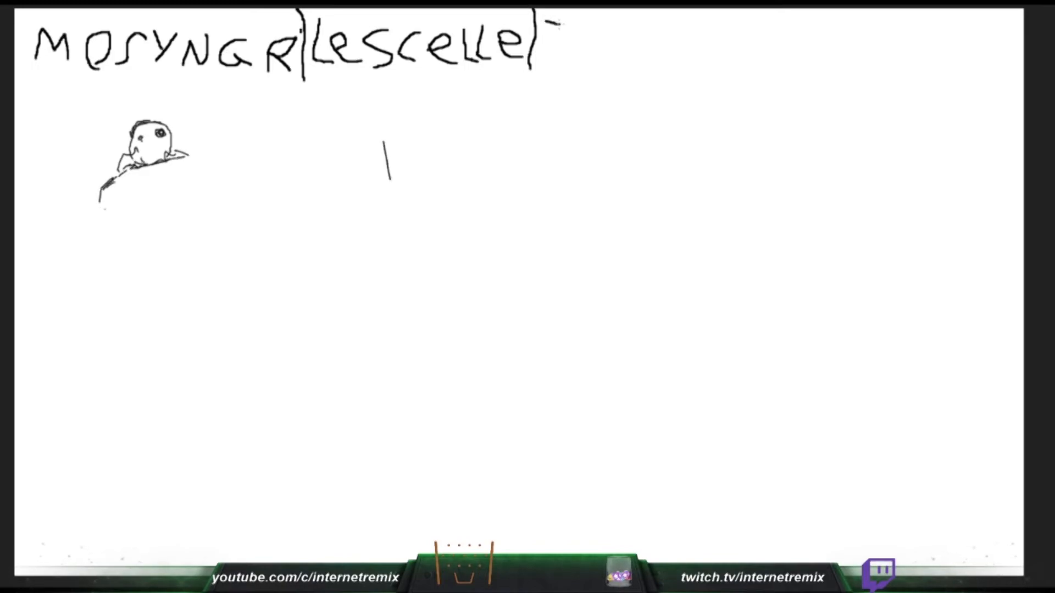
{"action": "mouse_move", "coordinate": [559, 24]}
{"action": "left_mouse_down"}
{"action": "mouse_move", "coordinate": [579, 27]}
{"action": "mouse_move", "coordinate": [562, 59]}
{"action": "mouse_move", "coordinate": [595, 58]}
{"action": "mouse_move", "coordinate": [595, 33]}
{"action": "mouse_move", "coordinate": [585, 33]}
{"action": "mouse_move", "coordinate": [636, 44]}
{"action": "mouse_move", "coordinate": [620, 57]}
{"action": "mouse_move", "coordinate": [665, 52]}
{"action": "mouse_move", "coordinate": [668, 27]}
{"action": "mouse_move", "coordinate": [675, 44]}
{"action": "mouse_move", "coordinate": [742, 42]}
{"action": "mouse_move", "coordinate": [711, 49]}
{"action": "mouse_move", "coordinate": [740, 65]}
{"action": "mouse_move", "coordinate": [755, 27]}
{"action": "mouse_move", "coordinate": [765, 64]}
{"action": "mouse_move", "coordinate": [791, 56]}
{"action": "left_mouse_up"}
{"action": "left_click_drag", "start_coordinate": [803, 8], "coordinate": [809, 73]}
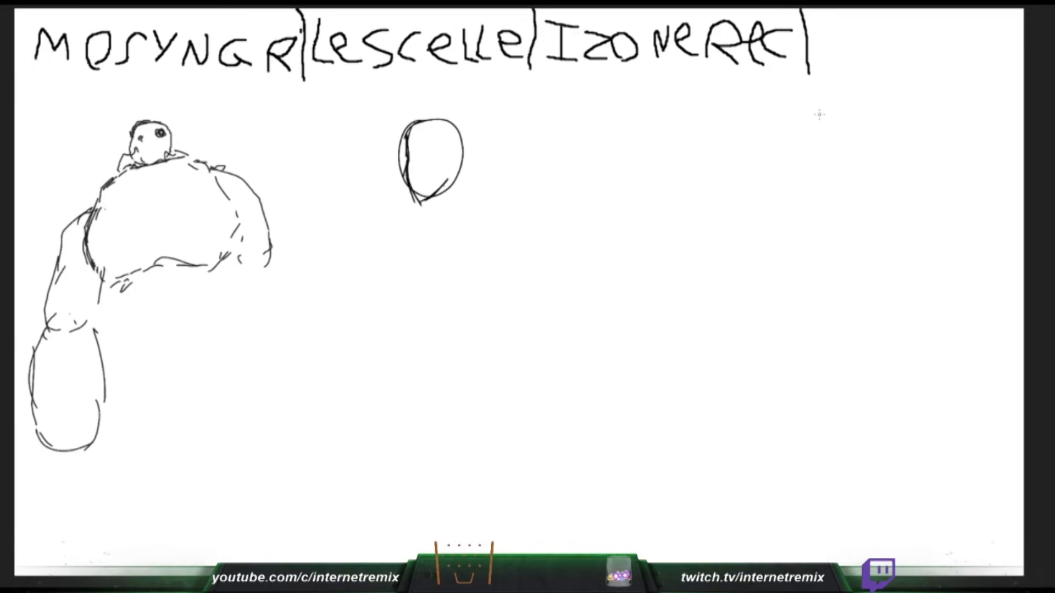
{"action": "mouse_move", "coordinate": [831, 63]}
{"action": "left_mouse_down"}
{"action": "mouse_move", "coordinate": [865, 52]}
{"action": "mouse_move", "coordinate": [880, 17]}
{"action": "left_mouse_up"}
{"action": "mouse_move", "coordinate": [917, 63]}
{"action": "left_mouse_down"}
{"action": "mouse_move", "coordinate": [906, 34]}
{"action": "mouse_move", "coordinate": [940, 44]}
{"action": "mouse_move", "coordinate": [952, 15]}
{"action": "mouse_move", "coordinate": [962, 57]}
{"action": "left_mouse_up"}
{"action": "mouse_move", "coordinate": [977, 15]}
{"action": "left_mouse_down"}
{"action": "mouse_move", "coordinate": [981, 52]}
{"action": "mouse_move", "coordinate": [1003, 19]}
{"action": "mouse_move", "coordinate": [1011, 55]}
{"action": "mouse_move", "coordinate": [1019, 36]}
{"action": "left_mouse_up"}
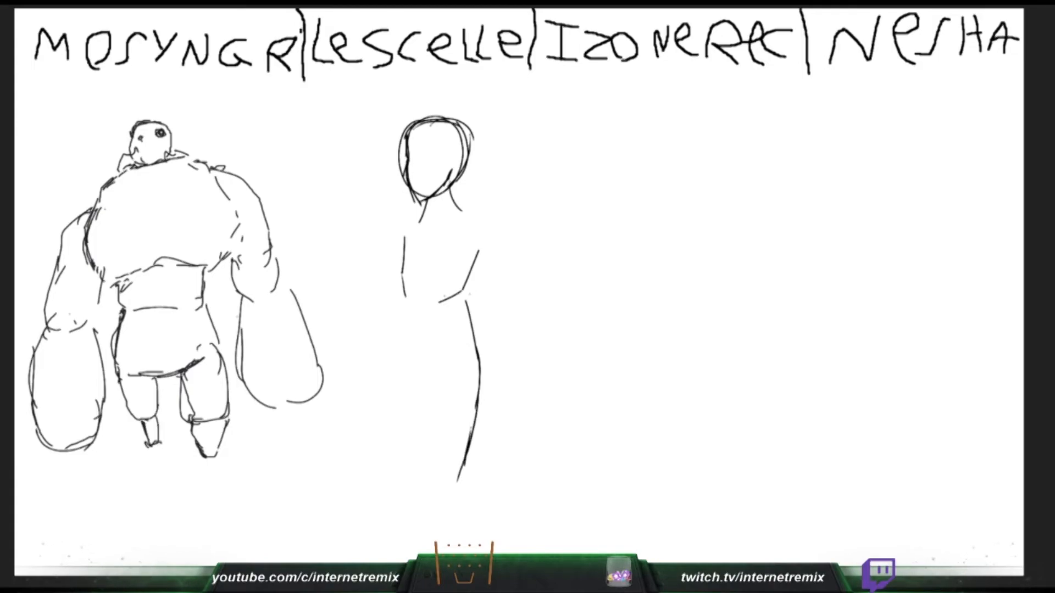
- Sketch the slim middle figure's lower leg lines and fill the hulking figure's chest with flat grey
{"action": "mouse_move", "coordinate": [438, 391]}
{"action": "left_mouse_down"}
{"action": "mouse_move", "coordinate": [422, 476]}
{"action": "mouse_move", "coordinate": [475, 511]}
{"action": "left_mouse_up"}
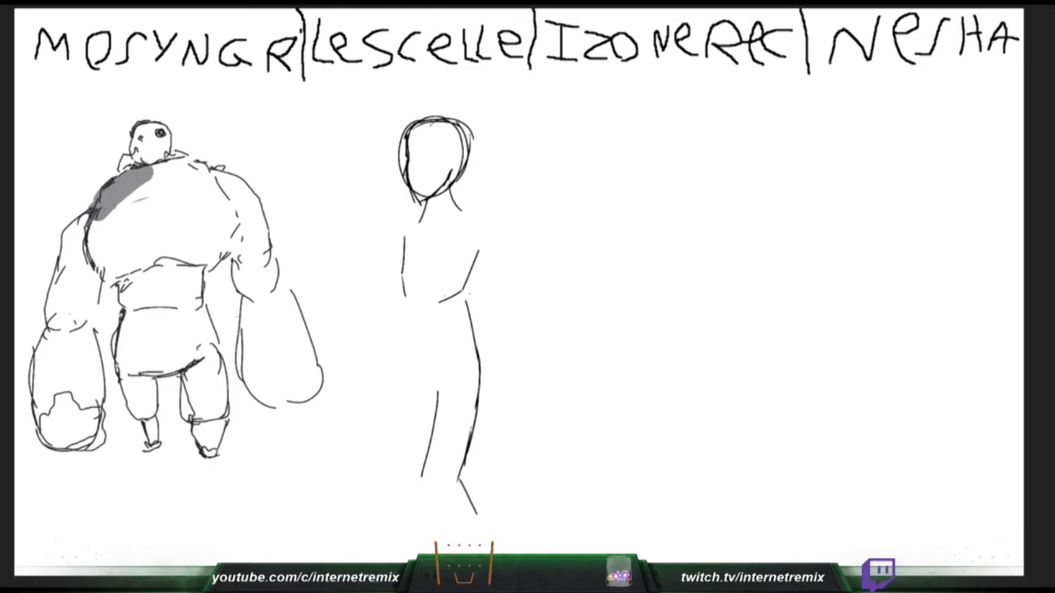
{"action": "key", "text": "ctrl+z"}
{"action": "left_click_drag", "start_coordinate": [459, 476], "coordinate": [468, 539]}
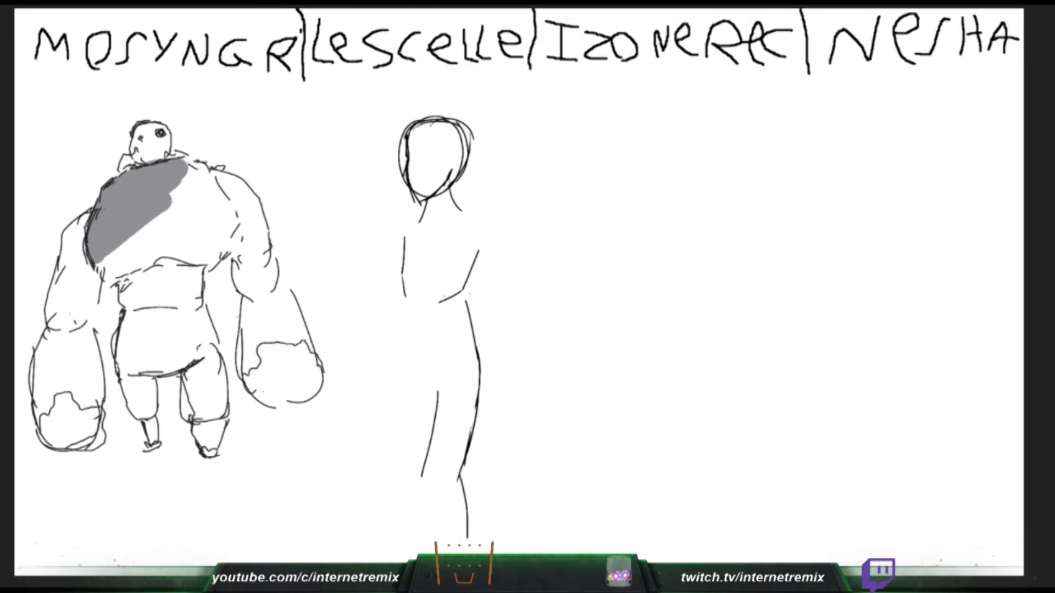
{"action": "mouse_move", "coordinate": [211, 255]}
{"action": "left_mouse_down"}
{"action": "mouse_move", "coordinate": [217, 182]}
{"action": "mouse_move", "coordinate": [190, 167]}
{"action": "mouse_move", "coordinate": [187, 217]}
{"action": "mouse_move", "coordinate": [201, 228]}
{"action": "left_mouse_up"}
{"action": "left_click_drag", "start_coordinate": [463, 499], "coordinate": [465, 554]}
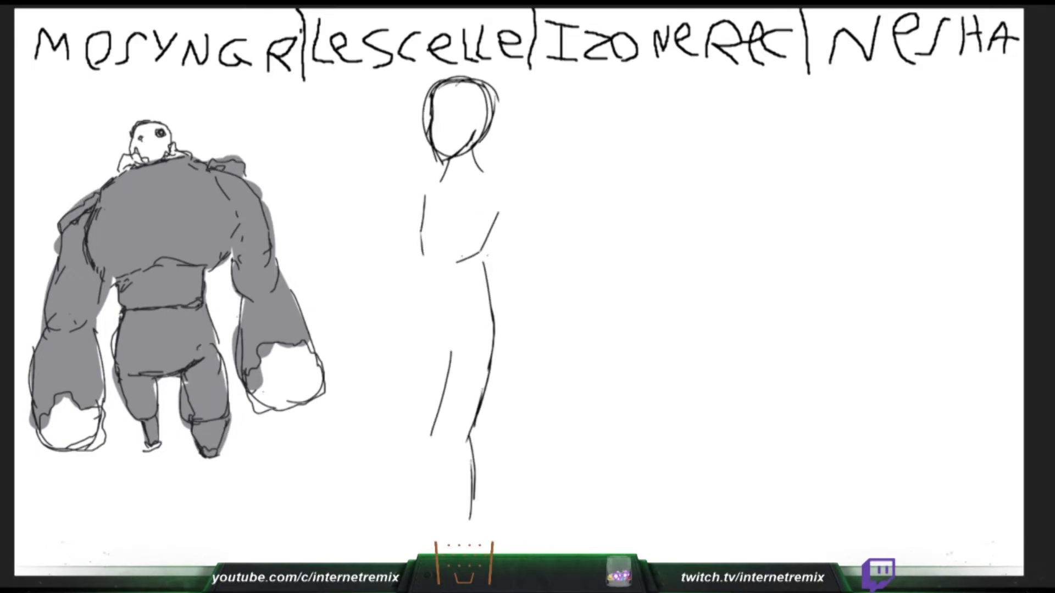
- Fill the hulking figure's fists and head with grey, and sketch the fringe and chin of a face beneath "IZONEREC"
{"action": "mouse_move", "coordinate": [257, 381]}
{"action": "left_mouse_down"}
{"action": "mouse_move", "coordinate": [297, 352]}
{"action": "mouse_move", "coordinate": [309, 392]}
{"action": "mouse_move", "coordinate": [316, 352]}
{"action": "left_mouse_up"}
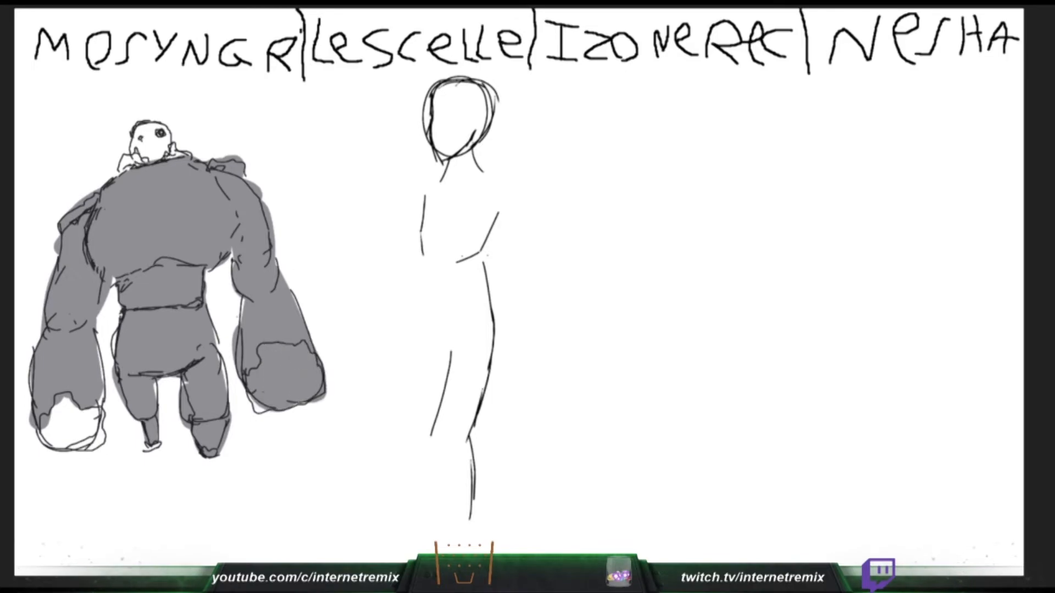
{"action": "left_click_drag", "start_coordinate": [254, 405], "coordinate": [269, 410]}
{"action": "mouse_move", "coordinate": [51, 415]}
{"action": "left_mouse_down"}
{"action": "mouse_move", "coordinate": [92, 440]}
{"action": "mouse_move", "coordinate": [103, 393]}
{"action": "left_mouse_up"}
{"action": "mouse_move", "coordinate": [122, 167]}
{"action": "left_mouse_down"}
{"action": "mouse_move", "coordinate": [144, 145]}
{"action": "mouse_move", "coordinate": [166, 144]}
{"action": "mouse_move", "coordinate": [155, 151]}
{"action": "left_mouse_up"}
{"action": "mouse_move", "coordinate": [637, 133]}
{"action": "left_mouse_down"}
{"action": "mouse_move", "coordinate": [651, 150]}
{"action": "mouse_move", "coordinate": [625, 166]}
{"action": "mouse_move", "coordinate": [630, 176]}
{"action": "mouse_move", "coordinate": [664, 196]}
{"action": "left_mouse_up"}
{"action": "mouse_move", "coordinate": [690, 174]}
{"action": "left_mouse_down"}
{"action": "mouse_move", "coordinate": [661, 199]}
{"action": "mouse_move", "coordinate": [669, 195]}
{"action": "left_mouse_up"}
- Brush a darker grey shadow across the hulking figure's waist just below the chest, undoing and repeating unsatisfactory strokes
{"action": "left_click_drag", "start_coordinate": [124, 288], "coordinate": [177, 285]}
{"action": "key", "text": "ctrl+z"}
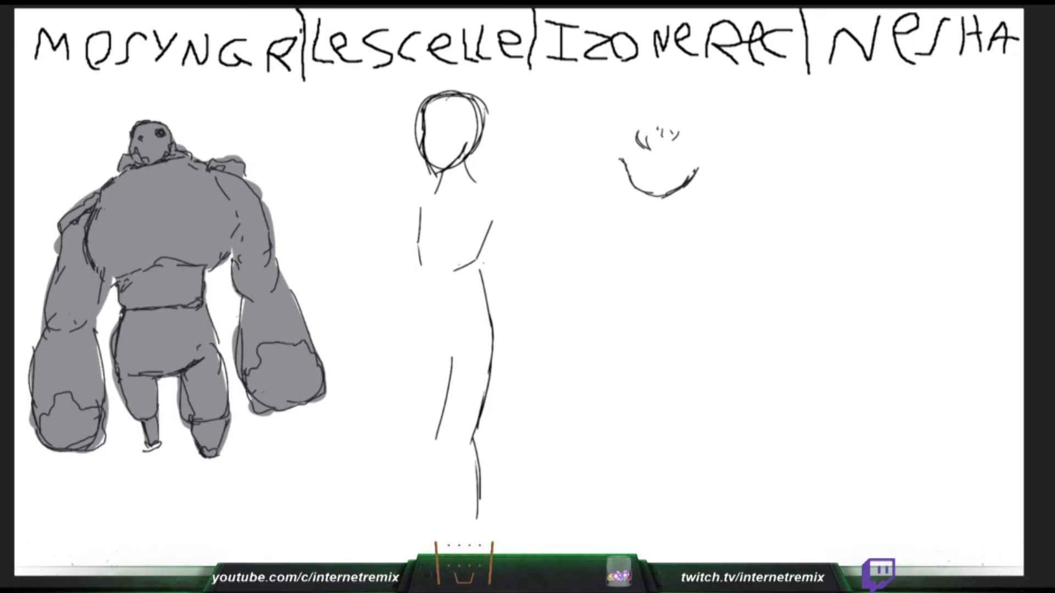
{"action": "left_click_drag", "start_coordinate": [125, 283], "coordinate": [193, 274]}
{"action": "key", "text": "ctrl+z"}
{"action": "mouse_move", "coordinate": [125, 286]}
{"action": "left_mouse_down"}
{"action": "mouse_move", "coordinate": [171, 270]}
{"action": "mouse_move", "coordinate": [201, 278]}
{"action": "left_mouse_up"}
{"action": "key", "text": "ctrl+z"}
{"action": "mouse_move", "coordinate": [127, 286]}
{"action": "left_mouse_down"}
{"action": "mouse_move", "coordinate": [165, 263]}
{"action": "mouse_move", "coordinate": [192, 274]}
{"action": "mouse_move", "coordinate": [132, 275]}
{"action": "left_mouse_up"}
- Shade the hulking figure's lower chest dark grey, and draw the face's left contour with a large side curl
{"action": "left_click_drag", "start_coordinate": [637, 135], "coordinate": [615, 165]}
{"action": "left_click_drag", "start_coordinate": [118, 264], "coordinate": [167, 213]}
{"action": "mouse_move", "coordinate": [621, 156]}
{"action": "left_mouse_down"}
{"action": "mouse_move", "coordinate": [612, 180]}
{"action": "mouse_move", "coordinate": [637, 187]}
{"action": "left_mouse_up"}
{"action": "key", "text": "ctrl+z"}
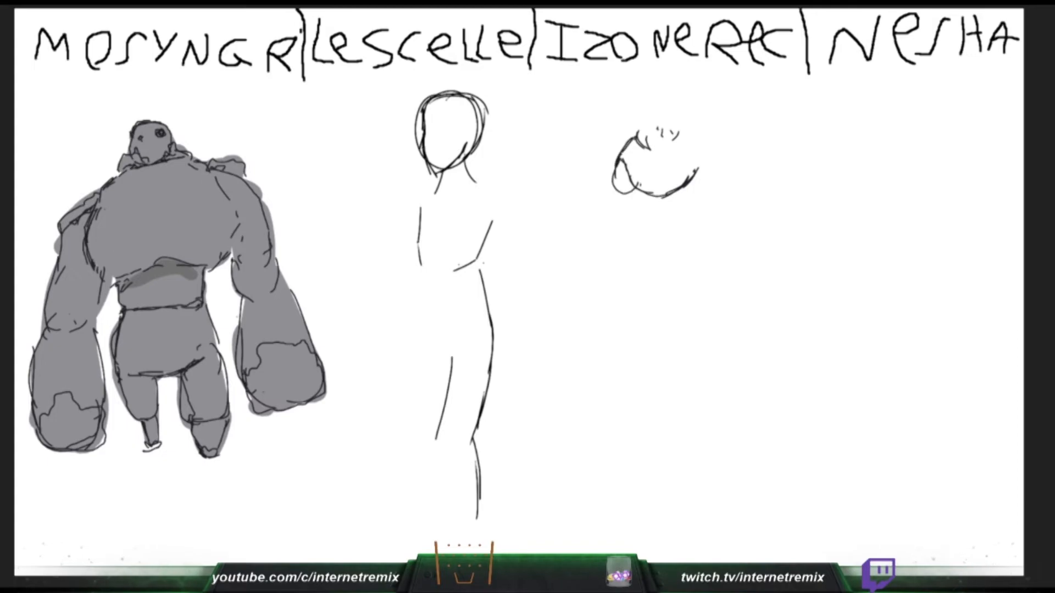
{"action": "left_click_drag", "start_coordinate": [105, 251], "coordinate": [148, 217]}
{"action": "left_click_drag", "start_coordinate": [642, 189], "coordinate": [606, 197]}
{"action": "left_click_drag", "start_coordinate": [149, 217], "coordinate": [209, 235]}
{"action": "left_click_drag", "start_coordinate": [603, 192], "coordinate": [601, 173]}
{"action": "key", "text": "ctrl+z"}
{"action": "mouse_move", "coordinate": [109, 254]}
{"action": "left_mouse_down"}
{"action": "mouse_move", "coordinate": [190, 235]}
{"action": "mouse_move", "coordinate": [214, 248]}
{"action": "mouse_move", "coordinate": [167, 231]}
{"action": "mouse_move", "coordinate": [118, 267]}
{"action": "left_mouse_up"}
{"action": "mouse_move", "coordinate": [118, 267]}
{"action": "left_mouse_down"}
{"action": "mouse_move", "coordinate": [195, 254]}
{"action": "mouse_move", "coordinate": [216, 262]}
{"action": "left_mouse_up"}
{"action": "left_click_drag", "start_coordinate": [626, 155], "coordinate": [639, 156]}
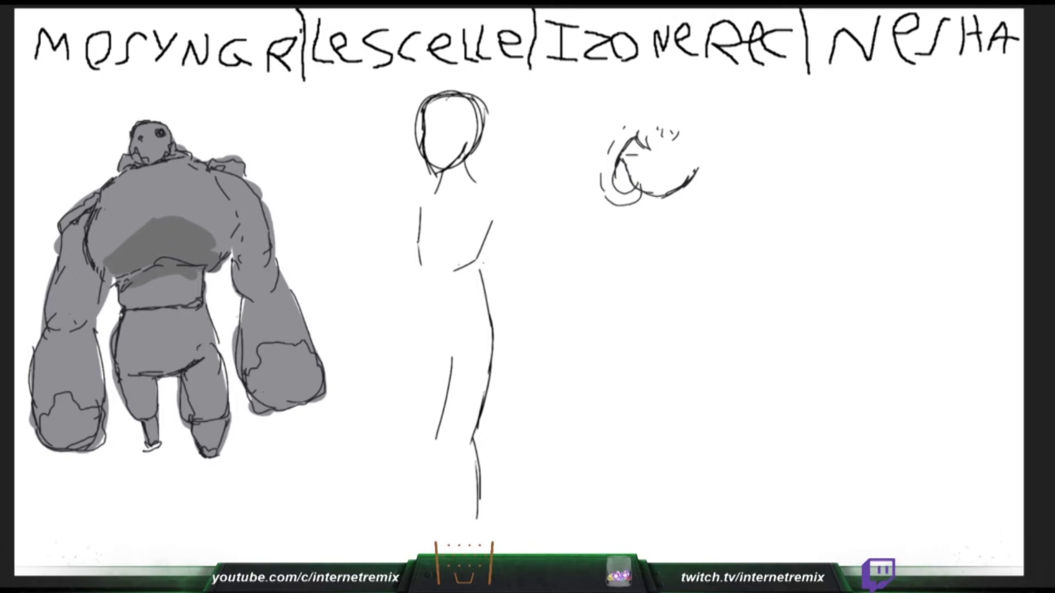
- Shade the hulking figure's waist edge and left leg dark grey, and draw the face's left eye and eyebrow
{"action": "left_click_drag", "start_coordinate": [146, 270], "coordinate": [116, 279]}
{"action": "left_click_drag", "start_coordinate": [628, 156], "coordinate": [643, 157]}
{"action": "left_click_drag", "start_coordinate": [116, 279], "coordinate": [114, 285]}
{"action": "left_click_drag", "start_coordinate": [625, 161], "coordinate": [645, 163]}
{"action": "left_click_drag", "start_coordinate": [125, 379], "coordinate": [156, 382]}
{"action": "left_click_drag", "start_coordinate": [635, 161], "coordinate": [640, 167]}
{"action": "mouse_move", "coordinate": [156, 381]}
{"action": "left_mouse_down"}
{"action": "mouse_move", "coordinate": [134, 409]}
{"action": "mouse_move", "coordinate": [152, 393]}
{"action": "mouse_move", "coordinate": [153, 439]}
{"action": "left_mouse_up"}
{"action": "left_click_drag", "start_coordinate": [629, 166], "coordinate": [636, 168]}
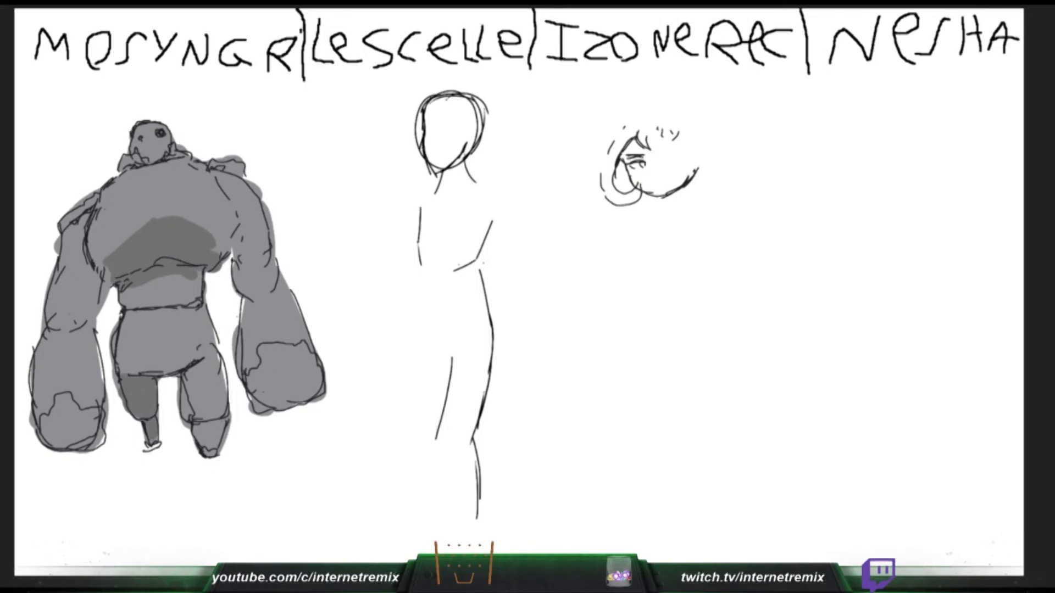
- Shade the hulking figure's right shin and upper thigh dark grey, and draw the face's right eye and eyebrow
{"action": "left_click_drag", "start_coordinate": [195, 423], "coordinate": [223, 431]}
{"action": "left_click_drag", "start_coordinate": [666, 154], "coordinate": [678, 152]}
{"action": "mouse_move", "coordinate": [225, 417]}
{"action": "left_mouse_down"}
{"action": "mouse_move", "coordinate": [204, 450]}
{"action": "mouse_move", "coordinate": [219, 434]}
{"action": "left_mouse_up"}
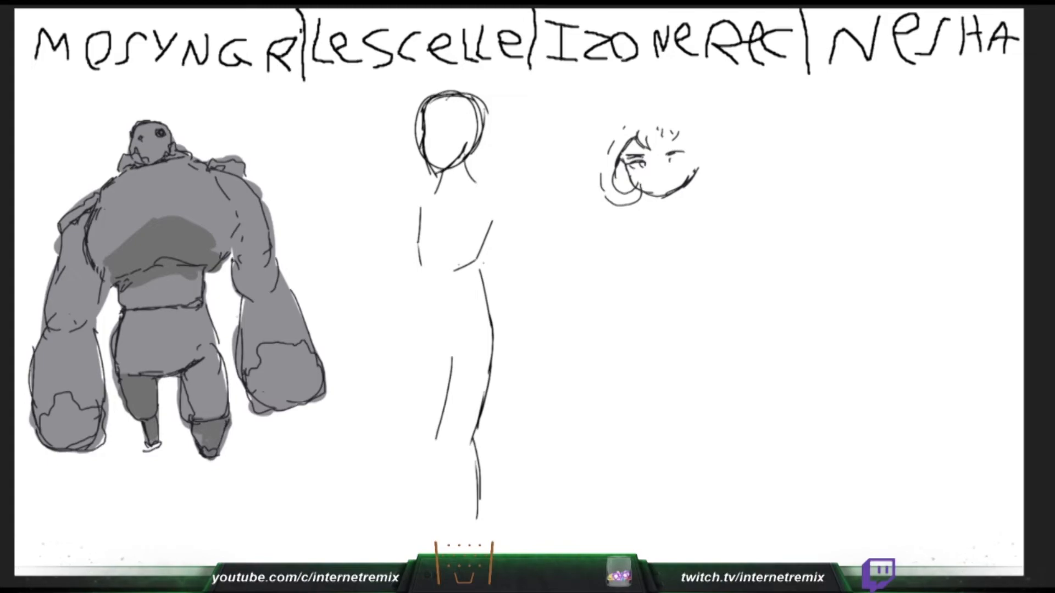
{"action": "mouse_move", "coordinate": [182, 379]}
{"action": "left_mouse_down"}
{"action": "mouse_move", "coordinate": [212, 363]}
{"action": "mouse_move", "coordinate": [182, 384]}
{"action": "left_mouse_up"}
{"action": "left_click_drag", "start_coordinate": [674, 159], "coordinate": [675, 164]}
{"action": "key", "text": "ctrl+z"}
{"action": "left_click_drag", "start_coordinate": [183, 378], "coordinate": [211, 362]}
{"action": "left_click_drag", "start_coordinate": [680, 160], "coordinate": [675, 164]}
{"action": "mouse_move", "coordinate": [212, 362]}
{"action": "left_mouse_down"}
{"action": "mouse_move", "coordinate": [186, 395]}
{"action": "mouse_move", "coordinate": [186, 415]}
{"action": "left_mouse_up"}
{"action": "left_click_drag", "start_coordinate": [437, 355], "coordinate": [429, 417]}
{"action": "left_click_drag", "start_coordinate": [185, 415], "coordinate": [190, 420]}
{"action": "key", "text": "ctrl+z"}
{"action": "left_click_drag", "start_coordinate": [197, 449], "coordinate": [200, 457]}
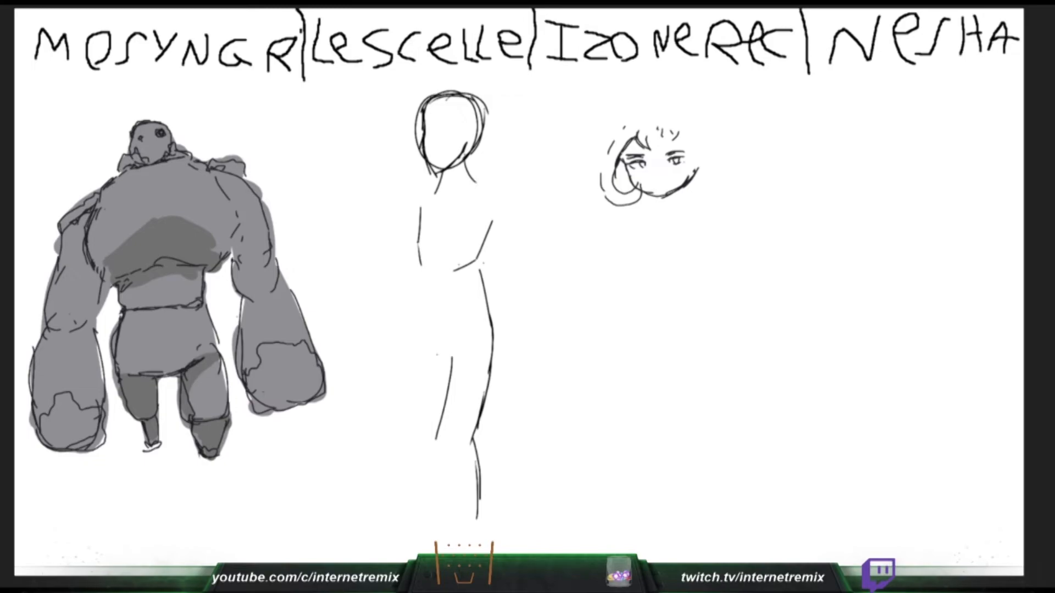
- Extend the slim figure's back line below the waist, and shade the hulking figure's right elbow dark grey
{"action": "left_click_drag", "start_coordinate": [421, 265], "coordinate": [423, 330]}
{"action": "key", "text": "ctrl+z"}
{"action": "mouse_move", "coordinate": [257, 305]}
{"action": "left_mouse_down"}
{"action": "mouse_move", "coordinate": [238, 292]}
{"action": "mouse_move", "coordinate": [259, 302]}
{"action": "left_mouse_up"}
{"action": "left_click_drag", "start_coordinate": [421, 265], "coordinate": [423, 329]}
{"action": "mouse_move", "coordinate": [258, 302]}
{"action": "left_mouse_down"}
{"action": "mouse_move", "coordinate": [233, 269]}
{"action": "mouse_move", "coordinate": [274, 268]}
{"action": "mouse_move", "coordinate": [262, 296]}
{"action": "mouse_move", "coordinate": [279, 287]}
{"action": "left_mouse_up"}
{"action": "key", "text": "ctrl+z"}
{"action": "left_click_drag", "start_coordinate": [421, 263], "coordinate": [424, 284]}
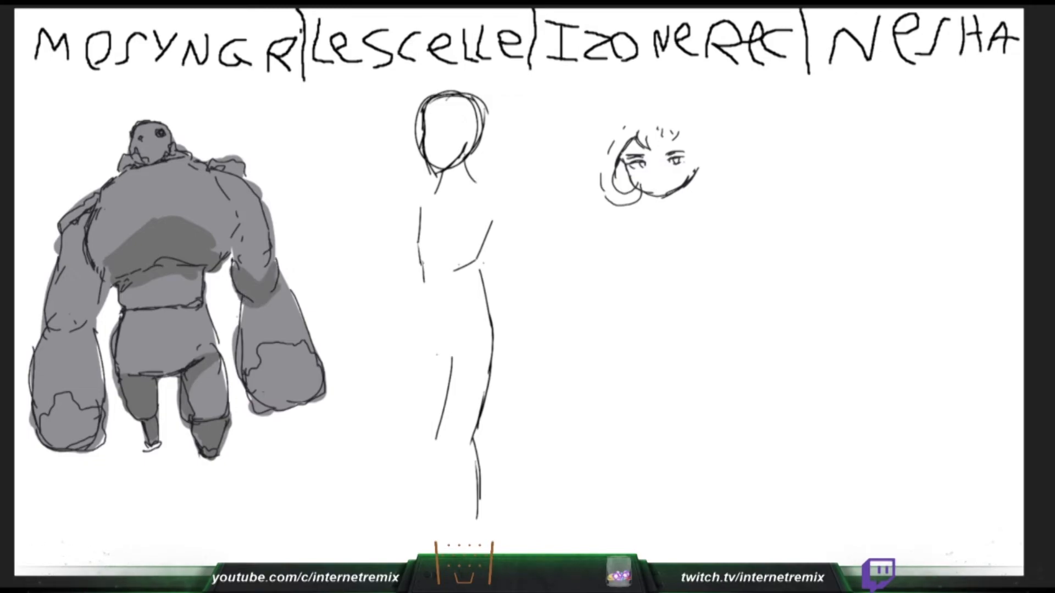
- Shade the hulking figure's right forearm and both inner upper arms, and draw the slim figure's hip and near shin lines
{"action": "left_click_drag", "start_coordinate": [250, 306], "coordinate": [241, 369]}
{"action": "left_click_drag", "start_coordinate": [422, 265], "coordinate": [419, 330]}
{"action": "mouse_move", "coordinate": [241, 370]}
{"action": "left_mouse_down"}
{"action": "mouse_move", "coordinate": [259, 309]}
{"action": "mouse_move", "coordinate": [288, 301]}
{"action": "left_mouse_up"}
{"action": "left_click_drag", "start_coordinate": [422, 314], "coordinate": [415, 353]}
{"action": "left_click_drag", "start_coordinate": [288, 301], "coordinate": [309, 340]}
{"action": "left_click_drag", "start_coordinate": [438, 440], "coordinate": [447, 508]}
{"action": "mouse_move", "coordinate": [222, 185]}
{"action": "left_mouse_down"}
{"action": "mouse_move", "coordinate": [241, 248]}
{"action": "mouse_move", "coordinate": [233, 269]}
{"action": "left_mouse_up"}
{"action": "mouse_move", "coordinate": [87, 206]}
{"action": "left_mouse_down"}
{"action": "mouse_move", "coordinate": [84, 266]}
{"action": "mouse_move", "coordinate": [102, 297]}
{"action": "left_mouse_up"}
- Draw a round curl at the right side of the face, and add dark shadow around the hulking figure's left elbow
{"action": "left_click_drag", "start_coordinate": [684, 139], "coordinate": [702, 159]}
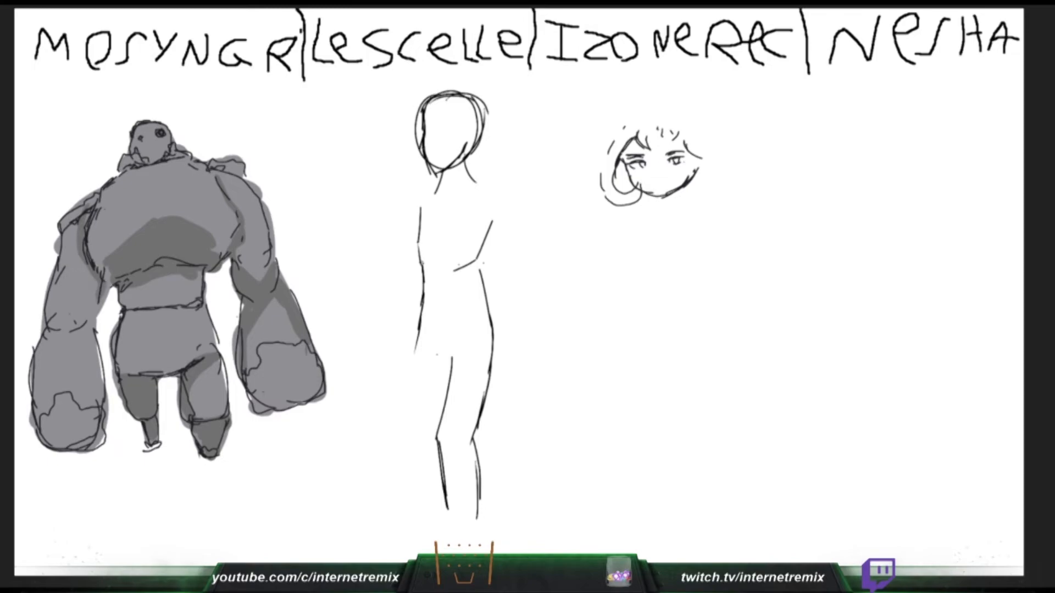
{"action": "left_click_drag", "start_coordinate": [102, 297], "coordinate": [98, 315]}
{"action": "left_click_drag", "start_coordinate": [683, 140], "coordinate": [702, 137]}
{"action": "left_click_drag", "start_coordinate": [55, 315], "coordinate": [44, 330]}
{"action": "left_click_drag", "start_coordinate": [674, 138], "coordinate": [698, 130]}
{"action": "left_click_drag", "start_coordinate": [46, 328], "coordinate": [89, 330]}
{"action": "left_click_drag", "start_coordinate": [681, 136], "coordinate": [716, 162]}
{"action": "left_click_drag", "start_coordinate": [89, 330], "coordinate": [98, 309]}
- Draw the slim figure's near ankle, begin a hair lock beside the face's neck, and shade the hulking figure's left forearm
{"action": "left_click_drag", "start_coordinate": [448, 510], "coordinate": [442, 530]}
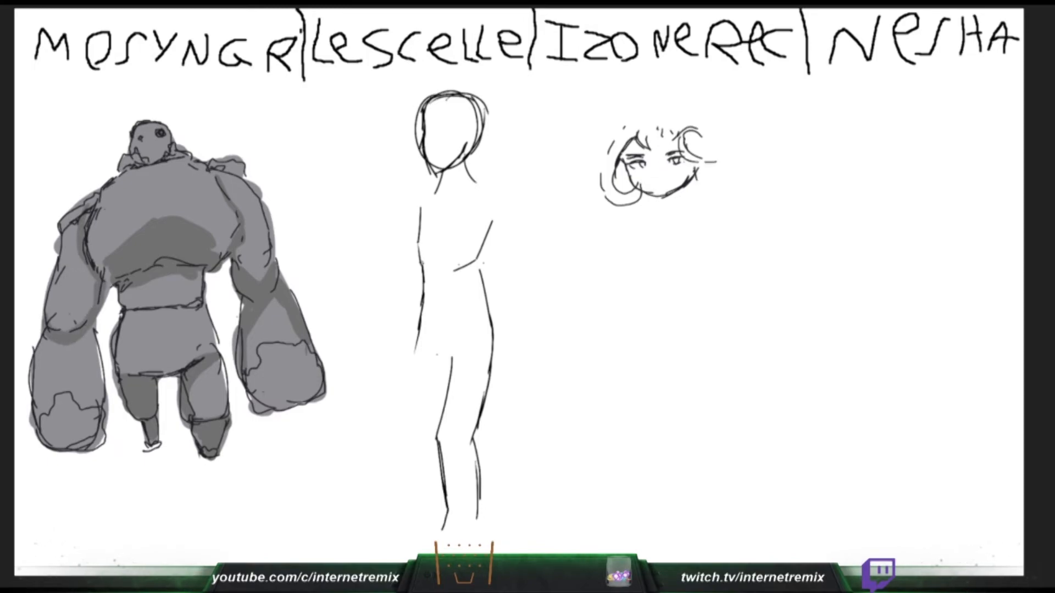
{"action": "left_click_drag", "start_coordinate": [54, 330], "coordinate": [72, 318]}
{"action": "left_click_drag", "start_coordinate": [448, 513], "coordinate": [440, 538]}
{"action": "left_click_drag", "start_coordinate": [692, 182], "coordinate": [697, 228]}
{"action": "left_click_drag", "start_coordinate": [442, 533], "coordinate": [441, 554]}
{"action": "left_click_drag", "start_coordinate": [698, 228], "coordinate": [717, 224]}
{"action": "left_click_drag", "start_coordinate": [89, 331], "coordinate": [103, 390]}
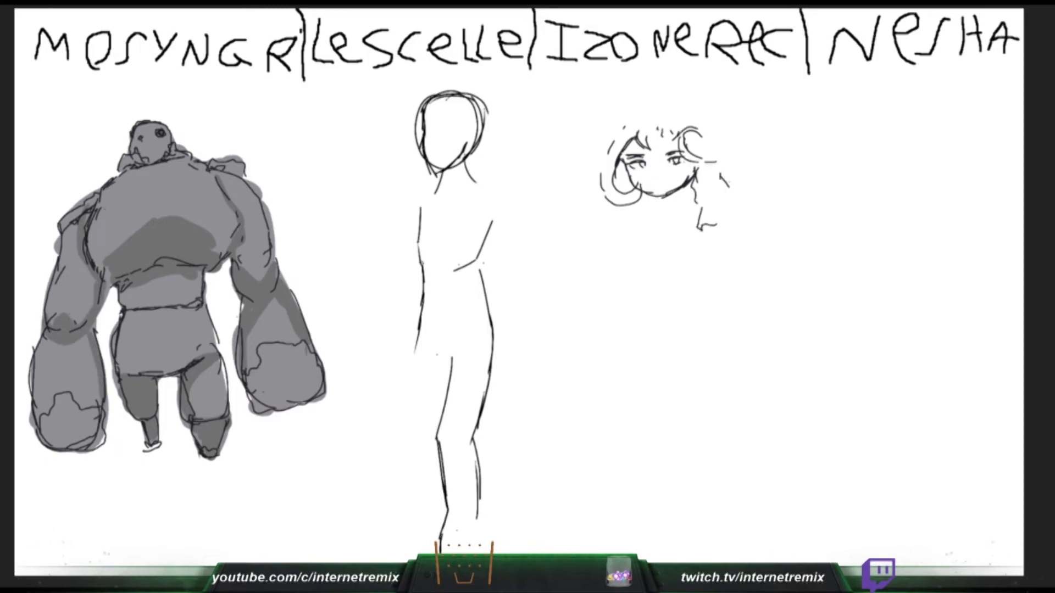
- Draw the hair lock's outer edge and the slim figure's near foot, and shade the hulking figure's left fist dark grey
{"action": "left_click_drag", "start_coordinate": [727, 183], "coordinate": [760, 227]}
{"action": "left_click_drag", "start_coordinate": [456, 531], "coordinate": [451, 554]}
{"action": "left_click_drag", "start_coordinate": [40, 428], "coordinate": [99, 434]}
{"action": "left_click_drag", "start_coordinate": [703, 134], "coordinate": [708, 142]}
{"action": "left_click_drag", "start_coordinate": [66, 438], "coordinate": [91, 427]}
{"action": "key", "text": "ctrl+z"}
{"action": "left_click_drag", "start_coordinate": [462, 553], "coordinate": [479, 543]}
{"action": "mouse_move", "coordinate": [41, 429]}
{"action": "left_mouse_down"}
{"action": "mouse_move", "coordinate": [96, 431]}
{"action": "mouse_move", "coordinate": [75, 431]}
{"action": "mouse_move", "coordinate": [82, 427]}
{"action": "left_mouse_up"}
{"action": "left_click_drag", "start_coordinate": [476, 520], "coordinate": [478, 540]}
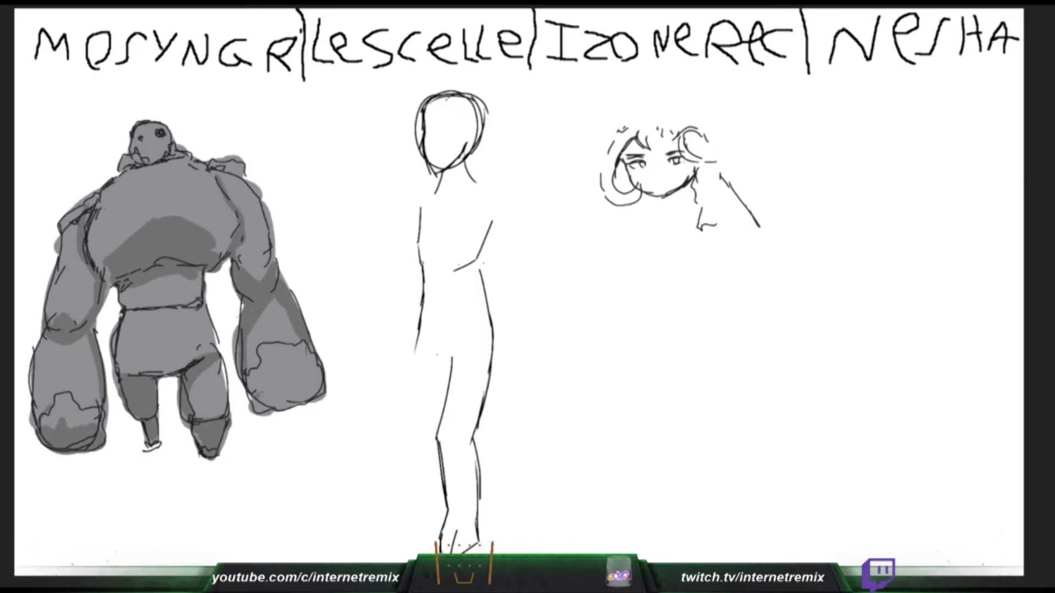
- Shade the hulking figure's right fist, outline the top of the face's hair, and sketch the slim figure's far leg
{"action": "left_click_drag", "start_coordinate": [296, 391], "coordinate": [261, 398]}
{"action": "left_click_drag", "start_coordinate": [650, 107], "coordinate": [621, 132]}
{"action": "left_click_drag", "start_coordinate": [624, 110], "coordinate": [615, 122]}
{"action": "left_click_drag", "start_coordinate": [261, 398], "coordinate": [280, 388]}
{"action": "left_click_drag", "start_coordinate": [644, 103], "coordinate": [624, 109]}
{"action": "left_click_drag", "start_coordinate": [416, 351], "coordinate": [407, 421]}
{"action": "left_click_drag", "start_coordinate": [269, 362], "coordinate": [305, 379]}
{"action": "mouse_move", "coordinate": [623, 112]}
{"action": "left_mouse_down"}
{"action": "mouse_move", "coordinate": [616, 120]}
{"action": "mouse_move", "coordinate": [663, 109]}
{"action": "left_mouse_up"}
{"action": "left_click_drag", "start_coordinate": [406, 421], "coordinate": [422, 493]}
{"action": "left_click_drag", "start_coordinate": [667, 105], "coordinate": [691, 126]}
{"action": "left_click_drag", "start_coordinate": [419, 495], "coordinate": [408, 561]}
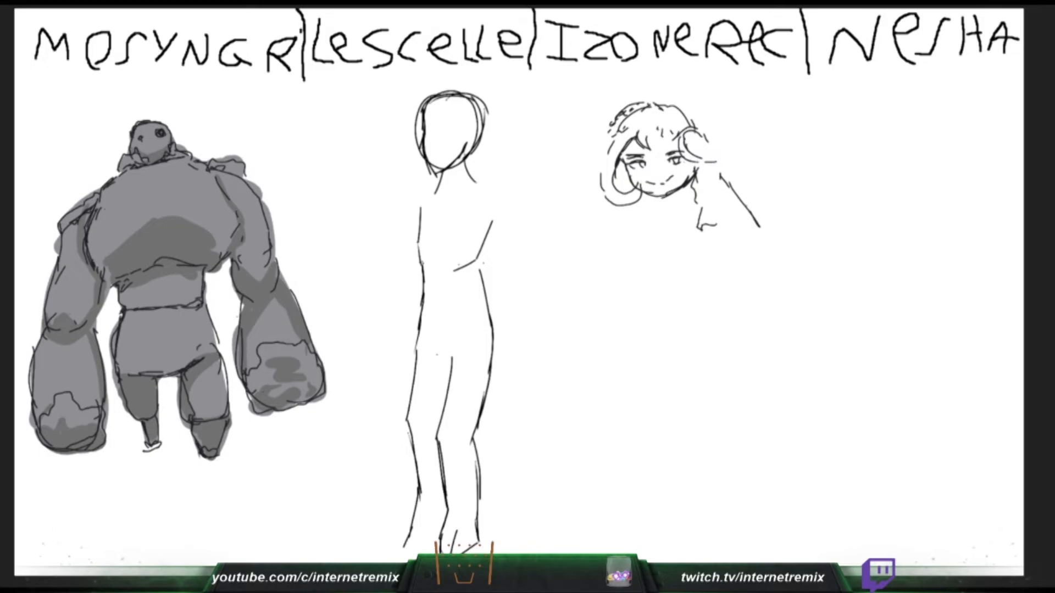
- Undo the far leg's lower outline and redraw it further out, and add an outer braid line over the face's hair
{"action": "key", "text": "ctrl+z"}
{"action": "key", "text": "ctrl+z"}
{"action": "key", "text": "ctrl+z"}
{"action": "key", "text": "ctrl+z"}
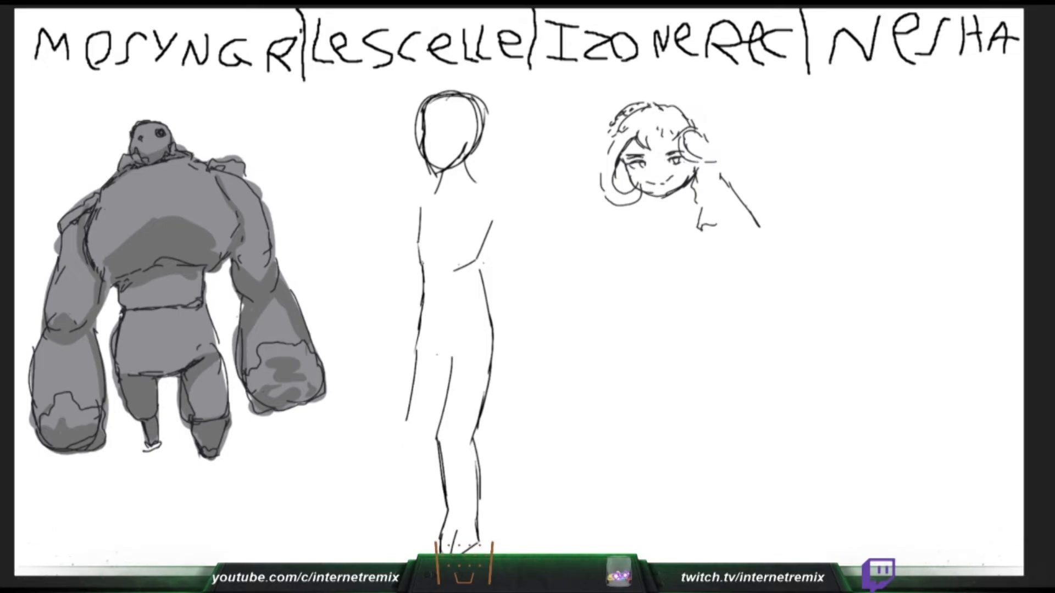
{"action": "left_click_drag", "start_coordinate": [418, 346], "coordinate": [401, 424]}
{"action": "left_click_drag", "start_coordinate": [660, 103], "coordinate": [672, 106]}
{"action": "left_click_drag", "start_coordinate": [400, 407], "coordinate": [403, 466]}
{"action": "left_click_drag", "start_coordinate": [659, 101], "coordinate": [678, 102]}
{"action": "left_click_drag", "start_coordinate": [399, 432], "coordinate": [405, 476]}
{"action": "left_click_drag", "start_coordinate": [661, 101], "coordinate": [710, 126]}
{"action": "left_click_drag", "start_coordinate": [404, 467], "coordinate": [399, 507]}
{"action": "left_click_drag", "start_coordinate": [690, 107], "coordinate": [710, 139]}
{"action": "left_click_drag", "start_coordinate": [400, 494], "coordinate": [396, 519]}
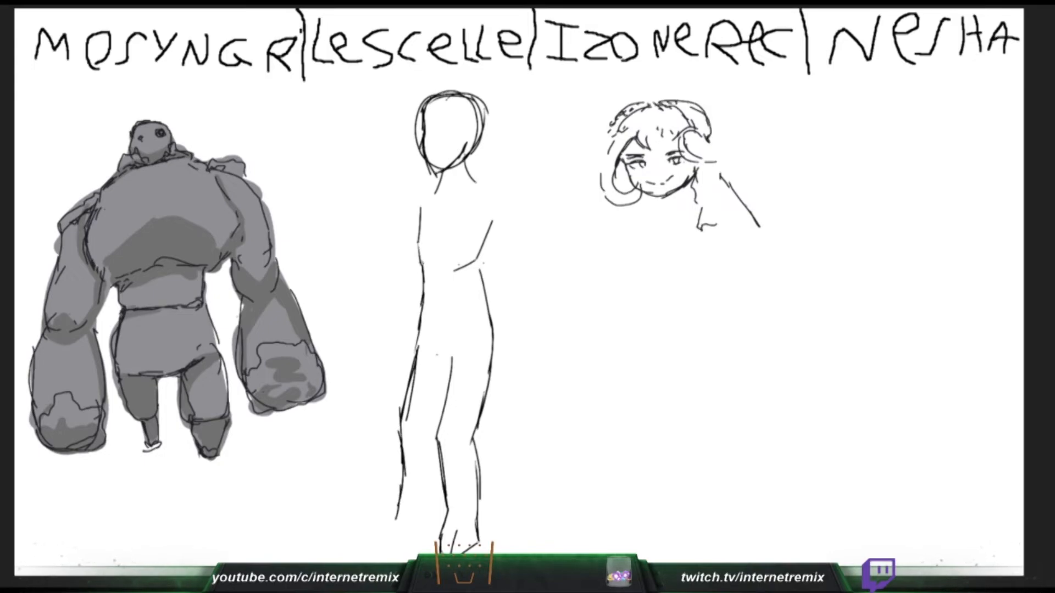
- Draw the curl beside the face's right temple, try a far foot outline, and touch up the hulking figure's right thigh
{"action": "left_click_drag", "start_coordinate": [698, 136], "coordinate": [716, 137]}
{"action": "left_click_drag", "start_coordinate": [396, 518], "coordinate": [404, 545]}
{"action": "left_click_drag", "start_coordinate": [403, 544], "coordinate": [422, 521]}
{"action": "mouse_move", "coordinate": [711, 127]}
{"action": "left_mouse_down"}
{"action": "mouse_move", "coordinate": [730, 145]}
{"action": "mouse_move", "coordinate": [709, 157]}
{"action": "mouse_move", "coordinate": [724, 149]}
{"action": "left_mouse_up"}
{"action": "key", "text": "ctrl+z"}
{"action": "key", "text": "ctrl+z"}
{"action": "left_click_drag", "start_coordinate": [212, 349], "coordinate": [193, 360]}
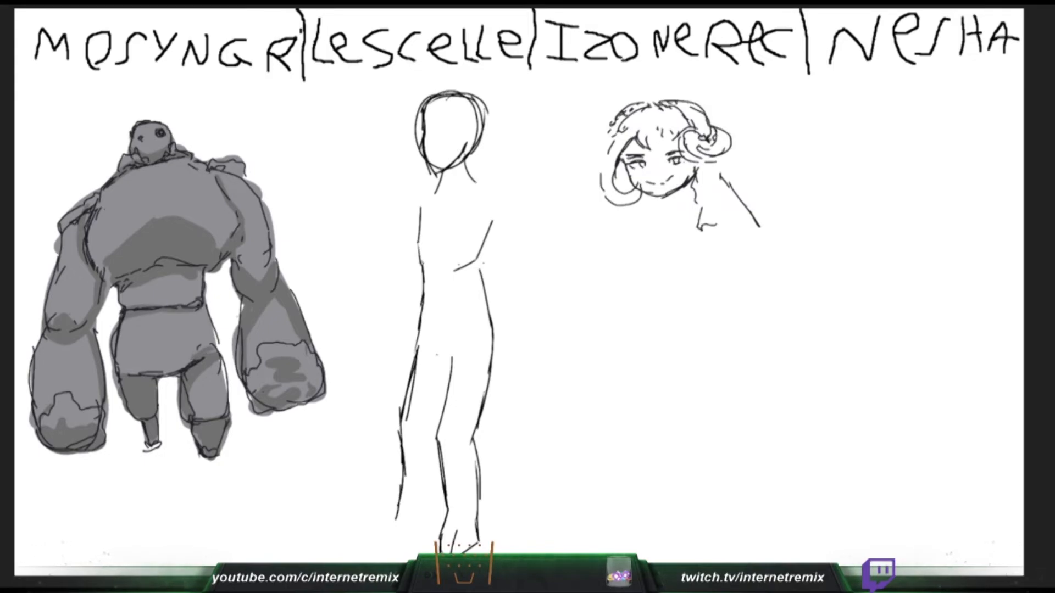
- Draw the slim figure's far foot, the face's pointed horn tip and left hair edge, and touch up the hulking figure's hips
{"action": "left_click_drag", "start_coordinate": [399, 505], "coordinate": [392, 544]}
{"action": "left_click_drag", "start_coordinate": [706, 115], "coordinate": [729, 109]}
{"action": "left_click_drag", "start_coordinate": [729, 108], "coordinate": [715, 124]}
{"action": "left_click_drag", "start_coordinate": [193, 357], "coordinate": [212, 347]}
{"action": "key", "text": "ctrl+z"}
{"action": "left_click_drag", "start_coordinate": [387, 528], "coordinate": [416, 532]}
{"action": "left_click_drag", "start_coordinate": [616, 126], "coordinate": [603, 144]}
{"action": "mouse_move", "coordinate": [197, 356]}
{"action": "left_mouse_down"}
{"action": "mouse_move", "coordinate": [210, 346]}
{"action": "mouse_move", "coordinate": [184, 367]}
{"action": "left_mouse_up"}
{"action": "left_click_drag", "start_coordinate": [611, 138], "coordinate": [600, 175]}
{"action": "left_click_drag", "start_coordinate": [417, 533], "coordinate": [419, 511]}
{"action": "left_click_drag", "start_coordinate": [119, 320], "coordinate": [114, 370]}
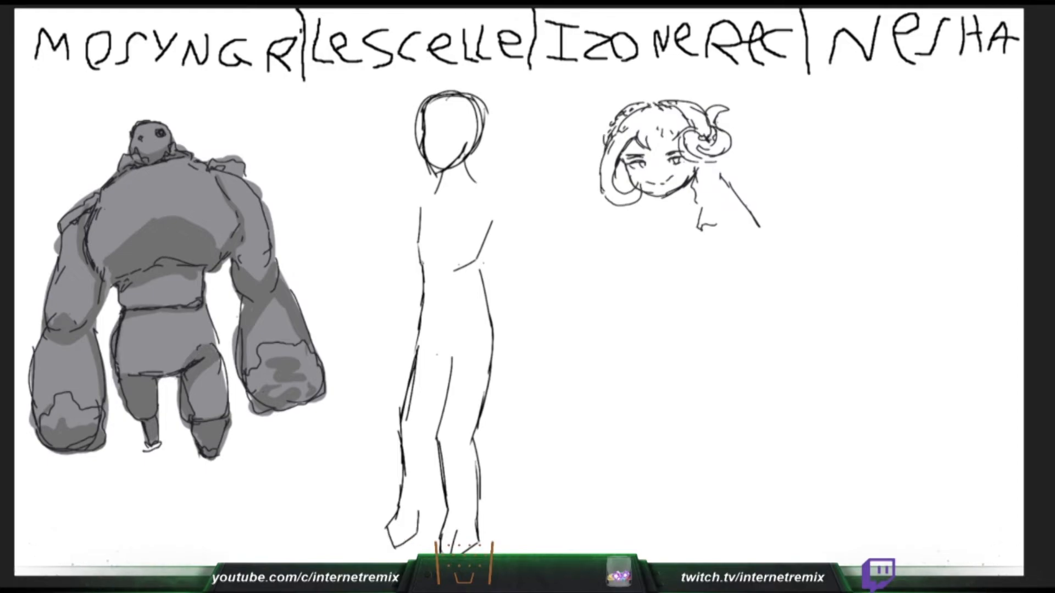
- Draw the inner line of the slim figure's far leg, shade the hulking figure's head, and connect the right hair lock
{"action": "left_click_drag", "start_coordinate": [419, 515], "coordinate": [438, 439]}
{"action": "left_click_drag", "start_coordinate": [436, 458], "coordinate": [439, 437]}
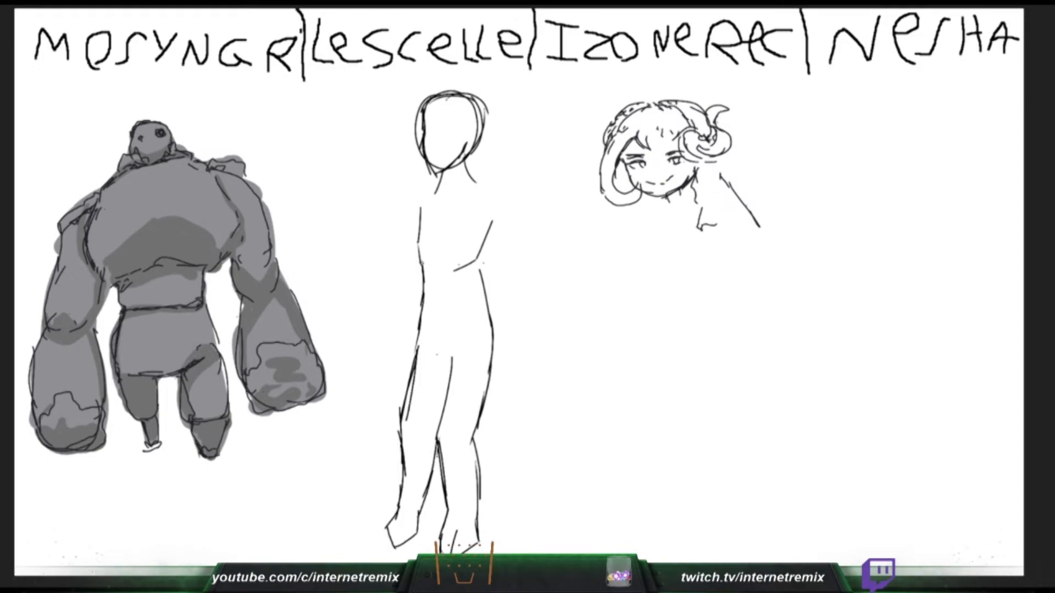
{"action": "key", "text": "ctrl+z"}
{"action": "left_click_drag", "start_coordinate": [136, 134], "coordinate": [161, 126]}
{"action": "left_click_drag", "start_coordinate": [717, 163], "coordinate": [734, 188]}
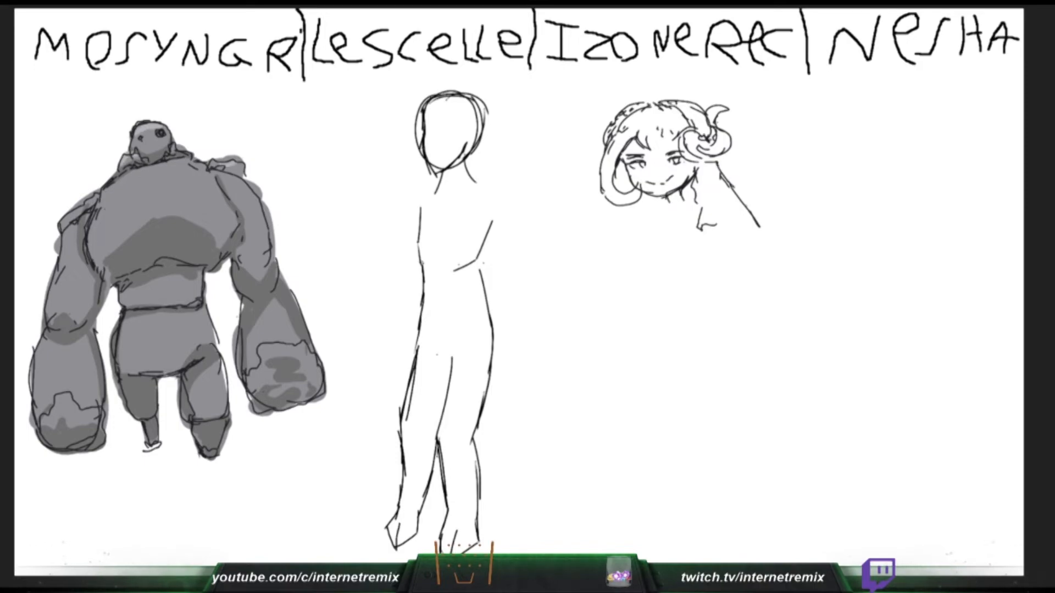
- Draw the jagged lower end of the right hair lock, and try strokes on the hulking and slim figures' right shoulders
{"action": "left_click_drag", "start_coordinate": [716, 226], "coordinate": [743, 242]}
{"action": "left_click_drag", "start_coordinate": [232, 183], "coordinate": [261, 206]}
{"action": "left_click_drag", "start_coordinate": [473, 180], "coordinate": [499, 192]}
{"action": "key", "text": "ctrl+z"}
{"action": "left_click_drag", "start_coordinate": [234, 179], "coordinate": [258, 196]}
{"action": "key", "text": "ctrl+z"}
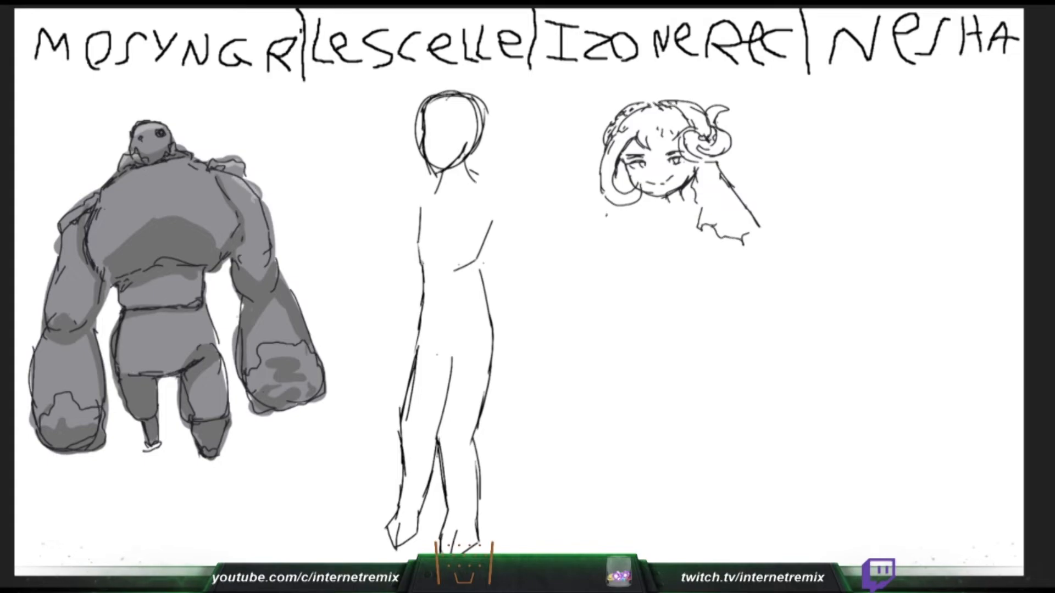
- Draw the slim figure's sloping shoulder and outer arm line, and sketch the left hair lock and collar beneath the face
{"action": "left_click_drag", "start_coordinate": [471, 170], "coordinate": [511, 188]}
{"action": "left_click_drag", "start_coordinate": [611, 205], "coordinate": [605, 251]}
{"action": "key", "text": "ctrl+z"}
{"action": "key", "text": "ctrl+z"}
{"action": "left_click_drag", "start_coordinate": [233, 179], "coordinate": [255, 204]}
{"action": "left_click_drag", "start_coordinate": [603, 251], "coordinate": [628, 248]}
{"action": "left_click_drag", "start_coordinate": [472, 180], "coordinate": [521, 196]}
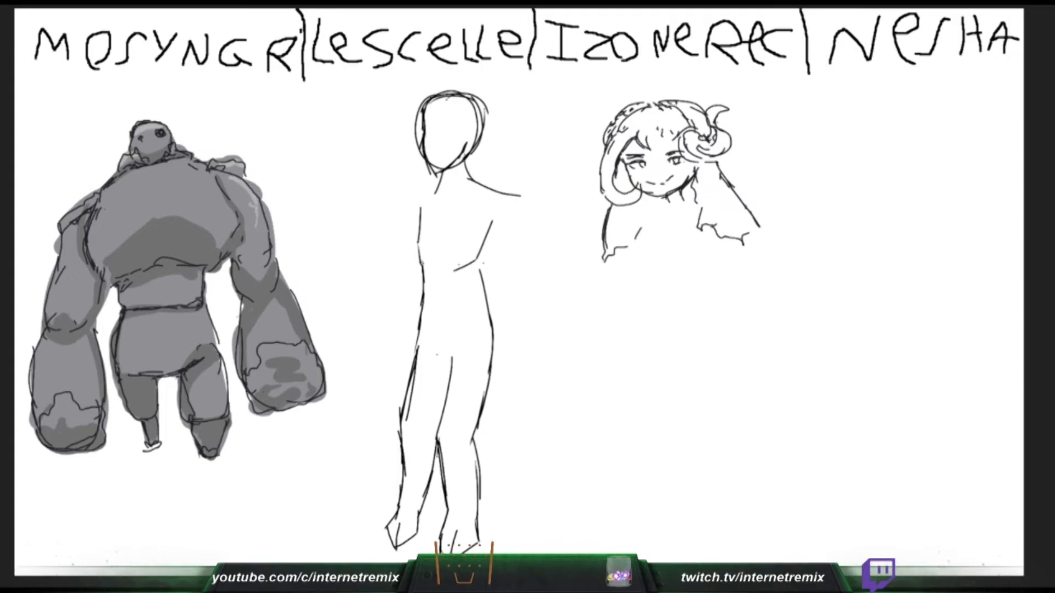
{"action": "key", "text": "ctrl+z"}
{"action": "left_click_drag", "start_coordinate": [647, 232], "coordinate": [655, 227]}
{"action": "mouse_move", "coordinate": [477, 184]}
{"action": "left_mouse_down"}
{"action": "mouse_move", "coordinate": [518, 210]}
{"action": "mouse_move", "coordinate": [536, 279]}
{"action": "left_mouse_up"}
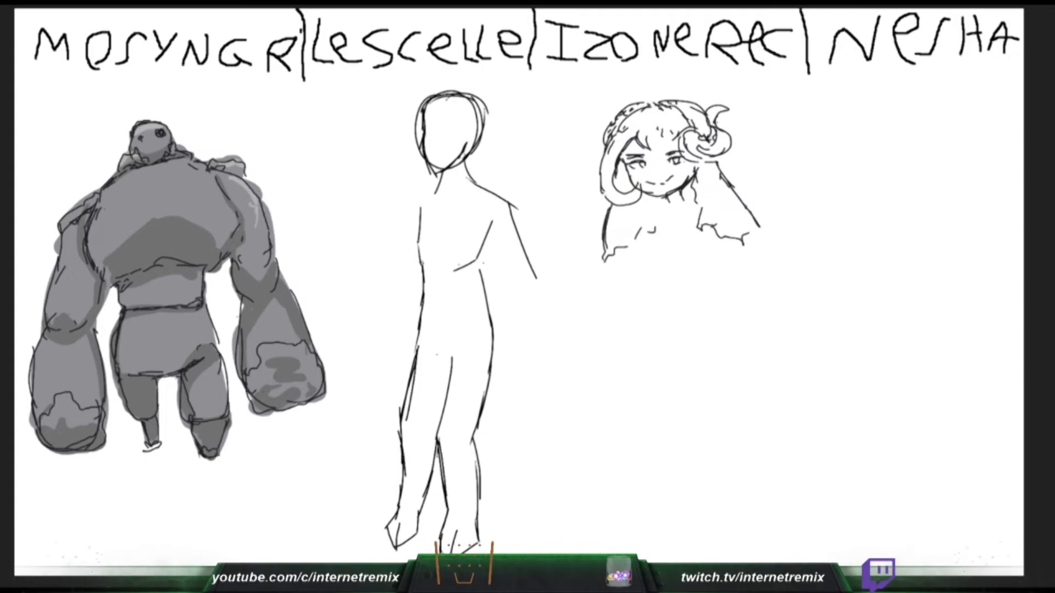
- Undo the slim figure's shoulder and outer arm lines, and highlight the hulking figure's right shoulder in light grey
{"action": "key", "text": "ctrl+z"}
{"action": "key", "text": "ctrl+z"}
{"action": "key", "text": "ctrl+z"}
{"action": "left_click_drag", "start_coordinate": [227, 179], "coordinate": [259, 208]}
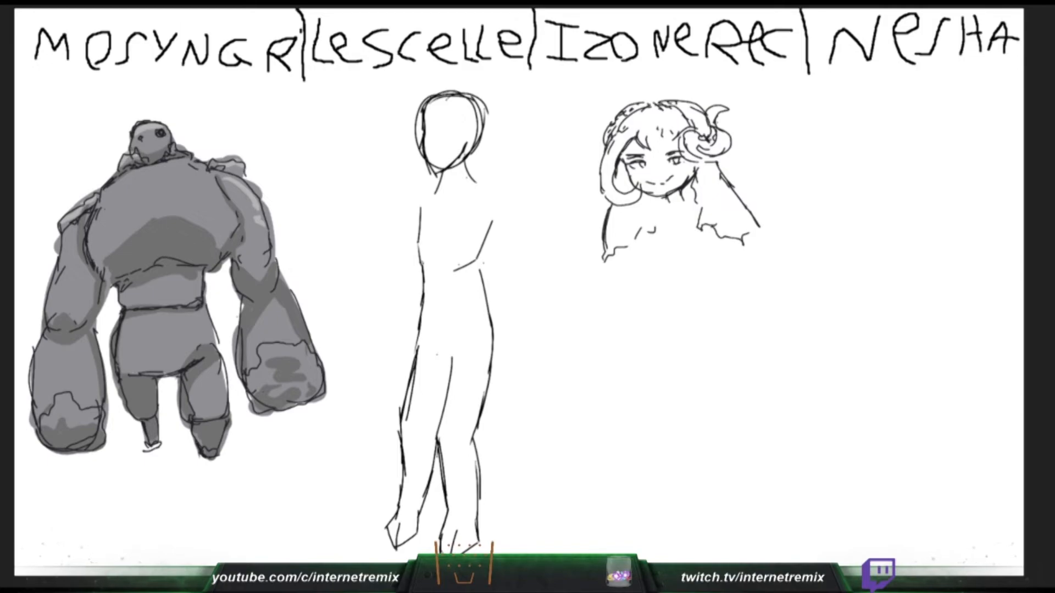
- Paint light grey highlights along the top edge and both sides of the hulking figure's chest
{"action": "left_click_drag", "start_coordinate": [102, 202], "coordinate": [148, 167]}
{"action": "key", "text": "ctrl+z"}
{"action": "mouse_move", "coordinate": [103, 199]}
{"action": "left_mouse_down"}
{"action": "mouse_move", "coordinate": [145, 169]}
{"action": "mouse_move", "coordinate": [201, 165]}
{"action": "mouse_move", "coordinate": [231, 216]}
{"action": "mouse_move", "coordinate": [221, 247]}
{"action": "left_mouse_up"}
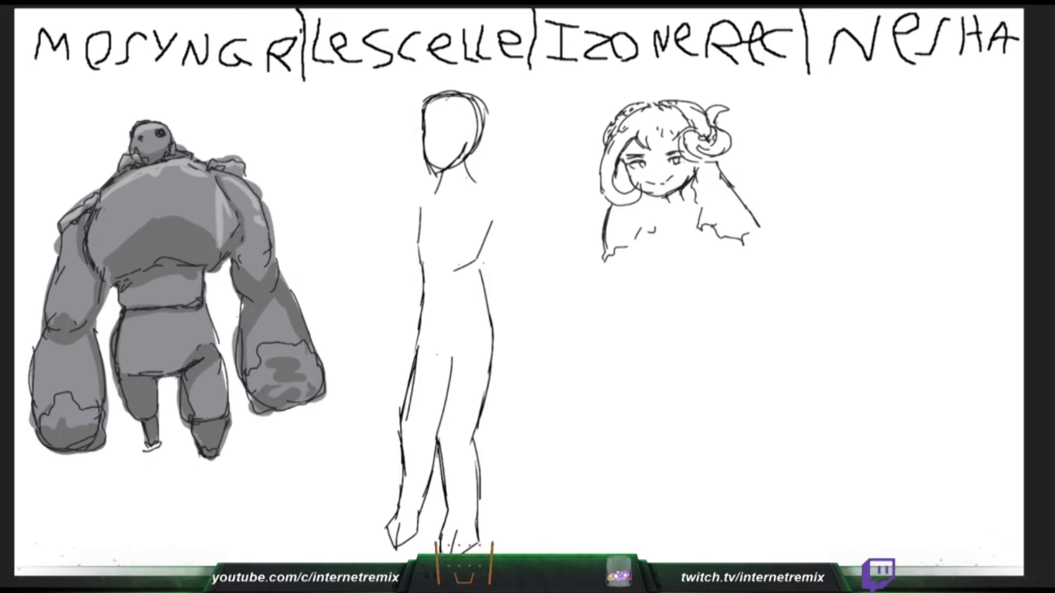
{"action": "key", "text": "ctrl+z"}
{"action": "left_click_drag", "start_coordinate": [231, 209], "coordinate": [220, 251]}
{"action": "left_click_drag", "start_coordinate": [98, 197], "coordinate": [94, 267]}
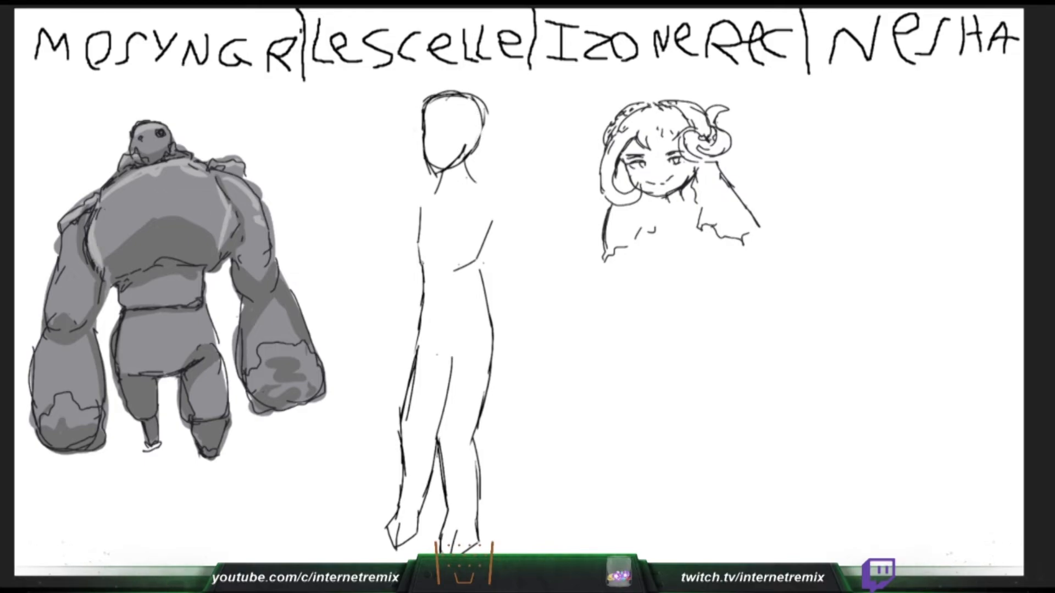
{"action": "left_click_drag", "start_coordinate": [122, 187], "coordinate": [97, 221]}
{"action": "key", "text": "ctrl+z"}
- Draw both sloping shoulder lines on the slim figure, try an outer arm line, and highlight the hulking figure's right thigh
{"action": "left_click_drag", "start_coordinate": [441, 182], "coordinate": [391, 204]}
{"action": "left_click_drag", "start_coordinate": [468, 174], "coordinate": [516, 197]}
{"action": "mouse_move", "coordinate": [192, 400]}
{"action": "left_mouse_down"}
{"action": "mouse_move", "coordinate": [222, 382]}
{"action": "mouse_move", "coordinate": [218, 408]}
{"action": "mouse_move", "coordinate": [213, 376]}
{"action": "left_mouse_up"}
{"action": "left_click_drag", "start_coordinate": [515, 199], "coordinate": [518, 245]}
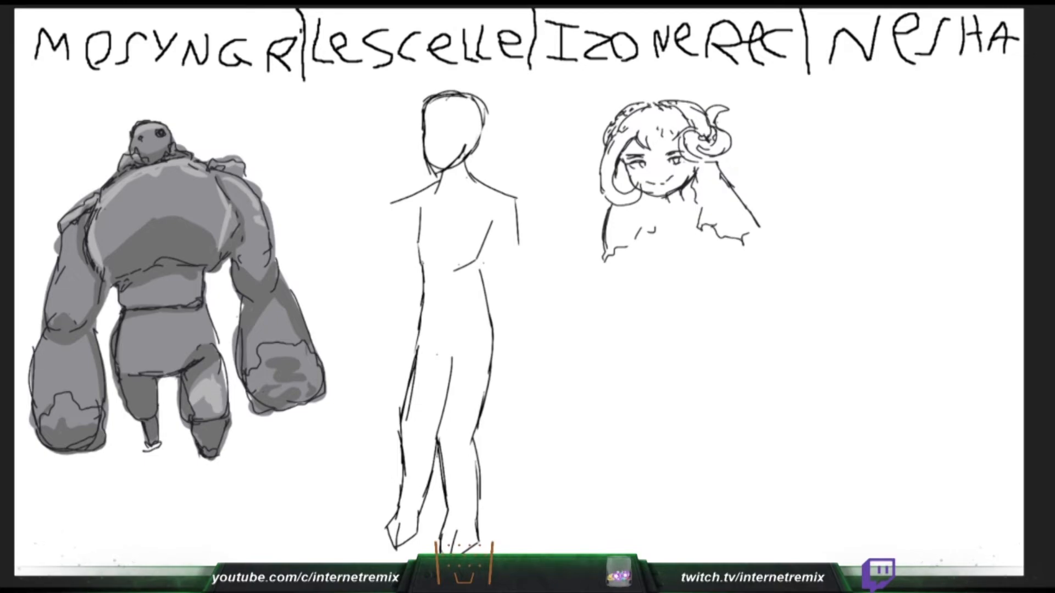
- Redraw the slim figure's outer upper arm line, rework the hulking figure's thigh highlight, and touch up the horned girl's neck
{"action": "key", "text": "ctrl+z"}
{"action": "key", "text": "ctrl+z"}
{"action": "key", "text": "ctrl+z"}
{"action": "key", "text": "ctrl+z"}
{"action": "mouse_move", "coordinate": [204, 395]}
{"action": "left_mouse_down"}
{"action": "mouse_move", "coordinate": [218, 375]}
{"action": "mouse_move", "coordinate": [212, 408]}
{"action": "left_mouse_up"}
{"action": "left_click_drag", "start_coordinate": [509, 197], "coordinate": [503, 269]}
{"action": "left_click_drag", "start_coordinate": [681, 191], "coordinate": [690, 203]}
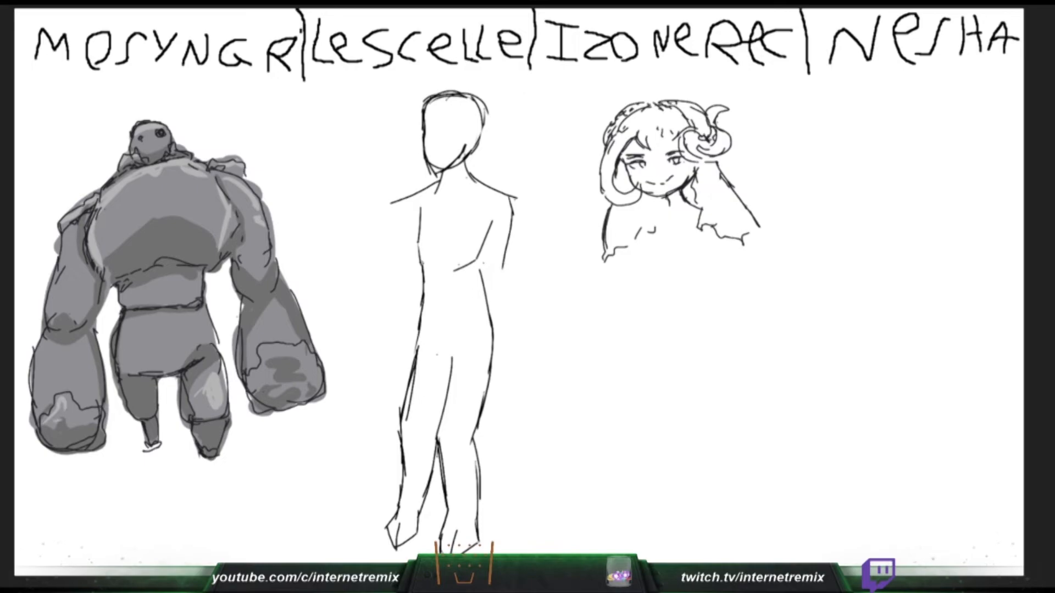
- Highlight the hulking figure's left forearm above the fist, and try a hand and forearm on the slim figure's chest
{"action": "left_click_drag", "start_coordinate": [446, 240], "coordinate": [452, 250]}
{"action": "left_click_drag", "start_coordinate": [42, 351], "coordinate": [35, 387]}
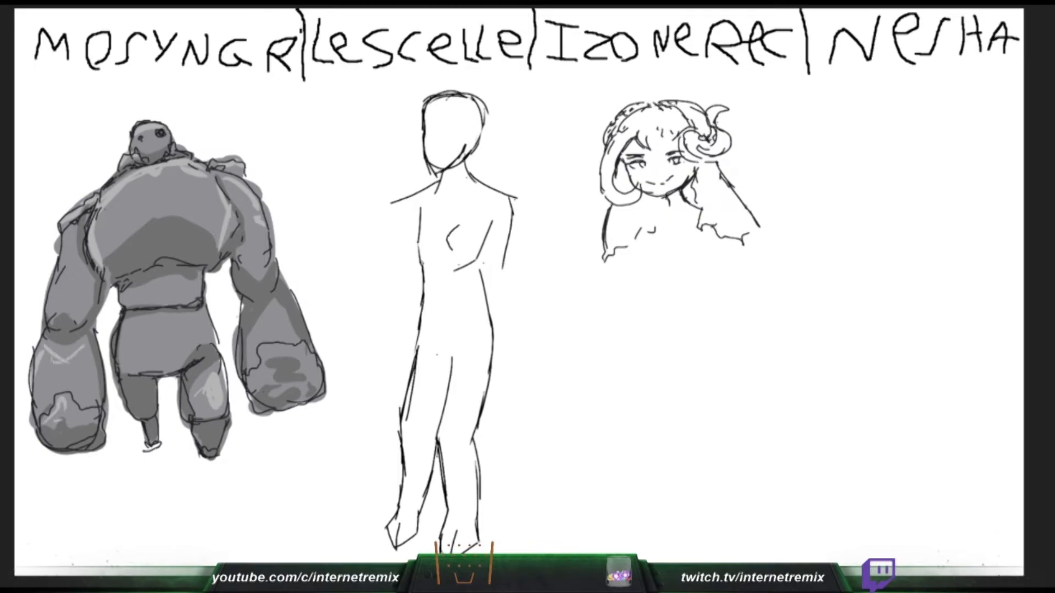
{"action": "left_click_drag", "start_coordinate": [83, 346], "coordinate": [48, 345]}
{"action": "mouse_move", "coordinate": [459, 225]}
{"action": "left_mouse_down"}
{"action": "mouse_move", "coordinate": [465, 244]}
{"action": "mouse_move", "coordinate": [502, 265]}
{"action": "left_mouse_up"}
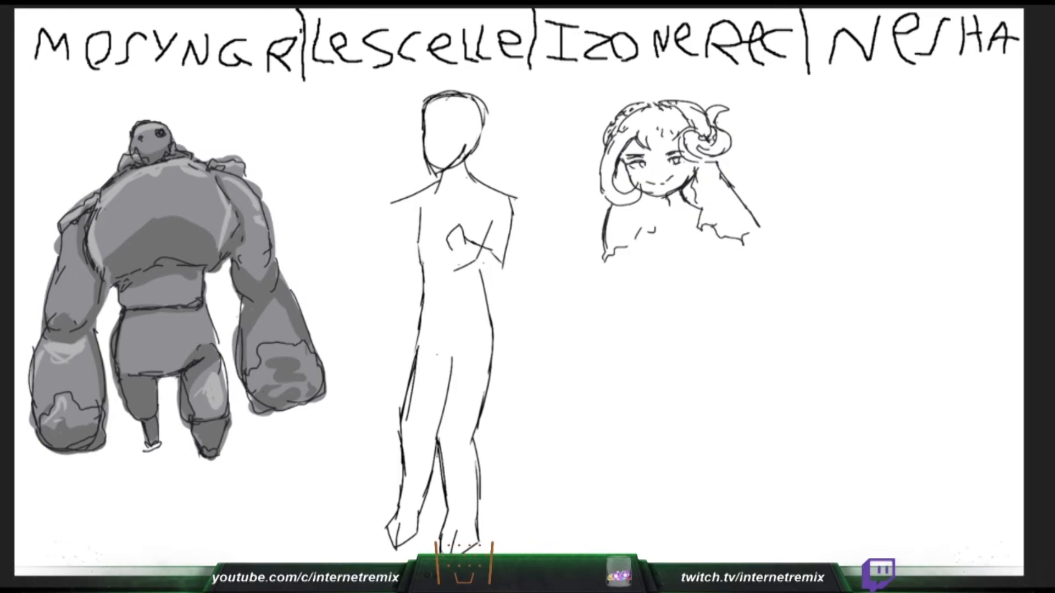
- Undo the slim figure's trial forearm, extend its upper arm to the elbow, and highlight the hulking figure's right forearm
{"action": "key", "text": "ctrl+z"}
{"action": "mouse_move", "coordinate": [275, 303]}
{"action": "left_mouse_down"}
{"action": "mouse_move", "coordinate": [265, 310]}
{"action": "mouse_move", "coordinate": [282, 318]}
{"action": "left_mouse_up"}
{"action": "key", "text": "ctrl+z"}
{"action": "left_click_drag", "start_coordinate": [503, 261], "coordinate": [499, 279]}
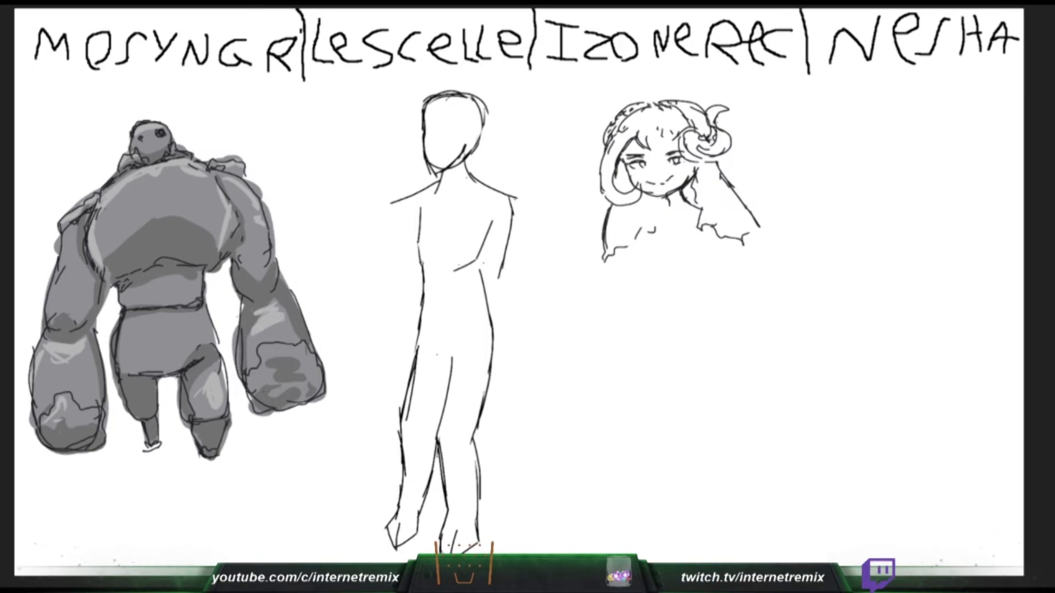
{"action": "left_click_drag", "start_coordinate": [282, 319], "coordinate": [287, 332]}
{"action": "mouse_move", "coordinate": [498, 280]}
{"action": "left_mouse_down"}
{"action": "mouse_move", "coordinate": [495, 287]}
{"action": "mouse_move", "coordinate": [437, 262]}
{"action": "left_mouse_up"}
{"action": "left_click_drag", "start_coordinate": [249, 372], "coordinate": [308, 359]}
{"action": "key", "text": "ctrl+z"}
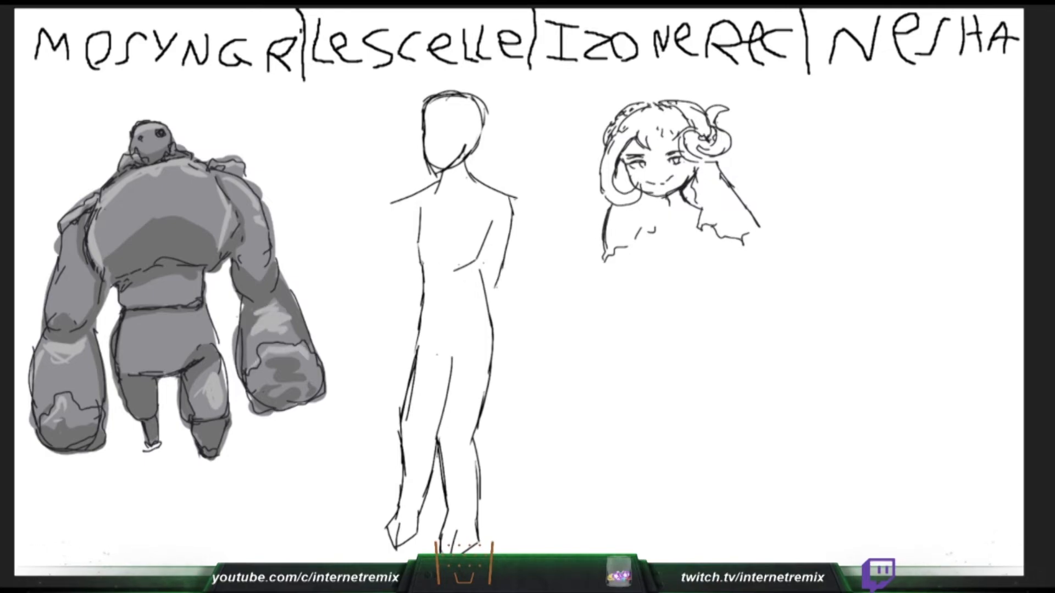
- Draw the slim figure's bent forearm and hand across the chest, and highlight the hulking figure's left arm
{"action": "left_click_drag", "start_coordinate": [496, 287], "coordinate": [439, 260]}
{"action": "key", "text": "ctrl+z"}
- Finish the slim figure's wrist and inner arm line, and highlight the hulking figure's right arm, chest edge and shoulder
{"action": "key", "text": "ctrl+z"}
{"action": "left_click_drag", "start_coordinate": [500, 285], "coordinate": [446, 257]}
{"action": "left_click_drag", "start_coordinate": [78, 224], "coordinate": [62, 273]}
{"action": "left_click_drag", "start_coordinate": [436, 245], "coordinate": [464, 234]}
{"action": "mouse_move", "coordinate": [48, 323]}
{"action": "left_mouse_down"}
{"action": "mouse_move", "coordinate": [56, 274]}
{"action": "mouse_move", "coordinate": [55, 315]}
{"action": "left_mouse_up"}
{"action": "left_click_drag", "start_coordinate": [464, 234], "coordinate": [463, 245]}
{"action": "left_click_drag", "start_coordinate": [259, 205], "coordinate": [267, 263]}
{"action": "mouse_move", "coordinate": [473, 251]}
{"action": "left_mouse_down"}
{"action": "mouse_move", "coordinate": [505, 209]}
{"action": "mouse_move", "coordinate": [473, 257]}
{"action": "left_mouse_up"}
{"action": "key", "text": "ctrl+z"}
{"action": "left_click_drag", "start_coordinate": [103, 211], "coordinate": [96, 240]}
{"action": "left_click_drag", "start_coordinate": [478, 245], "coordinate": [498, 205]}
{"action": "left_click_drag", "start_coordinate": [121, 157], "coordinate": [114, 168]}
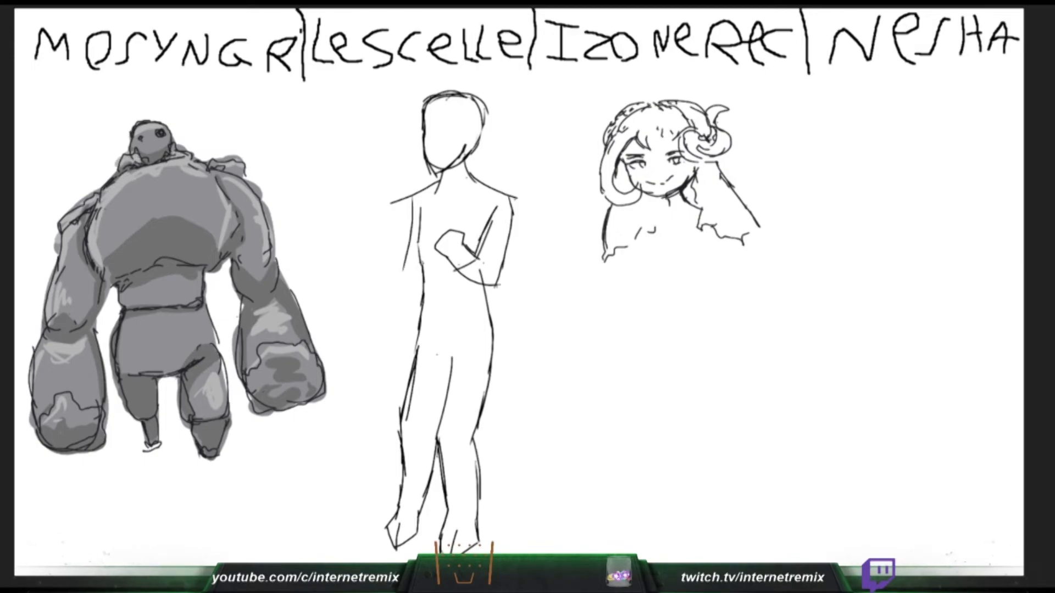
- Draw the slim figure's second folded arm and hand, sketch the horned girl's chest, and darken the hulking figure's arm shadows
{"action": "mouse_move", "coordinate": [403, 201]}
{"action": "left_mouse_down"}
{"action": "mouse_move", "coordinate": [388, 278]}
{"action": "mouse_move", "coordinate": [435, 265]}
{"action": "left_mouse_up"}
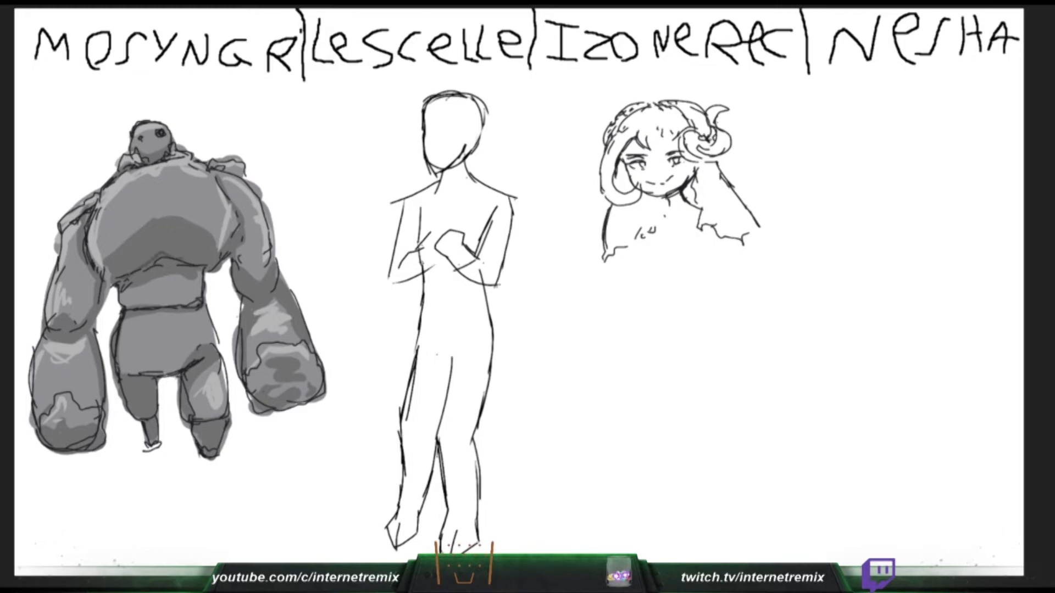
{"action": "mouse_move", "coordinate": [427, 226]}
{"action": "left_mouse_down"}
{"action": "mouse_move", "coordinate": [458, 221]}
{"action": "mouse_move", "coordinate": [455, 232]}
{"action": "left_mouse_up"}
{"action": "left_click_drag", "start_coordinate": [636, 237], "coordinate": [655, 250]}
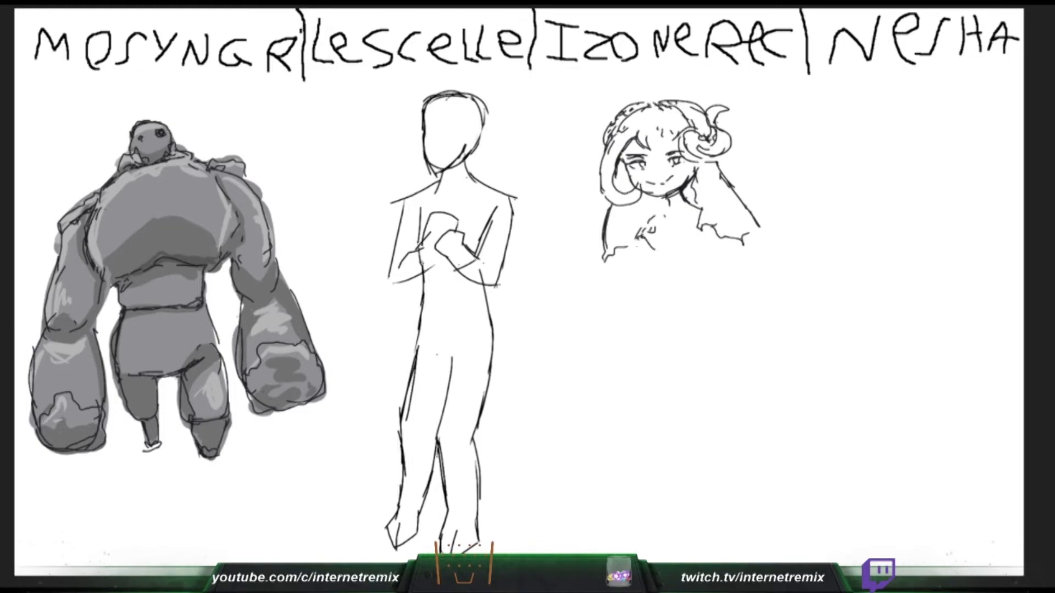
{"action": "left_click_drag", "start_coordinate": [226, 199], "coordinate": [222, 254]}
{"action": "left_click_drag", "start_coordinate": [639, 245], "coordinate": [657, 256]}
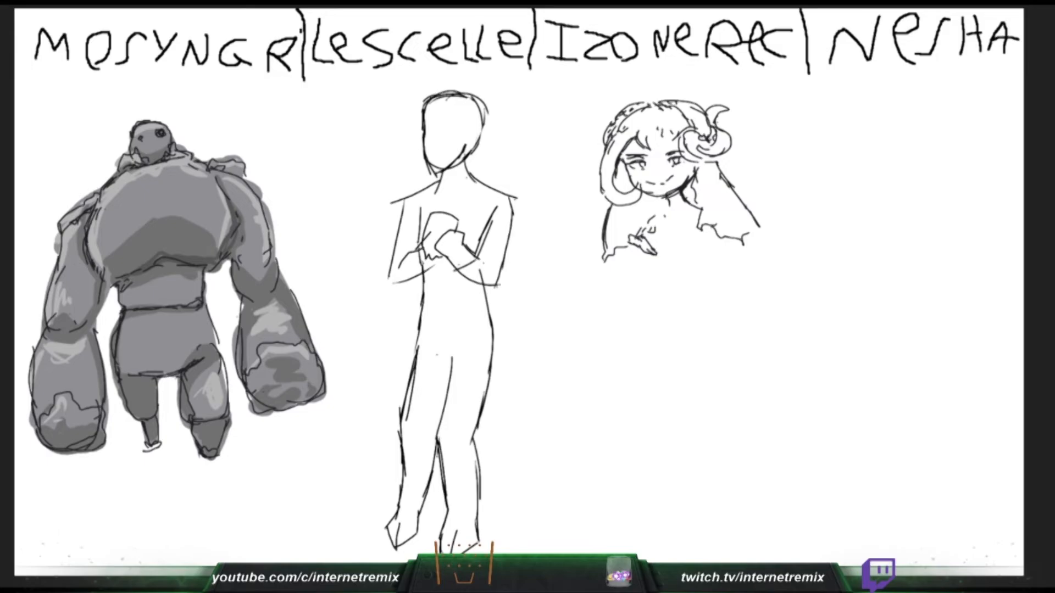
{"action": "left_click_drag", "start_coordinate": [231, 250], "coordinate": [235, 285]}
{"action": "left_click_drag", "start_coordinate": [674, 258], "coordinate": [701, 248]}
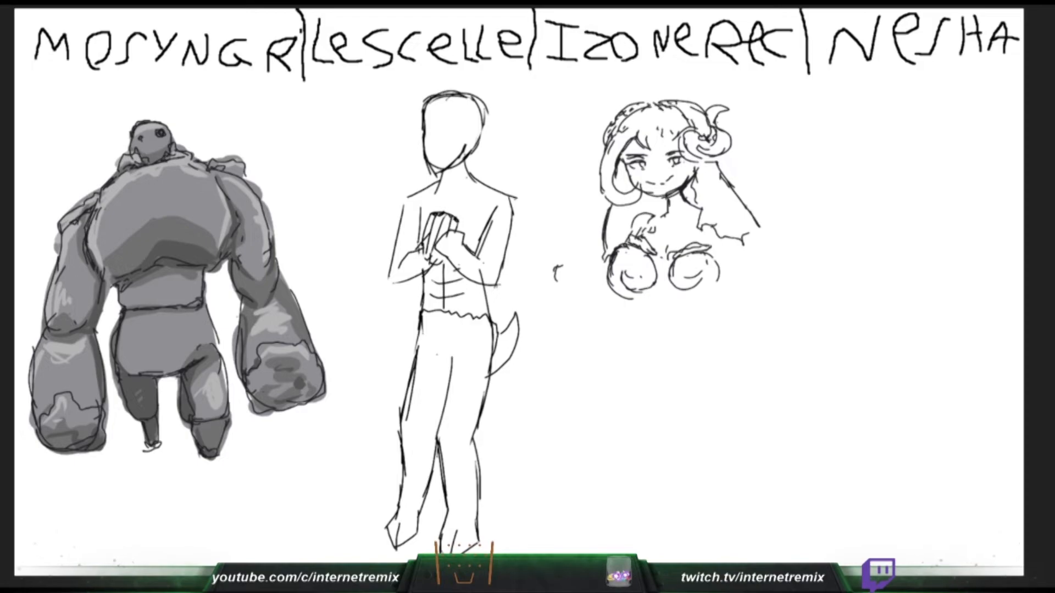
- Sketch the horned girl's left draped sleeve, and add the neckline and vertical torso lines to the slim figure
{"action": "left_click_drag", "start_coordinate": [561, 270], "coordinate": [590, 266]}
{"action": "left_click_drag", "start_coordinate": [472, 176], "coordinate": [458, 228]}
{"action": "mouse_move", "coordinate": [603, 279]}
{"action": "left_mouse_down"}
{"action": "mouse_move", "coordinate": [652, 289]}
{"action": "mouse_move", "coordinate": [590, 302]}
{"action": "left_mouse_up"}
{"action": "left_click_drag", "start_coordinate": [459, 270], "coordinate": [464, 321]}
{"action": "left_click_drag", "start_coordinate": [554, 270], "coordinate": [551, 292]}
{"action": "left_click_drag", "start_coordinate": [555, 271], "coordinate": [574, 339]}
{"action": "left_click_drag", "start_coordinate": [431, 272], "coordinate": [433, 309]}
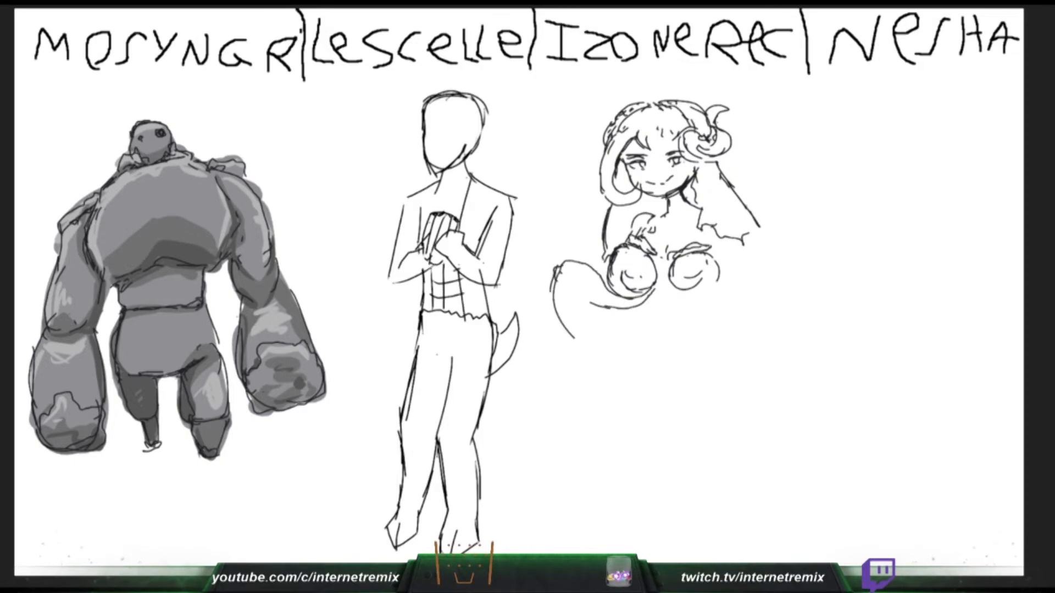
- Draw the slim figure's second neckline edge, and give the horned girl's left sleeve a second outer contour
{"action": "left_click_drag", "start_coordinate": [438, 179], "coordinate": [430, 224]}
{"action": "left_click_drag", "start_coordinate": [551, 284], "coordinate": [572, 350]}
{"action": "left_click_drag", "start_coordinate": [472, 171], "coordinate": [485, 183]}
{"action": "left_click_drag", "start_coordinate": [573, 337], "coordinate": [577, 350]}
{"action": "key", "text": "ctrl+z"}
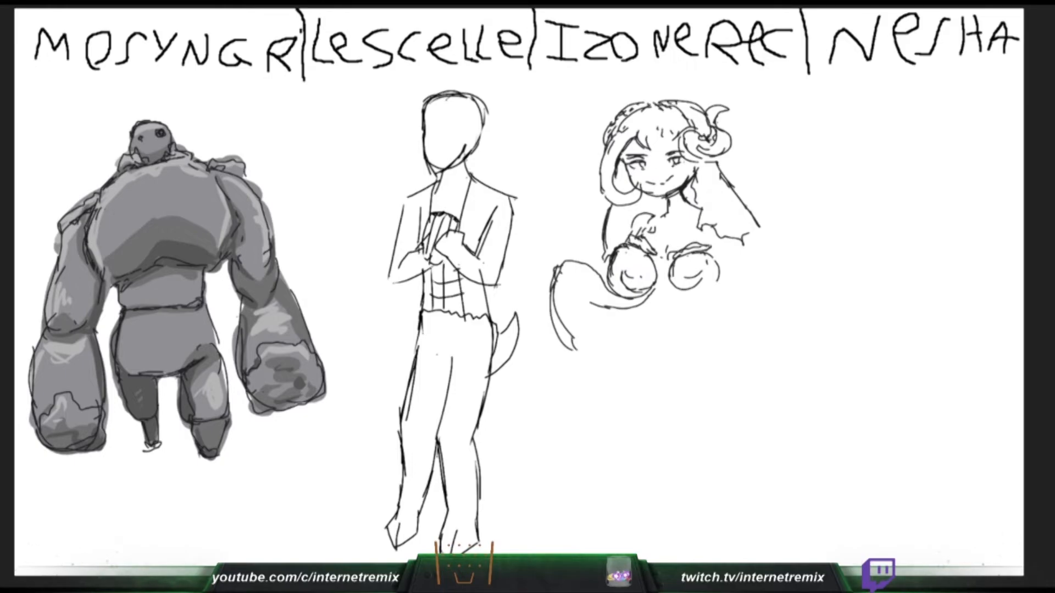
- Sketch the slim figure's collar and right lapel, and start the horned girl's right arm with its pointing hand
{"action": "left_click_drag", "start_coordinate": [466, 160], "coordinate": [492, 201]}
{"action": "left_click_drag", "start_coordinate": [723, 240], "coordinate": [775, 279]}
{"action": "left_click_drag", "start_coordinate": [493, 200], "coordinate": [461, 224]}
{"action": "left_click_drag", "start_coordinate": [437, 174], "coordinate": [406, 209]}
{"action": "left_click_drag", "start_coordinate": [727, 233], "coordinate": [691, 268]}
{"action": "left_click_drag", "start_coordinate": [692, 270], "coordinate": [746, 247]}
- Draw the outer and inner curves of the horned girl's right sleeve, and add the slim figure's left lapel
{"action": "left_click_drag", "start_coordinate": [760, 241], "coordinate": [768, 253]}
{"action": "mouse_move", "coordinate": [774, 241]}
{"action": "left_mouse_down"}
{"action": "mouse_move", "coordinate": [778, 295]}
{"action": "mouse_move", "coordinate": [766, 310]}
{"action": "left_mouse_up"}
{"action": "mouse_move", "coordinate": [745, 253]}
{"action": "left_mouse_down"}
{"action": "mouse_move", "coordinate": [753, 290]}
{"action": "mouse_move", "coordinate": [725, 317]}
{"action": "left_mouse_up"}
{"action": "left_click_drag", "start_coordinate": [434, 171], "coordinate": [412, 204]}
{"action": "left_click_drag", "start_coordinate": [775, 306], "coordinate": [759, 331]}
{"action": "left_click_drag", "start_coordinate": [416, 199], "coordinate": [425, 228]}
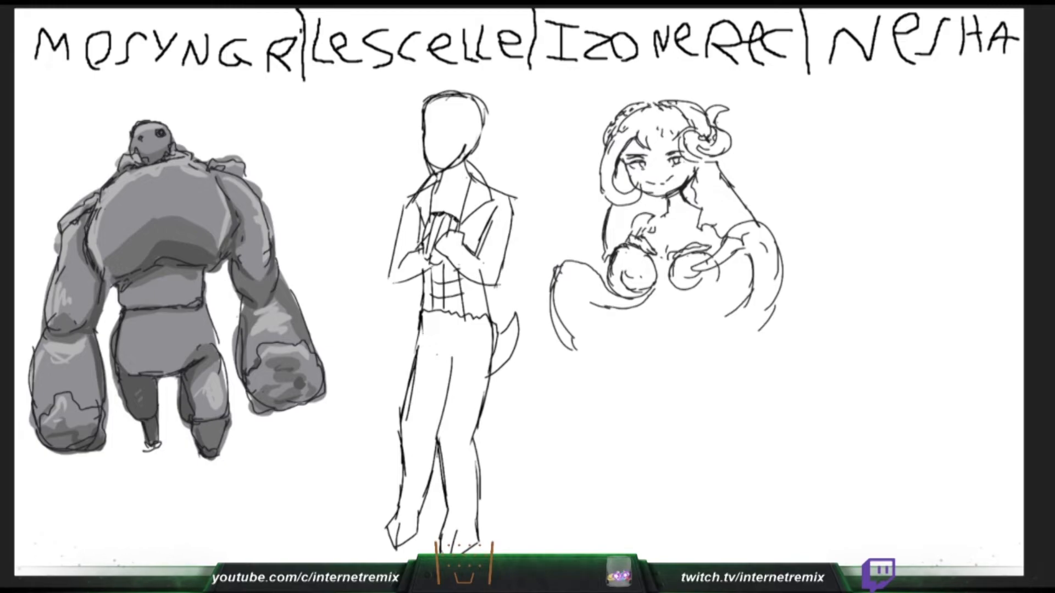
- Add inner fold lines to the horned girl's right sleeve, and try a curved stroke on her collar ornament
{"action": "mouse_move", "coordinate": [719, 290]}
{"action": "left_mouse_down"}
{"action": "mouse_move", "coordinate": [710, 316]}
{"action": "mouse_move", "coordinate": [724, 333]}
{"action": "left_mouse_up"}
{"action": "left_click_drag", "start_coordinate": [746, 266], "coordinate": [743, 301]}
{"action": "left_click_drag", "start_coordinate": [655, 215], "coordinate": [636, 235]}
{"action": "key", "text": "ctrl+z"}
- Paint green moss along the upper edge of the hulking figure's right fist, and close the horned girl's left sleeve end
{"action": "mouse_move", "coordinate": [277, 347]}
{"action": "left_mouse_down"}
{"action": "mouse_move", "coordinate": [287, 346]}
{"action": "mouse_move", "coordinate": [266, 342]}
{"action": "mouse_move", "coordinate": [300, 348]}
{"action": "left_mouse_up"}
{"action": "left_click_drag", "start_coordinate": [514, 207], "coordinate": [490, 222]}
{"action": "left_click_drag", "start_coordinate": [300, 348], "coordinate": [307, 354]}
{"action": "left_click_drag", "start_coordinate": [573, 349], "coordinate": [598, 344]}
{"action": "left_click_drag", "start_coordinate": [307, 355], "coordinate": [314, 361]}
{"action": "left_click_drag", "start_coordinate": [619, 315], "coordinate": [596, 350]}
{"action": "key", "text": "ctrl+z"}
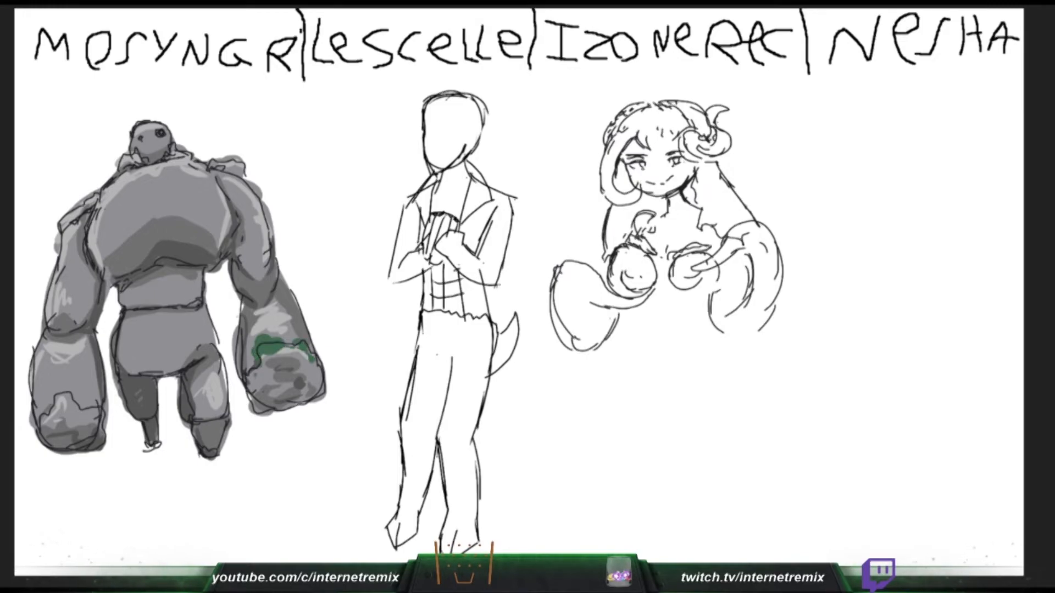
- Paint green moss on the hulking figure's fists and left shoulder, and add armhole lines to the slim figure's vest
{"action": "left_click_drag", "start_coordinate": [252, 377], "coordinate": [254, 392]}
{"action": "left_click_drag", "start_coordinate": [591, 303], "coordinate": [576, 298]}
{"action": "left_click_drag", "start_coordinate": [514, 195], "coordinate": [493, 213]}
{"action": "left_click_drag", "start_coordinate": [575, 299], "coordinate": [570, 291]}
{"action": "mouse_move", "coordinate": [42, 423]}
{"action": "left_mouse_down"}
{"action": "mouse_move", "coordinate": [69, 396]}
{"action": "mouse_move", "coordinate": [97, 412]}
{"action": "left_mouse_up"}
{"action": "left_click_drag", "start_coordinate": [95, 196], "coordinate": [80, 203]}
{"action": "left_click_drag", "start_coordinate": [413, 201], "coordinate": [419, 215]}
{"action": "left_click_drag", "start_coordinate": [404, 207], "coordinate": [418, 230]}
{"action": "left_click_drag", "start_coordinate": [81, 204], "coordinate": [64, 221]}
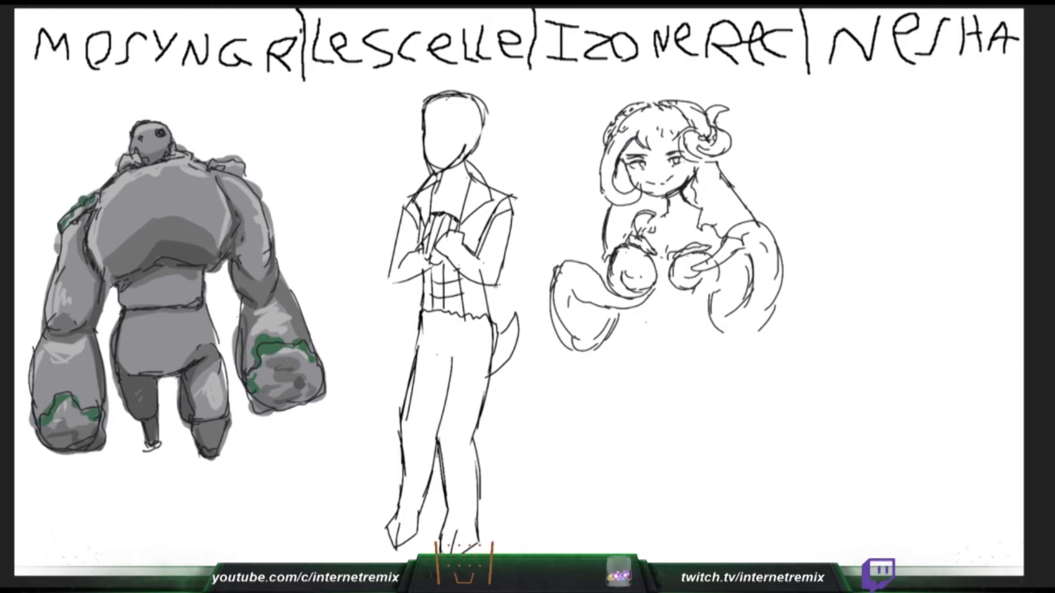
- Paint green moss across the hulking figure's neck and shoulders, and sketch the horned girl's pointed waist and the slim figure's collar edge
{"action": "left_click_drag", "start_coordinate": [104, 188], "coordinate": [116, 173]}
{"action": "left_click_drag", "start_coordinate": [644, 304], "coordinate": [657, 315]}
{"action": "left_click_drag", "start_coordinate": [122, 162], "coordinate": [138, 160]}
{"action": "left_click", "coordinate": [144, 169]}
{"action": "left_click_drag", "start_coordinate": [690, 300], "coordinate": [666, 322]}
{"action": "left_click_drag", "start_coordinate": [658, 315], "coordinate": [662, 325]}
{"action": "left_click_drag", "start_coordinate": [170, 154], "coordinate": [230, 159]}
{"action": "left_click_drag", "start_coordinate": [434, 185], "coordinate": [426, 190]}
{"action": "left_click_drag", "start_coordinate": [233, 166], "coordinate": [246, 178]}
{"action": "left_click_drag", "start_coordinate": [627, 316], "coordinate": [637, 324]}
{"action": "left_click_drag", "start_coordinate": [247, 178], "coordinate": [257, 192]}
{"action": "left_click_drag", "start_coordinate": [425, 185], "coordinate": [419, 195]}
- Draw the horned girl's waist and sleeve edge, extend the moss on the hulking figure's upper chest, and add the slim figure's hair tuft
{"action": "left_click_drag", "start_coordinate": [702, 312], "coordinate": [678, 354]}
{"action": "left_click_drag", "start_coordinate": [243, 160], "coordinate": [250, 172]}
{"action": "left_click_drag", "start_coordinate": [703, 323], "coordinate": [673, 359]}
{"action": "mouse_move", "coordinate": [104, 192]}
{"action": "left_mouse_down"}
{"action": "mouse_move", "coordinate": [93, 216]}
{"action": "mouse_move", "coordinate": [143, 176]}
{"action": "left_mouse_up"}
{"action": "left_click_drag", "start_coordinate": [615, 295], "coordinate": [652, 289]}
{"action": "left_click_drag", "start_coordinate": [167, 159], "coordinate": [215, 175]}
{"action": "left_click_drag", "start_coordinate": [627, 313], "coordinate": [653, 291]}
{"action": "left_click_drag", "start_coordinate": [433, 85], "coordinate": [463, 92]}
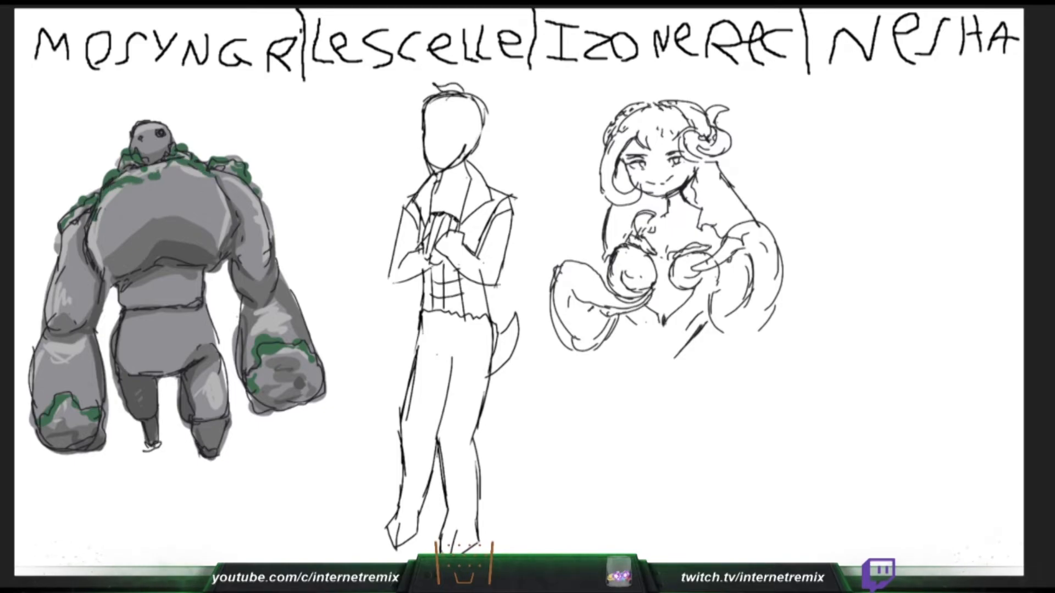
- Fill in green moss on both of the hulking figure's fists, and draw hair spikes on the left side of the slim figure's head
{"action": "left_click_drag", "start_coordinate": [54, 419], "coordinate": [70, 408]}
{"action": "left_click_drag", "start_coordinate": [441, 93], "coordinate": [410, 98]}
{"action": "left_click_drag", "start_coordinate": [68, 424], "coordinate": [98, 421]}
{"action": "mouse_move", "coordinate": [409, 97]}
{"action": "left_mouse_down"}
{"action": "mouse_move", "coordinate": [423, 108]}
{"action": "mouse_move", "coordinate": [413, 147]}
{"action": "left_mouse_up"}
{"action": "key", "text": "ctrl+z"}
{"action": "mouse_move", "coordinate": [261, 386]}
{"action": "left_mouse_down"}
{"action": "mouse_move", "coordinate": [286, 360]}
{"action": "mouse_move", "coordinate": [312, 373]}
{"action": "left_mouse_up"}
{"action": "mouse_move", "coordinate": [422, 113]}
{"action": "left_mouse_down"}
{"action": "mouse_move", "coordinate": [397, 109]}
{"action": "mouse_move", "coordinate": [421, 122]}
{"action": "left_mouse_up"}
{"action": "mouse_move", "coordinate": [312, 372]}
{"action": "left_mouse_down"}
{"action": "mouse_move", "coordinate": [286, 349]}
{"action": "mouse_move", "coordinate": [306, 363]}
{"action": "left_mouse_up"}
- Sketch the horned girl's hips and thigh lines, and add more hair spikes on both sides of the slim figure's head
{"action": "left_click_drag", "start_coordinate": [614, 359], "coordinate": [590, 401]}
{"action": "left_click_drag", "start_coordinate": [421, 120], "coordinate": [403, 129]}
{"action": "left_click_drag", "start_coordinate": [280, 354], "coordinate": [251, 382]}
{"action": "left_click_drag", "start_coordinate": [648, 377], "coordinate": [640, 408]}
{"action": "left_click_drag", "start_coordinate": [404, 129], "coordinate": [422, 138]}
{"action": "left_click_drag", "start_coordinate": [712, 341], "coordinate": [665, 465]}
{"action": "mouse_move", "coordinate": [493, 87]}
{"action": "left_mouse_down"}
{"action": "mouse_move", "coordinate": [462, 93]}
{"action": "mouse_move", "coordinate": [489, 110]}
{"action": "left_mouse_up"}
{"action": "left_click_drag", "start_coordinate": [648, 377], "coordinate": [641, 486]}
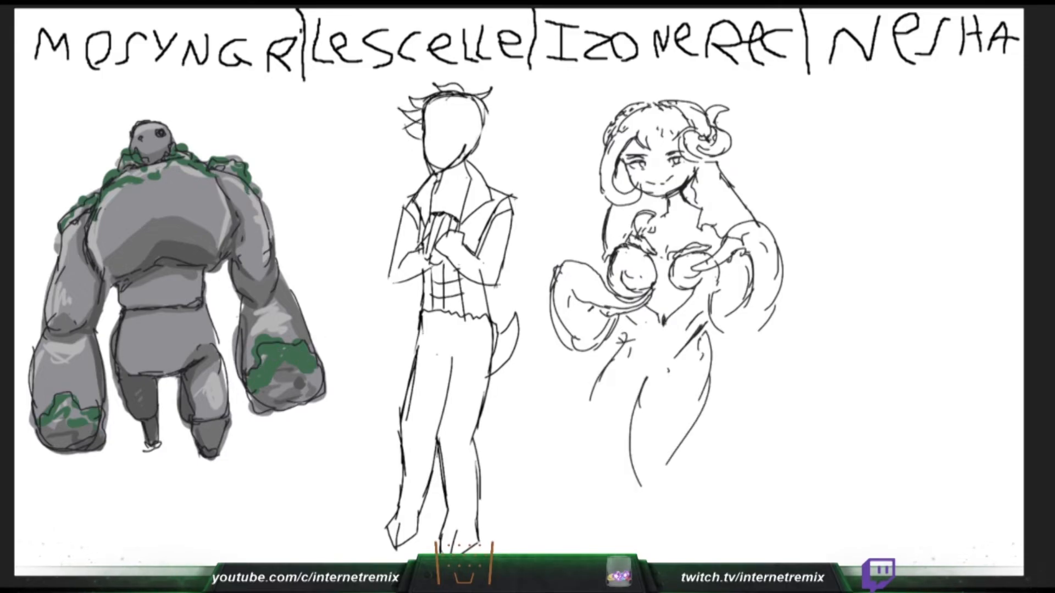
- Draw the horned girl's left hip contour and a long curling tentacle extending from her right side
{"action": "left_click_drag", "start_coordinate": [602, 373], "coordinate": [591, 416]}
{"action": "left_click_drag", "start_coordinate": [493, 116], "coordinate": [481, 138]}
{"action": "left_click_drag", "start_coordinate": [592, 407], "coordinate": [619, 463]}
{"action": "left_click_drag", "start_coordinate": [253, 220], "coordinate": [260, 212]}
{"action": "mouse_move", "coordinate": [709, 346]}
{"action": "left_mouse_down"}
{"action": "mouse_move", "coordinate": [724, 386]}
{"action": "mouse_move", "coordinate": [708, 512]}
{"action": "left_mouse_up"}
{"action": "mouse_move", "coordinate": [718, 447]}
{"action": "left_mouse_down"}
{"action": "mouse_move", "coordinate": [818, 448]}
{"action": "mouse_move", "coordinate": [846, 514]}
{"action": "left_mouse_up"}
{"action": "left_click_drag", "start_coordinate": [753, 518], "coordinate": [821, 484]}
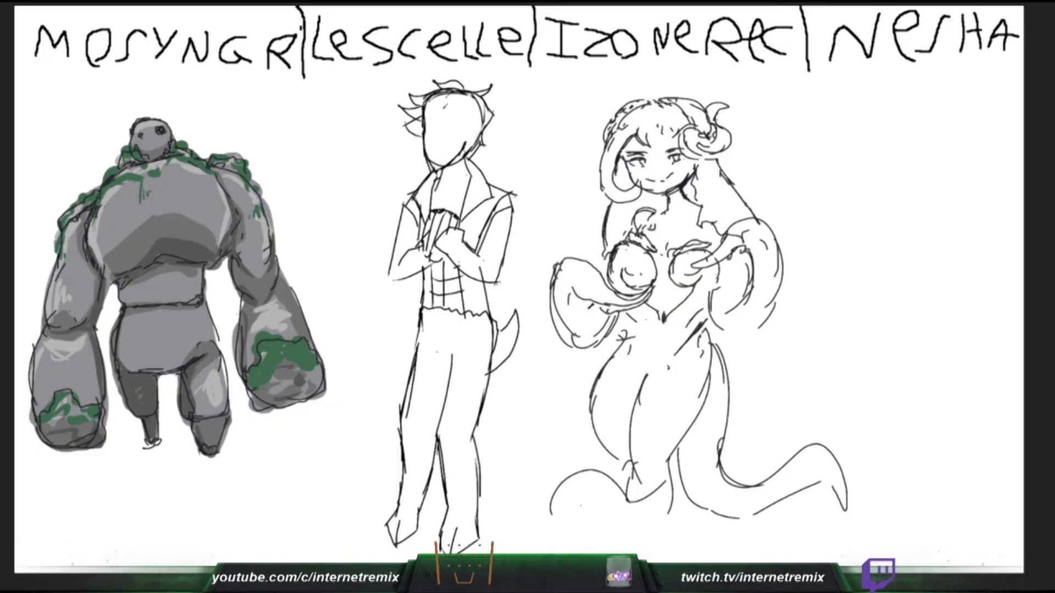
- Draw a curled tentacle beneath the horned girl's legs, and sketch bangs across the slim figure's forehead
{"action": "left_click_drag", "start_coordinate": [581, 506], "coordinate": [676, 500]}
{"action": "left_click_drag", "start_coordinate": [425, 119], "coordinate": [444, 108]}
{"action": "left_click_drag", "start_coordinate": [673, 479], "coordinate": [670, 500]}
{"action": "left_click_drag", "start_coordinate": [563, 495], "coordinate": [579, 542]}
{"action": "left_click_drag", "start_coordinate": [450, 110], "coordinate": [431, 123]}
{"action": "mouse_move", "coordinate": [558, 496]}
{"action": "left_mouse_down"}
{"action": "mouse_move", "coordinate": [552, 532]}
{"action": "mouse_move", "coordinate": [606, 540]}
{"action": "left_mouse_up"}
{"action": "left_click_drag", "start_coordinate": [582, 506], "coordinate": [666, 551]}
{"action": "left_click_drag", "start_coordinate": [462, 108], "coordinate": [433, 129]}
{"action": "left_click_drag", "start_coordinate": [666, 551], "coordinate": [595, 551]}
{"action": "key", "text": "ctrl+z"}
{"action": "key", "text": "ctrl+z"}
- Draw another curving tentacle on the horned girl's left side, and add moss streaks to the hulking figure's right arm
{"action": "left_click_drag", "start_coordinate": [595, 445], "coordinate": [627, 474]}
{"action": "left_click_drag", "start_coordinate": [446, 112], "coordinate": [410, 131]}
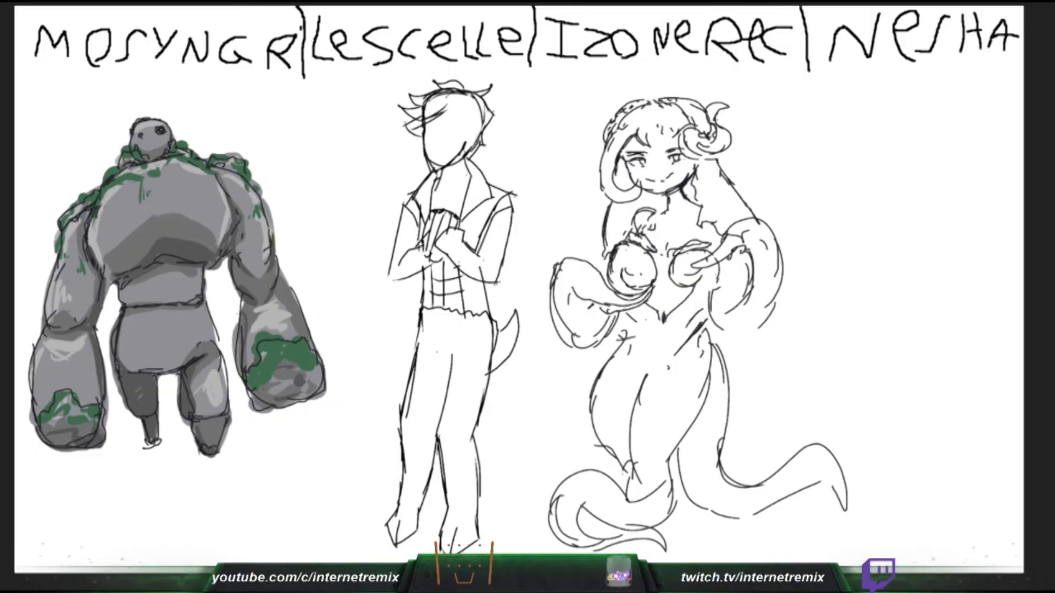
{"action": "left_click_drag", "start_coordinate": [624, 469], "coordinate": [620, 487]}
{"action": "left_click_drag", "start_coordinate": [264, 239], "coordinate": [262, 269]}
{"action": "left_click_drag", "start_coordinate": [599, 455], "coordinate": [556, 401]}
{"action": "mouse_move", "coordinate": [556, 401]}
{"action": "left_mouse_down"}
{"action": "mouse_move", "coordinate": [533, 426]}
{"action": "mouse_move", "coordinate": [536, 473]}
{"action": "mouse_move", "coordinate": [548, 484]}
{"action": "left_mouse_up"}
{"action": "left_click_drag", "start_coordinate": [514, 485], "coordinate": [543, 499]}
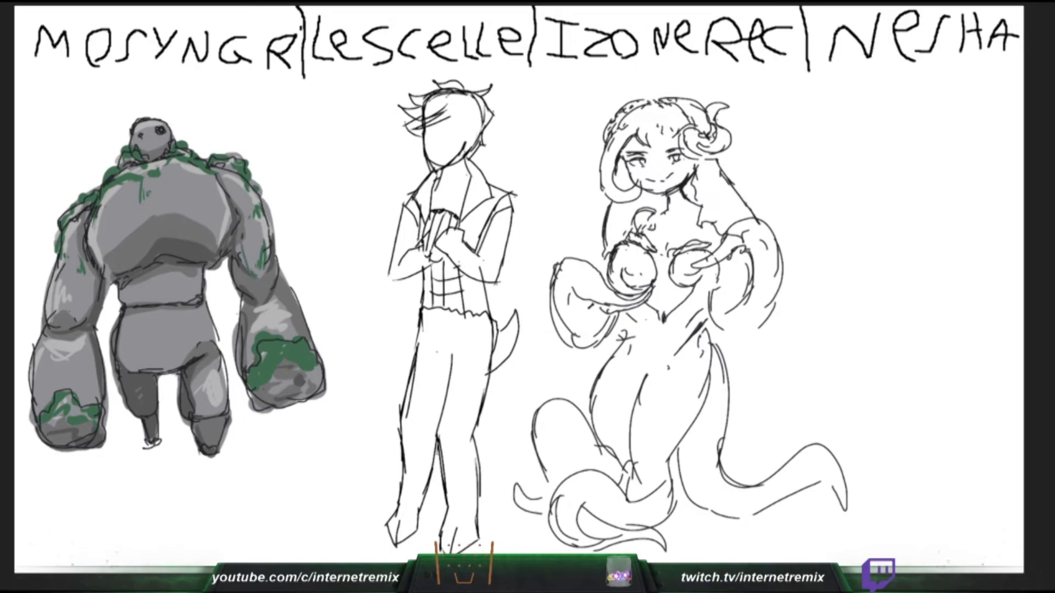
- Draw another curving tentacle beside the horned girl's right leg, and add hair strands framing the slim figure's face
{"action": "left_click_drag", "start_coordinate": [449, 116], "coordinate": [458, 130]}
{"action": "left_click_drag", "start_coordinate": [727, 380], "coordinate": [754, 434]}
{"action": "left_click_drag", "start_coordinate": [753, 446], "coordinate": [744, 474]}
{"action": "left_click_drag", "start_coordinate": [454, 128], "coordinate": [465, 144]}
{"action": "left_click_drag", "start_coordinate": [757, 429], "coordinate": [752, 477]}
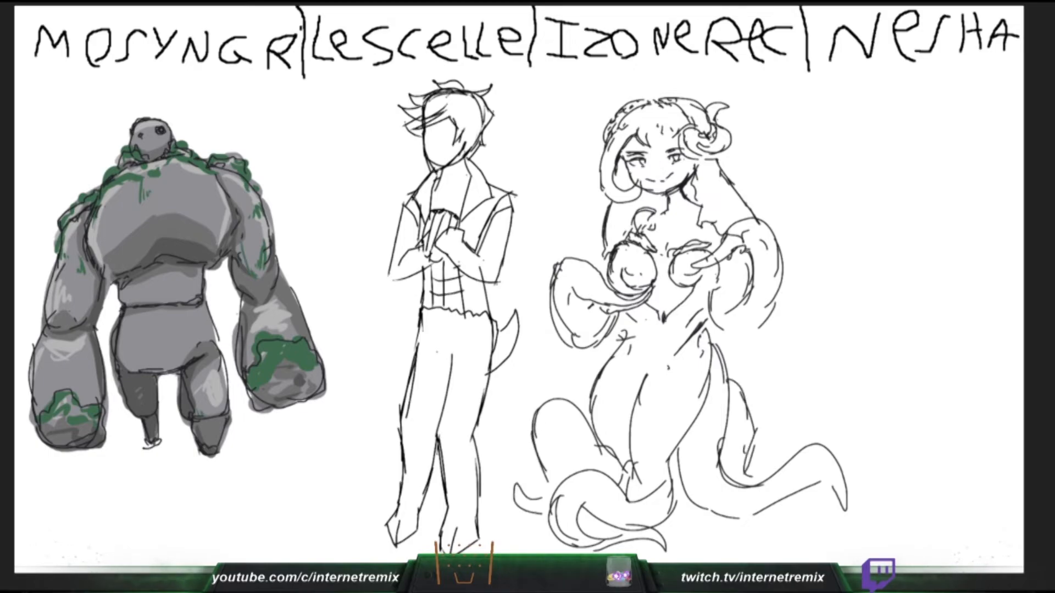
{"action": "left_click_drag", "start_coordinate": [460, 143], "coordinate": [455, 158]}
{"action": "mouse_move", "coordinate": [752, 466]}
{"action": "left_mouse_down"}
{"action": "mouse_move", "coordinate": [790, 401]}
{"action": "mouse_move", "coordinate": [838, 423]}
{"action": "left_mouse_up"}
{"action": "left_click_drag", "start_coordinate": [846, 433], "coordinate": [852, 451]}
{"action": "left_click_drag", "start_coordinate": [730, 448], "coordinate": [738, 469]}
{"action": "left_click_drag", "start_coordinate": [488, 115], "coordinate": [469, 132]}
{"action": "left_click_drag", "start_coordinate": [741, 482], "coordinate": [769, 472]}
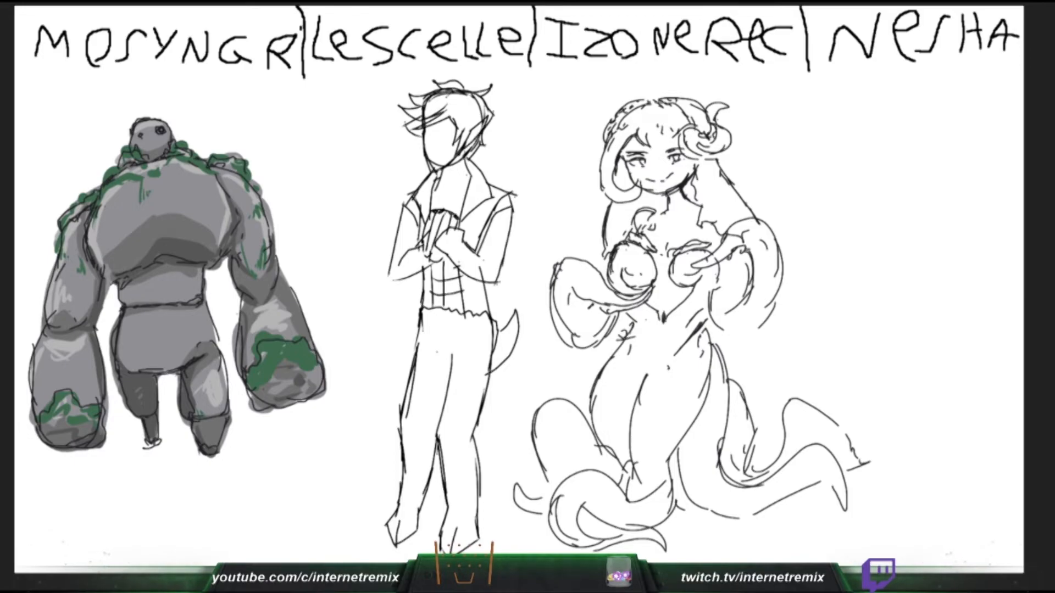
- Thicken the horned girl's left hip and inner thigh lines, and add an inner contour to the tentacle beside her right hip
{"action": "left_click_drag", "start_coordinate": [613, 346], "coordinate": [586, 401]}
{"action": "mouse_move", "coordinate": [593, 378]}
{"action": "left_mouse_down"}
{"action": "mouse_move", "coordinate": [584, 418]}
{"action": "mouse_move", "coordinate": [591, 406]}
{"action": "left_mouse_up"}
{"action": "left_click_drag", "start_coordinate": [605, 413], "coordinate": [588, 449]}
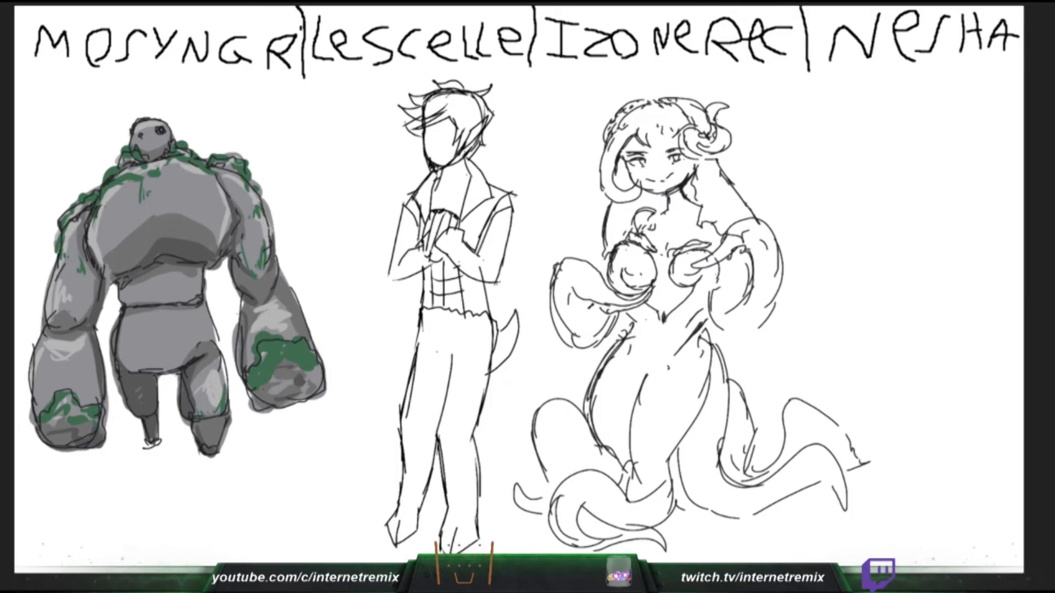
{"action": "left_click_drag", "start_coordinate": [655, 343], "coordinate": [634, 406]}
{"action": "left_click_drag", "start_coordinate": [655, 359], "coordinate": [631, 401]}
{"action": "left_click_drag", "start_coordinate": [709, 329], "coordinate": [740, 400]}
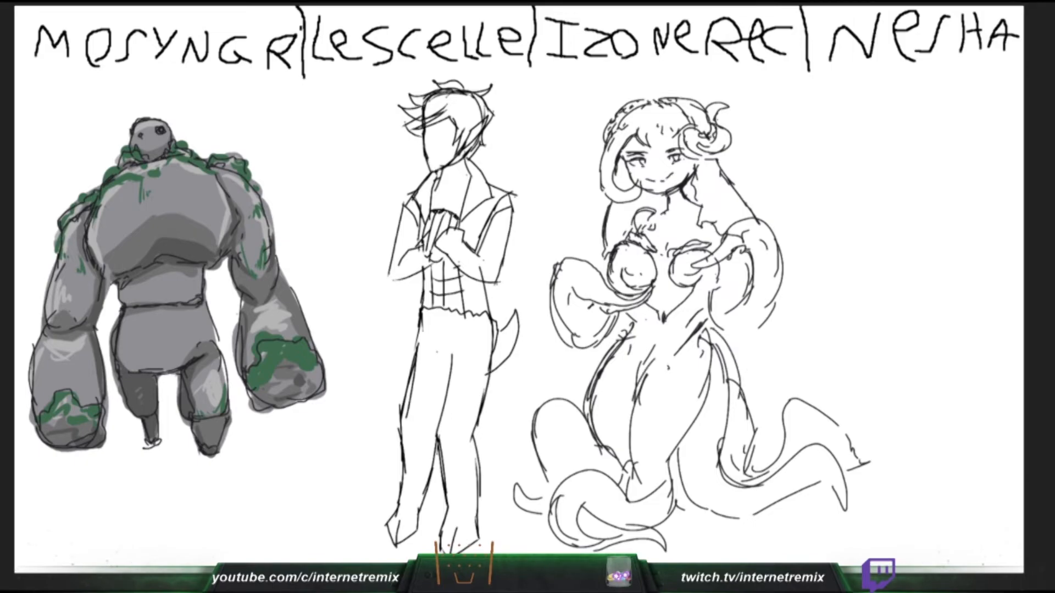
- Close the horned girl's right arm-tentacle loop and the gap beneath her legs, and thicken her long hair and shoulder lines
{"action": "left_click_drag", "start_coordinate": [668, 509], "coordinate": [706, 512]}
{"action": "left_click_drag", "start_coordinate": [715, 290], "coordinate": [736, 335]}
{"action": "left_click_drag", "start_coordinate": [778, 265], "coordinate": [744, 331]}
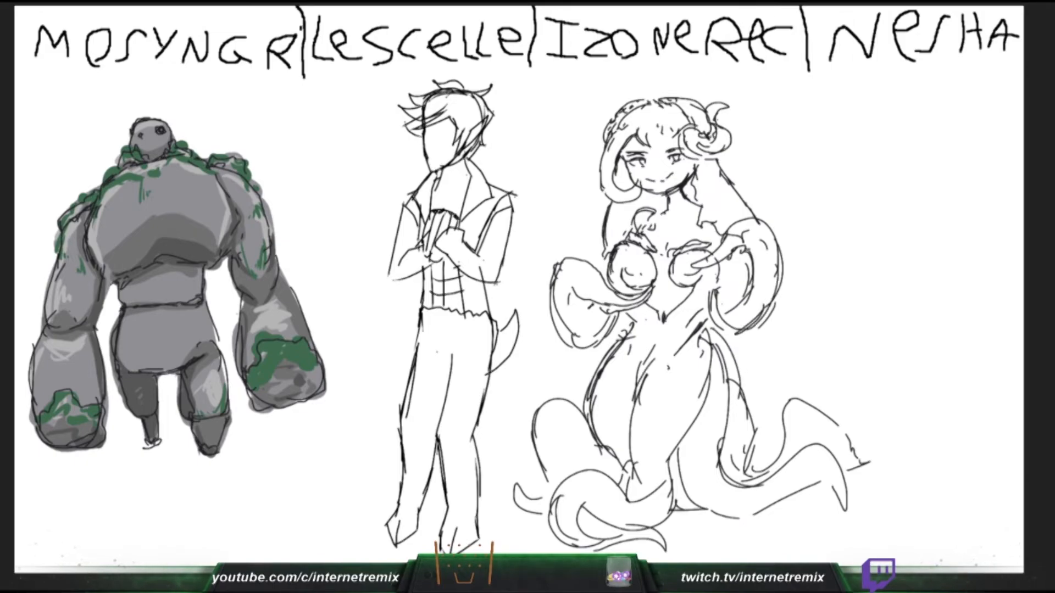
{"action": "left_click_drag", "start_coordinate": [717, 159], "coordinate": [765, 215]}
{"action": "mouse_move", "coordinate": [699, 185]}
{"action": "left_mouse_down"}
{"action": "mouse_move", "coordinate": [701, 223]}
{"action": "mouse_move", "coordinate": [732, 205]}
{"action": "left_mouse_up"}
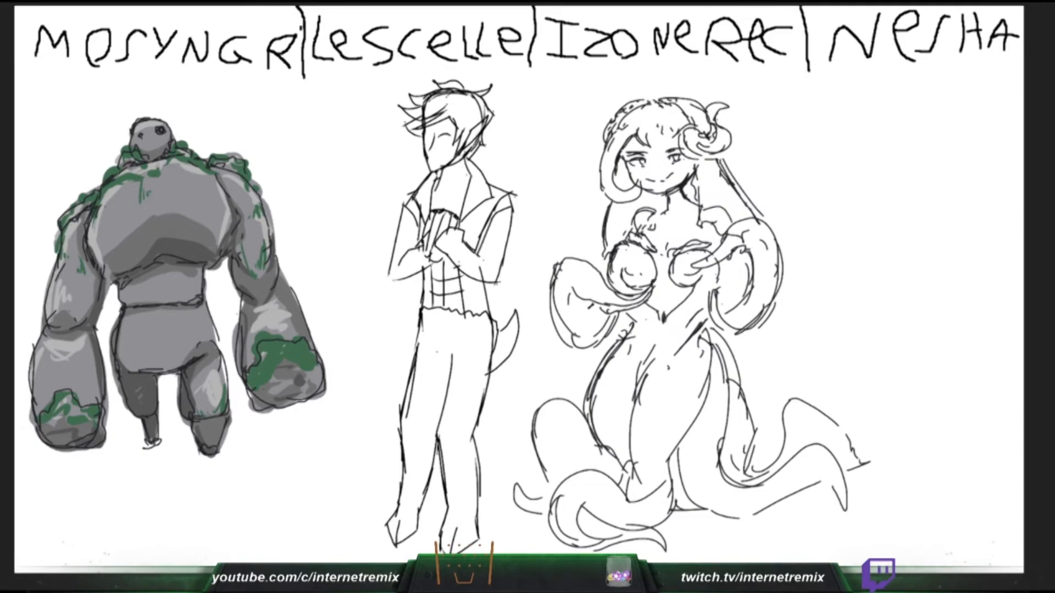
- Try painting the horned girl's right thigh in a muted mauve
{"action": "mouse_move", "coordinate": [696, 345]}
{"action": "left_mouse_down"}
{"action": "mouse_move", "coordinate": [648, 457]}
{"action": "mouse_move", "coordinate": [704, 364]}
{"action": "mouse_move", "coordinate": [661, 457]}
{"action": "left_mouse_up"}
{"action": "key", "text": "ctrl+z"}
{"action": "key", "text": "ctrl+z"}
{"action": "left_click_drag", "start_coordinate": [697, 347], "coordinate": [653, 465]}
{"action": "mouse_move", "coordinate": [705, 349]}
{"action": "left_mouse_down"}
{"action": "mouse_move", "coordinate": [704, 376]}
{"action": "mouse_move", "coordinate": [652, 472]}
{"action": "left_mouse_up"}
{"action": "left_click_drag", "start_coordinate": [687, 355], "coordinate": [647, 458]}
{"action": "mouse_move", "coordinate": [668, 363]}
{"action": "left_mouse_down"}
{"action": "mouse_move", "coordinate": [633, 477]}
{"action": "mouse_move", "coordinate": [647, 419]}
{"action": "left_mouse_up"}
{"action": "left_click_drag", "start_coordinate": [639, 442], "coordinate": [646, 493]}
{"action": "key", "text": "ctrl+z"}
{"action": "key", "text": "ctrl+z"}
{"action": "key", "text": "ctrl+z"}
{"action": "key", "text": "ctrl+z"}
{"action": "key", "text": "ctrl+z"}
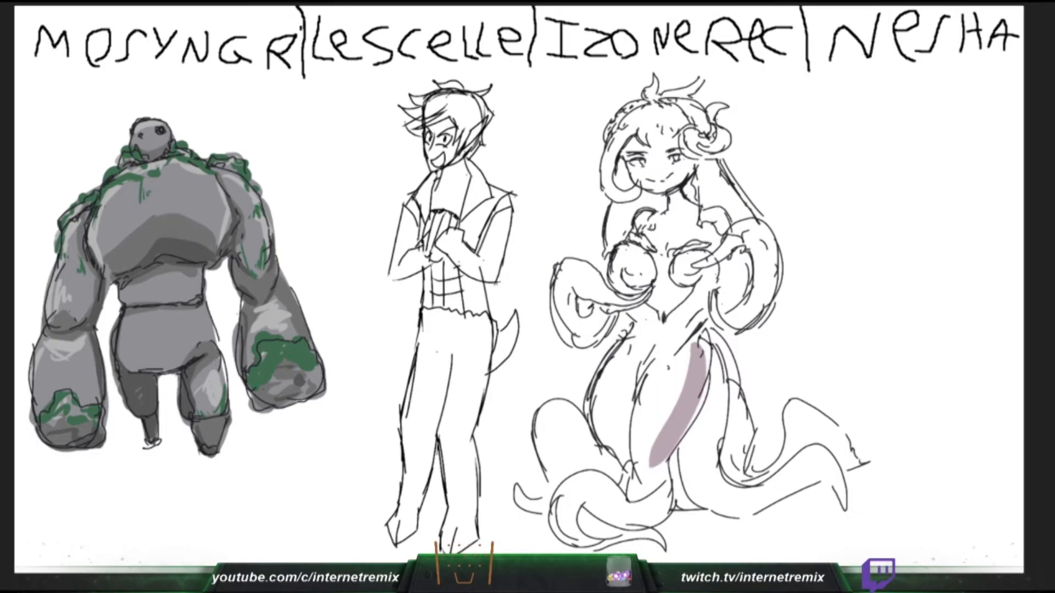
- Paint the horned girl's right thigh and the curled tentacle beneath her legs purple
{"action": "mouse_move", "coordinate": [699, 351]}
{"action": "left_mouse_down"}
{"action": "mouse_move", "coordinate": [648, 470]}
{"action": "mouse_move", "coordinate": [678, 448]}
{"action": "left_mouse_up"}
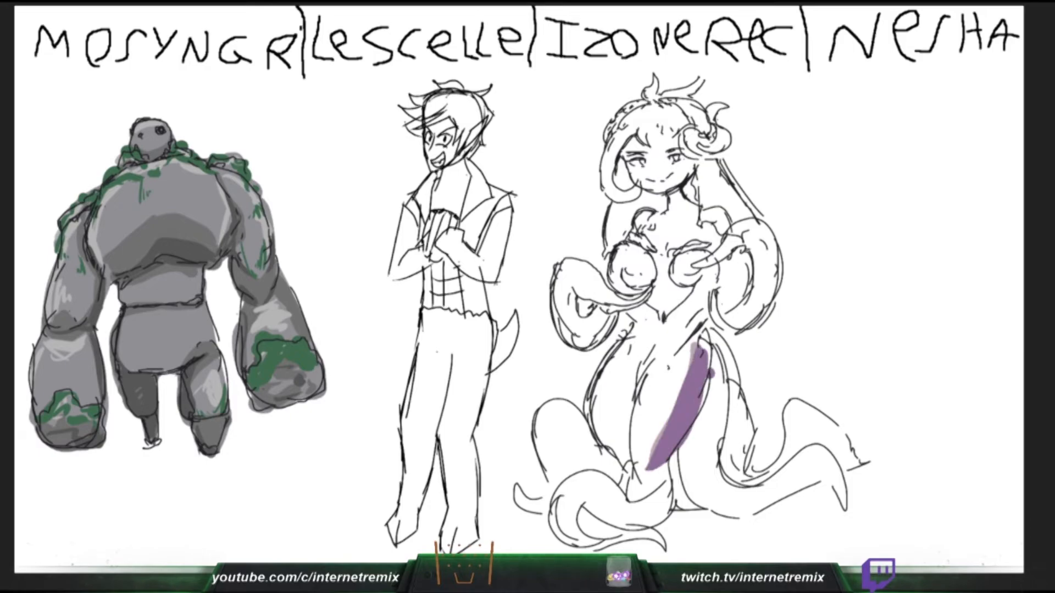
{"action": "left_click_drag", "start_coordinate": [711, 374], "coordinate": [671, 456]}
{"action": "mouse_move", "coordinate": [692, 355]}
{"action": "left_mouse_down"}
{"action": "mouse_move", "coordinate": [645, 476]}
{"action": "mouse_move", "coordinate": [632, 473]}
{"action": "mouse_move", "coordinate": [640, 516]}
{"action": "left_mouse_up"}
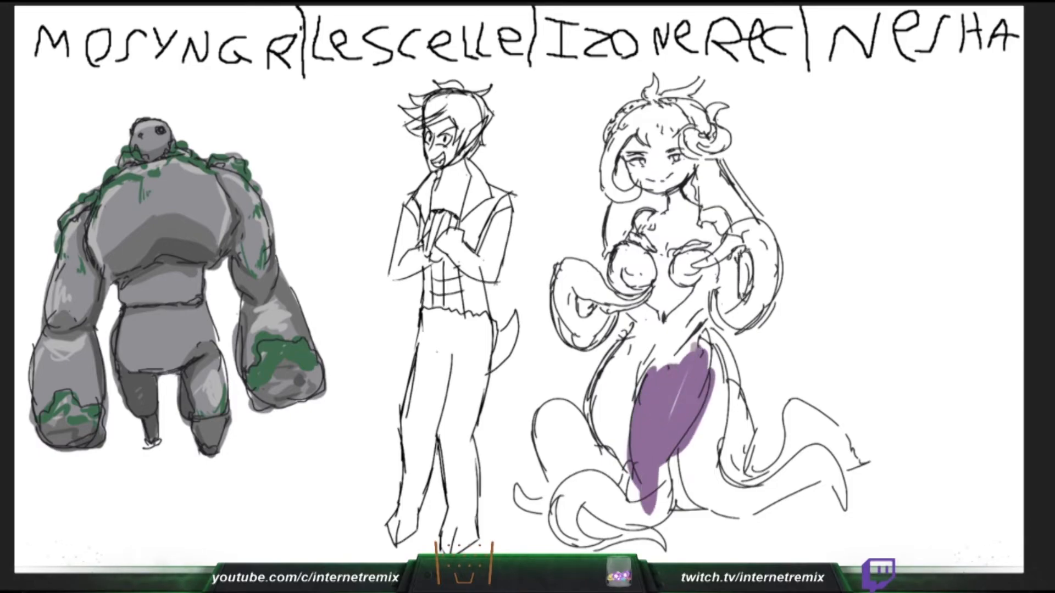
{"action": "mouse_move", "coordinate": [639, 471]}
{"action": "left_mouse_down"}
{"action": "mouse_move", "coordinate": [621, 516]}
{"action": "mouse_move", "coordinate": [582, 497]}
{"action": "mouse_move", "coordinate": [555, 534]}
{"action": "left_mouse_up"}
{"action": "mouse_move", "coordinate": [588, 492]}
{"action": "left_mouse_down"}
{"action": "mouse_move", "coordinate": [552, 547]}
{"action": "mouse_move", "coordinate": [574, 541]}
{"action": "left_mouse_up"}
{"action": "left_click_drag", "start_coordinate": [580, 487], "coordinate": [643, 533]}
{"action": "mouse_move", "coordinate": [679, 456]}
{"action": "left_mouse_down"}
{"action": "mouse_move", "coordinate": [637, 527]}
{"action": "mouse_move", "coordinate": [637, 514]}
{"action": "left_mouse_up"}
{"action": "left_click_drag", "start_coordinate": [621, 453], "coordinate": [599, 497]}
- Paint the horned girl's raised lower-left tentacle purple
{"action": "left_click_drag", "start_coordinate": [574, 437], "coordinate": [552, 406]}
{"action": "mouse_move", "coordinate": [553, 406]}
{"action": "left_mouse_down"}
{"action": "mouse_move", "coordinate": [554, 488]}
{"action": "mouse_move", "coordinate": [567, 475]}
{"action": "left_mouse_up"}
{"action": "mouse_move", "coordinate": [569, 409]}
{"action": "left_mouse_down"}
{"action": "mouse_move", "coordinate": [576, 474]}
{"action": "mouse_move", "coordinate": [589, 466]}
{"action": "left_mouse_up"}
{"action": "mouse_move", "coordinate": [581, 414]}
{"action": "left_mouse_down"}
{"action": "mouse_move", "coordinate": [596, 464]}
{"action": "mouse_move", "coordinate": [604, 461]}
{"action": "left_mouse_up"}
{"action": "mouse_move", "coordinate": [548, 508]}
{"action": "left_mouse_down"}
{"action": "mouse_move", "coordinate": [518, 493]}
{"action": "mouse_move", "coordinate": [547, 513]}
{"action": "mouse_move", "coordinate": [536, 502]}
{"action": "left_mouse_up"}
{"action": "left_click_drag", "start_coordinate": [610, 464], "coordinate": [620, 375]}
{"action": "left_click_drag", "start_coordinate": [611, 399], "coordinate": [603, 437]}
{"action": "left_click_drag", "start_coordinate": [620, 379], "coordinate": [593, 415]}
{"action": "key", "text": "ctrl+z"}
{"action": "key", "text": "ctrl+z"}
{"action": "key", "text": "ctrl+z"}
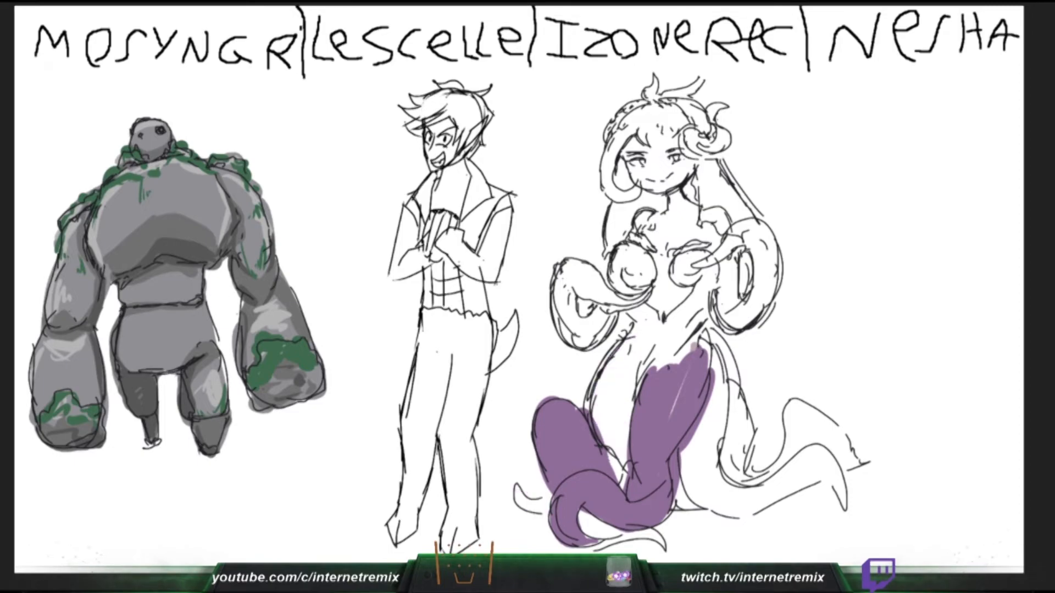
- Paint the horned girl's left thigh and the rear tentacle on her right side purple, out to its pointed tip
{"action": "mouse_move", "coordinate": [635, 330]}
{"action": "left_mouse_down"}
{"action": "mouse_move", "coordinate": [633, 408]}
{"action": "mouse_move", "coordinate": [616, 420]}
{"action": "mouse_move", "coordinate": [619, 483]}
{"action": "mouse_move", "coordinate": [609, 369]}
{"action": "mouse_move", "coordinate": [592, 408]}
{"action": "left_mouse_up"}
{"action": "mouse_move", "coordinate": [659, 370]}
{"action": "left_mouse_down"}
{"action": "mouse_move", "coordinate": [706, 324]}
{"action": "mouse_move", "coordinate": [739, 472]}
{"action": "left_mouse_up"}
{"action": "mouse_move", "coordinate": [736, 376]}
{"action": "left_mouse_down"}
{"action": "mouse_move", "coordinate": [750, 479]}
{"action": "mouse_move", "coordinate": [772, 467]}
{"action": "mouse_move", "coordinate": [802, 404]}
{"action": "mouse_move", "coordinate": [784, 474]}
{"action": "left_mouse_up"}
{"action": "mouse_move", "coordinate": [785, 473]}
{"action": "left_mouse_down"}
{"action": "mouse_move", "coordinate": [787, 411]}
{"action": "mouse_move", "coordinate": [843, 466]}
{"action": "left_mouse_up"}
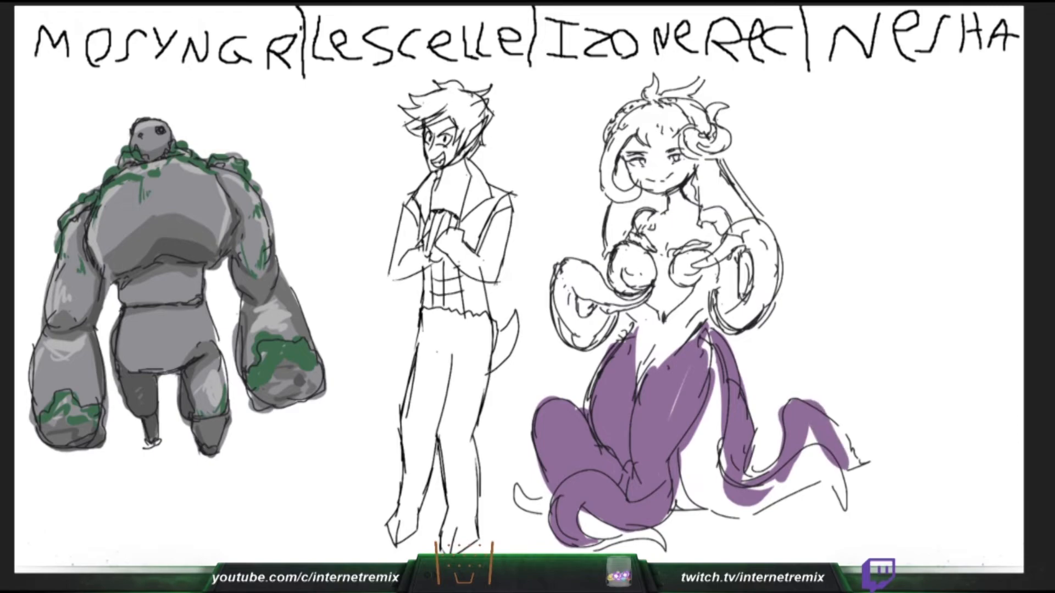
{"action": "left_click_drag", "start_coordinate": [835, 427], "coordinate": [851, 466]}
{"action": "key", "text": "ctrl+z"}
{"action": "key", "text": "ctrl+z"}
{"action": "mouse_move", "coordinate": [744, 491]}
{"action": "left_mouse_down"}
{"action": "mouse_move", "coordinate": [797, 434]}
{"action": "mouse_move", "coordinate": [838, 418]}
{"action": "mouse_move", "coordinate": [859, 459]}
{"action": "mouse_move", "coordinate": [879, 454]}
{"action": "left_mouse_up"}
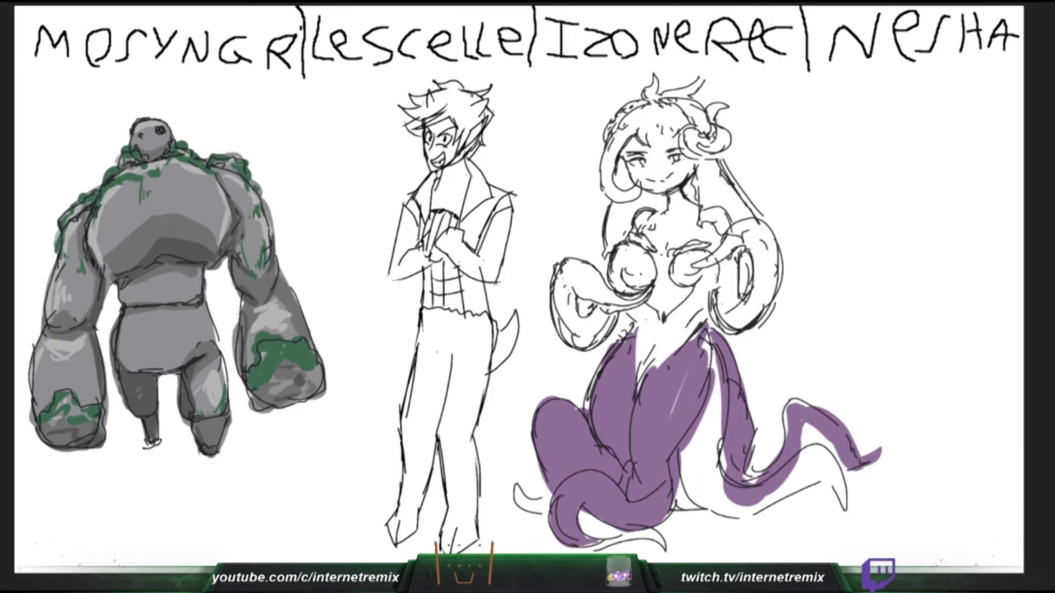
- Paint the outer end of the front right tentacle purple, and draw a flat slab beside the horned girl
{"action": "left_click_drag", "start_coordinate": [805, 425], "coordinate": [829, 462]}
{"action": "mouse_move", "coordinate": [855, 329]}
{"action": "left_mouse_down"}
{"action": "mouse_move", "coordinate": [849, 345]}
{"action": "mouse_move", "coordinate": [910, 323]}
{"action": "left_mouse_up"}
{"action": "mouse_move", "coordinate": [832, 456]}
{"action": "left_mouse_down"}
{"action": "mouse_move", "coordinate": [776, 491]}
{"action": "mouse_move", "coordinate": [846, 492]}
{"action": "left_mouse_up"}
{"action": "left_click_drag", "start_coordinate": [847, 348], "coordinate": [916, 344]}
{"action": "mouse_move", "coordinate": [908, 327]}
{"action": "left_mouse_down"}
{"action": "mouse_move", "coordinate": [918, 344]}
{"action": "mouse_move", "coordinate": [855, 343]}
{"action": "mouse_move", "coordinate": [912, 325]}
{"action": "left_mouse_up"}
{"action": "left_click_drag", "start_coordinate": [842, 486], "coordinate": [846, 512]}
{"action": "left_click_drag", "start_coordinate": [910, 325], "coordinate": [925, 345]}
{"action": "left_click_drag", "start_coordinate": [924, 346], "coordinate": [862, 355]}
- Fill the remaining front right tentacle with purple up to the hip, and sketch a small face above the slab
{"action": "mouse_move", "coordinate": [827, 480]}
{"action": "left_mouse_down"}
{"action": "mouse_move", "coordinate": [726, 519]}
{"action": "mouse_move", "coordinate": [681, 453]}
{"action": "left_mouse_up"}
{"action": "left_click_drag", "start_coordinate": [875, 298], "coordinate": [901, 318]}
{"action": "left_click_drag", "start_coordinate": [695, 459], "coordinate": [750, 517]}
{"action": "mouse_move", "coordinate": [719, 492]}
{"action": "left_mouse_down"}
{"action": "mouse_move", "coordinate": [695, 421]}
{"action": "mouse_move", "coordinate": [713, 357]}
{"action": "left_mouse_up"}
{"action": "left_click_drag", "start_coordinate": [889, 309], "coordinate": [907, 308]}
{"action": "left_click_drag", "start_coordinate": [714, 382], "coordinate": [720, 475]}
{"action": "left_click", "coordinate": [900, 295]}
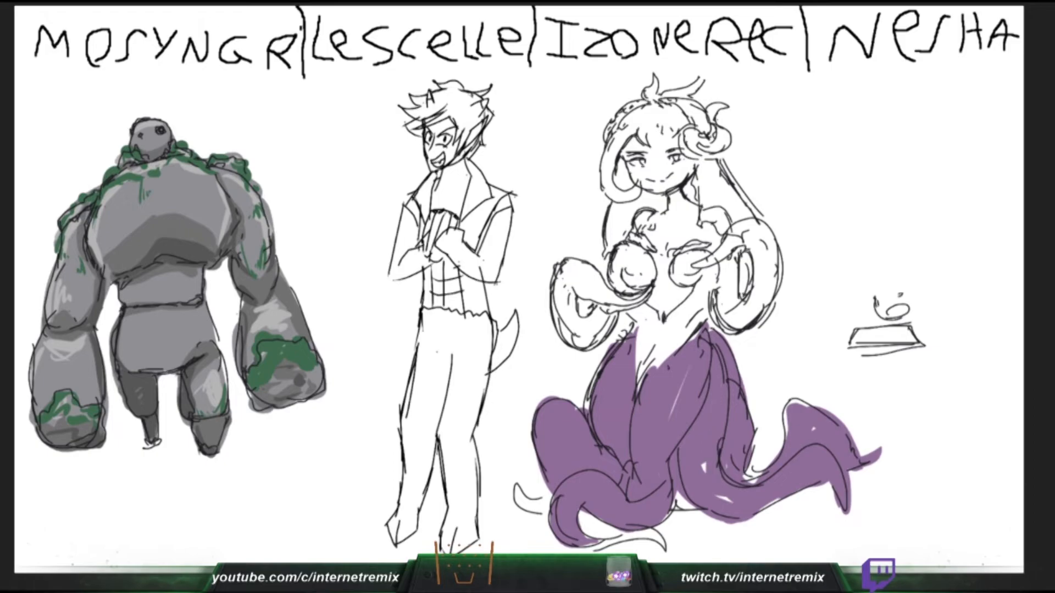
- Handwrite "thank you for" above the small face, and paint the lowest curled tentacle purple to its tip
{"action": "left_click_drag", "start_coordinate": [831, 219], "coordinate": [832, 236]}
{"action": "left_click_drag", "start_coordinate": [827, 225], "coordinate": [836, 222]}
{"action": "left_click_drag", "start_coordinate": [844, 215], "coordinate": [850, 233]}
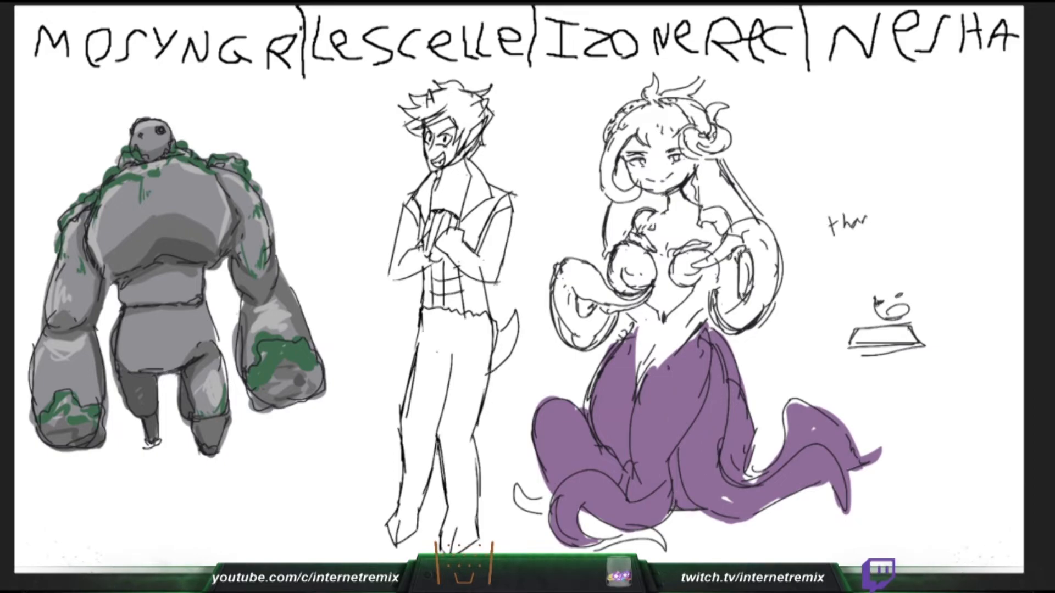
{"action": "left_click_drag", "start_coordinate": [582, 541], "coordinate": [632, 541]}
{"action": "left_click_drag", "start_coordinate": [872, 205], "coordinate": [884, 218]}
{"action": "left_click_drag", "start_coordinate": [632, 541], "coordinate": [663, 548]}
{"action": "left_click_drag", "start_coordinate": [903, 202], "coordinate": [896, 221]}
{"action": "left_click_drag", "start_coordinate": [618, 534], "coordinate": [582, 519]}
{"action": "left_click_drag", "start_coordinate": [913, 195], "coordinate": [921, 202]}
{"action": "left_click_drag", "start_coordinate": [582, 520], "coordinate": [607, 536]}
{"action": "left_click_drag", "start_coordinate": [937, 181], "coordinate": [934, 197]}
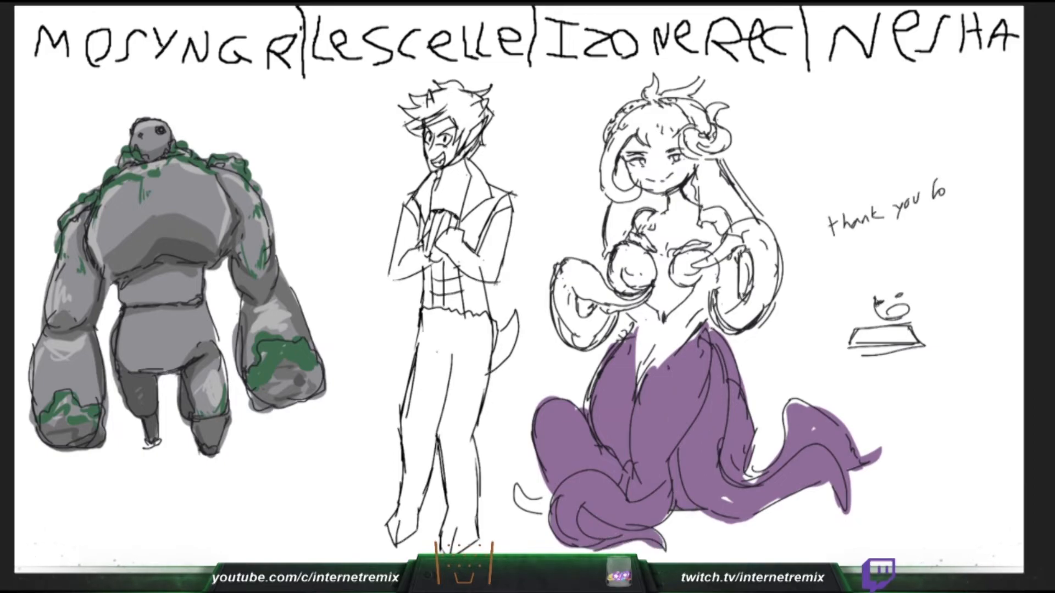
- Add "my life" beneath the handwritten note, and paint the lower-left tentacle tip and much of the left arm tentacle purple
{"action": "mouse_move", "coordinate": [517, 488]}
{"action": "left_mouse_down"}
{"action": "mouse_move", "coordinate": [550, 509]}
{"action": "mouse_move", "coordinate": [525, 500]}
{"action": "left_mouse_up"}
{"action": "mouse_move", "coordinate": [848, 242]}
{"action": "left_mouse_down"}
{"action": "mouse_move", "coordinate": [841, 252]}
{"action": "mouse_move", "coordinate": [881, 242]}
{"action": "left_mouse_up"}
{"action": "left_click_drag", "start_coordinate": [891, 222], "coordinate": [893, 237]}
{"action": "left_click_drag", "start_coordinate": [566, 272], "coordinate": [569, 336]}
{"action": "left_click_drag", "start_coordinate": [900, 233], "coordinate": [910, 237]}
{"action": "mouse_move", "coordinate": [568, 336]}
{"action": "left_mouse_down"}
{"action": "mouse_move", "coordinate": [608, 297]}
{"action": "mouse_move", "coordinate": [582, 325]}
{"action": "left_mouse_up"}
{"action": "left_click_drag", "start_coordinate": [892, 230], "coordinate": [901, 228]}
{"action": "left_click_drag", "start_coordinate": [571, 270], "coordinate": [602, 290]}
- Finish painting the horned girl's left arm tentacle purple, and colour the slim figure's lowest left hair tuft brown
{"action": "left_click_drag", "start_coordinate": [409, 127], "coordinate": [416, 132]}
{"action": "left_click_drag", "start_coordinate": [602, 290], "coordinate": [575, 302]}
{"action": "left_click_drag", "start_coordinate": [416, 133], "coordinate": [418, 119]}
{"action": "left_click_drag", "start_coordinate": [614, 304], "coordinate": [650, 293]}
{"action": "left_click_drag", "start_coordinate": [418, 119], "coordinate": [421, 113]}
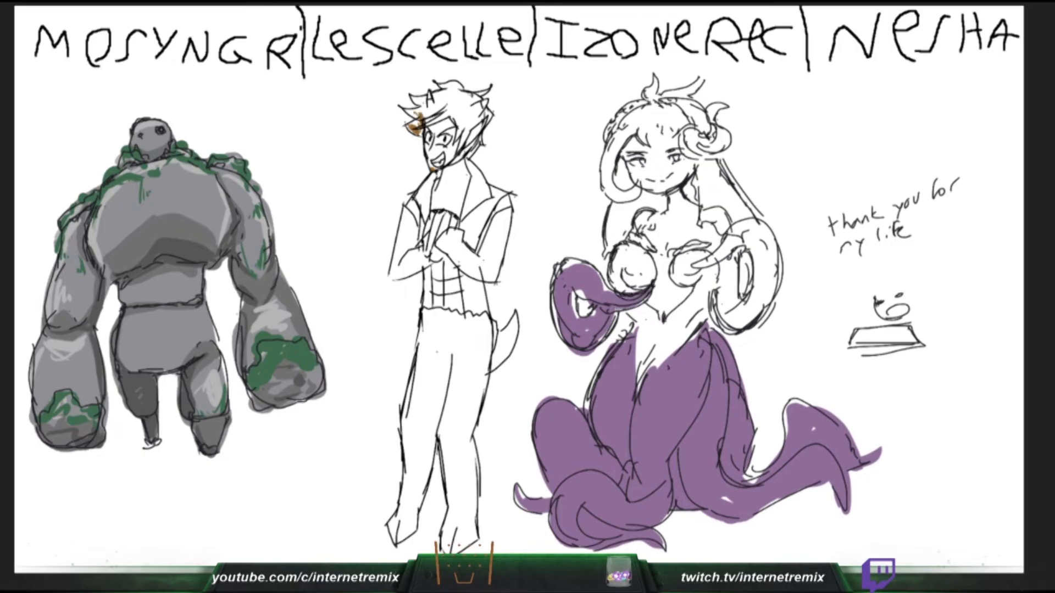
{"action": "left_click_drag", "start_coordinate": [600, 284], "coordinate": [554, 297]}
- Paint the left side of the horned girl's waist purple, colour more hair tufts brown, and sketch the small creature's pointed ears
{"action": "left_click_drag", "start_coordinate": [879, 292], "coordinate": [919, 262]}
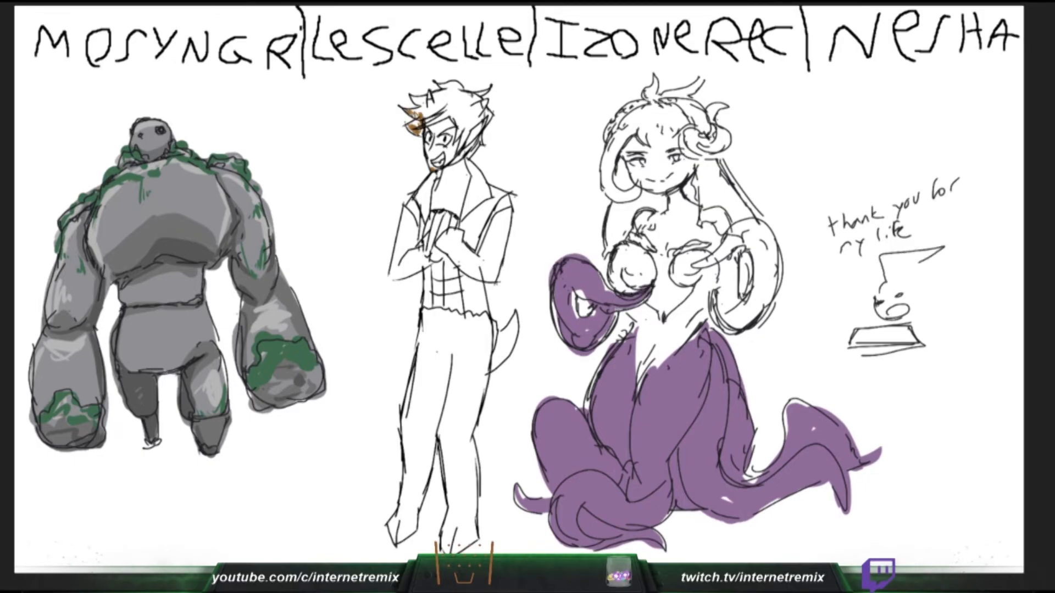
{"action": "left_click_drag", "start_coordinate": [633, 313], "coordinate": [654, 360]}
{"action": "left_click_drag", "start_coordinate": [413, 114], "coordinate": [422, 100]}
{"action": "left_click_drag", "start_coordinate": [654, 360], "coordinate": [640, 385]}
{"action": "left_click_drag", "start_coordinate": [422, 100], "coordinate": [424, 105]}
{"action": "left_click_drag", "start_coordinate": [640, 385], "coordinate": [662, 322]}
{"action": "left_click_drag", "start_coordinate": [907, 284], "coordinate": [933, 265]}
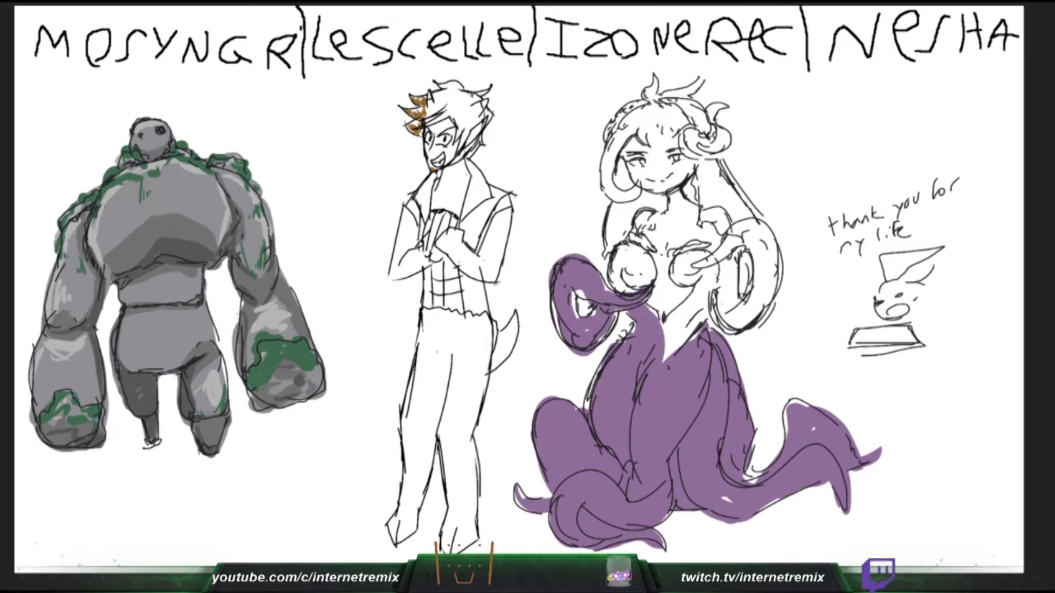
- Paint the right side of the horned girl's waist purple, and sketch the small creature's arched back
{"action": "left_click_drag", "start_coordinate": [663, 321], "coordinate": [692, 296]}
{"action": "left_click_drag", "start_coordinate": [936, 290], "coordinate": [923, 305]}
{"action": "left_click_drag", "start_coordinate": [702, 281], "coordinate": [666, 354]}
{"action": "left_click_drag", "start_coordinate": [933, 268], "coordinate": [966, 236]}
{"action": "mouse_move", "coordinate": [943, 286]}
{"action": "left_mouse_down"}
{"action": "mouse_move", "coordinate": [958, 265]}
{"action": "mouse_move", "coordinate": [986, 315]}
{"action": "left_mouse_up"}
{"action": "left_click_drag", "start_coordinate": [968, 266], "coordinate": [969, 346]}
{"action": "left_click_drag", "start_coordinate": [427, 116], "coordinate": [454, 98]}
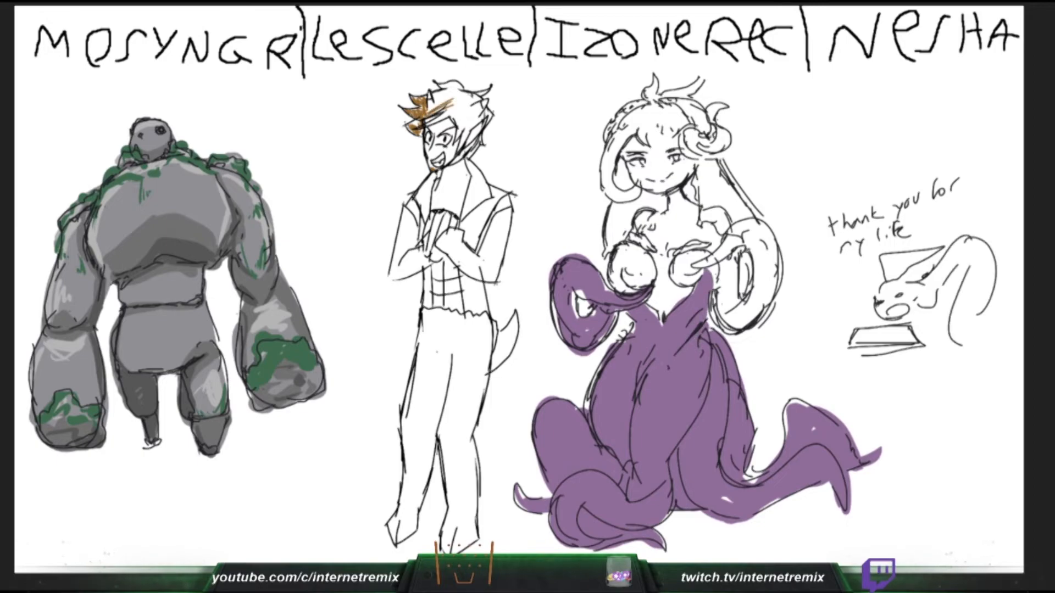
- Paint the right side of the horned girl's chest purple, and draw the kneeling creature's leg and front arm
{"action": "left_click_drag", "start_coordinate": [706, 275], "coordinate": [679, 279]}
{"action": "left_click_drag", "start_coordinate": [984, 315], "coordinate": [1010, 333]}
{"action": "left_click_drag", "start_coordinate": [693, 269], "coordinate": [674, 275]}
{"action": "left_click_drag", "start_coordinate": [436, 101], "coordinate": [454, 91]}
{"action": "left_click_drag", "start_coordinate": [704, 258], "coordinate": [716, 305]}
{"action": "left_click_drag", "start_coordinate": [942, 281], "coordinate": [945, 340]}
{"action": "mouse_move", "coordinate": [935, 287]}
{"action": "left_mouse_down"}
{"action": "mouse_move", "coordinate": [942, 353]}
{"action": "mouse_move", "coordinate": [964, 356]}
{"action": "left_mouse_up"}
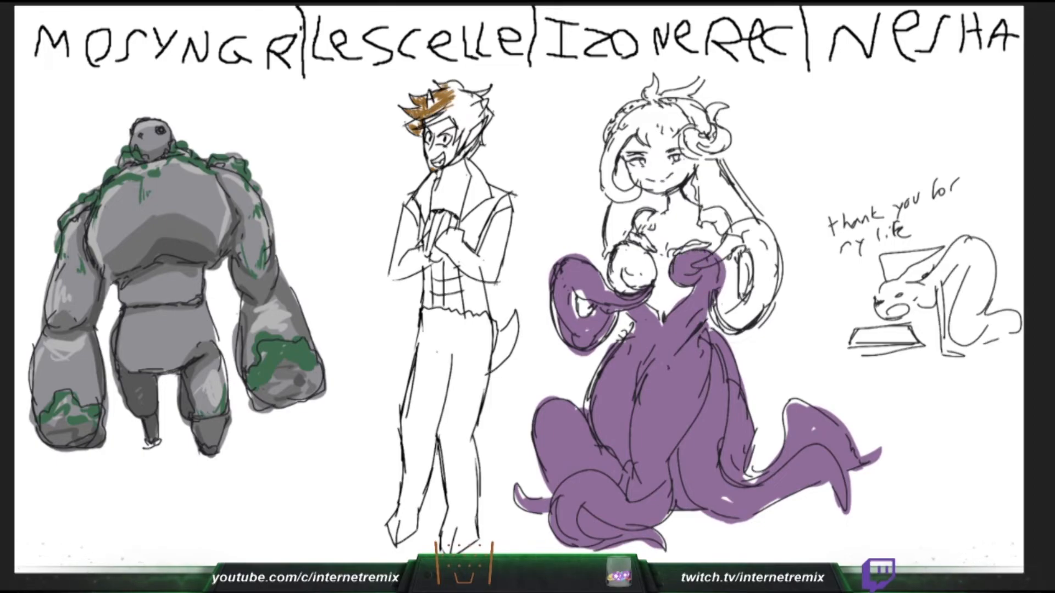
- Paint the outer loop of the horned girl's right arm tentacle purple, and colour the top of the slim figure's hair brown
{"action": "left_click_drag", "start_coordinate": [923, 311], "coordinate": [929, 347]}
{"action": "left_click_drag", "start_coordinate": [446, 88], "coordinate": [455, 82]}
{"action": "left_click_drag", "start_coordinate": [718, 256], "coordinate": [754, 224]}
{"action": "left_click_drag", "start_coordinate": [920, 344], "coordinate": [930, 347]}
{"action": "left_click_drag", "start_coordinate": [453, 87], "coordinate": [461, 84]}
{"action": "mouse_move", "coordinate": [754, 225]}
{"action": "left_mouse_down"}
{"action": "mouse_move", "coordinate": [766, 276]}
{"action": "mouse_move", "coordinate": [739, 331]}
{"action": "left_mouse_up"}
{"action": "left_click_drag", "start_coordinate": [429, 121], "coordinate": [454, 109]}
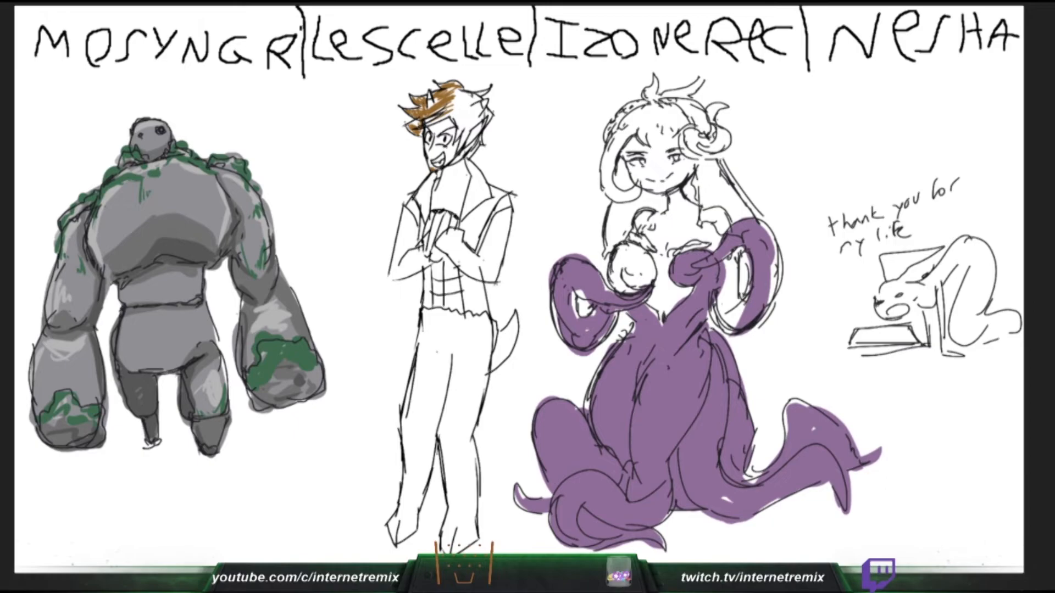
- Fill in the inner and outer edges of the right arm tentacle with purple, and draw the kneeling creature's long curved tail
{"action": "left_click_drag", "start_coordinate": [717, 254], "coordinate": [734, 317]}
{"action": "left_click_drag", "start_coordinate": [432, 126], "coordinate": [460, 109]}
{"action": "left_click_drag", "start_coordinate": [739, 277], "coordinate": [732, 321]}
{"action": "mouse_move", "coordinate": [1010, 337]}
{"action": "left_mouse_down"}
{"action": "mouse_move", "coordinate": [959, 366]}
{"action": "mouse_move", "coordinate": [950, 426]}
{"action": "left_mouse_up"}
{"action": "left_click_drag", "start_coordinate": [946, 408], "coordinate": [1004, 380]}
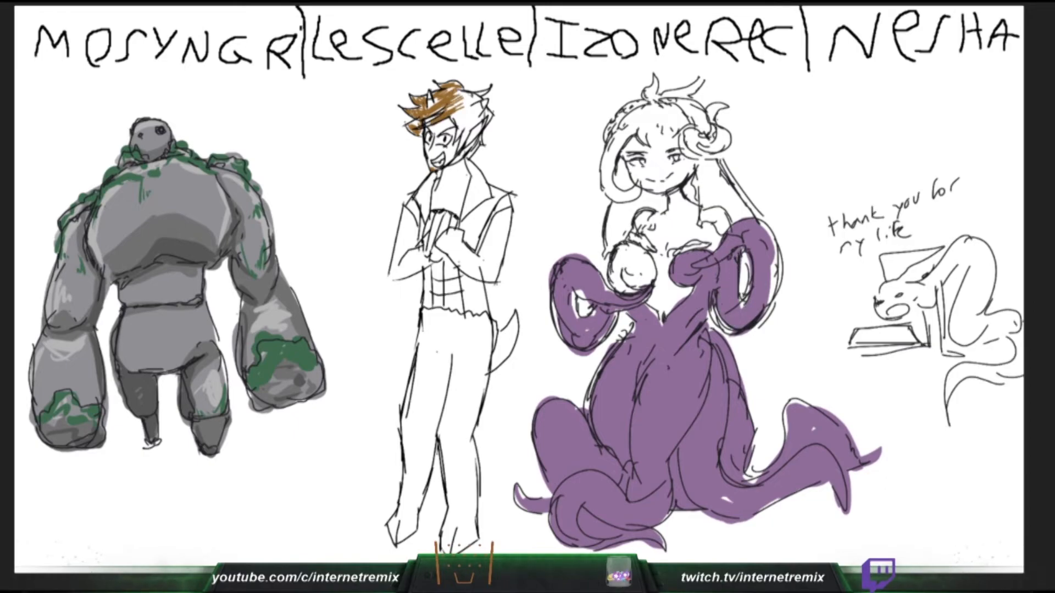
{"action": "left_click_drag", "start_coordinate": [771, 308], "coordinate": [769, 230]}
{"action": "left_click_drag", "start_coordinate": [996, 379], "coordinate": [1023, 368]}
- Paint the left side of the horned girl's chest and both shoulders purple, and colour the slim figure's right side hair brown
{"action": "left_click_drag", "start_coordinate": [618, 252], "coordinate": [644, 285]}
{"action": "left_click_drag", "start_coordinate": [454, 115], "coordinate": [475, 97]}
{"action": "left_click_drag", "start_coordinate": [644, 284], "coordinate": [646, 212]}
{"action": "left_click_drag", "start_coordinate": [468, 120], "coordinate": [458, 136]}
{"action": "left_click_drag", "start_coordinate": [647, 243], "coordinate": [657, 252]}
{"action": "left_click_drag", "start_coordinate": [470, 125], "coordinate": [467, 153]}
{"action": "left_click_drag", "start_coordinate": [654, 221], "coordinate": [674, 208]}
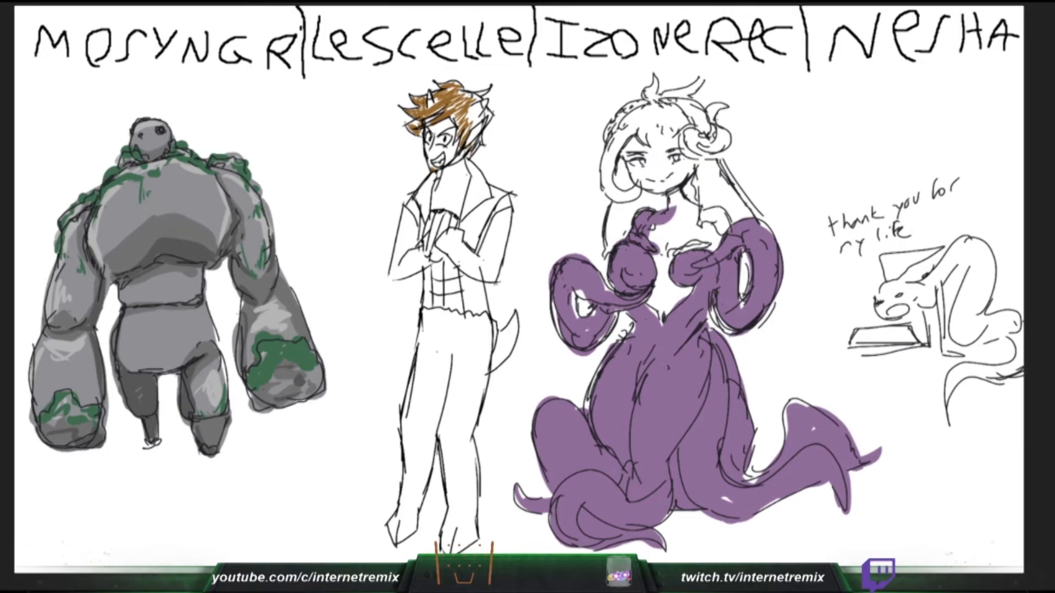
{"action": "left_click_drag", "start_coordinate": [471, 136], "coordinate": [480, 157]}
{"action": "left_click_drag", "start_coordinate": [918, 306], "coordinate": [925, 330]}
{"action": "left_click_drag", "start_coordinate": [730, 235], "coordinate": [702, 210]}
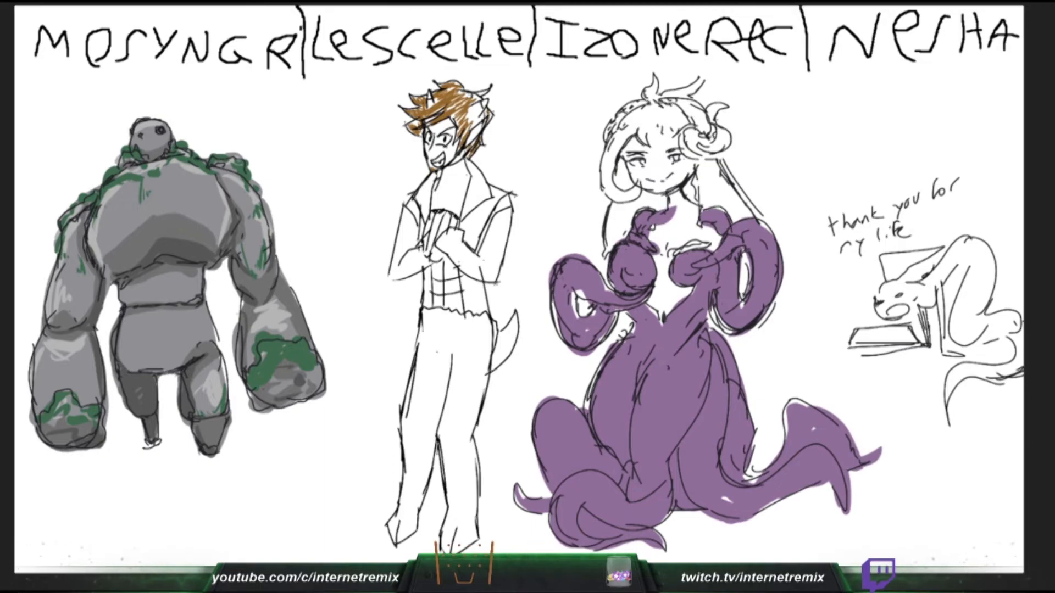